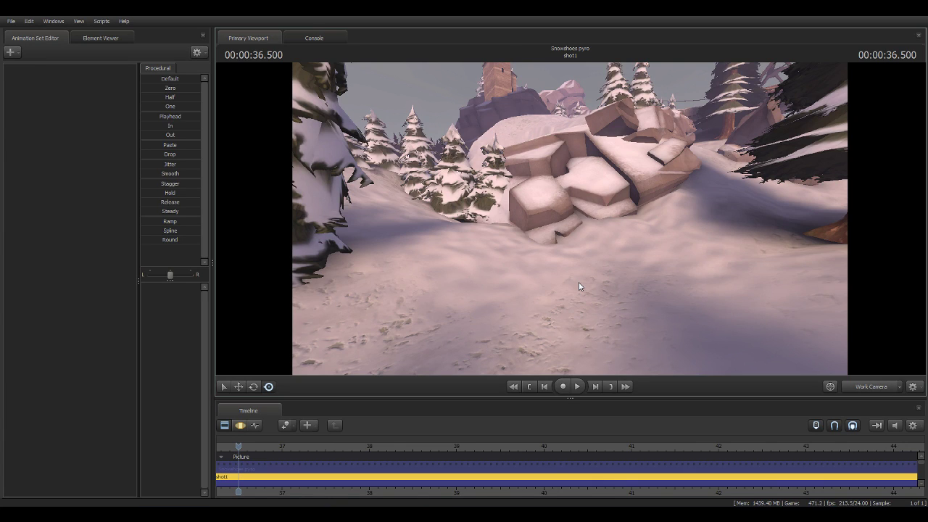
# Add a test light to the scene, then delete its light1 animation set.
pyautogui.click(11, 52)
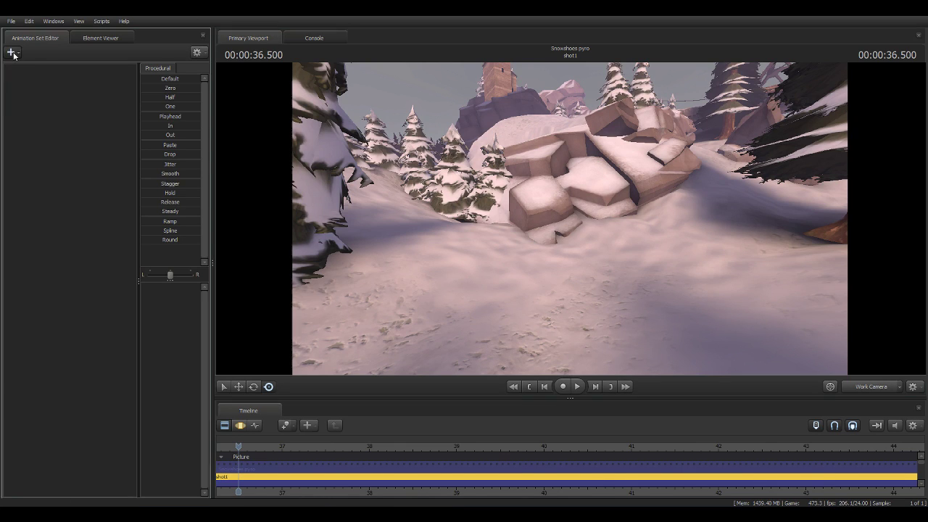
pyautogui.click(43, 74)
pyautogui.click(48, 70)
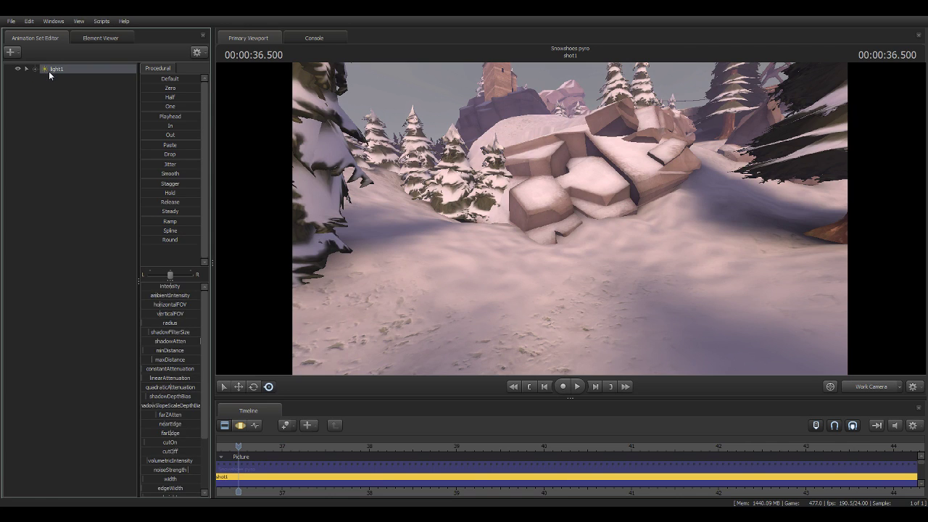
pyautogui.rightClick(48, 69)
pyautogui.click(64, 92)
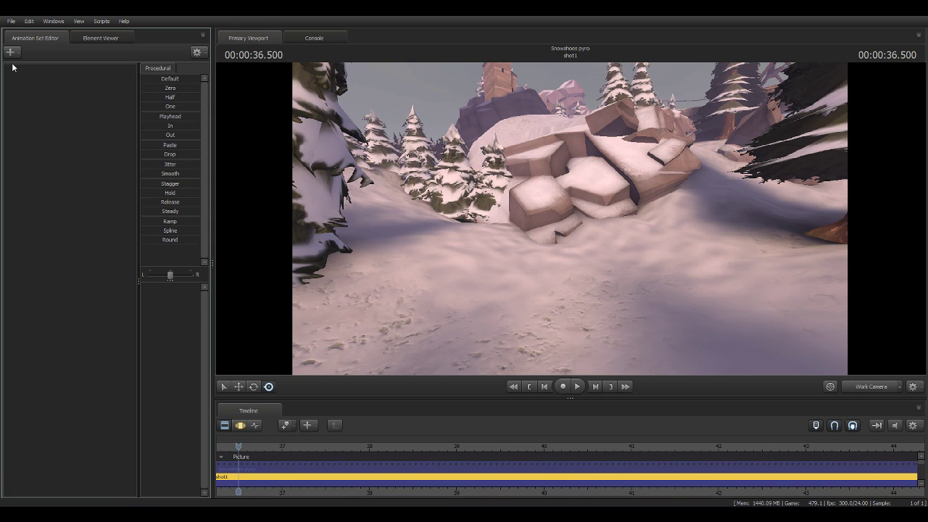
# Switch the viewport to camera1 and create an animation set for camera1.
pyautogui.click(901, 388)
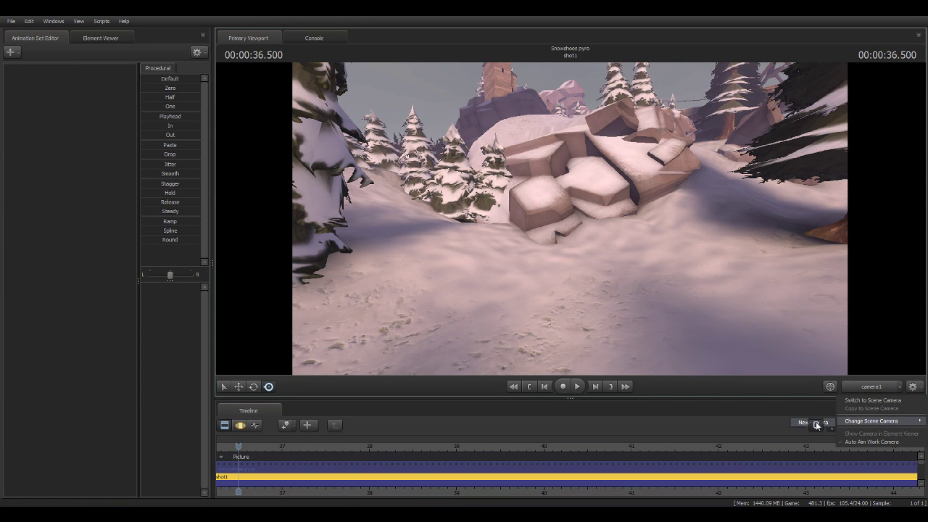
pyautogui.click(814, 424)
pyautogui.click(902, 388)
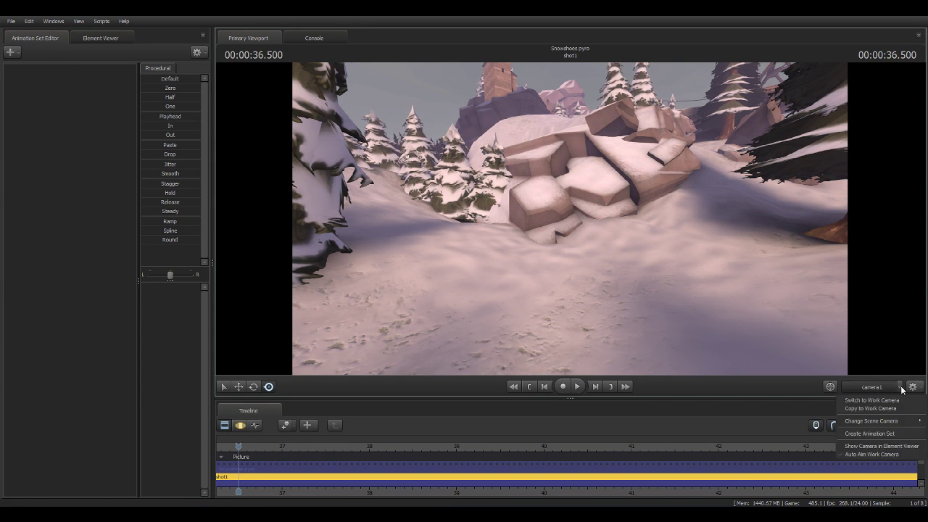
pyautogui.click(875, 433)
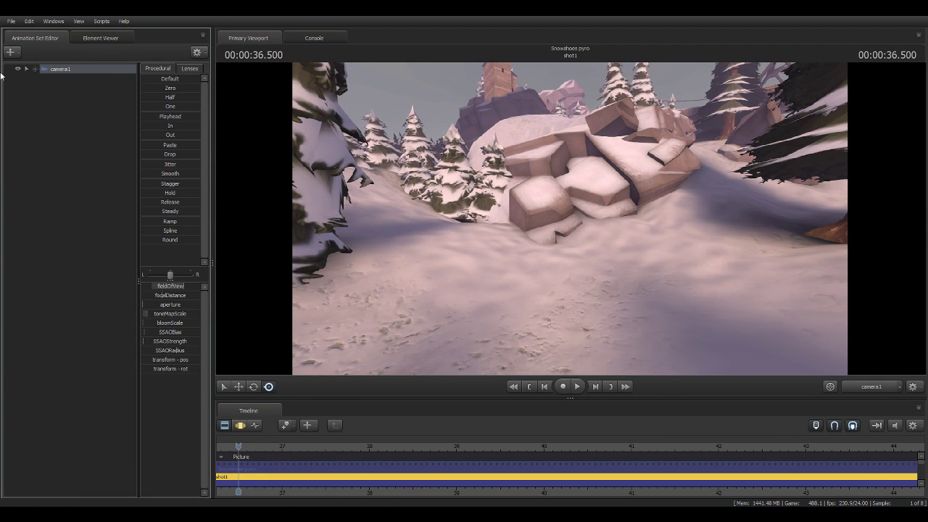
pyautogui.click(6, 52)
pyautogui.click(30, 84)
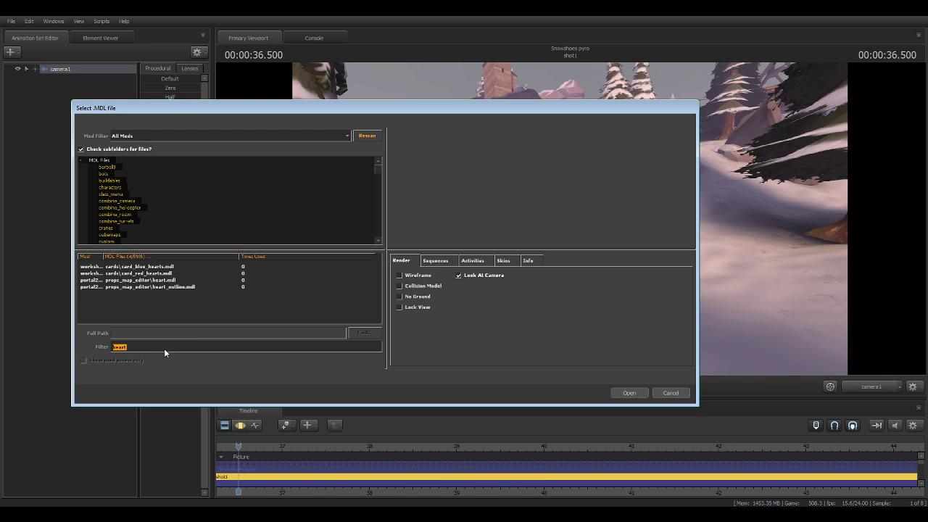
# Replace the old 'heart' filter in the model picker with 'pyro'.
pyautogui.click(154, 347)
pyautogui.write('p')
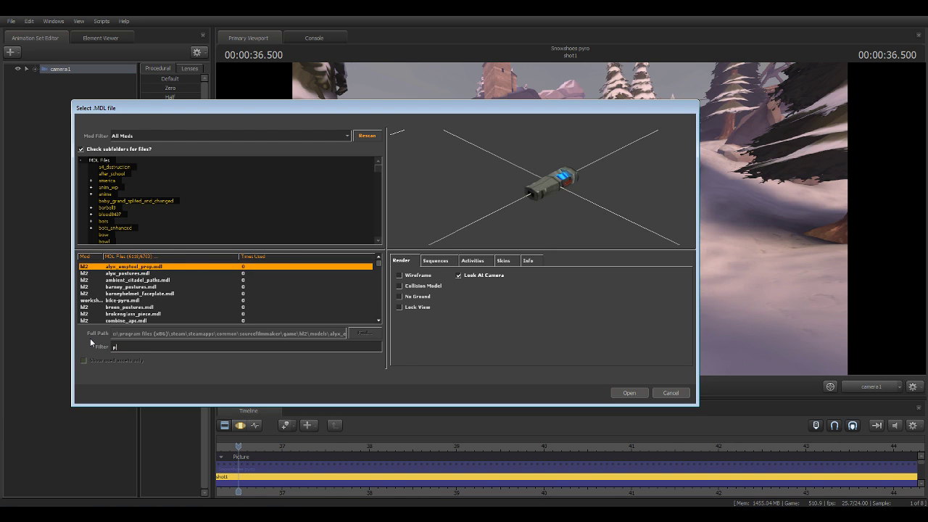
pyautogui.write('yro')
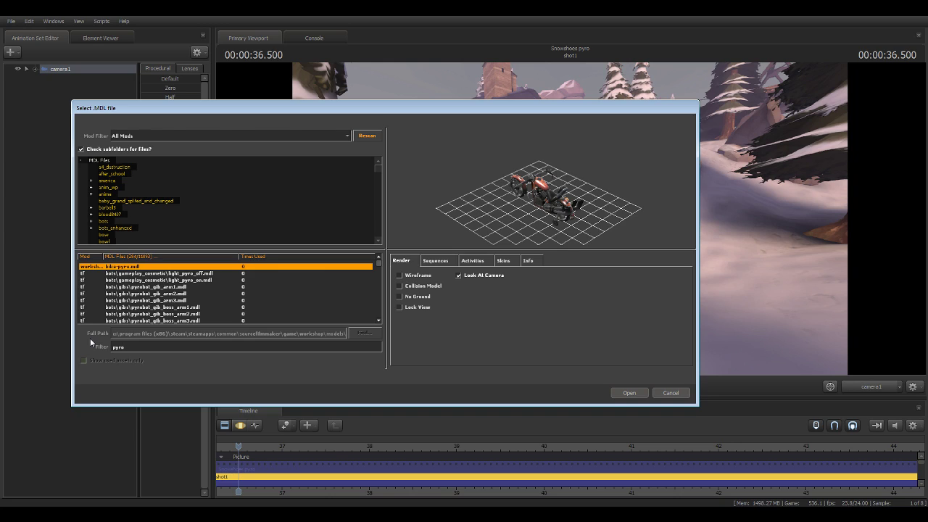
# Preview the light_pyro, pyrobot gib arm and bot_pyro model variants in the picker.
pyautogui.click(220, 275)
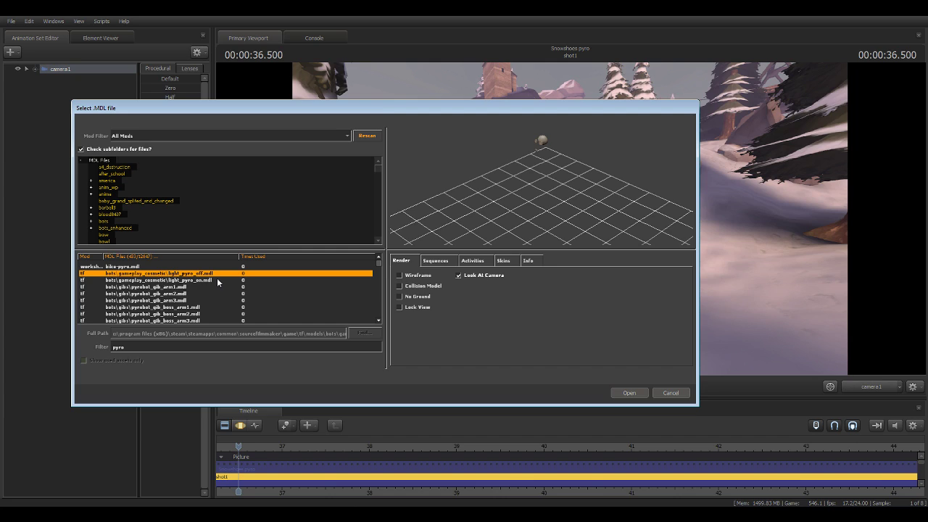
pyautogui.click(183, 280)
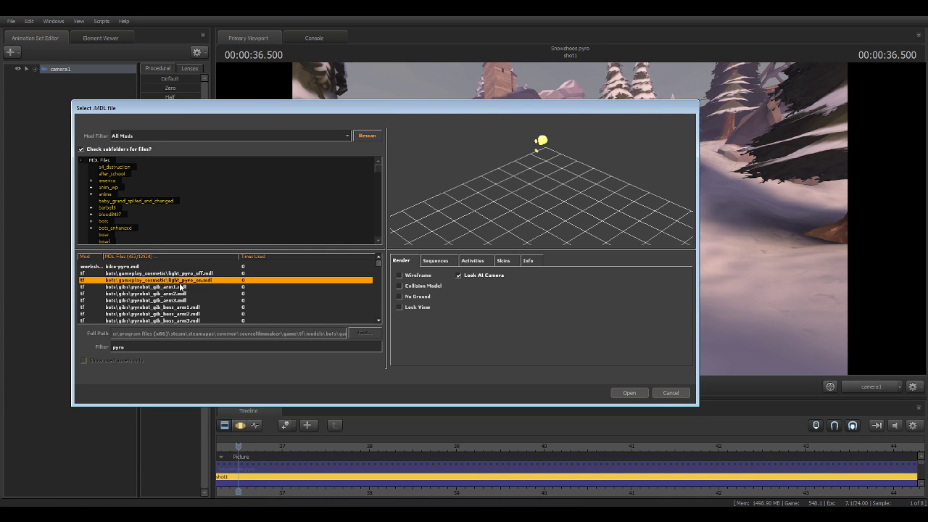
pyautogui.click(180, 287)
pyautogui.click(182, 293)
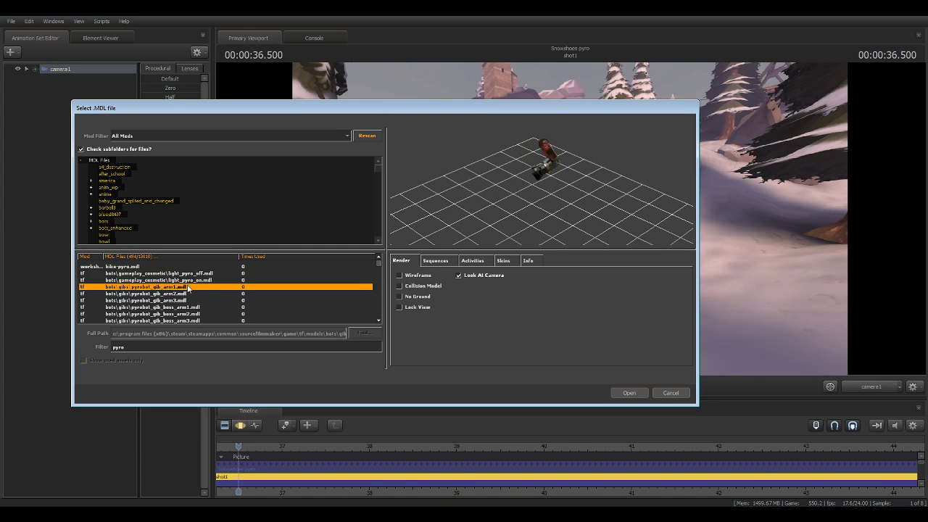
pyautogui.scroll(-2, 197, 290)
pyautogui.scroll(-3, 200, 286)
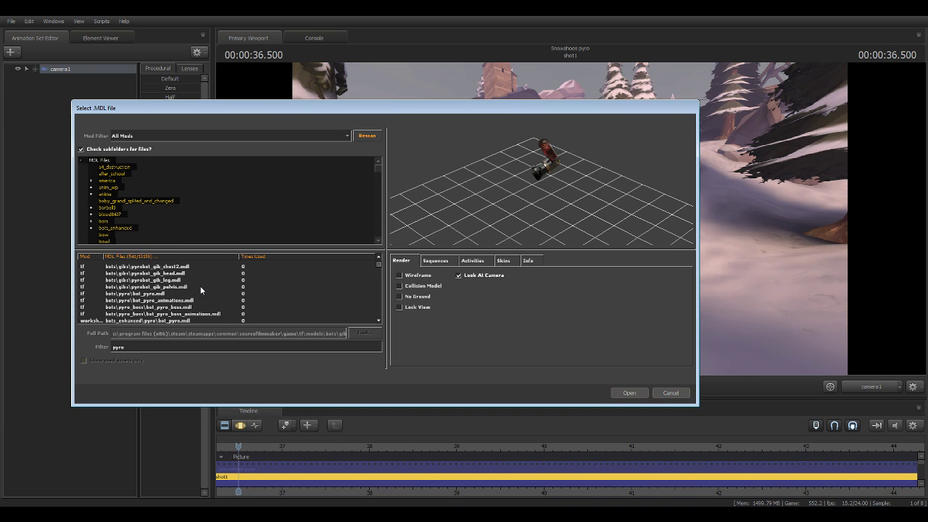
pyautogui.click(159, 294)
pyautogui.click(162, 307)
pyautogui.click(167, 300)
pyautogui.click(180, 307)
pyautogui.scroll(-1, 187, 311)
pyautogui.click(181, 295)
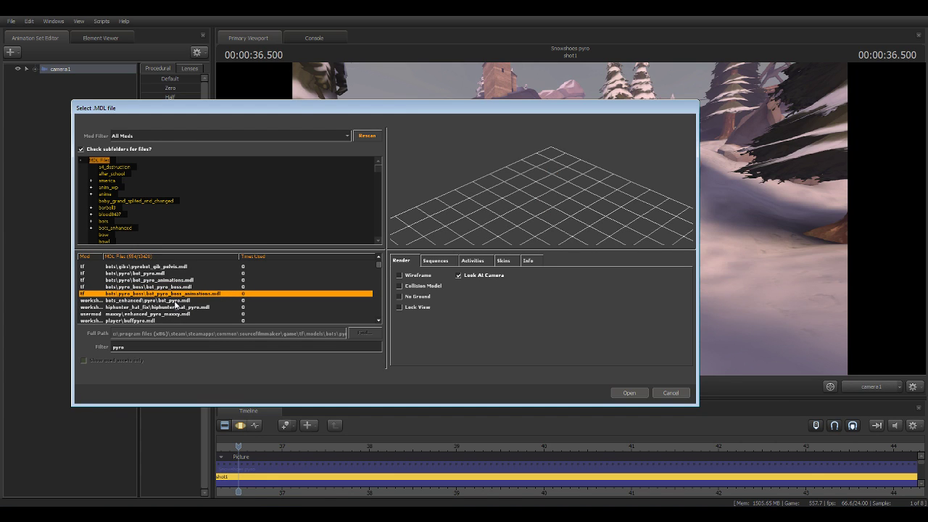
pyautogui.click(176, 300)
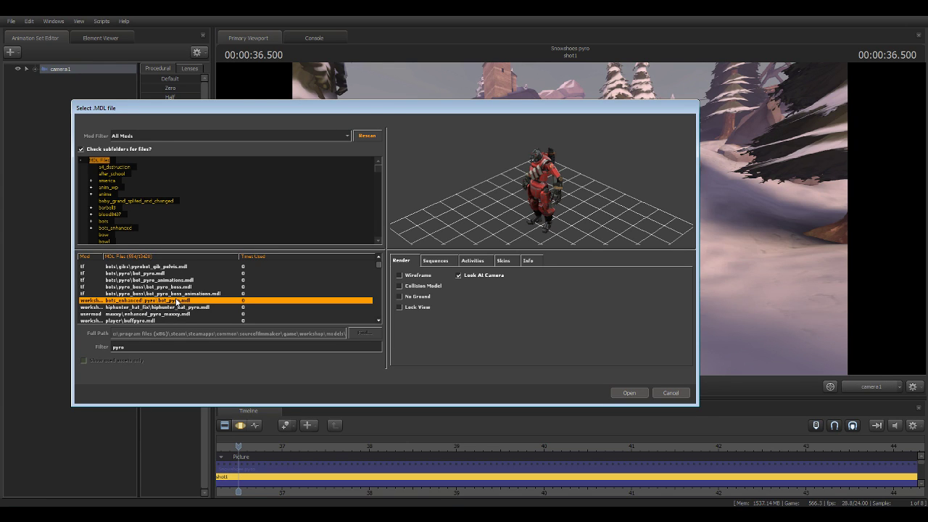
# Preview buffpyro and fempyro, then add player\hwm\pyro.mdl to the scene as pyro1.
pyautogui.scroll(-1, 177, 296)
pyautogui.press('Down')
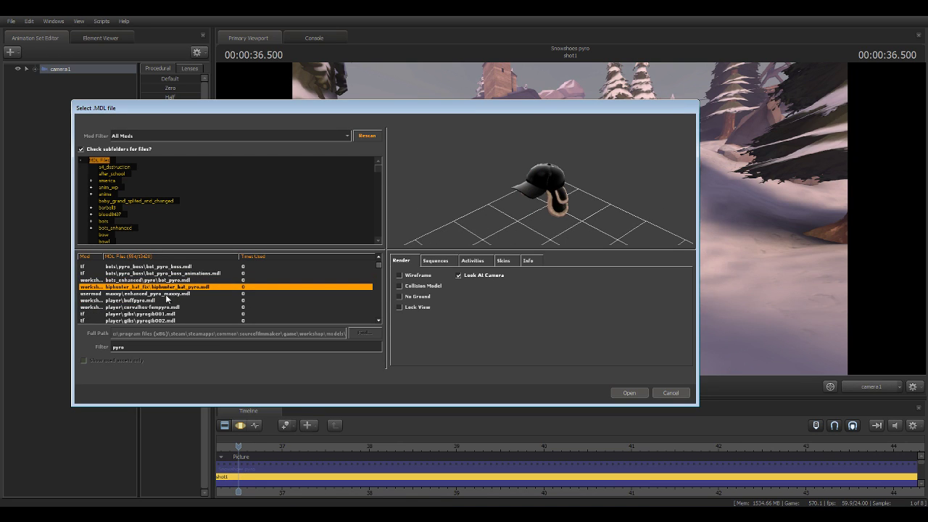
pyautogui.press('Down')
pyautogui.click(144, 301)
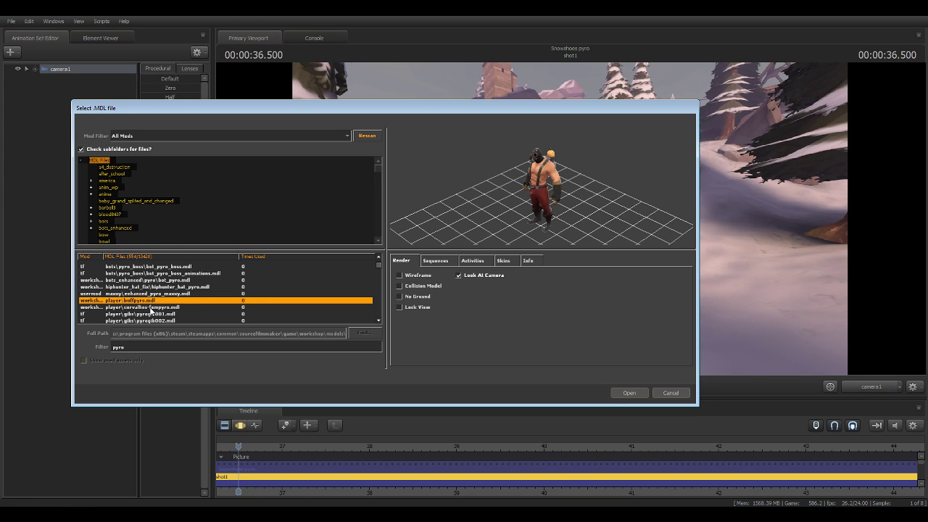
pyautogui.click(150, 308)
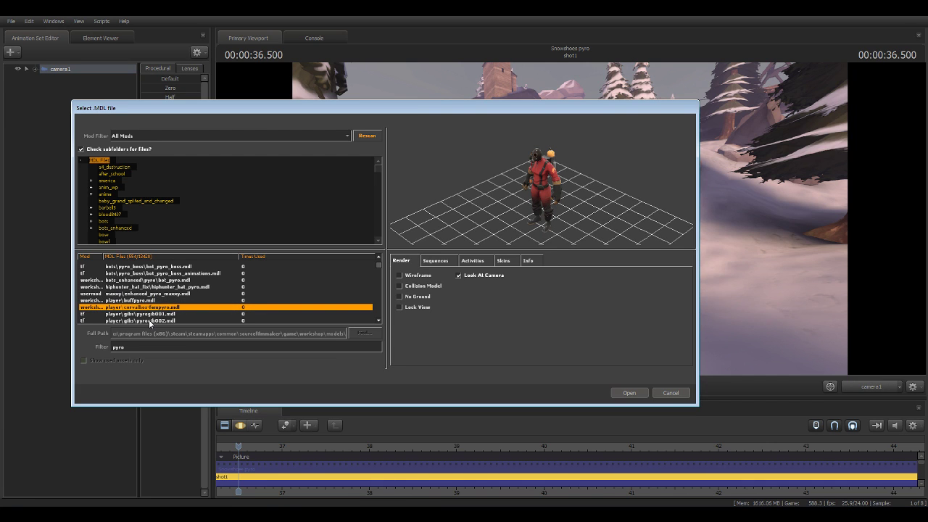
pyautogui.moveTo(519, 210); pyautogui.dragTo(506, 220)
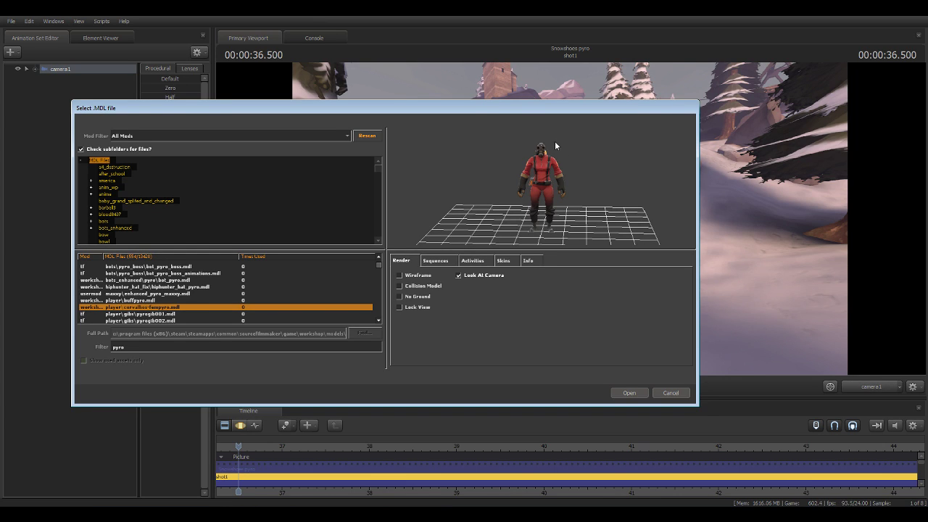
pyautogui.scroll(-2, 155, 300)
pyautogui.scroll(-2, 154, 303)
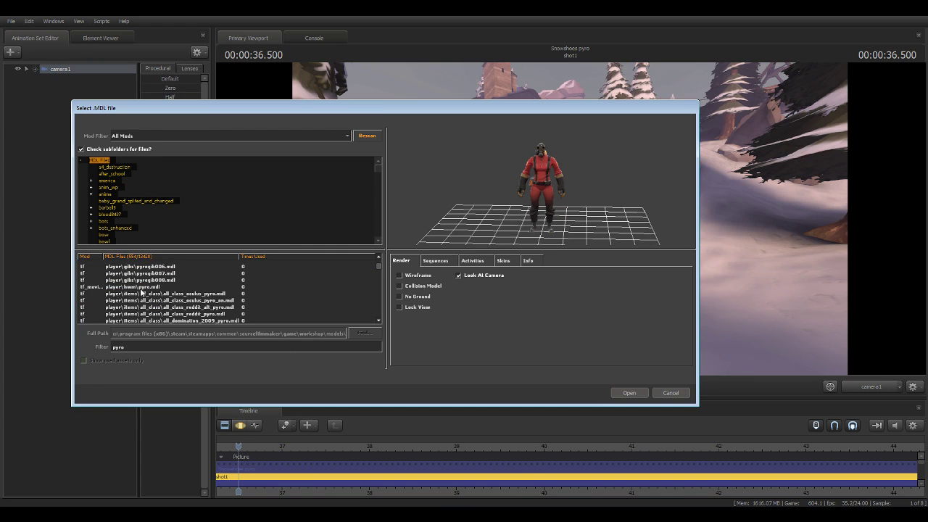
pyautogui.click(140, 287)
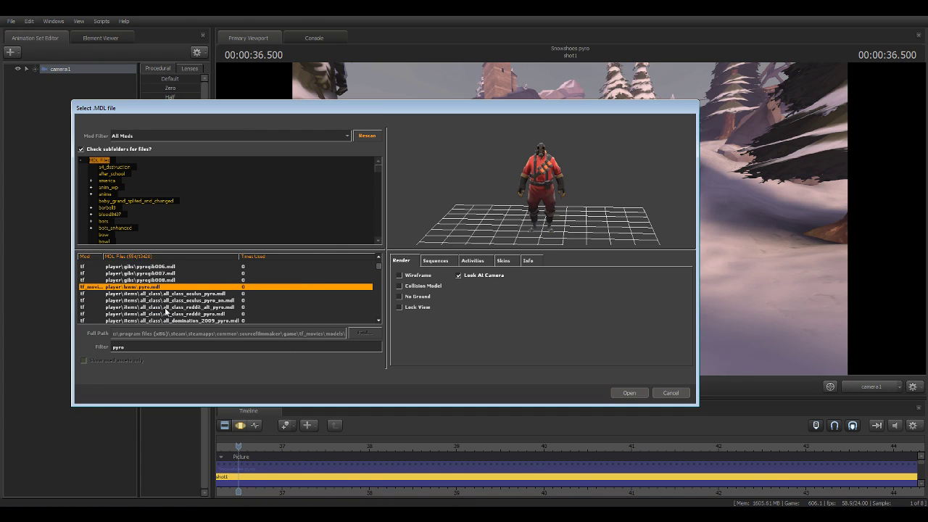
pyautogui.click(635, 394)
# With the Move tool, drag pyro1's root bone back along the snowy path.
pyautogui.click(53, 80)
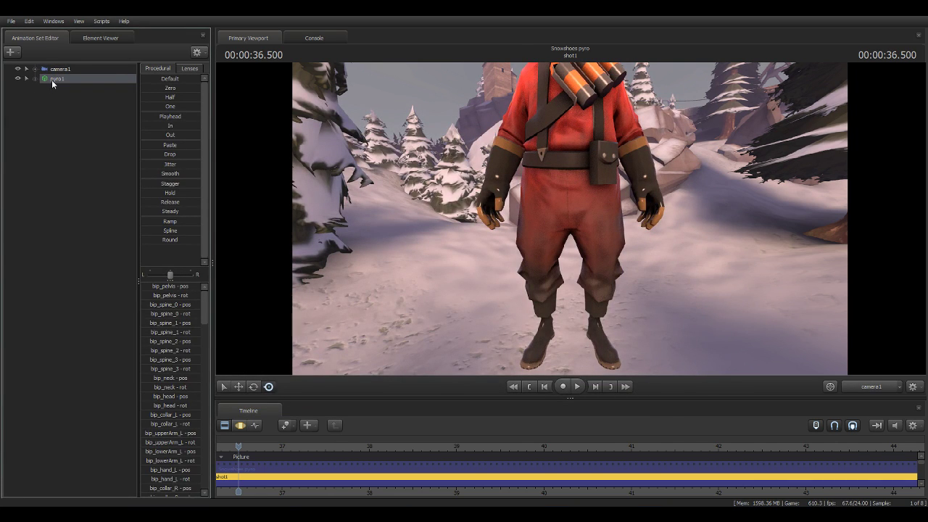
pyautogui.click(241, 425)
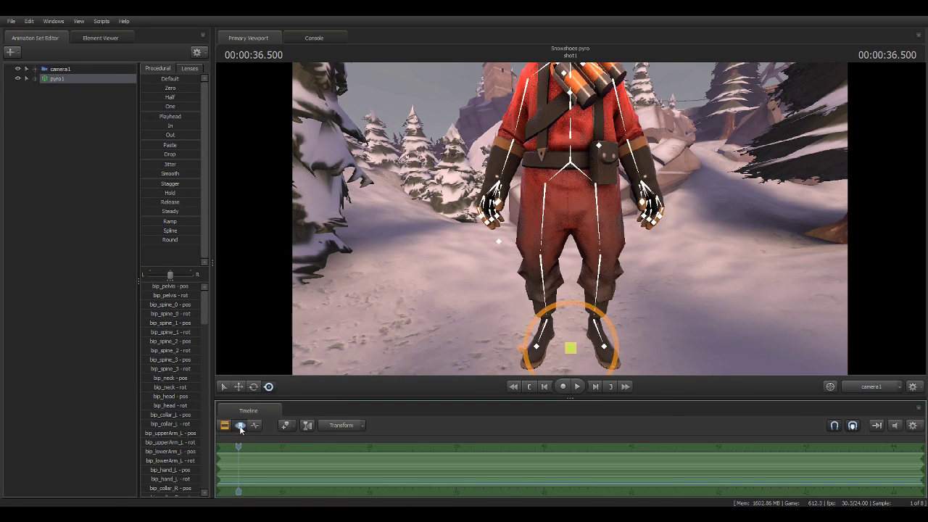
pyautogui.click(239, 386)
pyautogui.click(571, 349)
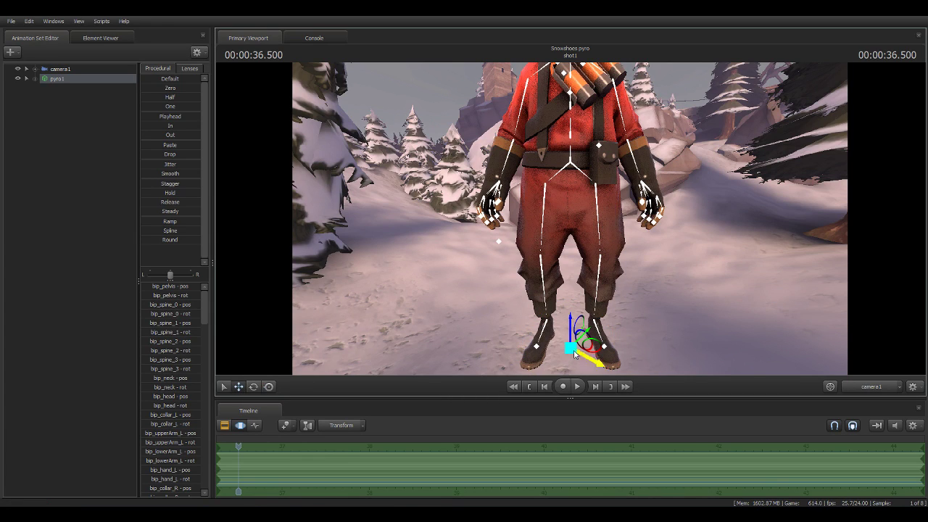
pyautogui.moveTo(570, 350)
pyautogui.mouseDown()
pyautogui.moveTo(560, 294)
pyautogui.moveTo(551, 320)
pyautogui.moveTo(551, 288)
pyautogui.moveTo(518, 310)
pyautogui.moveTo(620, 297)
pyautogui.moveTo(570, 332)
pyautogui.moveTo(564, 292)
pyautogui.moveTo(594, 300)
pyautogui.moveTo(601, 352)
pyautogui.moveTo(586, 370)
pyautogui.moveTo(586, 303)
pyautogui.moveTo(572, 374)
pyautogui.mouseUp()
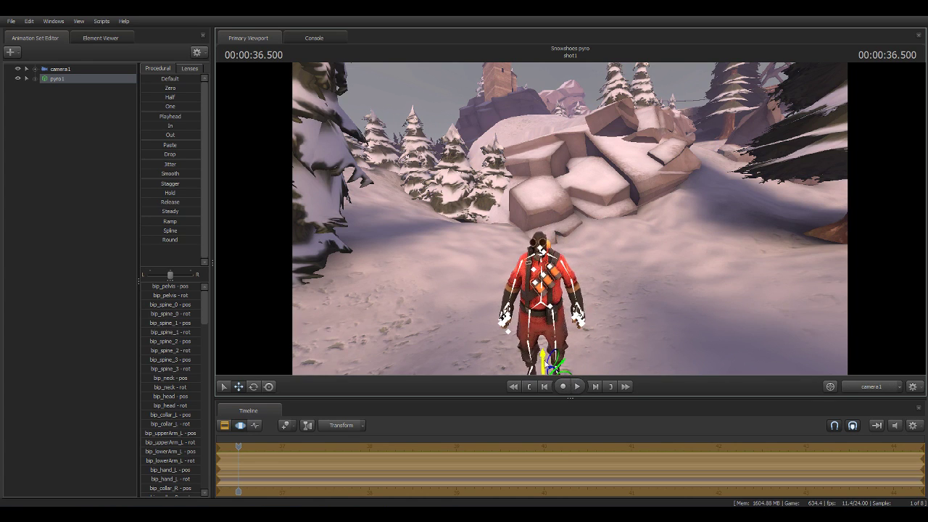
pyautogui.click(78, 69)
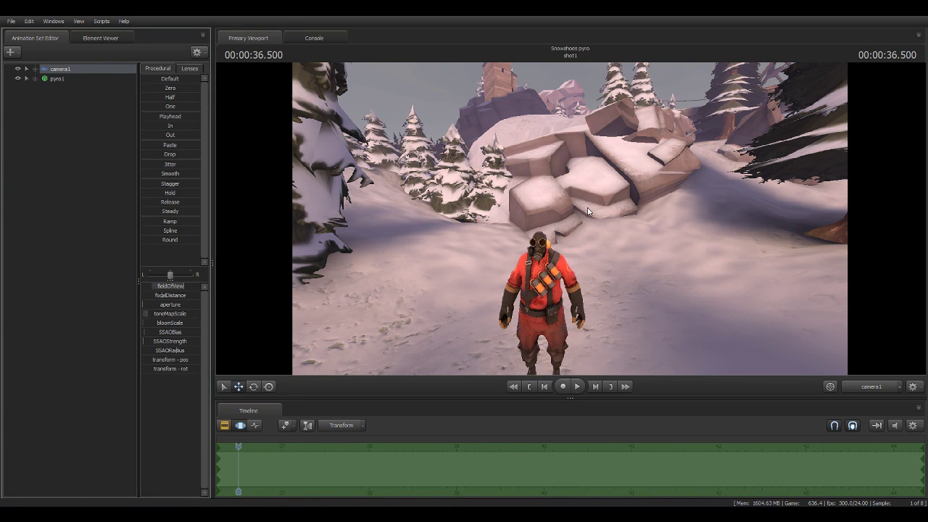
# Fly camera1 toward the Pyro so it is framed from the knees up.
pyautogui.moveTo(569, 218); pyautogui.dragTo(570, 223)
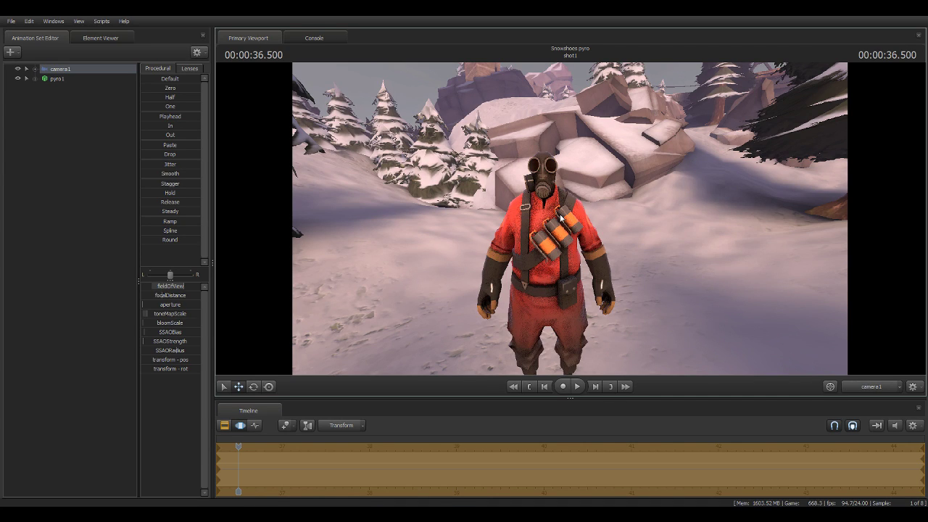
pyautogui.moveTo(726, 297); pyautogui.dragTo(726, 290)
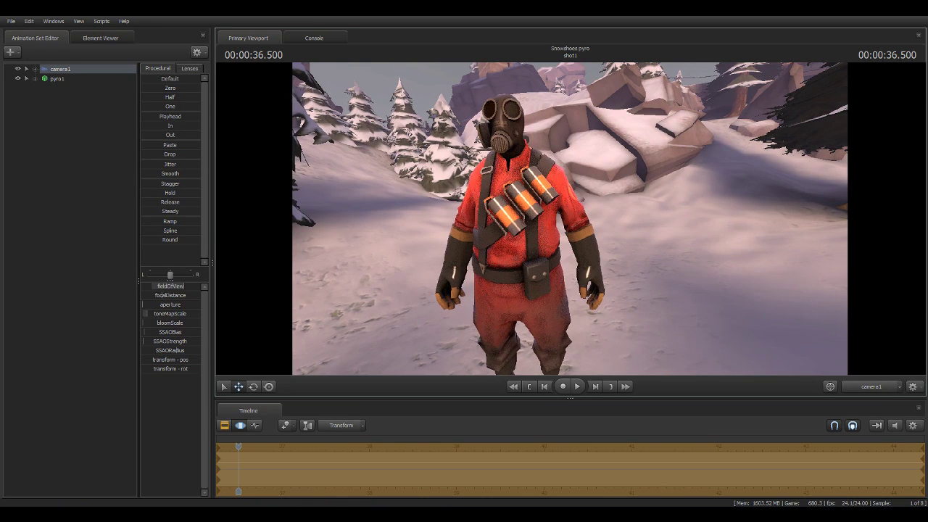
pyautogui.click(54, 79)
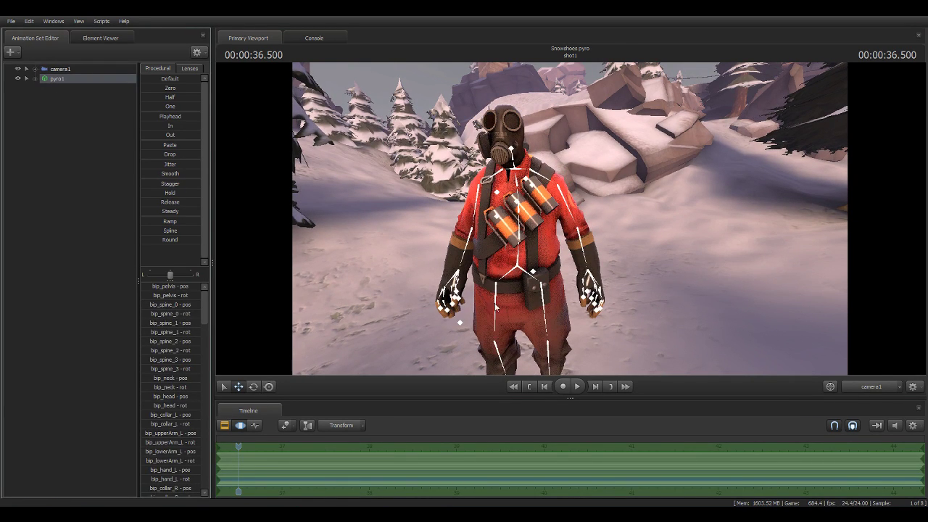
# Switch to the work camera and orbit it to a new angle on the Pyro.
pyautogui.keyDown('ctrl'); pyautogui.click(871, 386); pyautogui.keyUp('ctrl')
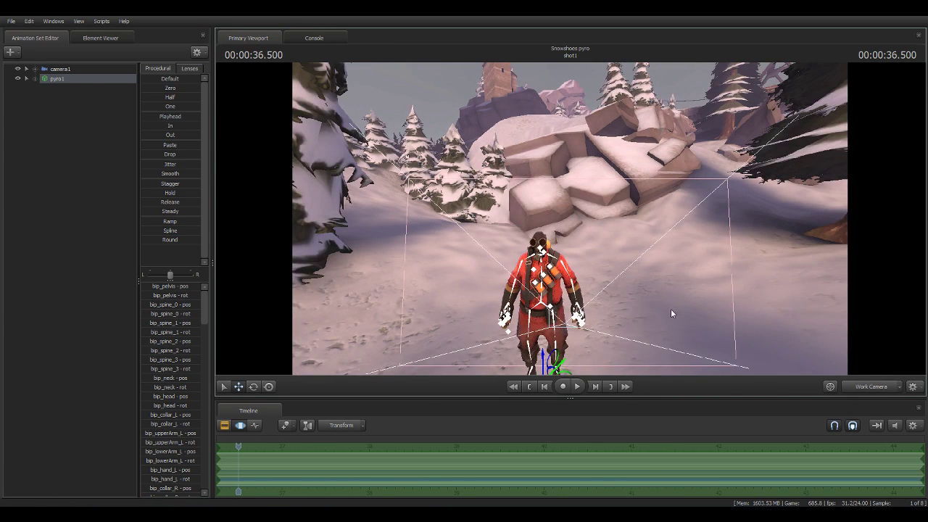
pyautogui.rightClick(616, 328)
pyautogui.rightClick(621, 269)
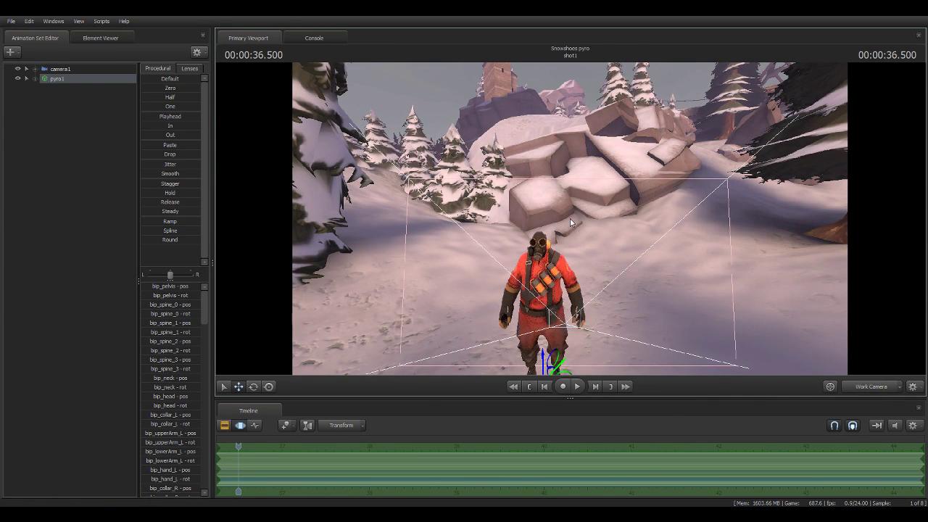
pyautogui.moveTo(570, 218)
pyautogui.mouseDown()
pyautogui.moveTo(580, 232)
pyautogui.moveTo(463, 102)
pyautogui.mouseUp()
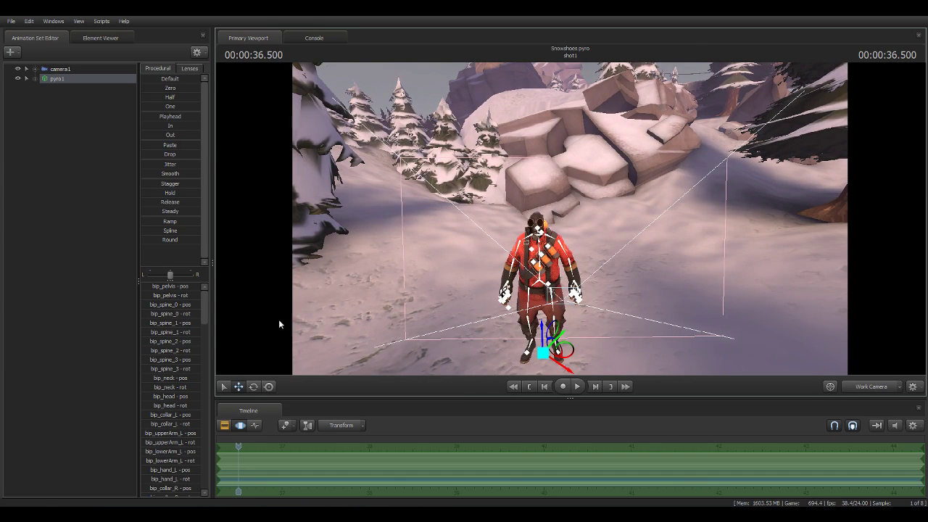
# Turn the Pyro's root slightly, then in camera1's view drag it closer.
pyautogui.click(254, 386)
pyautogui.click(572, 371)
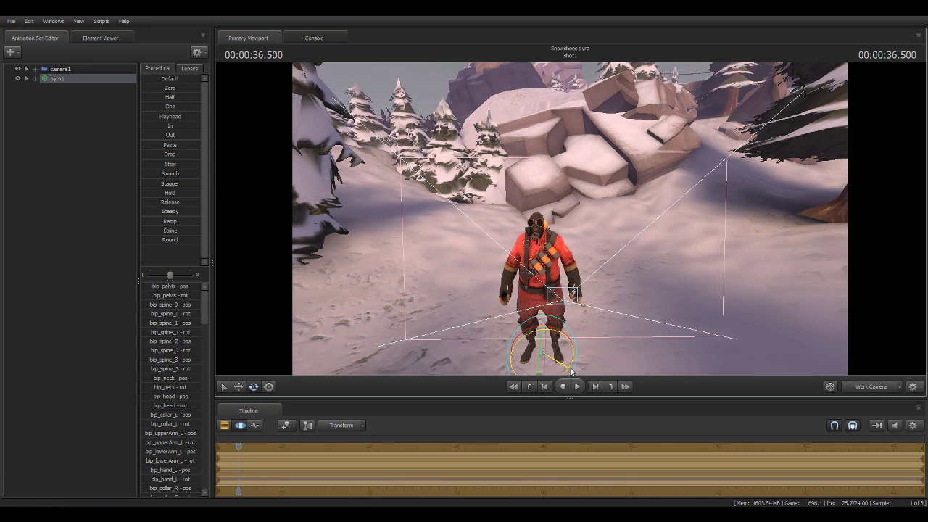
pyautogui.moveTo(571, 371); pyautogui.dragTo(565, 334)
pyautogui.click(239, 387)
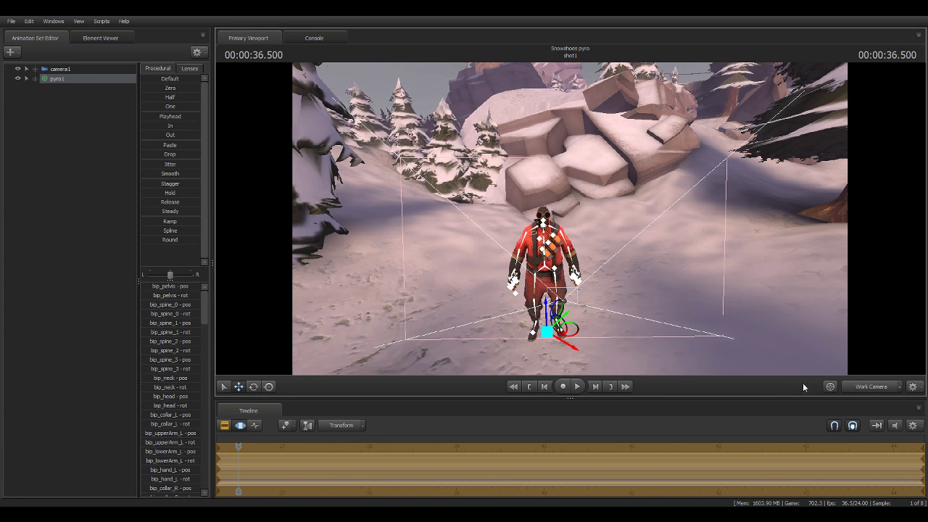
pyautogui.click(886, 388)
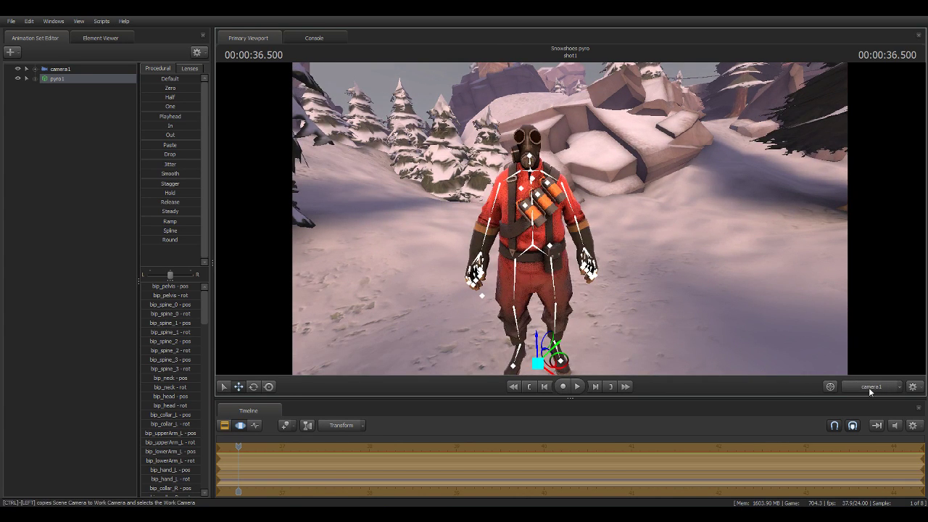
pyautogui.moveTo(564, 368); pyautogui.dragTo(566, 373)
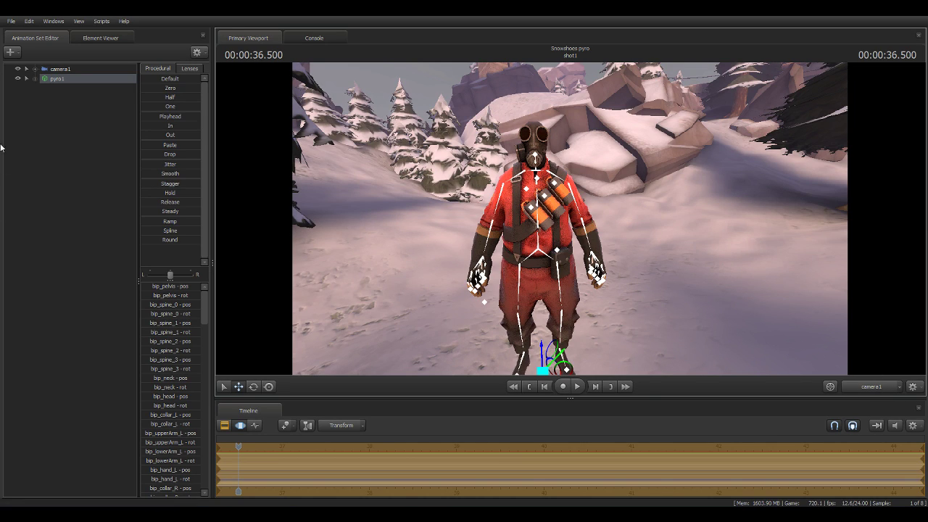
pyautogui.click(11, 51)
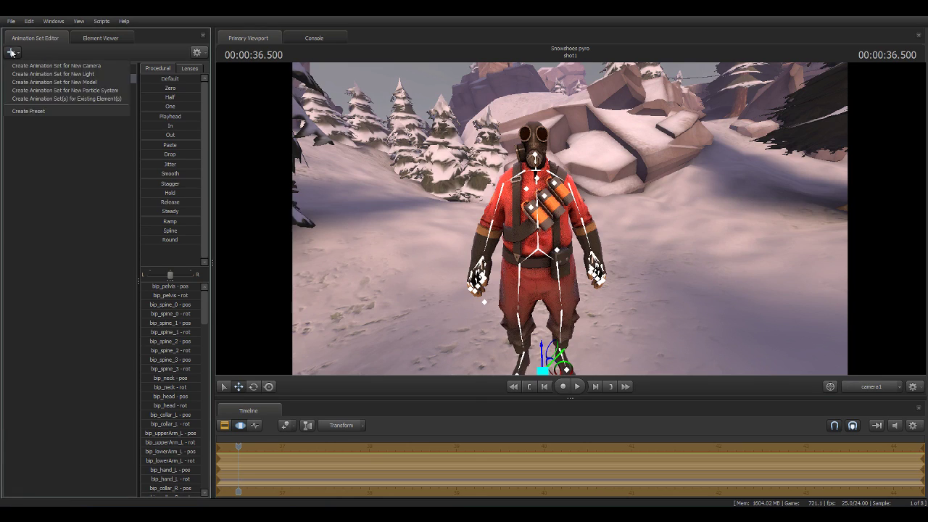
# Cancel the new-model dialog and choose Add Team Fortress Item on pyro1.
pyautogui.click(67, 82)
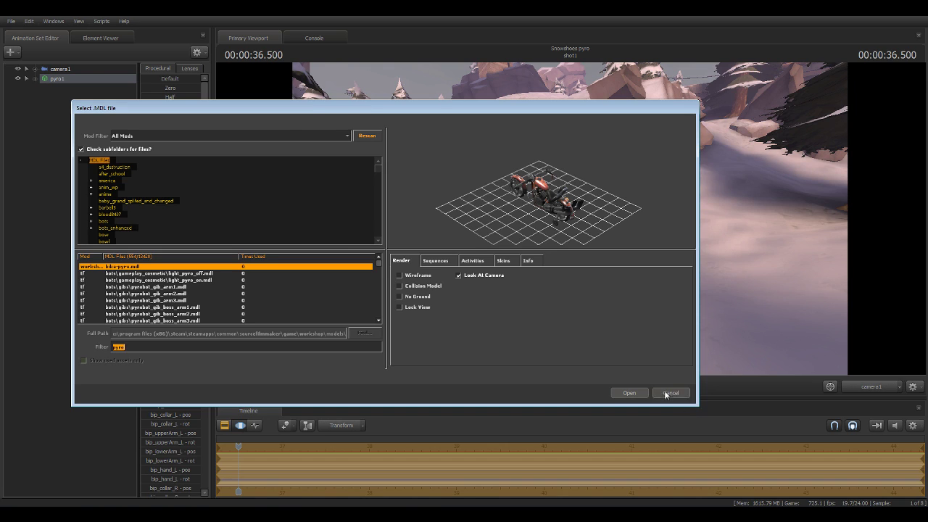
pyautogui.click(667, 393)
pyautogui.rightClick(65, 79)
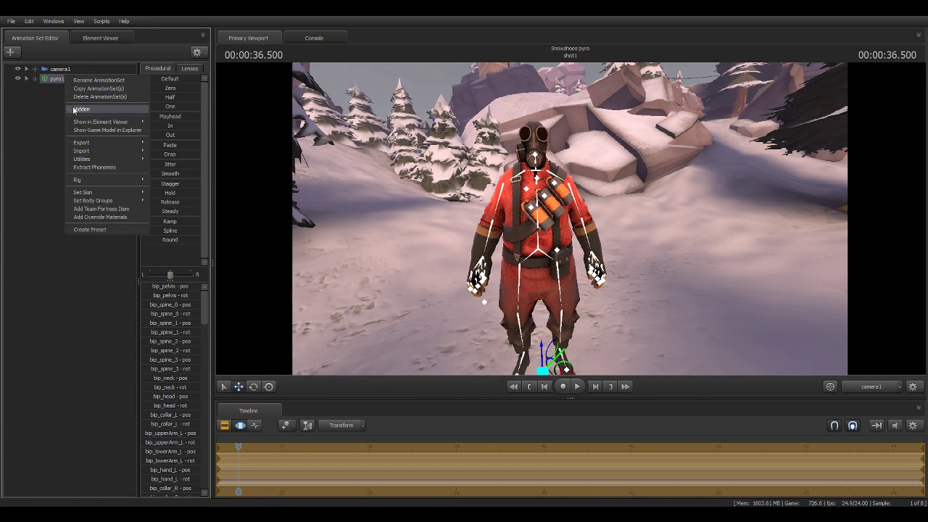
pyautogui.click(101, 209)
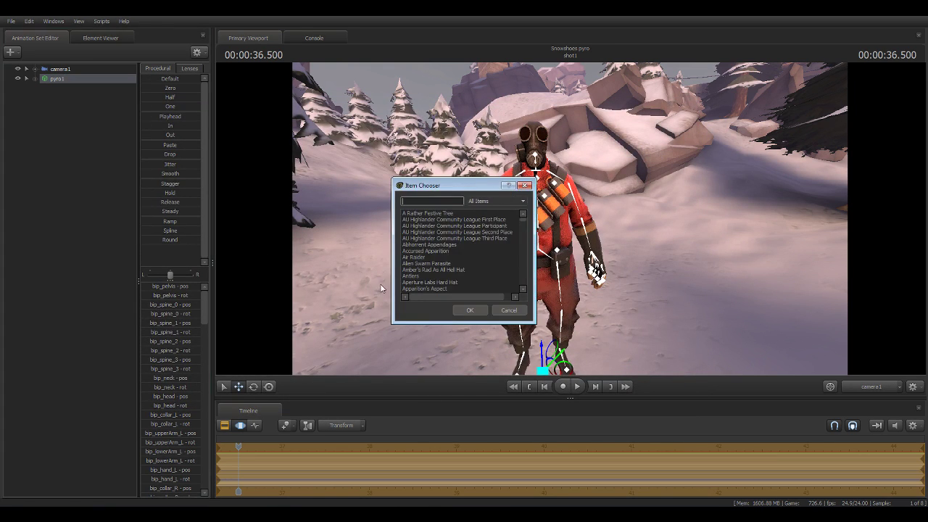
pyautogui.hotkey('alt', 'Tab')
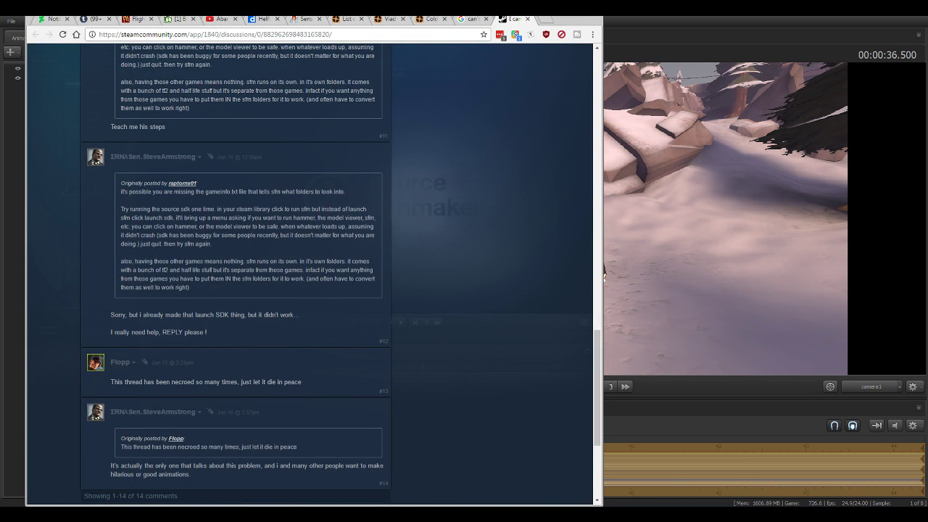
# Search the Team Fortress Wiki for 'Pyro' and scroll down the Pyro article.
pyautogui.click(426, 20)
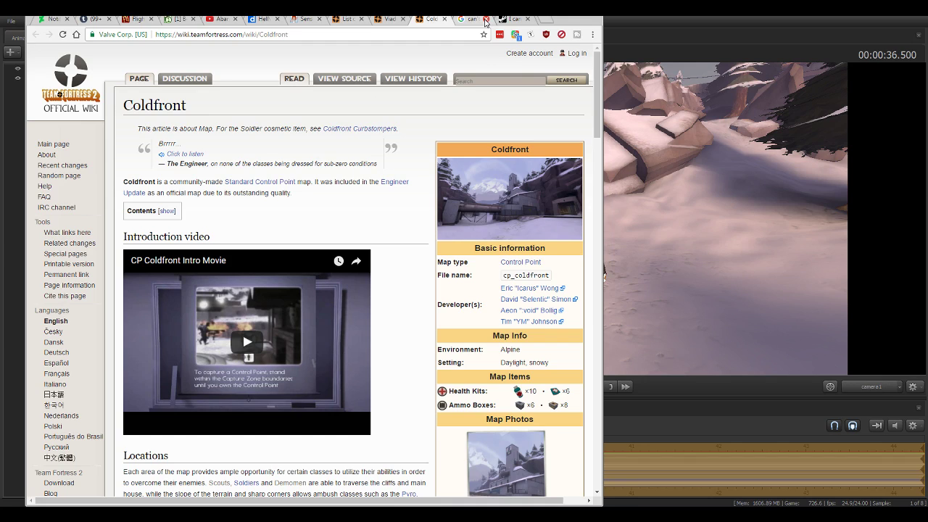
pyautogui.click(481, 78)
pyautogui.write('yro')
pyautogui.click(465, 93)
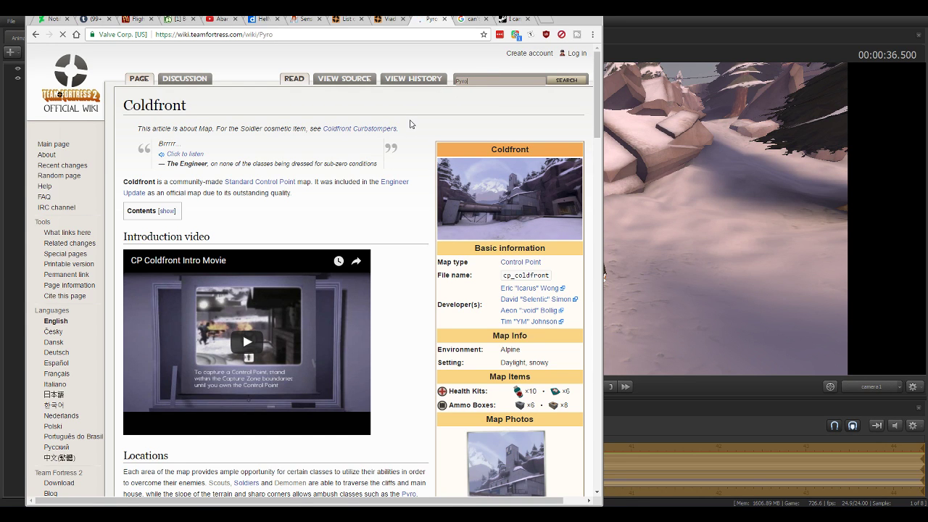
pyautogui.scroll(-10, 410, 174)
pyautogui.scroll(-10, 435, 225)
pyautogui.scroll(-5, 451, 230)
pyautogui.scroll(-5, 452, 224)
pyautogui.scroll(-5, 453, 221)
pyautogui.scroll(-5, 454, 217)
pyautogui.scroll(-5, 454, 218)
pyautogui.scroll(-5, 454, 218)
pyautogui.scroll(-5, 455, 219)
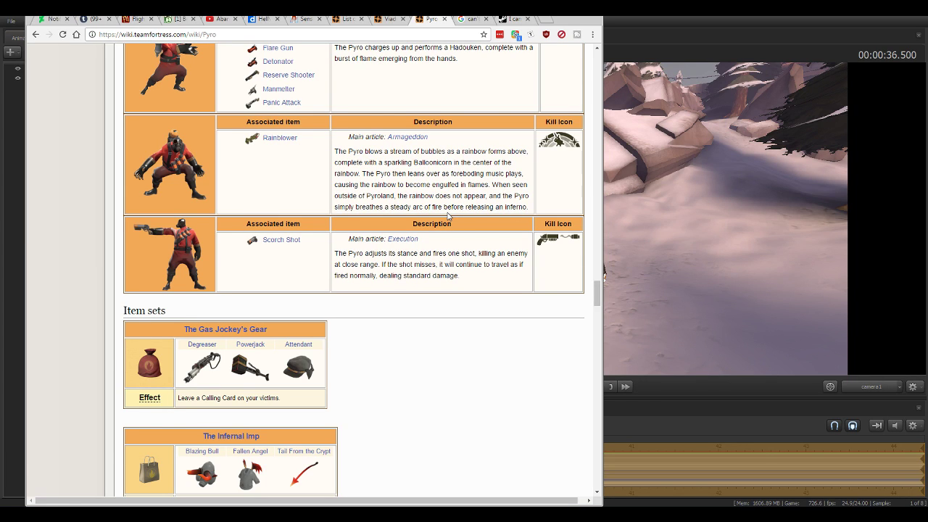
pyautogui.scroll(-3, 449, 216)
pyautogui.scroll(-5, 466, 290)
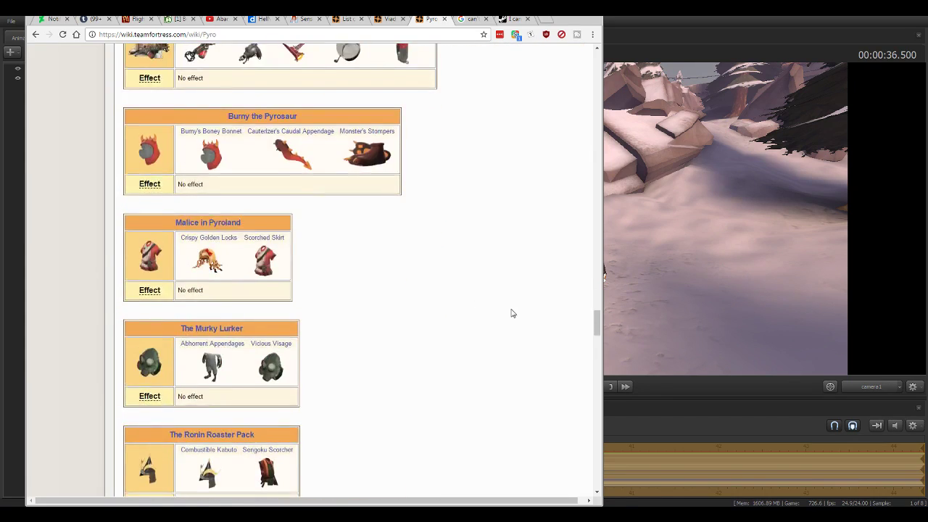
pyautogui.scroll(-5, 512, 313)
pyautogui.scroll(-5, 524, 309)
pyautogui.scroll(-1, 524, 308)
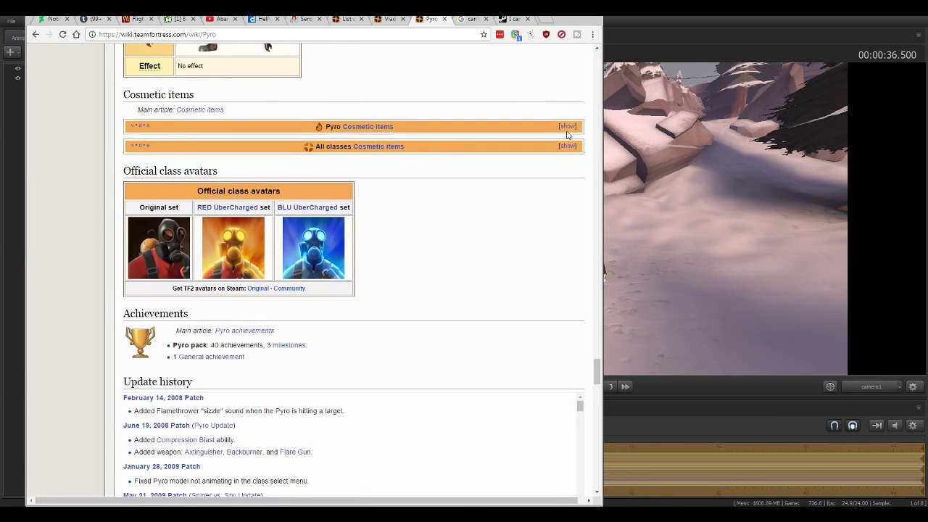
# Expand the Pyro cosmetic items table, find the Sub Zero Suit, and search 'Sub' in the Item Chooser.
pyautogui.click(568, 124)
pyautogui.scroll(-1, 553, 335)
pyautogui.scroll(-3, 553, 335)
pyautogui.scroll(-2, 529, 323)
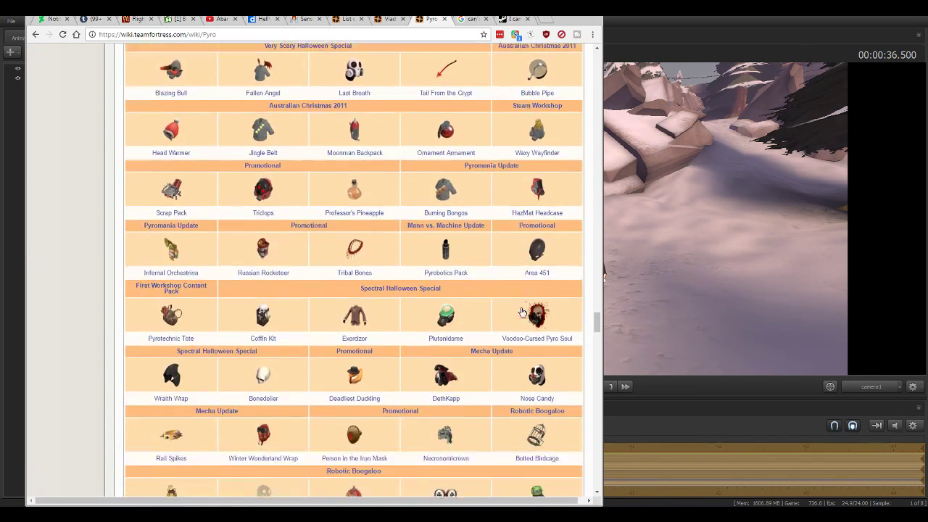
pyautogui.scroll(-1, 512, 315)
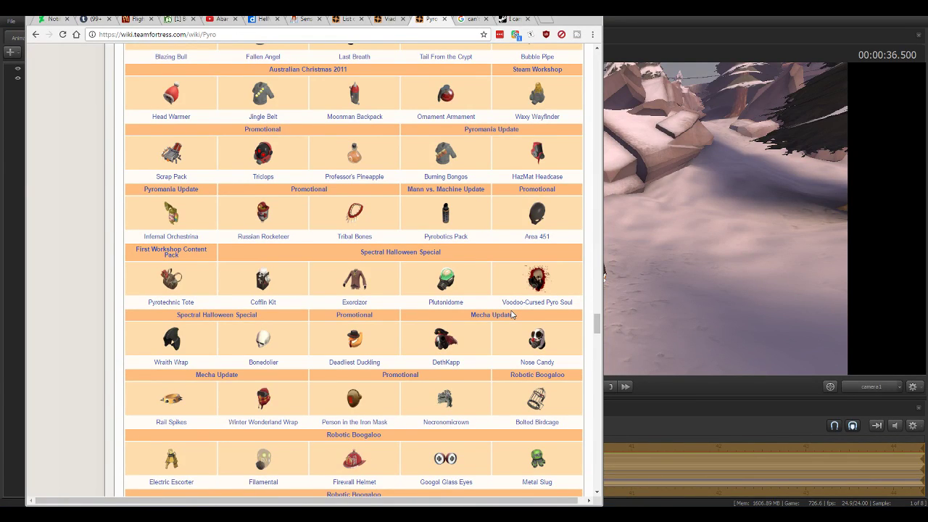
pyautogui.scroll(1, 512, 314)
pyautogui.scroll(2, 511, 313)
pyautogui.scroll(-6, 511, 314)
pyautogui.scroll(-4, 512, 314)
pyautogui.scroll(-3, 511, 312)
pyautogui.scroll(-3, 511, 311)
pyautogui.scroll(-2, 510, 310)
pyautogui.scroll(-2, 510, 311)
pyautogui.scroll(-2, 511, 310)
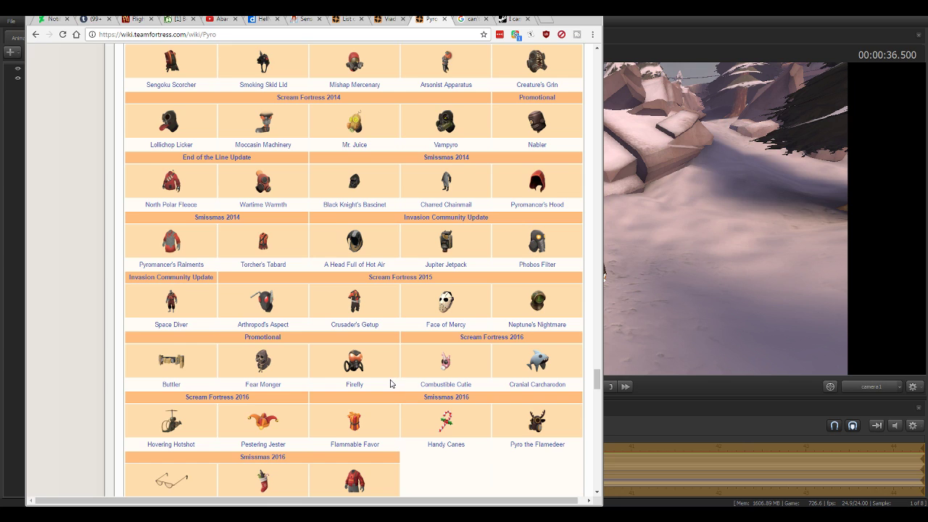
pyautogui.scroll(-2, 395, 386)
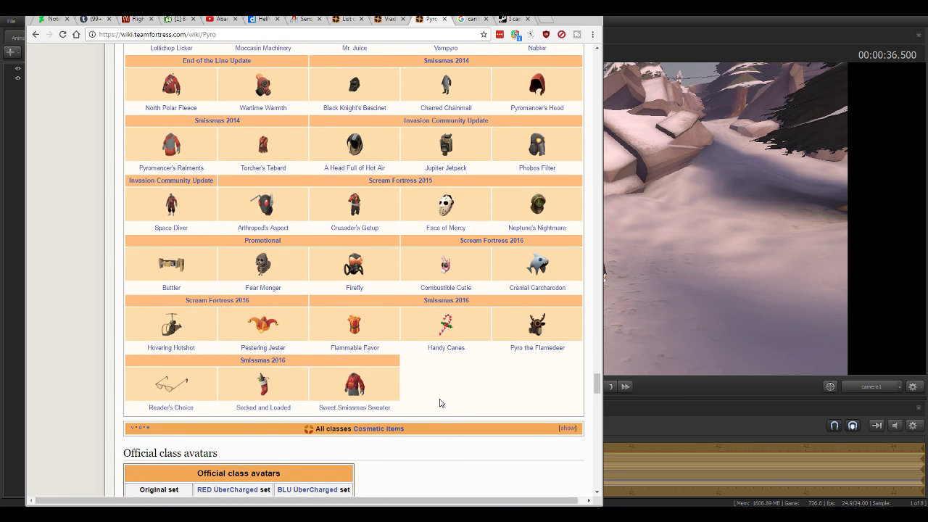
pyautogui.scroll(1, 440, 403)
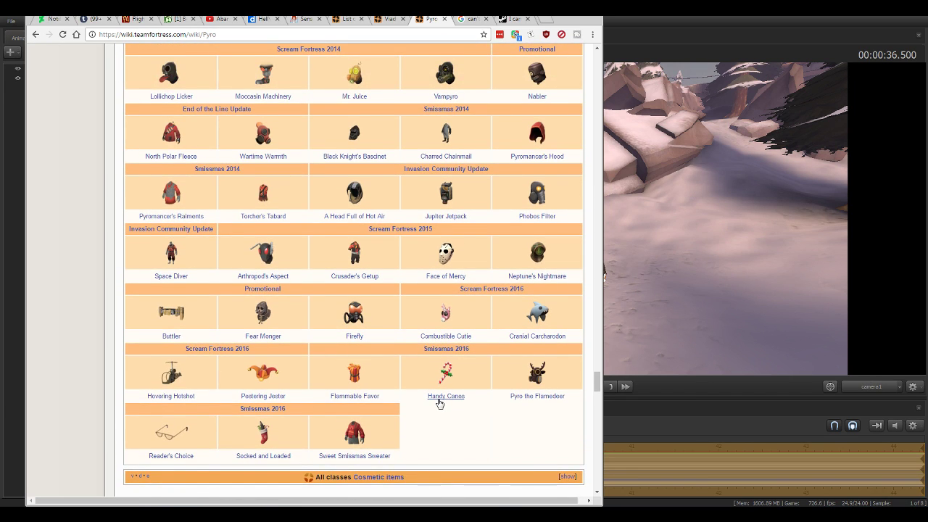
pyautogui.scroll(2, 438, 401)
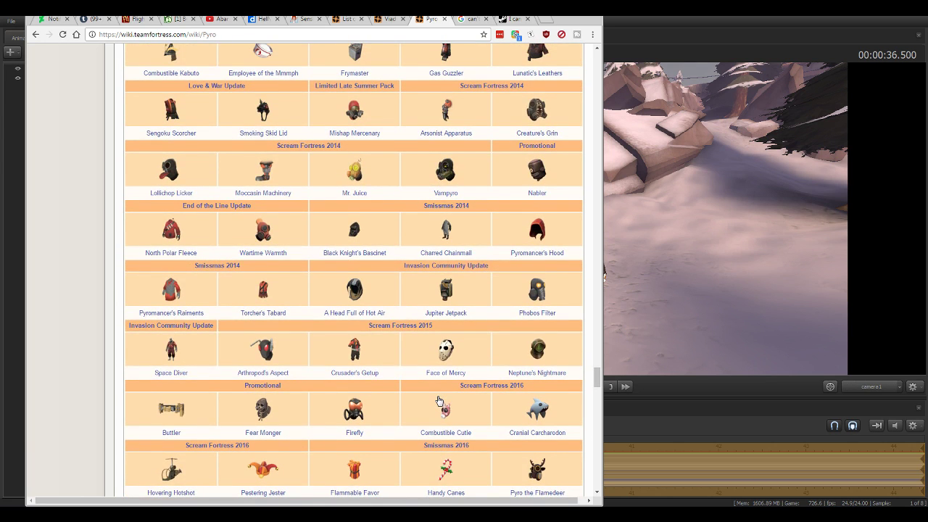
pyautogui.scroll(2, 438, 401)
pyautogui.scroll(1, 439, 400)
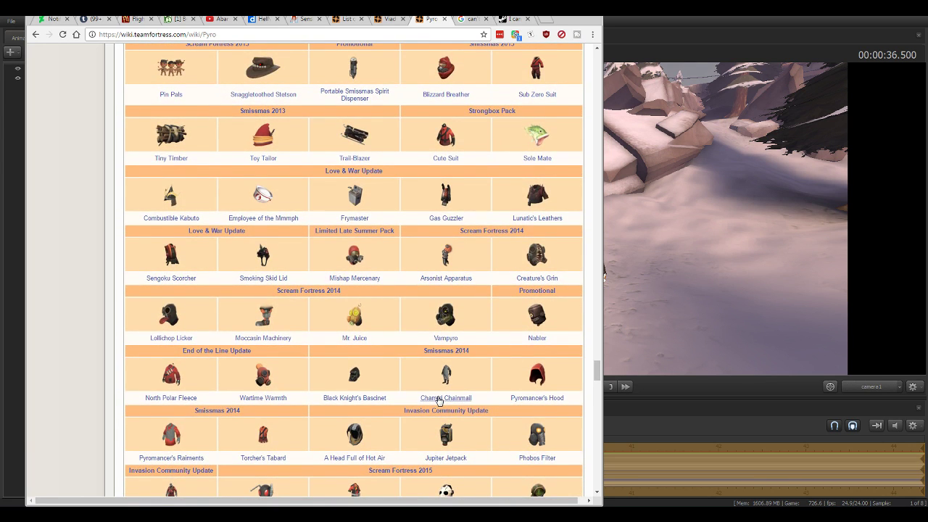
pyautogui.scroll(1, 439, 400)
pyautogui.scroll(1, 439, 401)
pyautogui.scroll(1, 439, 400)
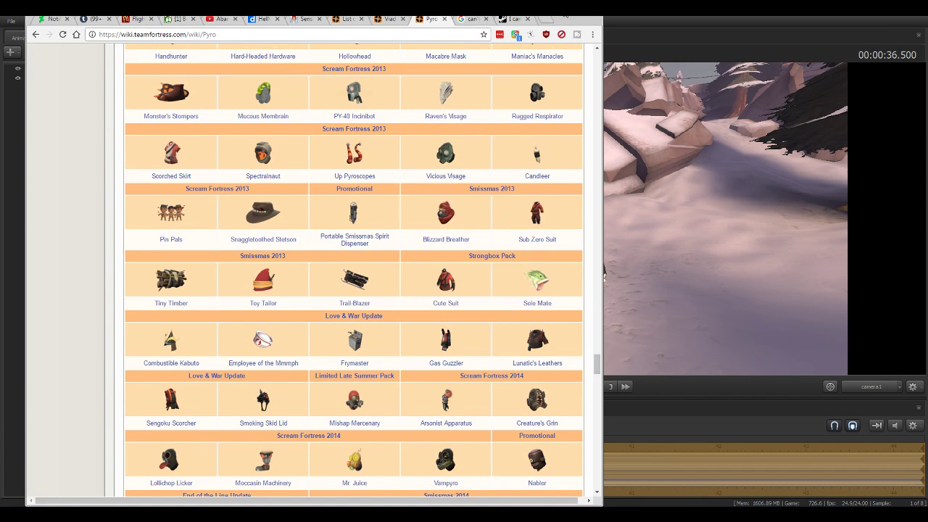
pyautogui.write('Sub')
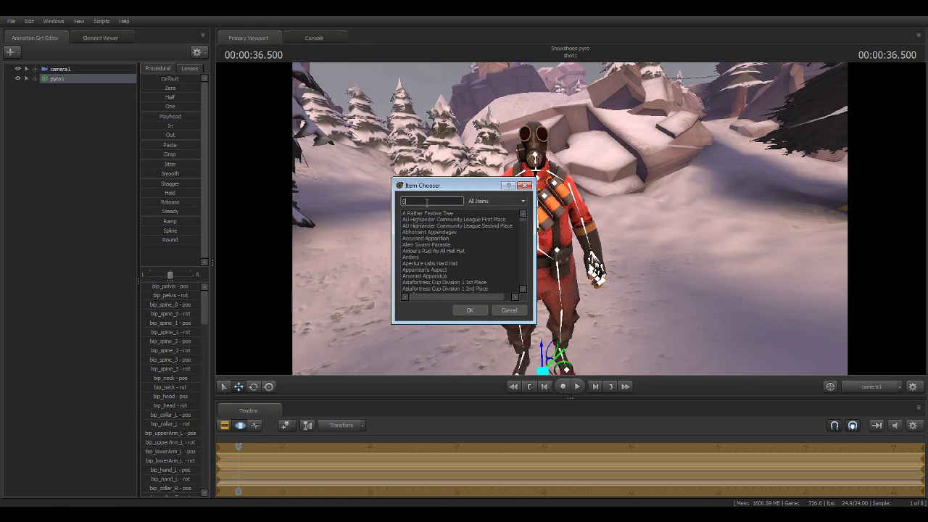
# Pick Sub Zero Suit in the Item Chooser and add it to the Pyro.
pyautogui.click(417, 213)
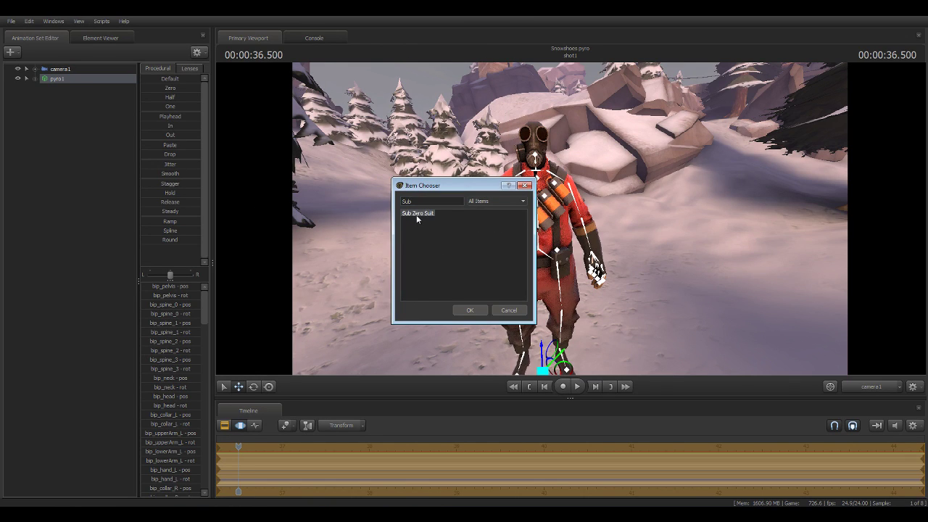
pyautogui.click(471, 310)
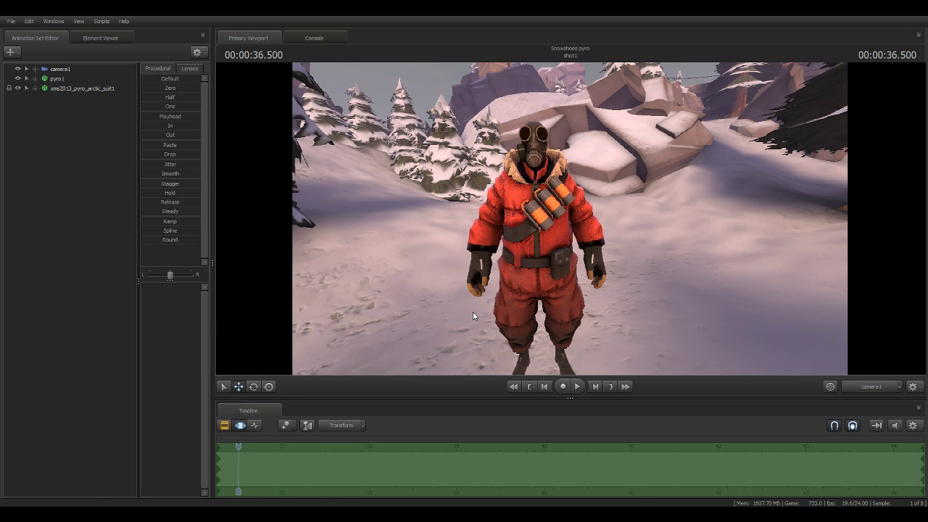
pyautogui.click(87, 88)
pyautogui.rightClick(87, 88)
pyautogui.moveTo(109, 213)
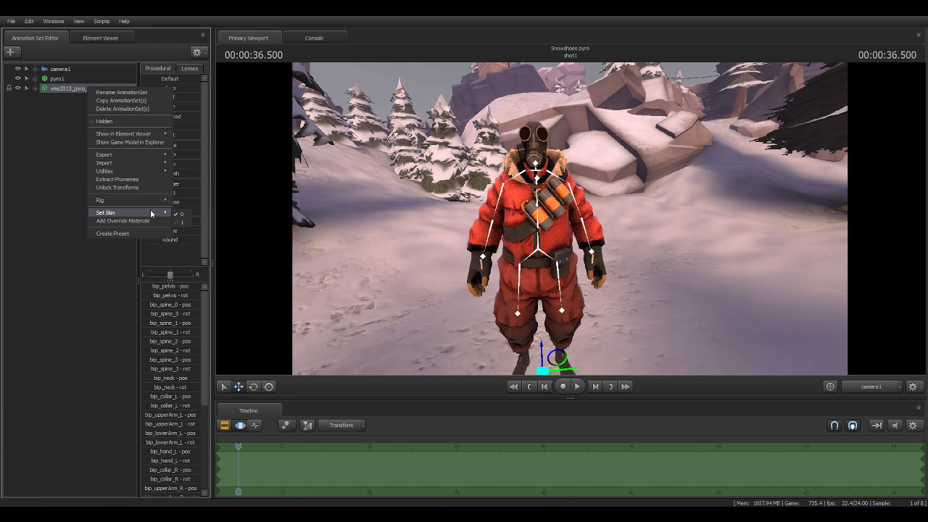
# Recolour the arctic suit blue and switch the Pyro body to a different skin.
pyautogui.click(179, 221)
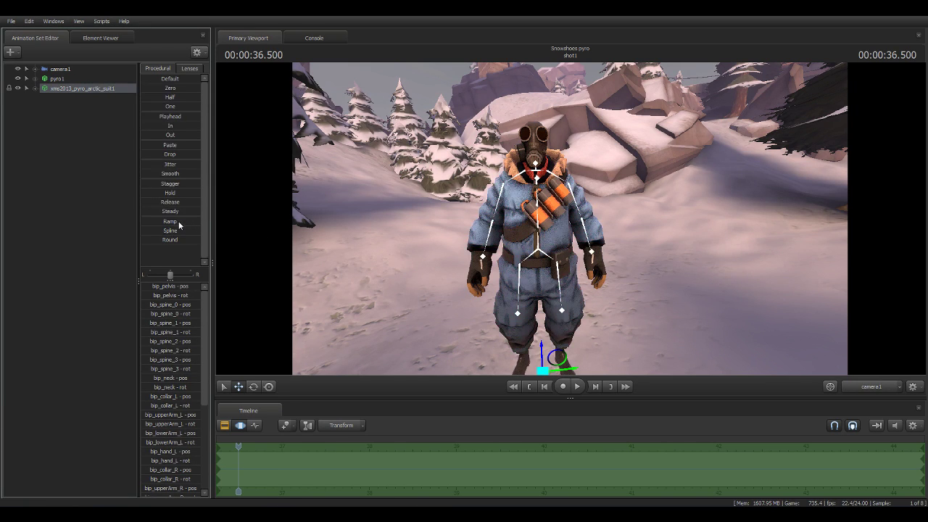
pyautogui.click(65, 79)
pyautogui.rightClick(65, 79)
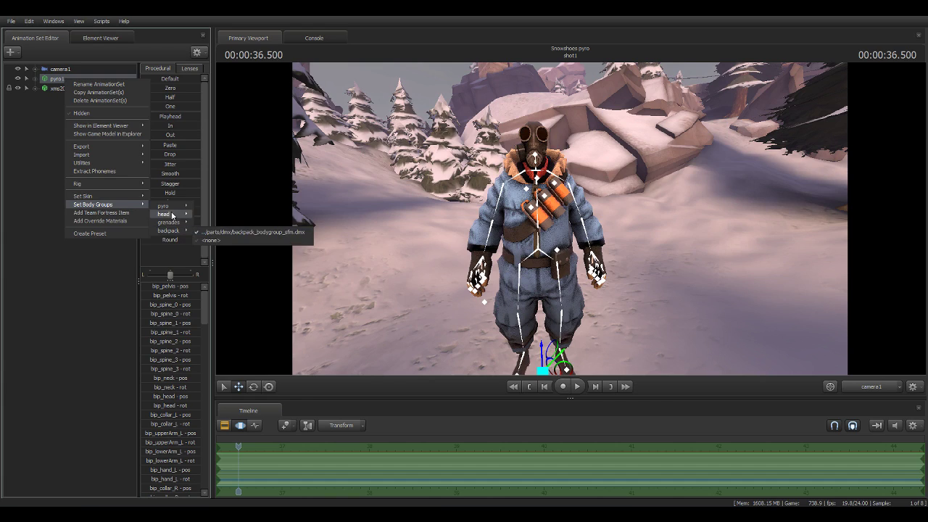
pyautogui.moveTo(82, 196)
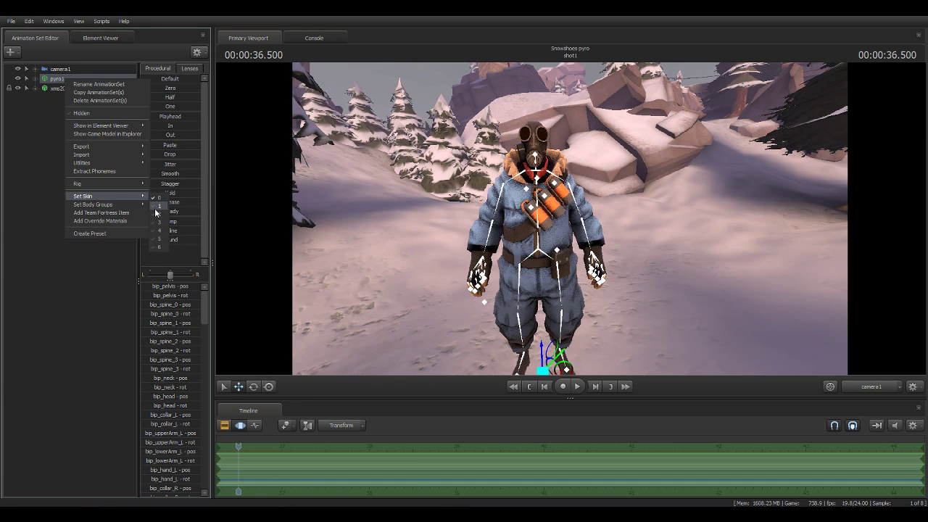
pyautogui.click(154, 211)
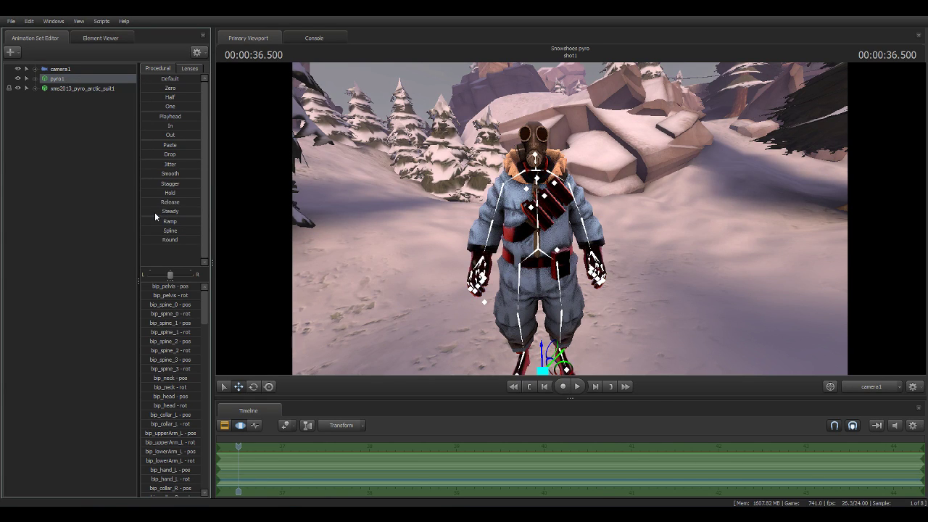
pyautogui.rightClick(54, 79)
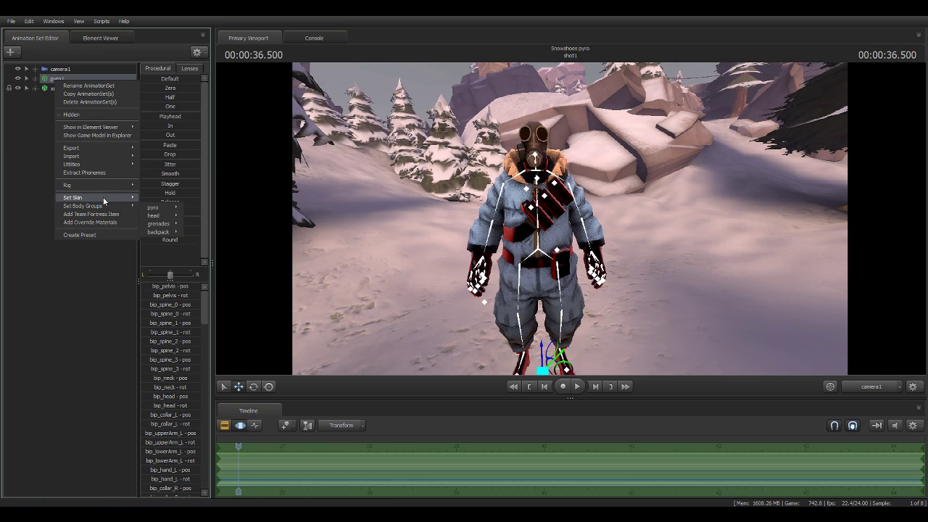
pyautogui.moveTo(72, 197)
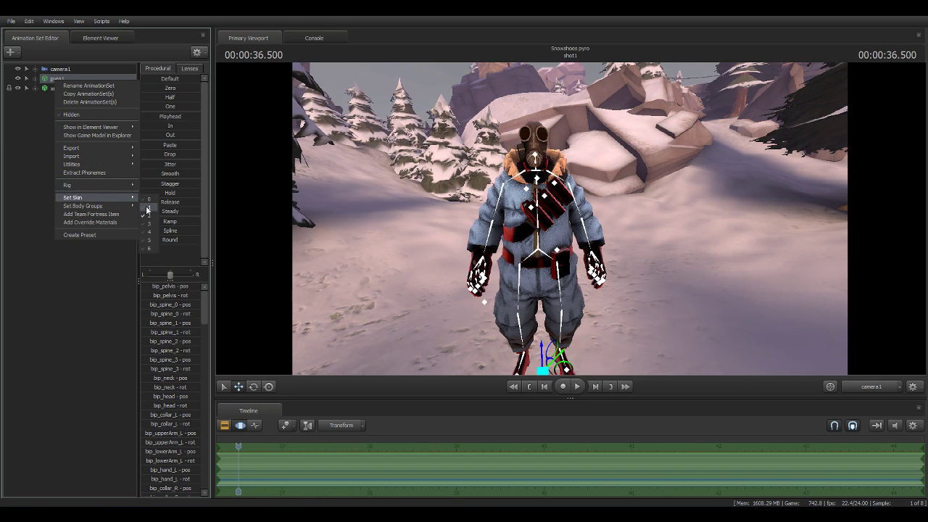
pyautogui.click(146, 206)
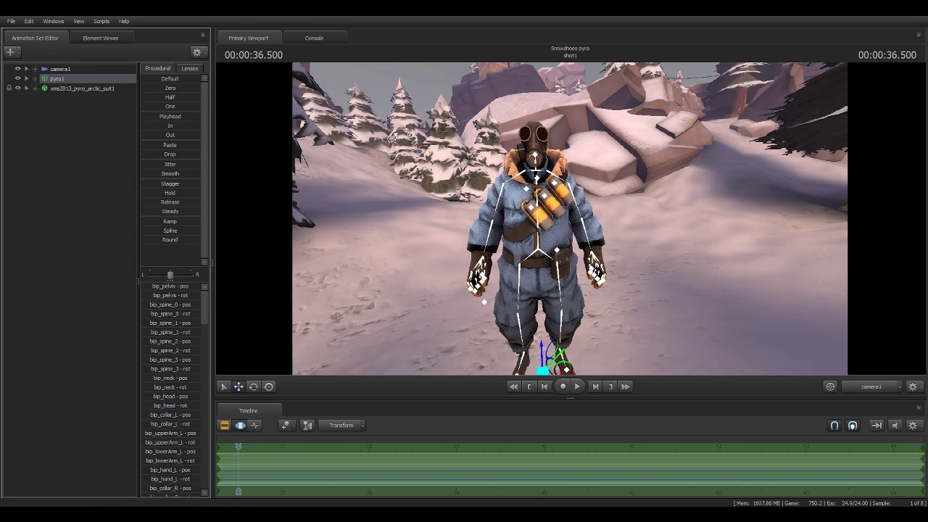
pyautogui.hotkey('alt', 'Tab')
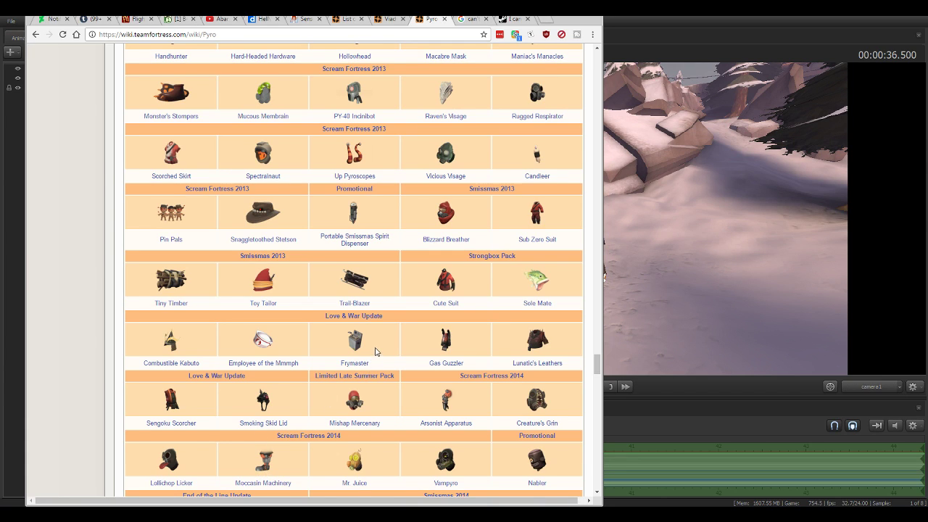
# Browse the wiki's Pyro Cosmetic items table, then return to Source Filmmaker.
pyautogui.scroll(-1, 393, 305)
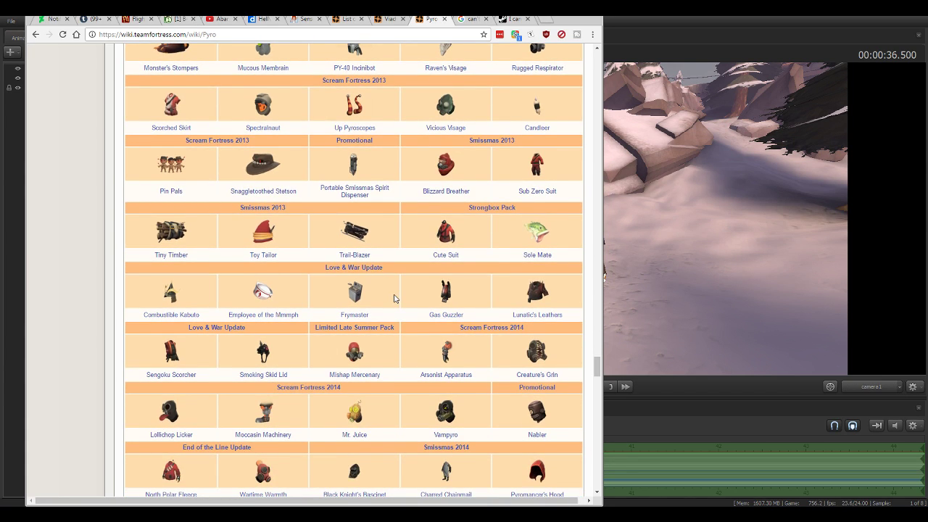
pyautogui.scroll(2, 395, 298)
pyautogui.scroll(4, 396, 298)
pyautogui.scroll(2, 398, 298)
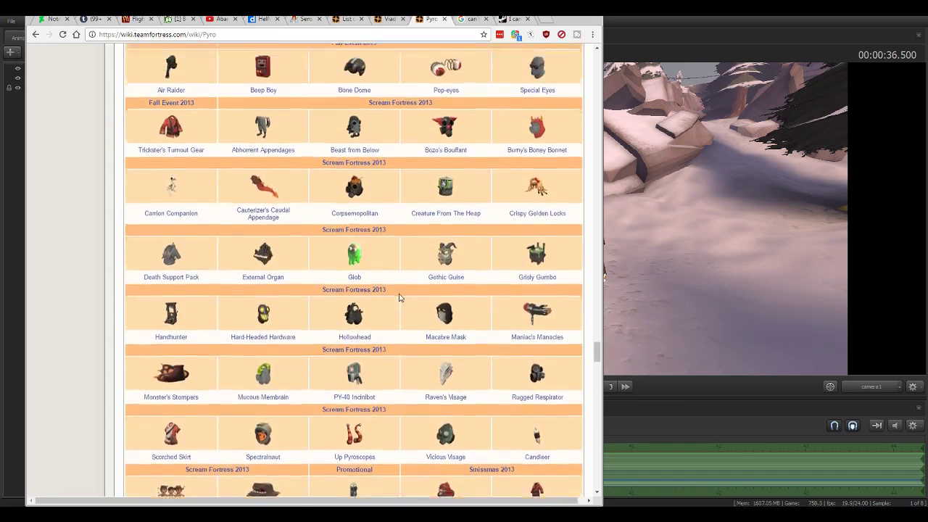
pyautogui.scroll(4, 399, 297)
pyautogui.scroll(4, 399, 297)
pyautogui.scroll(3, 398, 297)
pyautogui.scroll(3, 399, 297)
pyautogui.scroll(2, 399, 297)
pyautogui.scroll(3, 399, 297)
pyautogui.scroll(1, 399, 298)
pyautogui.scroll(3, 399, 298)
pyautogui.scroll(-1, 398, 299)
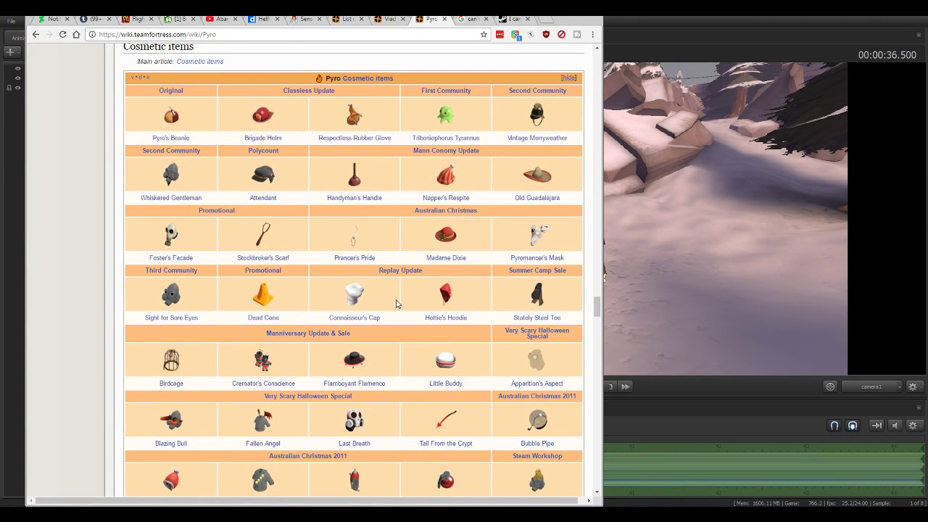
pyautogui.scroll(-1, 399, 305)
pyautogui.scroll(-1, 419, 337)
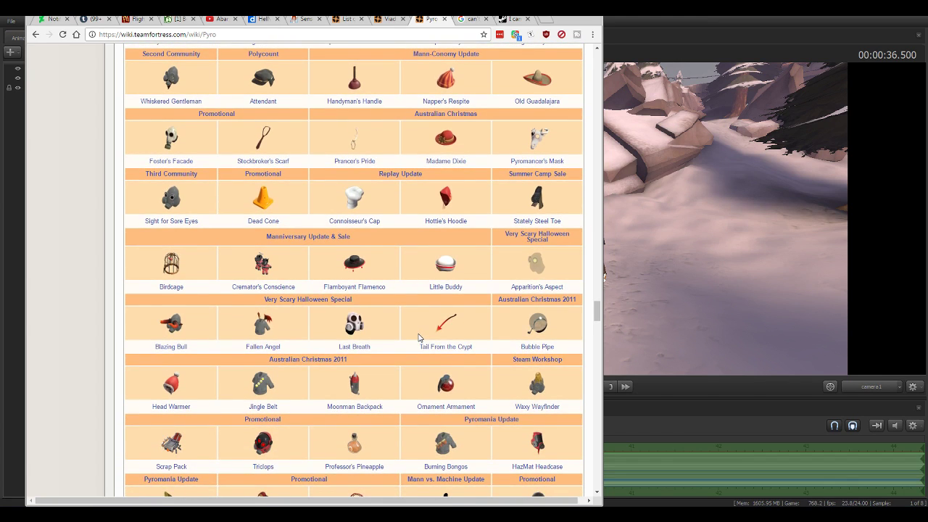
pyautogui.scroll(-1, 419, 338)
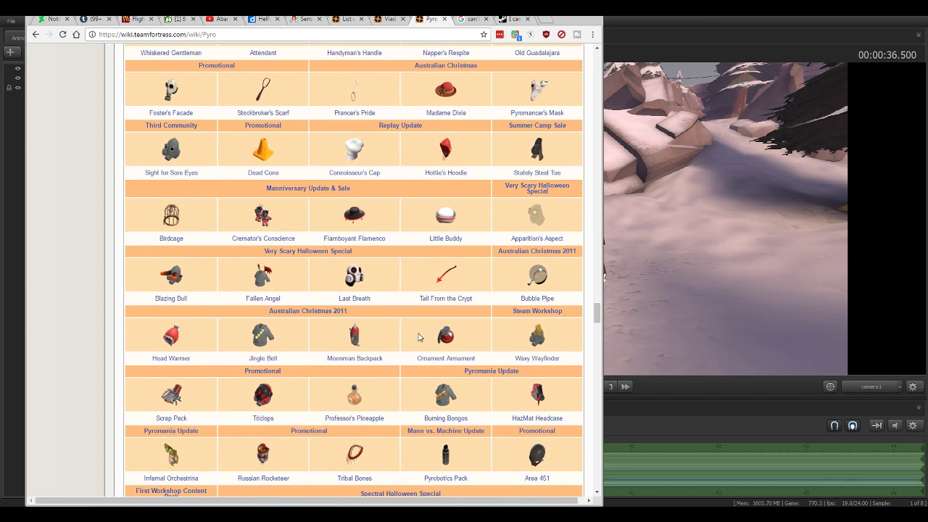
pyautogui.click(743, 306)
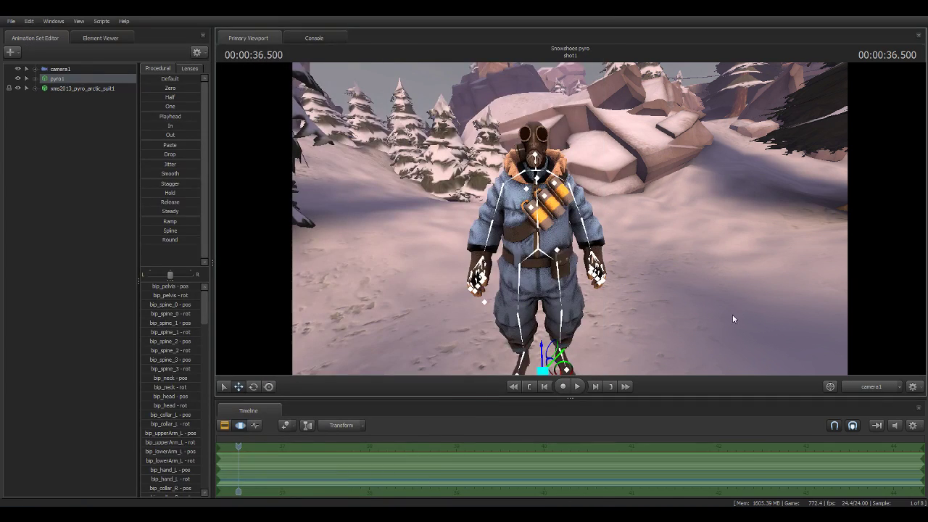
# Add Hottie's Hoodie to pyro1 as a Team Fortress item, found by searching 'hott'.
pyautogui.rightClick(70, 86)
pyautogui.rightClick(55, 78)
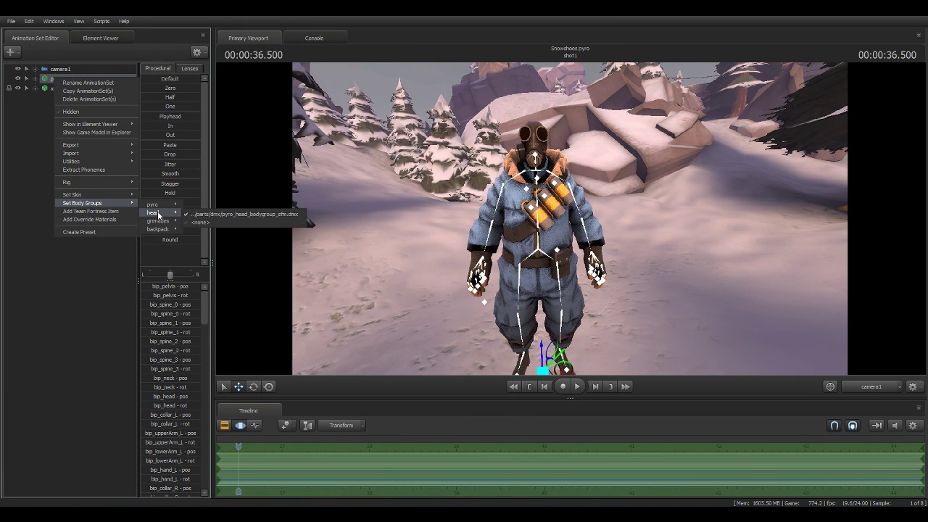
pyautogui.rightClick(49, 87)
pyautogui.click(44, 78)
pyautogui.rightClick(47, 76)
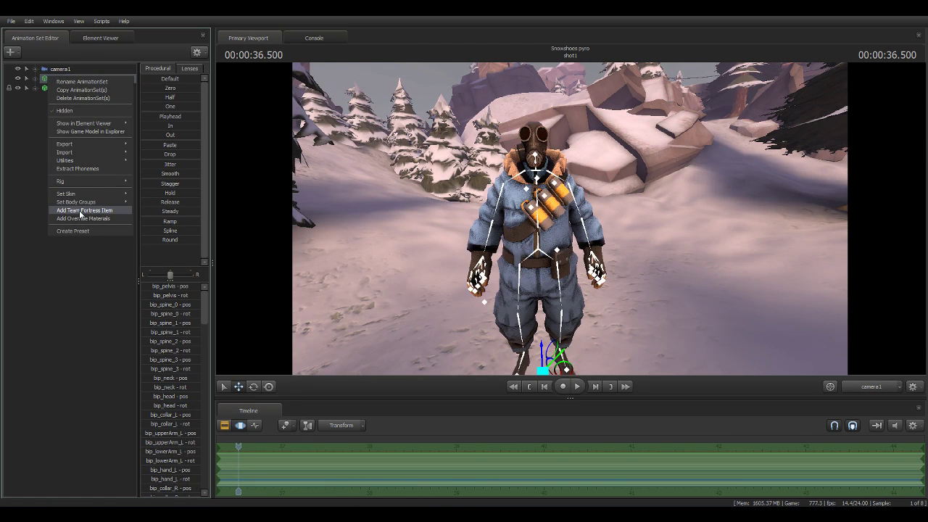
pyautogui.click(80, 211)
pyautogui.write('hott')
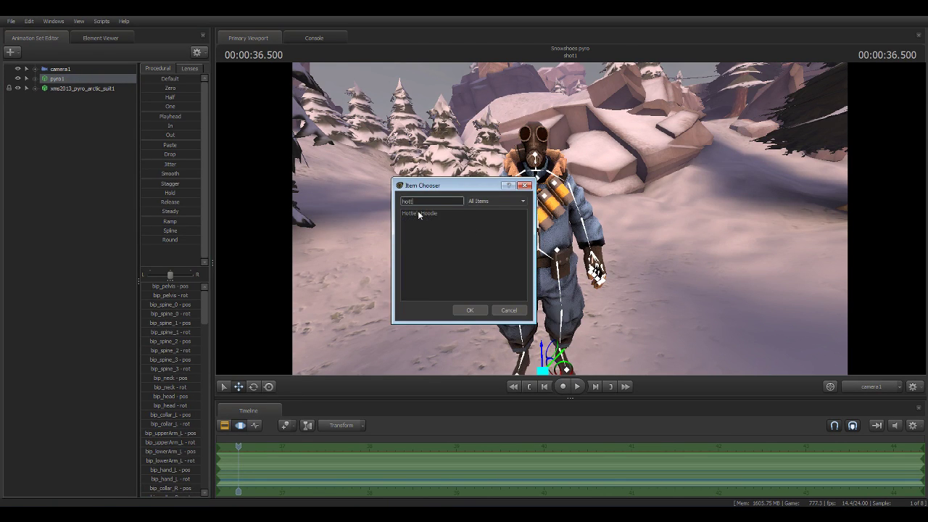
pyautogui.click(419, 214)
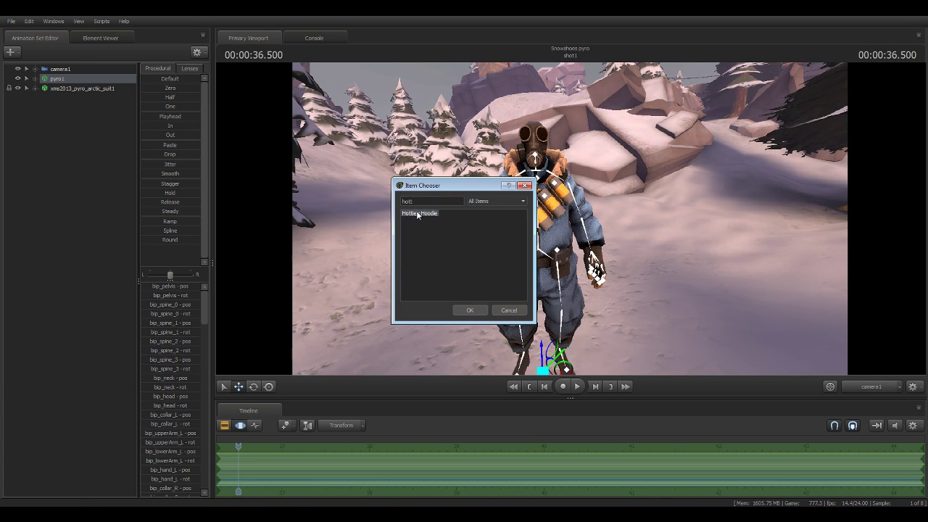
pyautogui.click(469, 311)
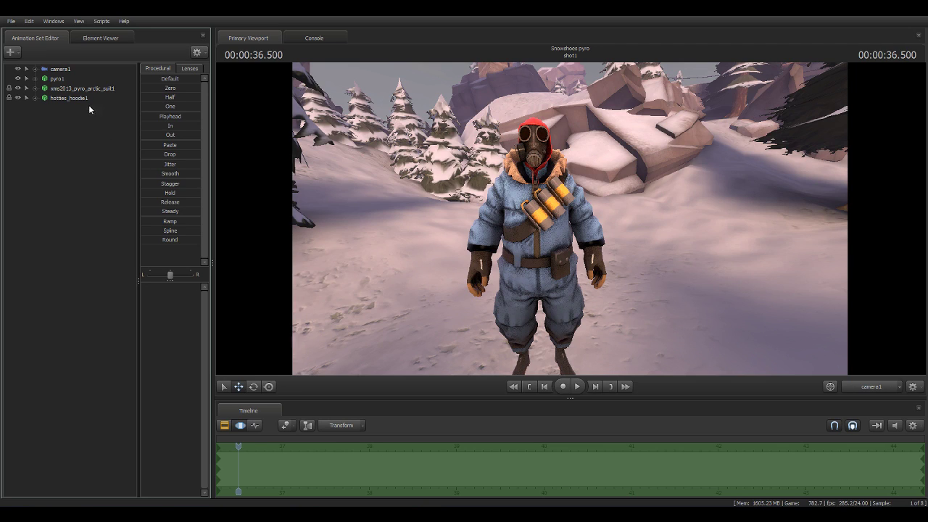
# Add Merc's Muffler to pyro1, found by searching 'merc'.
pyautogui.click(50, 79)
pyautogui.rightClick(50, 80)
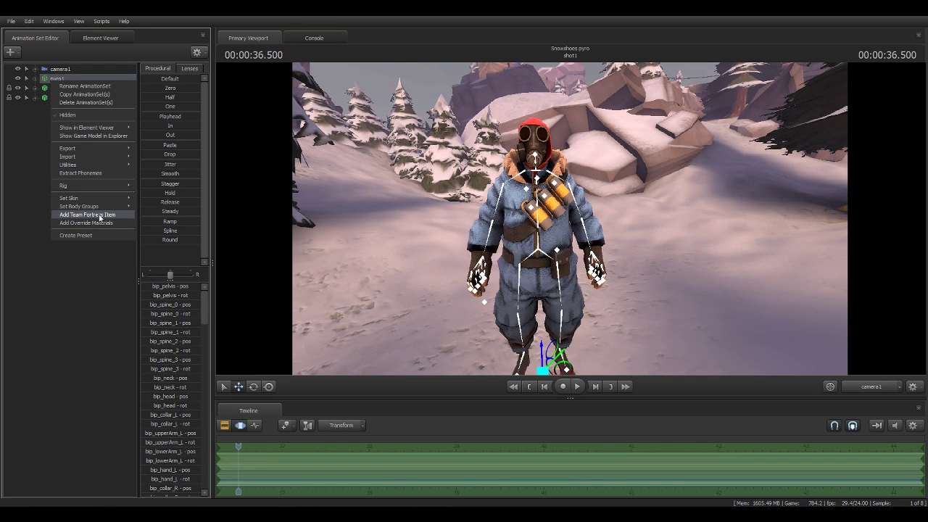
pyautogui.click(96, 215)
pyautogui.write('merc')
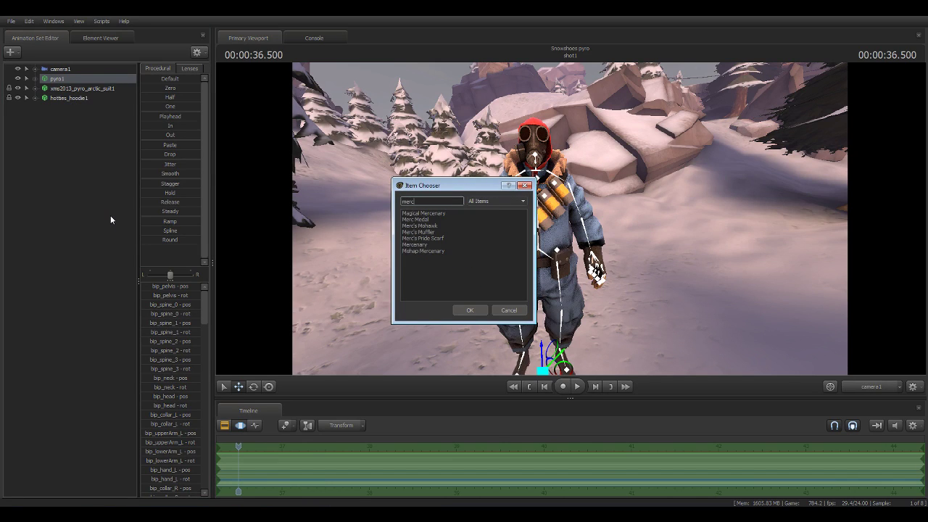
pyautogui.click(426, 252)
pyautogui.click(423, 233)
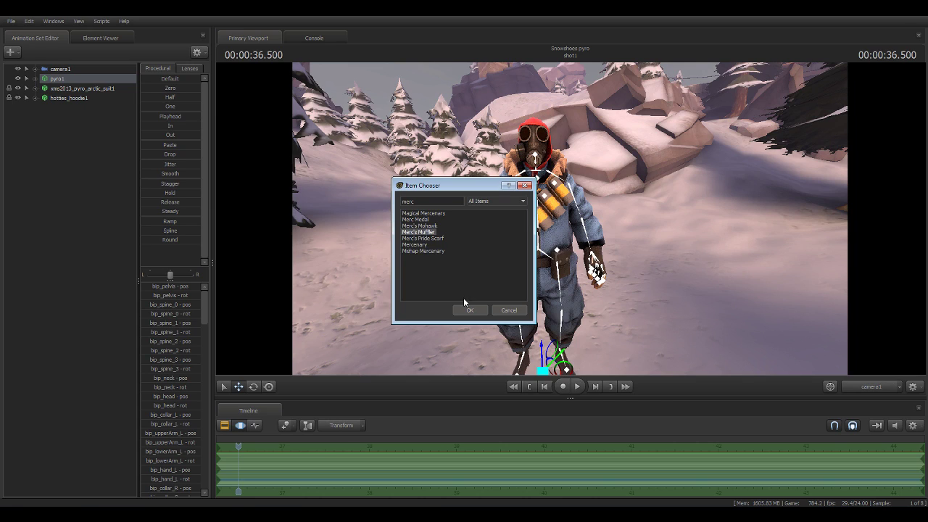
pyautogui.click(468, 310)
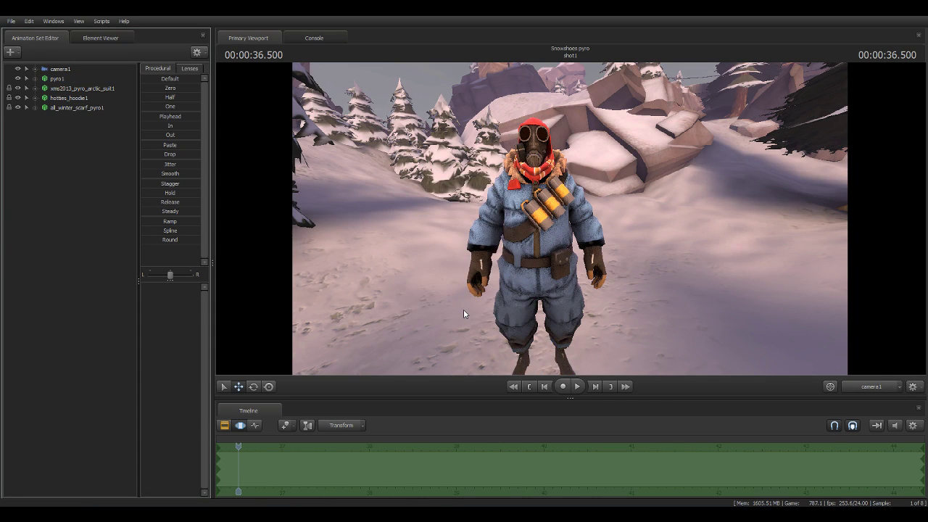
# Move the scarf entry above the arctic suit in the element list.
pyautogui.moveTo(76, 110); pyautogui.dragTo(69, 88)
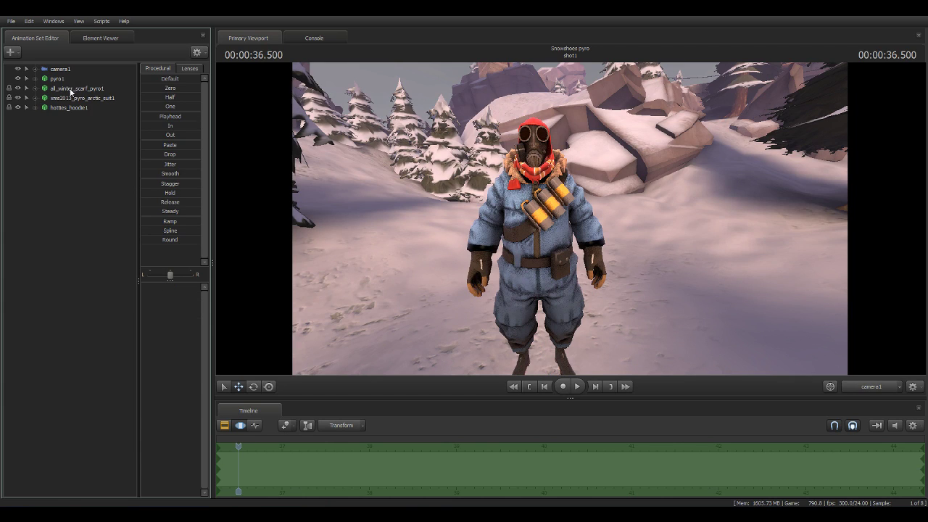
pyautogui.click(71, 91)
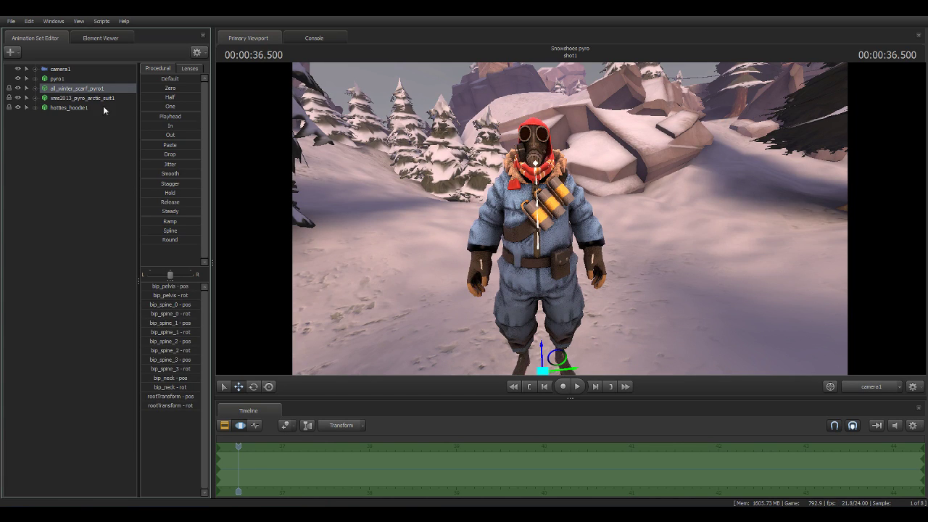
pyautogui.rightClick(656, 276)
pyautogui.click(95, 200)
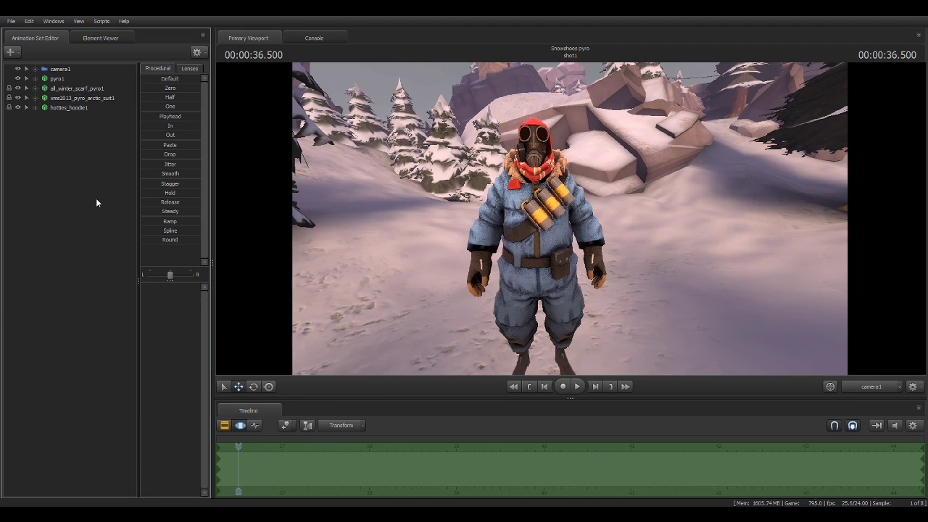
# Move the arctic suit below the hoodie and set the hood to blue skin 1.
pyautogui.moveTo(65, 99); pyautogui.dragTo(65, 117)
pyautogui.click(68, 100)
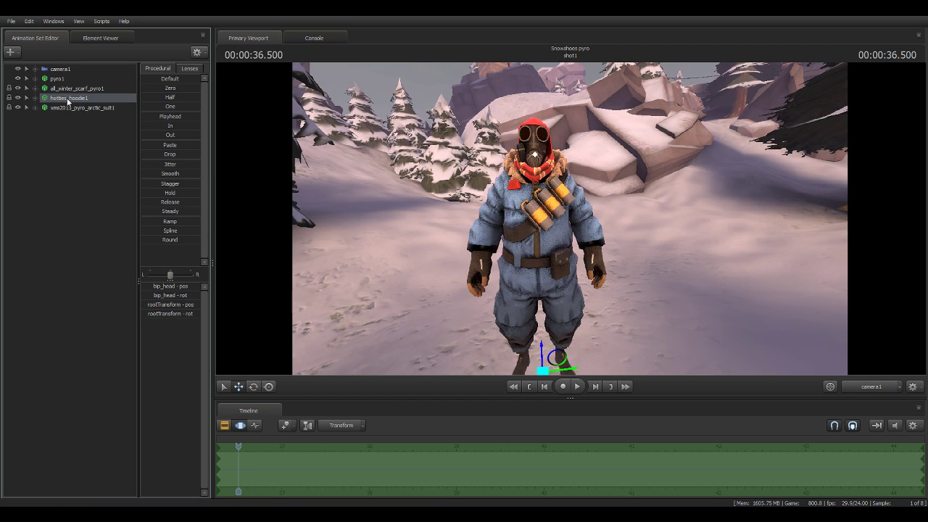
pyautogui.rightClick(68, 101)
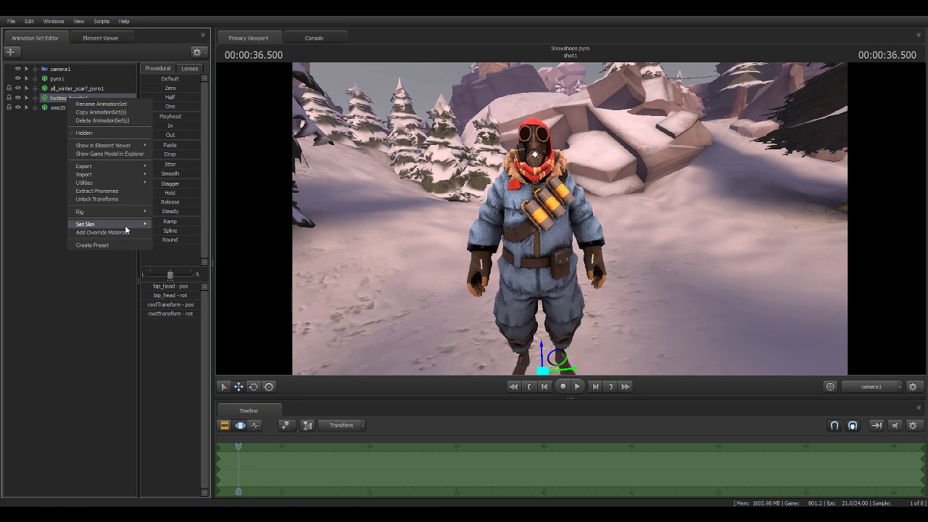
pyautogui.moveTo(94, 224)
pyautogui.click(165, 236)
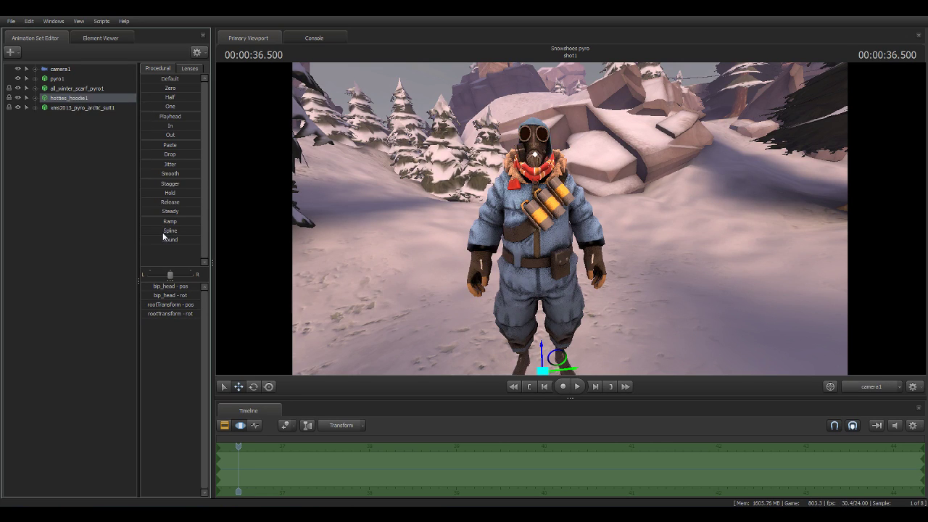
# Set the scarf to blue skin 1 and view the scene through the work camera.
pyautogui.click(63, 88)
pyautogui.rightClick(64, 89)
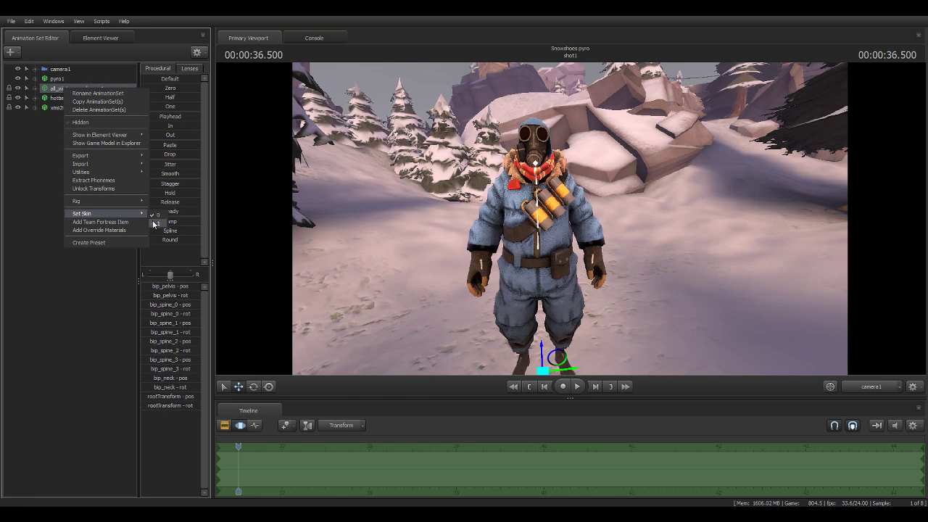
pyautogui.click(152, 222)
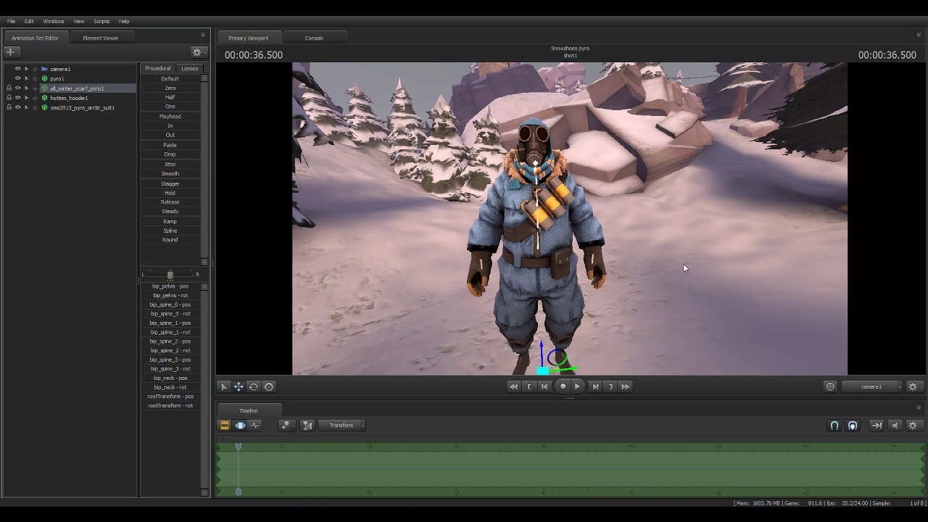
pyautogui.click(870, 386)
pyautogui.click(870, 370)
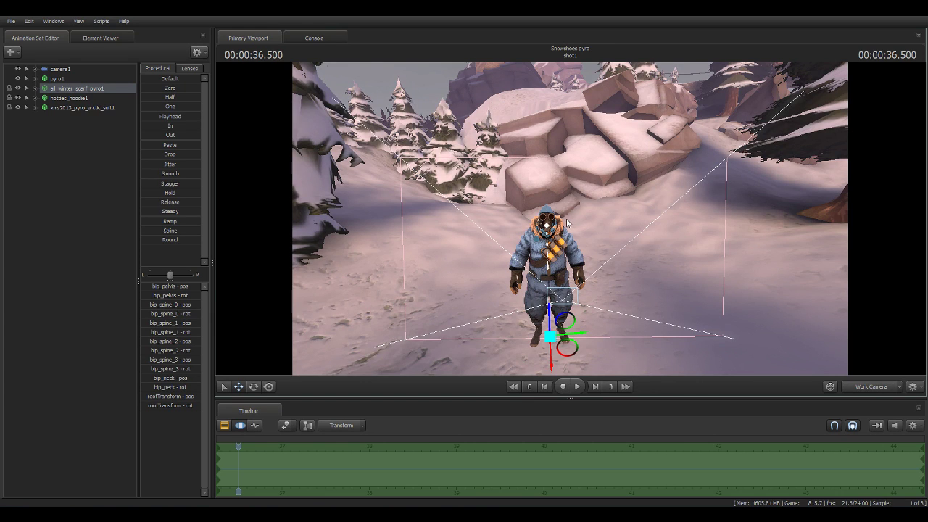
# Move the work camera around the Pyro, then return the viewport to camera1.
pyautogui.rightClick(580, 287)
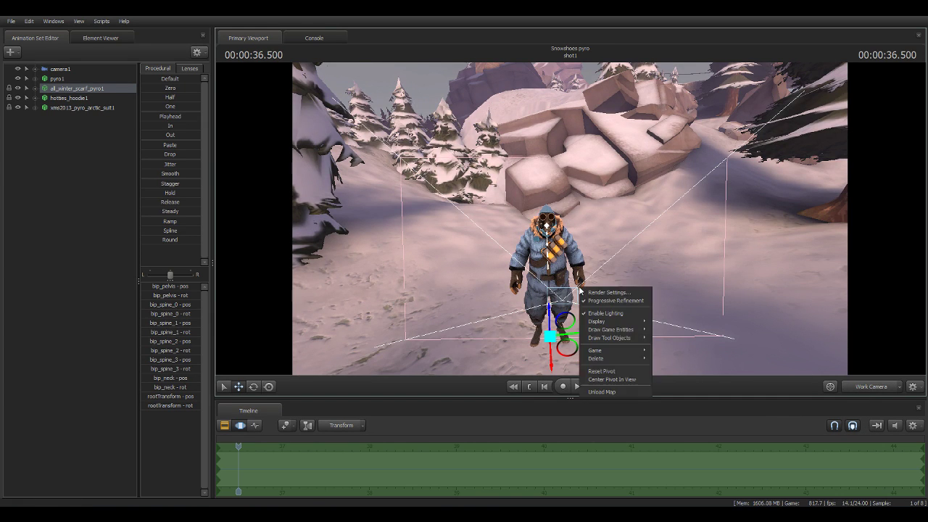
pyautogui.moveTo(543, 284)
pyautogui.mouseDown(button='right')
pyautogui.moveTo(543, 268)
pyautogui.moveTo(580, 268)
pyautogui.mouseUp(button='right')
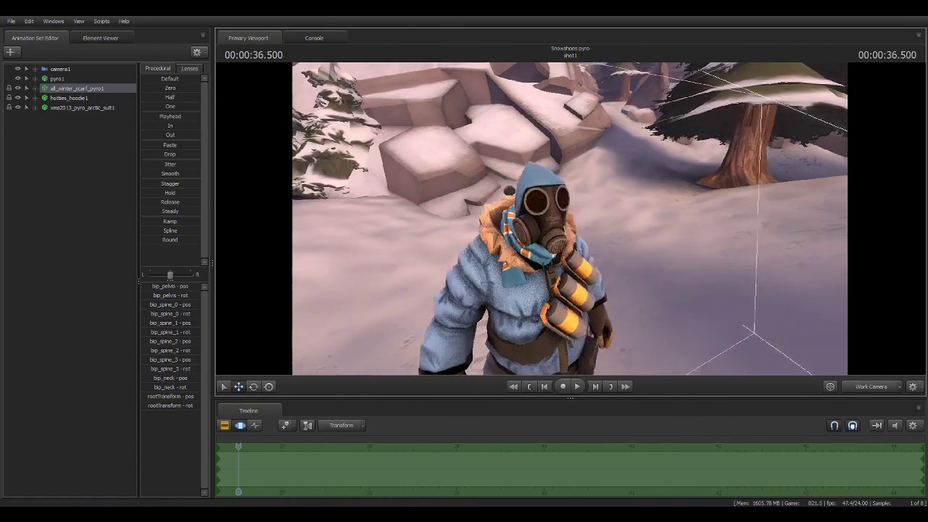
pyautogui.moveTo(580, 268)
pyautogui.mouseDown(button='right')
pyautogui.moveTo(507, 268)
pyautogui.moveTo(508, 304)
pyautogui.mouseUp(button='right')
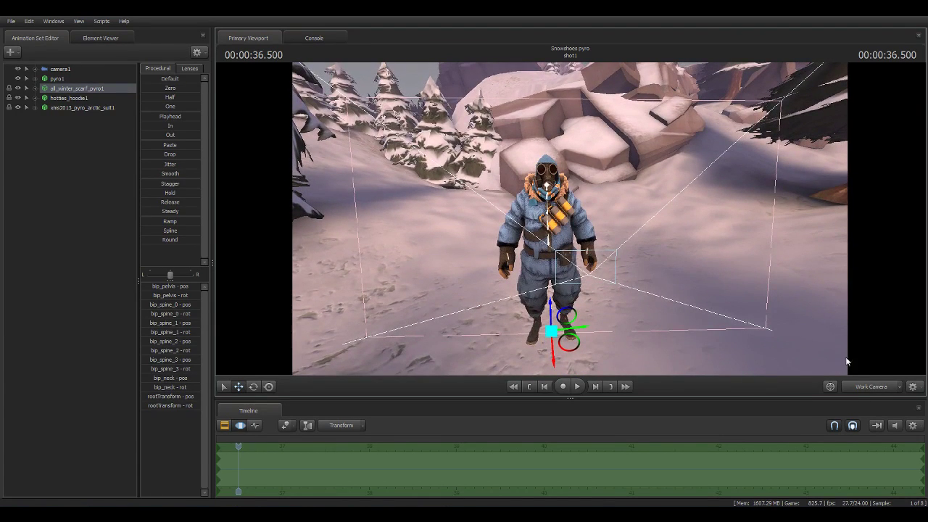
pyautogui.click(849, 387)
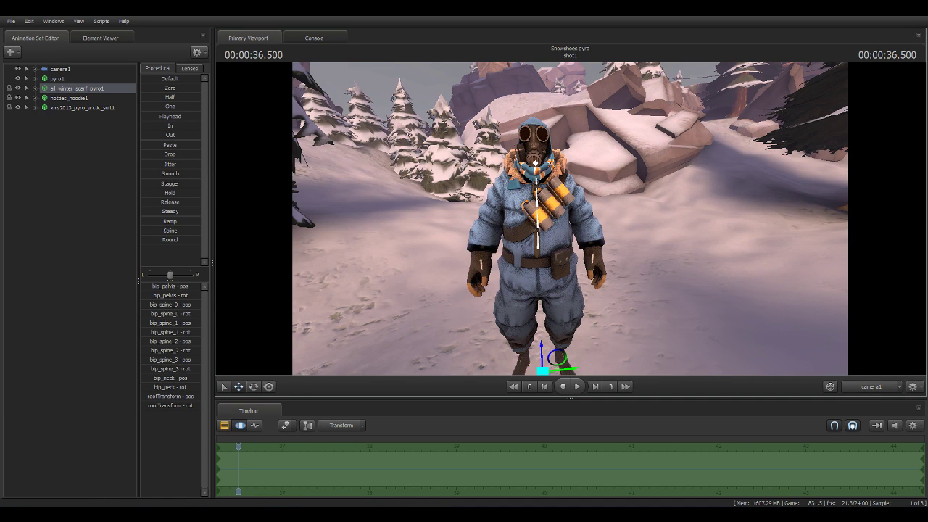
# Bring Source Filmmaker back in front of the screen recorder and select pyro1.
pyautogui.hotkey('alt', 'Tab')
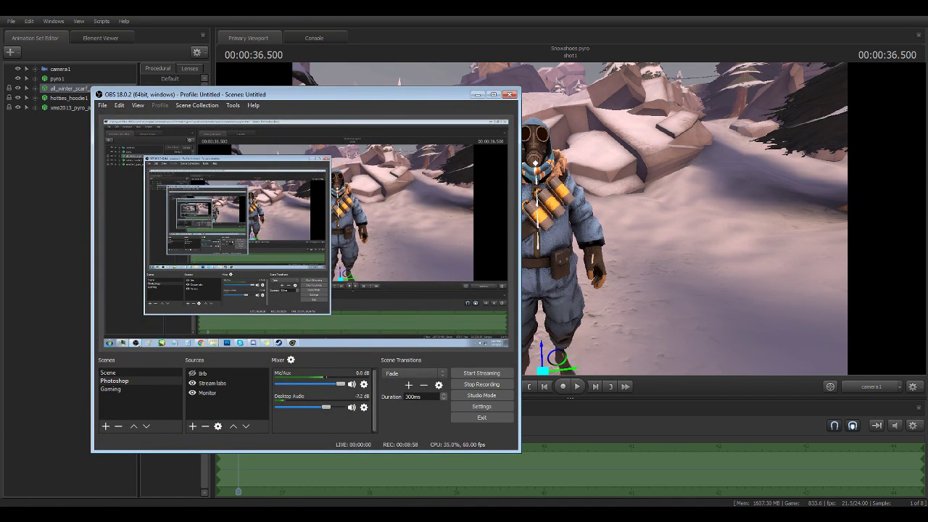
pyautogui.click(58, 359)
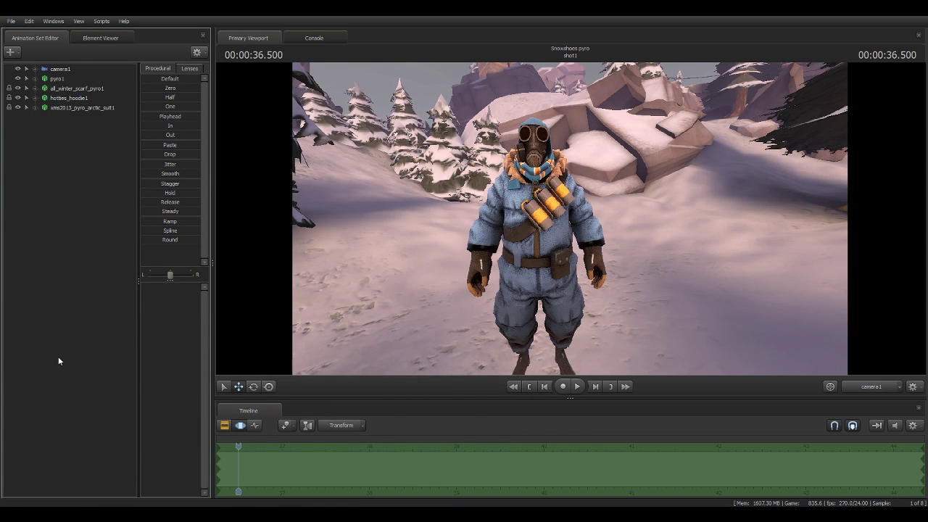
pyautogui.click(56, 79)
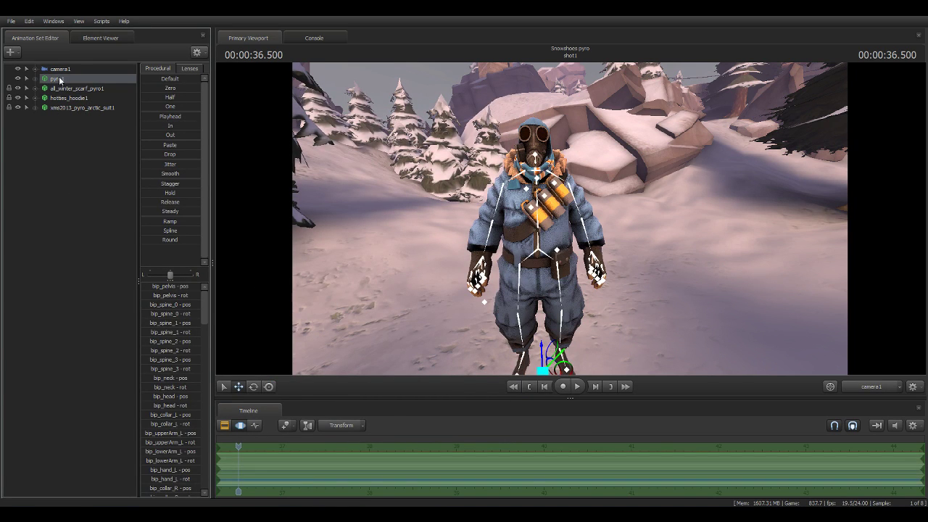
# Apply the rig_biped_simple rig to pyro1.
pyautogui.rightClick(60, 77)
pyautogui.moveTo(100, 182)
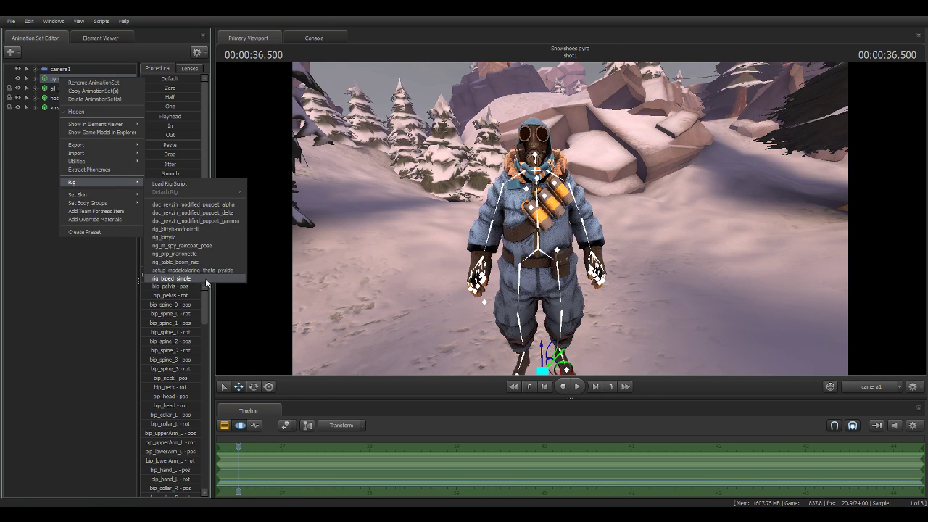
pyautogui.click(212, 278)
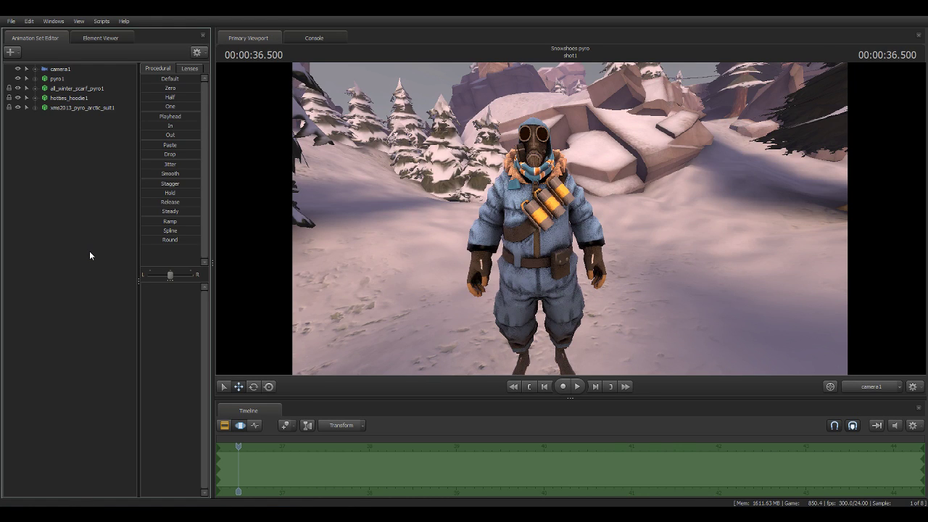
# Add cupcake.mdl as a new model, found by filtering for 'cake'.
pyautogui.click(12, 52)
pyautogui.click(49, 83)
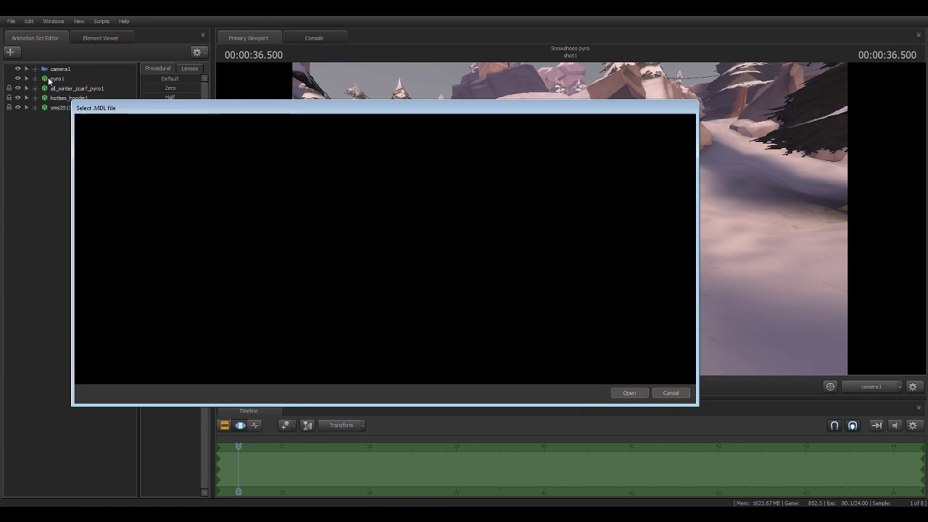
pyautogui.write('ca')
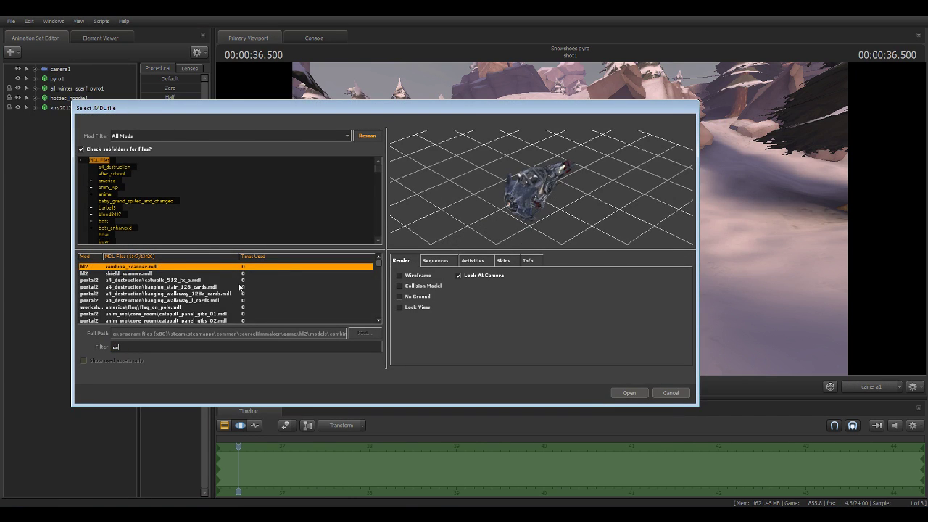
pyautogui.write('ke')
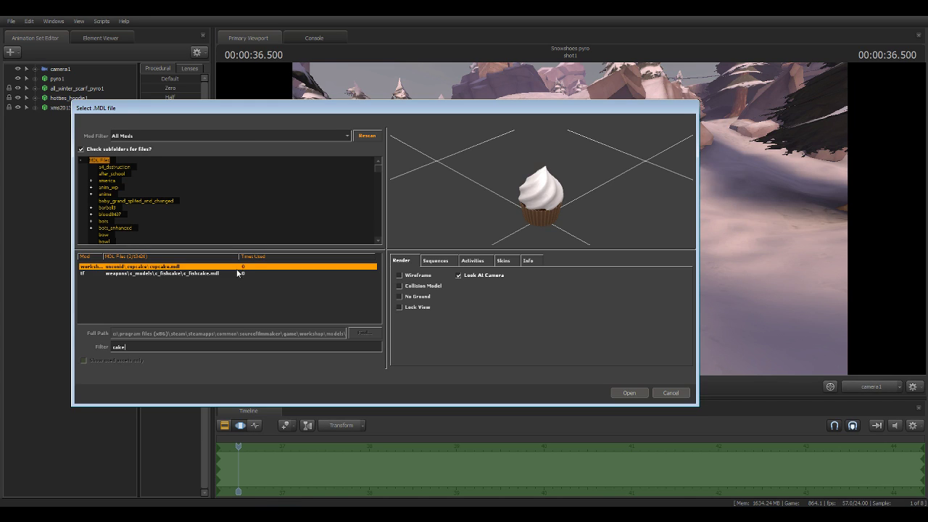
pyautogui.click(210, 274)
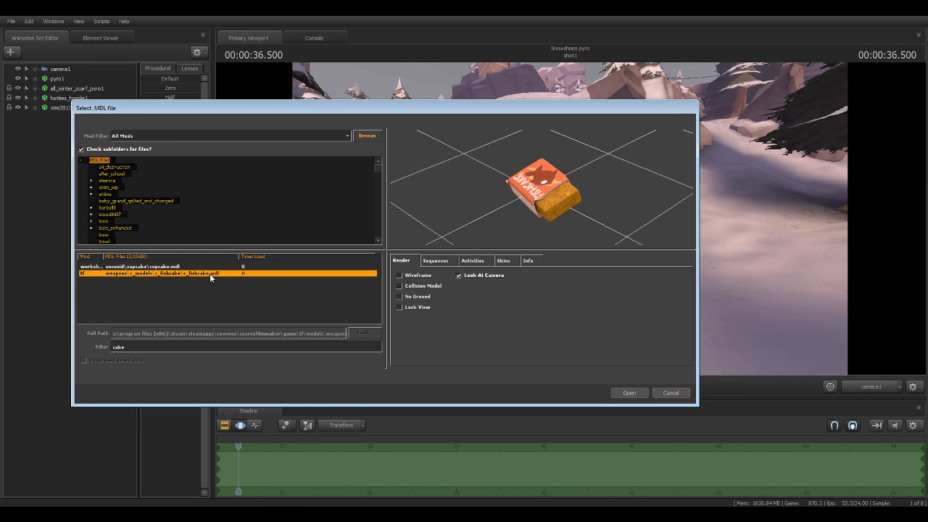
pyautogui.click(208, 267)
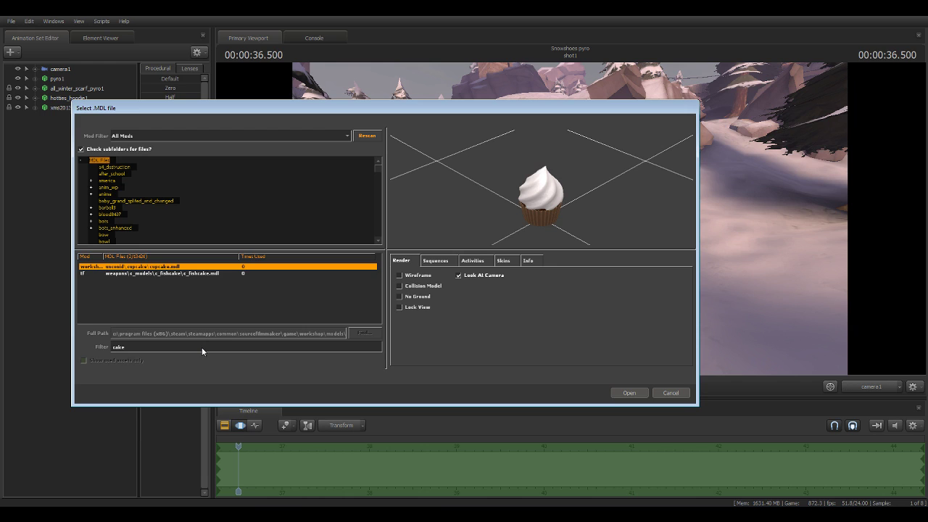
pyautogui.moveTo(591, 215); pyautogui.dragTo(591, 164)
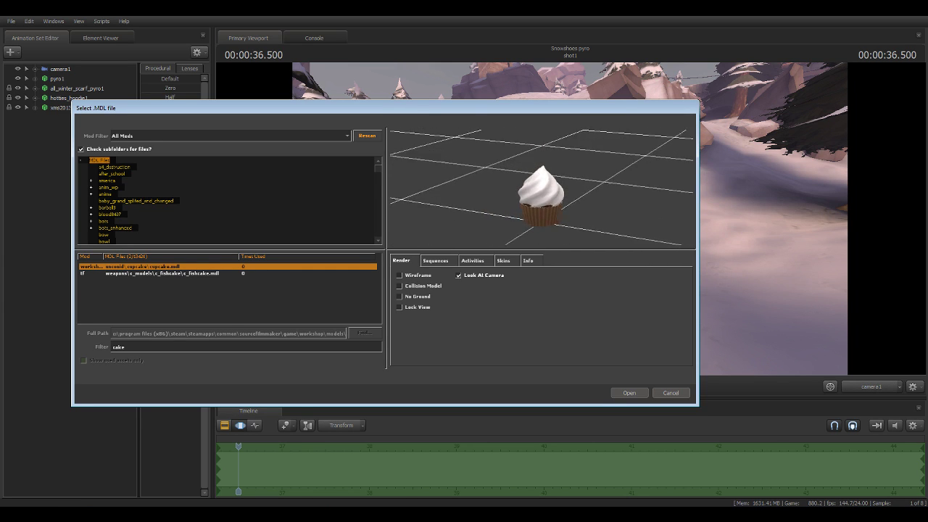
pyautogui.moveTo(591, 164); pyautogui.dragTo(609, 195)
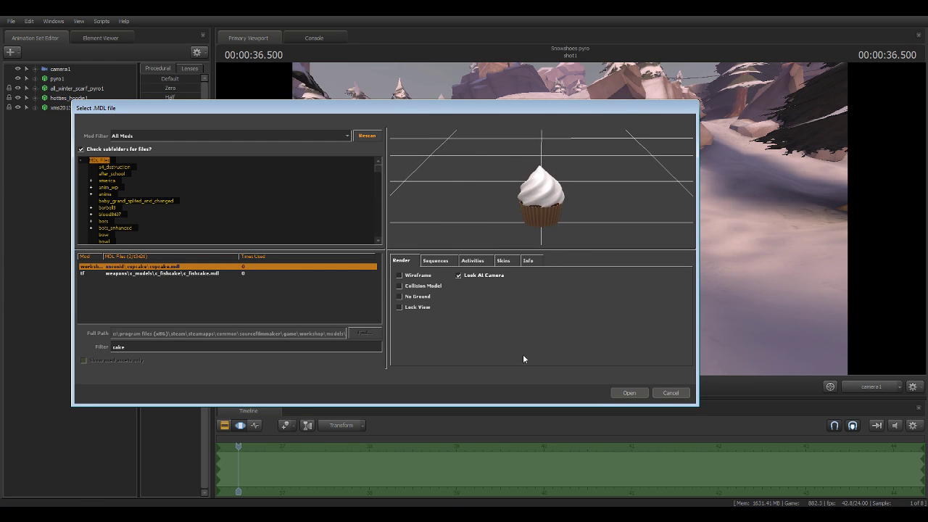
pyautogui.click(633, 396)
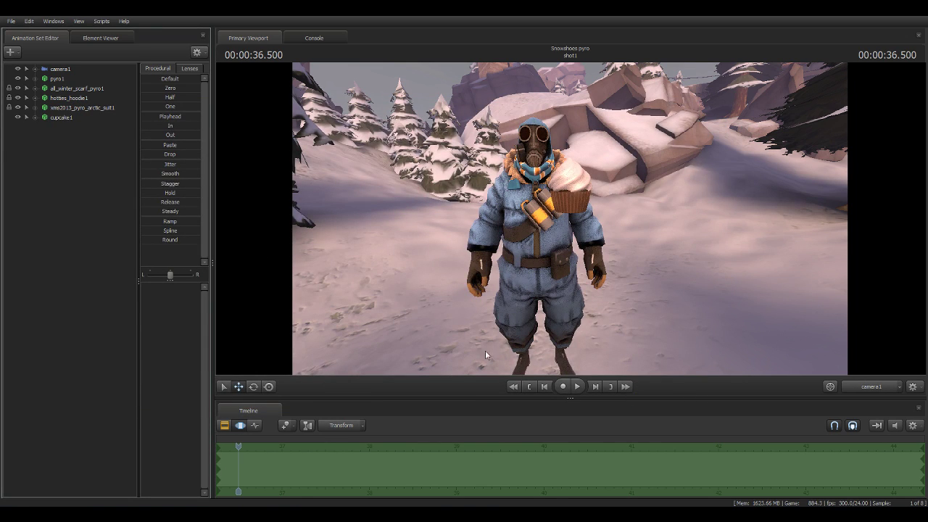
# Drag cupcake1 off the Pyro's shoulder down to his chest.
pyautogui.click(53, 117)
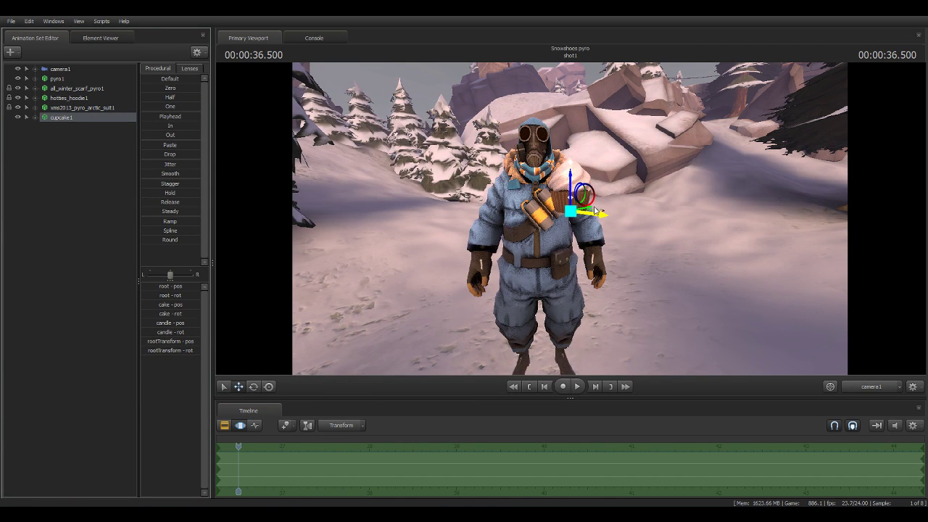
pyautogui.moveTo(597, 211); pyautogui.dragTo(577, 293)
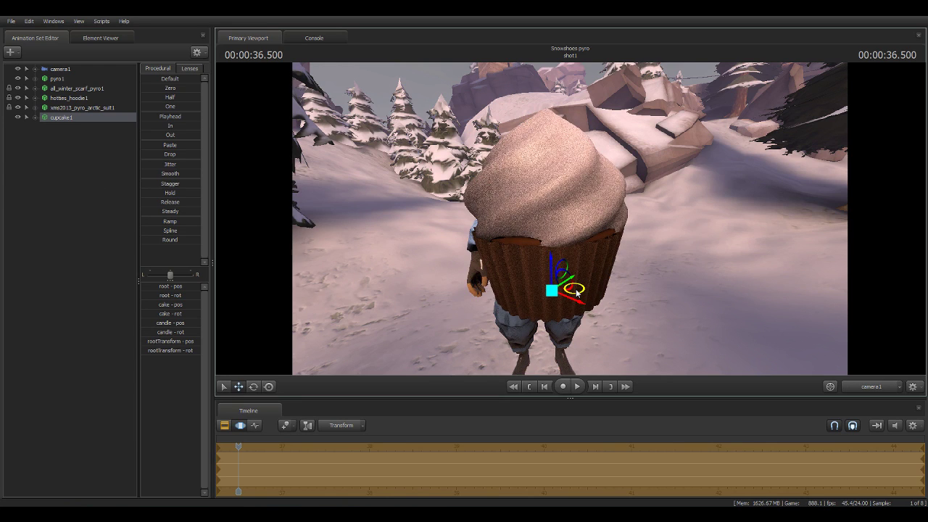
pyautogui.moveTo(576, 292); pyautogui.dragTo(560, 193)
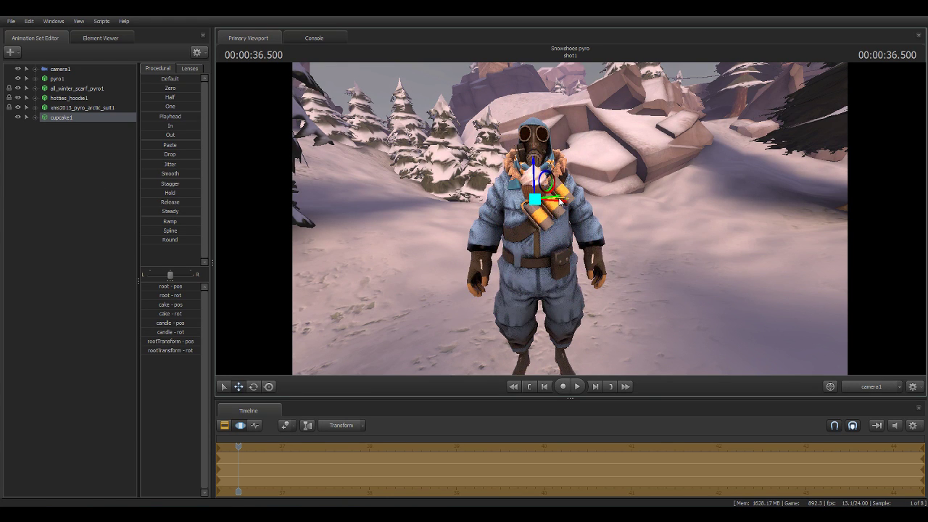
pyautogui.moveTo(560, 193); pyautogui.dragTo(545, 226)
pyautogui.rightClick(698, 230)
pyautogui.click(656, 253)
# Switch to the work camera with F4 and orbit down to ground level.
pyautogui.press('F4')
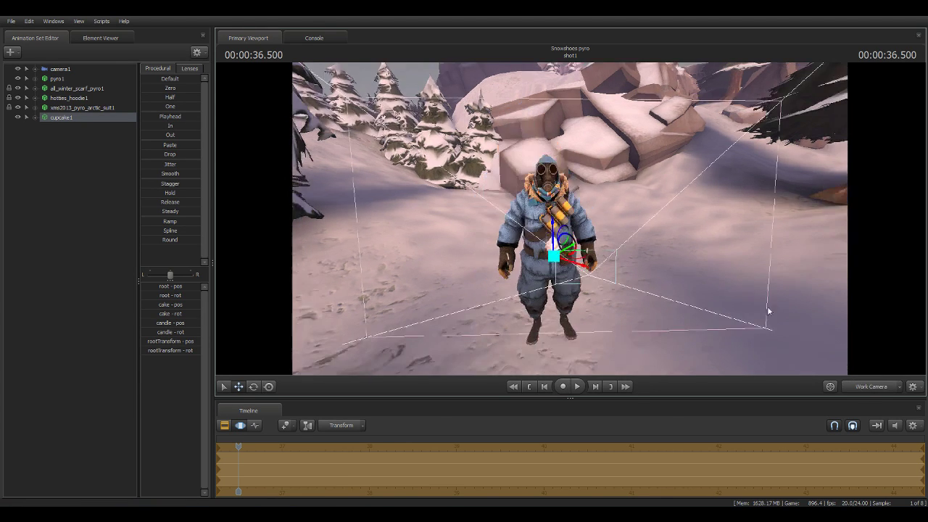
pyautogui.moveTo(791, 323); pyautogui.dragTo(754, 290)
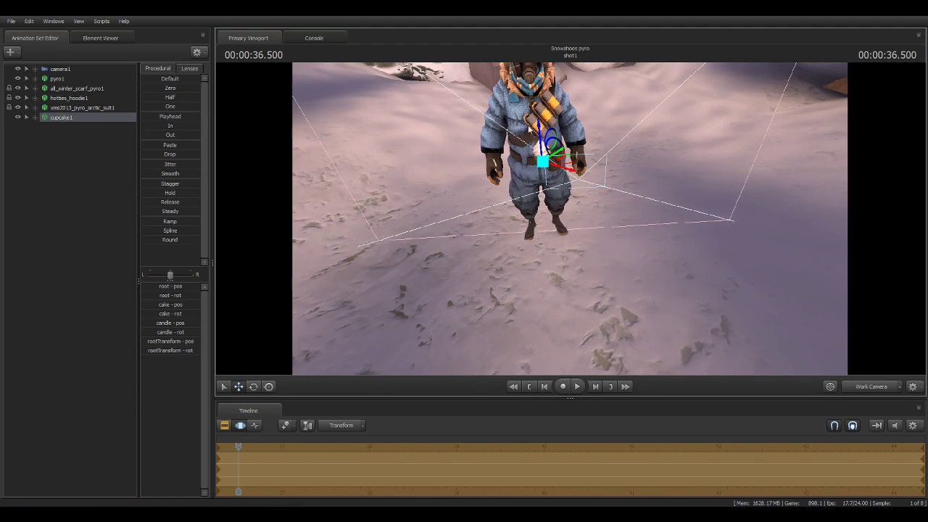
pyautogui.moveTo(570, 218)
pyautogui.mouseDown()
pyautogui.moveTo(536, 240)
pyautogui.moveTo(507, 218)
pyautogui.moveTo(471, 232)
pyautogui.moveTo(507, 181)
pyautogui.moveTo(558, 217)
pyautogui.moveTo(566, 210)
pyautogui.moveTo(570, 196)
pyautogui.moveTo(557, 218)
pyautogui.moveTo(485, 217)
pyautogui.moveTo(570, 228)
pyautogui.mouseUp()
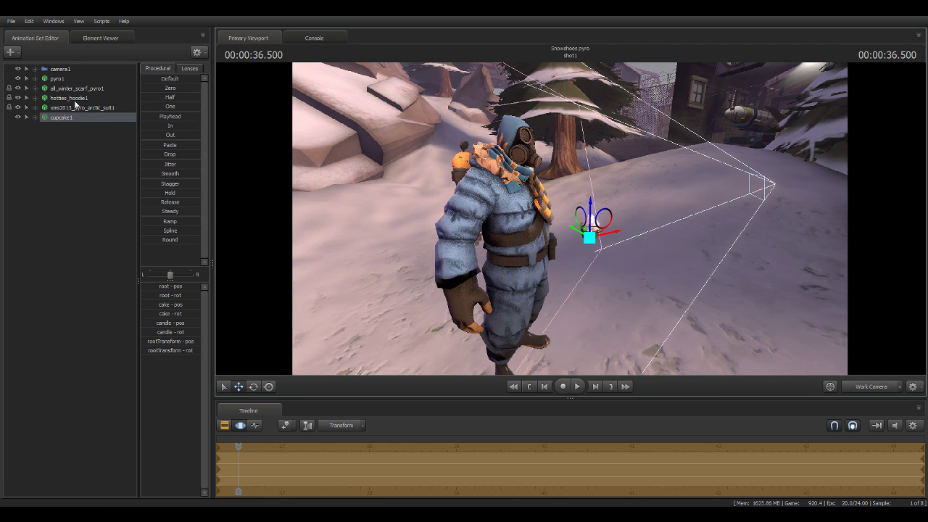
pyautogui.click(82, 78)
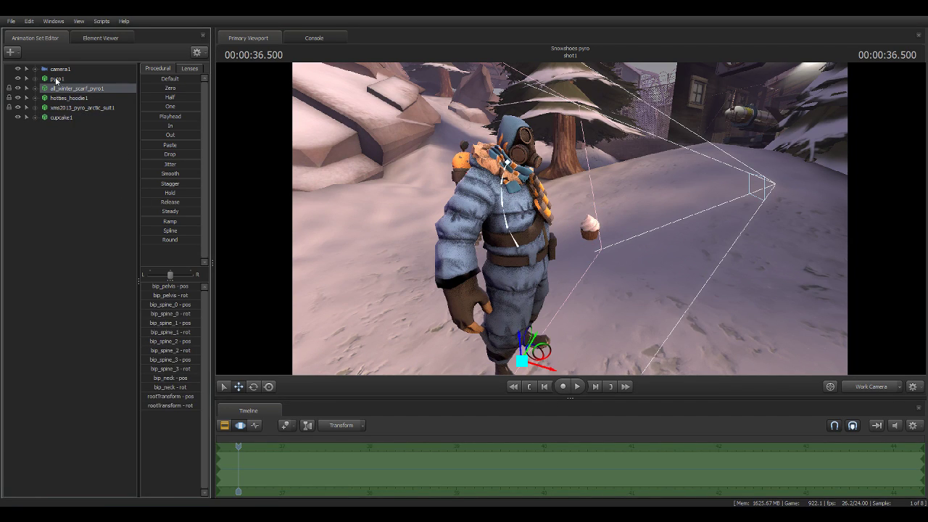
# Expand pyro1's RigBody controls and select rig_root and rig_spine_0.
pyautogui.click(17, 79)
pyautogui.click(18, 79)
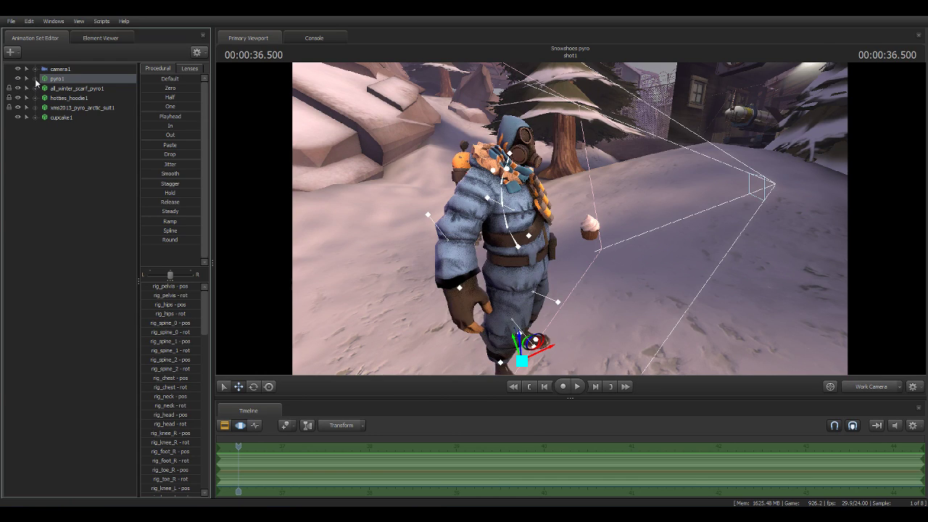
pyautogui.click(34, 78)
pyautogui.click(45, 87)
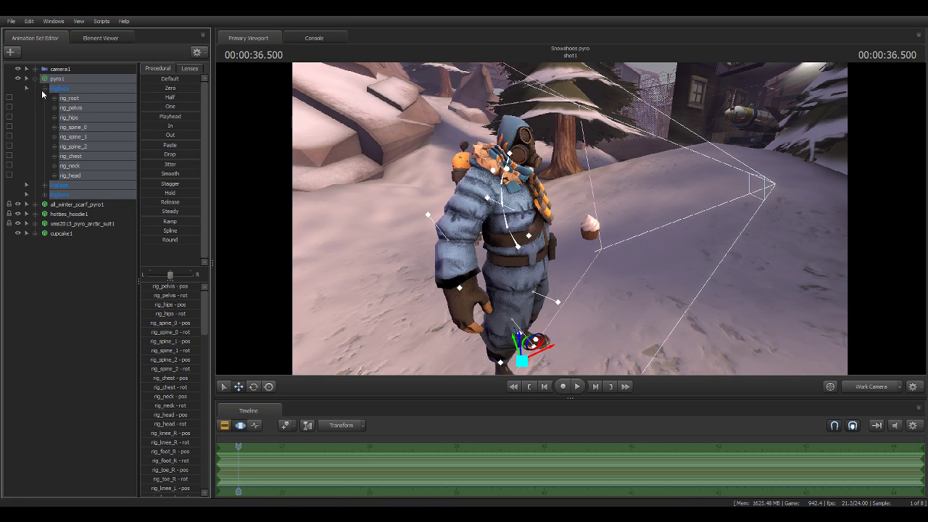
pyautogui.click(72, 98)
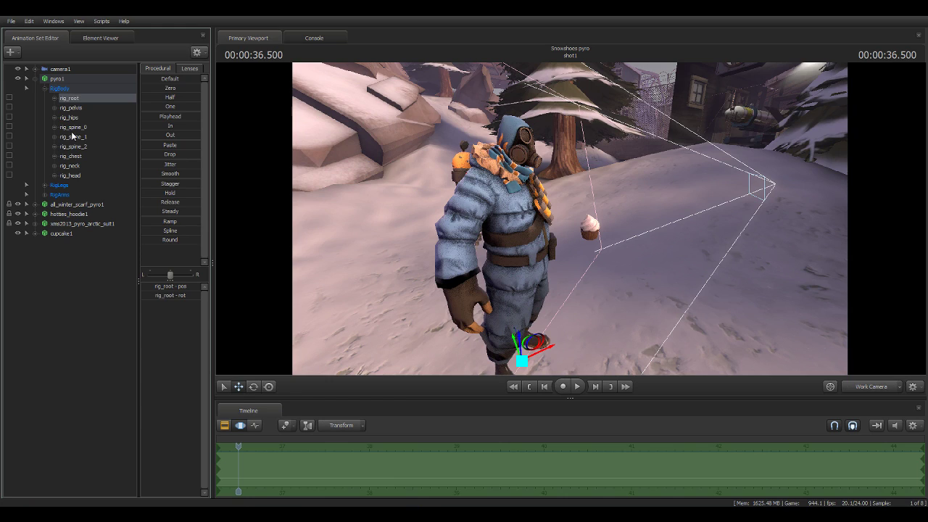
pyautogui.click(73, 127)
# Select rig_hand_R under RigArms > RightArm and drag the hand in front of the body.
pyautogui.click(44, 194)
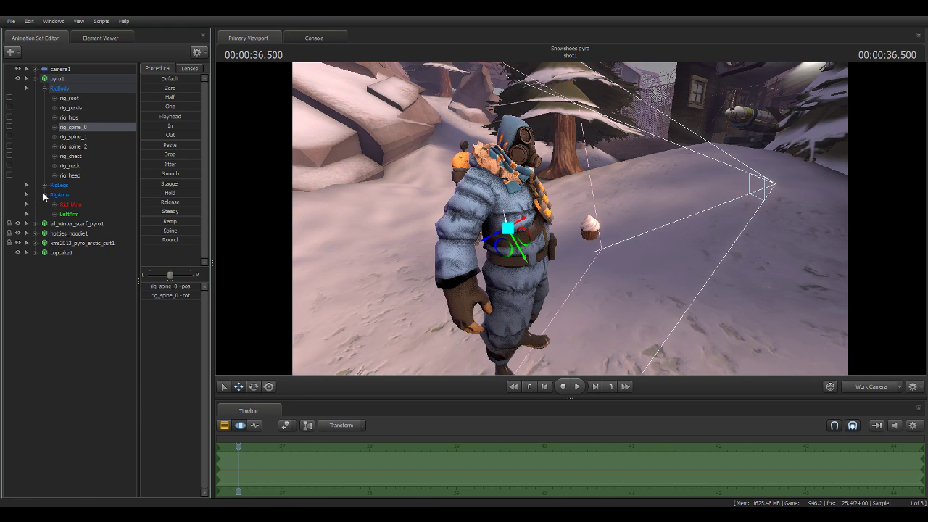
pyautogui.click(54, 206)
pyautogui.click(80, 225)
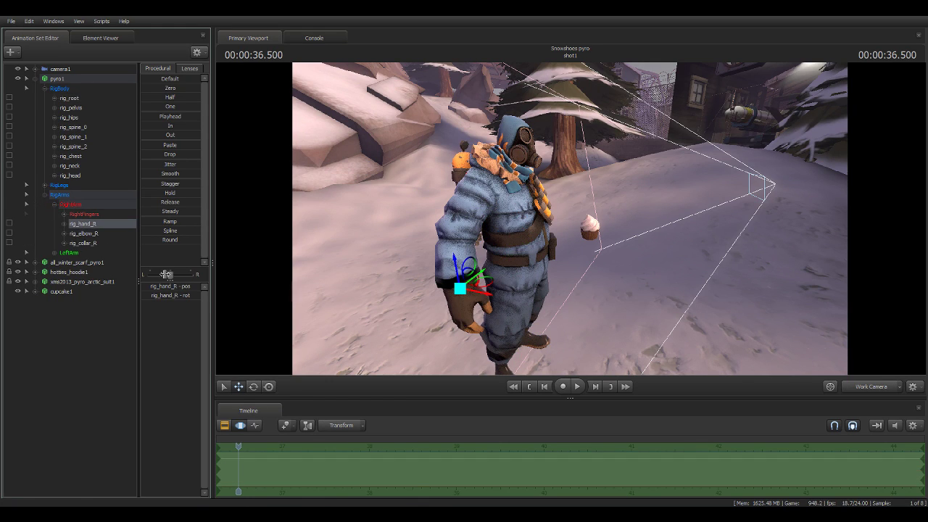
pyautogui.moveTo(483, 293)
pyautogui.mouseDown()
pyautogui.moveTo(662, 274)
pyautogui.moveTo(580, 239)
pyautogui.mouseUp()
pyautogui.moveTo(800, 294); pyautogui.dragTo(630, 290)
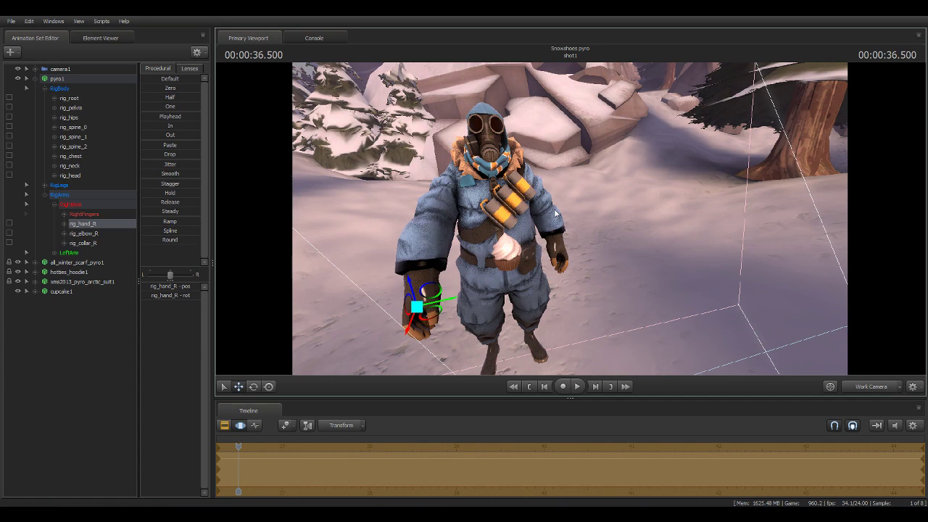
# Rotate rig_hand_R so the right hand's palm turns around the cupcake.
pyautogui.click(253, 387)
pyautogui.moveTo(418, 308)
pyautogui.mouseDown()
pyautogui.moveTo(422, 267)
pyautogui.moveTo(421, 290)
pyautogui.moveTo(406, 298)
pyautogui.mouseUp()
pyautogui.rightClick(571, 306)
pyautogui.moveTo(571, 305); pyautogui.dragTo(551, 319, button='right')
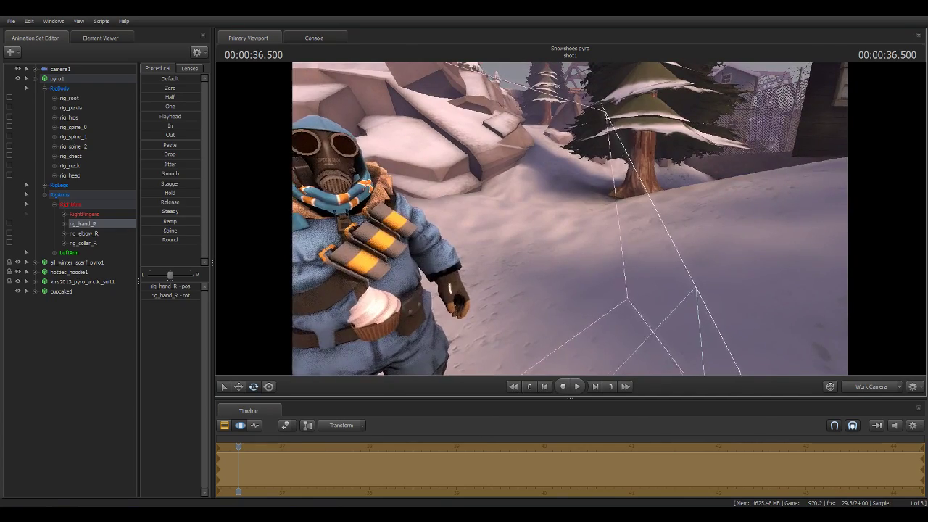
pyautogui.moveTo(551, 319)
pyautogui.mouseDown()
pyautogui.moveTo(493, 304)
pyautogui.moveTo(570, 223)
pyautogui.moveTo(507, 239)
pyautogui.moveTo(406, 239)
pyautogui.moveTo(406, 290)
pyautogui.mouseUp()
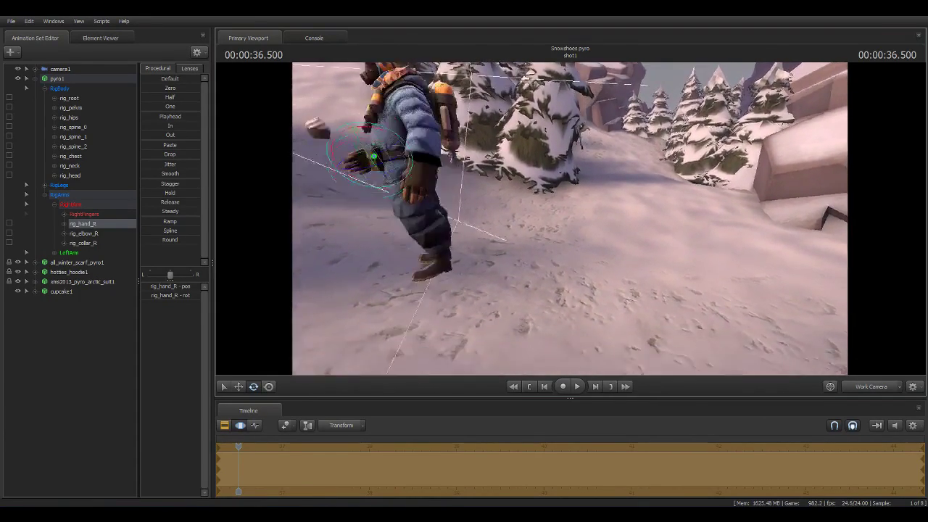
pyautogui.moveTo(406, 290); pyautogui.dragTo(406, 240)
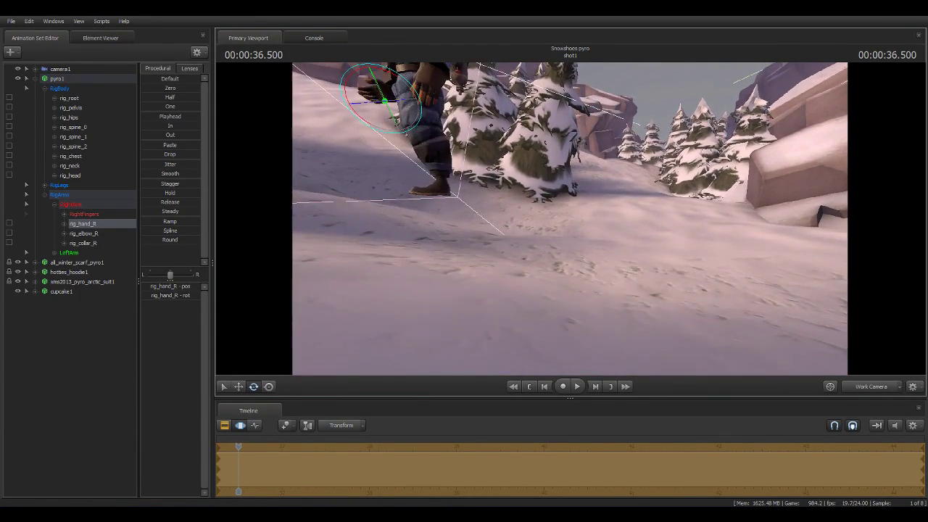
pyautogui.moveTo(548, 214); pyautogui.dragTo(549, 214)
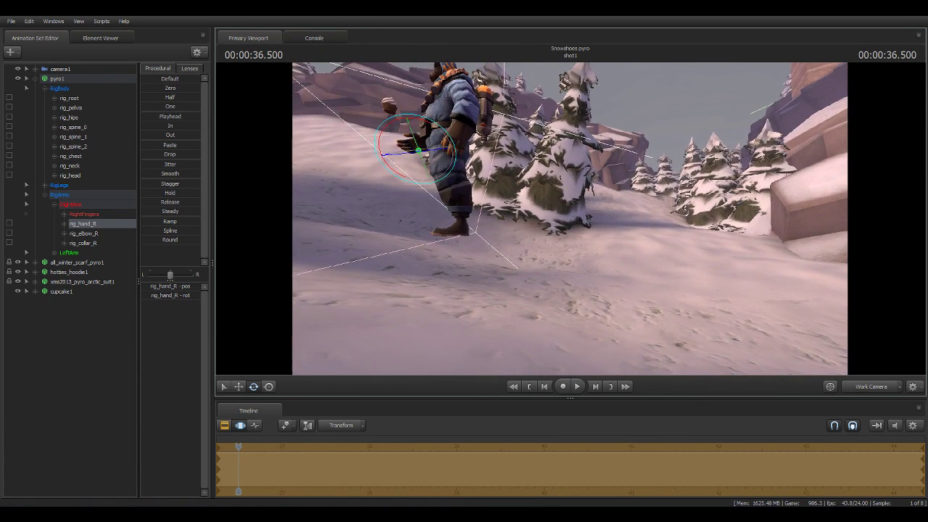
# Select the whole pyro1 rig and move it down onto the snowy slope.
pyautogui.click(52, 79)
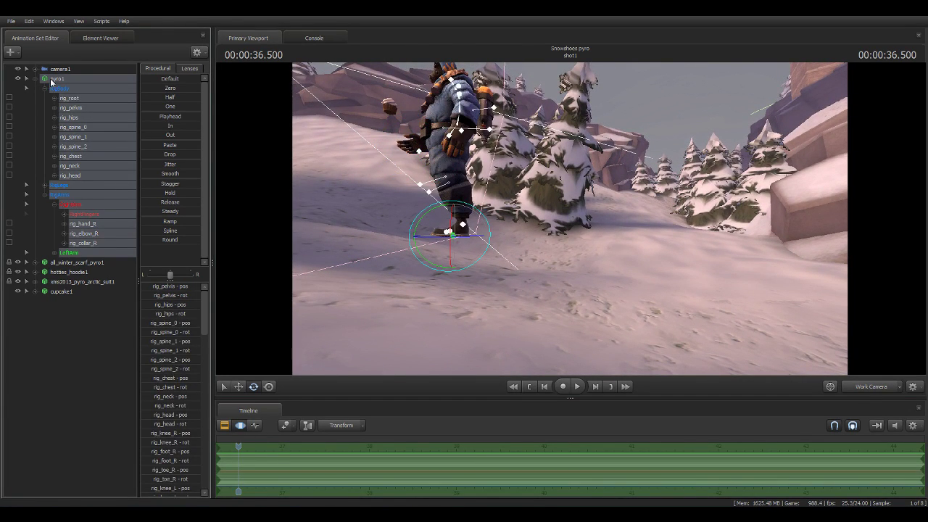
pyautogui.press('w')
pyautogui.moveTo(451, 205)
pyautogui.mouseDown()
pyautogui.moveTo(451, 283)
pyautogui.moveTo(450, 268)
pyautogui.mouseUp()
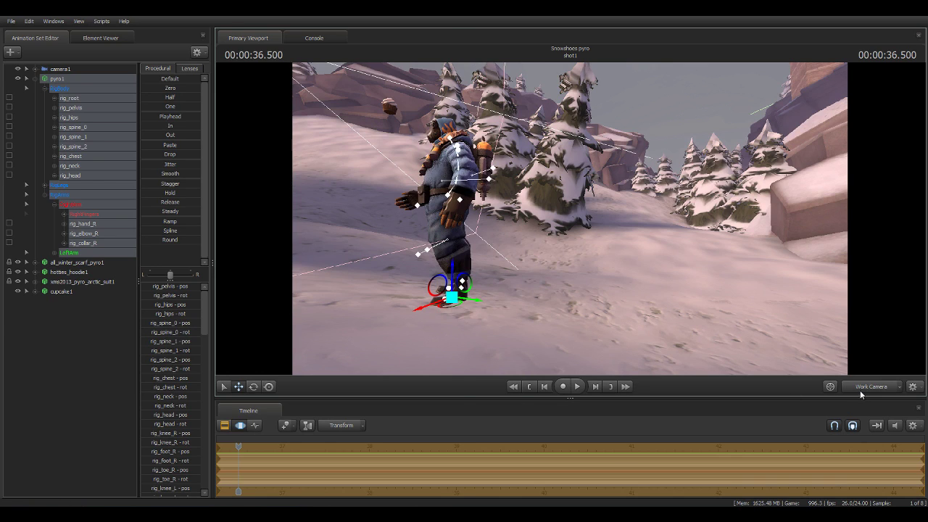
# Return to camera1 and move it back to frame the whole Pyro.
pyautogui.click(860, 388)
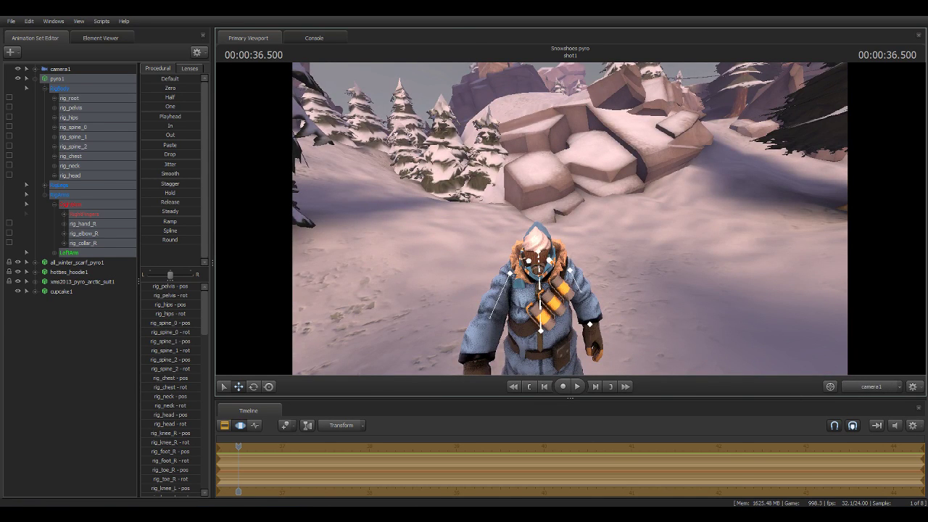
pyautogui.click(65, 69)
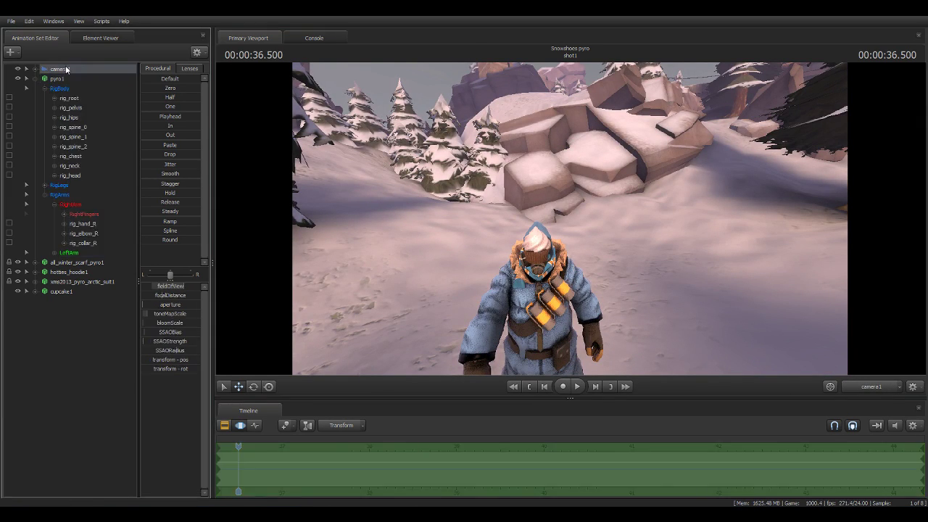
pyautogui.moveTo(599, 282); pyautogui.dragTo(600, 282)
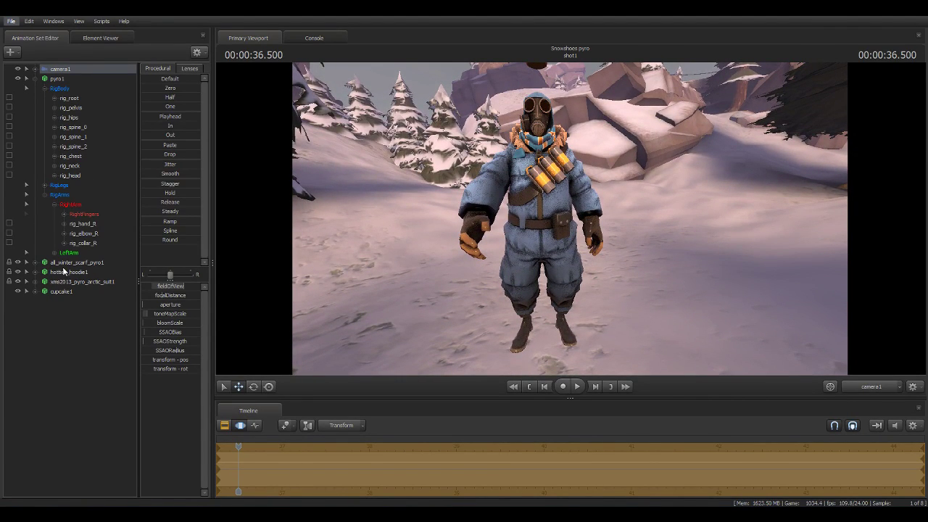
pyautogui.click(61, 290)
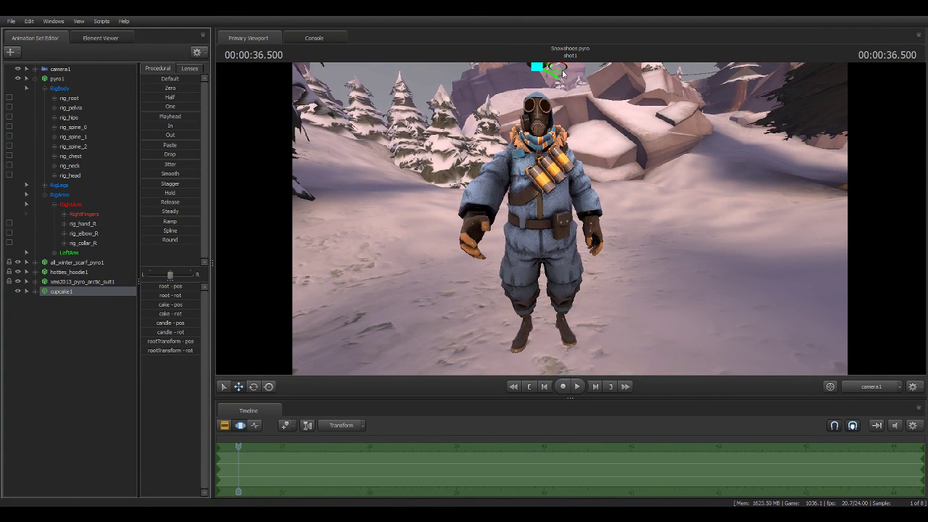
# Drag cupcake1 down from above the Pyro's head to his hand, zooming in with the Work Camera.
pyautogui.moveTo(562, 91); pyautogui.dragTo(564, 202)
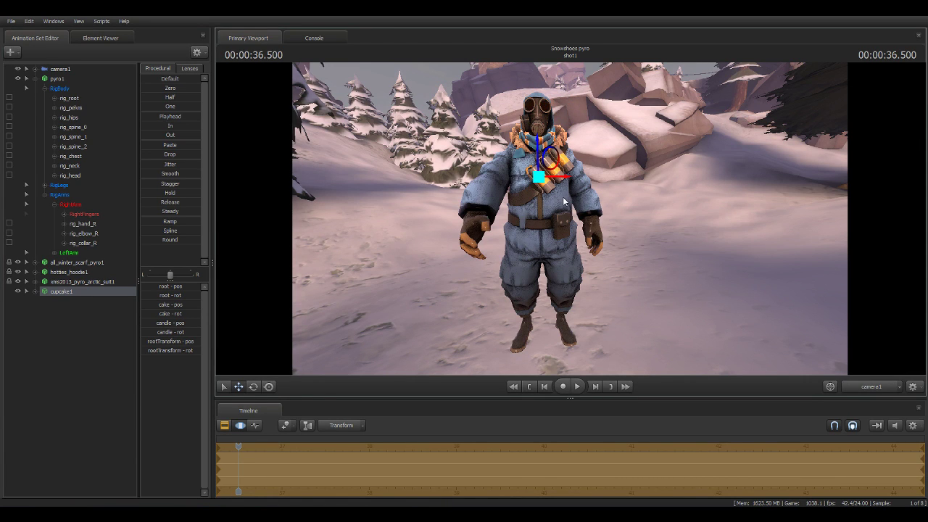
pyautogui.click(874, 386)
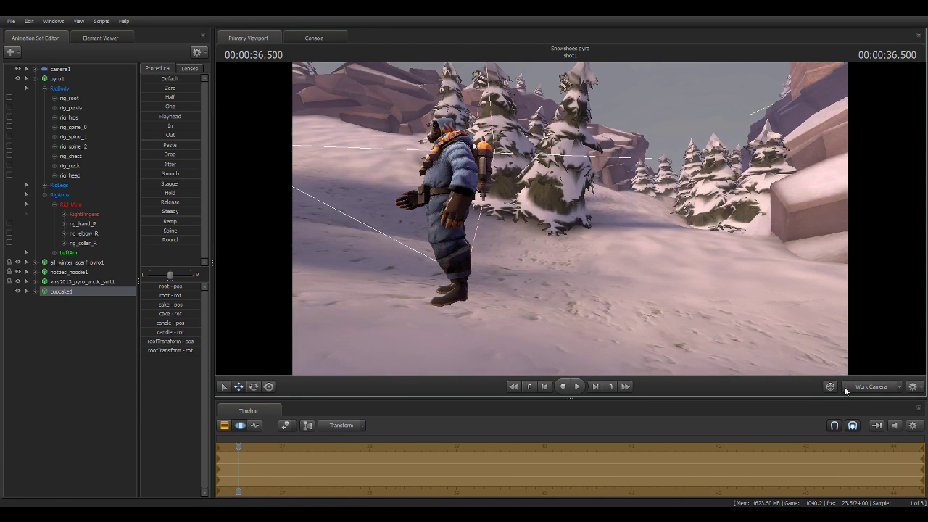
pyautogui.moveTo(566, 254); pyautogui.dragTo(566, 255)
pyautogui.rightClick(438, 332)
pyautogui.press('Escape')
pyautogui.moveTo(570, 218); pyautogui.dragTo(567, 217)
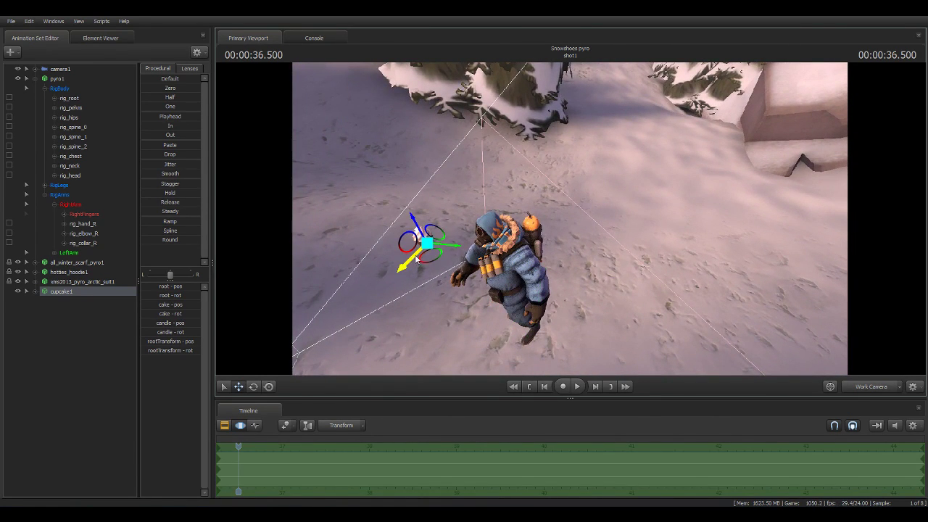
pyautogui.moveTo(426, 242); pyautogui.dragTo(454, 293)
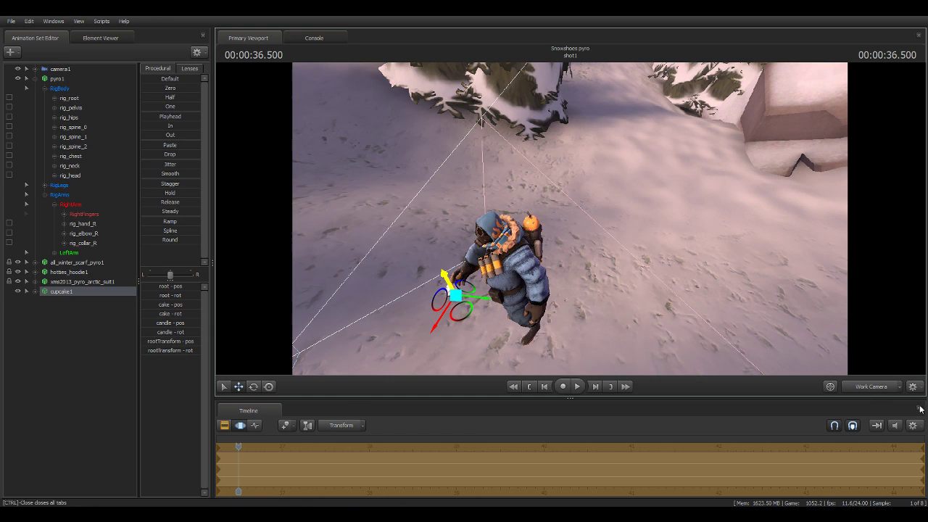
# Check the cupcake's placement by its hand through camera1.
pyautogui.click(870, 387)
pyautogui.click(743, 338)
pyautogui.rightClick(741, 327)
pyautogui.press('Escape')
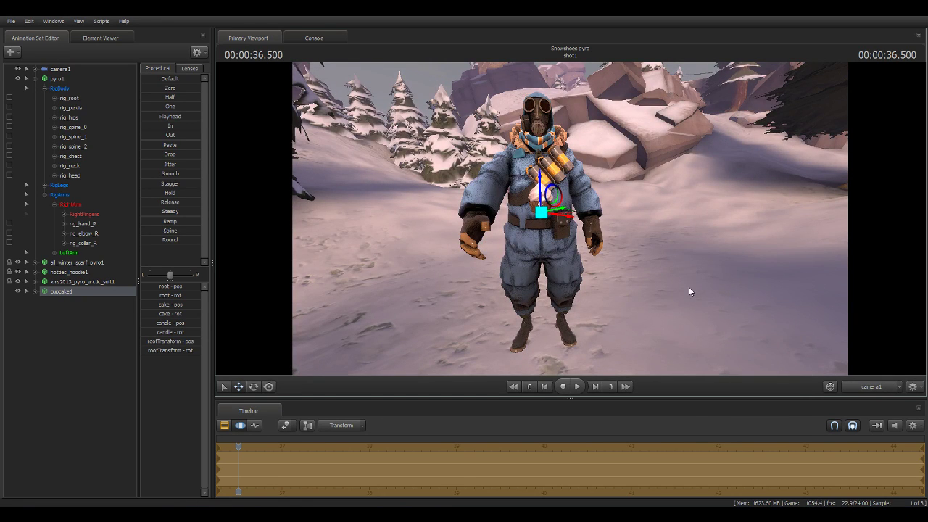
pyautogui.rightClick(662, 277)
pyautogui.press('Escape')
# Orbit the Work Camera around to the Pyro's side and expand the leg controls.
pyautogui.click(881, 387)
pyautogui.rightClick(677, 299)
pyautogui.press('Escape')
pyautogui.rightClick(574, 236)
pyautogui.press('Escape')
pyautogui.moveTo(577, 233)
pyautogui.mouseDown()
pyautogui.moveTo(551, 239)
pyautogui.moveTo(522, 218)
pyautogui.moveTo(442, 225)
pyautogui.mouseUp()
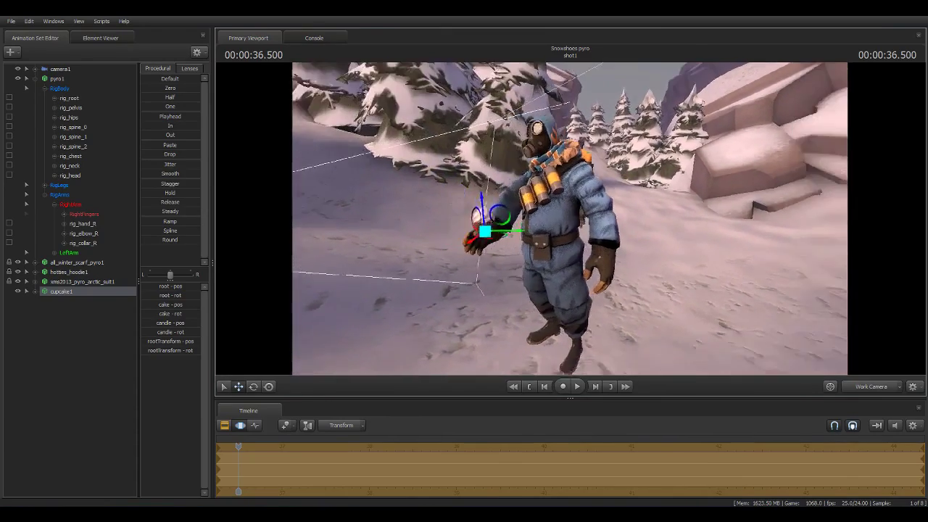
pyautogui.moveTo(442, 224); pyautogui.dragTo(388, 232)
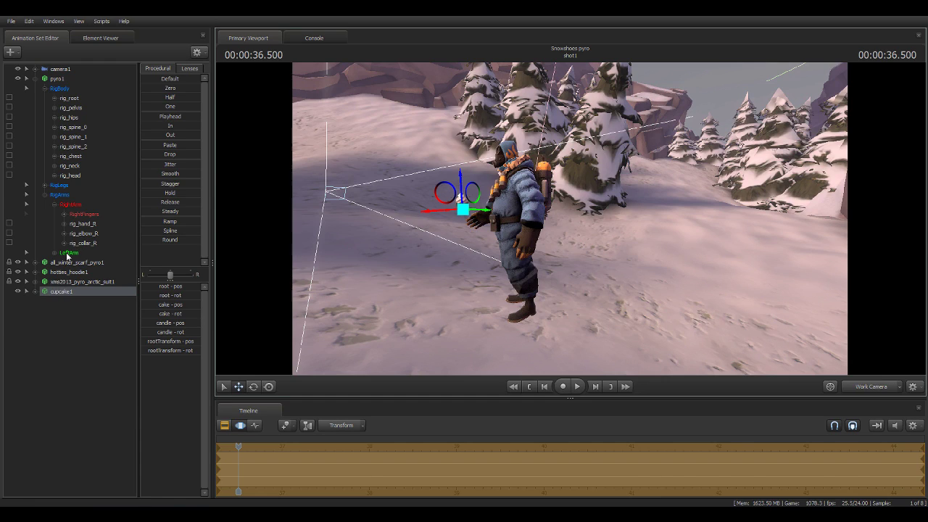
pyautogui.click(45, 185)
# Push rig_knee_R up and forward and lift rig_foot_R off the snow behind the Pyro.
pyautogui.click(53, 194)
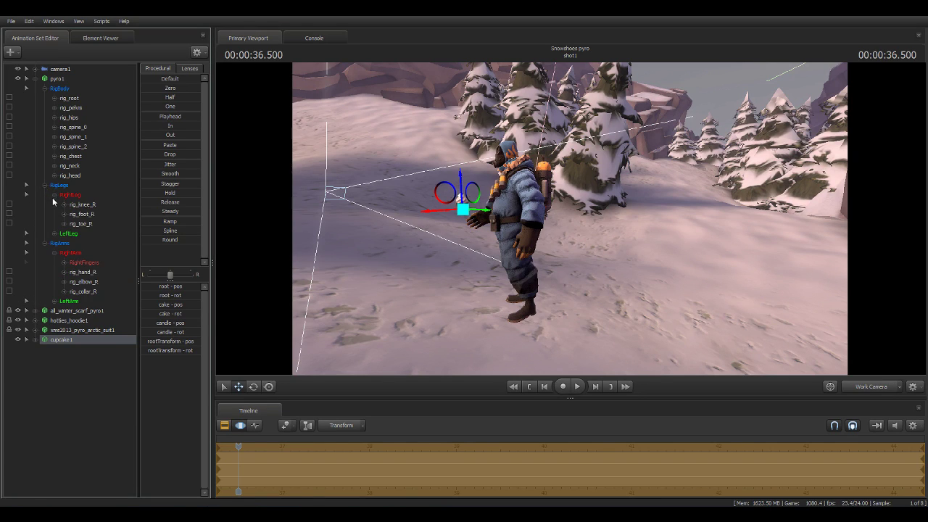
pyautogui.click(72, 205)
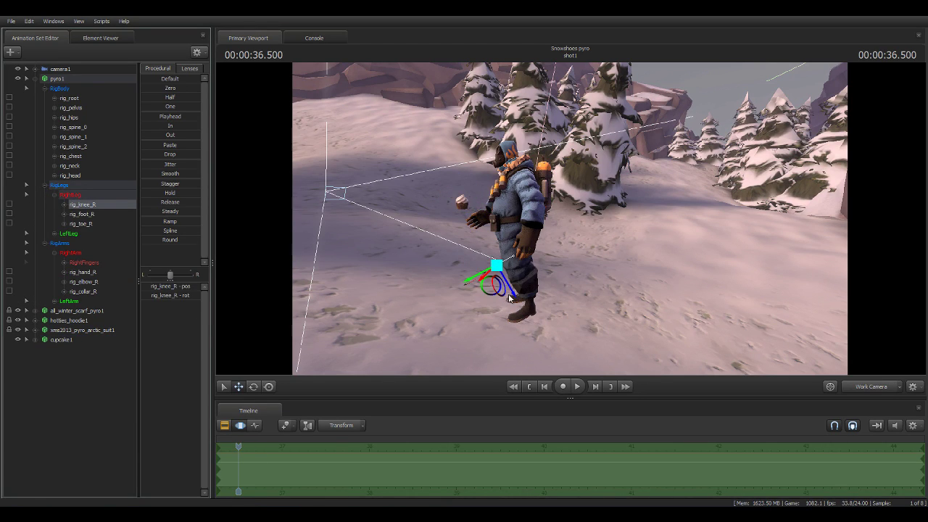
pyautogui.moveTo(493, 293)
pyautogui.mouseDown()
pyautogui.moveTo(533, 255)
pyautogui.moveTo(585, 287)
pyautogui.moveTo(453, 308)
pyautogui.mouseUp()
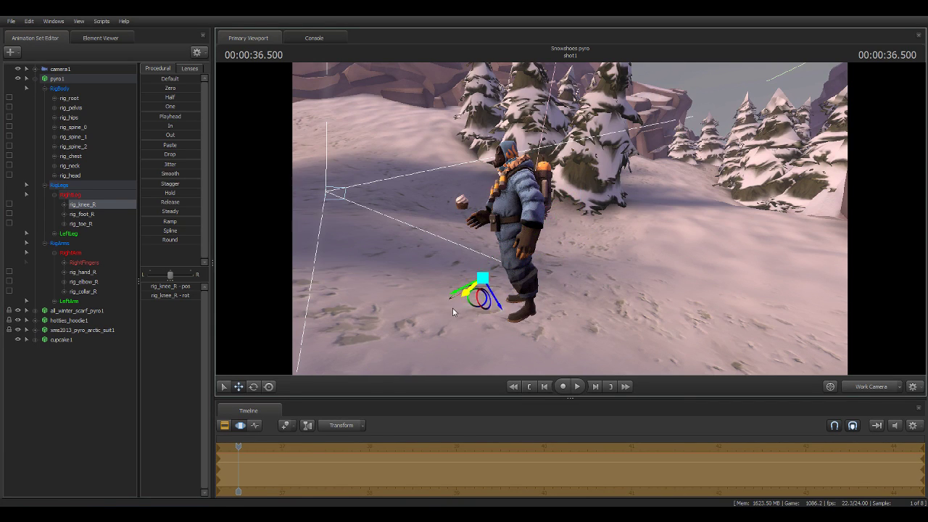
pyautogui.click(85, 216)
pyautogui.moveTo(508, 299); pyautogui.dragTo(525, 304)
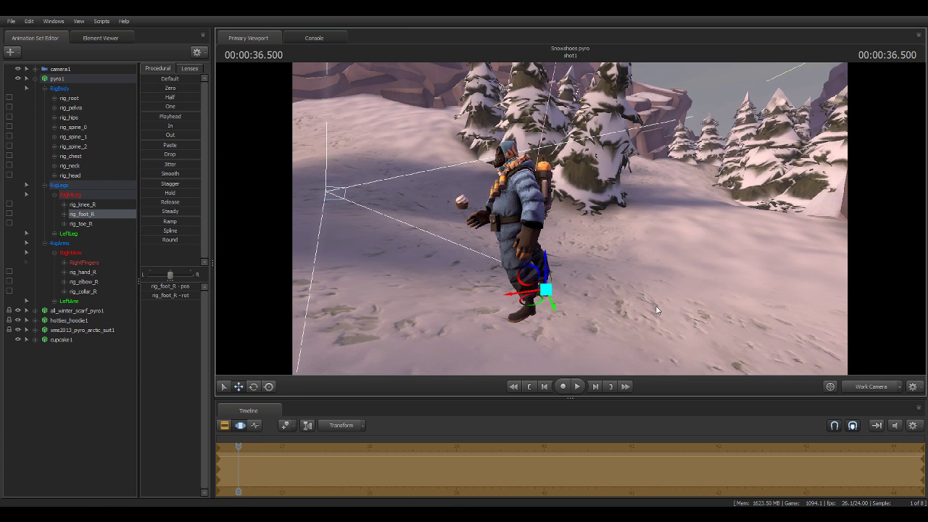
pyautogui.moveTo(652, 300)
pyautogui.mouseDown()
pyautogui.moveTo(472, 330)
pyautogui.moveTo(491, 329)
pyautogui.mouseUp()
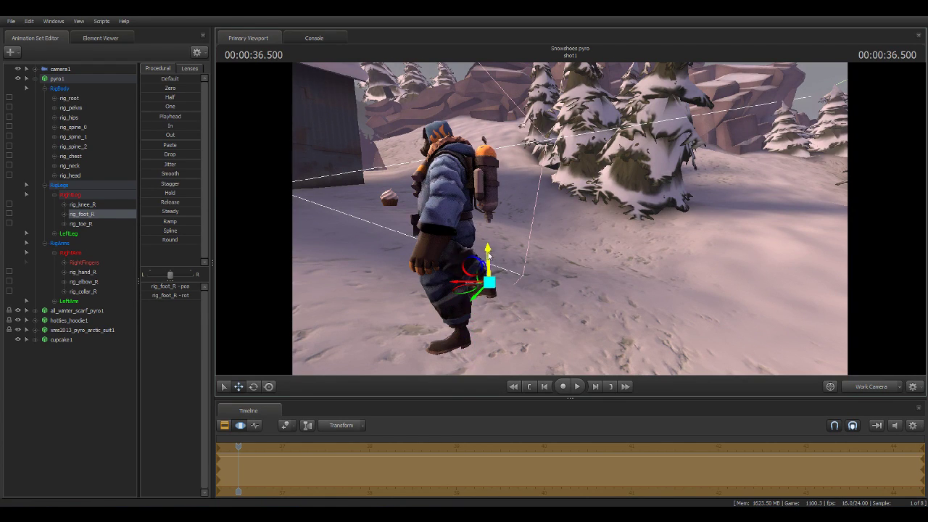
pyautogui.moveTo(491, 300)
pyautogui.mouseDown()
pyautogui.moveTo(489, 268)
pyautogui.moveTo(495, 291)
pyautogui.moveTo(491, 270)
pyautogui.moveTo(566, 270)
pyautogui.mouseUp()
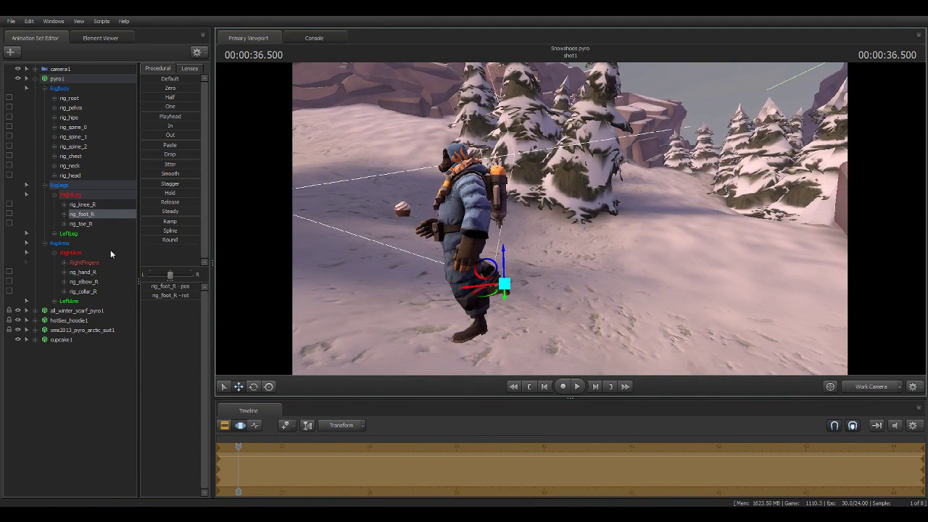
pyautogui.click(54, 233)
# Tilt the left toe (rig_toe_L) with the Rotate tool.
pyautogui.click(77, 254)
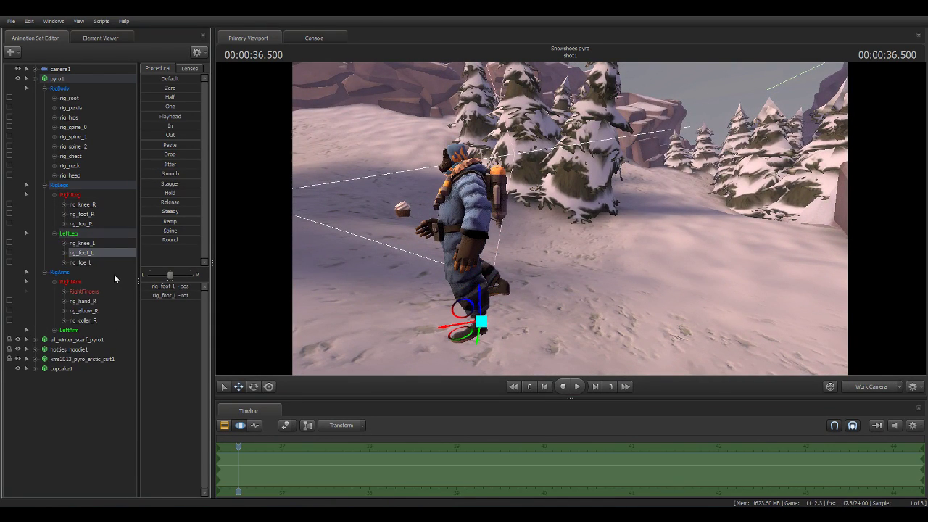
pyautogui.click(253, 387)
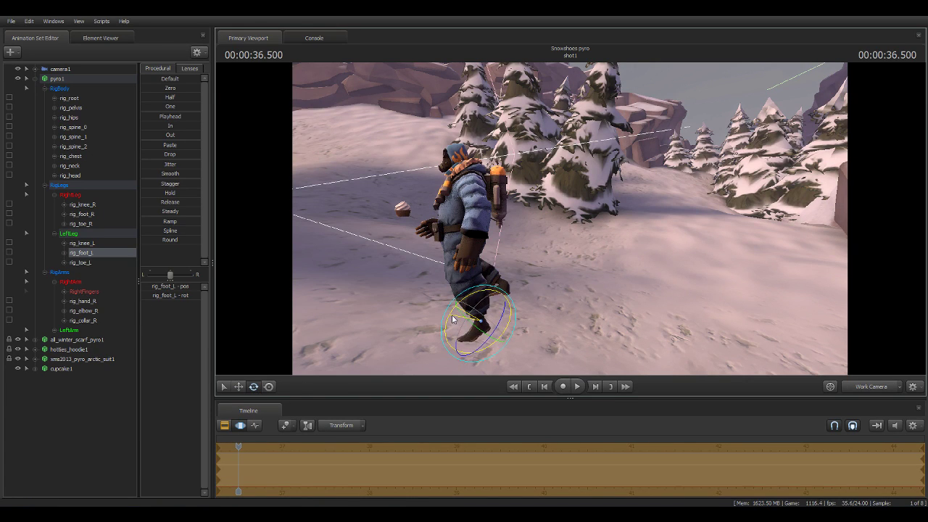
pyautogui.click(78, 244)
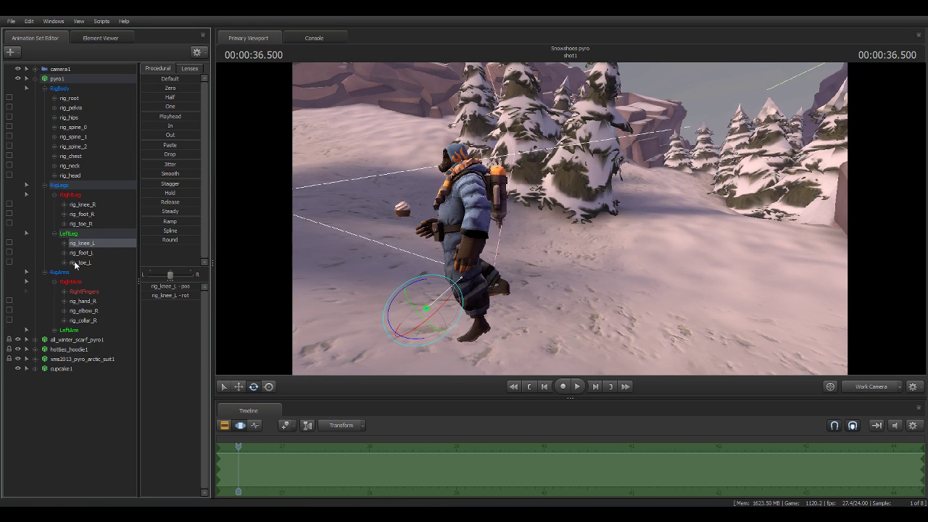
pyautogui.click(78, 262)
pyautogui.moveTo(448, 322); pyautogui.dragTo(464, 308)
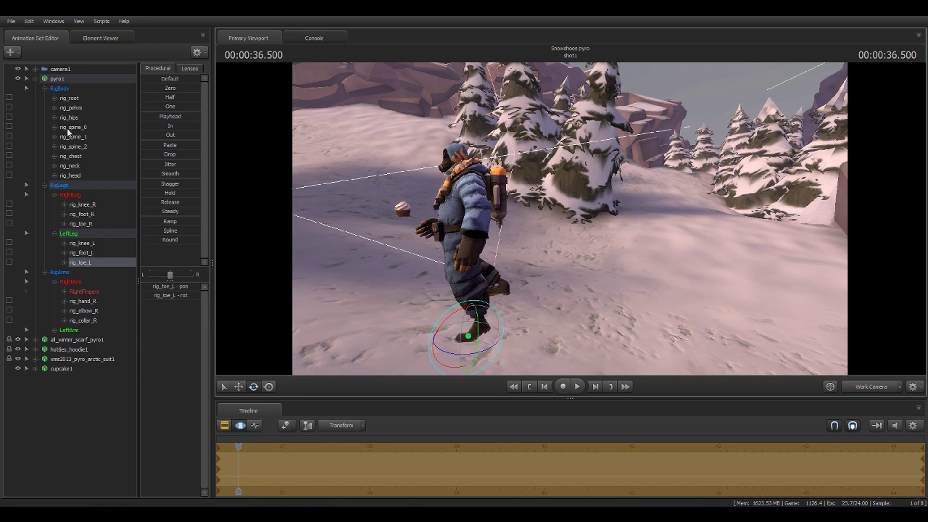
# Shift the Pyro's whole body slightly with the Move tool.
pyautogui.click(58, 89)
pyautogui.click(238, 386)
pyautogui.moveTo(472, 305); pyautogui.dragTo(475, 302)
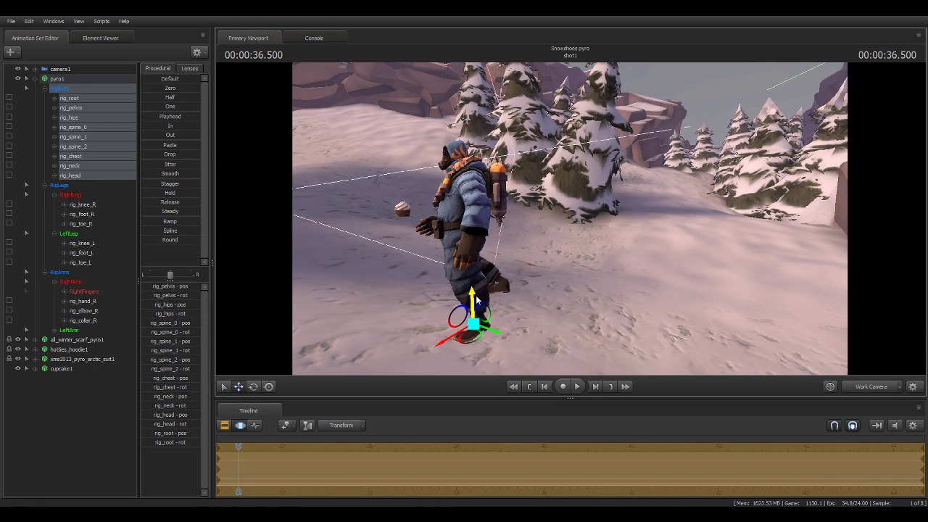
pyautogui.click(88, 256)
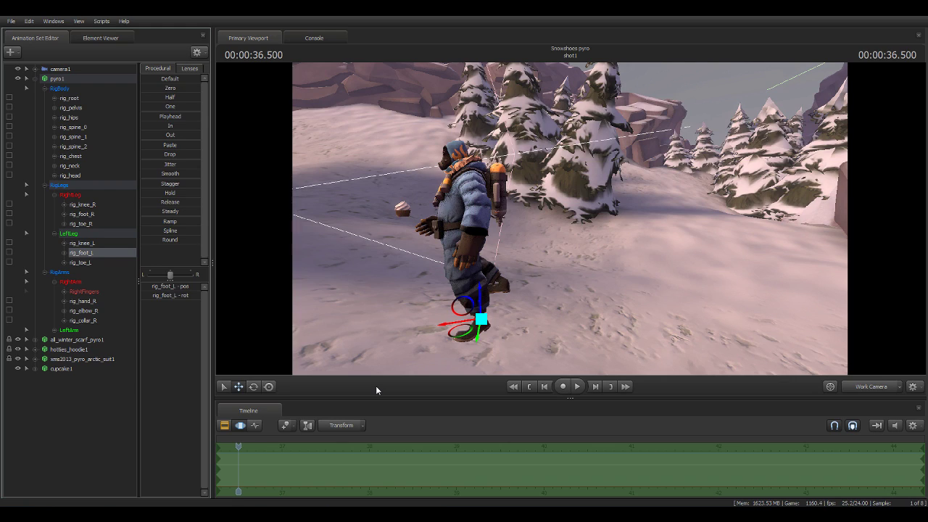
# Rotate the left foot, left toe and body slightly to settle the stance.
pyautogui.click(254, 387)
pyautogui.moveTo(468, 297); pyautogui.dragTo(462, 301)
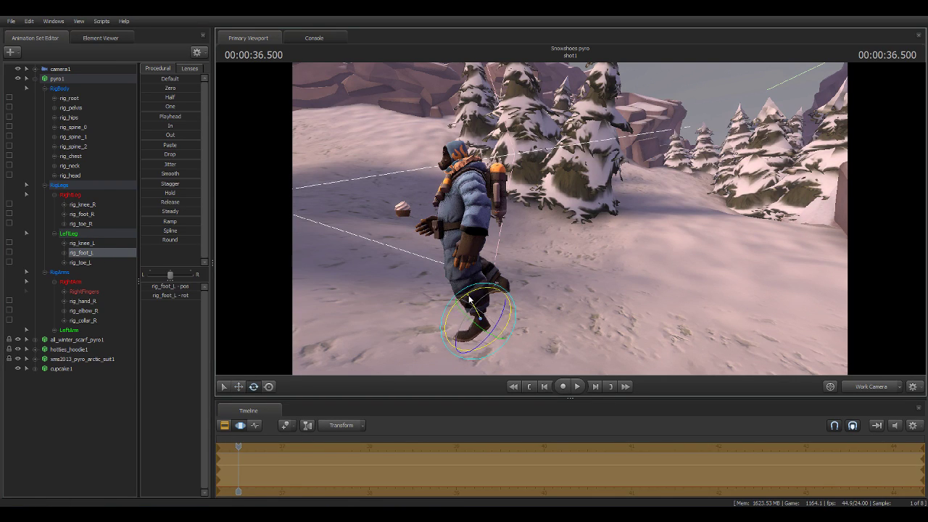
pyautogui.click(86, 263)
pyautogui.moveTo(450, 319); pyautogui.dragTo(458, 324)
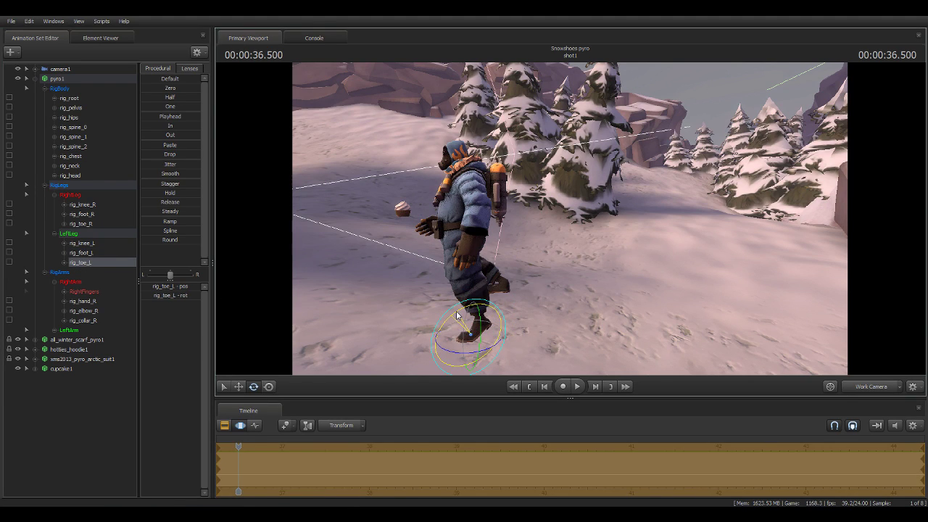
pyautogui.click(62, 90)
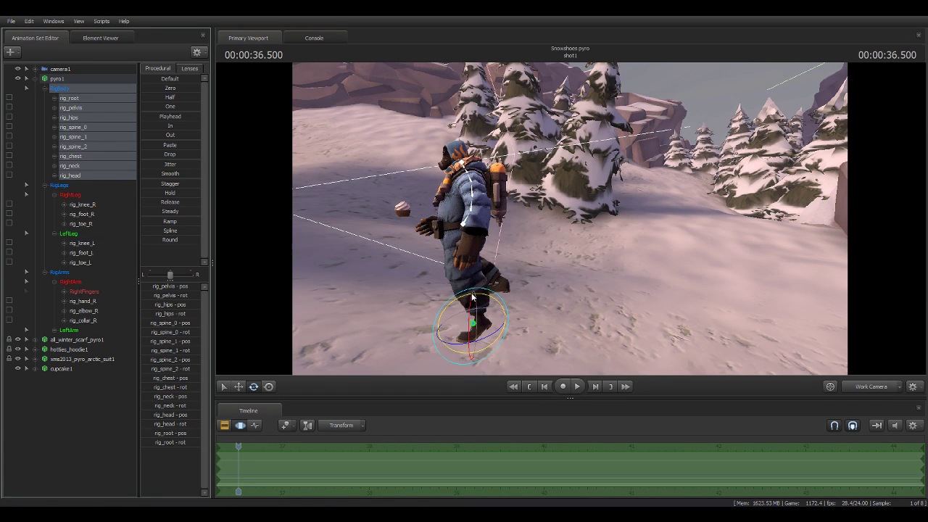
pyautogui.moveTo(475, 298); pyautogui.dragTo(473, 296)
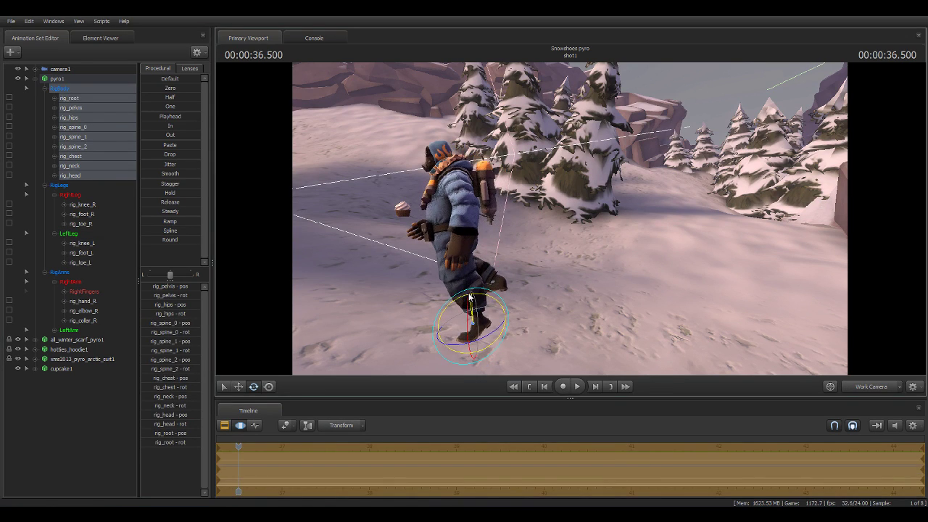
# Move the left knee further left and lower the left foot onto the snow.
pyautogui.click(81, 244)
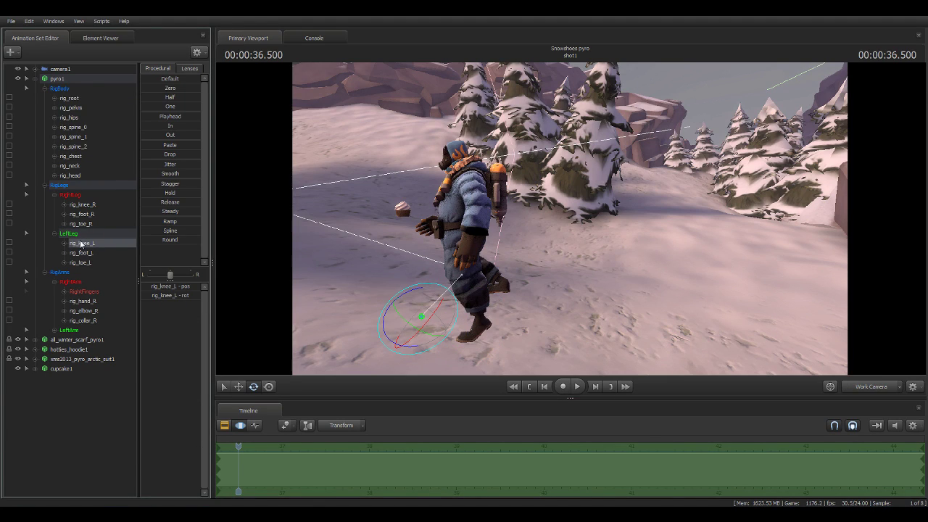
pyautogui.click(238, 386)
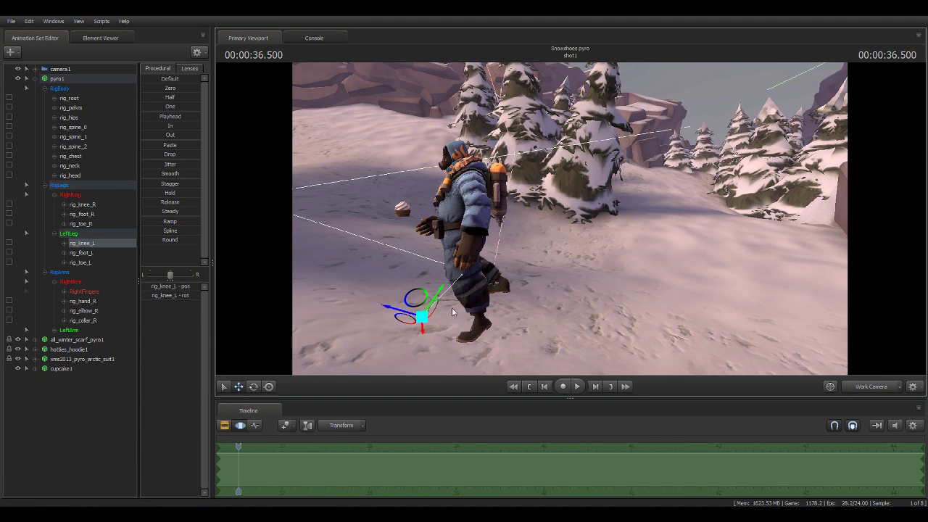
pyautogui.moveTo(422, 316)
pyautogui.mouseDown()
pyautogui.moveTo(369, 298)
pyautogui.moveTo(385, 302)
pyautogui.mouseUp()
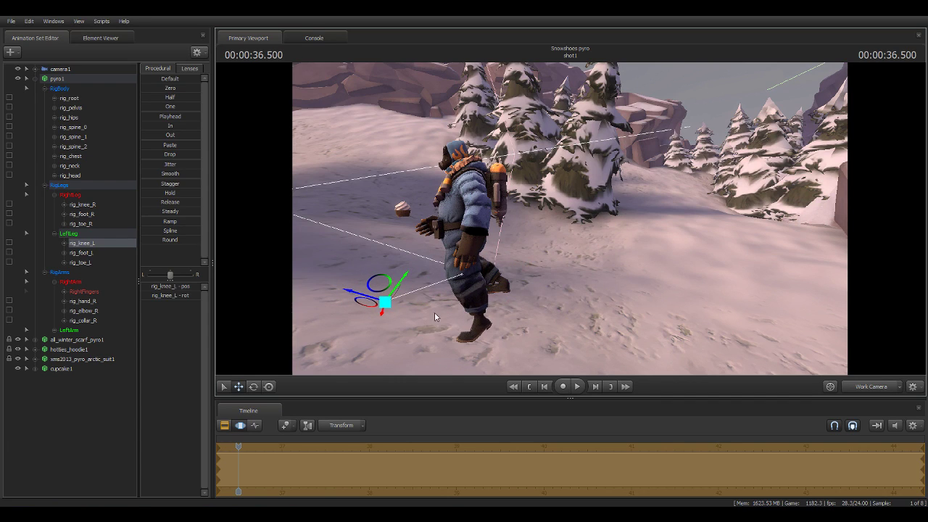
pyautogui.click(77, 252)
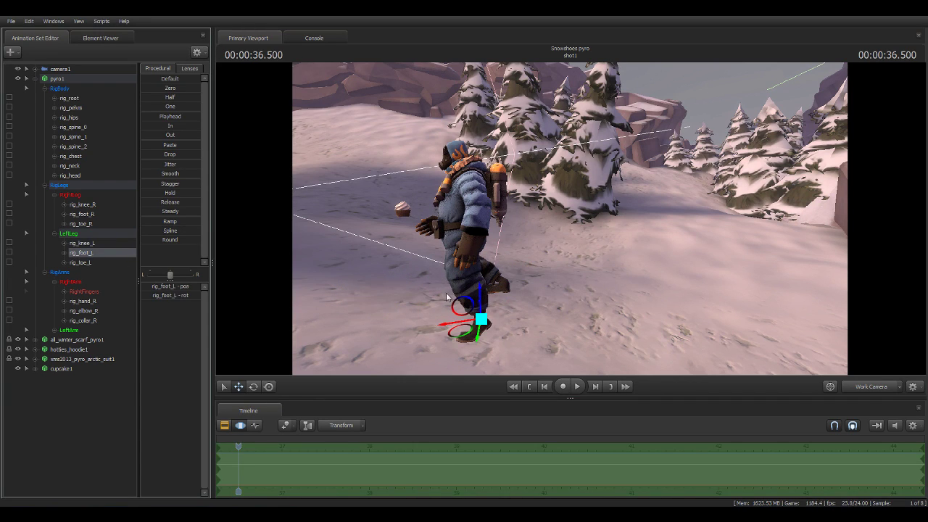
pyautogui.moveTo(482, 297); pyautogui.dragTo(483, 302)
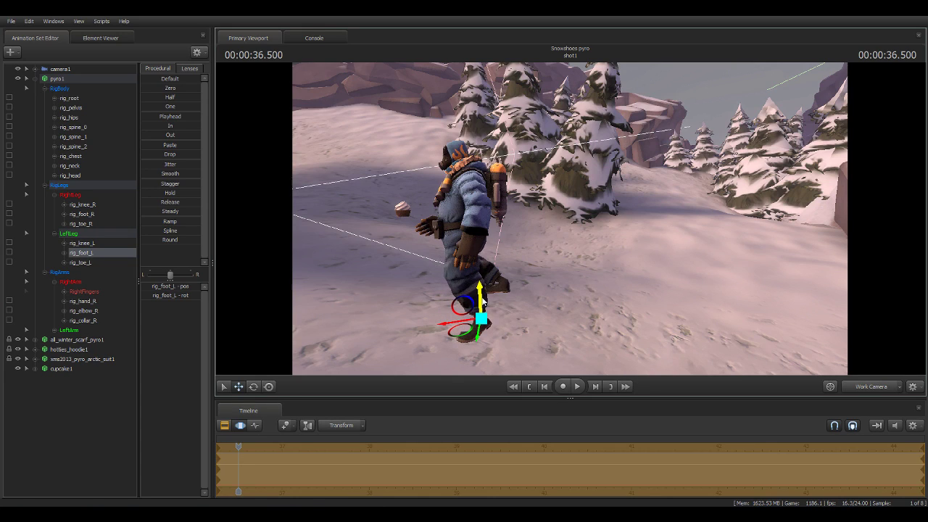
pyautogui.click(82, 206)
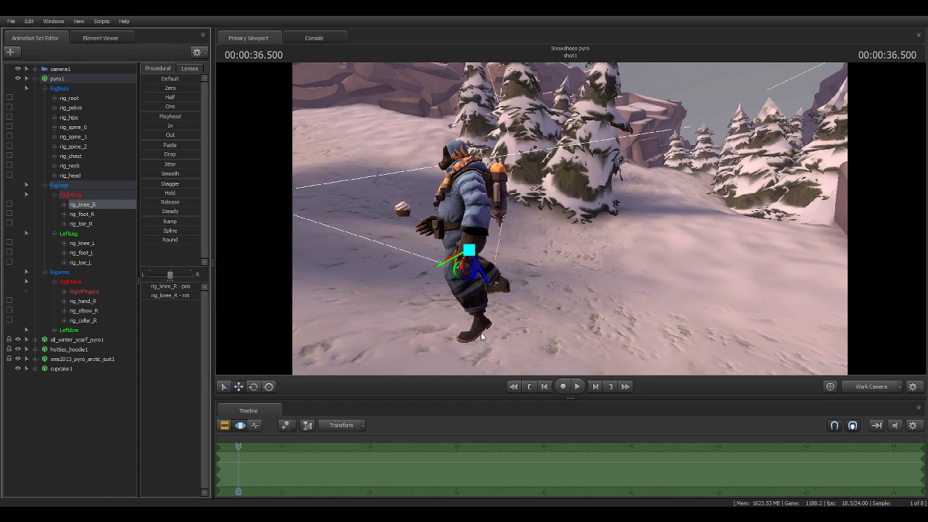
# Rotate the raised right foot so its toe points up, viewing through camera1.
pyautogui.click(254, 387)
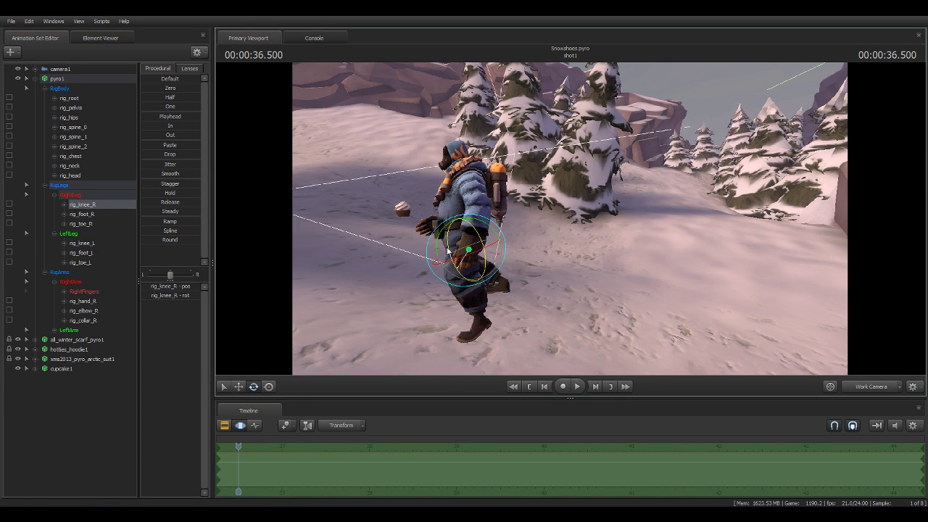
pyautogui.click(450, 267)
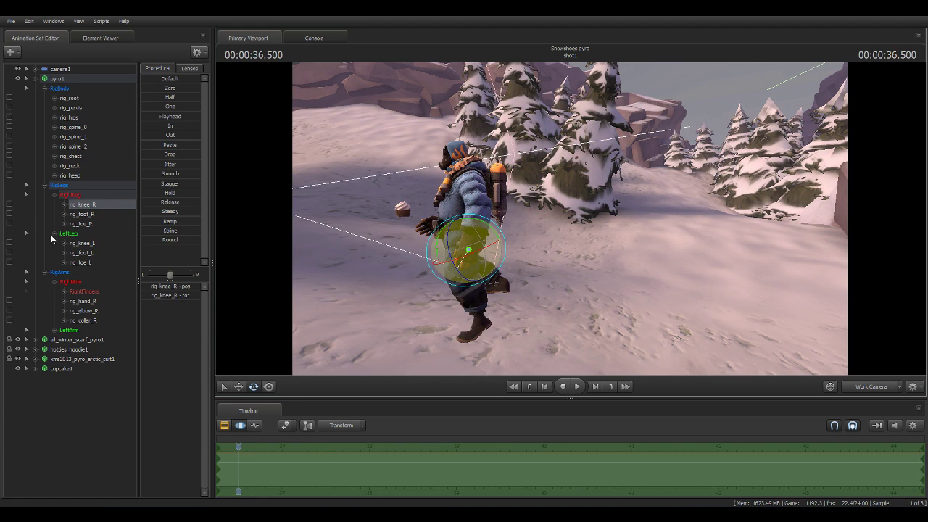
pyautogui.click(80, 215)
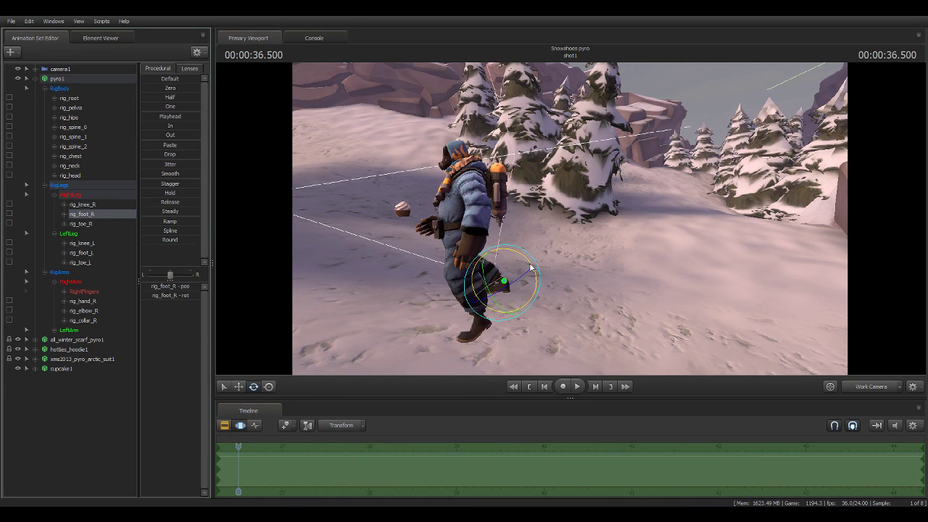
pyautogui.moveTo(528, 263); pyautogui.dragTo(534, 273)
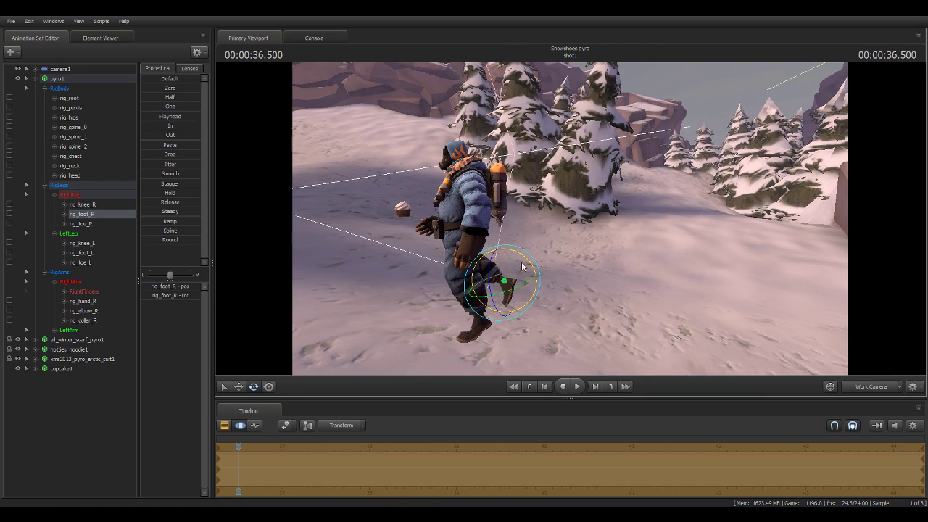
pyautogui.moveTo(534, 273); pyautogui.dragTo(624, 332)
pyautogui.click(847, 386)
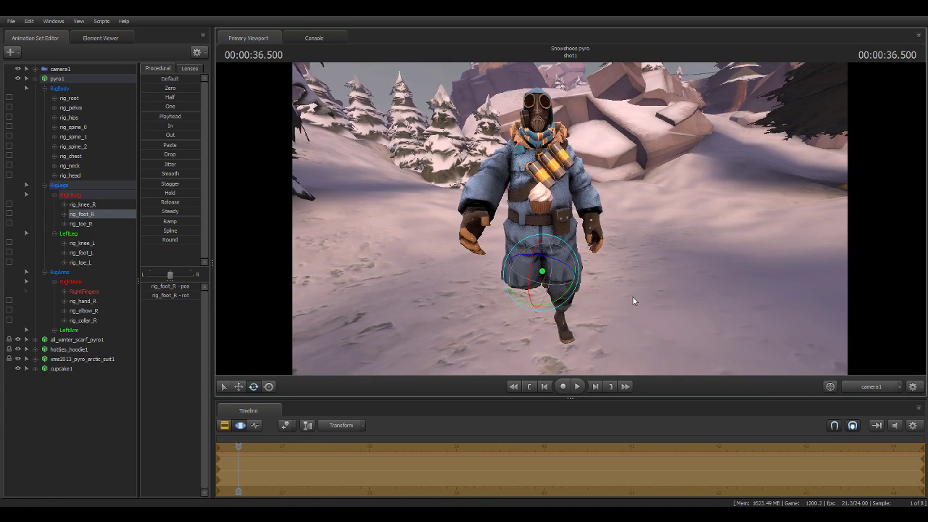
# Lower the right foot and shift it left, checking in the work view and camera1.
pyautogui.click(239, 387)
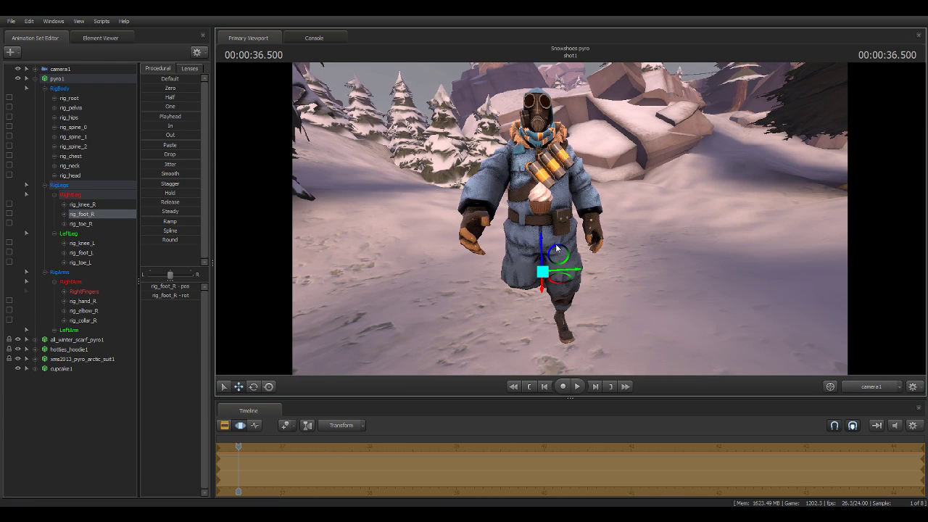
pyautogui.moveTo(541, 247); pyautogui.dragTo(542, 292)
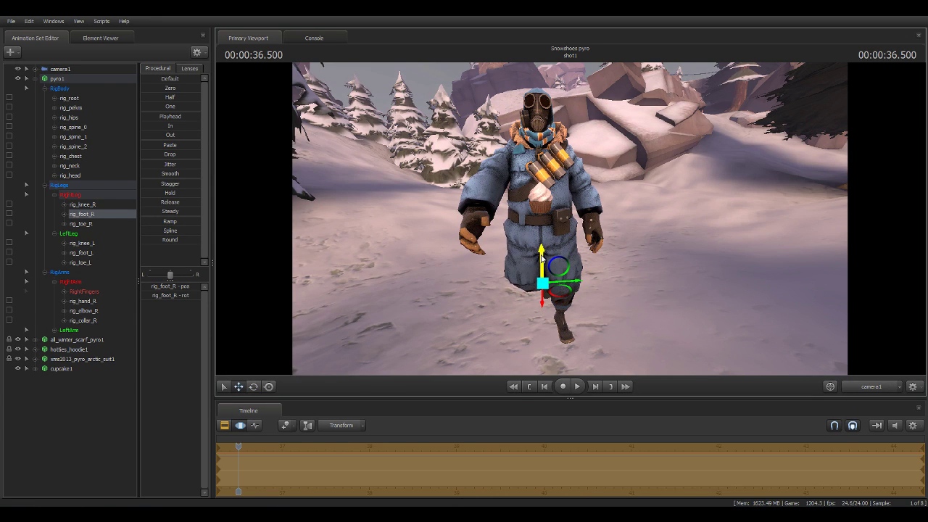
pyautogui.click(861, 388)
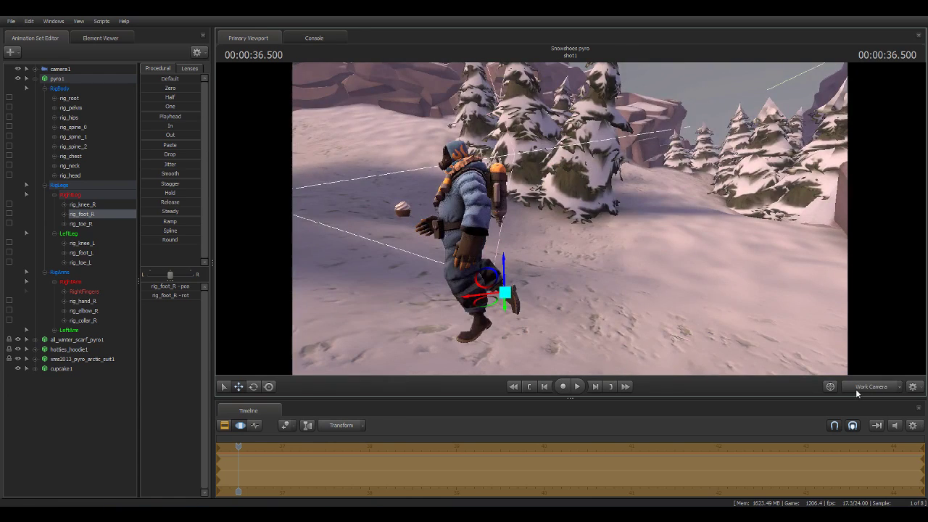
pyautogui.moveTo(479, 297); pyautogui.dragTo(467, 297)
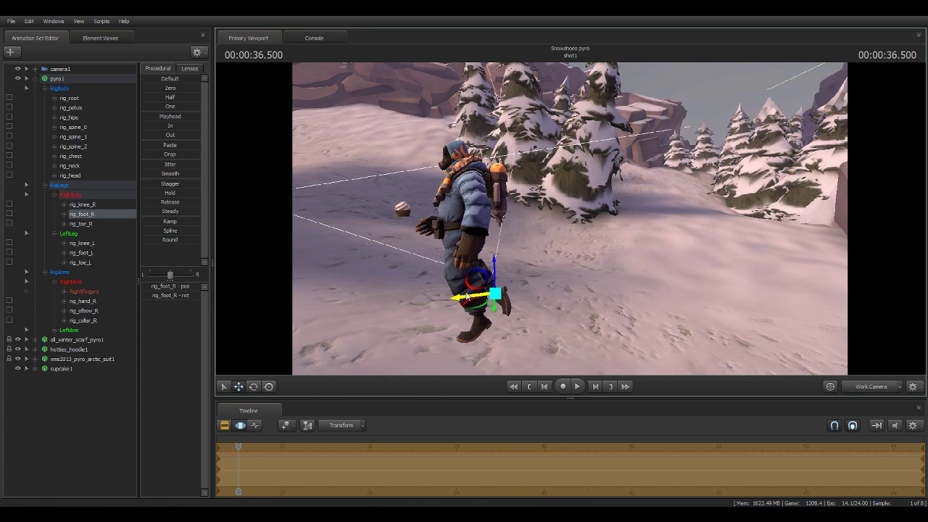
pyautogui.click(870, 386)
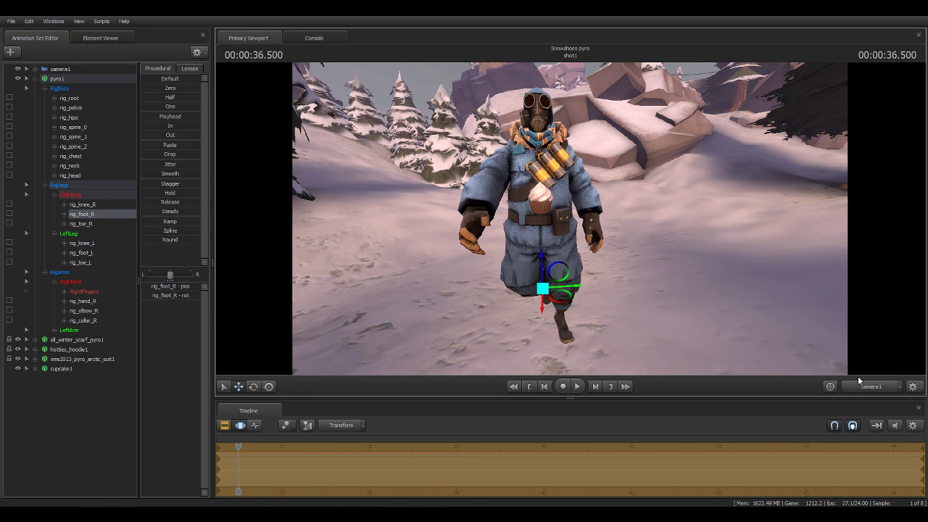
# Move camera1 closer to the Pyro and shift the right foot slightly sideways.
pyautogui.click(62, 68)
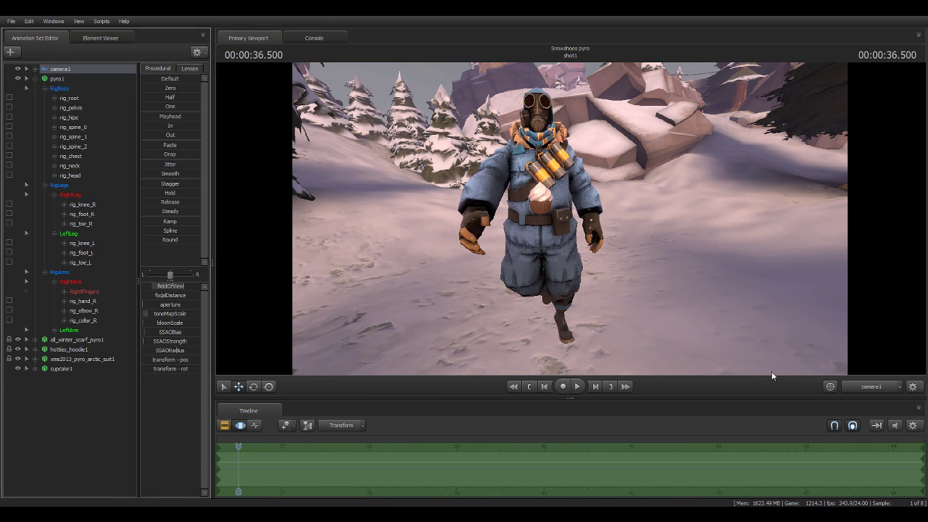
pyautogui.moveTo(569, 218)
pyautogui.mouseDown()
pyautogui.moveTo(580, 218)
pyautogui.moveTo(581, 254)
pyautogui.mouseUp()
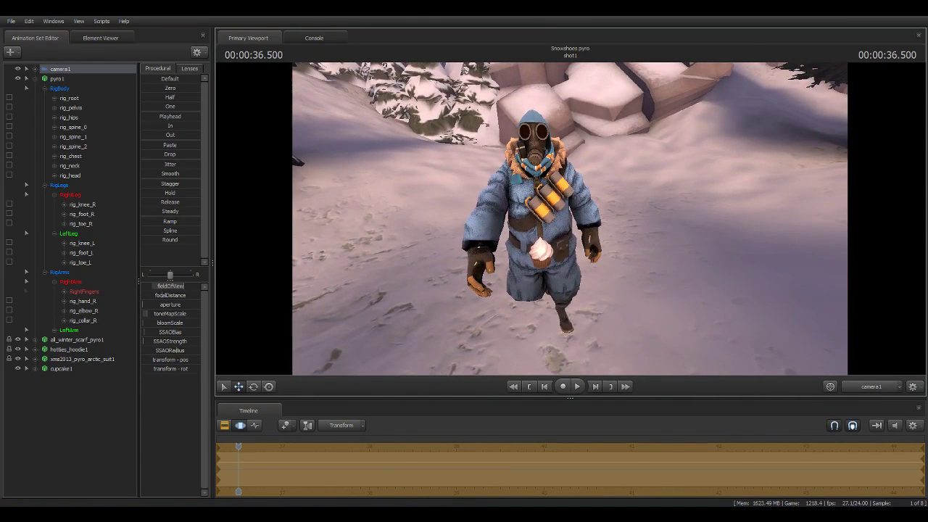
pyautogui.click(84, 253)
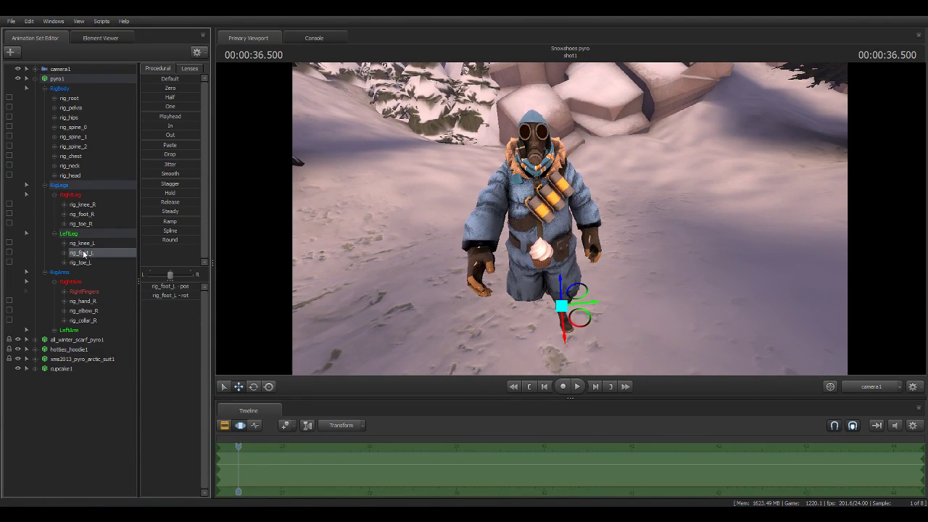
pyautogui.click(82, 204)
pyautogui.click(82, 214)
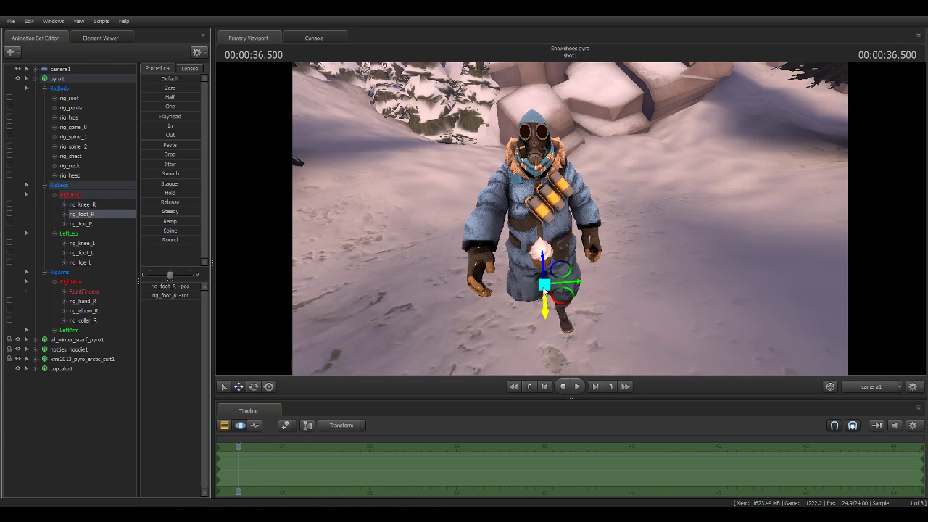
pyautogui.moveTo(564, 287); pyautogui.dragTo(551, 289)
# Reposition the right knee to bend the leg and nudge the right foot.
pyautogui.click(82, 204)
pyautogui.moveTo(563, 347); pyautogui.dragTo(553, 345)
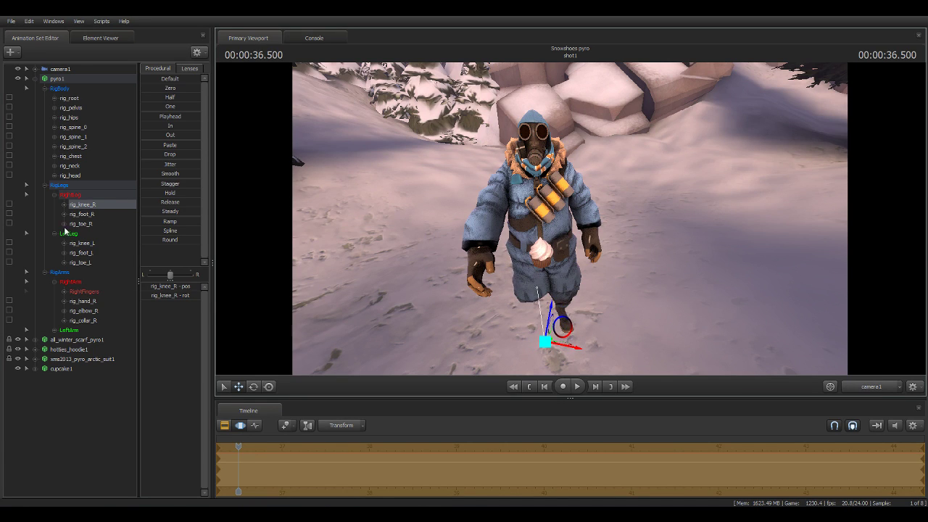
pyautogui.click(74, 218)
pyautogui.moveTo(526, 287); pyautogui.dragTo(557, 307)
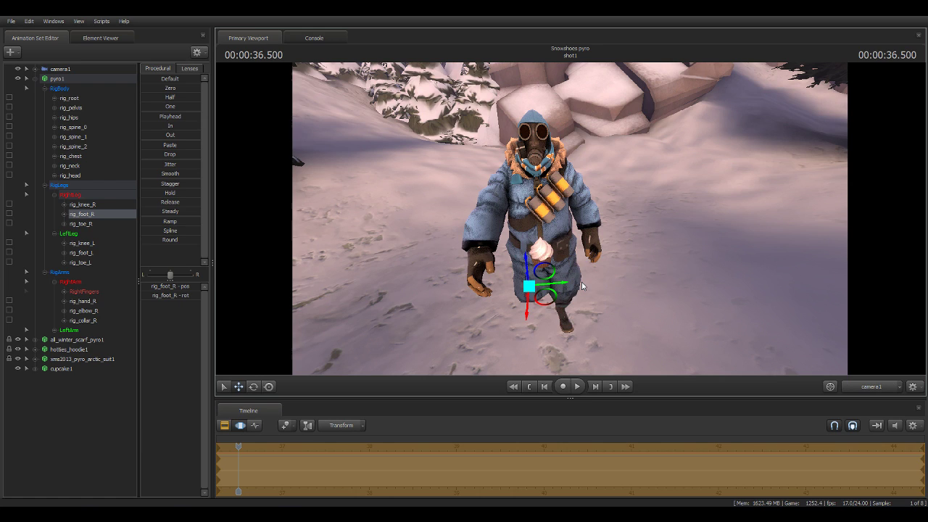
pyautogui.click(83, 224)
pyautogui.click(877, 385)
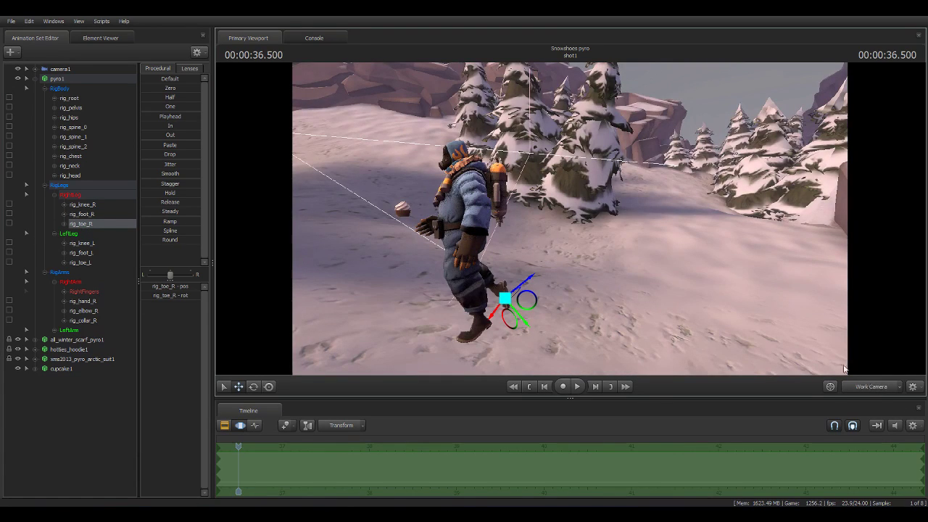
pyautogui.press('e')
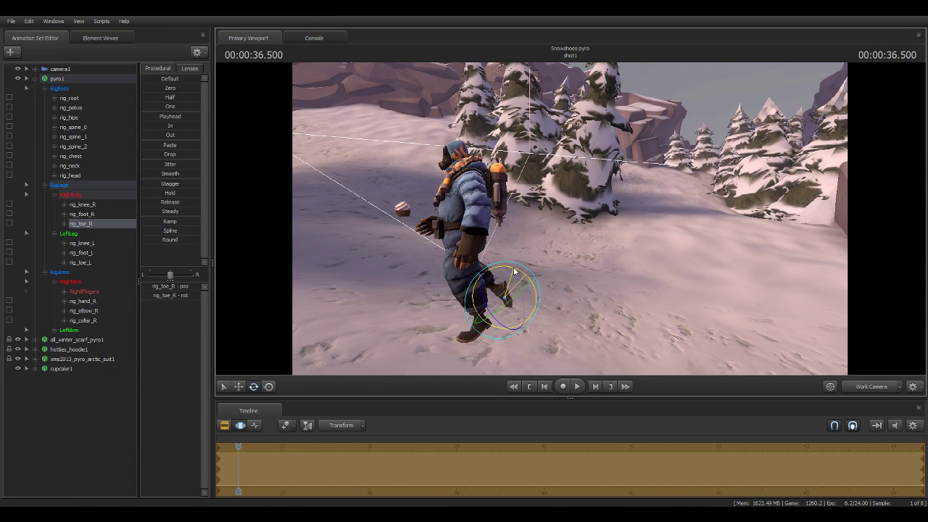
pyautogui.click(875, 386)
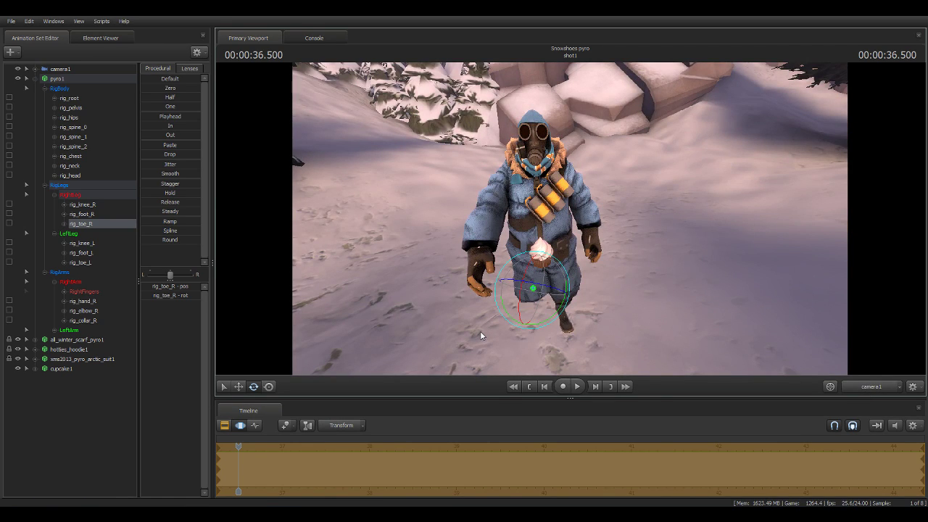
pyautogui.click(86, 127)
pyautogui.click(82, 145)
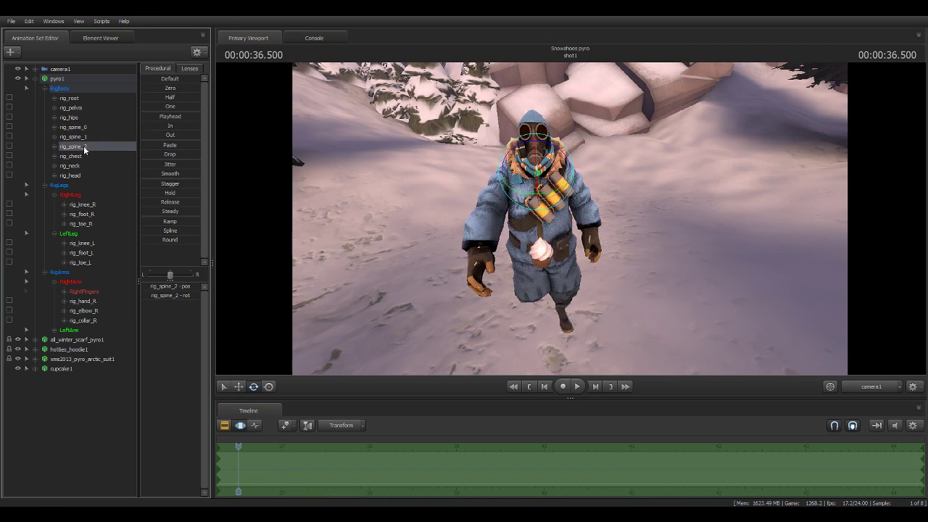
# Rotate rig_hips slightly, then Alt+Tab back to the Chrome window.
pyautogui.click(60, 128)
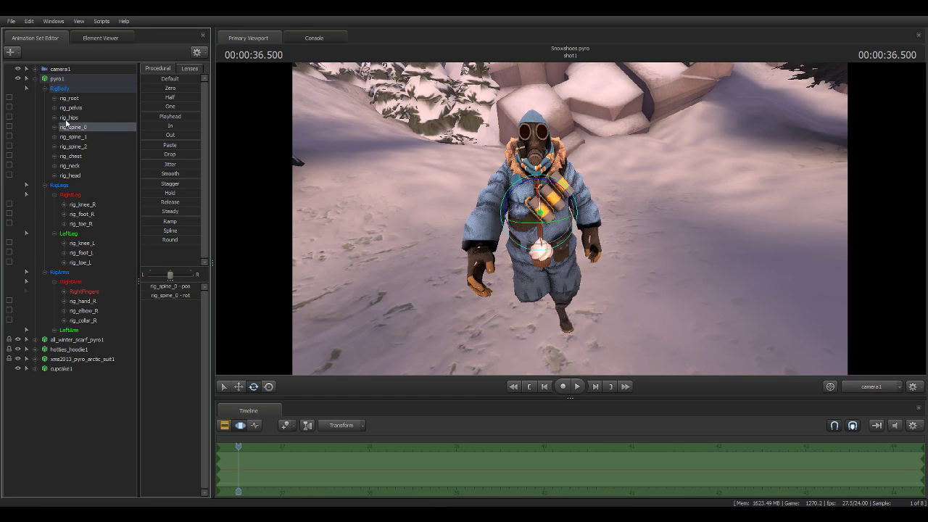
pyautogui.click(67, 117)
pyautogui.moveTo(540, 233)
pyautogui.mouseDown()
pyautogui.moveTo(530, 195)
pyautogui.moveTo(541, 232)
pyautogui.mouseUp()
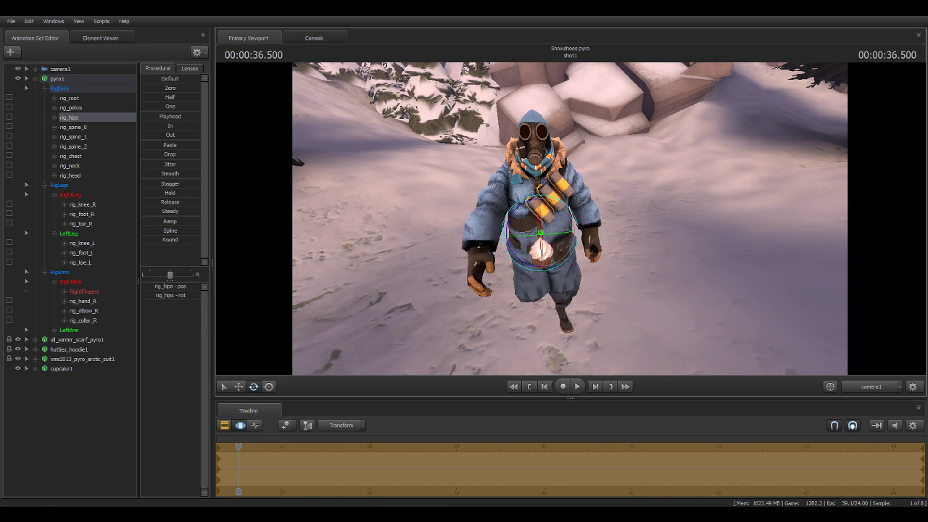
pyautogui.hotkey('alt', 'Tab')
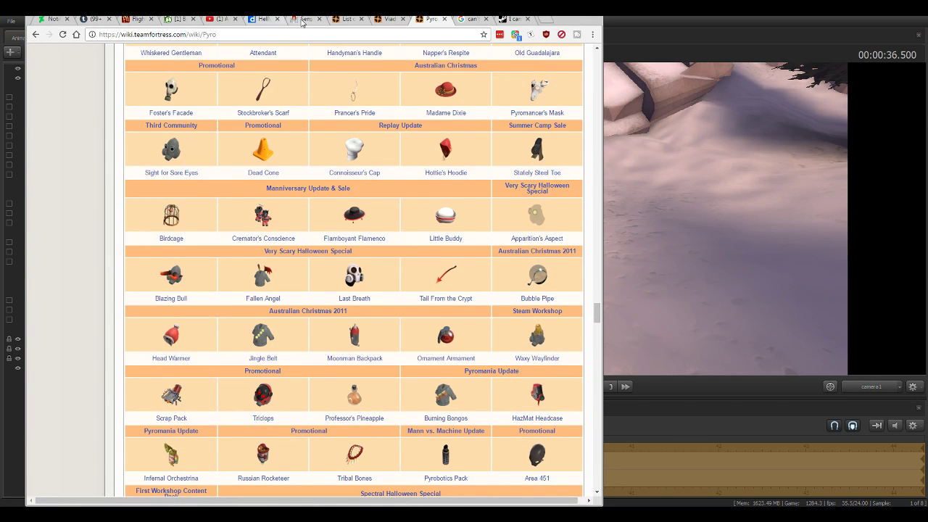
# Restrict SenshiStock poses to the Flying, Leaning and Pinup tags and save the selection.
pyautogui.click(304, 20)
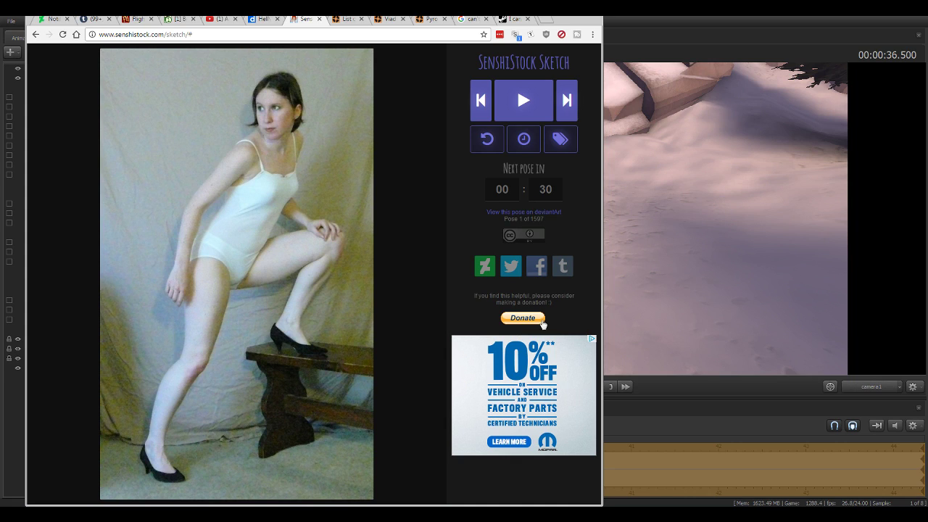
pyautogui.click(569, 134)
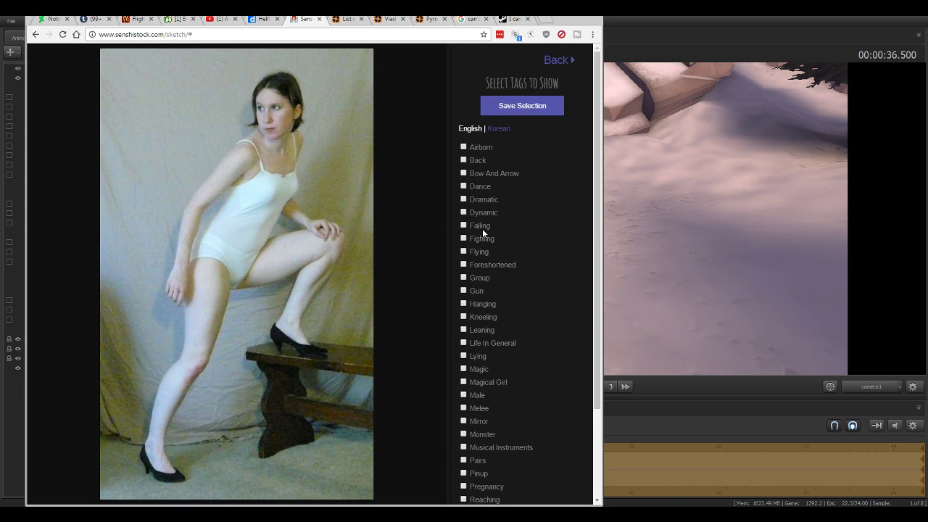
pyautogui.scroll(-1, 547, 279)
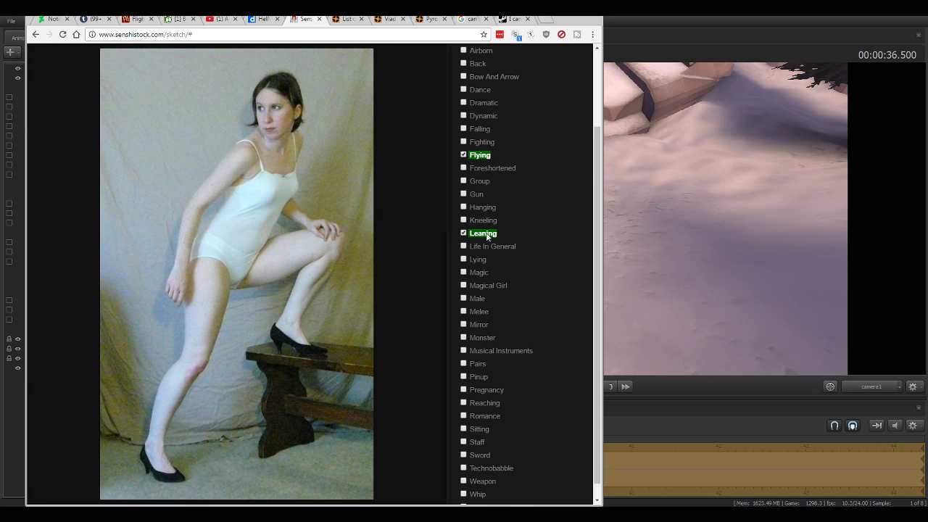
pyautogui.click(478, 378)
pyautogui.scroll(-1, 554, 381)
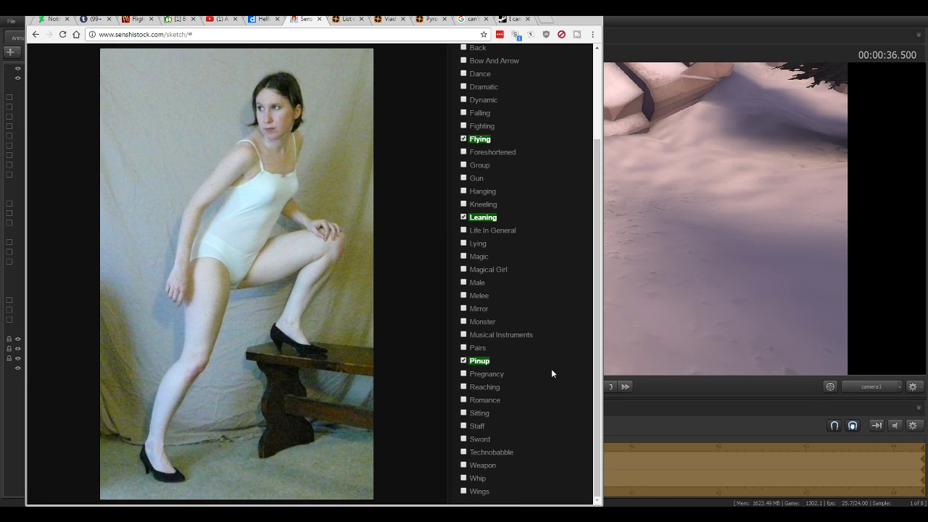
pyautogui.scroll(3, 551, 368)
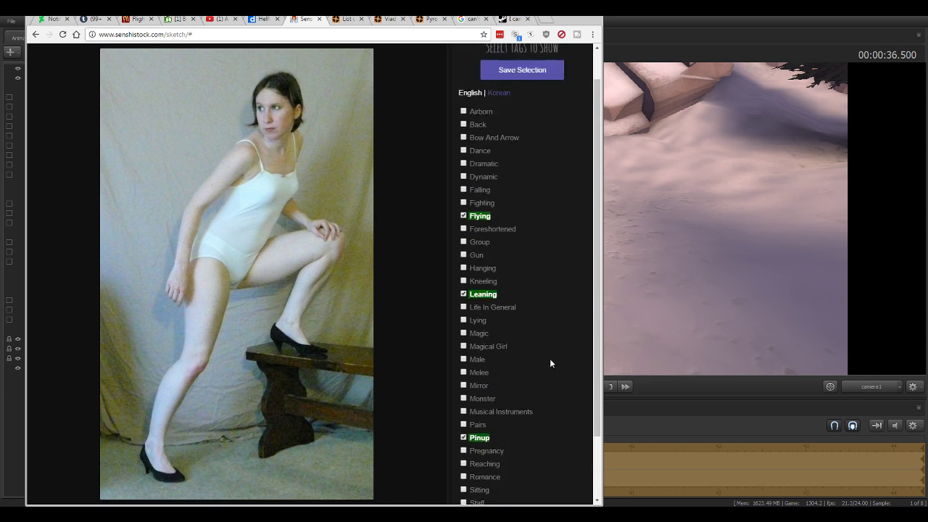
pyautogui.click(506, 106)
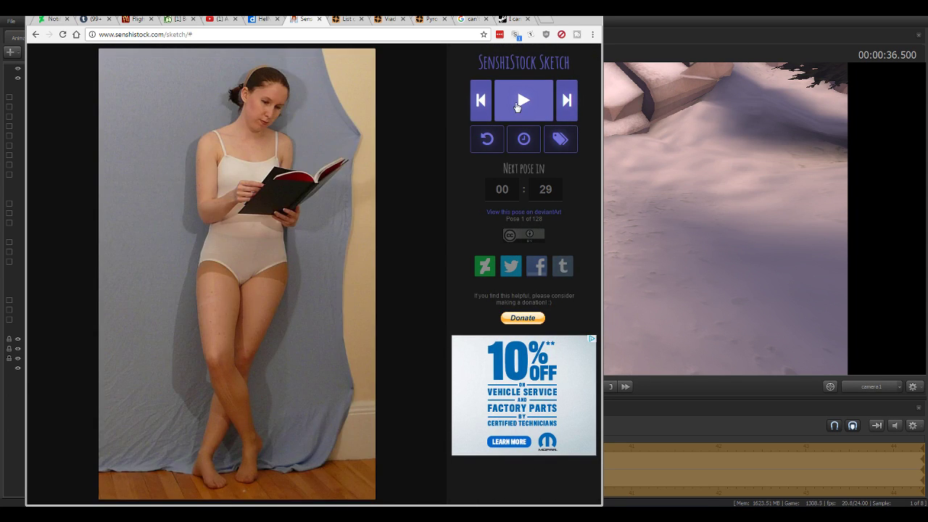
# Start the timed pose slideshow and flip forward through the reference poses.
pyautogui.click(567, 105)
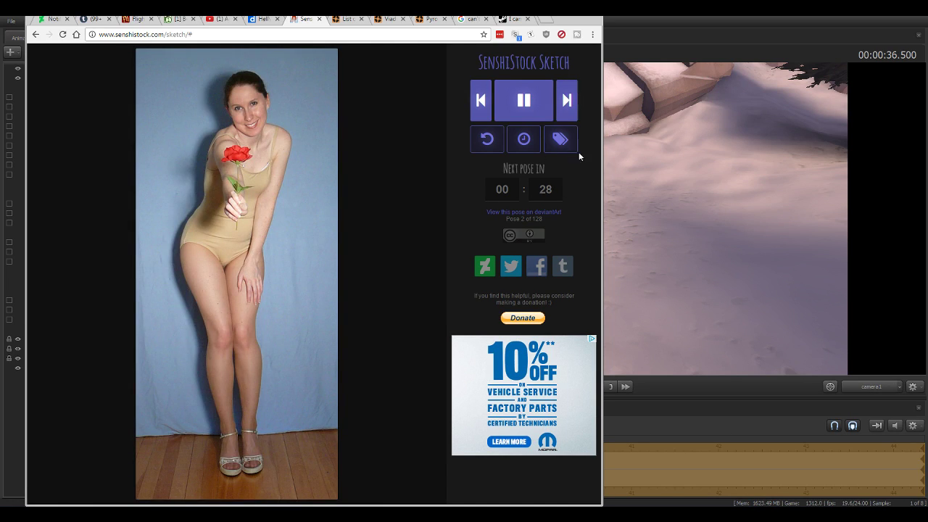
pyautogui.click(524, 142)
pyautogui.click(576, 64)
pyautogui.click(568, 114)
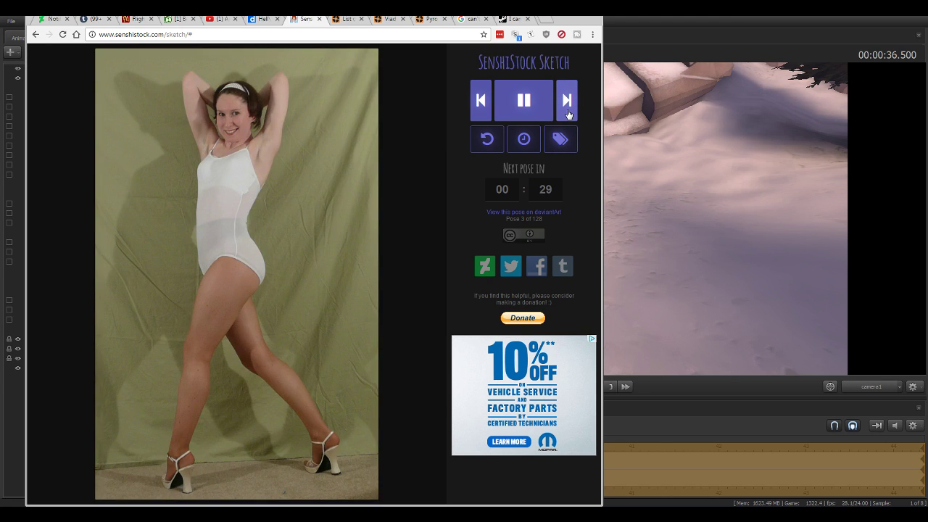
pyautogui.click(568, 114)
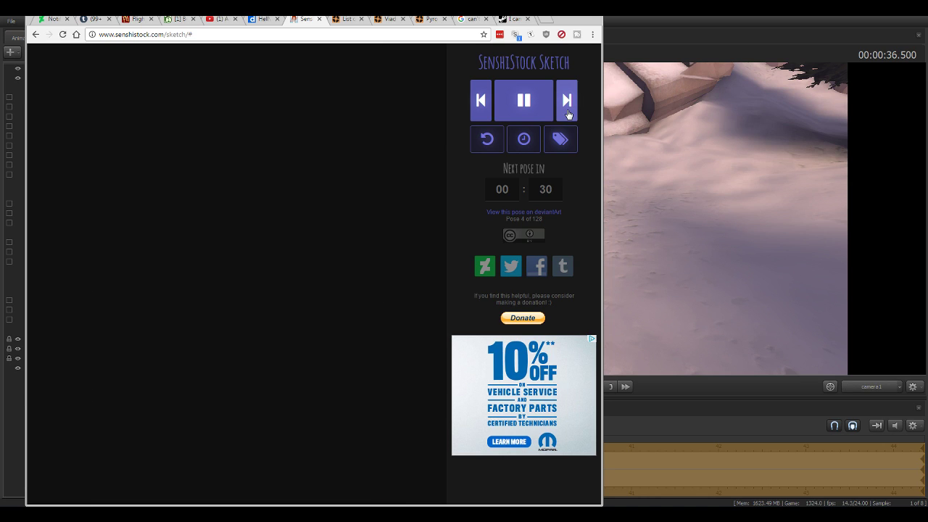
pyautogui.click(569, 115)
pyautogui.click(568, 115)
pyautogui.click(569, 114)
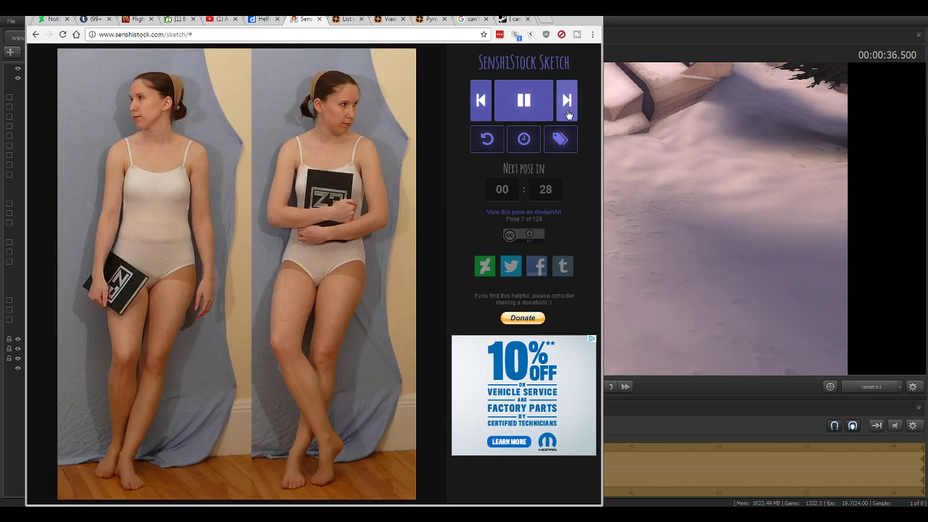
pyautogui.click(568, 115)
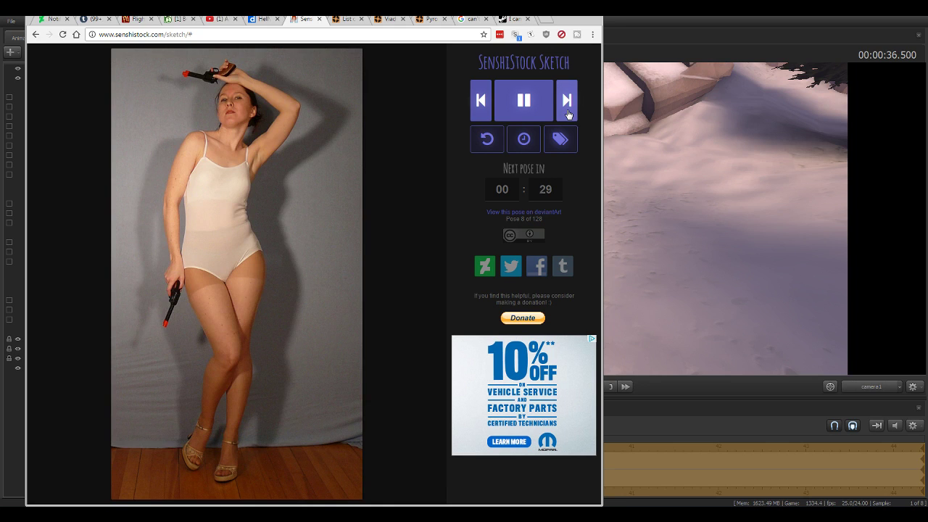
pyautogui.click(568, 115)
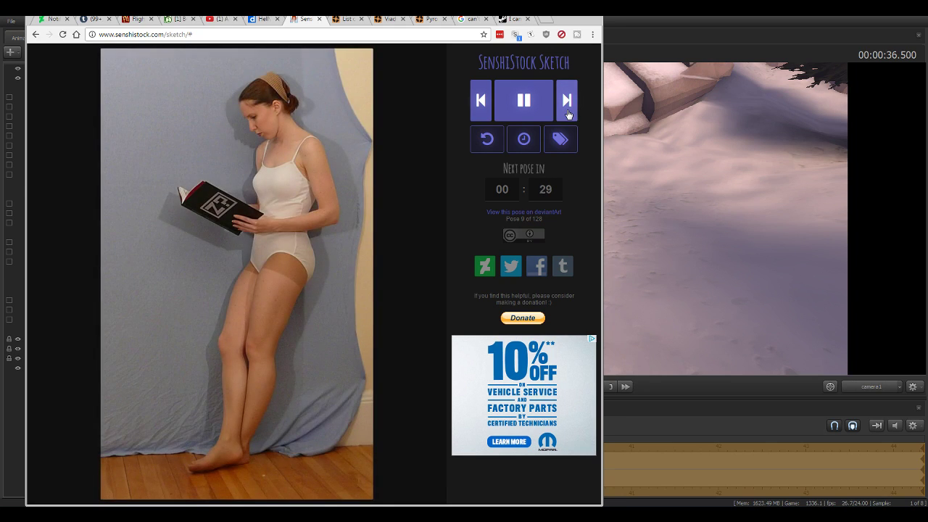
pyautogui.click(568, 115)
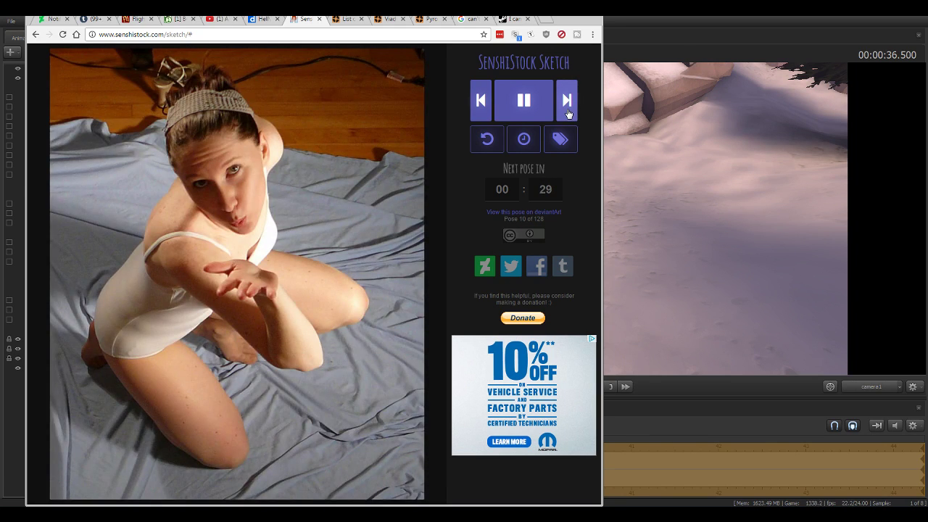
pyautogui.click(569, 114)
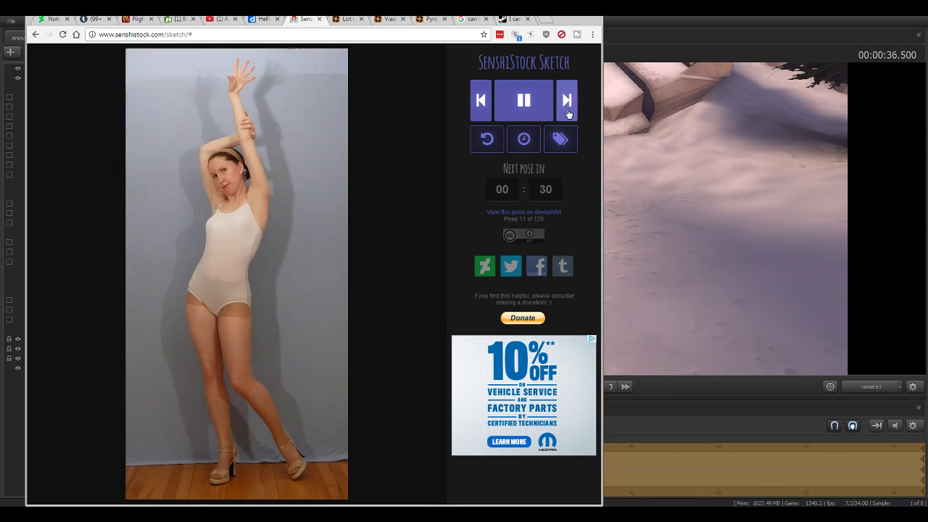
pyautogui.click(478, 104)
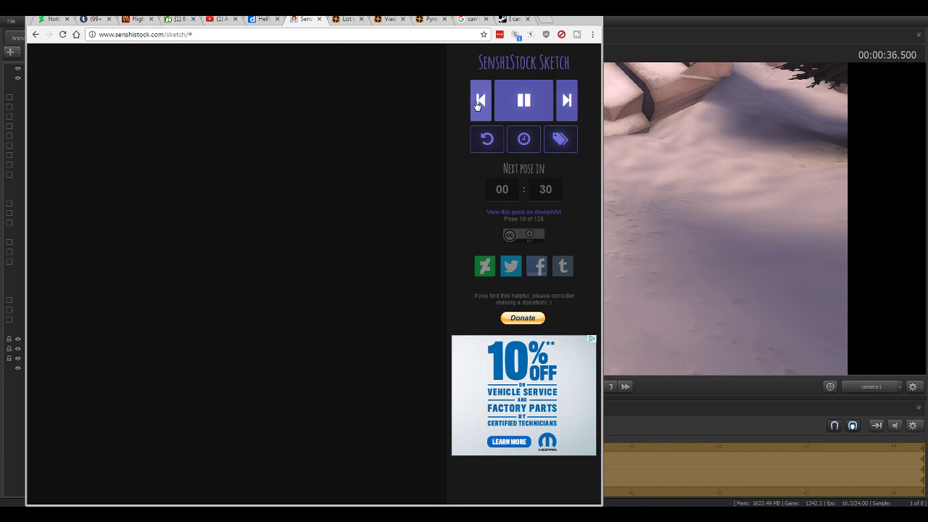
pyautogui.click(566, 105)
pyautogui.click(566, 105)
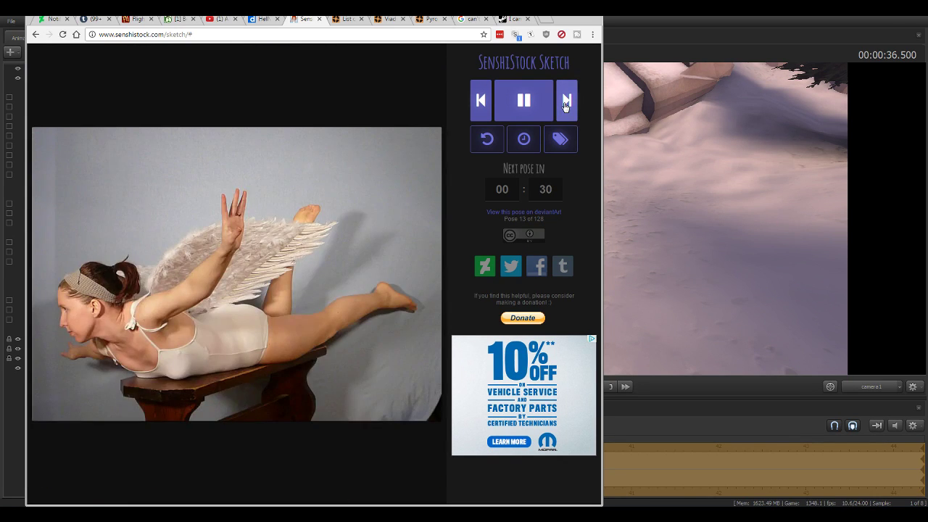
pyautogui.click(566, 105)
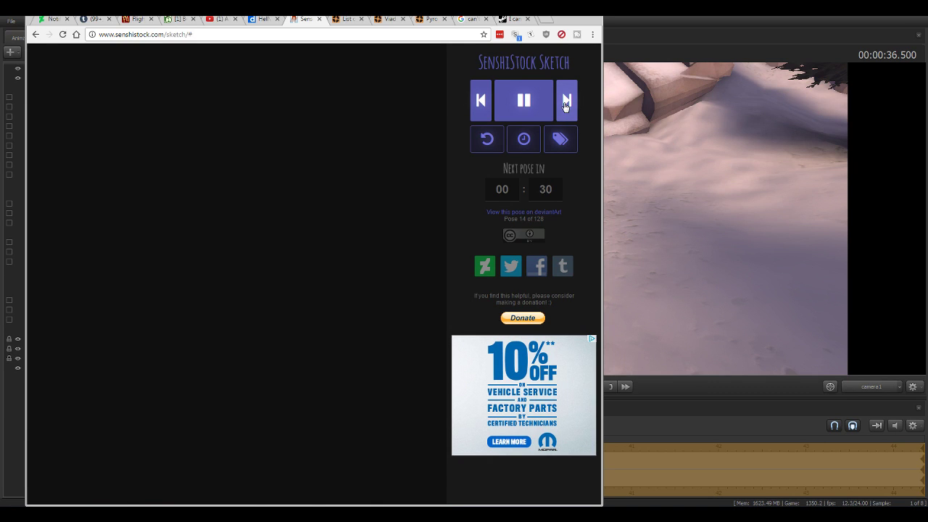
# Step back to pose 2, the rose-holding woman, pause the timer and return to SFM.
pyautogui.click(476, 110)
pyautogui.click(475, 110)
pyautogui.click(476, 110)
pyautogui.click(476, 110)
pyautogui.click(475, 110)
pyautogui.click(476, 110)
pyautogui.click(475, 110)
pyautogui.click(476, 110)
pyautogui.click(476, 110)
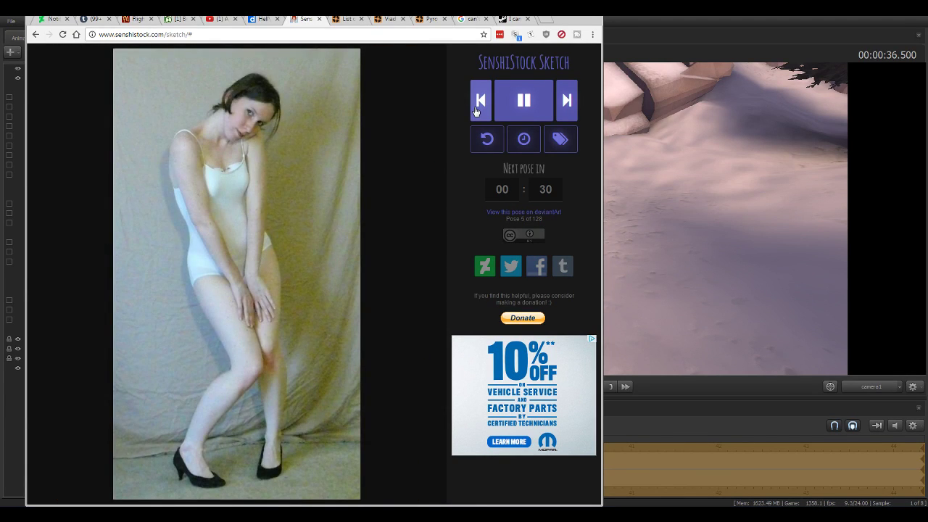
pyautogui.click(475, 110)
pyautogui.click(476, 110)
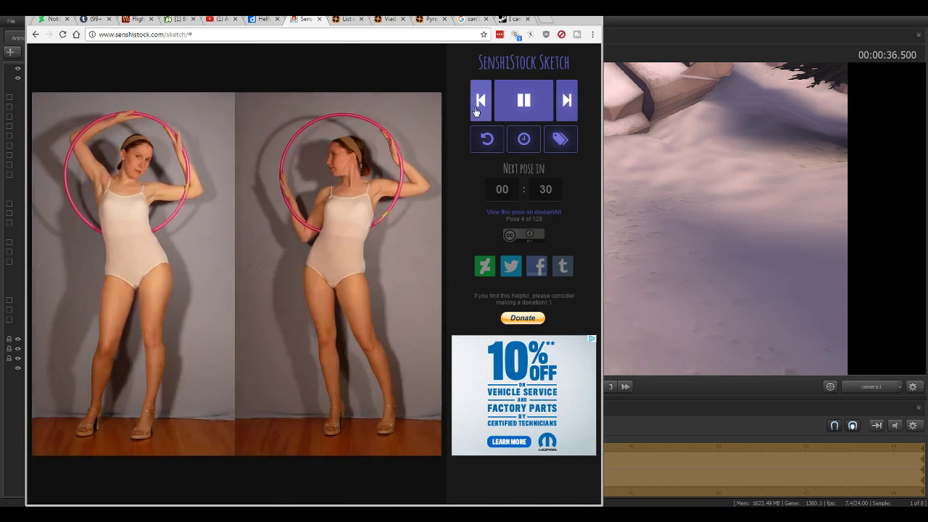
pyautogui.click(476, 111)
pyautogui.click(476, 110)
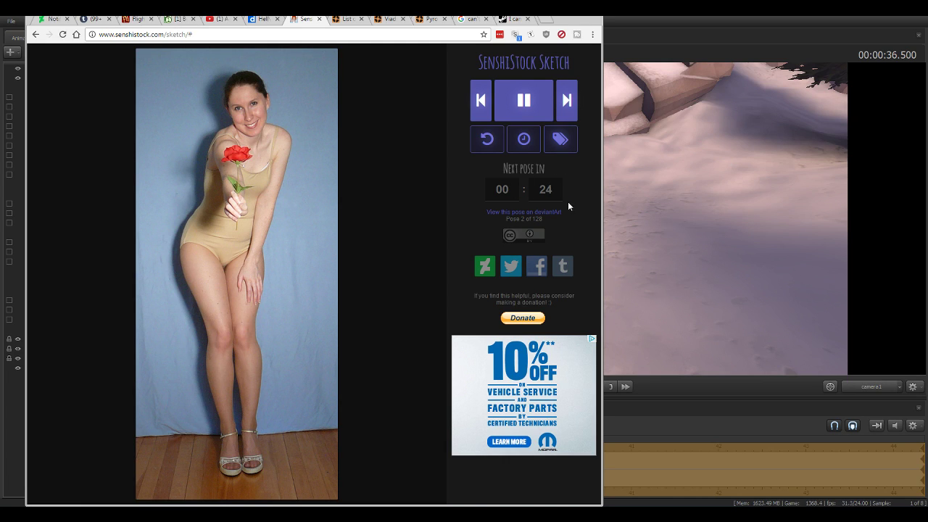
pyautogui.click(527, 107)
pyautogui.click(667, 219)
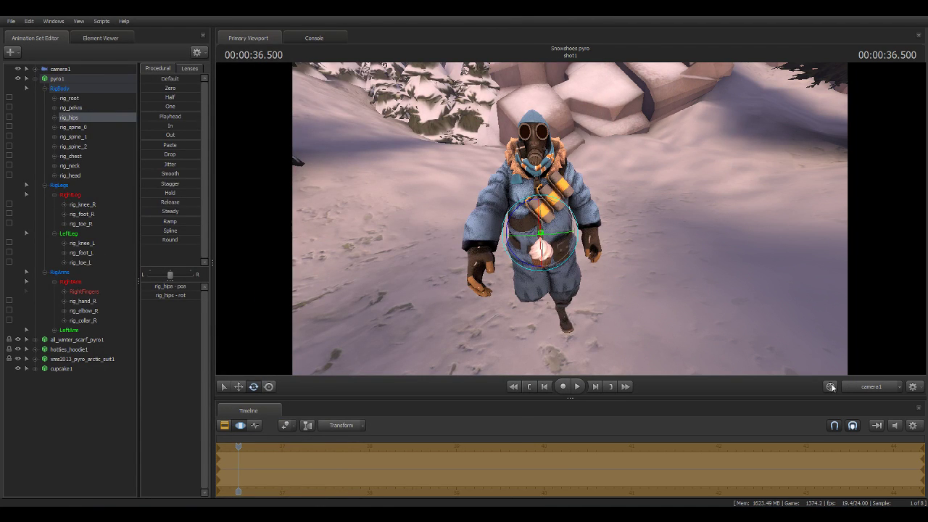
# Switch to the Work Camera and select rig_knee_R, rig_foot_L, rig_knee_L, then rig_foot_R.
pyautogui.click(880, 386)
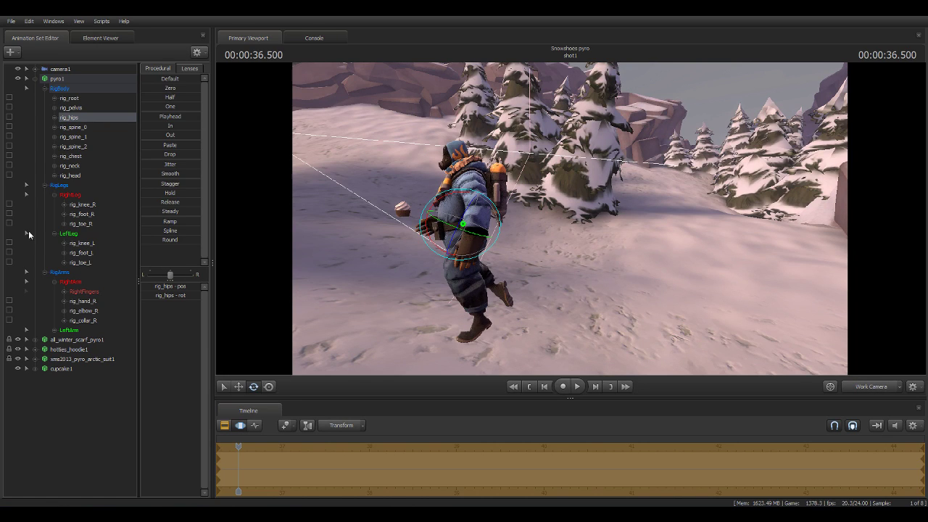
pyautogui.click(79, 206)
pyautogui.click(79, 254)
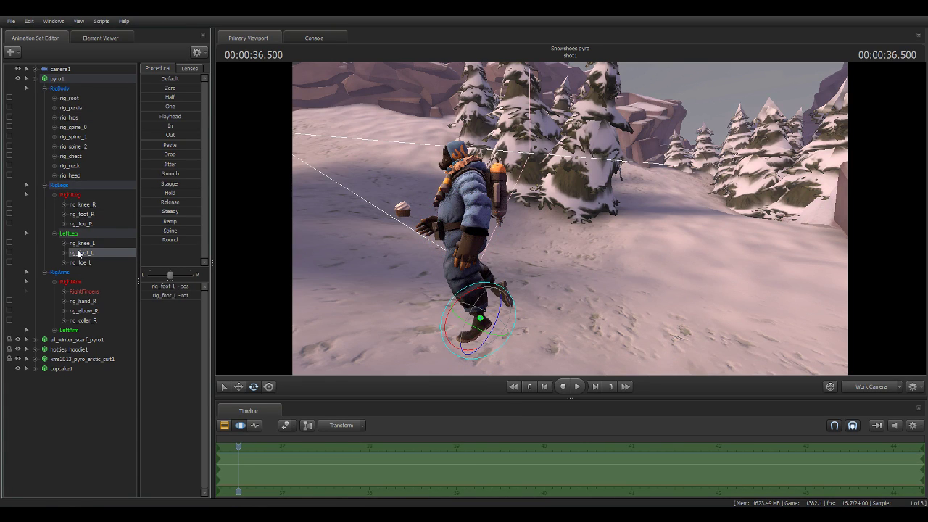
pyautogui.click(79, 243)
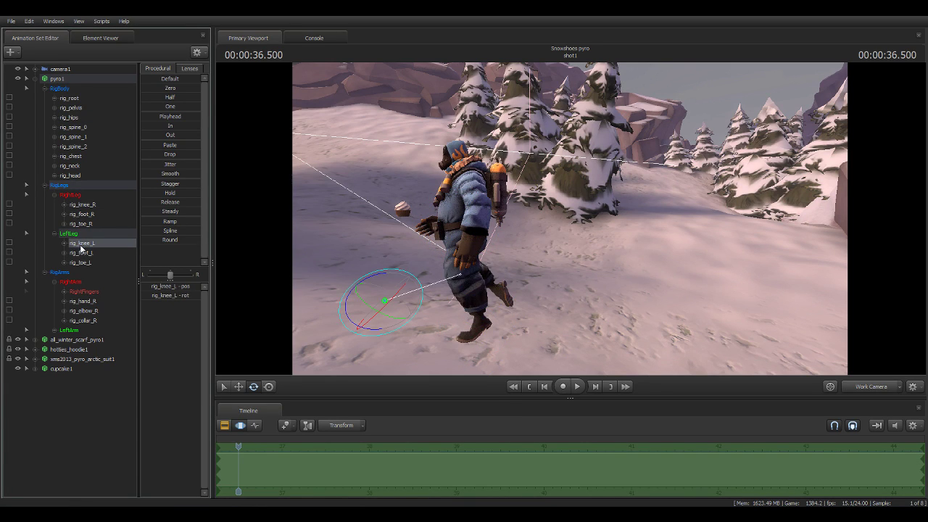
pyautogui.click(83, 253)
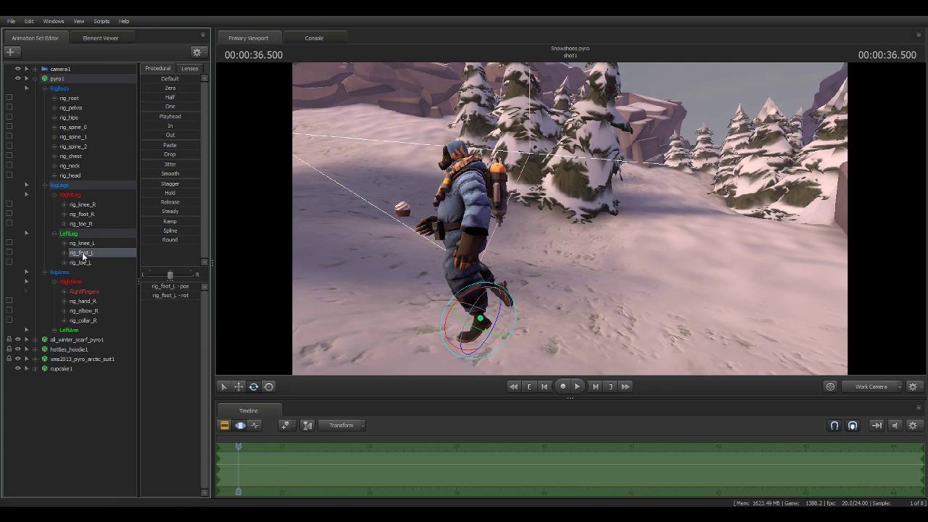
pyautogui.click(79, 215)
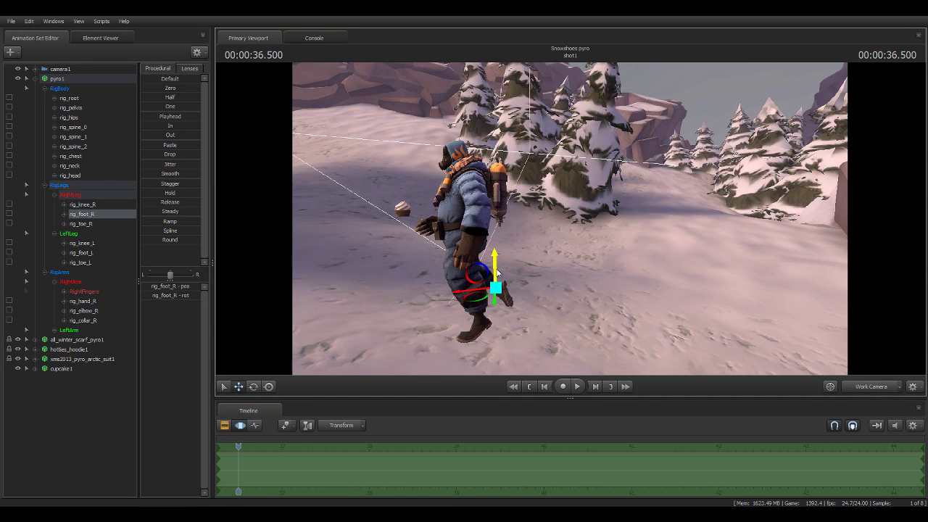
# Lower the raised right foot onto the snow and rotate it to a new angle.
pyautogui.moveTo(492, 289); pyautogui.dragTo(497, 333)
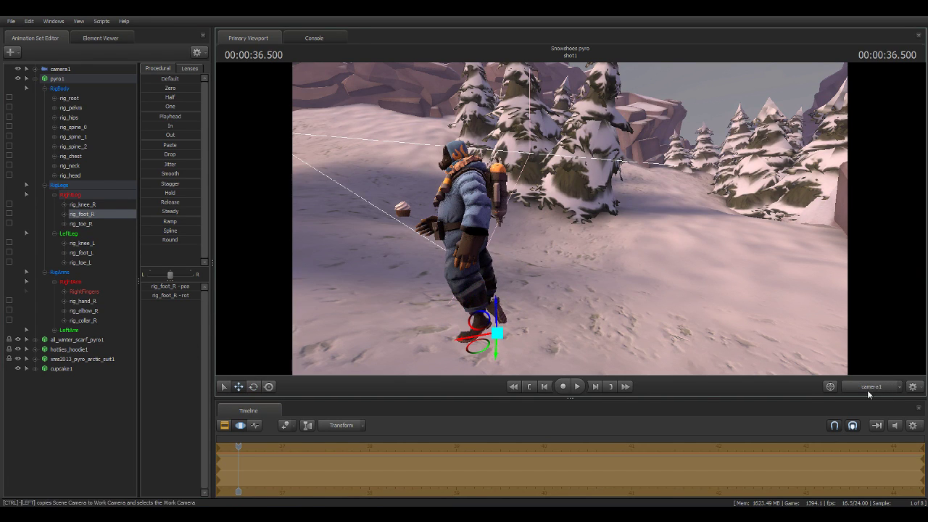
pyautogui.click(868, 388)
pyautogui.moveTo(532, 341); pyautogui.dragTo(541, 370)
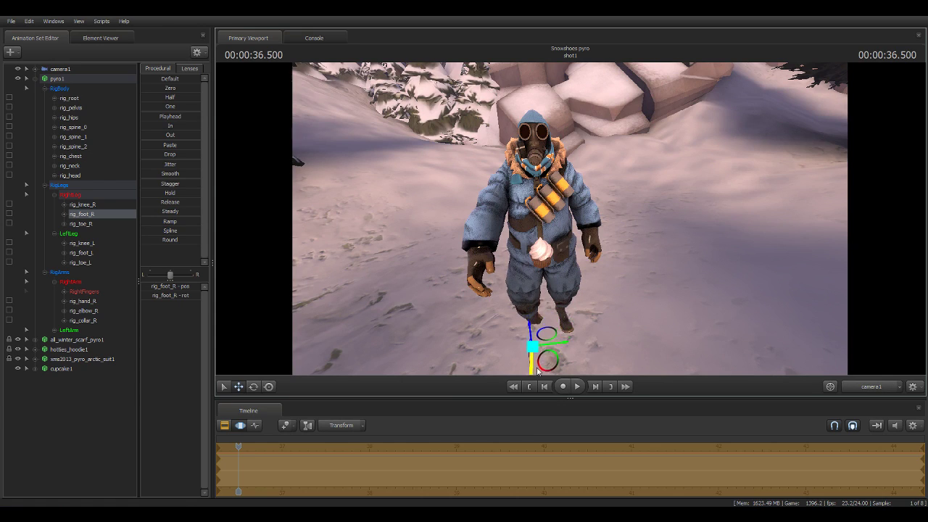
pyautogui.click(253, 386)
pyautogui.moveTo(527, 349); pyautogui.dragTo(536, 319)
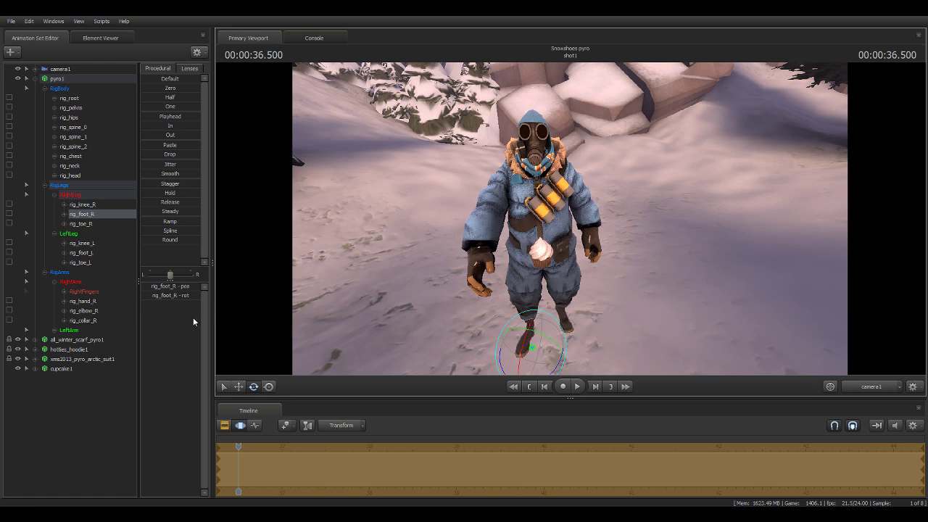
# Shift rig_foot_R sideways and twist it slightly into a planted step.
pyautogui.click(82, 224)
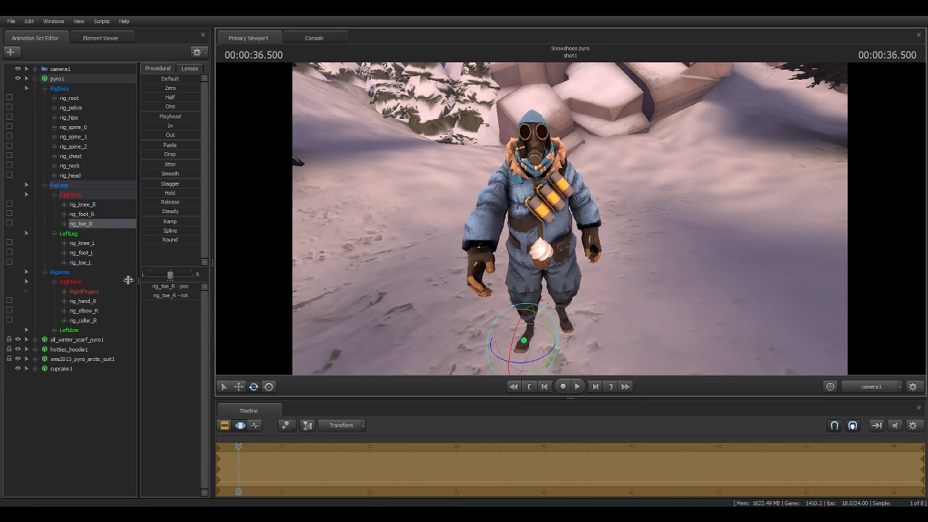
pyautogui.click(82, 214)
pyautogui.click(240, 386)
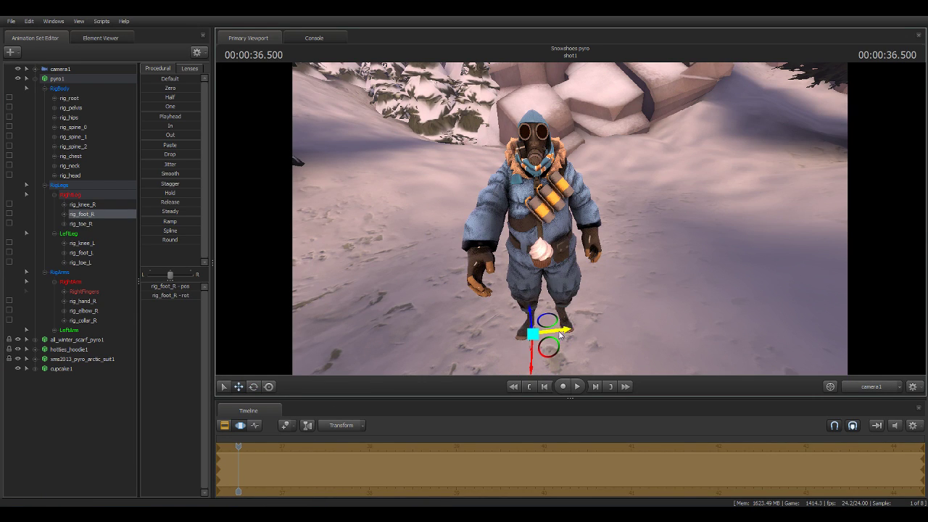
pyautogui.moveTo(562, 330); pyautogui.dragTo(576, 329)
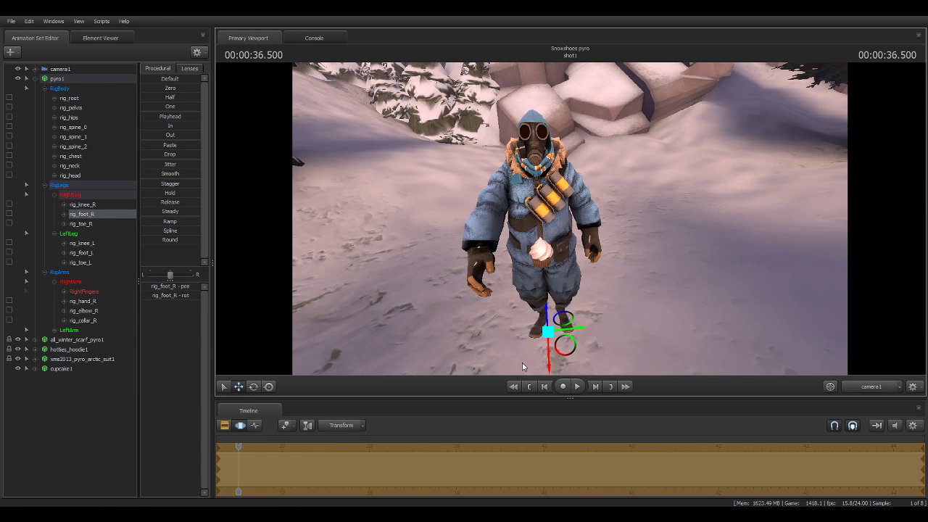
pyautogui.click(254, 387)
pyautogui.moveTo(546, 327); pyautogui.dragTo(548, 347)
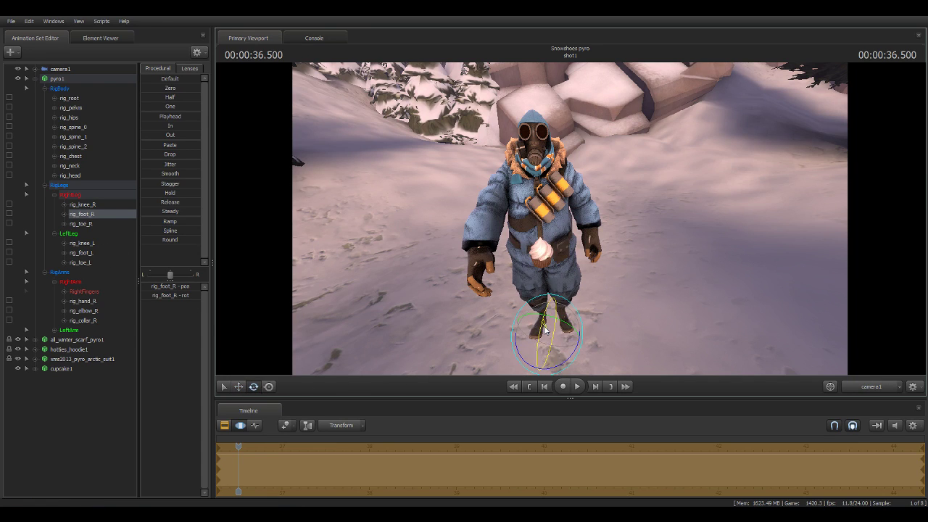
# Check the planted foot from the Work Camera and camera1, orbiting around the pyro.
pyautogui.click(870, 385)
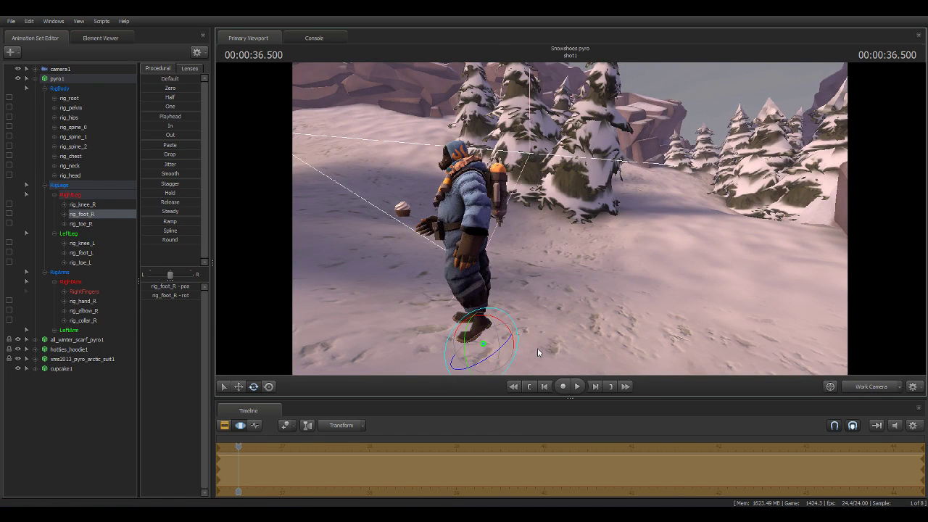
pyautogui.rightClick(577, 327)
pyautogui.click(535, 264)
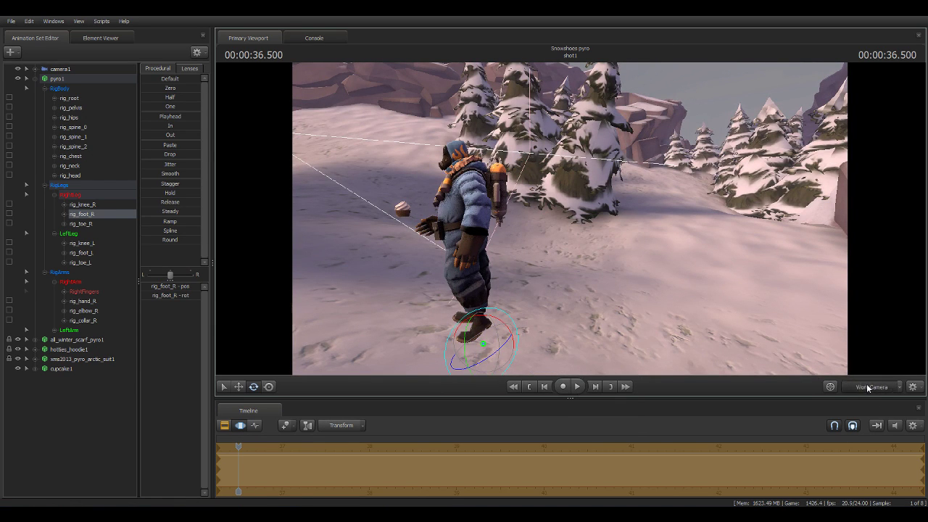
pyautogui.click(868, 386)
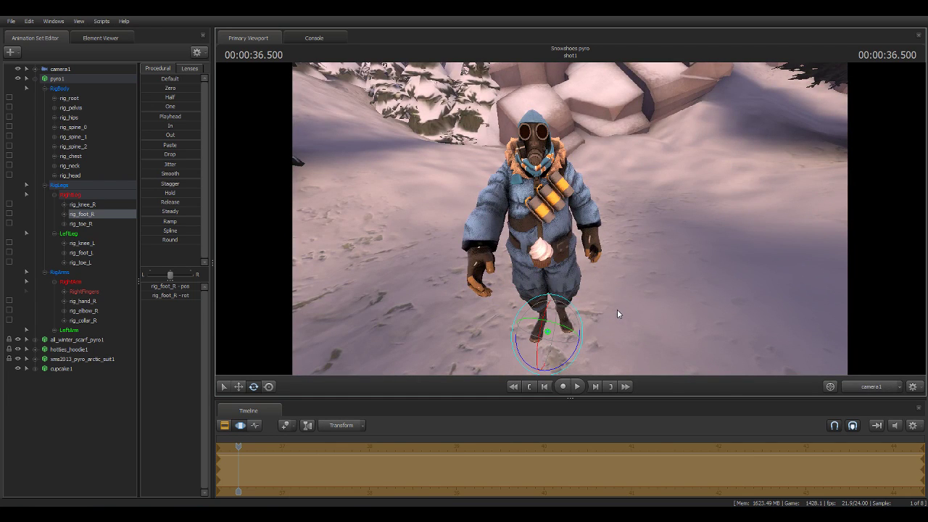
pyautogui.click(870, 385)
pyautogui.moveTo(570, 218); pyautogui.dragTo(493, 225)
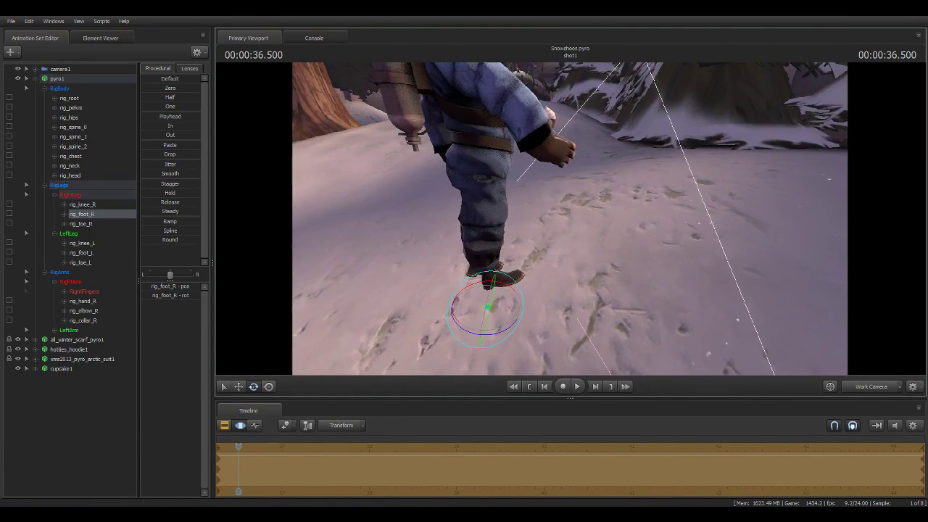
# From behind the legs, shift the right foot left and lift it off the snow.
pyautogui.moveTo(493, 225); pyautogui.dragTo(570, 222)
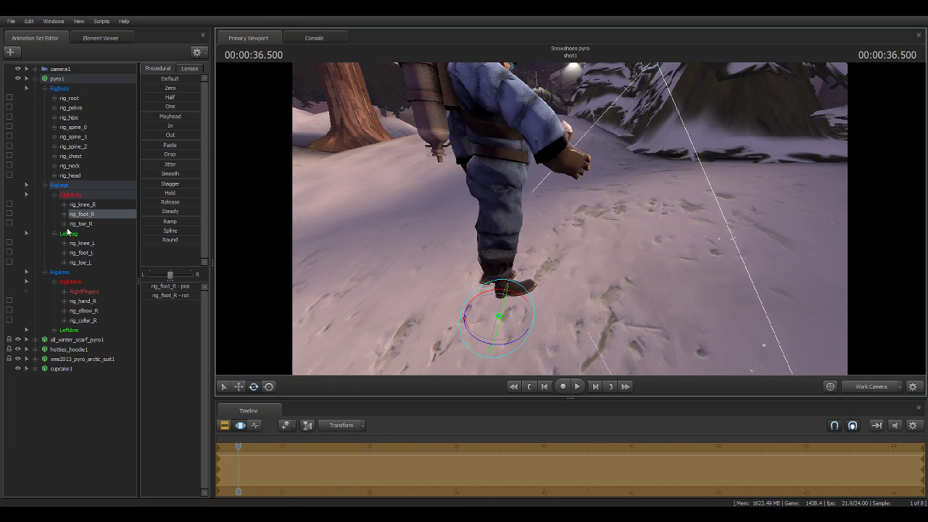
pyautogui.click(78, 254)
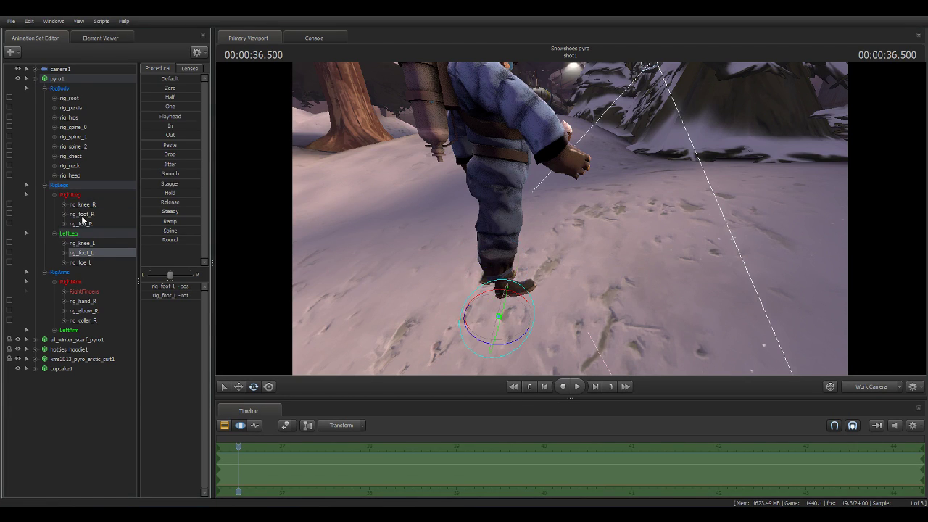
pyautogui.click(82, 220)
pyautogui.click(238, 386)
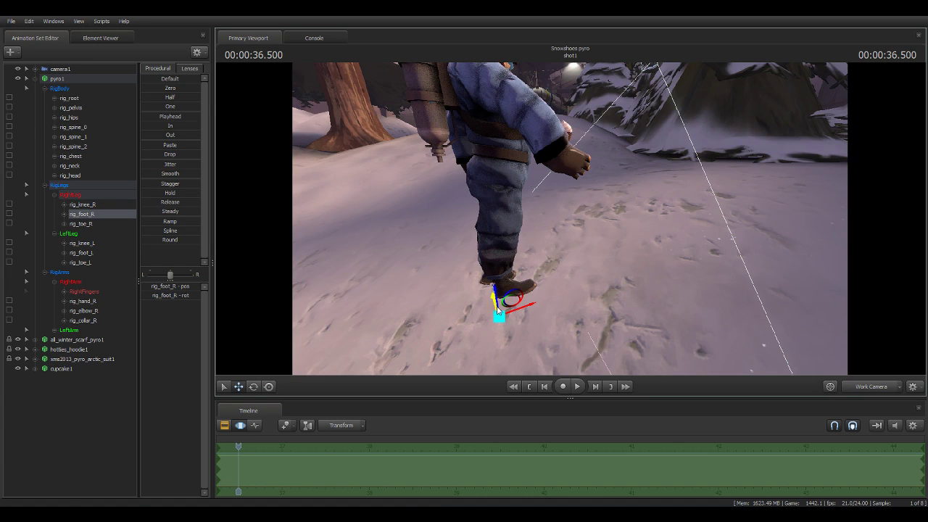
pyautogui.moveTo(497, 309); pyautogui.dragTo(476, 298)
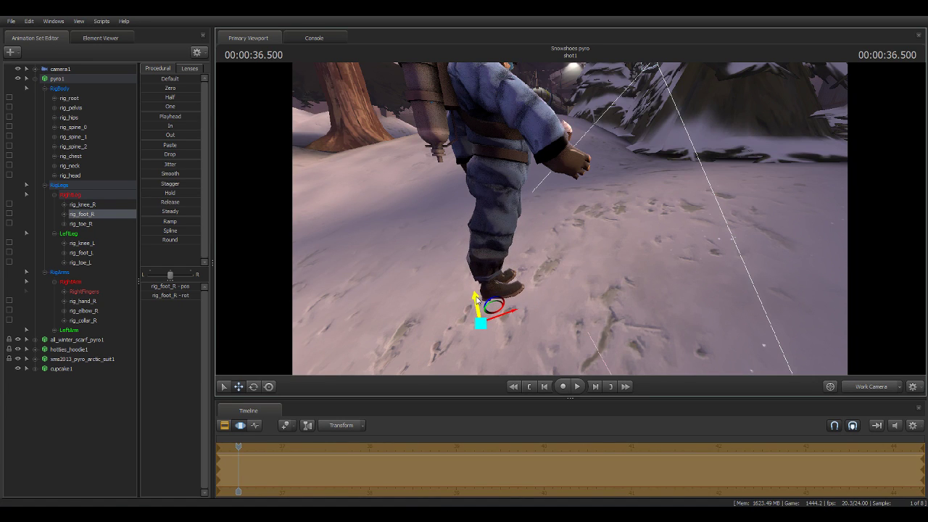
pyautogui.moveTo(476, 299)
pyautogui.mouseDown()
pyautogui.moveTo(512, 207)
pyautogui.moveTo(492, 268)
pyautogui.mouseUp()
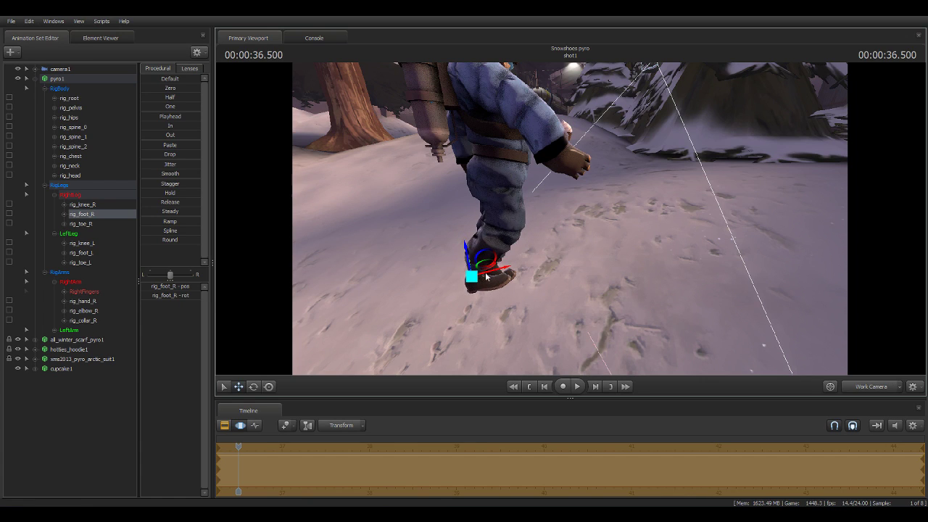
# Angle the lifted right foot and move it up and to the right.
pyautogui.click(253, 386)
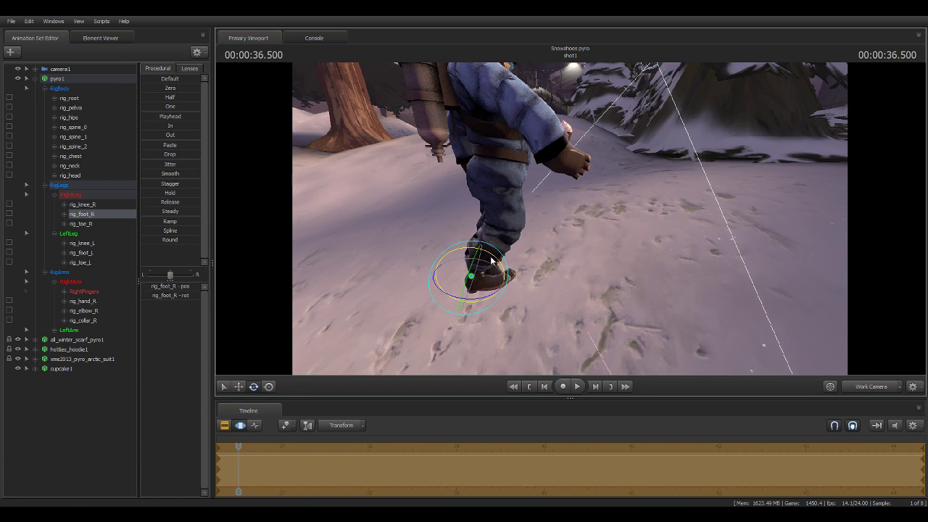
pyautogui.moveTo(497, 261); pyautogui.dragTo(467, 286)
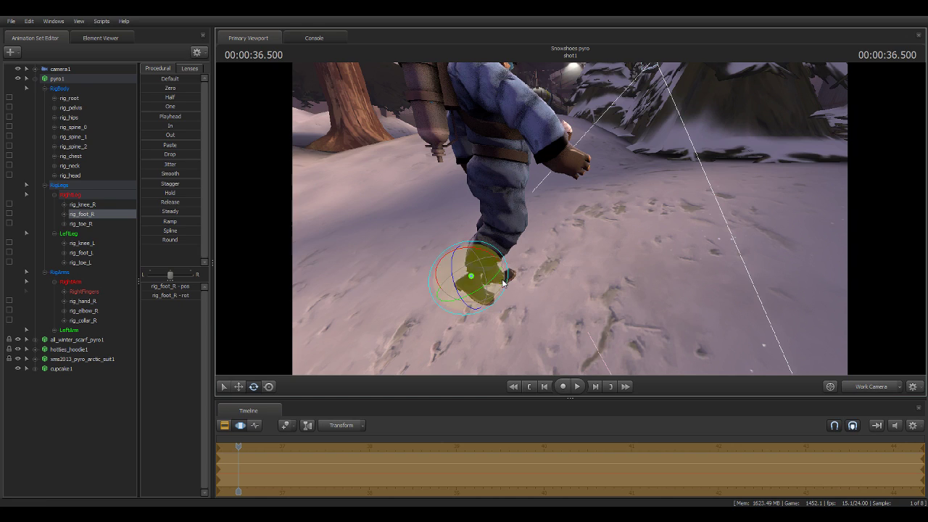
pyautogui.click(238, 386)
pyautogui.moveTo(500, 273); pyautogui.dragTo(528, 264)
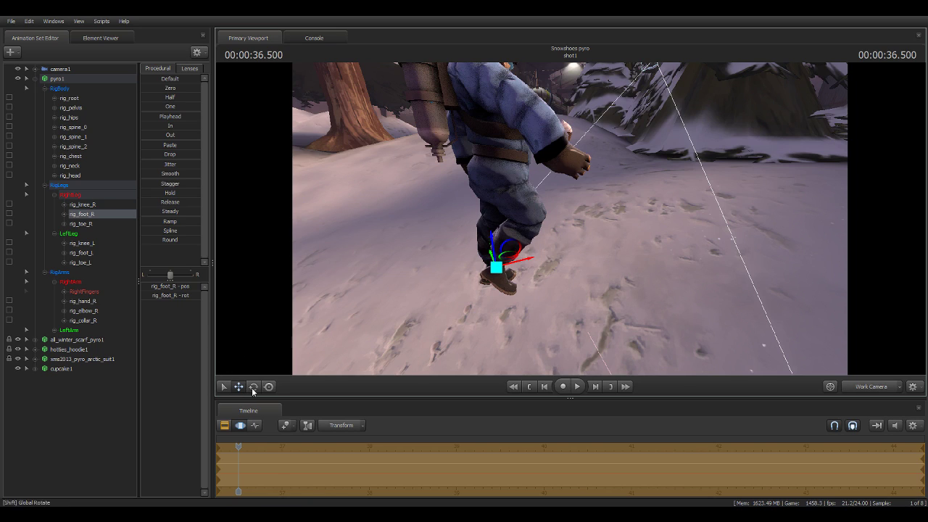
# Bend the right toe with rig_toe_R and return to the camera1 view.
pyautogui.click(81, 223)
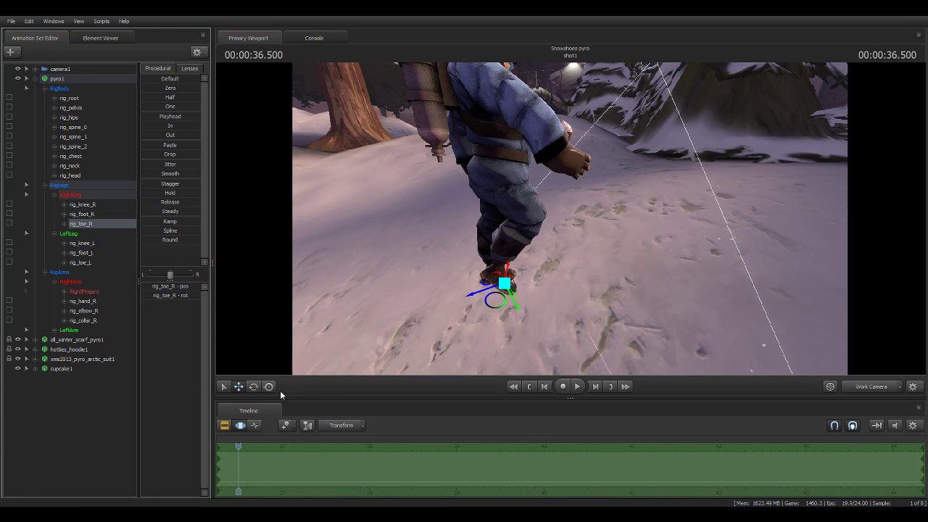
pyautogui.click(254, 386)
pyautogui.moveTo(480, 270); pyautogui.dragTo(465, 275)
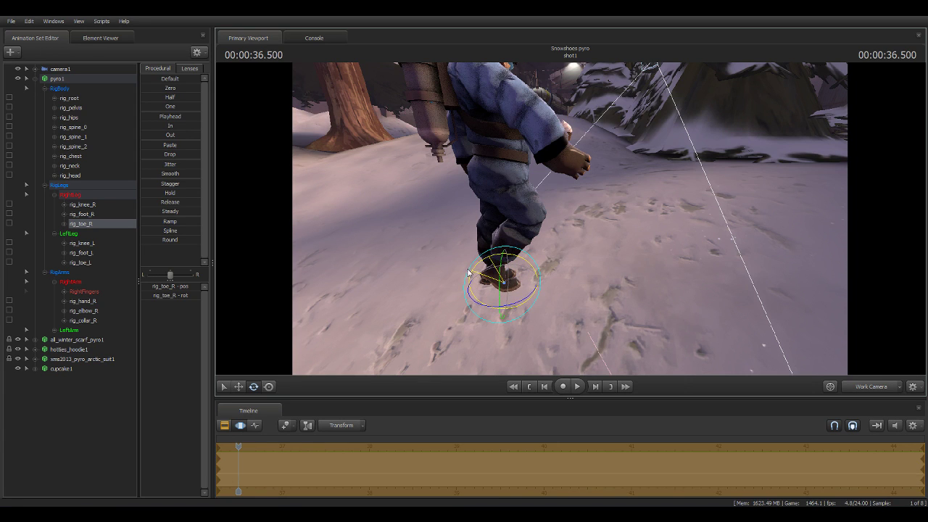
pyautogui.click(869, 386)
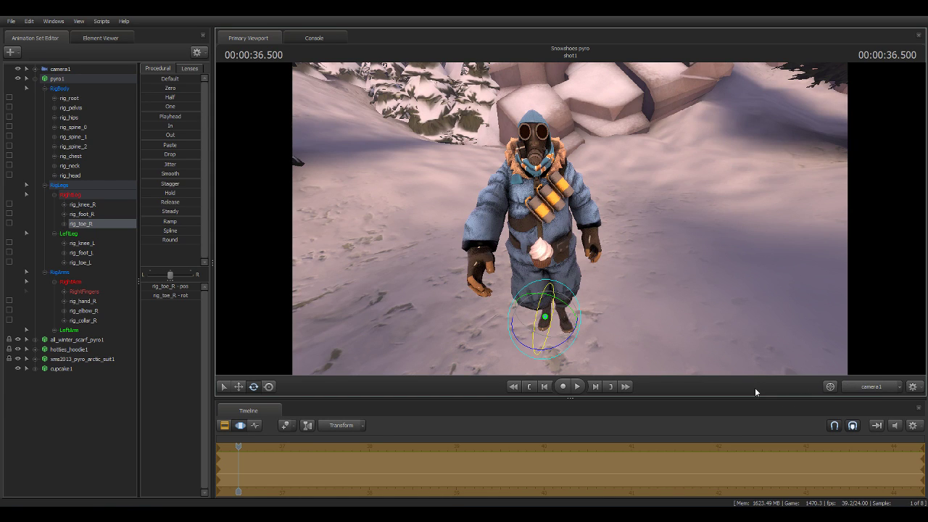
# Check the pose reference, then collapse RigLegs and select rig_hand_R under RigArms.
pyautogui.hotkey('alt', 'Tab')
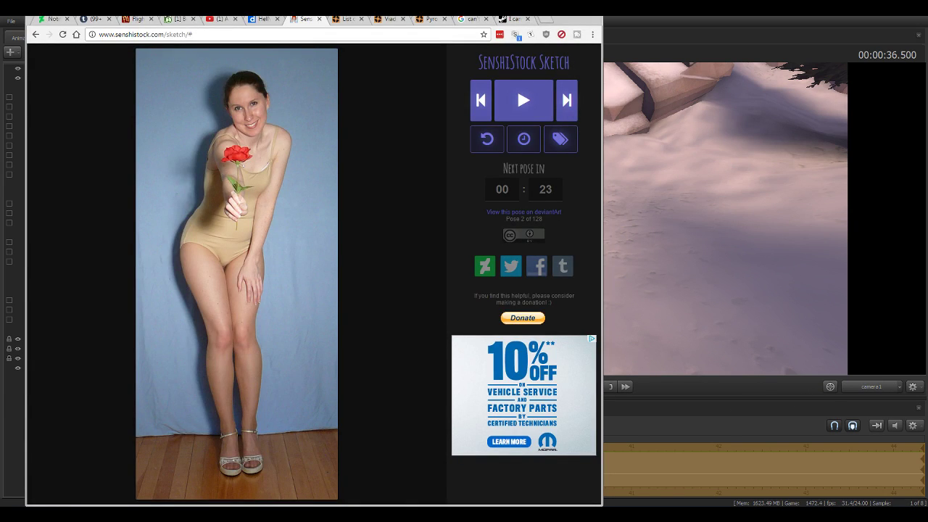
pyautogui.hotkey('alt', 'Tab')
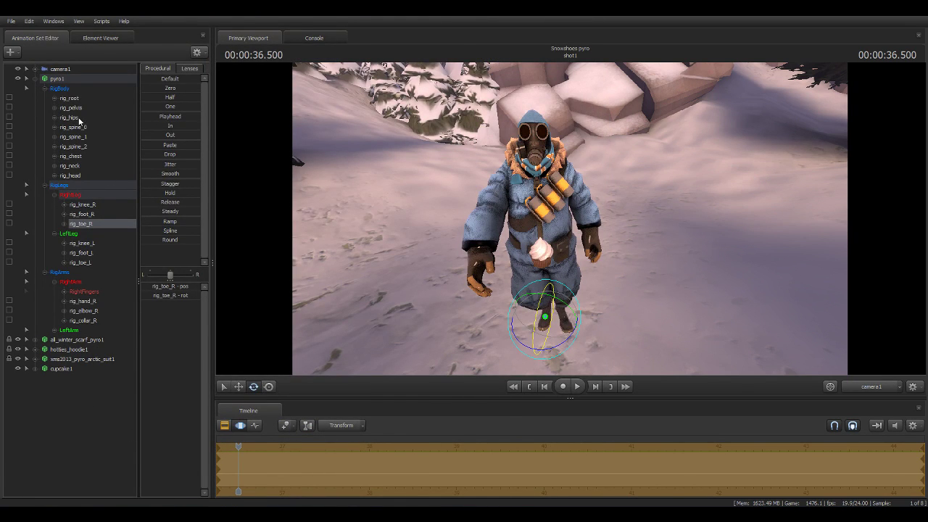
pyautogui.click(45, 185)
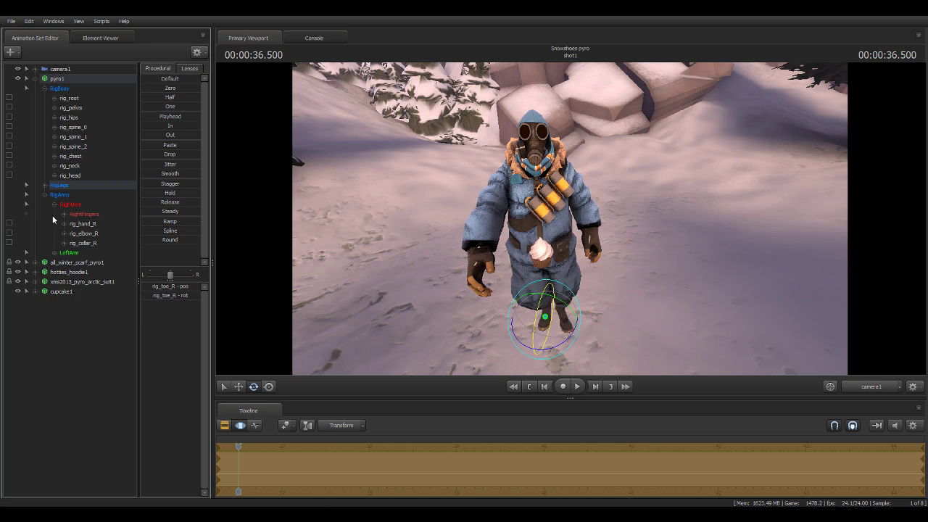
pyautogui.click(55, 251)
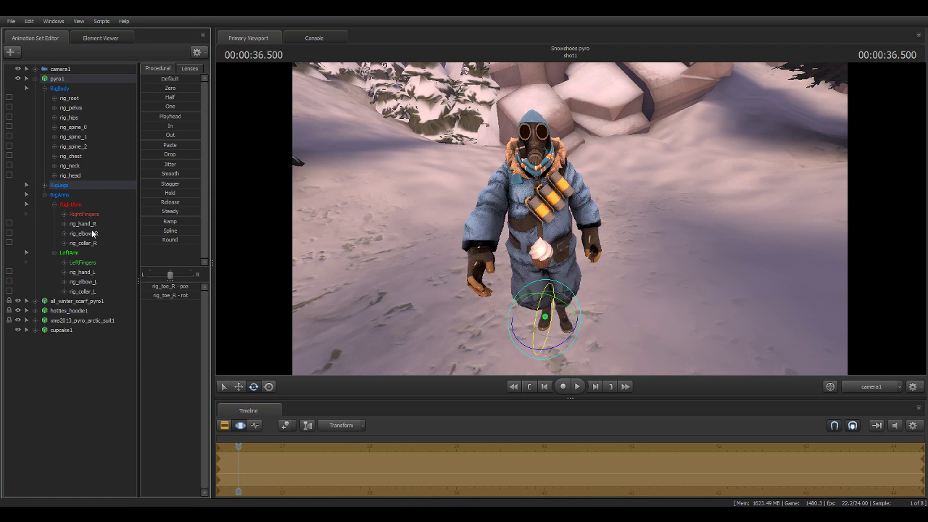
pyautogui.click(92, 233)
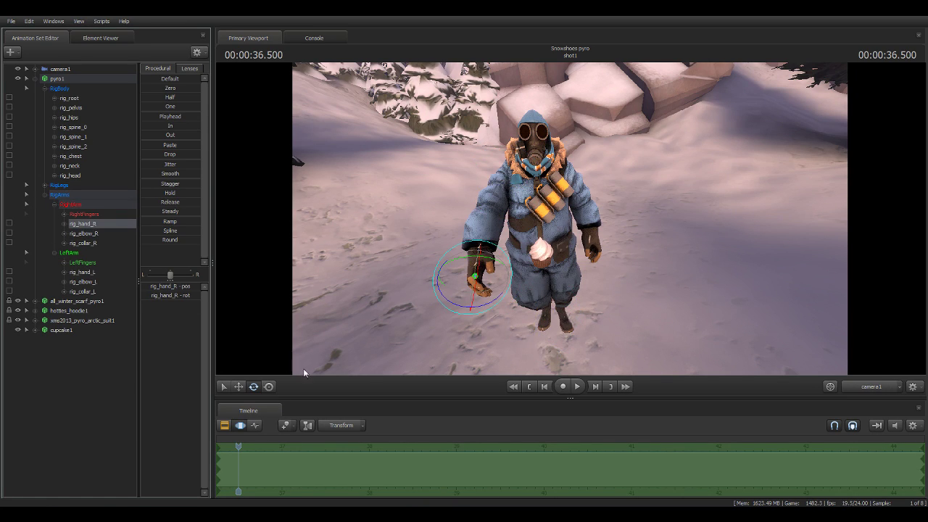
# Raise the right hand toward the cupcake, nudge it down, and compare with the reference.
pyautogui.click(238, 387)
pyautogui.moveTo(510, 276)
pyautogui.mouseDown()
pyautogui.moveTo(497, 267)
pyautogui.moveTo(489, 208)
pyautogui.mouseUp()
pyautogui.click(253, 386)
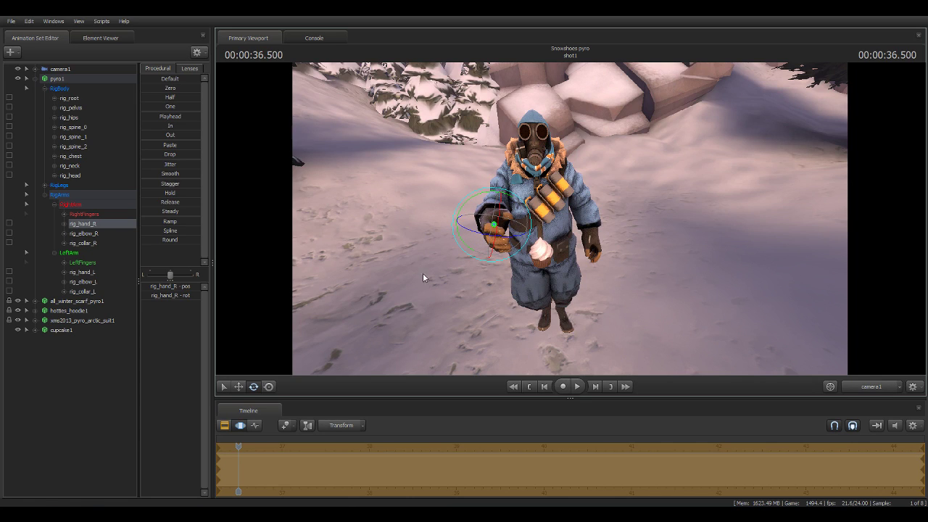
pyautogui.click(239, 387)
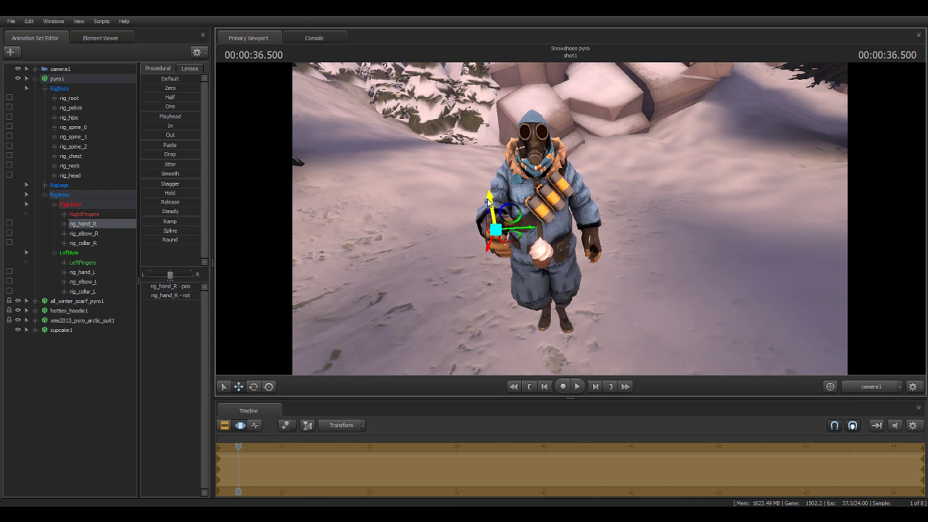
pyautogui.moveTo(491, 201); pyautogui.dragTo(491, 208)
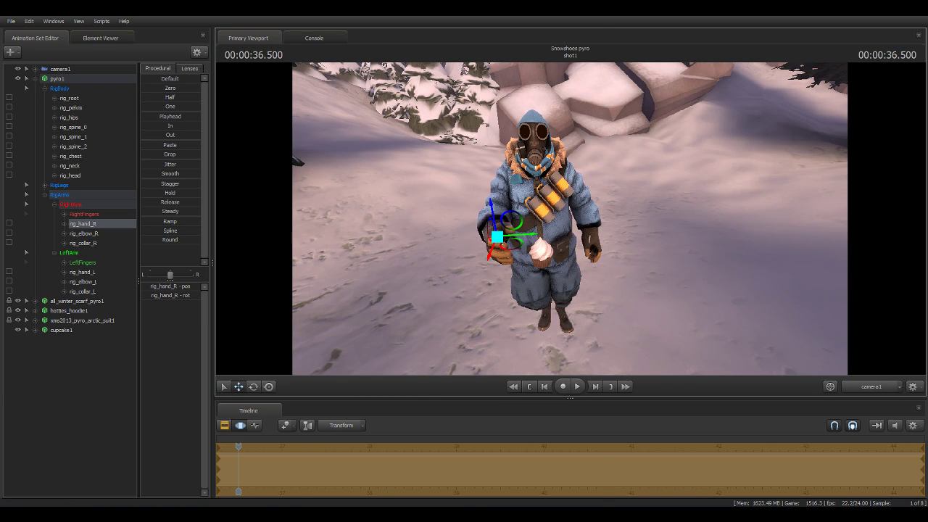
pyautogui.hotkey('alt', 'Tab')
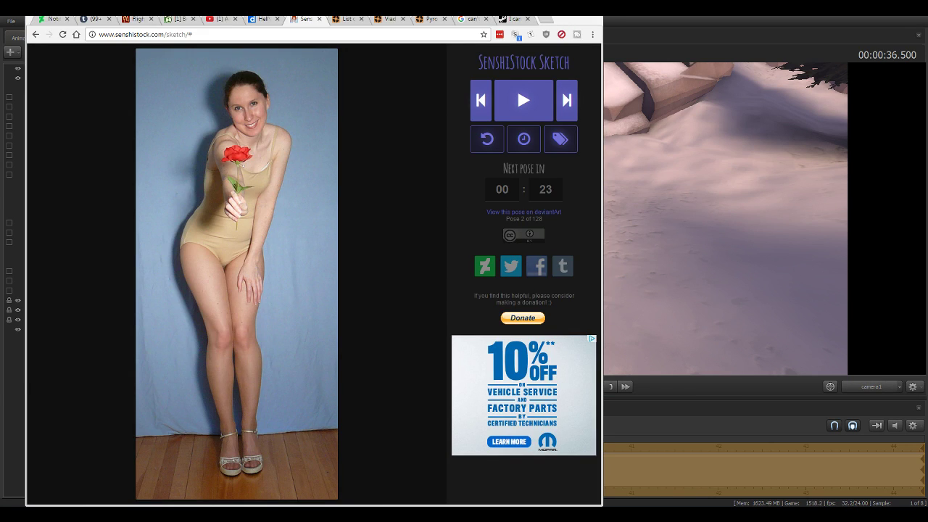
pyautogui.hotkey('alt', 'Tab')
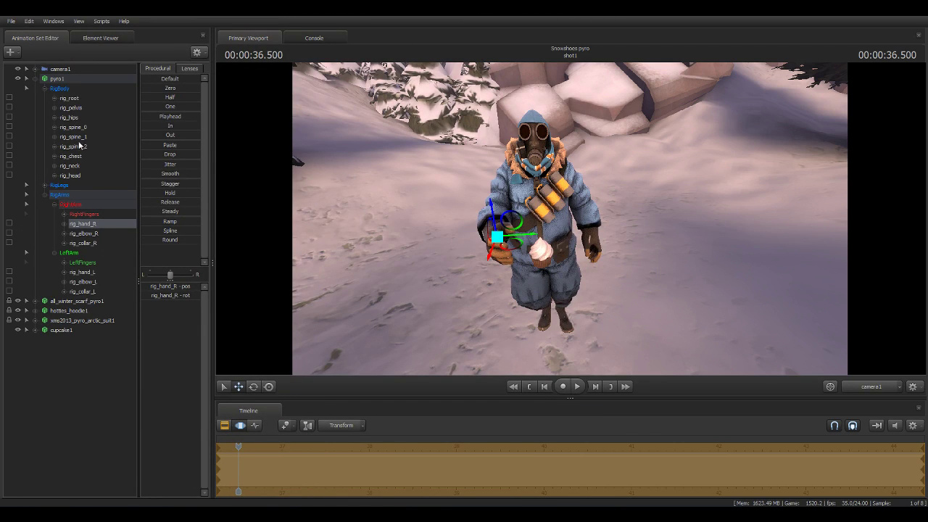
# Rotate rig_spine_0 slightly to turn the lower spine.
pyautogui.click(78, 128)
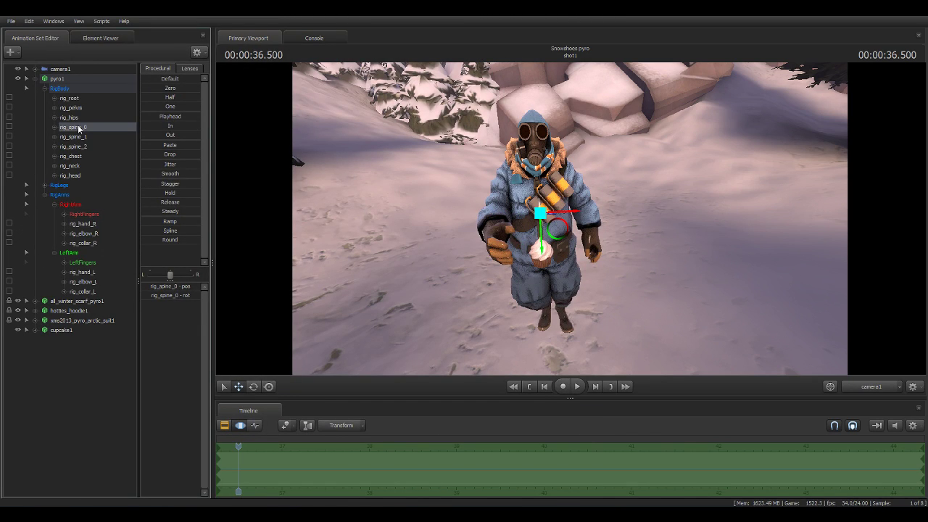
pyautogui.click(69, 117)
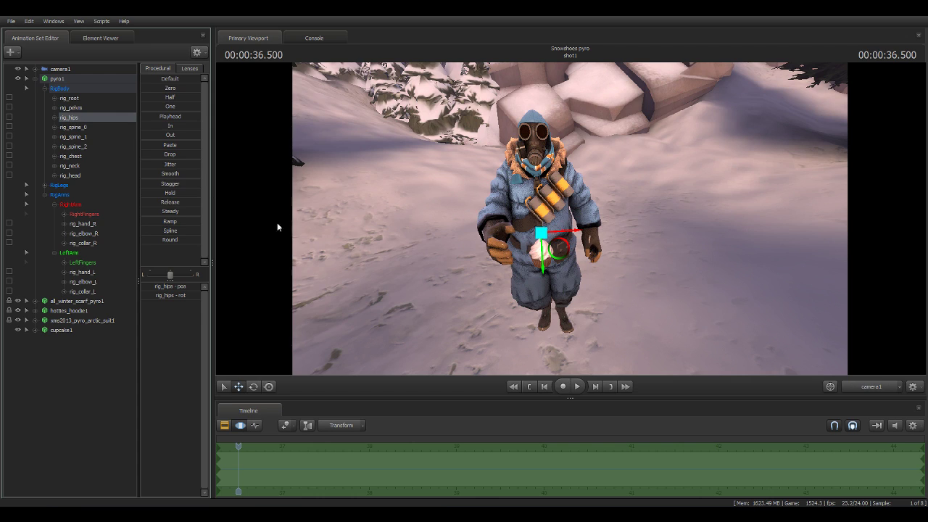
pyautogui.click(251, 387)
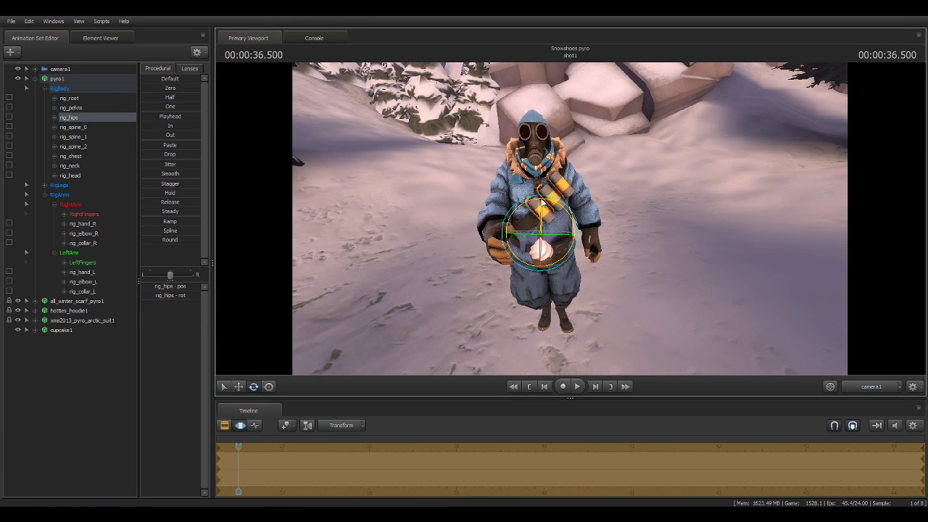
pyautogui.click(72, 127)
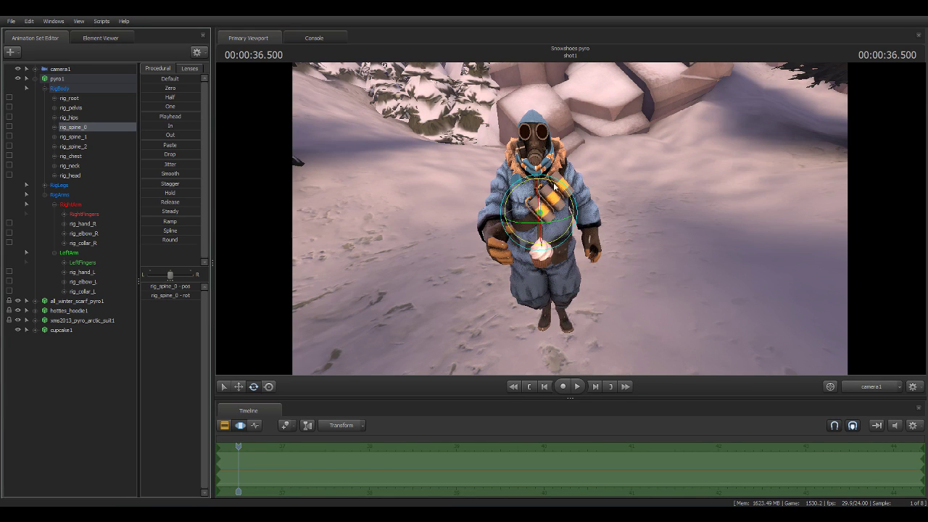
pyautogui.moveTo(553, 185); pyautogui.dragTo(536, 188)
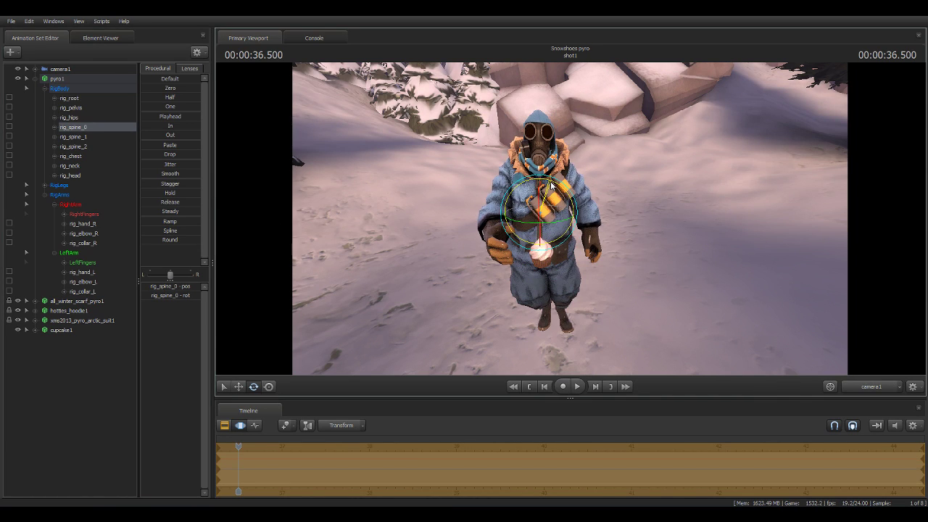
# Tilt the chest and head with rig_spine_1, then select rig_spine_2.
pyautogui.click(81, 137)
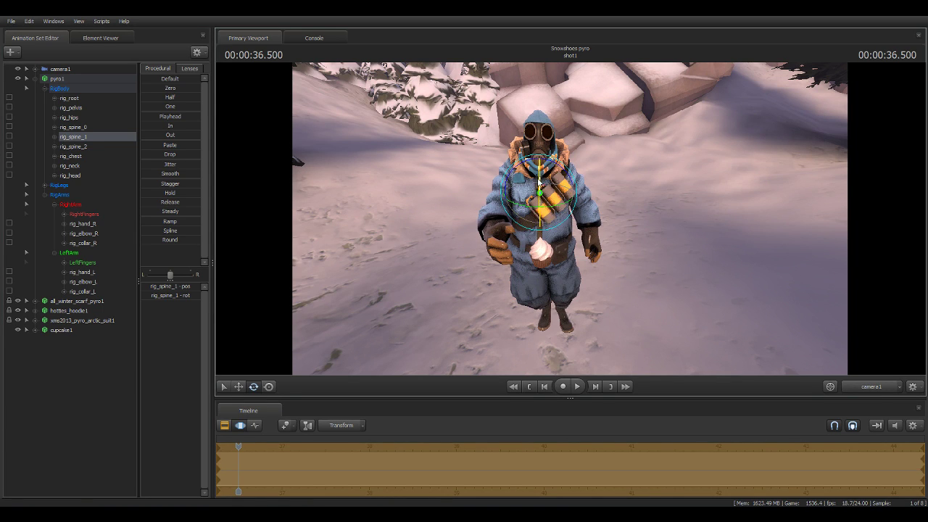
pyautogui.moveTo(540, 188); pyautogui.dragTo(547, 167)
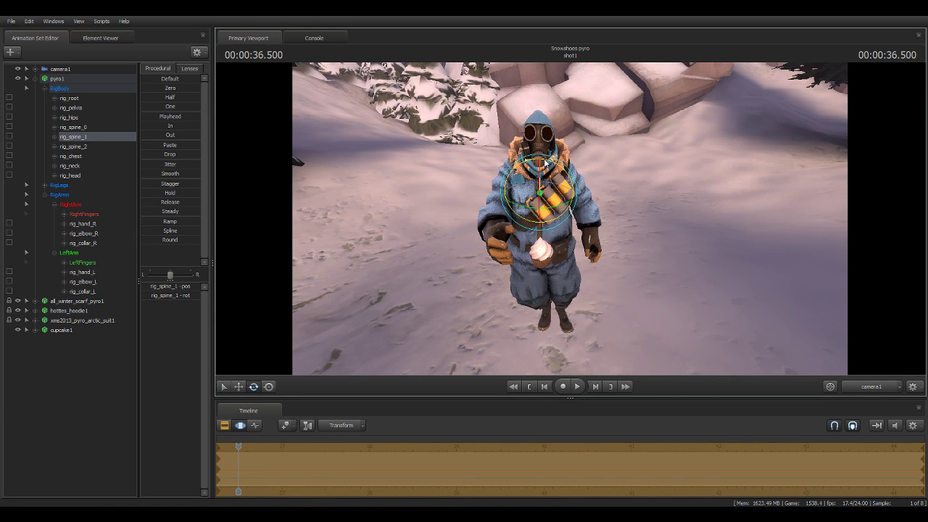
pyautogui.click(69, 147)
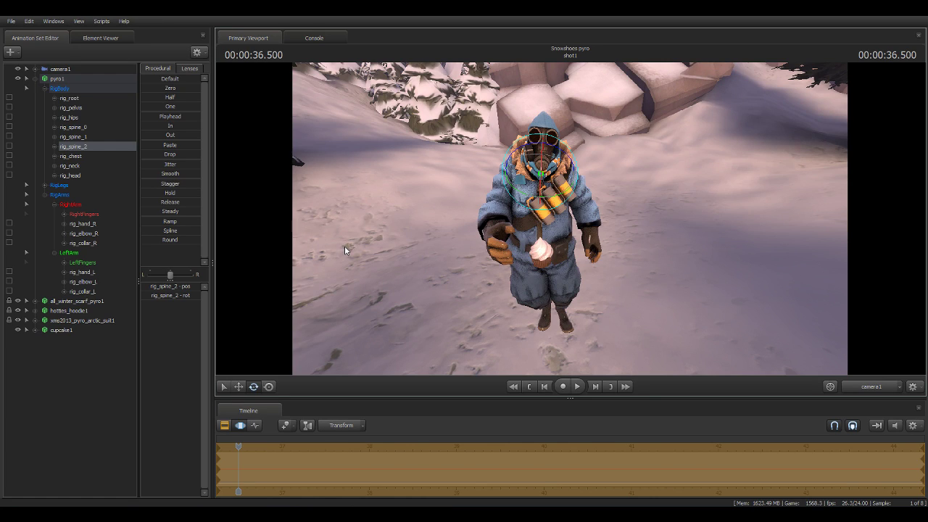
# Select rig_neck and rotate it to turn the Pyro's head to a new angle.
pyautogui.click(83, 127)
pyautogui.click(72, 118)
pyautogui.click(73, 108)
pyautogui.click(73, 100)
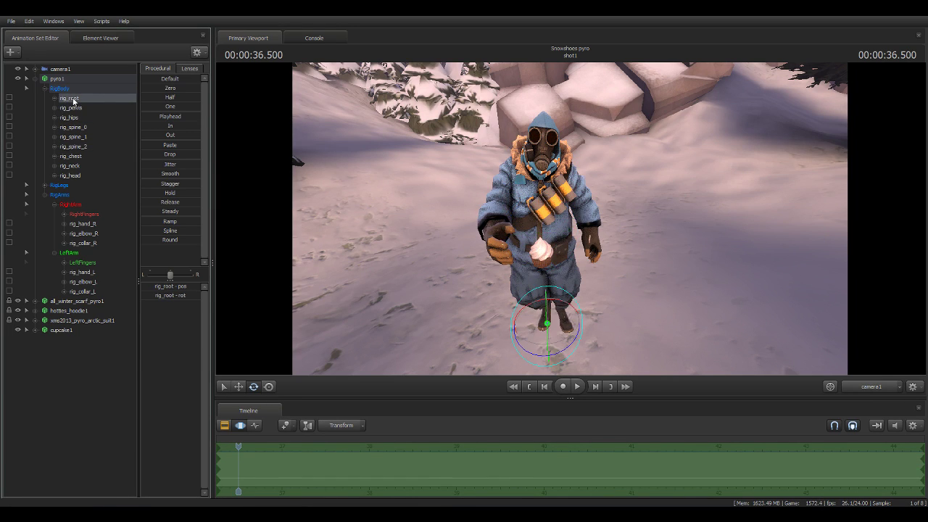
pyautogui.click(76, 166)
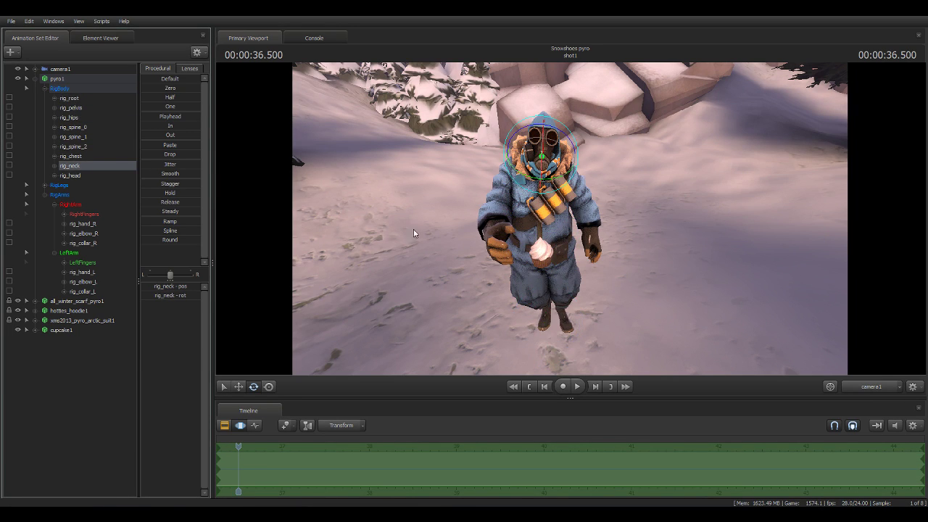
pyautogui.moveTo(545, 150); pyautogui.dragTo(545, 155)
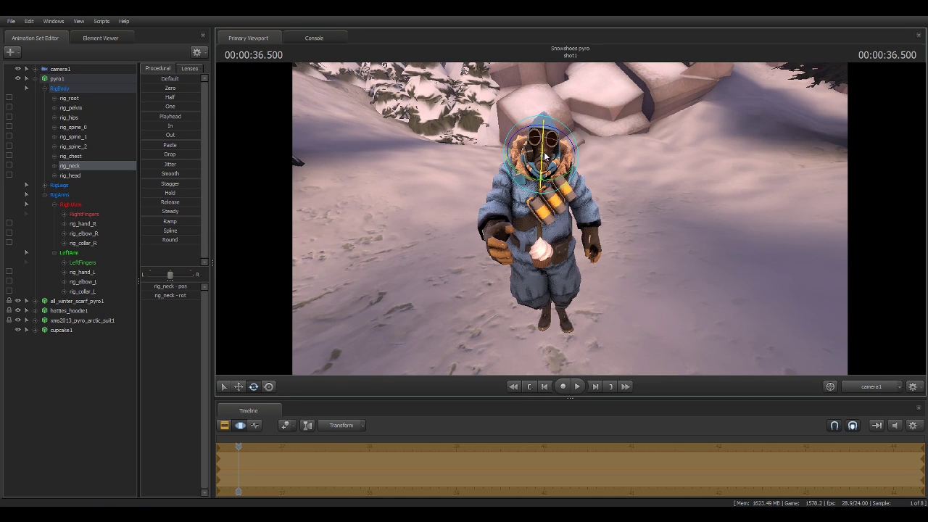
# Select rig_chest and rig_head, then compare the pose against the browser reference.
pyautogui.click(70, 157)
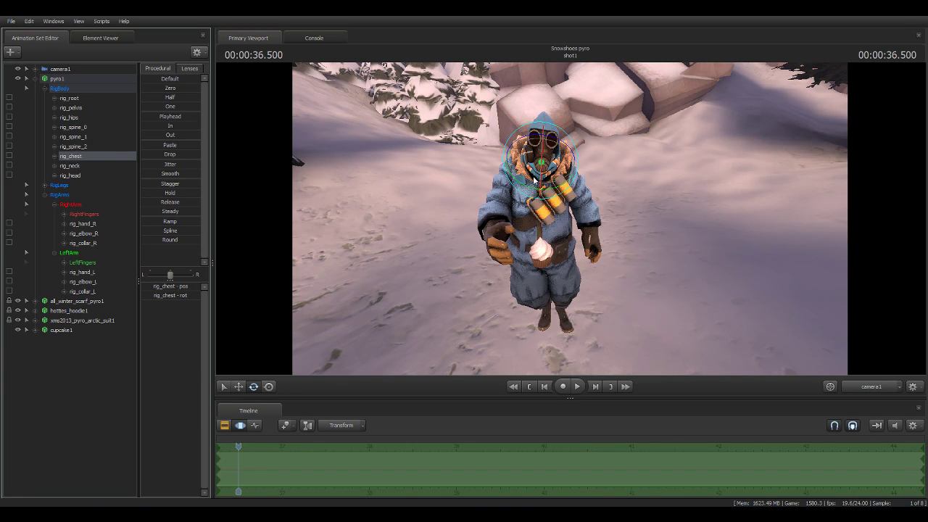
pyautogui.click(542, 178)
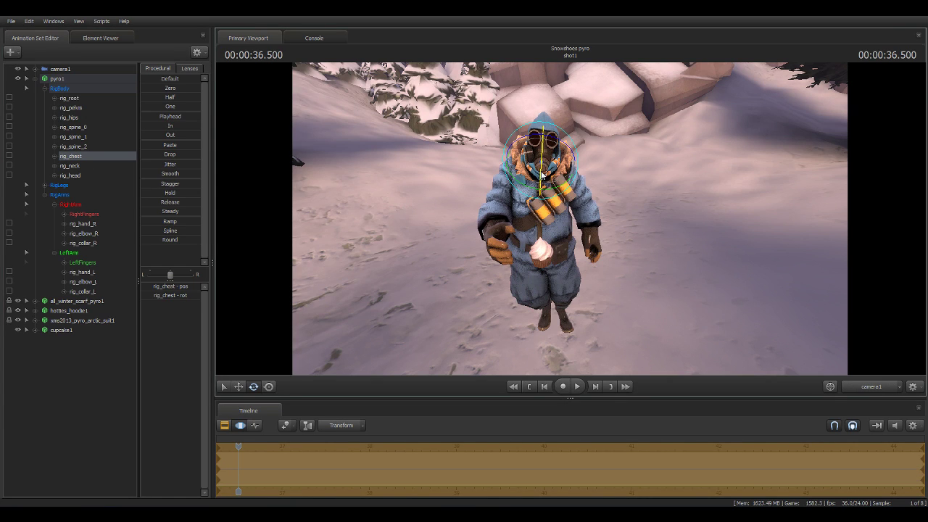
pyautogui.click(70, 175)
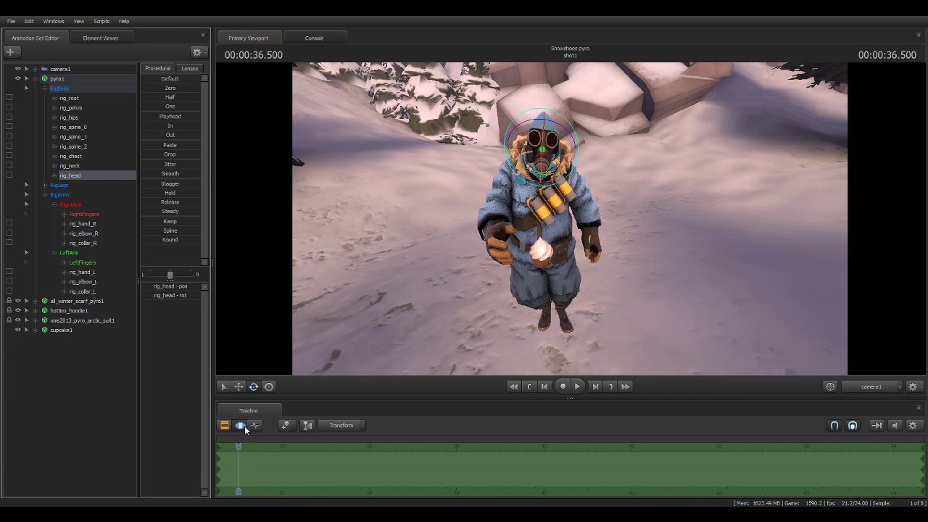
pyautogui.hotkey('alt', 'Tab')
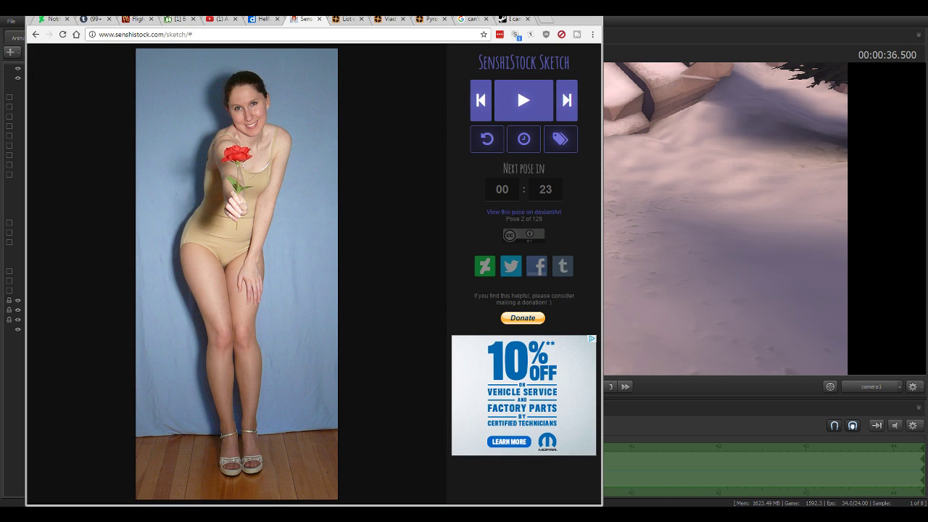
pyautogui.hotkey('alt', 'Tab')
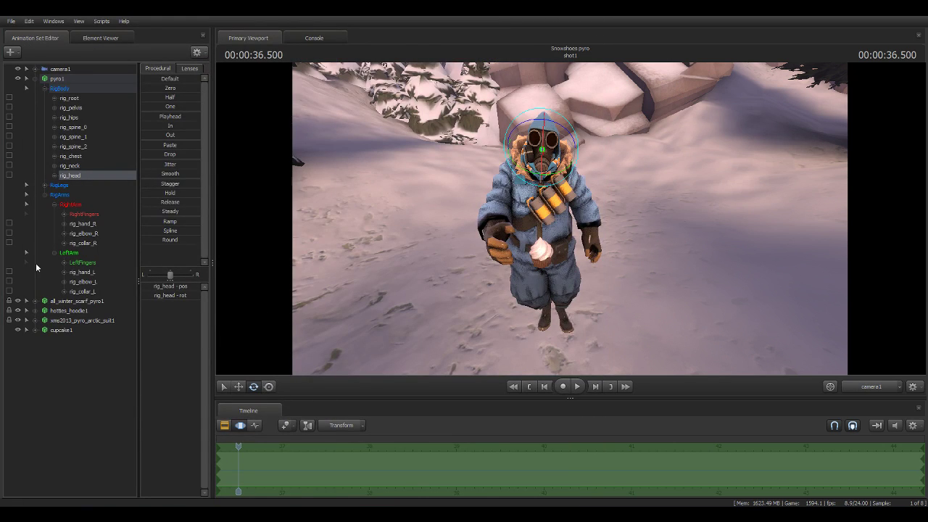
# Move rig_hand_R so the cupcake hand comes in toward the chest.
pyautogui.click(81, 225)
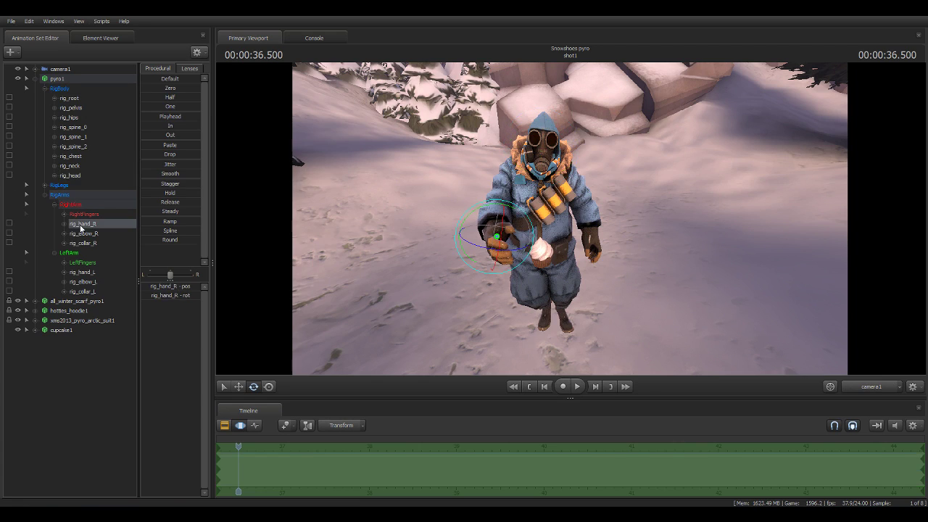
pyautogui.click(239, 386)
pyautogui.moveTo(497, 249)
pyautogui.mouseDown()
pyautogui.moveTo(503, 226)
pyautogui.moveTo(503, 255)
pyautogui.mouseUp()
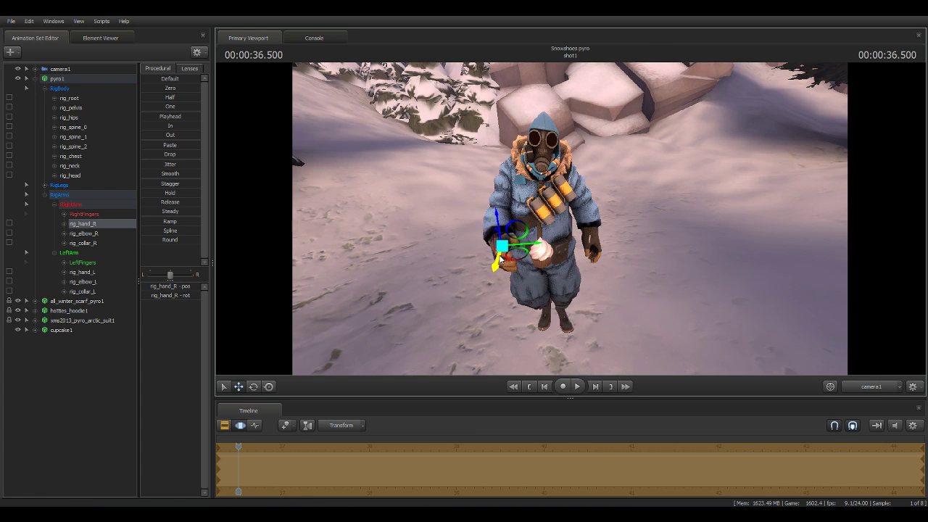
pyautogui.moveTo(503, 255); pyautogui.dragTo(511, 251)
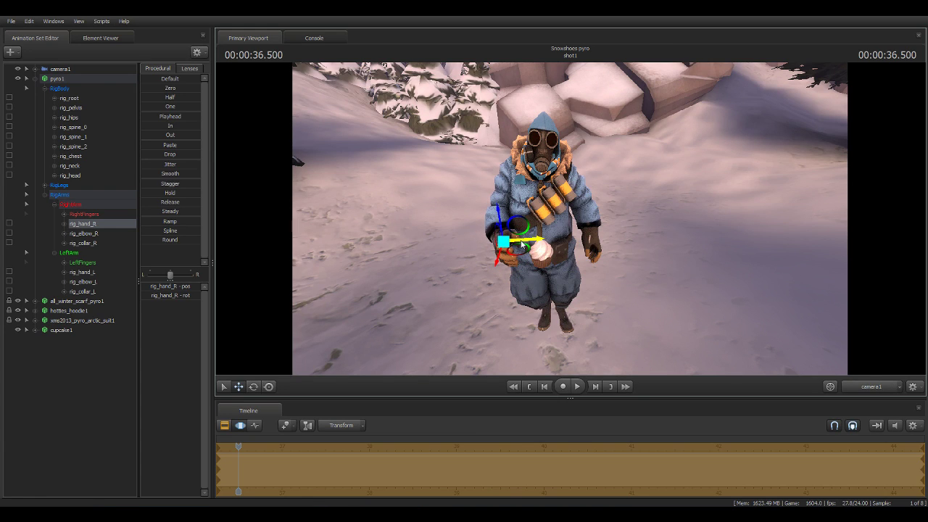
# Raise and rotate rig_hand_L down toward the hip, viewing through Work Camera.
pyautogui.click(82, 273)
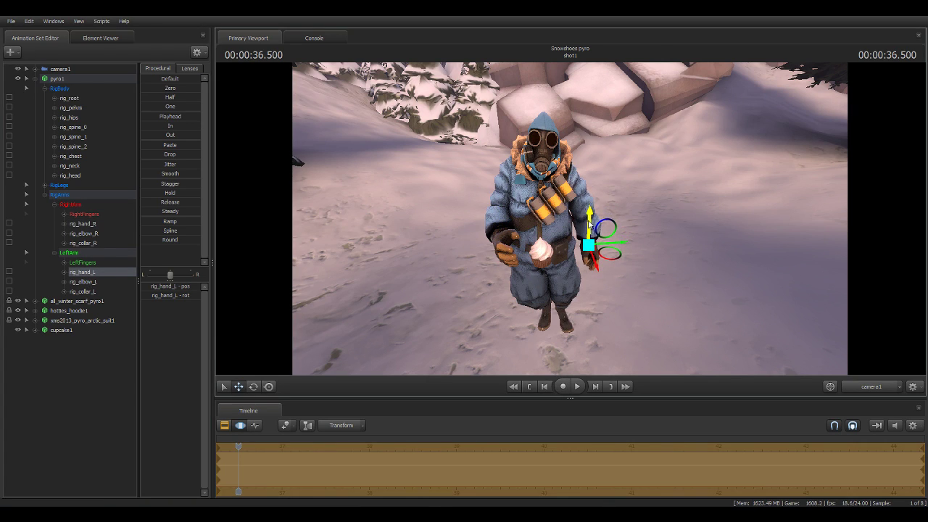
pyautogui.moveTo(589, 223); pyautogui.dragTo(589, 216)
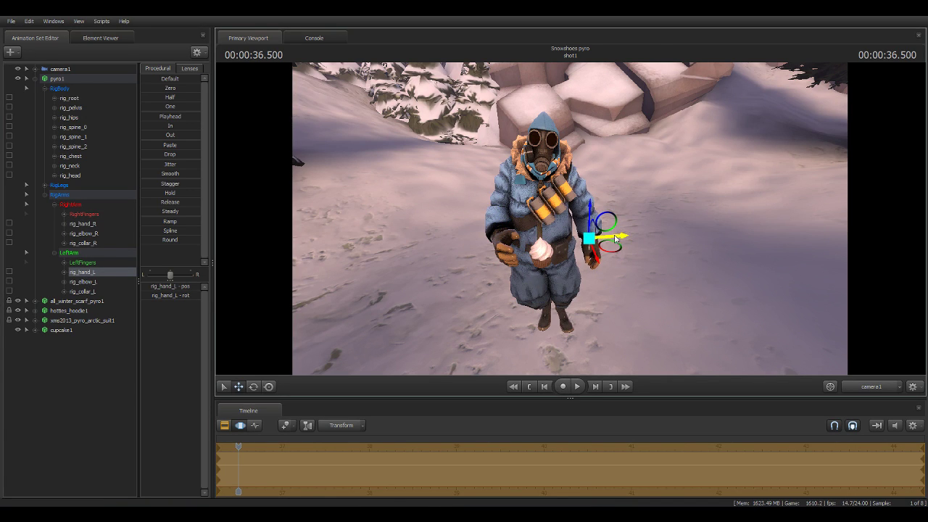
pyautogui.click(255, 387)
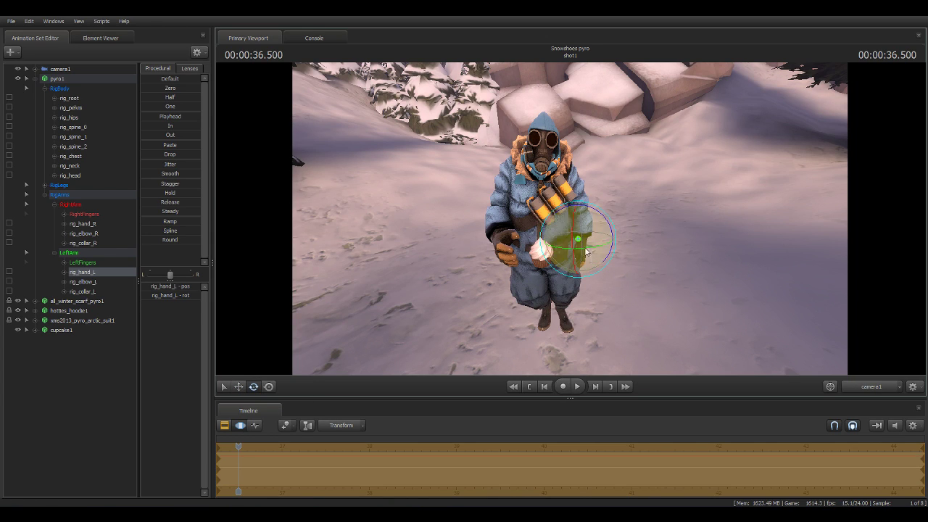
pyautogui.moveTo(580, 229); pyautogui.dragTo(576, 257)
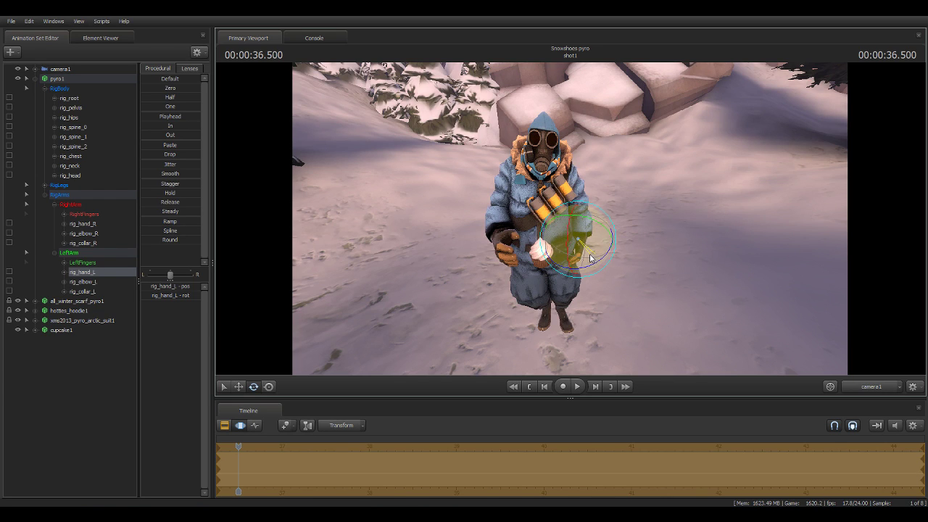
pyautogui.click(871, 388)
pyautogui.moveTo(569, 218)
pyautogui.mouseDown(button='right')
pyautogui.moveTo(652, 218)
pyautogui.moveTo(504, 217)
pyautogui.mouseUp(button='right')
pyautogui.moveTo(504, 217); pyautogui.dragTo(535, 192)
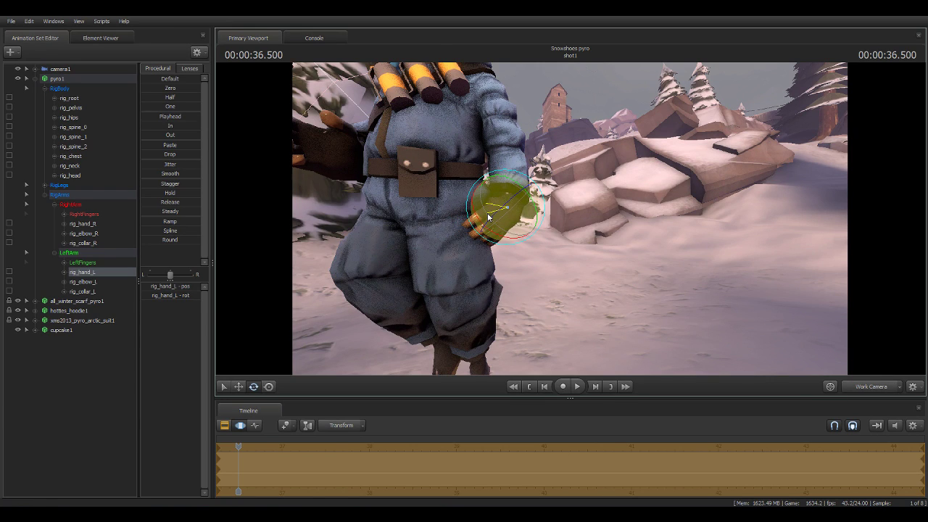
# Nudge rig_hand_L onto the hip beside the belt pouch, framing the Work Camera closer.
pyautogui.click(238, 387)
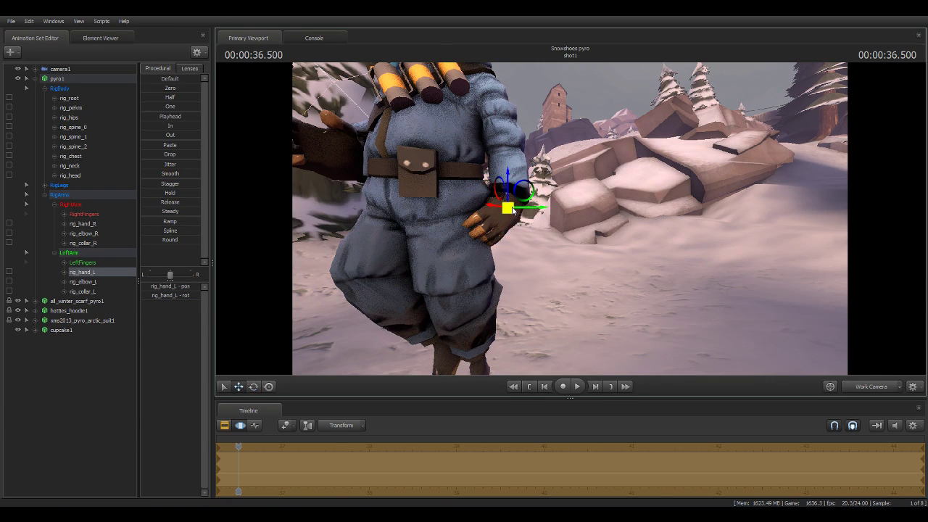
pyautogui.moveTo(522, 204); pyautogui.dragTo(520, 196)
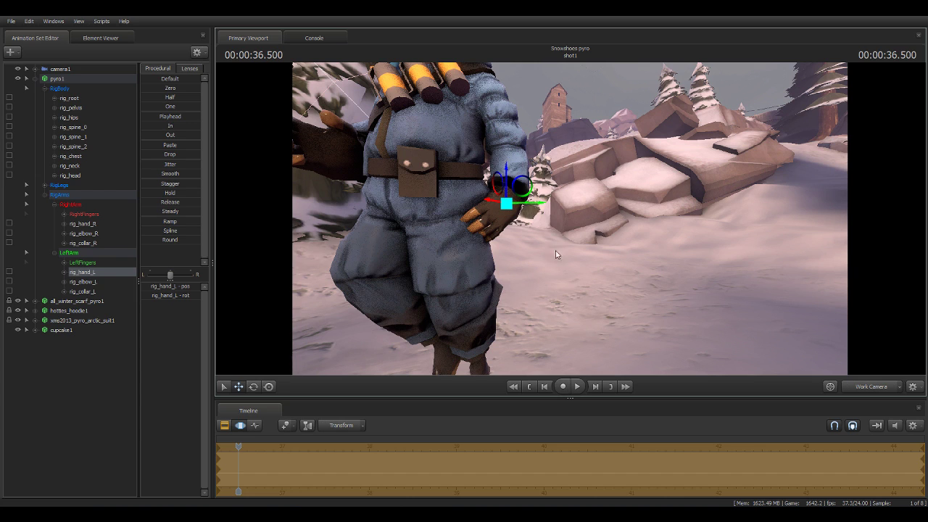
pyautogui.moveTo(555, 250)
pyautogui.mouseDown(button='middle')
pyautogui.moveTo(467, 130)
pyautogui.moveTo(413, 94)
pyautogui.moveTo(553, 259)
pyautogui.mouseUp(button='middle')
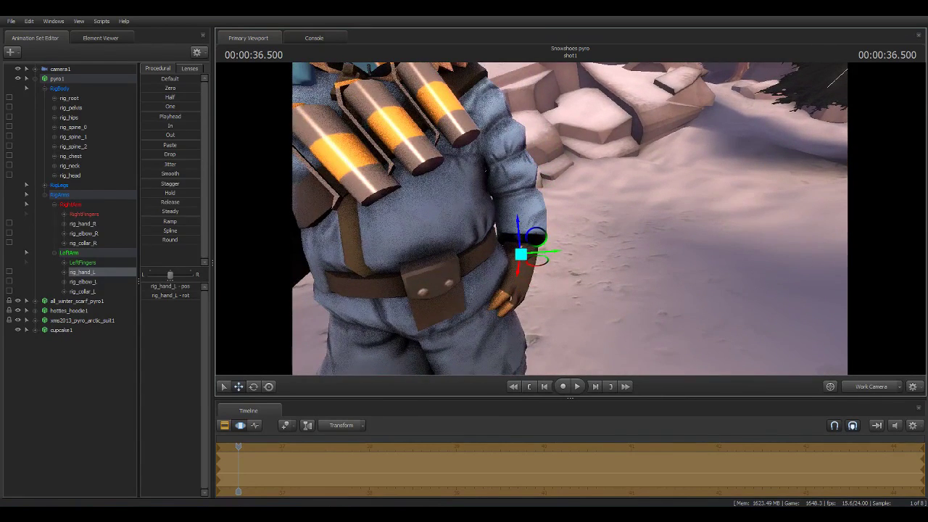
pyautogui.moveTo(553, 259); pyautogui.dragTo(519, 223)
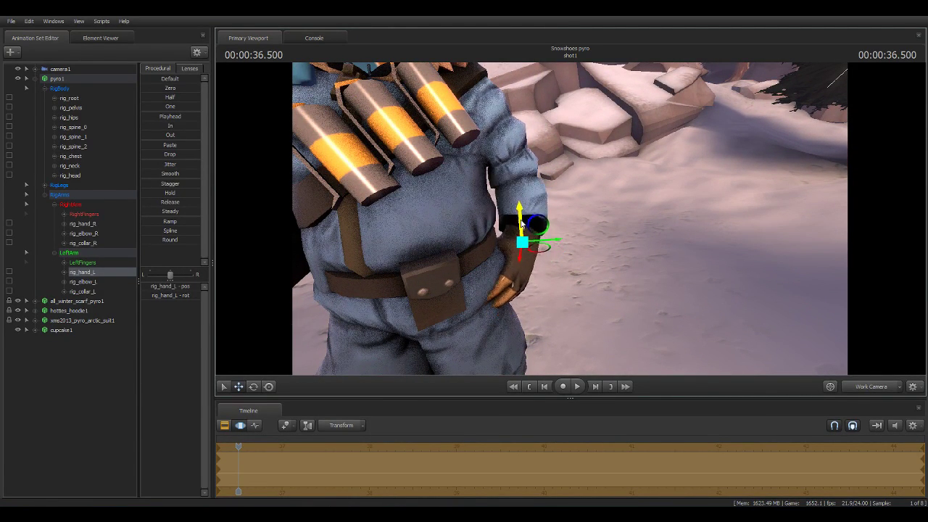
pyautogui.rightClick(570, 300)
pyautogui.click(571, 222)
pyautogui.moveTo(571, 219)
pyautogui.mouseDown()
pyautogui.moveTo(571, 261)
pyautogui.moveTo(571, 217)
pyautogui.mouseUp()
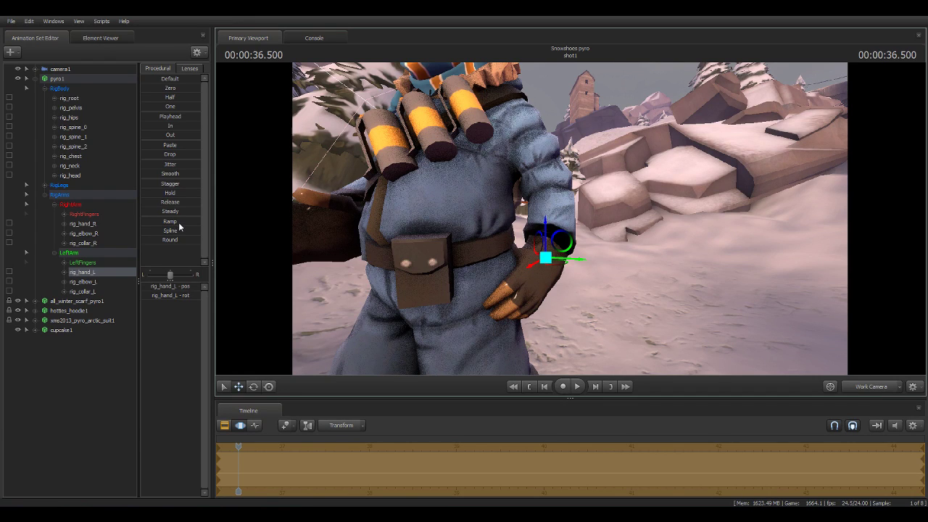
pyautogui.click(81, 282)
# Expand LeftFingers and rotate the bip_index_L base and tip joints to curl the index finger.
pyautogui.click(84, 265)
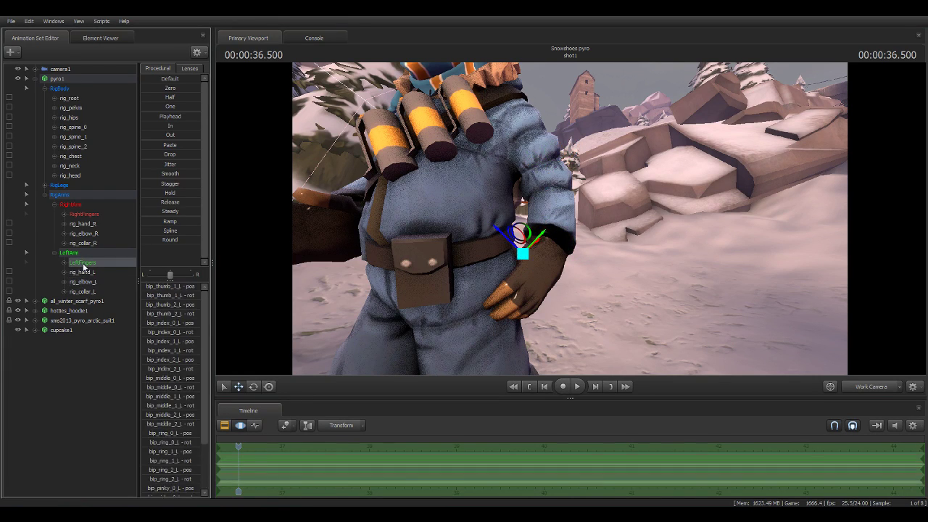
pyautogui.click(65, 262)
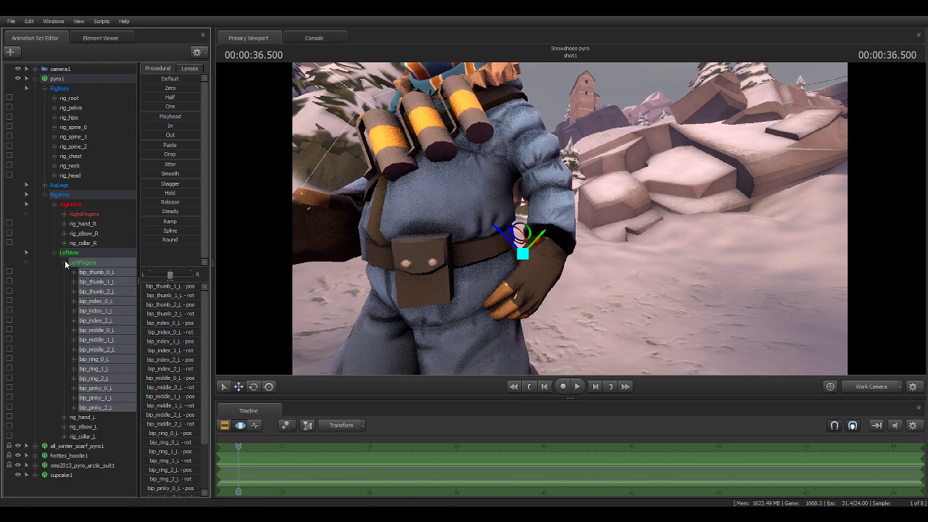
pyautogui.click(102, 285)
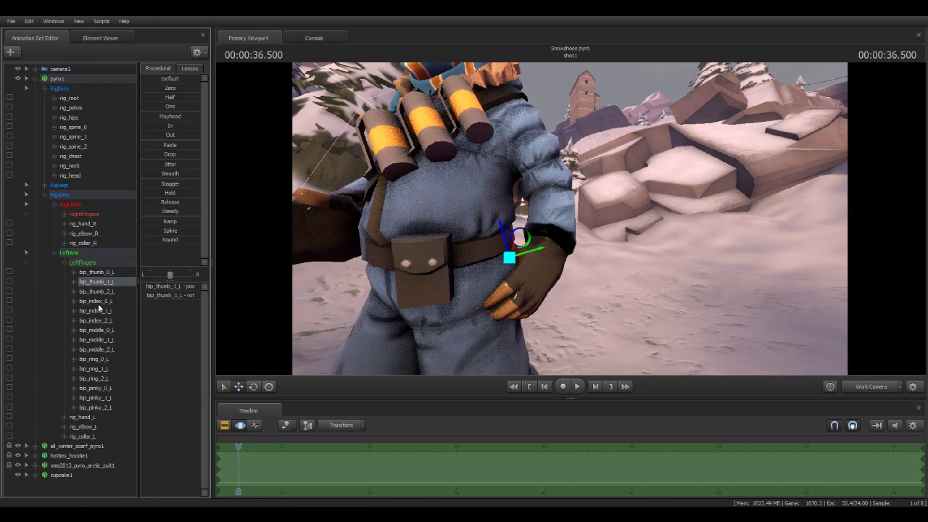
pyautogui.click(97, 311)
pyautogui.click(104, 302)
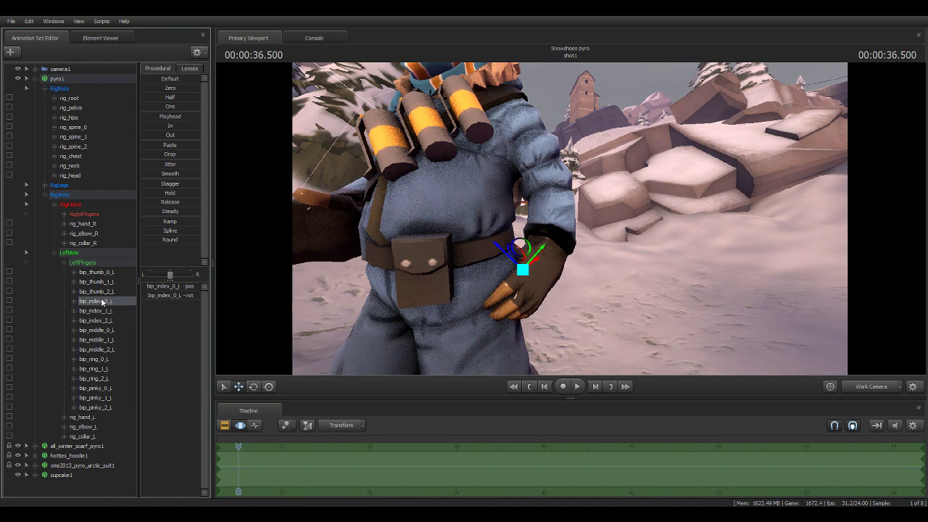
pyautogui.click(100, 312)
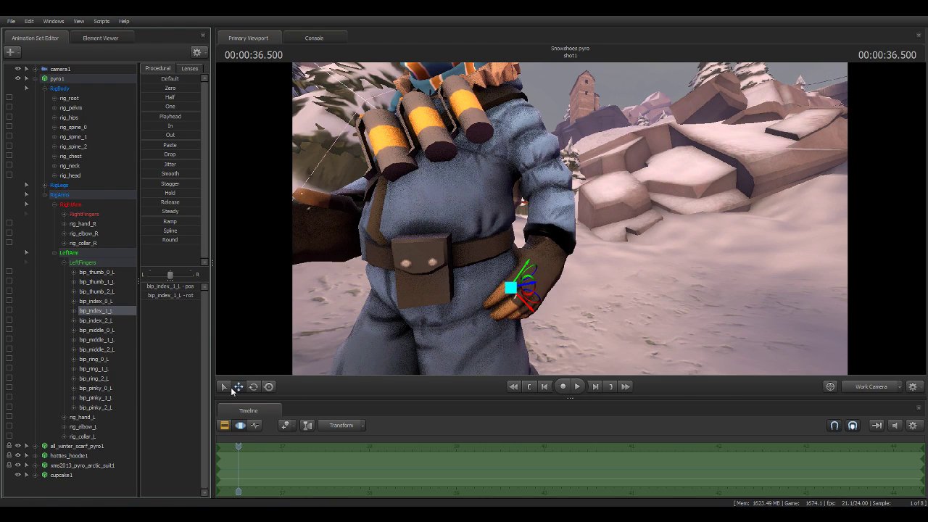
pyautogui.click(253, 386)
pyautogui.moveTo(505, 284); pyautogui.dragTo(525, 297)
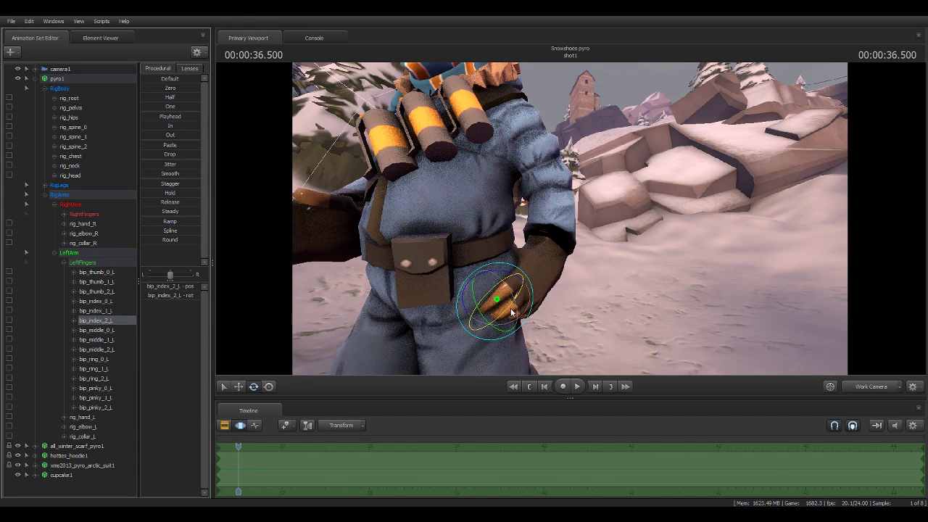
pyautogui.moveTo(510, 311); pyautogui.dragTo(503, 319)
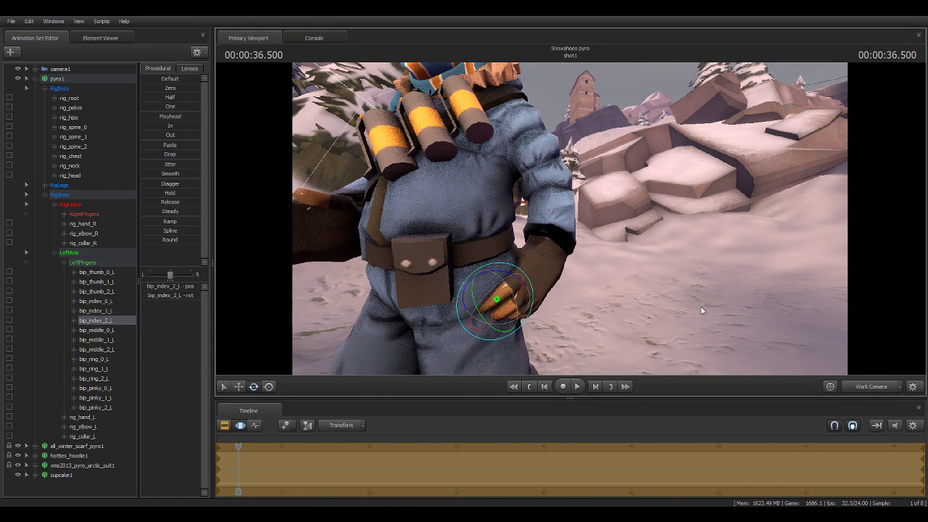
pyautogui.moveTo(690, 310); pyautogui.dragTo(656, 320)
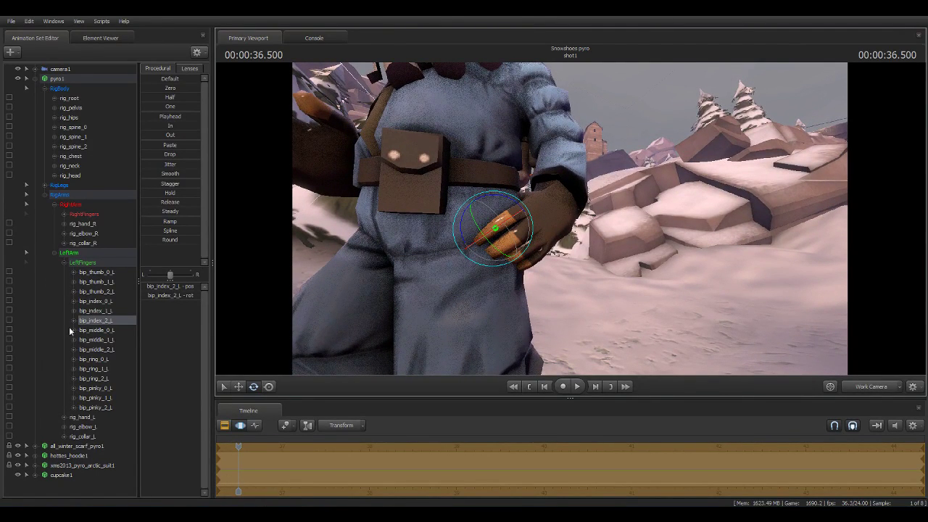
# Bend the left middle finger's joints inward with the rotate gizmo.
pyautogui.click(106, 340)
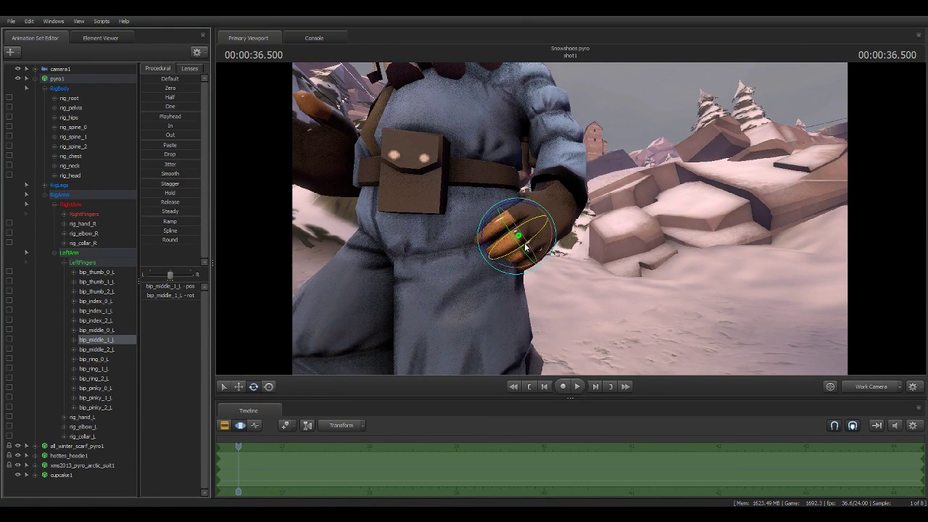
pyautogui.moveTo(527, 247); pyautogui.dragTo(529, 236)
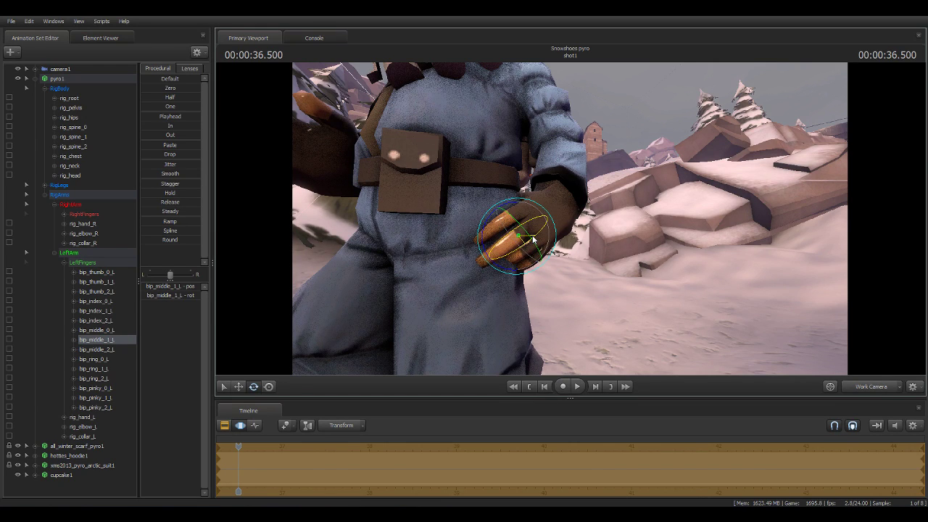
pyautogui.click(89, 349)
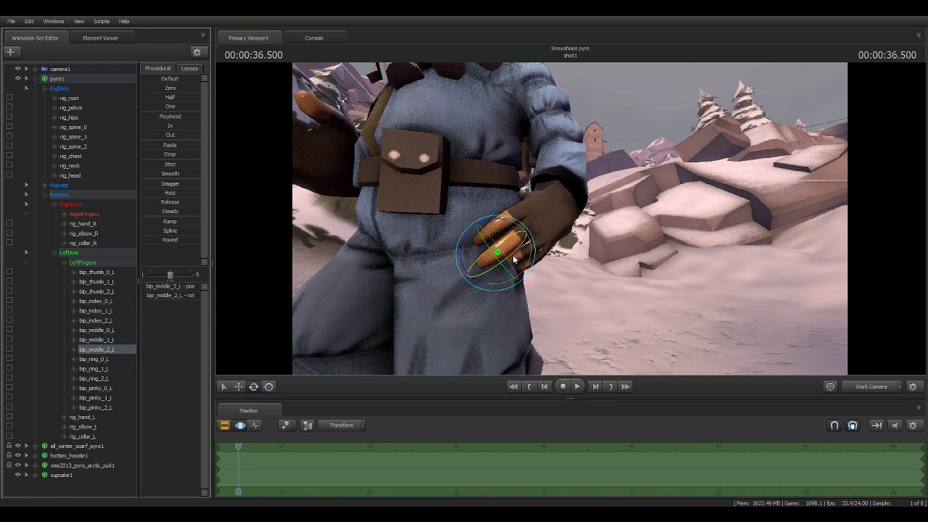
pyautogui.moveTo(512, 256); pyautogui.dragTo(501, 267)
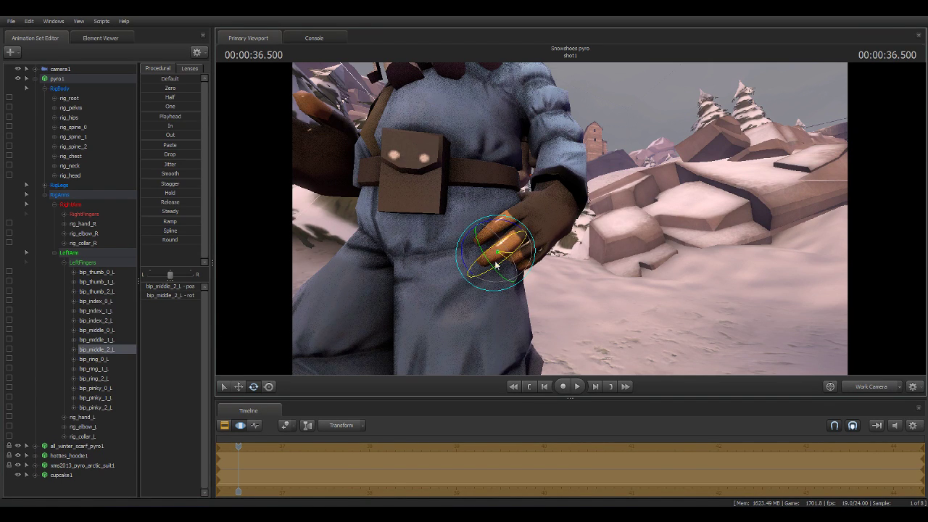
pyautogui.click(94, 339)
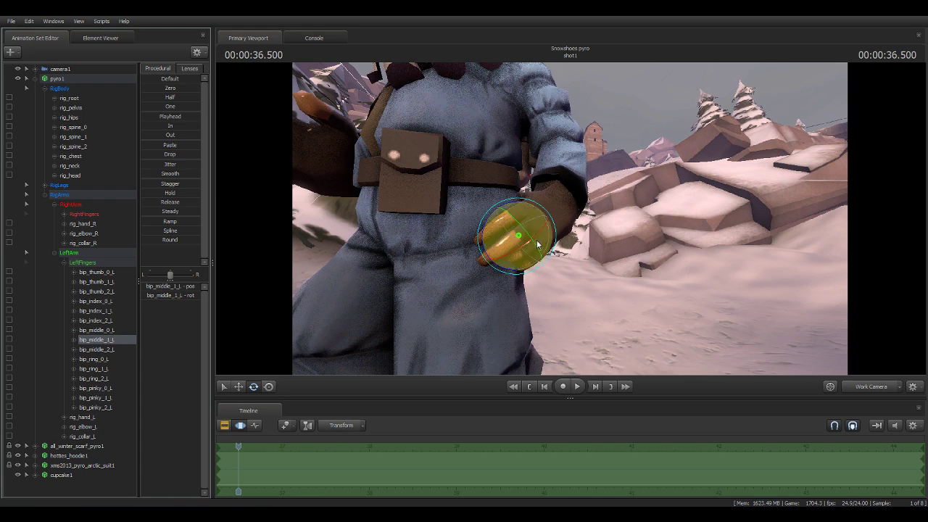
pyautogui.moveTo(538, 240); pyautogui.dragTo(534, 243)
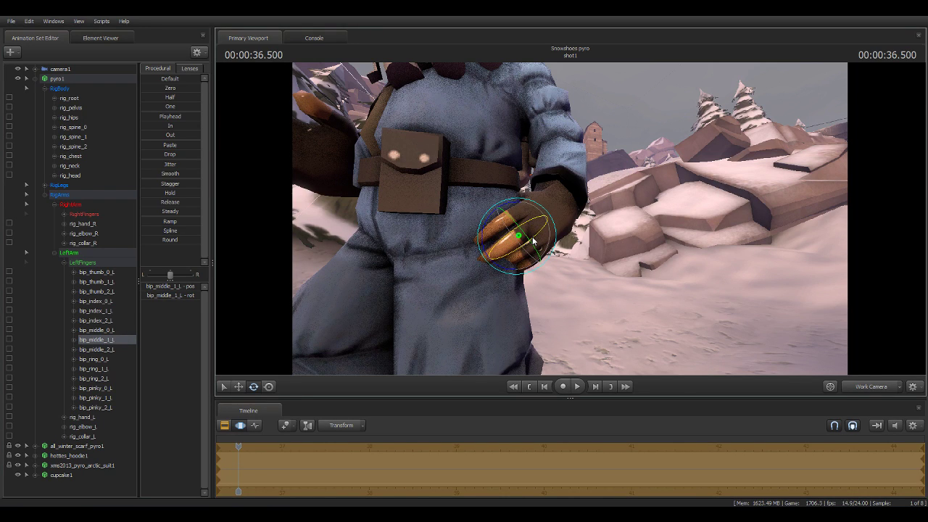
# Curl the left ring finger and the base joints of the pinky inward.
pyautogui.click(97, 369)
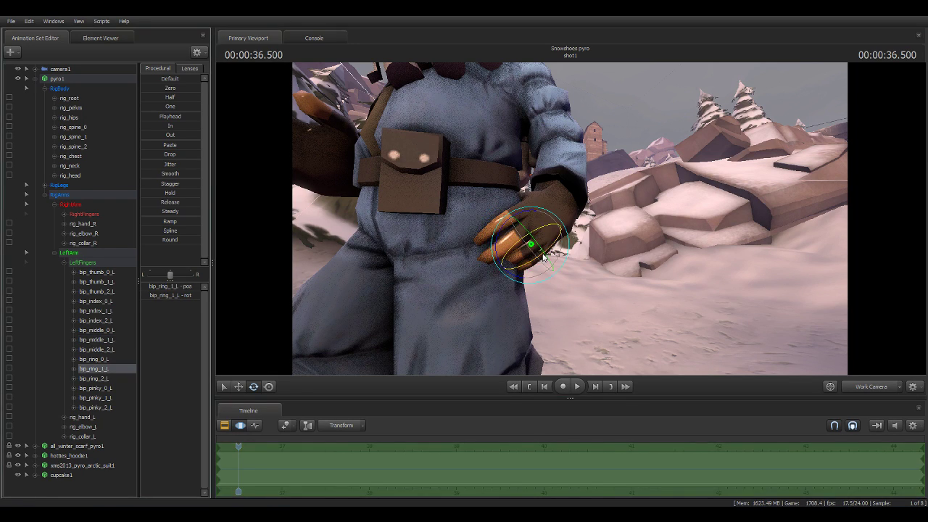
pyautogui.moveTo(552, 247); pyautogui.dragTo(561, 240)
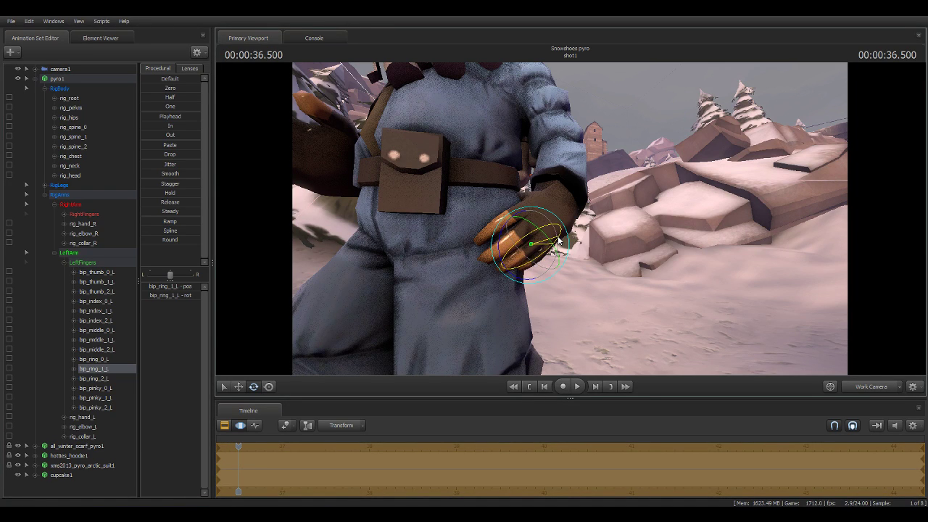
pyautogui.moveTo(561, 240); pyautogui.dragTo(559, 243)
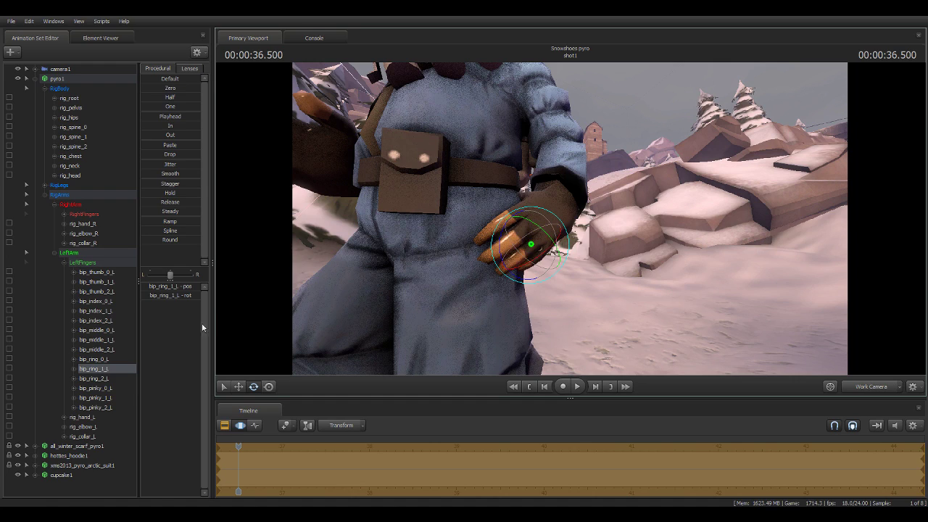
pyautogui.click(544, 257)
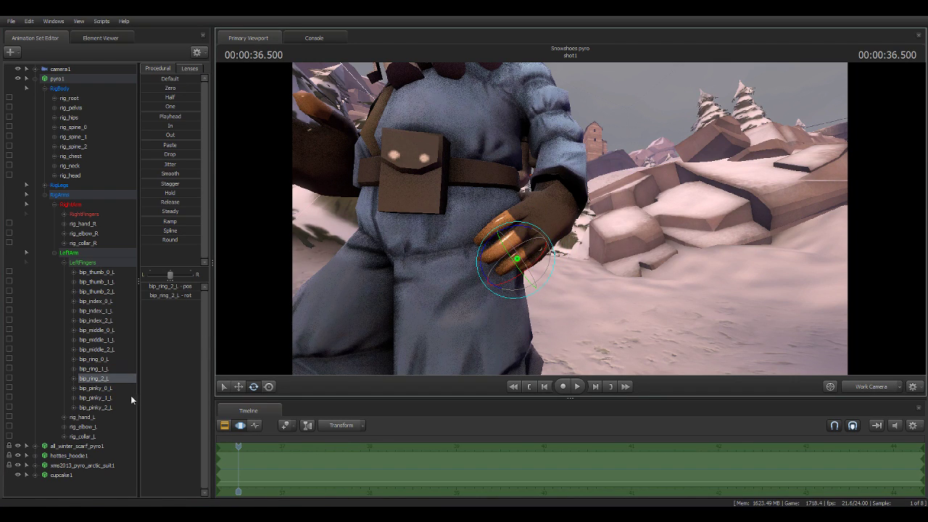
pyautogui.click(529, 261)
pyautogui.moveTo(580, 242)
pyautogui.mouseDown()
pyautogui.moveTo(583, 231)
pyautogui.moveTo(576, 247)
pyautogui.mouseUp()
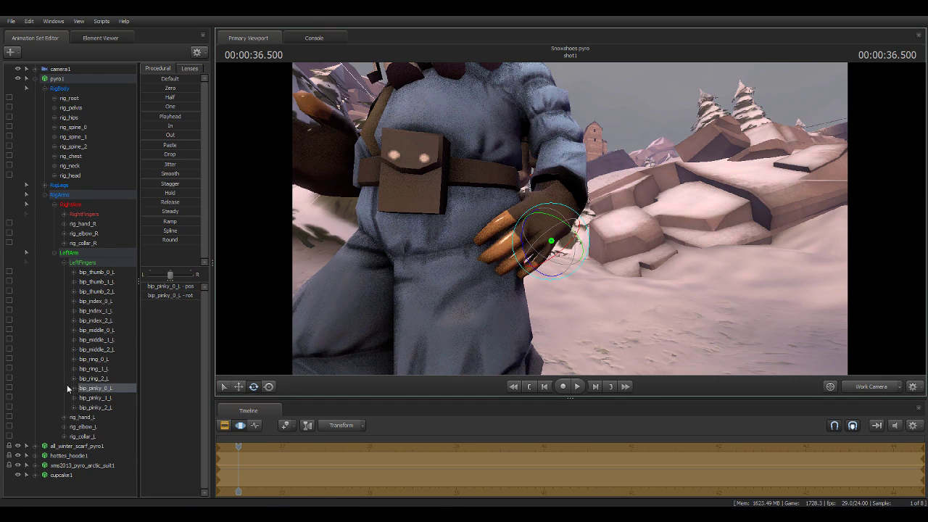
pyautogui.click(90, 398)
pyautogui.moveTo(543, 261); pyautogui.dragTo(546, 268)
# Bend the bip_ring_2_L tip inward and view the shot through camera1.
pyautogui.click(98, 406)
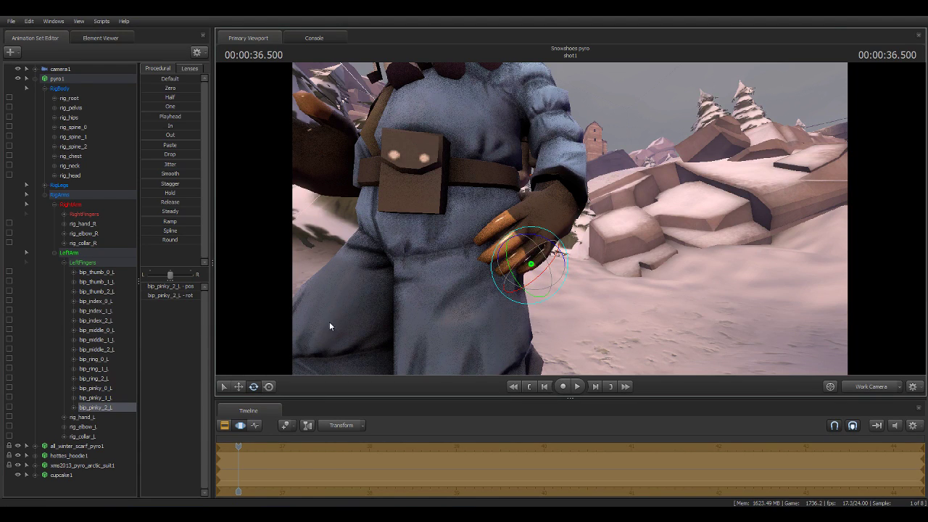
pyautogui.click(102, 370)
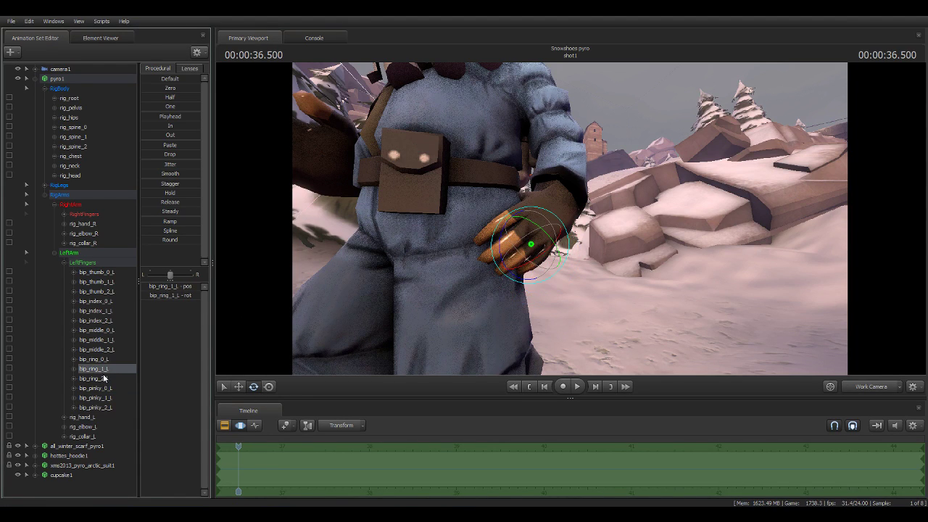
pyautogui.click(103, 379)
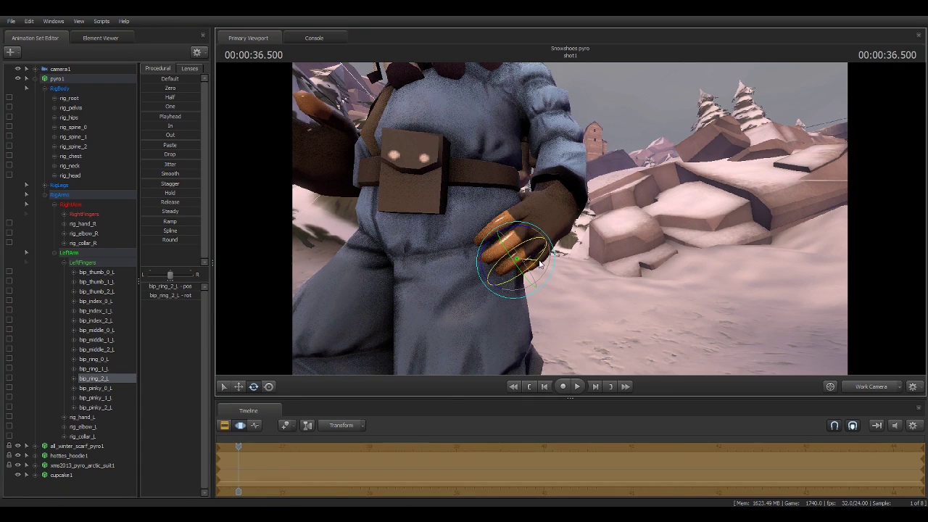
pyautogui.moveTo(542, 259); pyautogui.dragTo(546, 256)
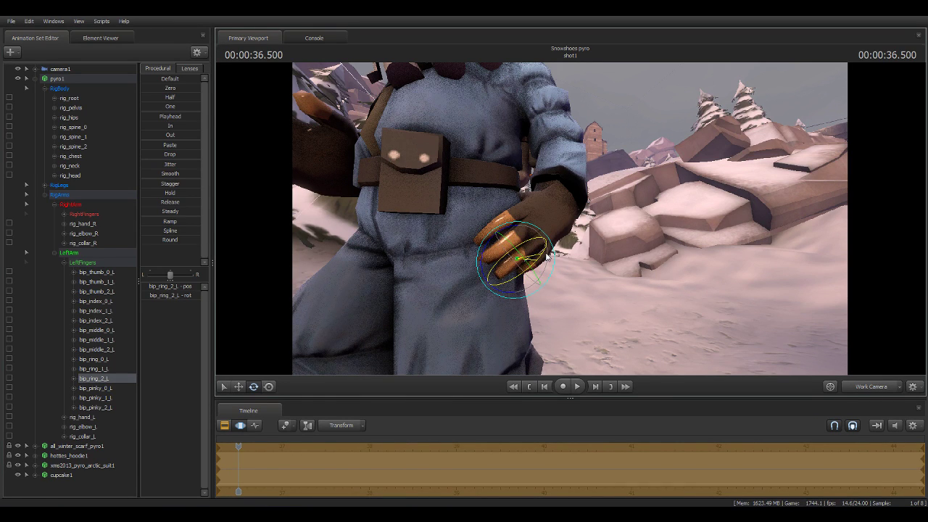
pyautogui.click(878, 388)
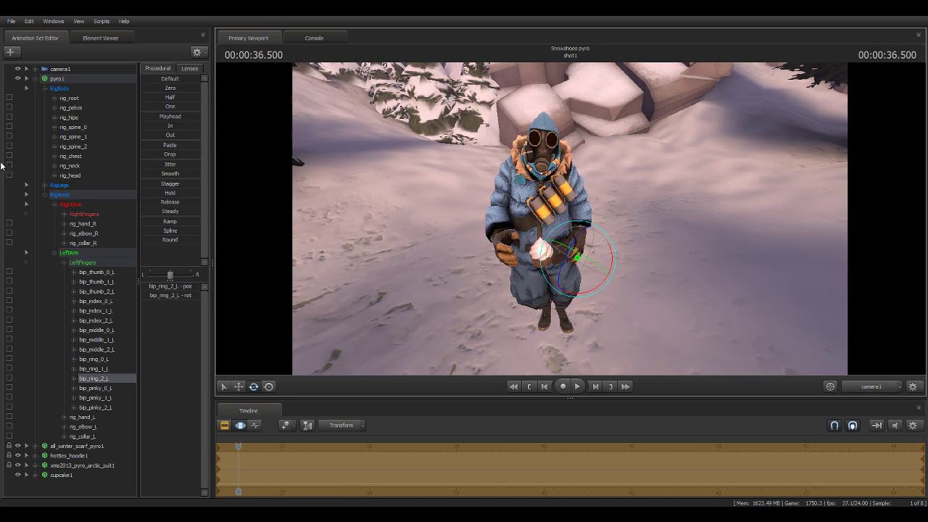
# Move cupcake1 up onto the Pyro's right hand, then deselect it.
pyautogui.click(43, 196)
pyautogui.click(58, 233)
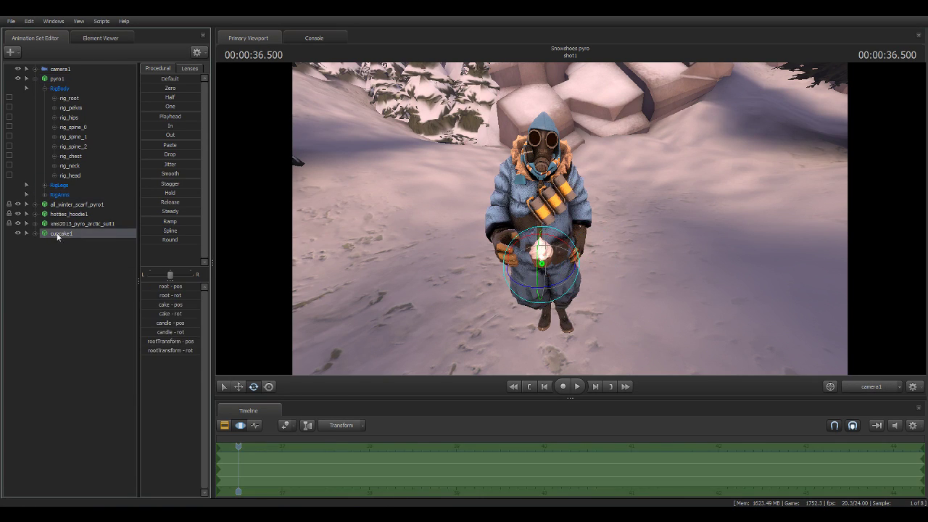
pyautogui.click(239, 386)
pyautogui.moveTo(570, 266); pyautogui.dragTo(535, 247)
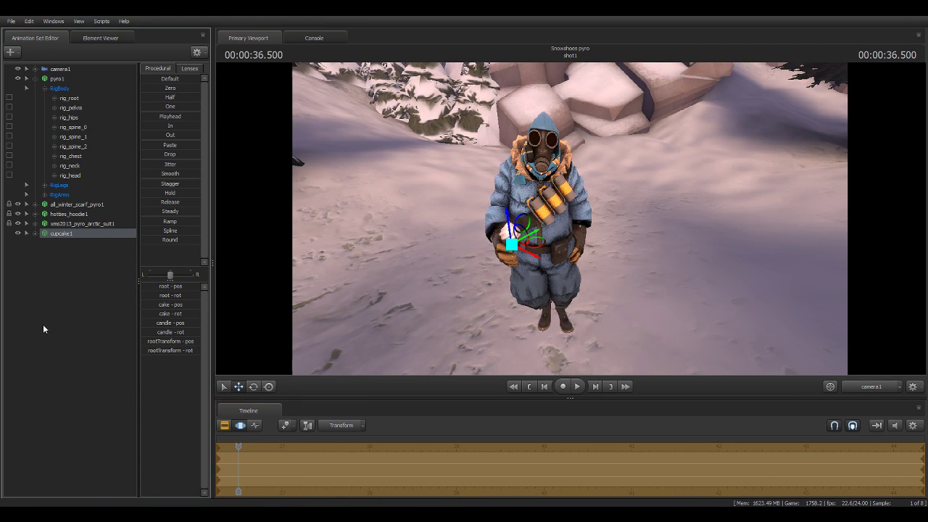
pyautogui.click(72, 333)
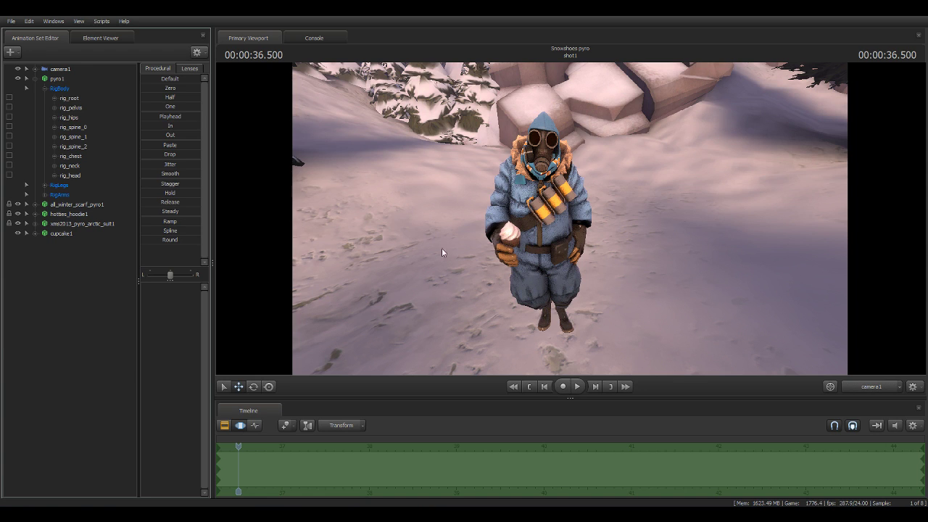
# Switch to Work Camera and orbit in for a close-up of the upper body.
pyautogui.click(870, 386)
pyautogui.moveTo(612, 281); pyautogui.dragTo(613, 290)
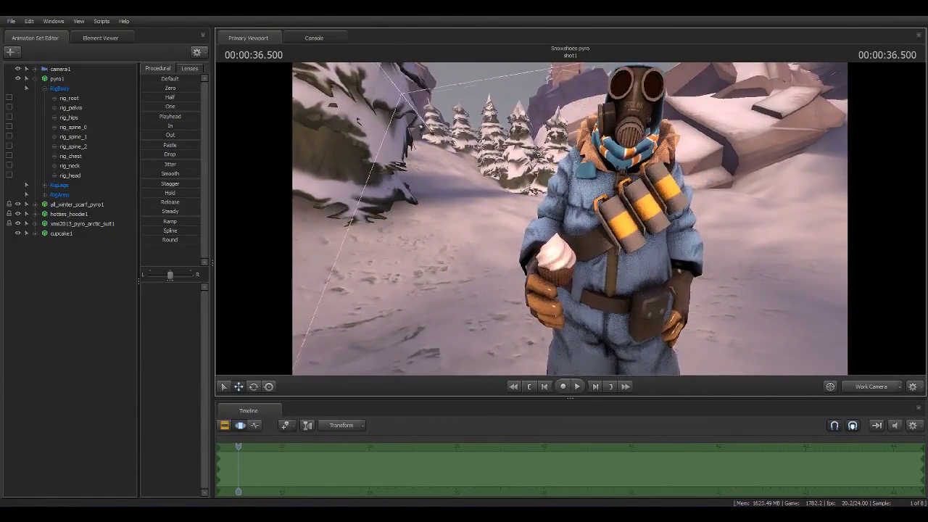
pyautogui.moveTo(613, 289)
pyautogui.mouseDown()
pyautogui.moveTo(580, 290)
pyautogui.moveTo(565, 305)
pyautogui.moveTo(576, 301)
pyautogui.moveTo(441, 220)
pyautogui.mouseUp()
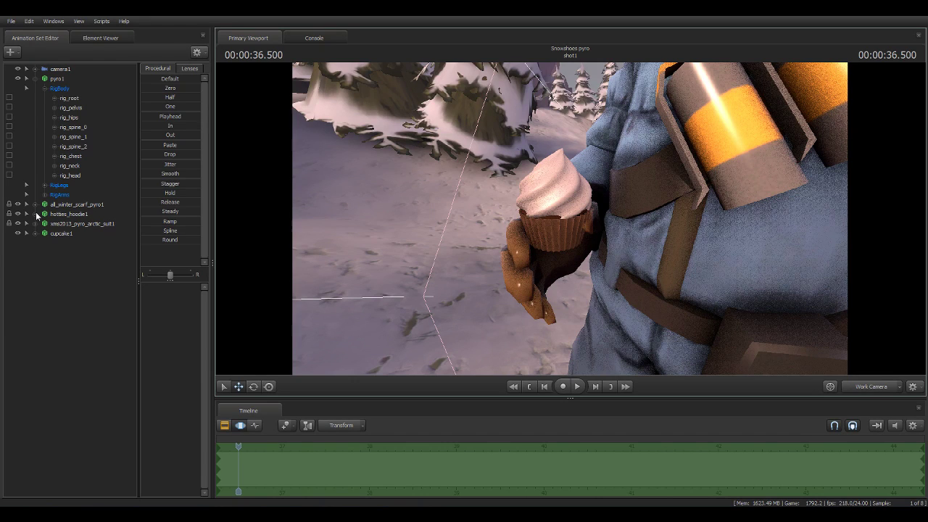
pyautogui.click(46, 196)
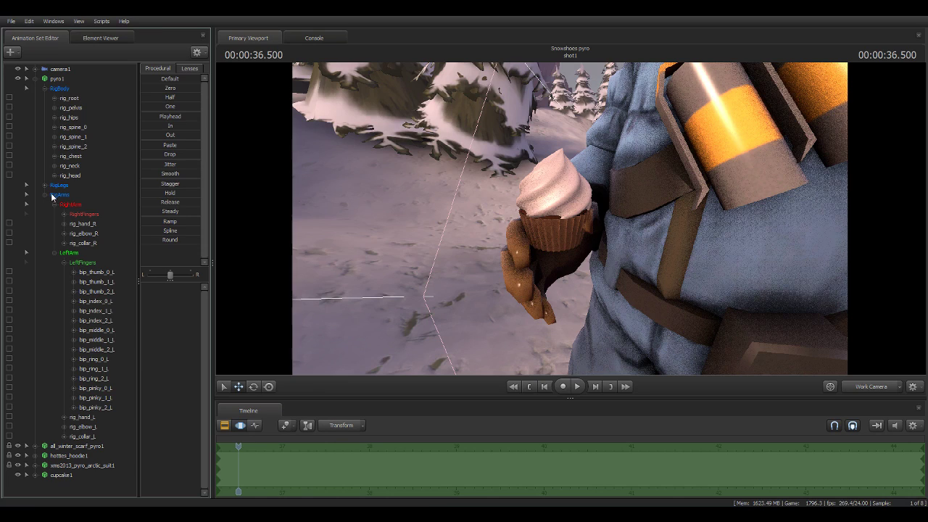
# Expand RightFingers and slightly bend the right index fingertip (bip_index_2_R).
pyautogui.click(54, 252)
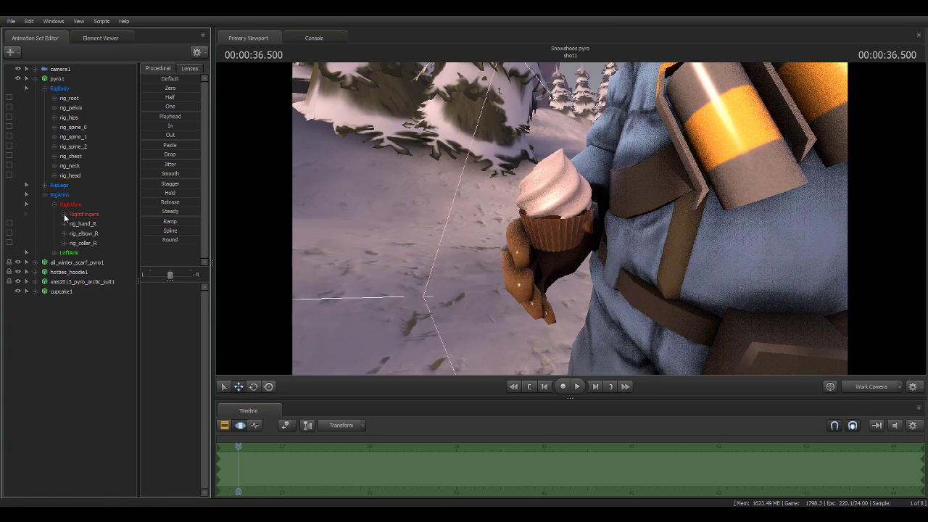
pyautogui.click(64, 214)
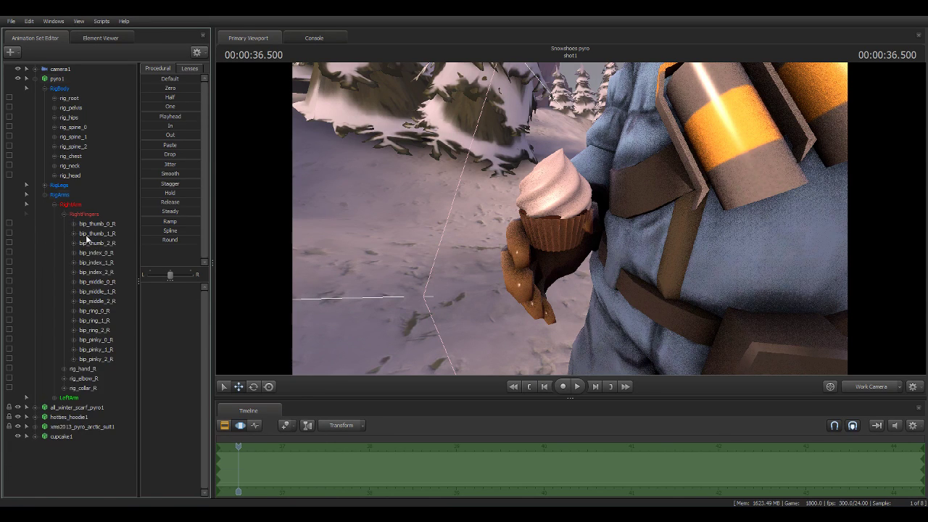
pyautogui.click(87, 235)
pyautogui.click(255, 385)
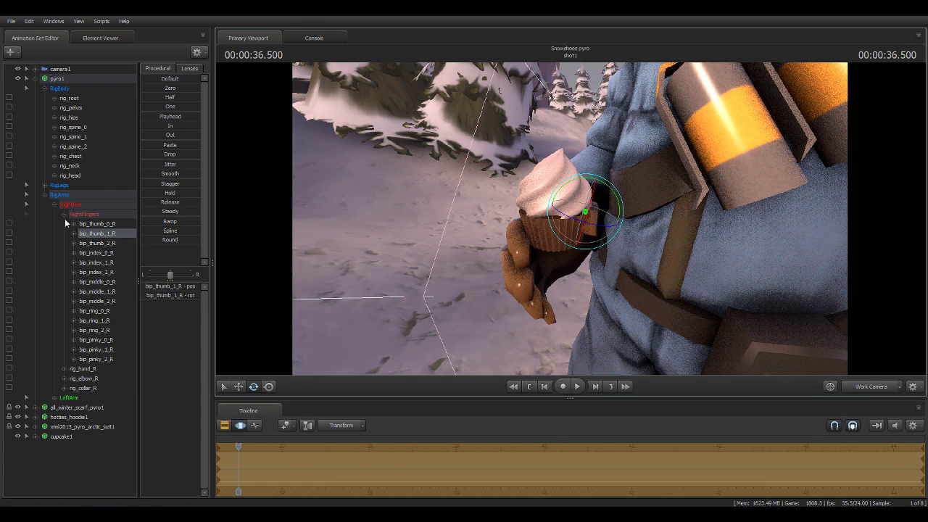
pyautogui.click(96, 274)
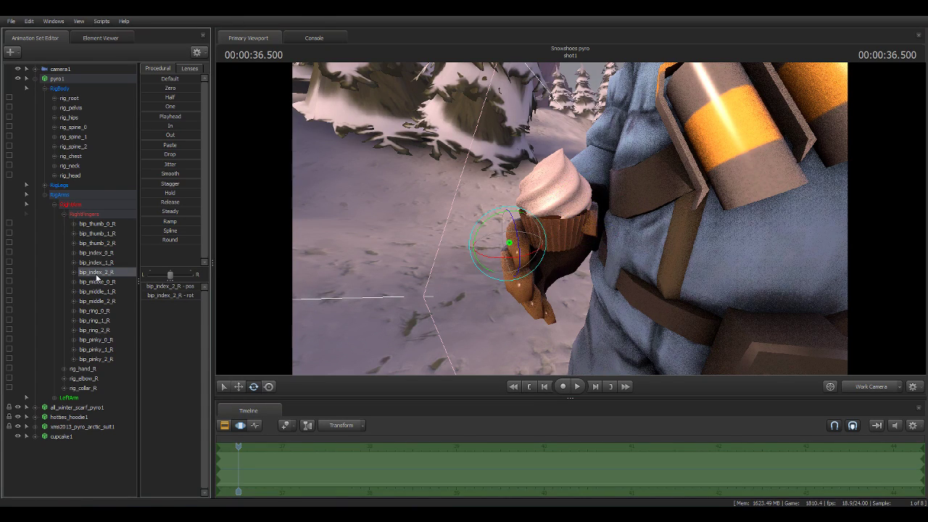
pyautogui.click(512, 259)
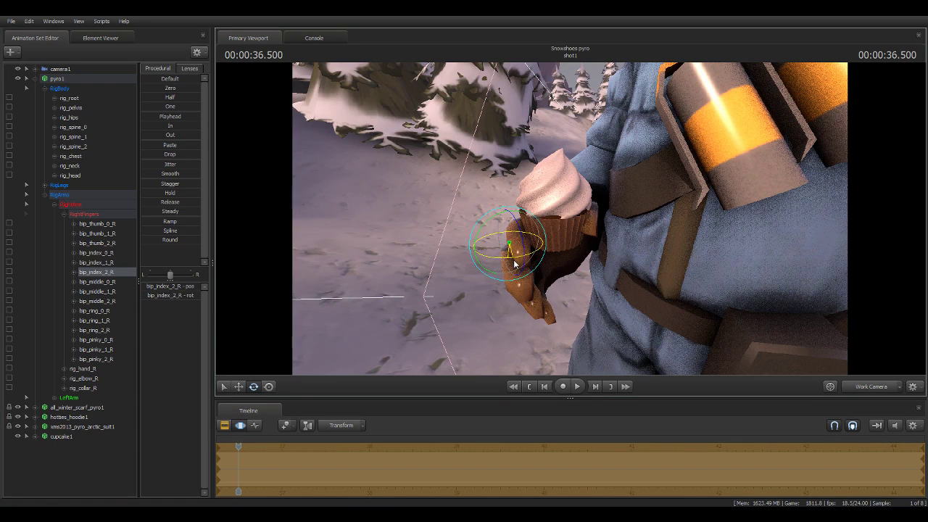
pyautogui.moveTo(515, 265); pyautogui.dragTo(517, 262)
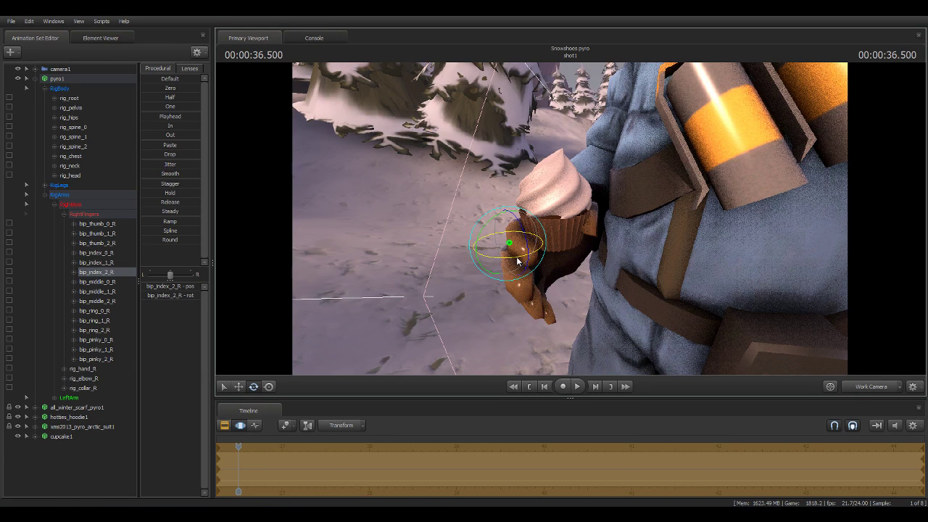
# Curl the right middle finger's joints around the cupcake, undoing a trial ring-finger rotation.
pyautogui.click(100, 311)
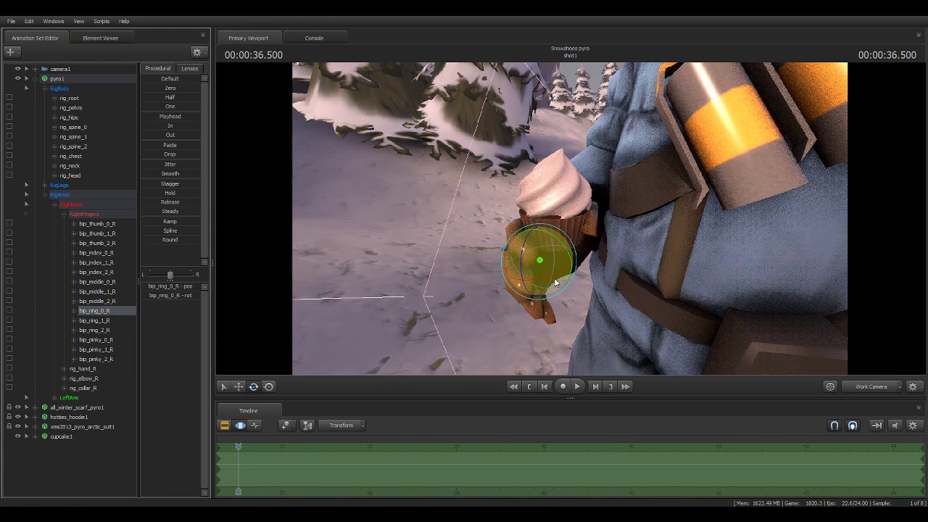
pyautogui.moveTo(675, 332); pyautogui.dragTo(558, 328, button='middle')
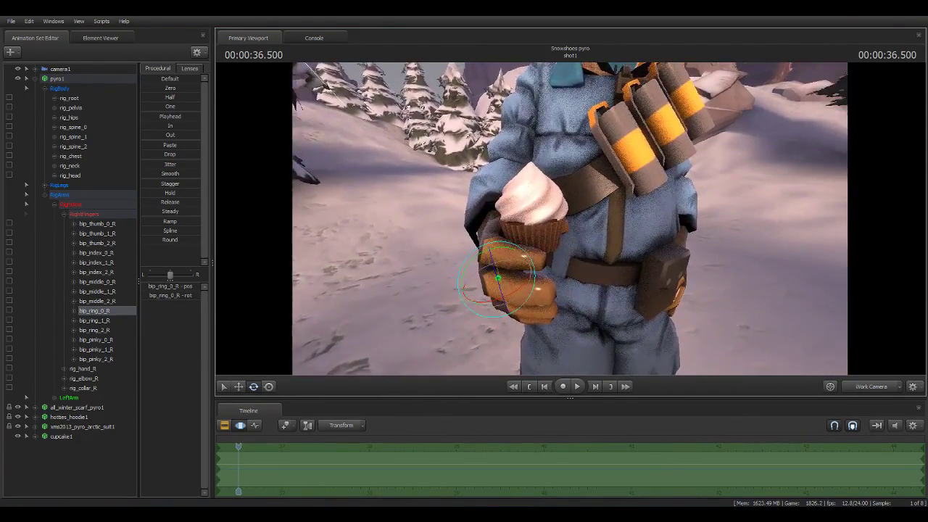
pyautogui.click(97, 320)
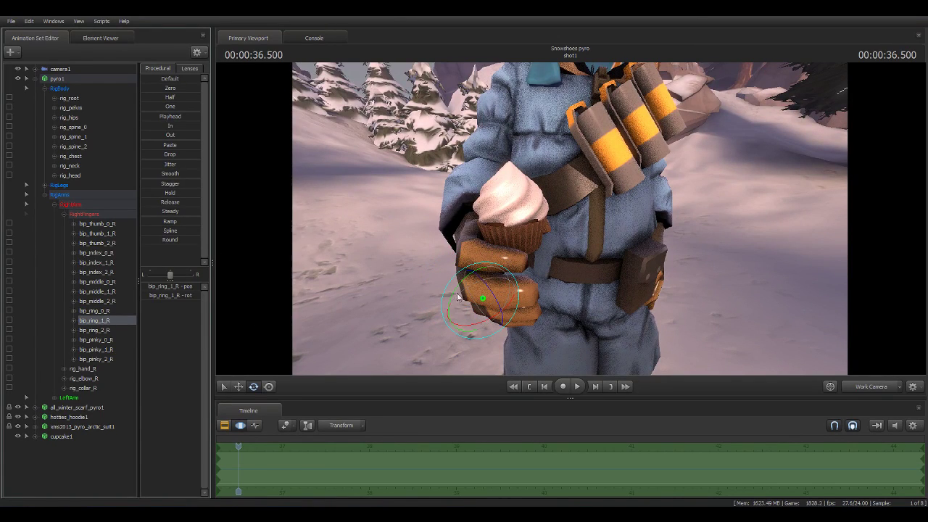
pyautogui.moveTo(487, 327); pyautogui.dragTo(483, 331)
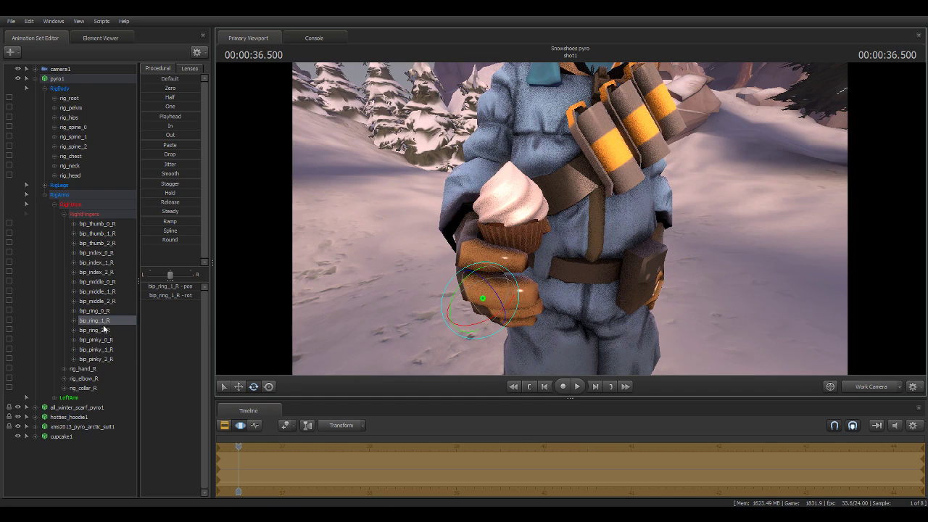
pyautogui.hotkey('ctrl', 'z')
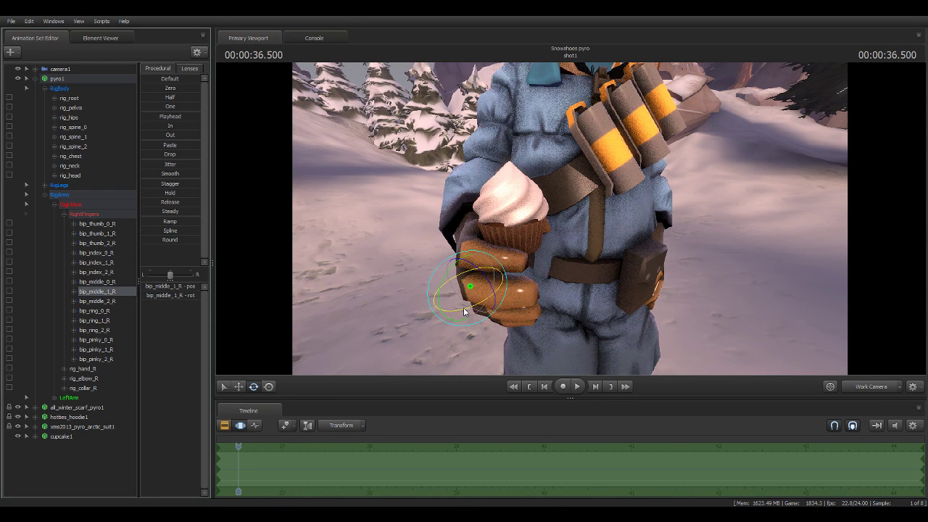
pyautogui.click(471, 309)
pyautogui.moveTo(489, 307); pyautogui.dragTo(493, 308)
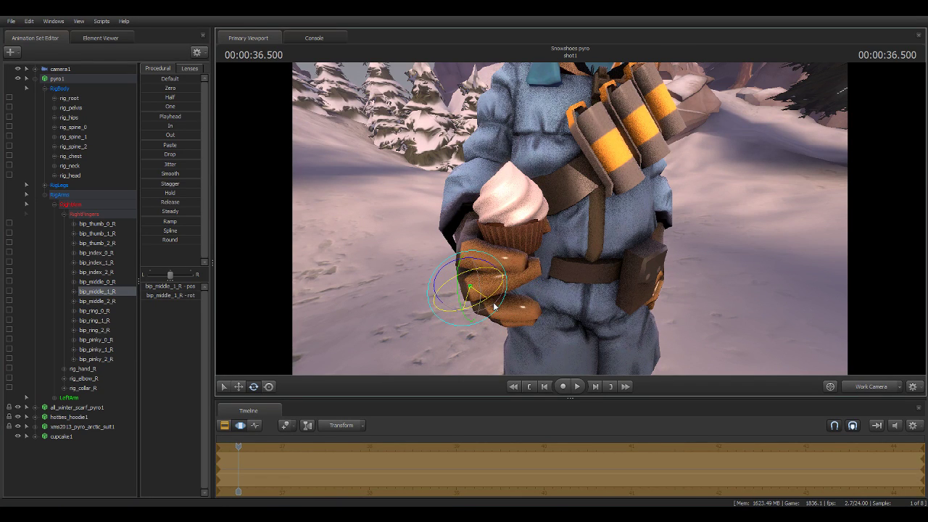
pyautogui.click(101, 301)
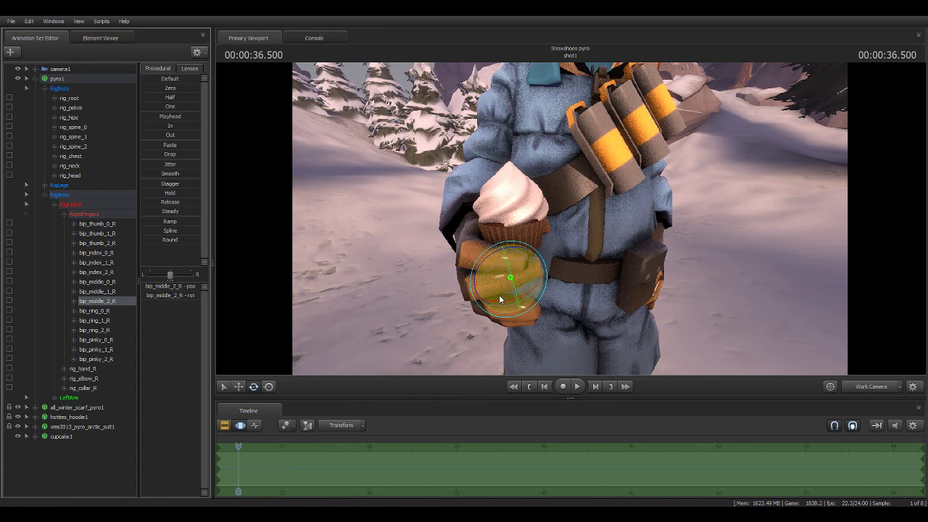
pyautogui.moveTo(506, 302); pyautogui.dragTo(526, 304)
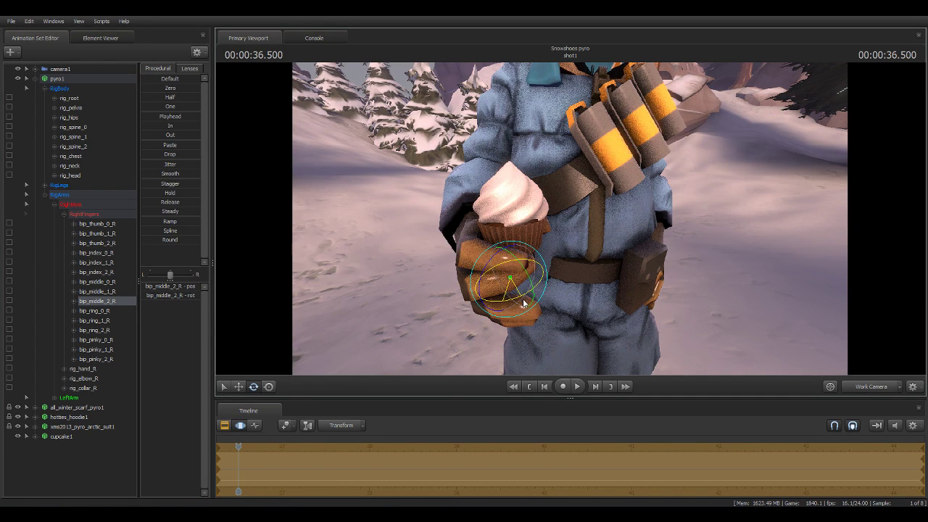
pyautogui.click(99, 281)
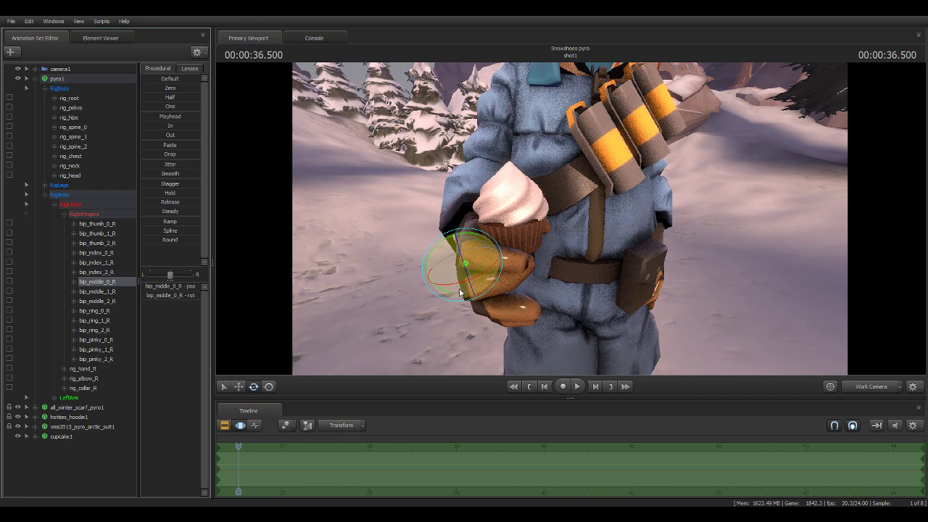
pyautogui.moveTo(452, 287); pyautogui.dragTo(462, 288)
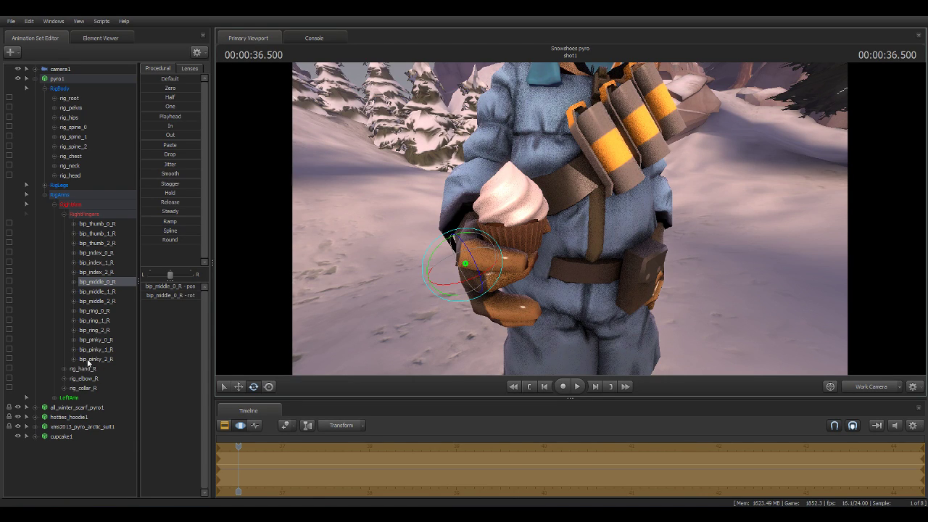
# Curl the right ring and pinky fingers around the cupcake, then view through camera1.
pyautogui.click(87, 320)
pyautogui.moveTo(476, 327); pyautogui.dragTo(516, 319)
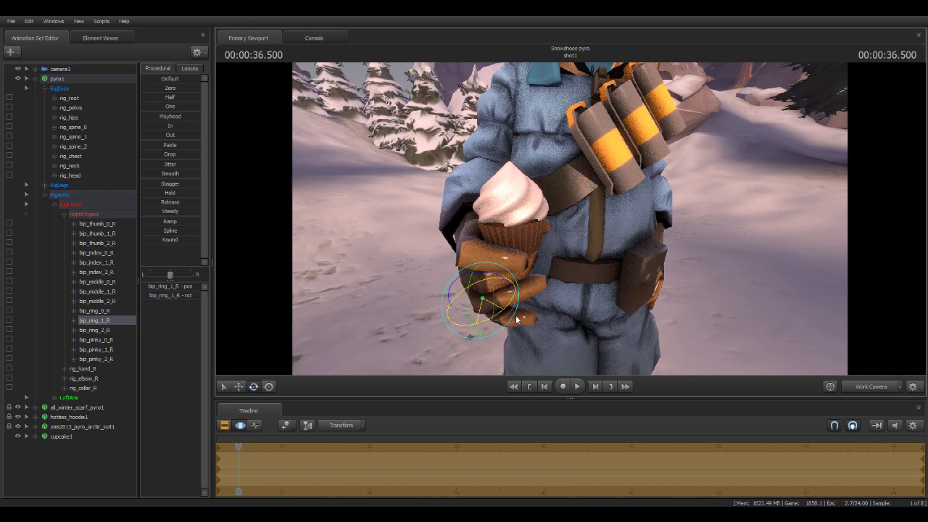
pyautogui.click(95, 349)
pyautogui.moveTo(483, 342)
pyautogui.mouseDown()
pyautogui.moveTo(504, 339)
pyautogui.moveTo(519, 311)
pyautogui.mouseUp()
pyautogui.click(95, 359)
pyautogui.moveTo(520, 335); pyautogui.dragTo(528, 312)
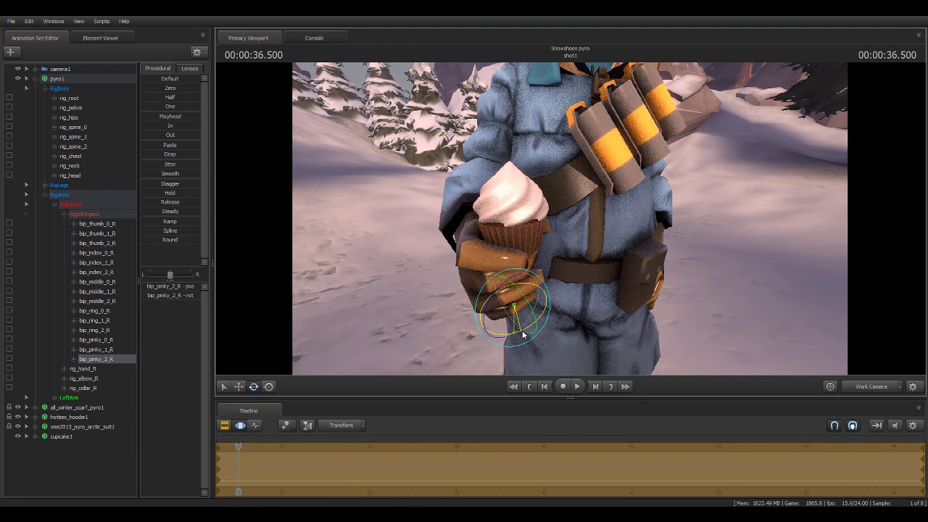
pyautogui.click(94, 330)
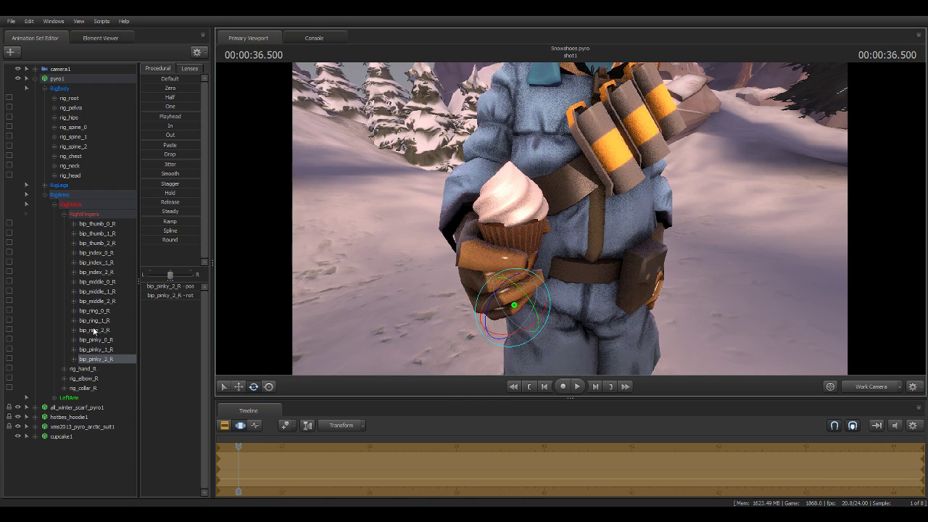
pyautogui.moveTo(509, 317); pyautogui.dragTo(523, 319)
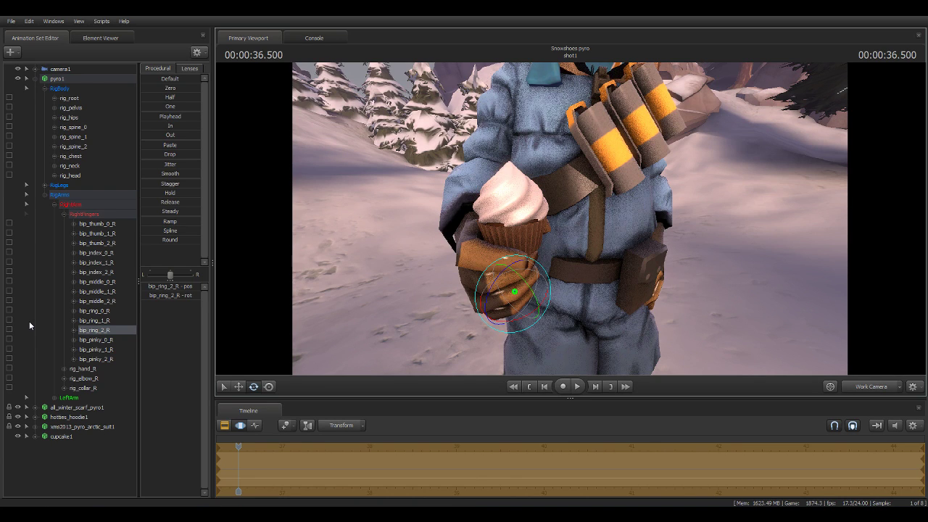
pyautogui.click(870, 387)
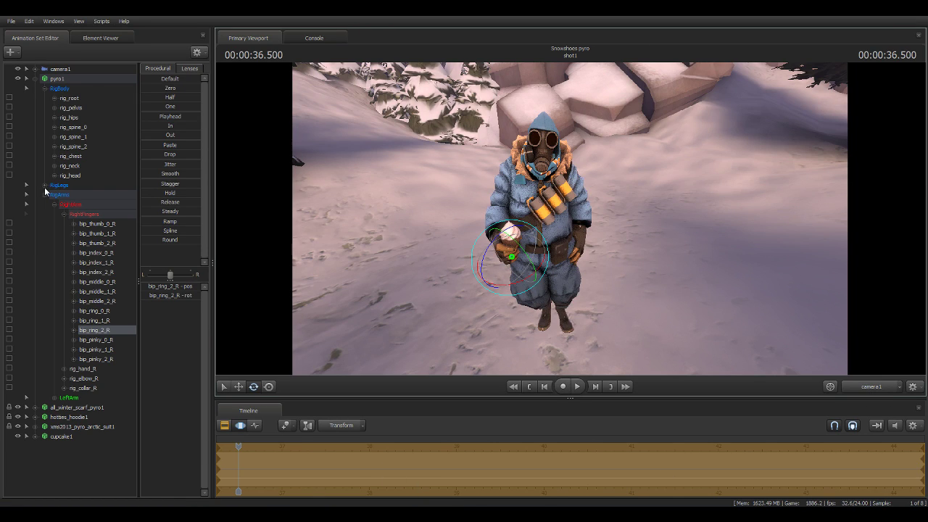
# Collapse RigArms, clear the finger selection and open the + animation set menu.
pyautogui.click(45, 195)
pyautogui.click(75, 357)
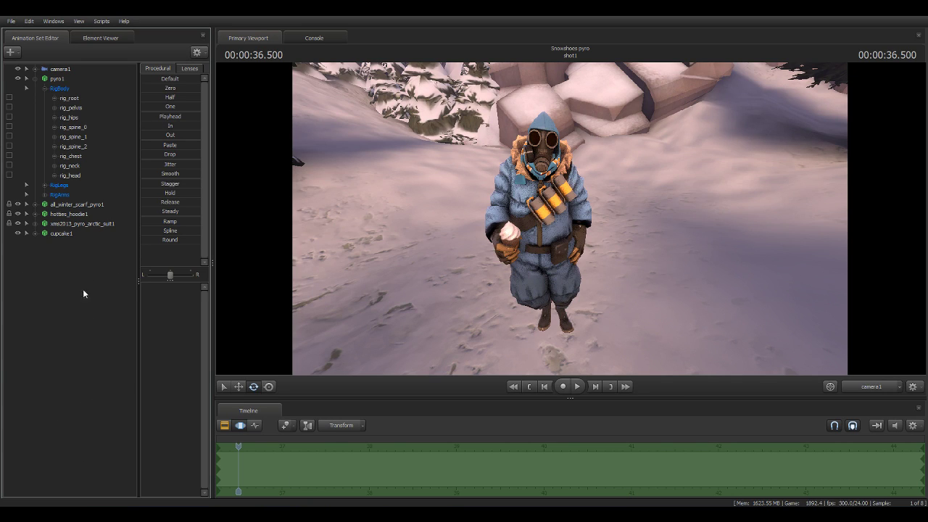
pyautogui.click(10, 52)
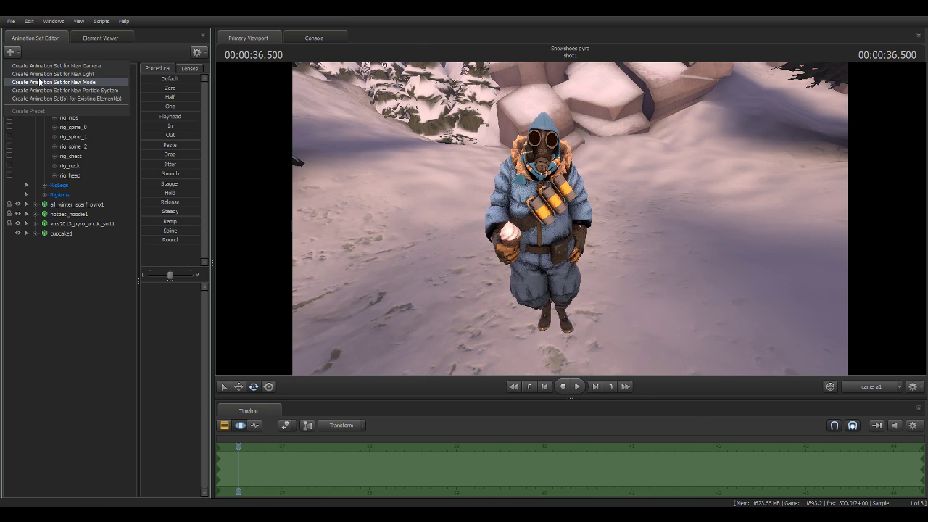
# Create a new-model animation set from weapons\c_models\c_lollipop.mdl, filtering files by 'lol'.
pyautogui.click(38, 78)
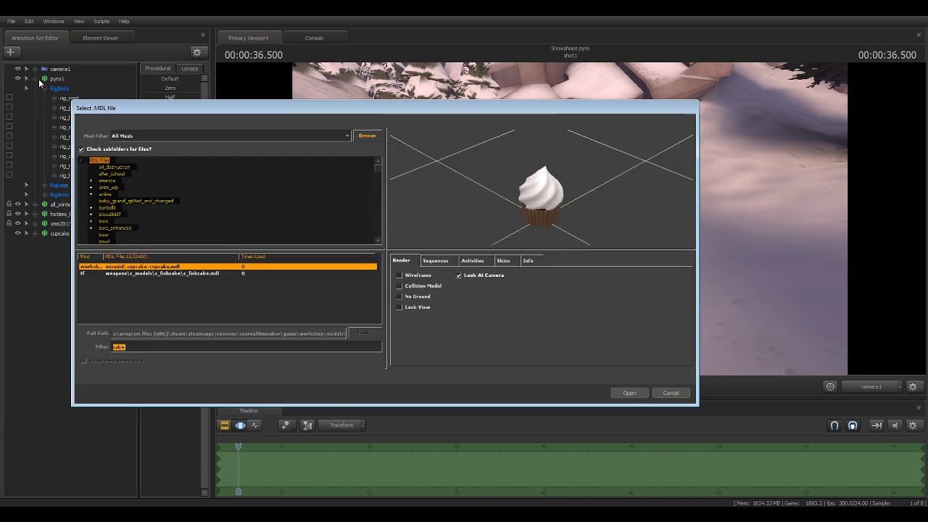
pyautogui.click(148, 346)
pyautogui.moveTo(147, 347); pyautogui.dragTo(103, 347)
pyautogui.press('BackSpace')
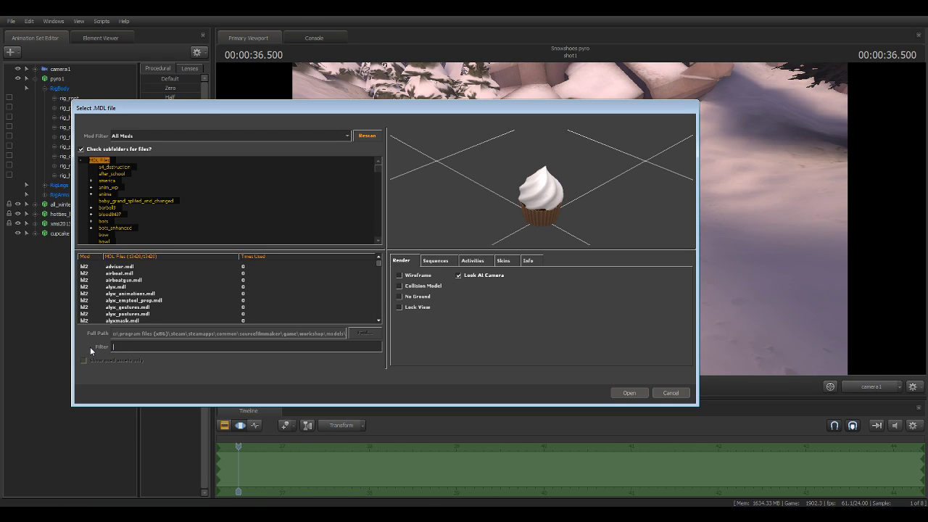
pyautogui.write('lo')
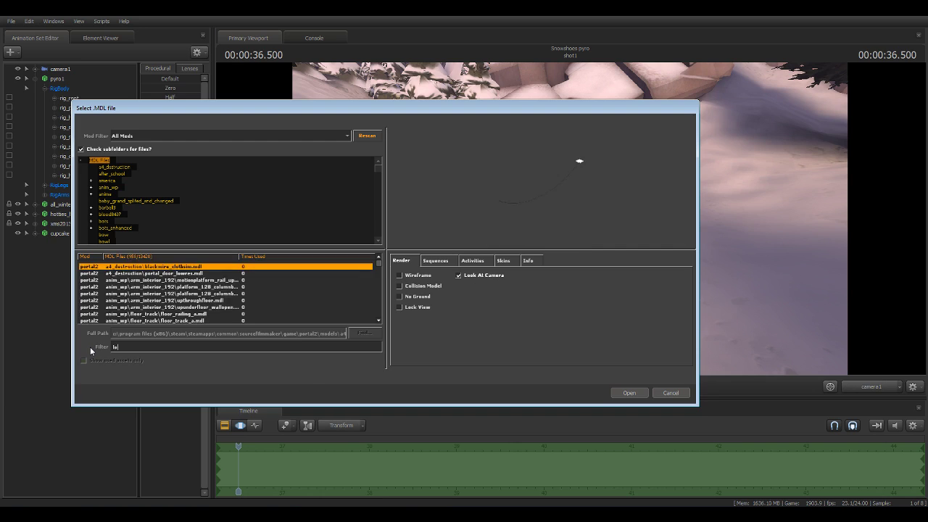
pyautogui.write('l')
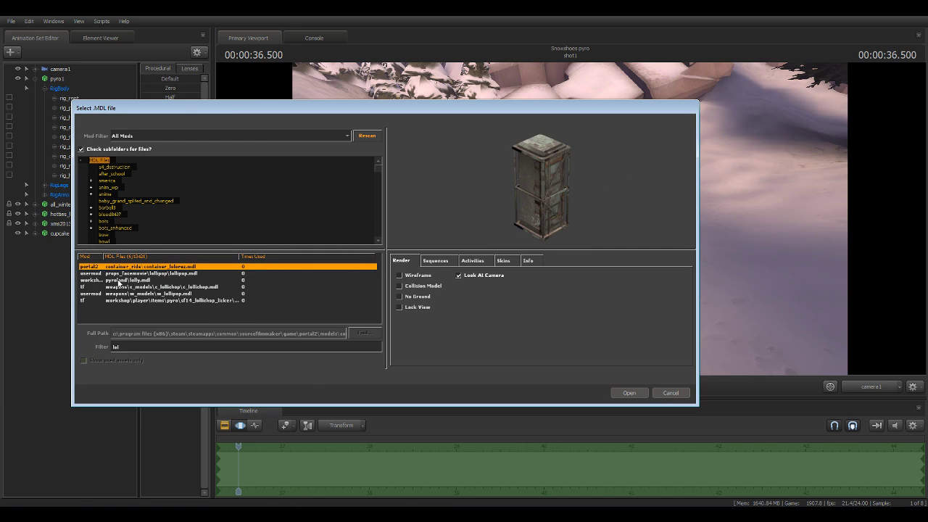
pyautogui.click(118, 280)
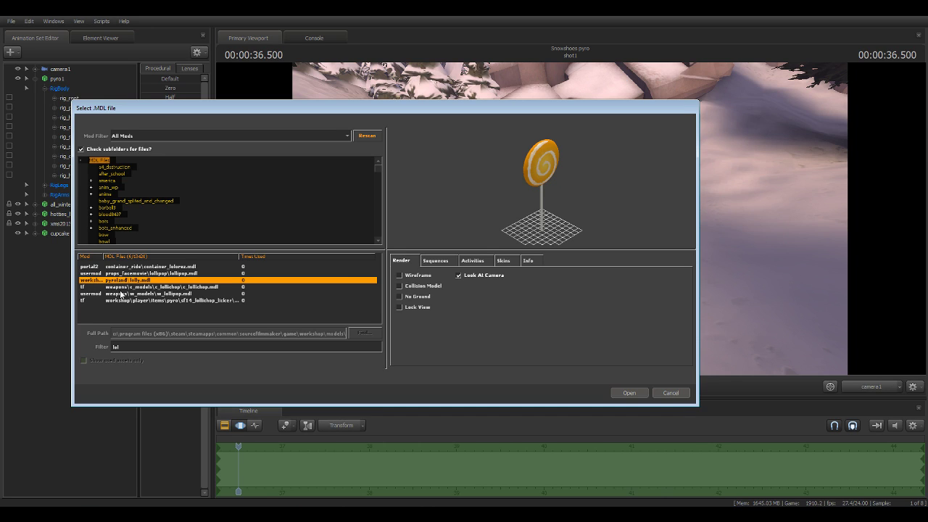
pyautogui.press('Down')
pyautogui.press('Down')
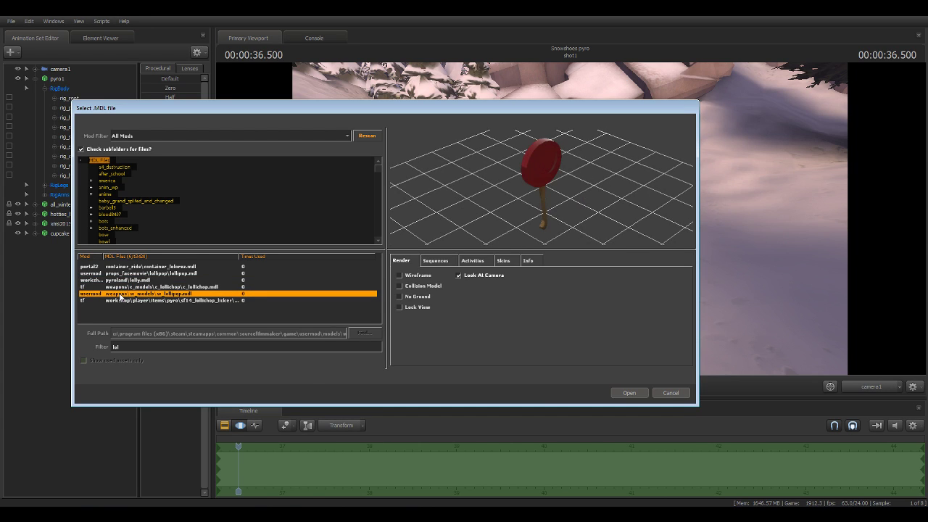
pyautogui.press('Up')
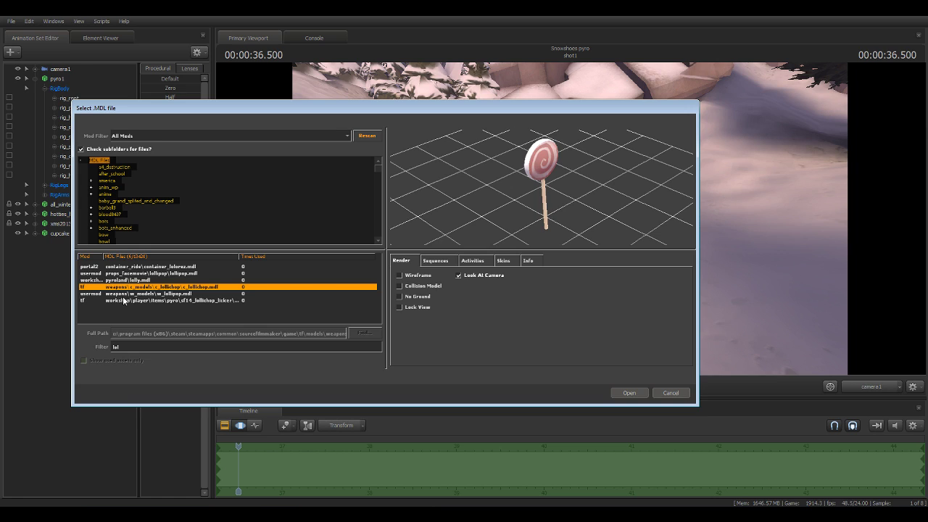
pyautogui.click(630, 393)
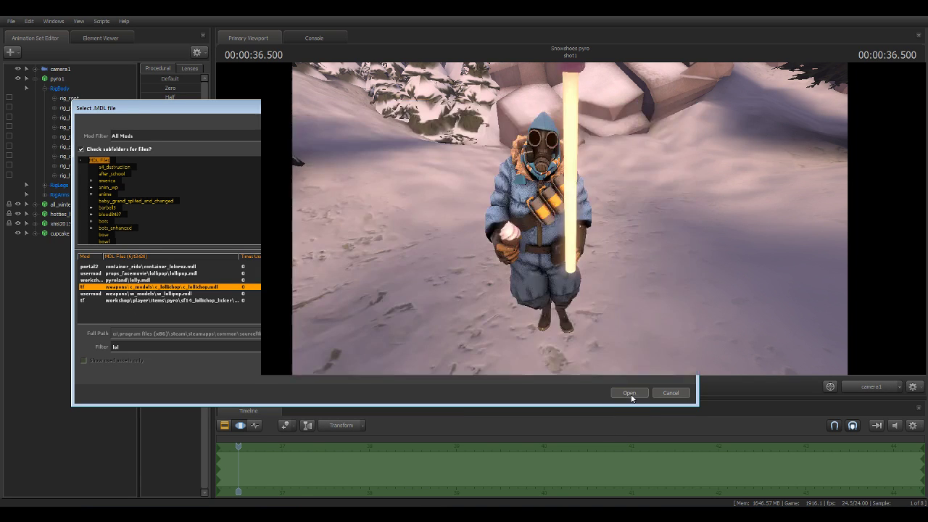
pyautogui.click(63, 243)
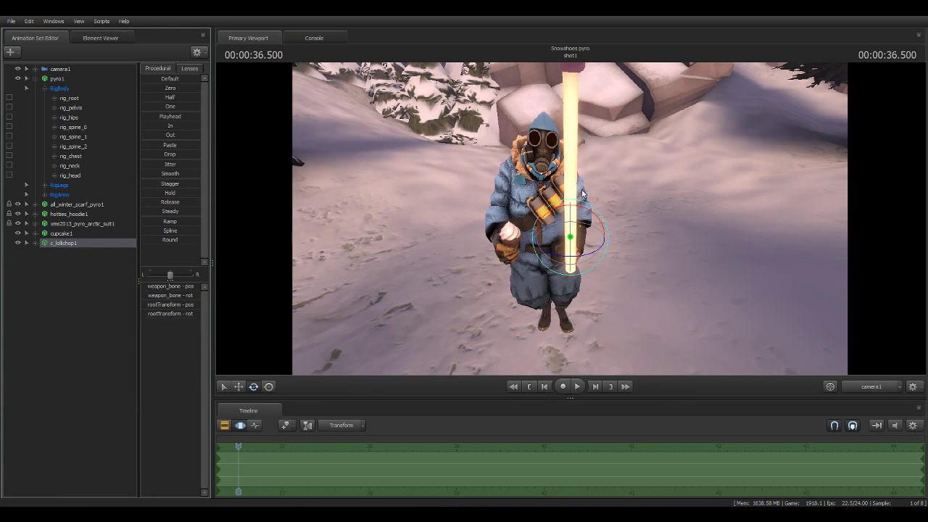
# Move c_lollipop1 down to the ground beside the Pyro's legs.
pyautogui.click(238, 387)
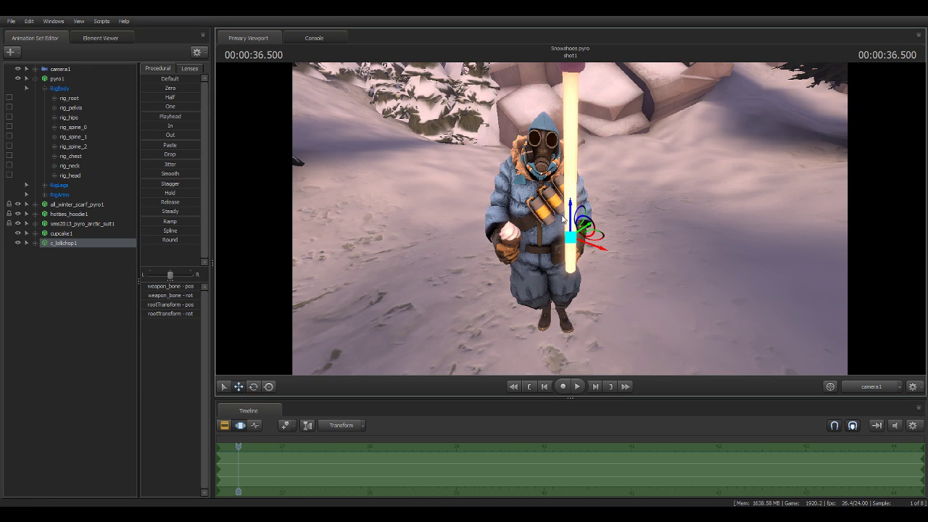
pyautogui.moveTo(570, 217); pyautogui.dragTo(536, 287)
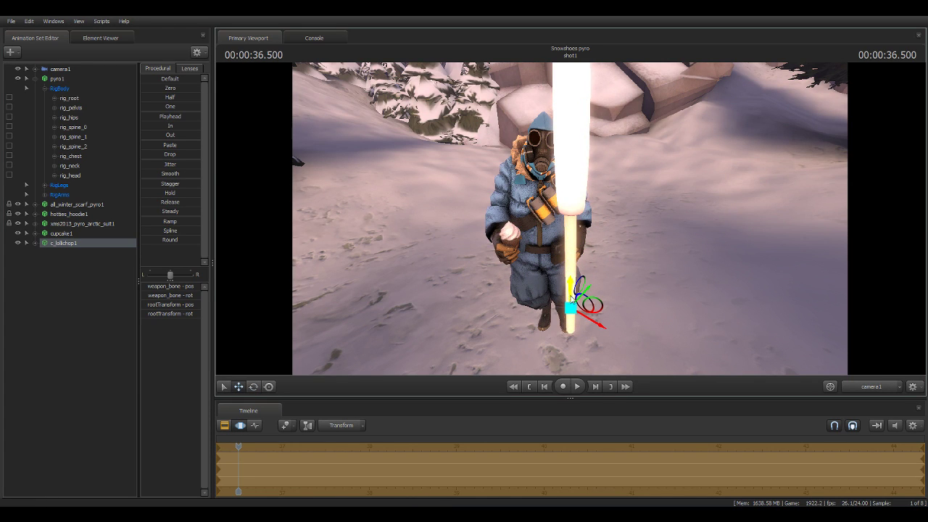
pyautogui.moveTo(596, 308)
pyautogui.mouseDown()
pyautogui.moveTo(463, 247)
pyautogui.moveTo(461, 287)
pyautogui.moveTo(487, 297)
pyautogui.mouseUp()
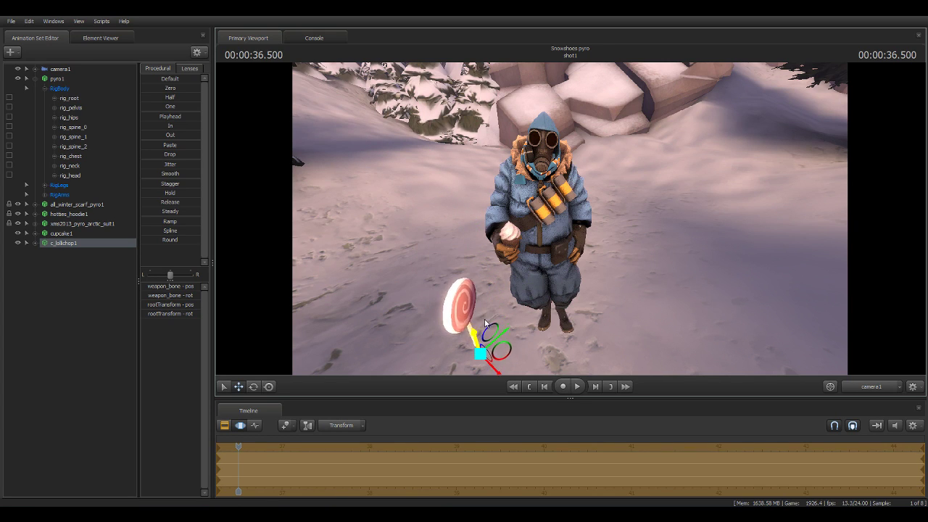
pyautogui.moveTo(487, 298); pyautogui.dragTo(479, 294)
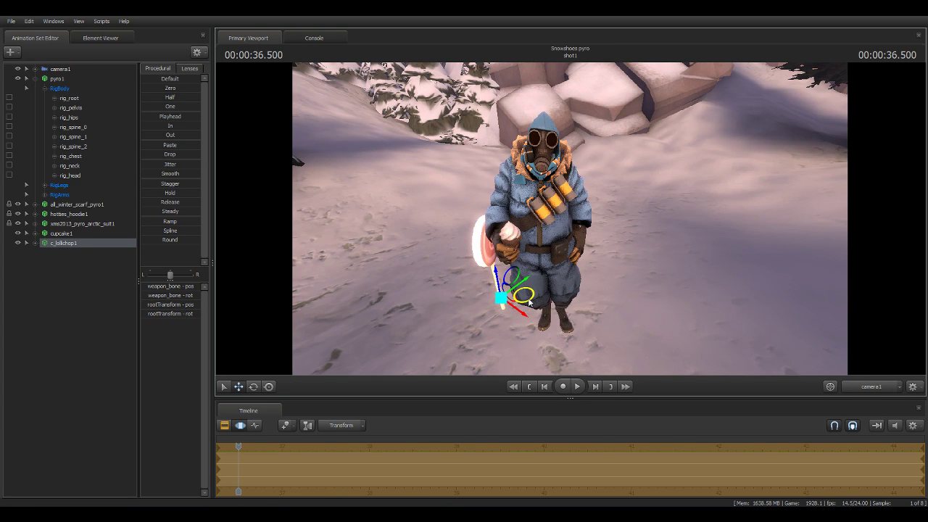
# Tilt the lollipop stick diagonally toward the knee, fine-tune its position and deselect it.
pyautogui.click(253, 387)
pyautogui.moveTo(491, 314)
pyautogui.mouseDown()
pyautogui.moveTo(488, 269)
pyautogui.moveTo(501, 305)
pyautogui.moveTo(519, 275)
pyautogui.mouseUp()
pyautogui.click(238, 386)
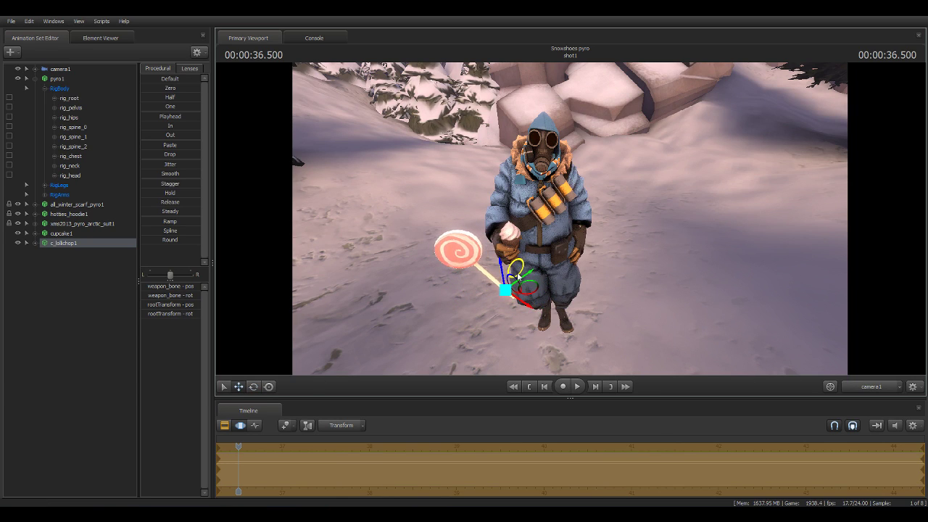
pyautogui.moveTo(519, 276)
pyautogui.mouseDown()
pyautogui.moveTo(508, 276)
pyautogui.moveTo(515, 272)
pyautogui.mouseUp()
pyautogui.moveTo(539, 307); pyautogui.dragTo(547, 300)
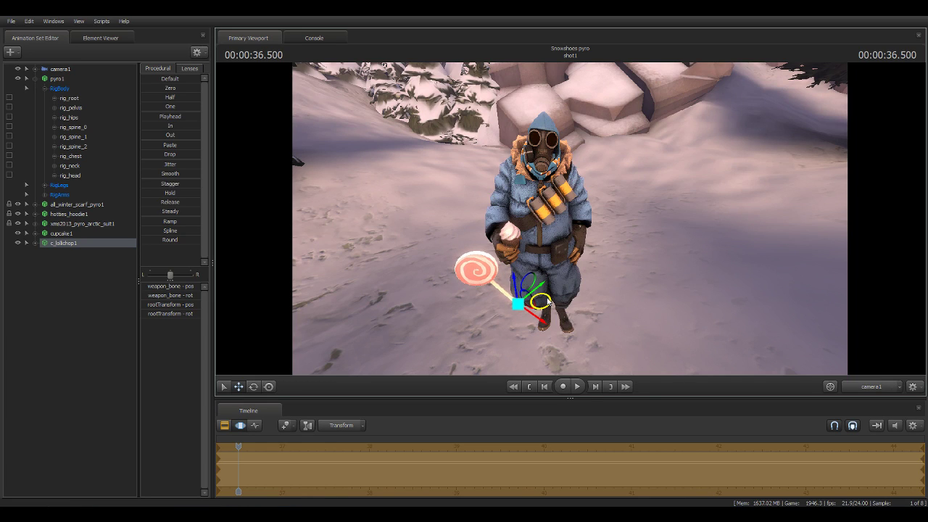
pyautogui.click(92, 366)
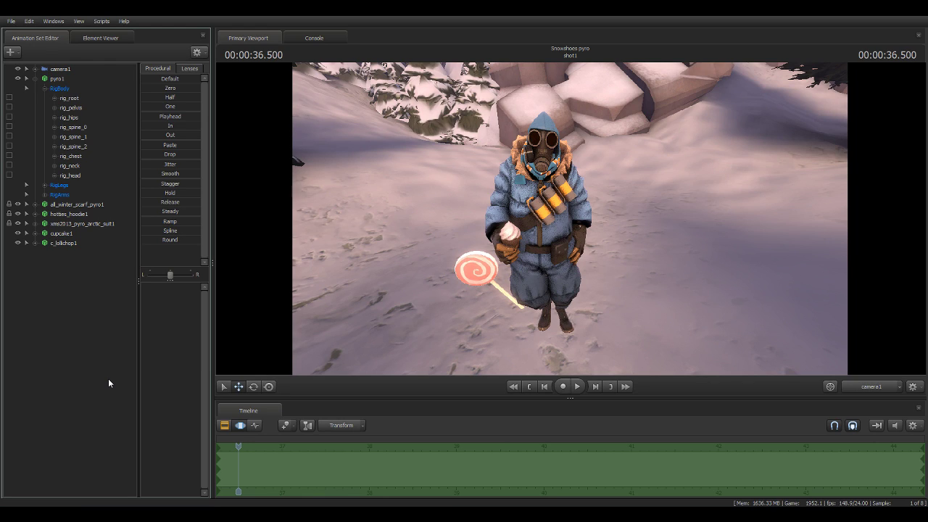
# Copy and paste the lollipop animation set to create a second lollipop, c_lollipop2.
pyautogui.rightClick(55, 241)
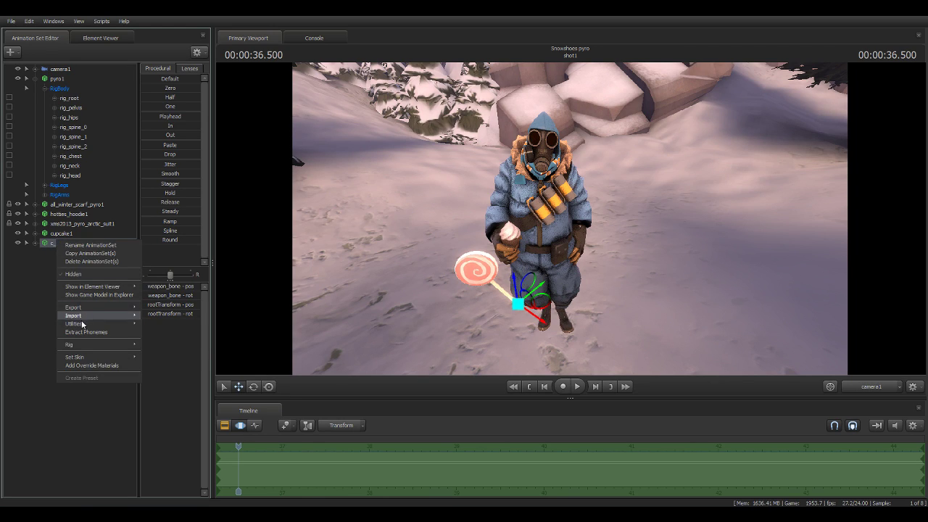
pyautogui.click(81, 253)
pyautogui.click(36, 296)
pyautogui.rightClick(35, 296)
pyautogui.click(62, 347)
pyautogui.click(57, 253)
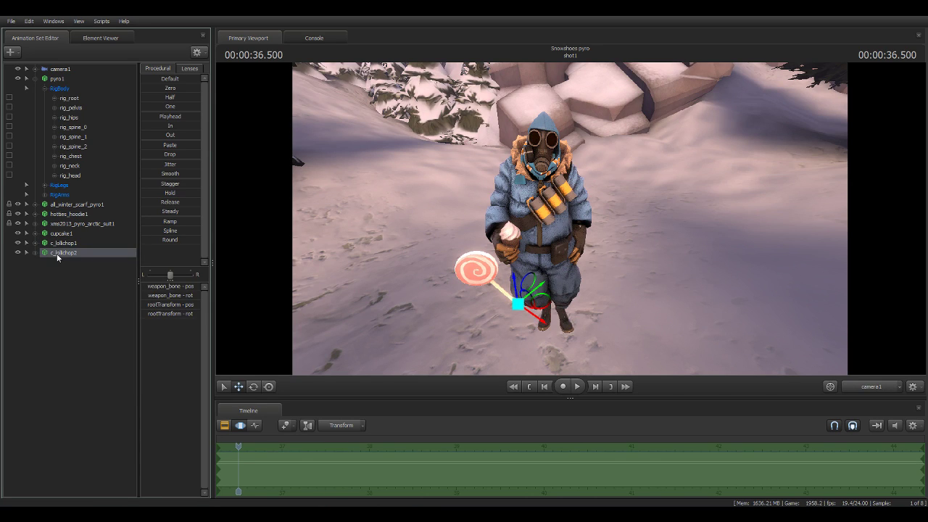
# Tilt c_lollipop2's stick and move it to the Pyro's right side.
pyautogui.click(253, 387)
pyautogui.moveTo(491, 295); pyautogui.dragTo(525, 292)
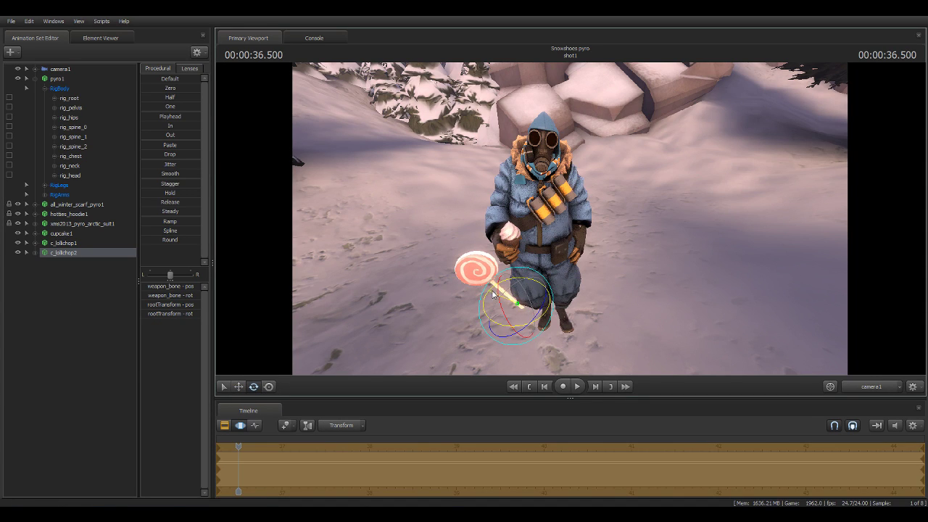
pyautogui.click(239, 386)
pyautogui.moveTo(547, 287)
pyautogui.mouseDown()
pyautogui.moveTo(595, 283)
pyautogui.moveTo(549, 307)
pyautogui.moveTo(600, 313)
pyautogui.mouseUp()
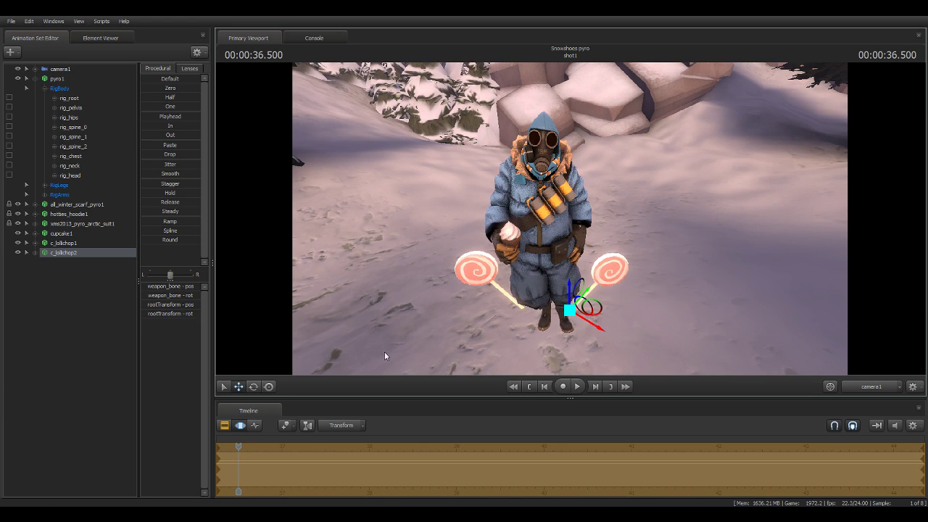
# Fine-tune c_lollipop2's tilt with small rotations, then deselect it.
pyautogui.click(253, 386)
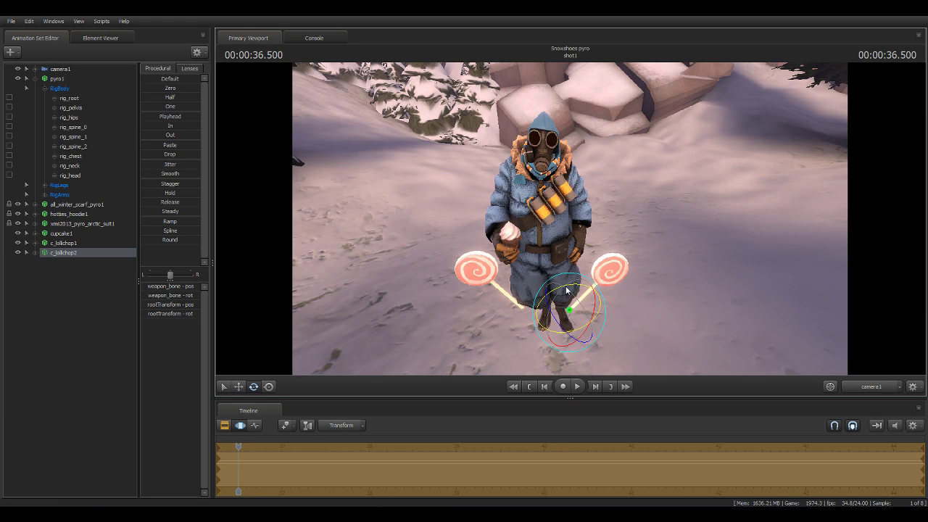
pyautogui.moveTo(564, 297); pyautogui.dragTo(566, 292)
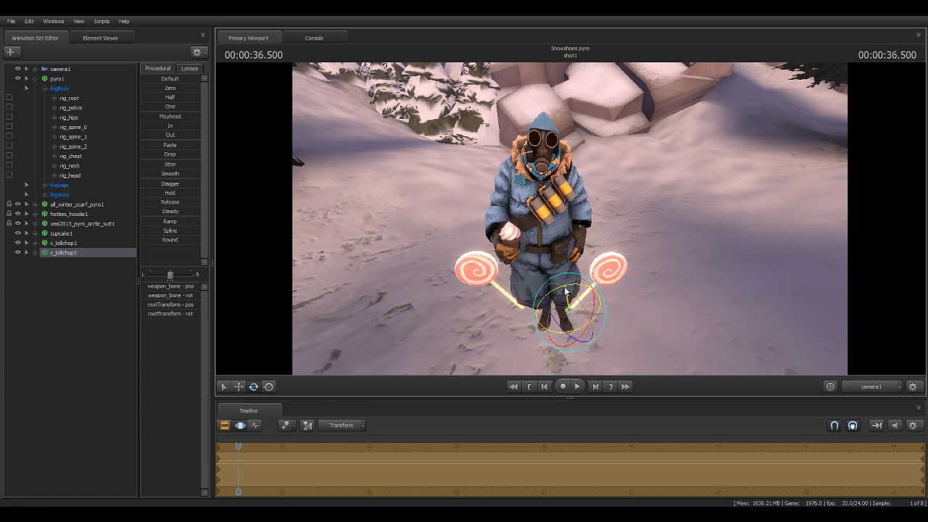
pyautogui.click(238, 386)
pyautogui.press('e')
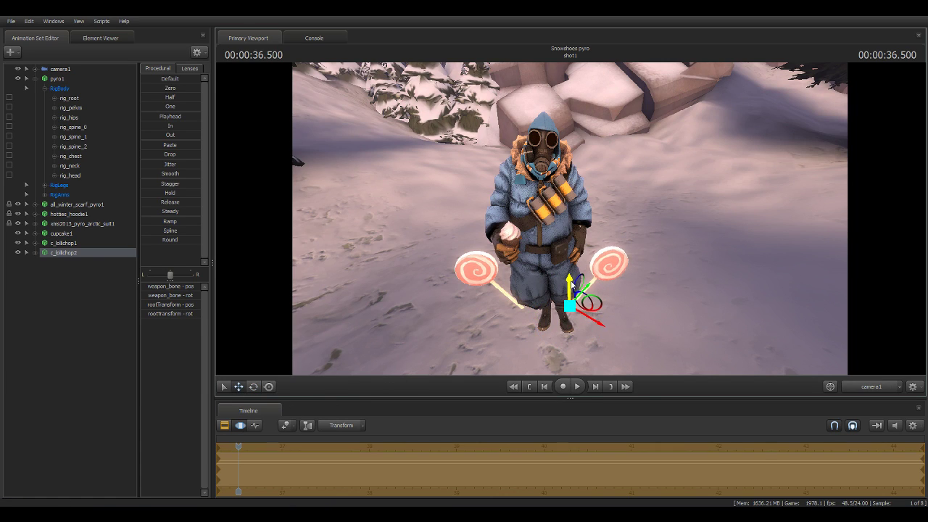
pyautogui.moveTo(599, 308)
pyautogui.mouseDown()
pyautogui.moveTo(599, 331)
pyautogui.moveTo(602, 310)
pyautogui.mouseUp()
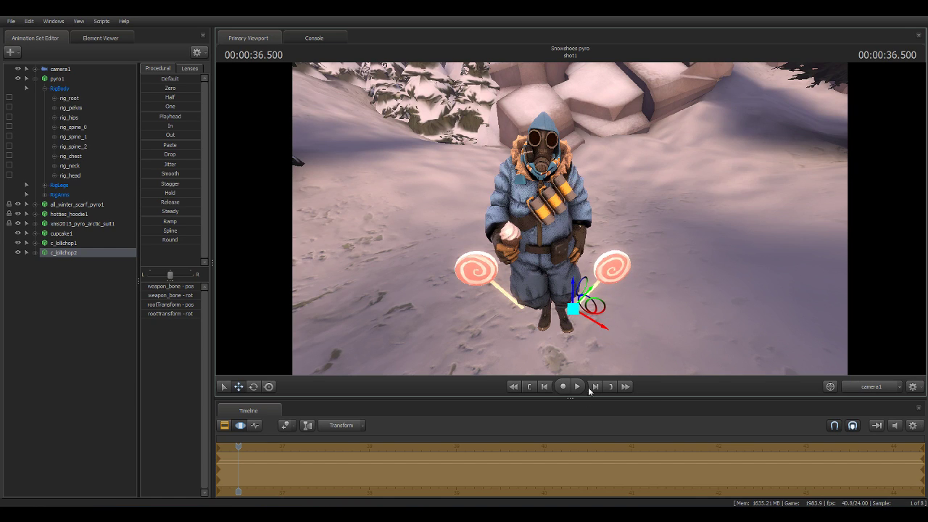
pyautogui.click(97, 357)
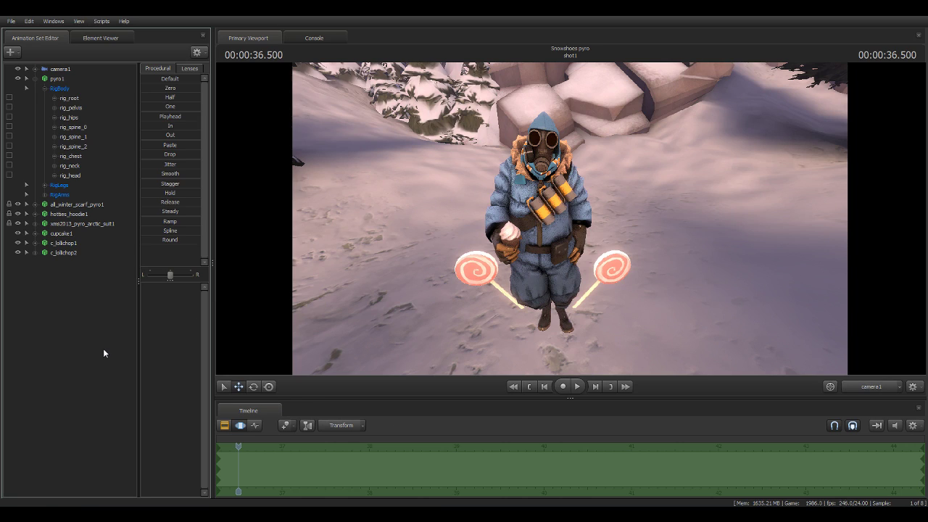
pyautogui.click(10, 51)
# Start adding a new model, searching the model list for 'bunn' and then 'rabb'.
pyautogui.click(48, 86)
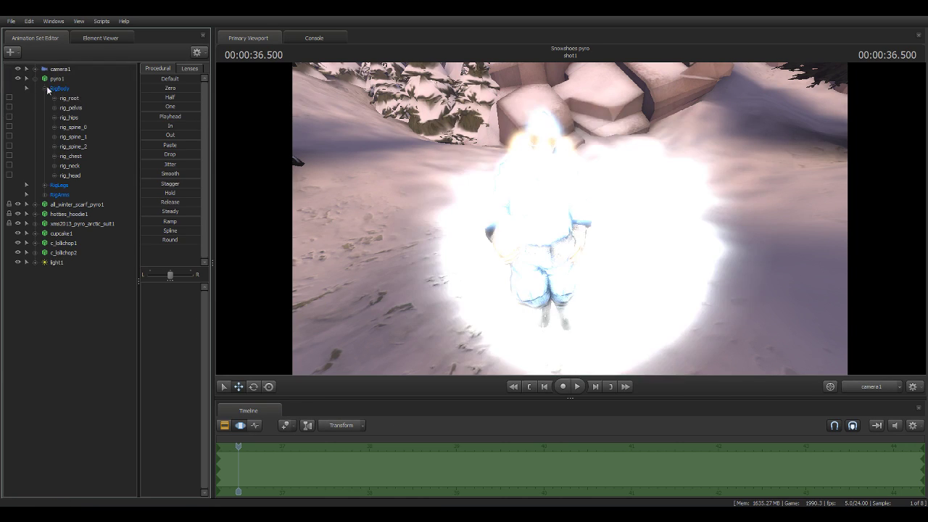
pyautogui.hotkey('ctrl', 'z')
pyautogui.click(10, 51)
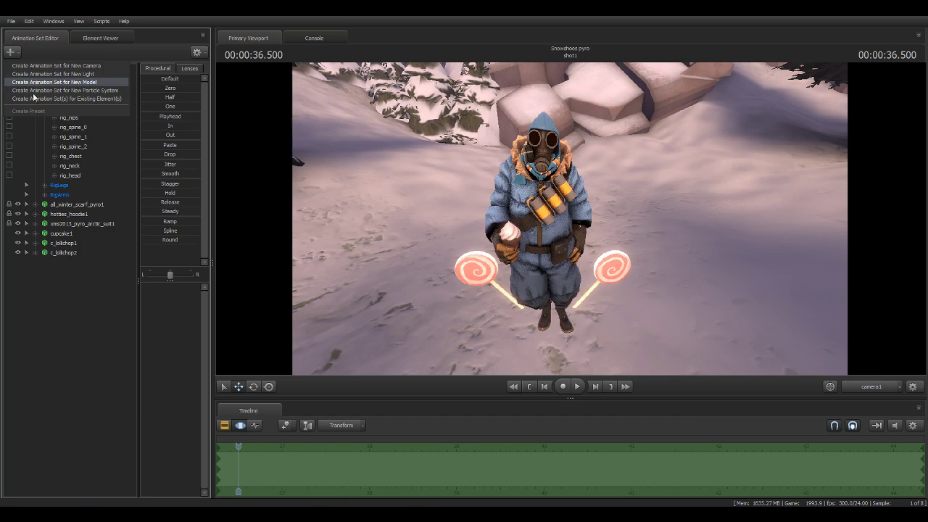
pyautogui.click(33, 86)
pyautogui.write('b')
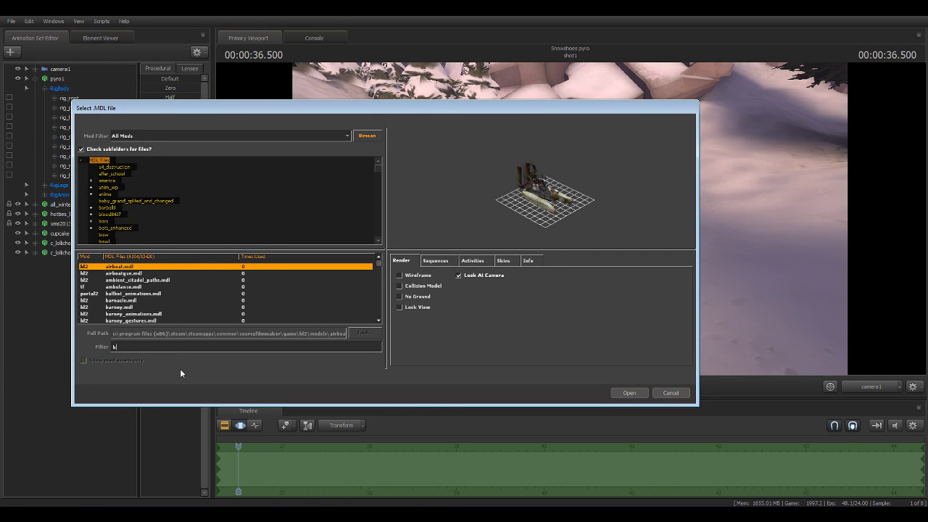
pyautogui.write('unn')
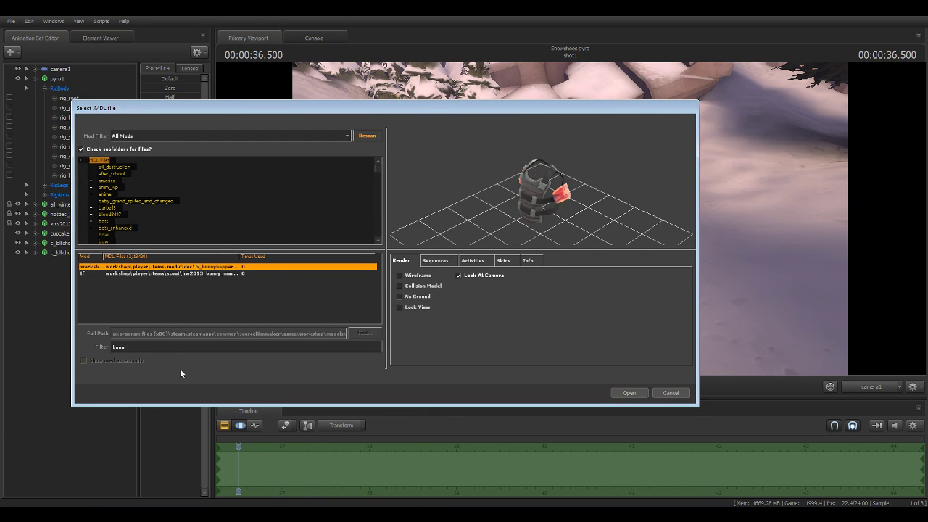
pyautogui.click(187, 273)
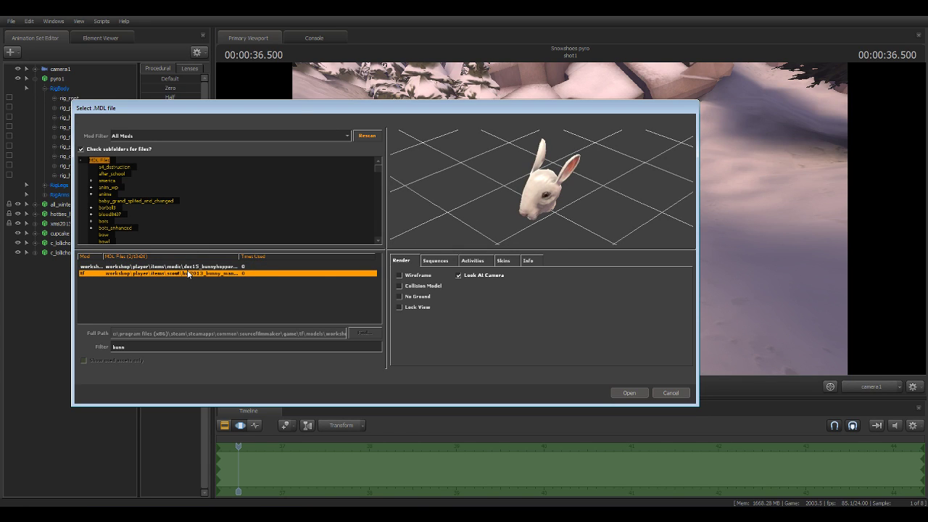
pyautogui.press('BackSpace')
pyautogui.press('BackSpace')
pyautogui.press('BackSpace')
pyautogui.write('rab')
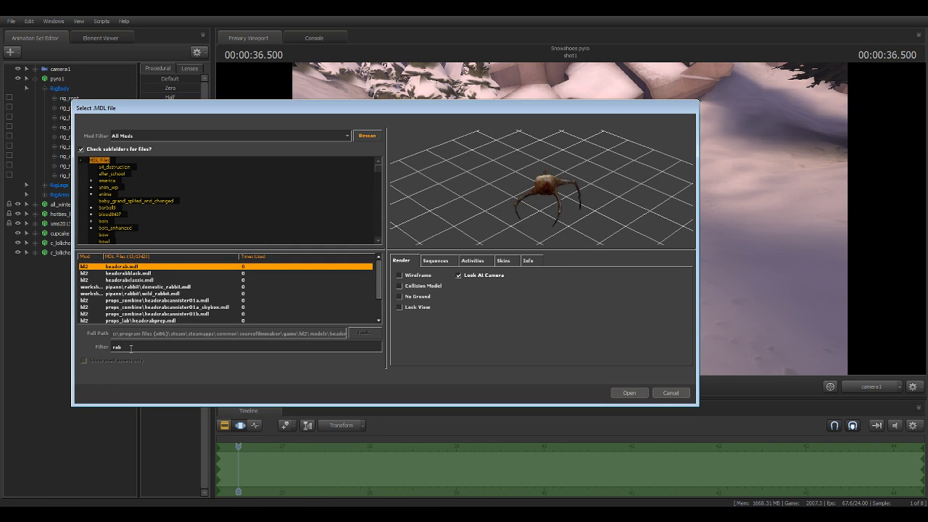
pyautogui.write('b')
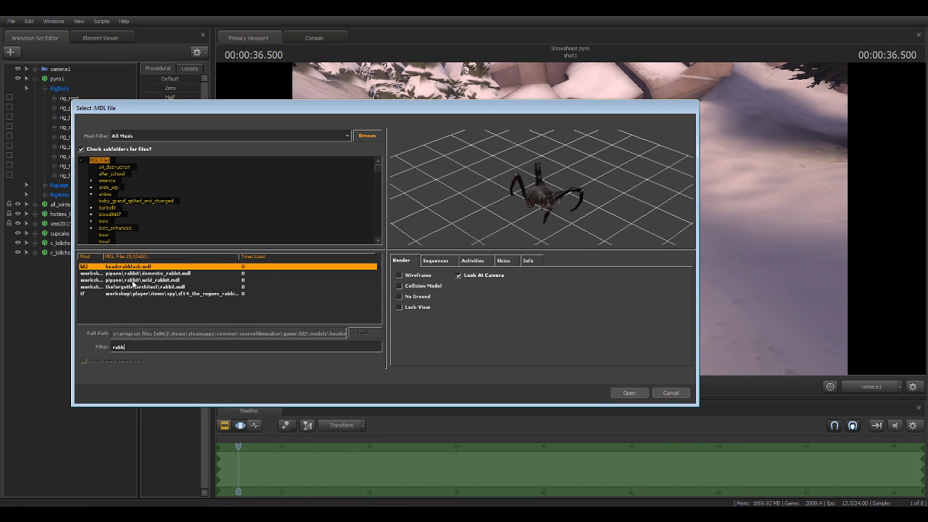
# Compare the domestic and wild rabbit models and pick domestic_rabbit.mdl.
pyautogui.click(130, 274)
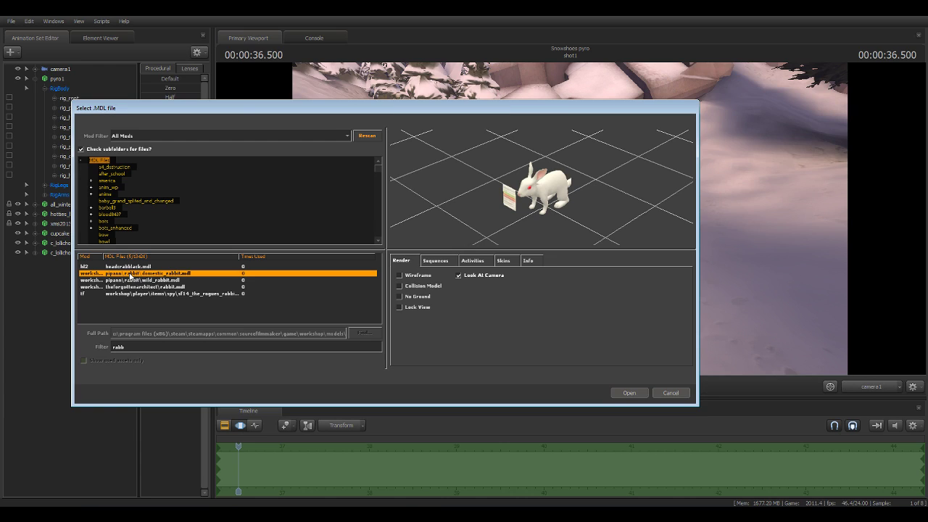
pyautogui.click(128, 280)
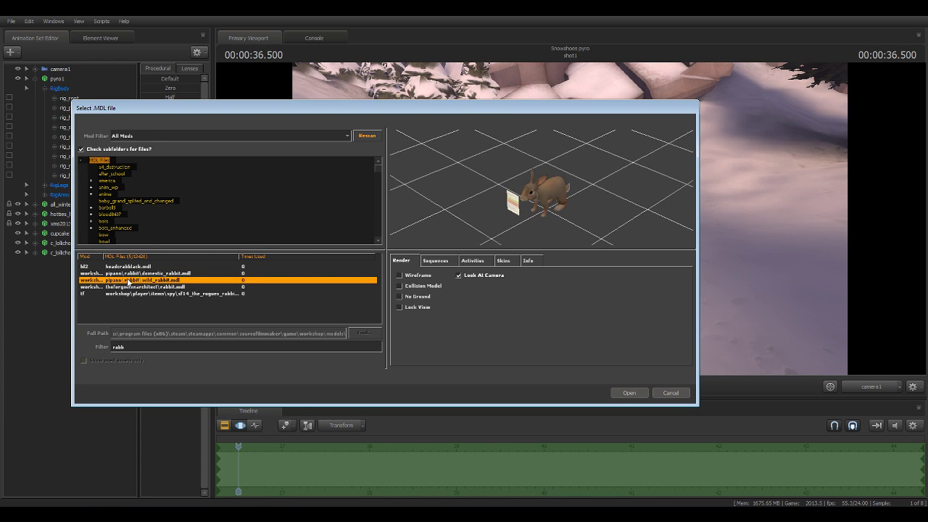
pyautogui.click(131, 273)
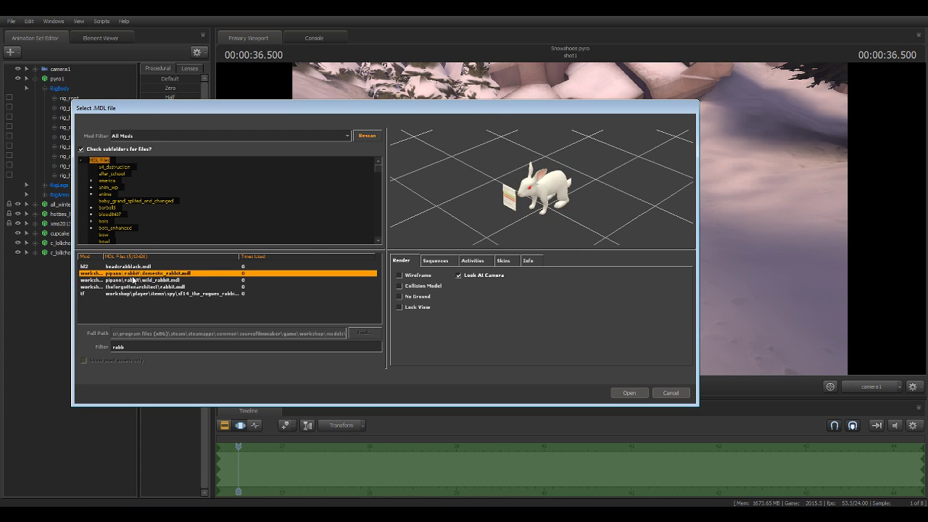
pyautogui.click(134, 280)
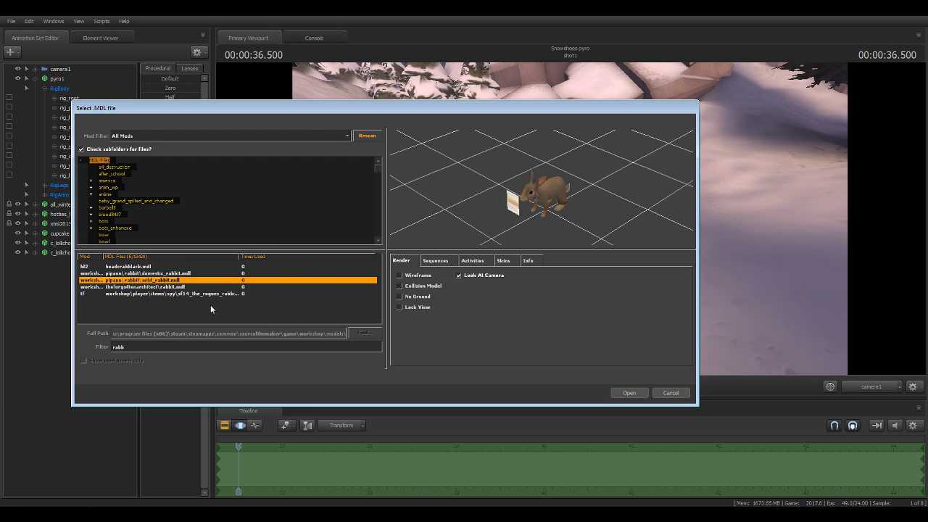
pyautogui.click(177, 273)
# Preview the domestic rabbit's skins, including skin4 and grey skin5, and settle on skin0.
pyautogui.click(503, 261)
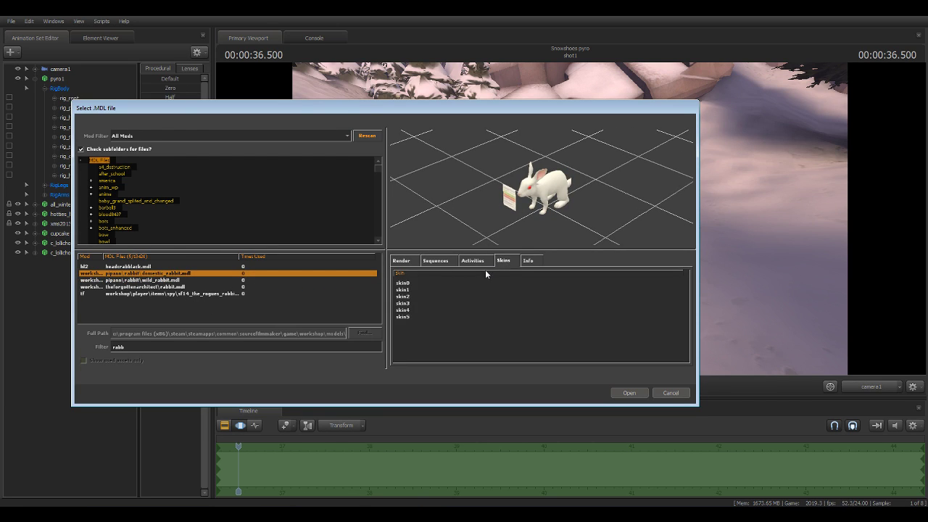
pyautogui.click(408, 285)
pyautogui.click(409, 291)
pyautogui.click(409, 297)
pyautogui.click(410, 305)
pyautogui.click(405, 311)
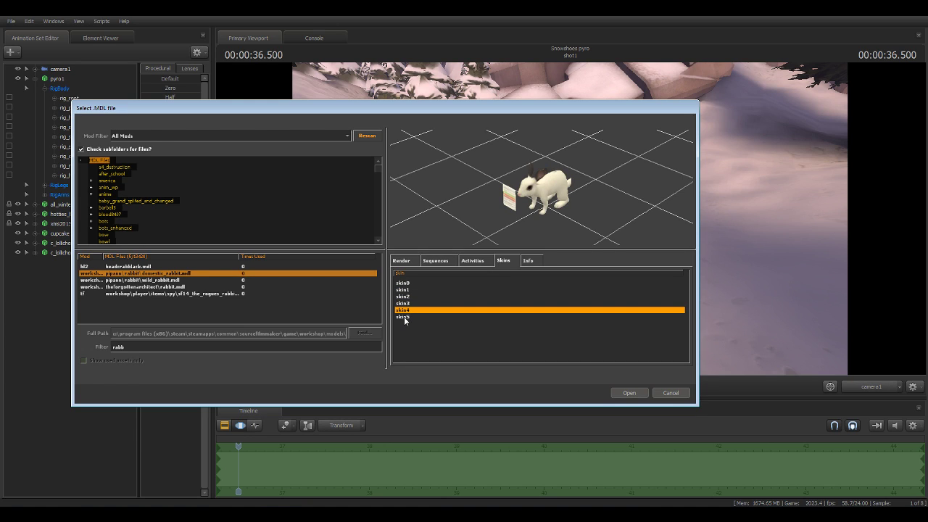
pyautogui.click(404, 316)
pyautogui.click(404, 310)
pyautogui.click(407, 285)
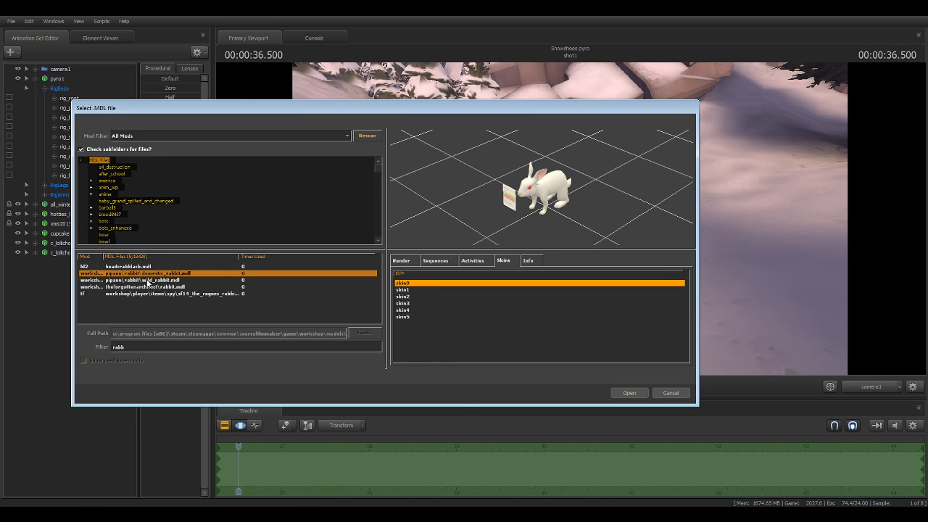
# Check the wild rabbit's skins, then load the domestic rabbit into the scene.
pyautogui.click(147, 280)
pyautogui.click(406, 290)
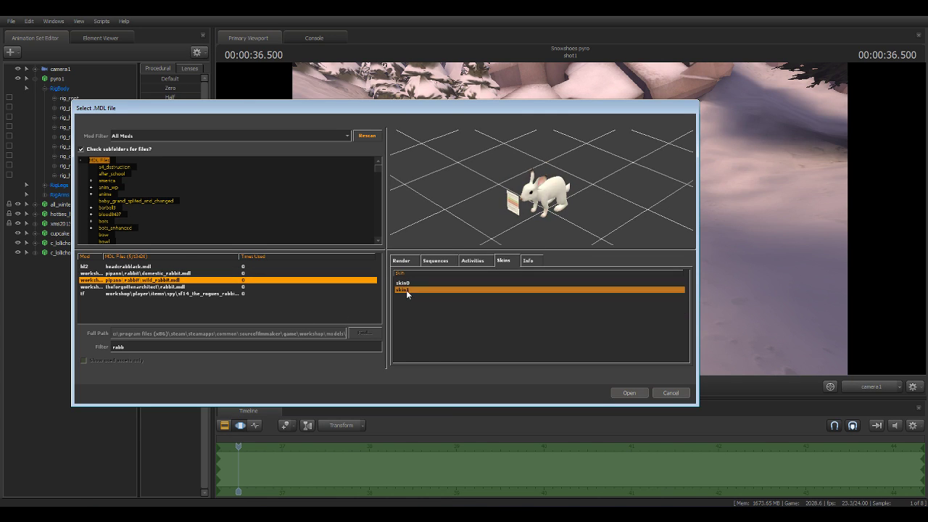
pyautogui.click(159, 275)
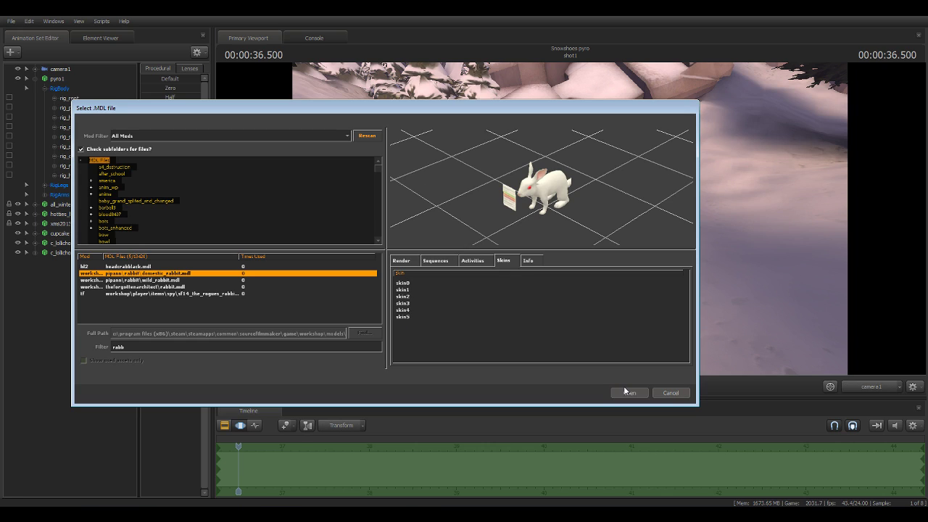
pyautogui.click(627, 392)
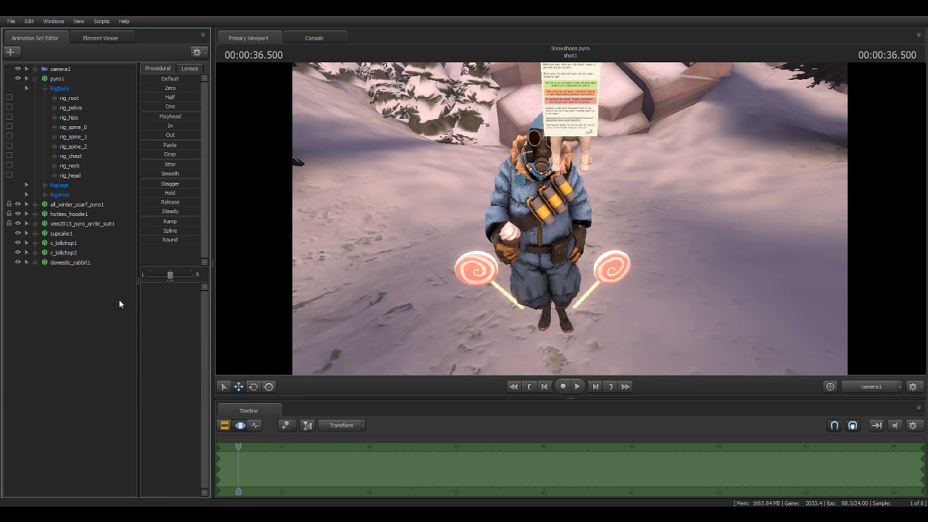
# Move domestic_rabbit1 down from the Pyro's head to the snow beside the right-hand lollipop.
pyautogui.click(79, 263)
pyautogui.click(34, 264)
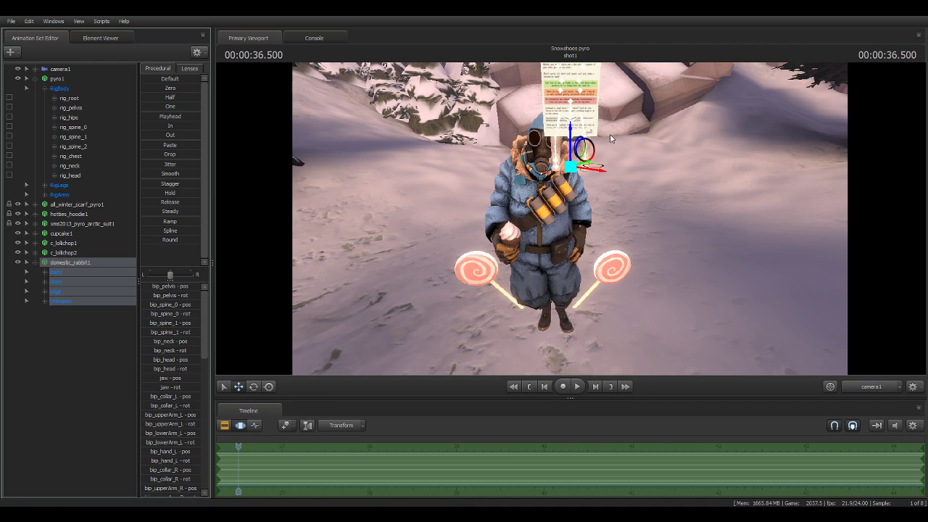
pyautogui.moveTo(571, 167)
pyautogui.mouseDown()
pyautogui.moveTo(571, 236)
pyautogui.moveTo(637, 299)
pyautogui.mouseUp()
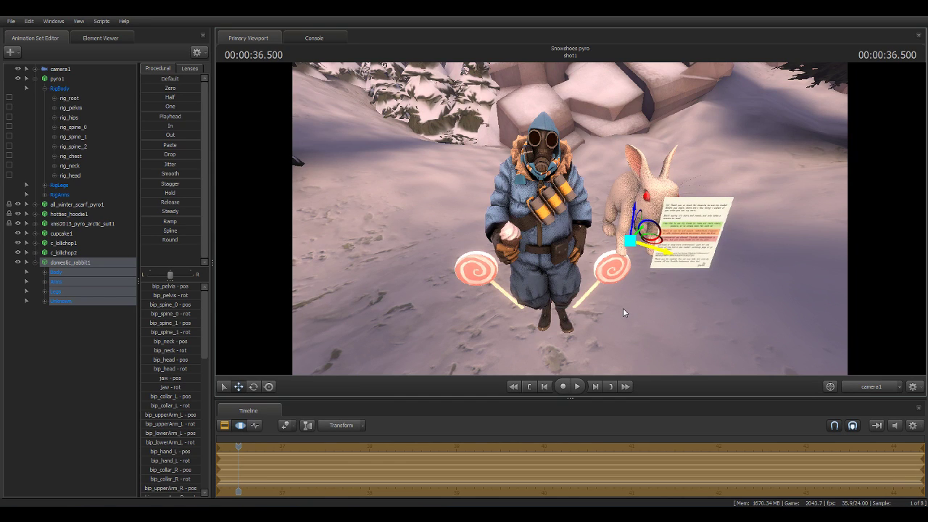
pyautogui.moveTo(630, 239)
pyautogui.mouseDown()
pyautogui.moveTo(406, 239)
pyautogui.moveTo(446, 279)
pyautogui.moveTo(503, 296)
pyautogui.moveTo(617, 289)
pyautogui.moveTo(595, 213)
pyautogui.moveTo(584, 228)
pyautogui.moveTo(589, 322)
pyautogui.moveTo(615, 261)
pyautogui.moveTo(607, 303)
pyautogui.moveTo(605, 294)
pyautogui.mouseUp()
# Inspect the rabbit's nose control, then fly the view in for a close look at the rabbit.
pyautogui.click(45, 302)
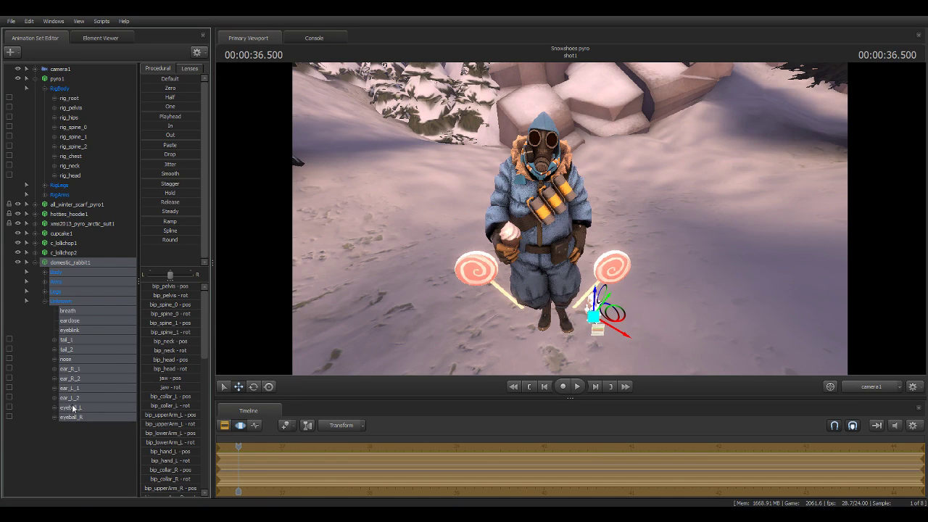
pyautogui.click(74, 368)
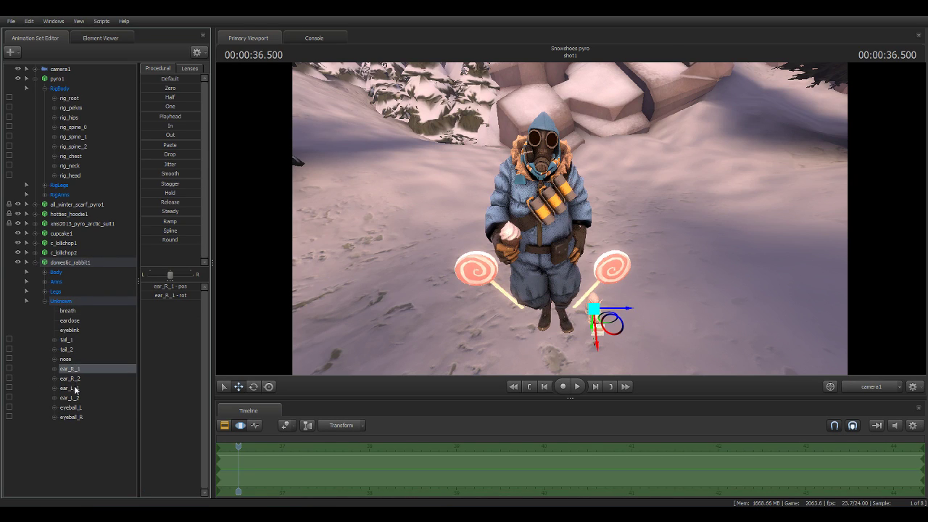
pyautogui.click(65, 358)
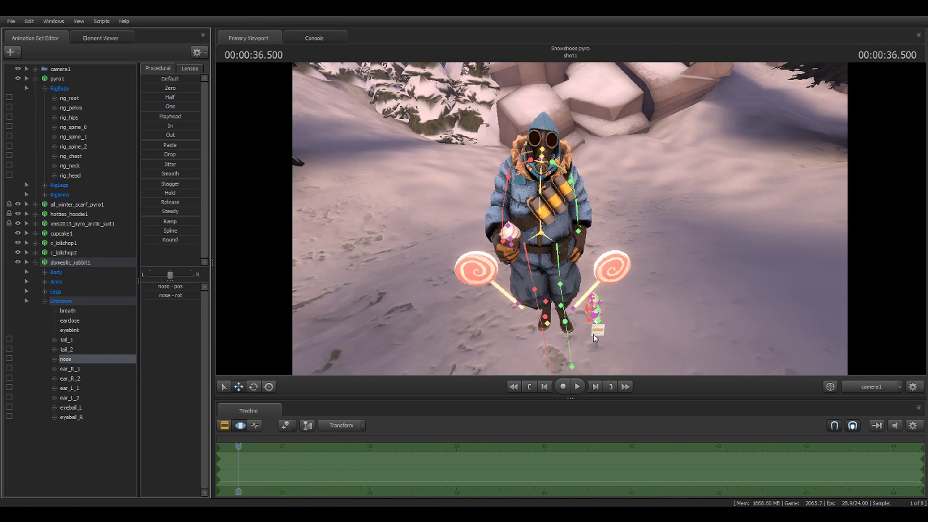
pyautogui.click(599, 333)
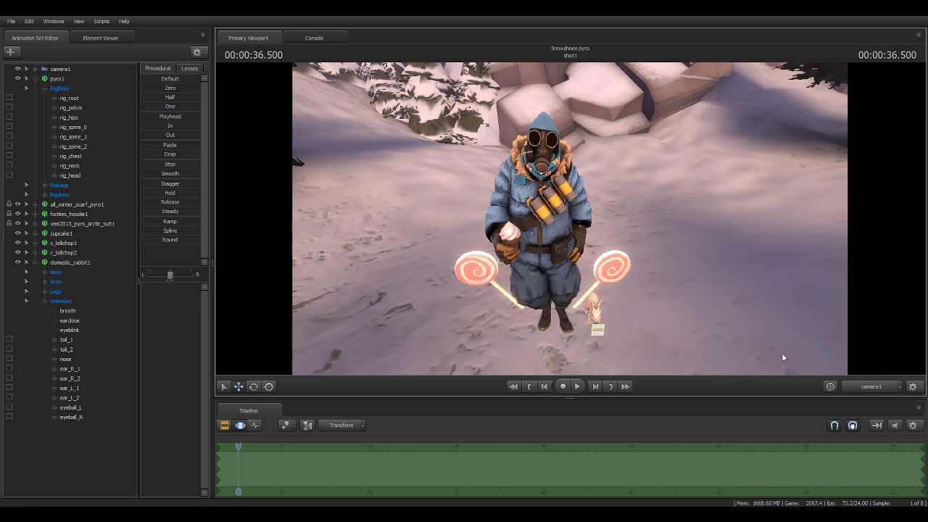
pyautogui.moveTo(768, 352)
pyautogui.mouseDown()
pyautogui.moveTo(805, 362)
pyautogui.moveTo(797, 304)
pyautogui.moveTo(585, 232)
pyautogui.mouseUp()
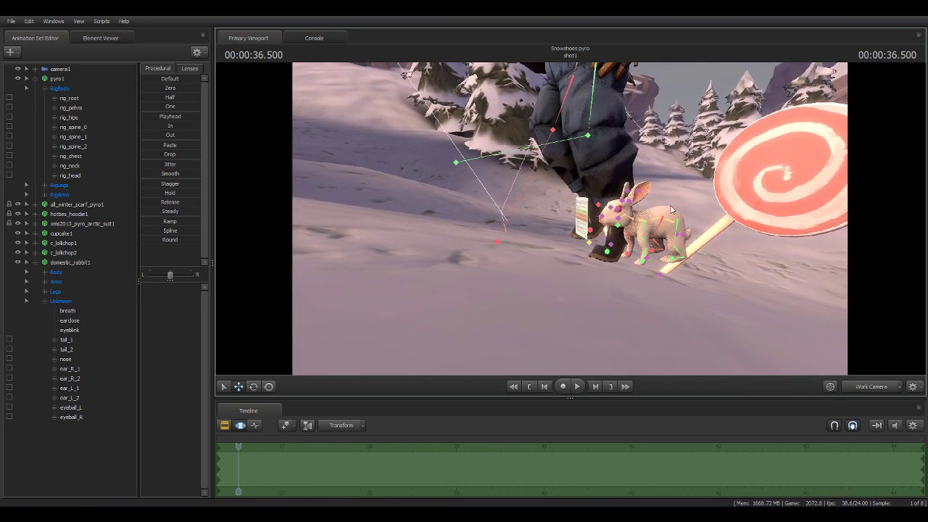
# Swing the view around to face the Pyro's legs and the rabbit's note.
pyautogui.click(586, 234)
pyautogui.moveTo(570, 246); pyautogui.dragTo(591, 225)
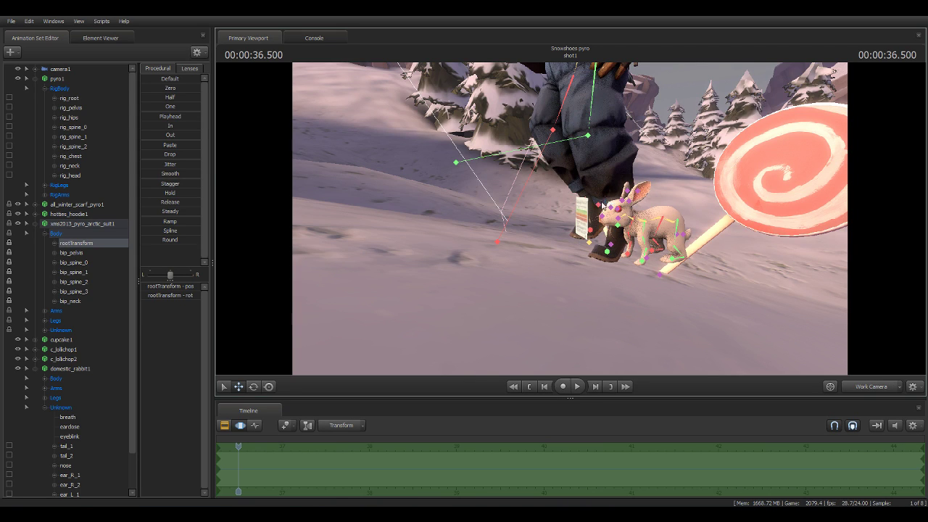
pyautogui.click(605, 219)
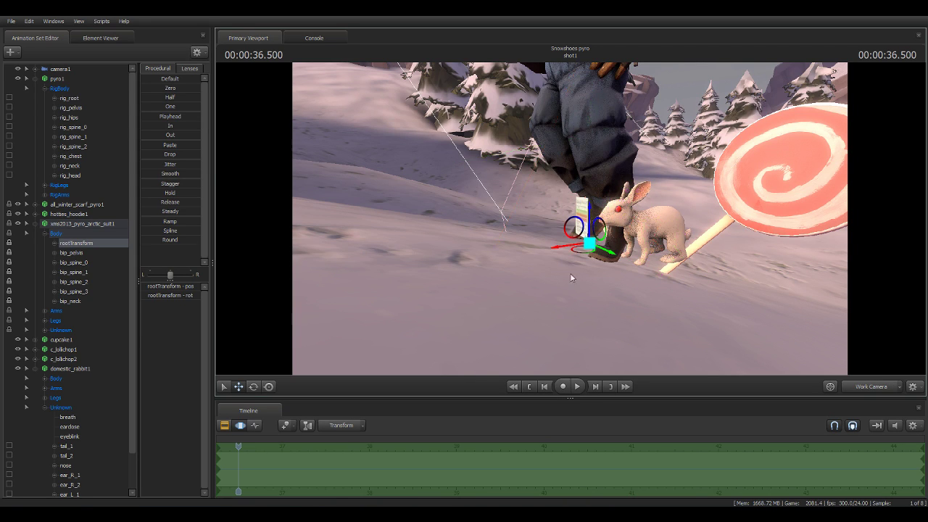
pyautogui.moveTo(519, 294); pyautogui.dragTo(519, 294)
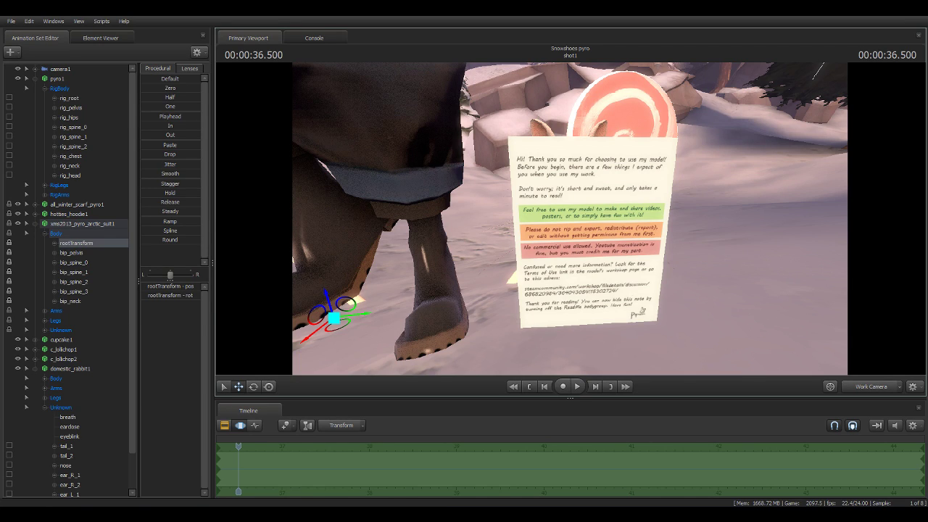
pyautogui.moveTo(569, 217)
pyautogui.mouseDown()
pyautogui.moveTo(569, 203)
pyautogui.moveTo(580, 210)
pyautogui.mouseUp()
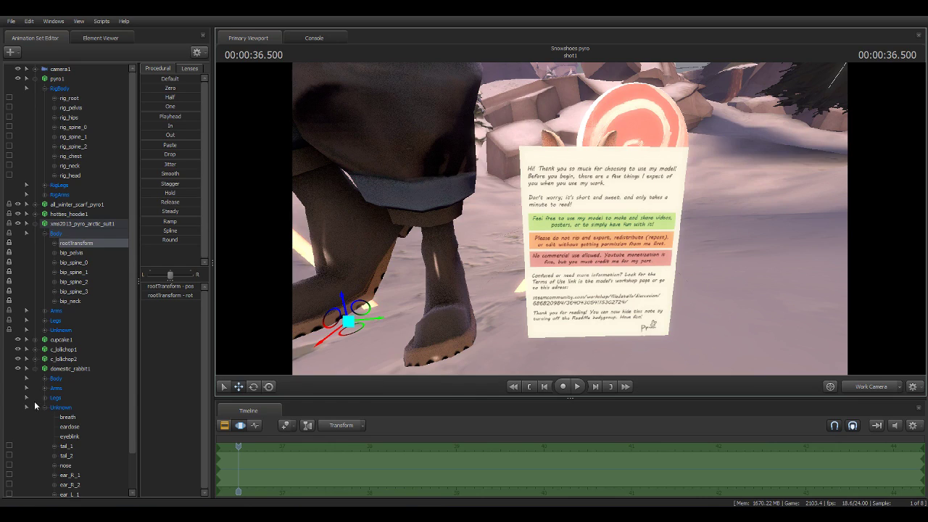
pyautogui.scroll(-2, 58, 413)
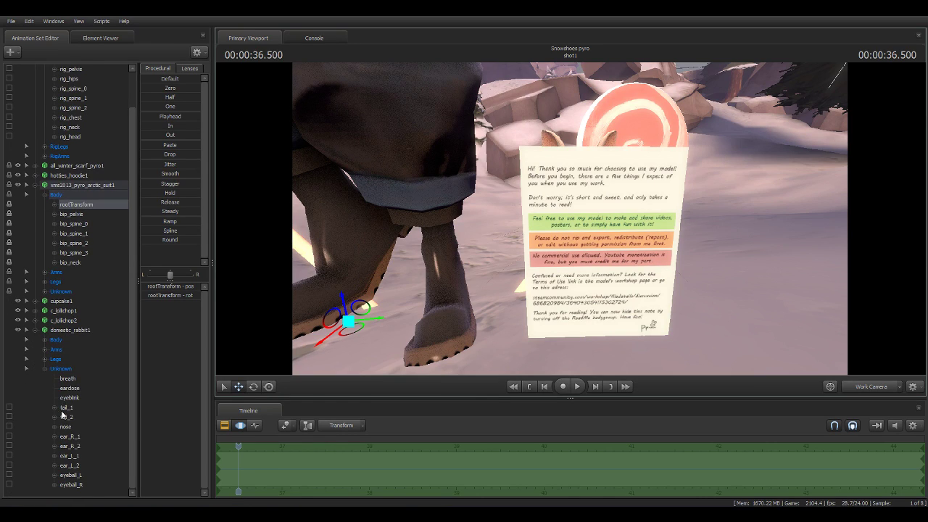
# Select the rabbit's bip_spine_0 bone and lift the rabbit slightly upward.
pyautogui.click(45, 339)
pyautogui.click(73, 368)
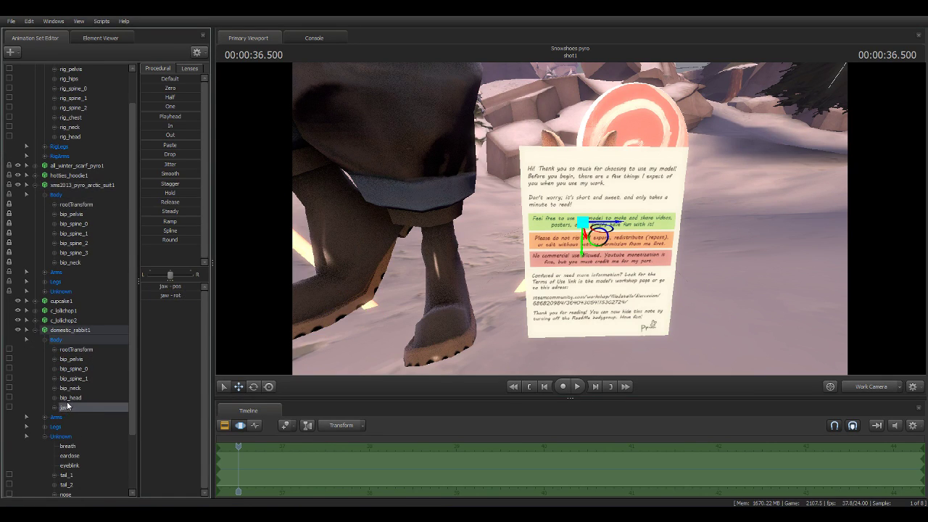
pyautogui.click(45, 340)
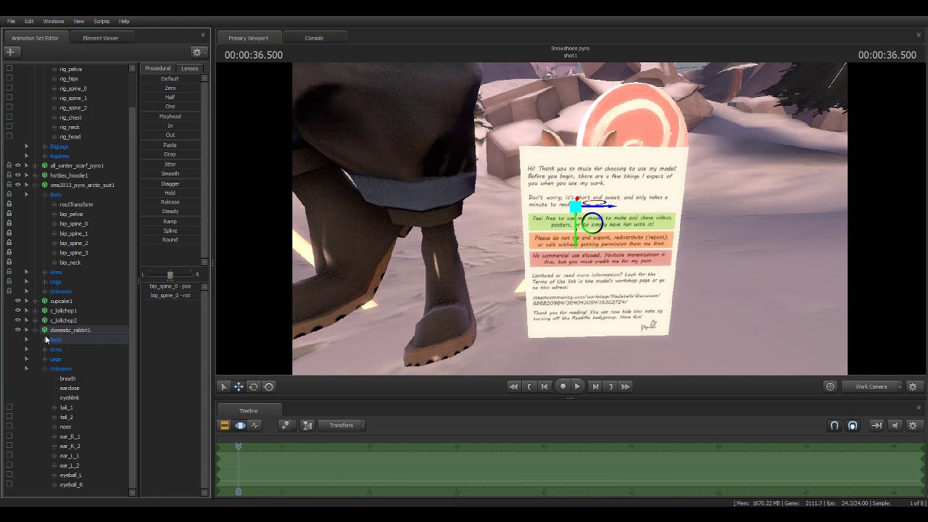
pyautogui.moveTo(578, 246)
pyautogui.mouseDown()
pyautogui.moveTo(570, 231)
pyautogui.moveTo(570, 252)
pyautogui.mouseUp()
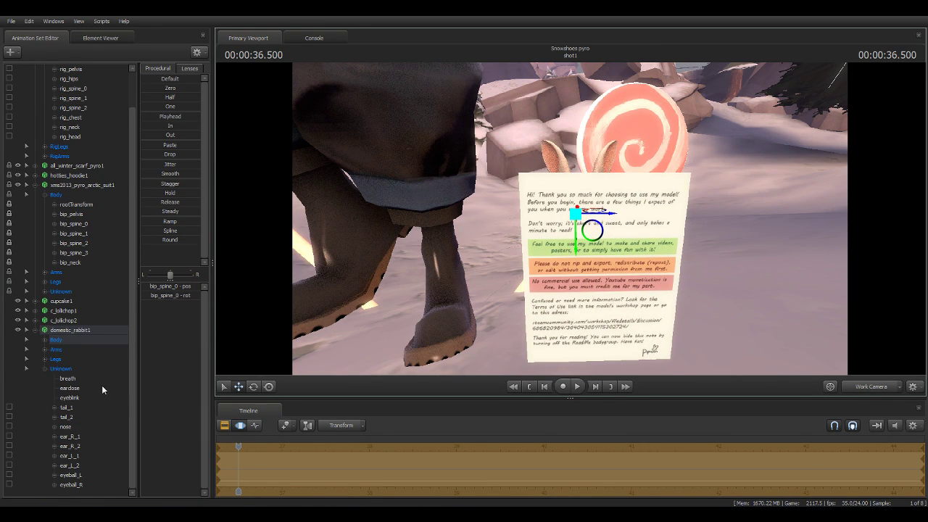
pyautogui.click(58, 330)
# Set domestic_rabbit1's ReadMe body group to <none> so its note card disappears.
pyautogui.rightClick(55, 331)
pyautogui.moveTo(82, 456)
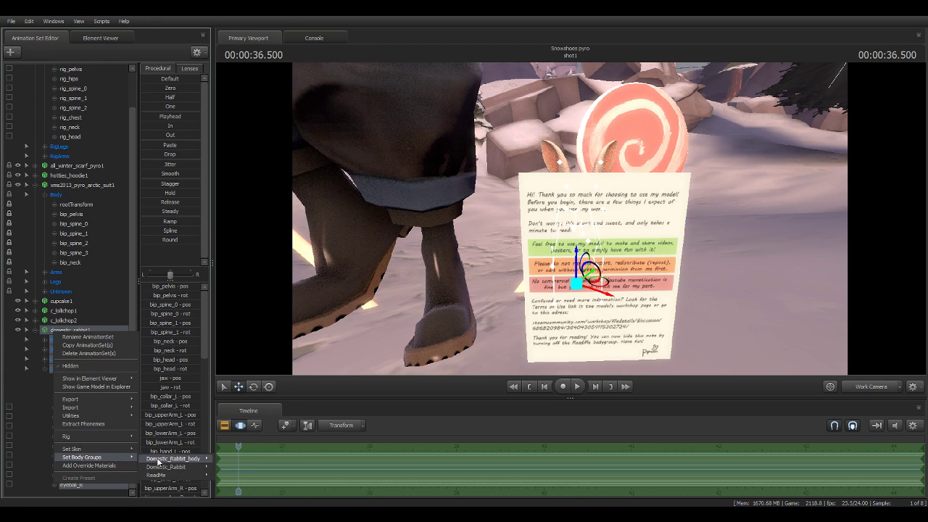
pyautogui.moveTo(156, 475)
pyautogui.click(233, 485)
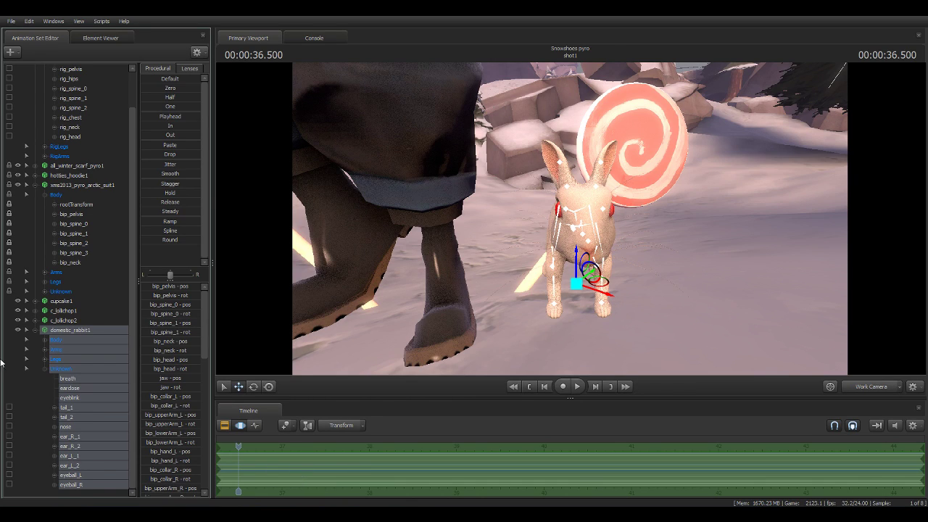
pyautogui.click(35, 330)
pyautogui.click(35, 369)
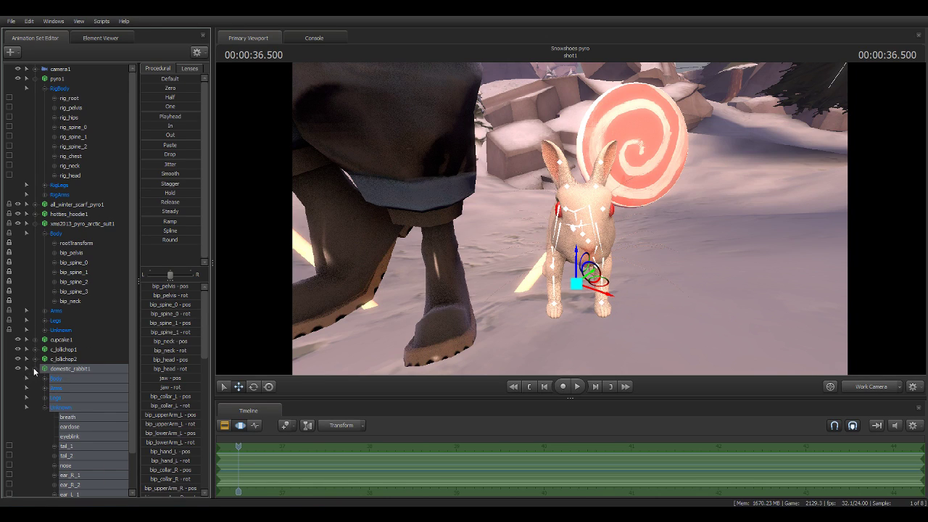
pyautogui.click(34, 368)
pyautogui.click(253, 386)
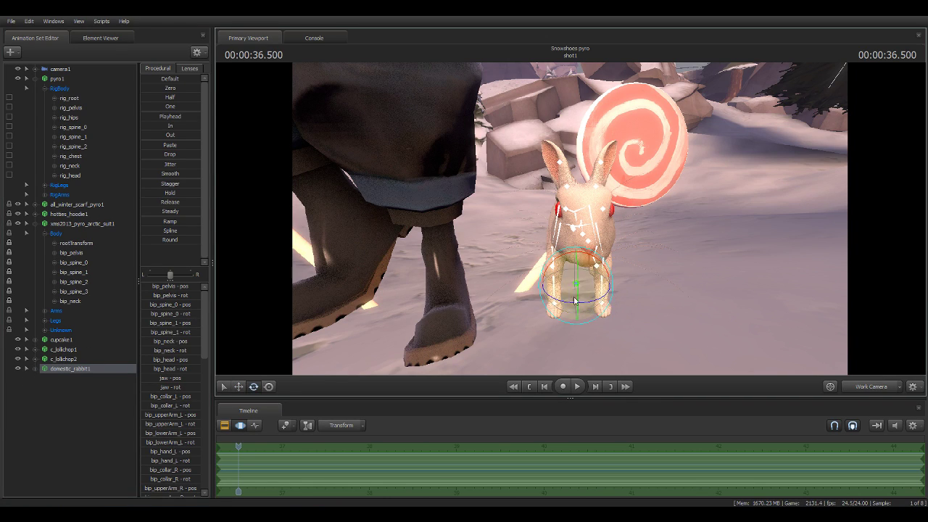
# Through camera1, lift the rabbit up and set it on the Pyro's head.
pyautogui.click(873, 390)
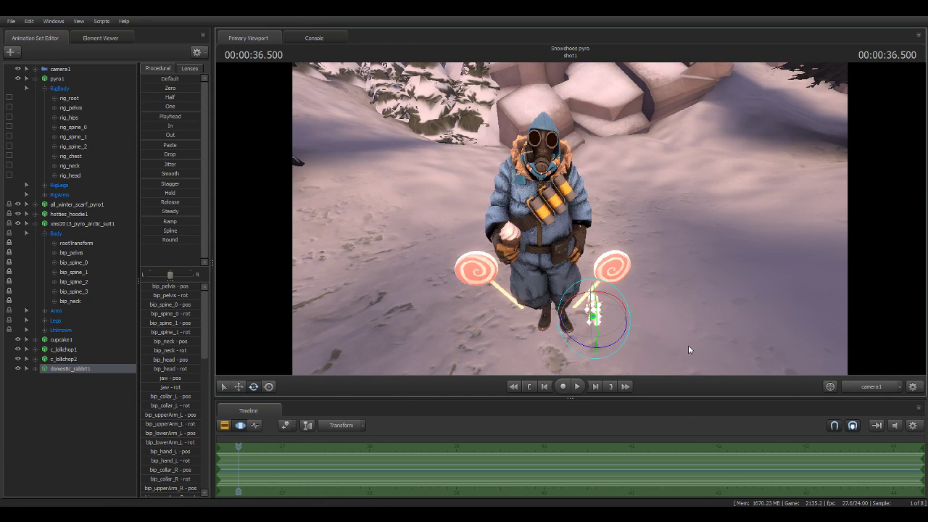
pyautogui.click(237, 388)
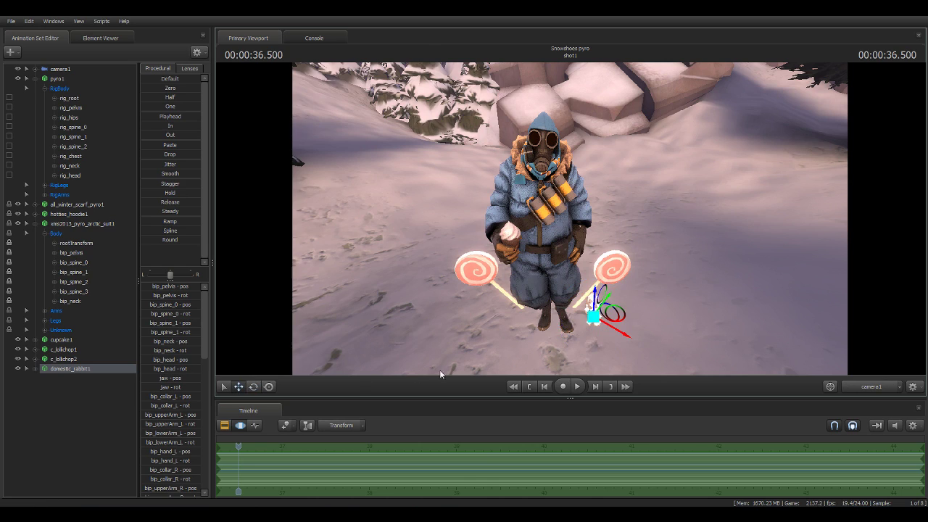
pyautogui.moveTo(599, 294)
pyautogui.mouseDown()
pyautogui.moveTo(556, 127)
pyautogui.moveTo(573, 134)
pyautogui.mouseUp()
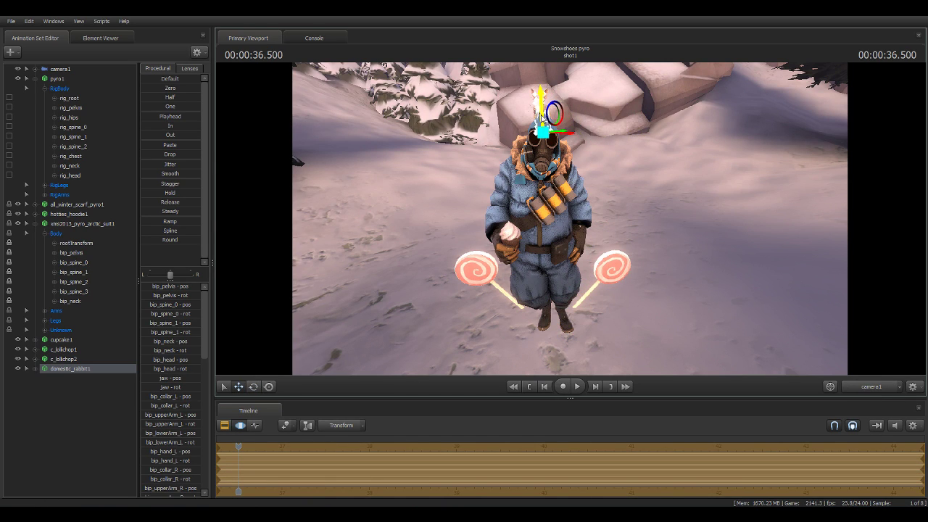
pyautogui.moveTo(574, 134); pyautogui.dragTo(574, 149)
# From a work view behind the Pyro, lower the rabbit onto his head and nudge it left.
pyautogui.click(878, 385)
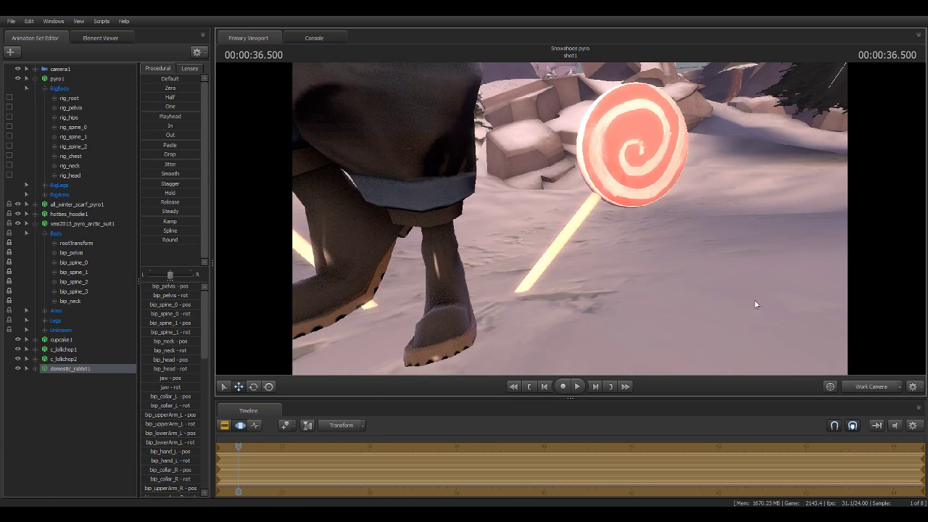
pyautogui.moveTo(569, 217); pyautogui.dragTo(584, 155)
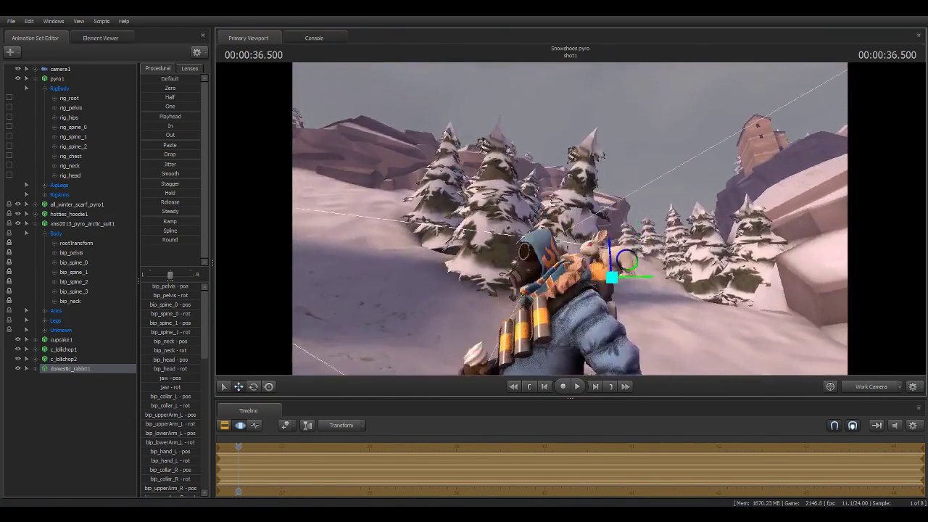
pyautogui.moveTo(584, 155); pyautogui.dragTo(585, 156)
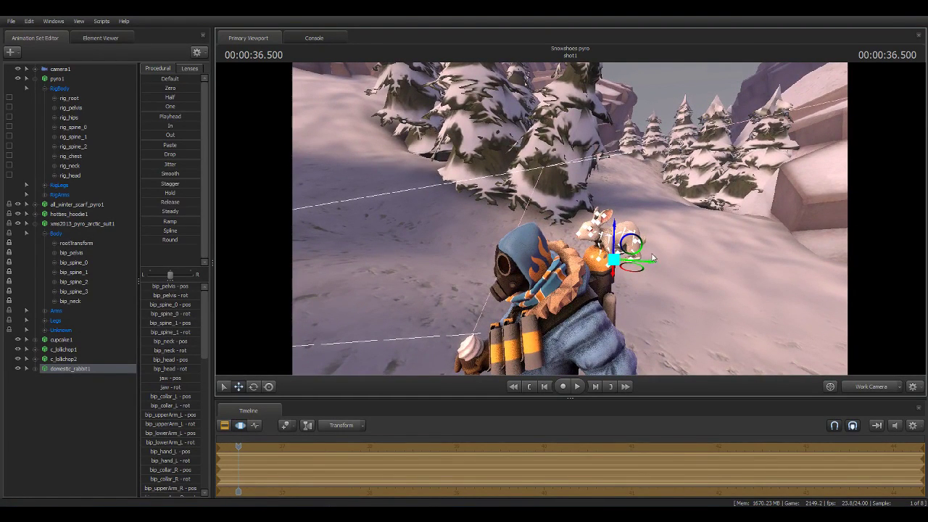
pyautogui.moveTo(598, 248)
pyautogui.mouseDown()
pyautogui.moveTo(576, 292)
pyautogui.moveTo(546, 223)
pyautogui.moveTo(601, 289)
pyautogui.mouseUp()
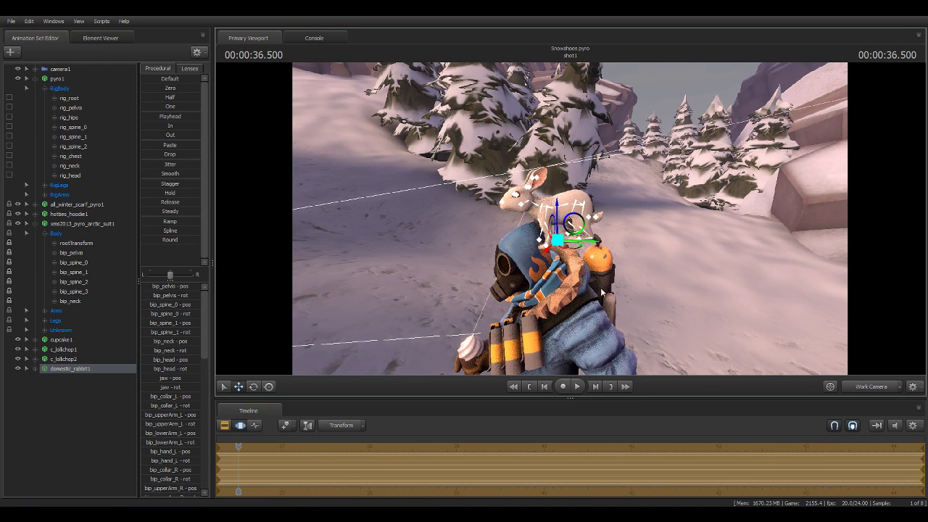
pyautogui.click(869, 387)
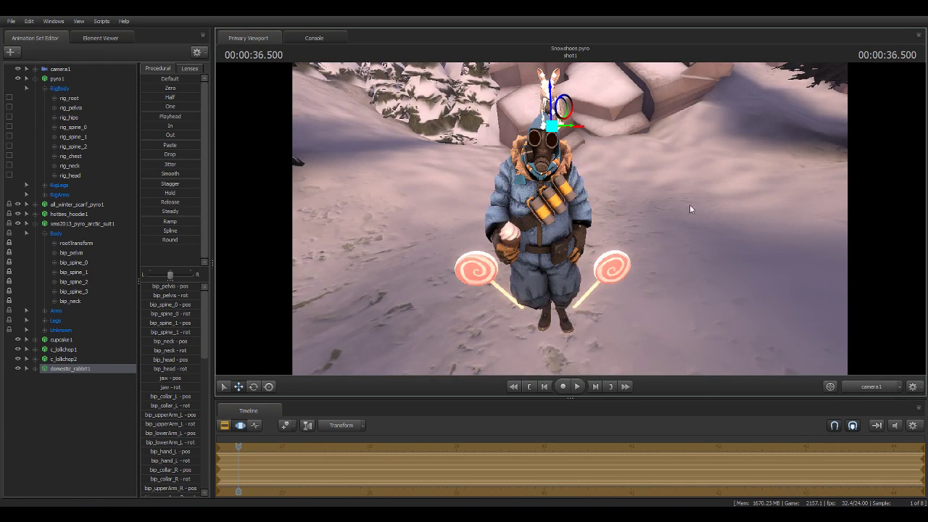
pyautogui.moveTo(581, 131); pyautogui.dragTo(575, 131)
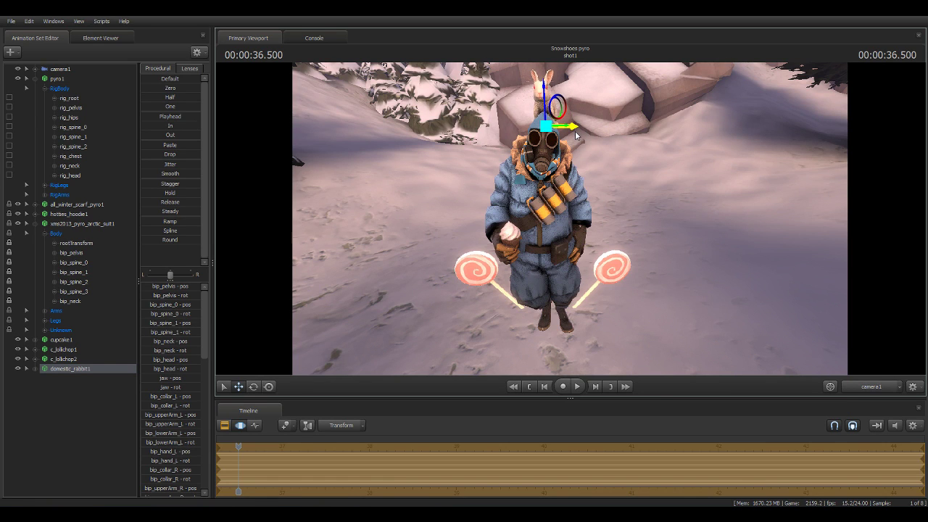
pyautogui.click(868, 386)
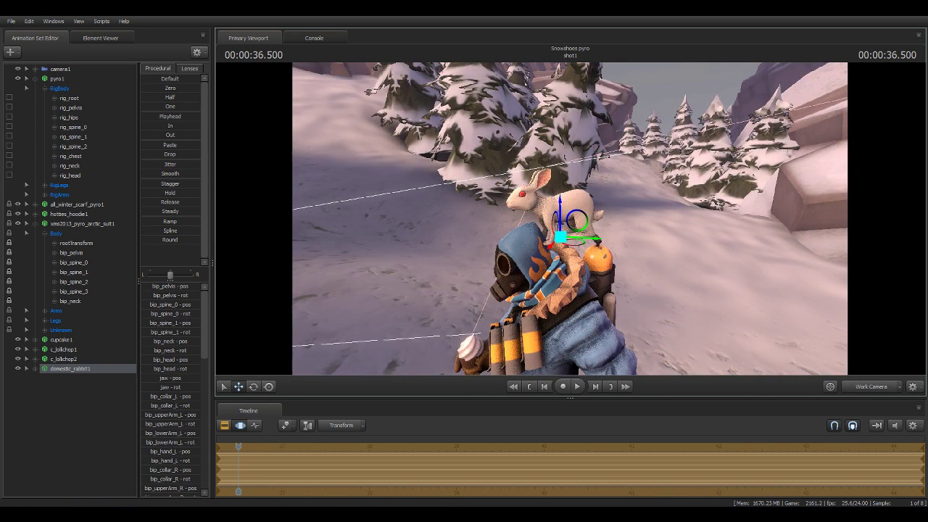
# Zoom and pull the work view back to see the rabbit on the Pyro's head.
pyautogui.scroll(2, 569, 217)
pyautogui.scroll(2, 569, 218)
pyautogui.scroll(3, 569, 217)
pyautogui.scroll(2, 569, 218)
pyautogui.moveTo(570, 218)
pyautogui.mouseDown()
pyautogui.moveTo(551, 224)
pyautogui.moveTo(540, 255)
pyautogui.mouseUp()
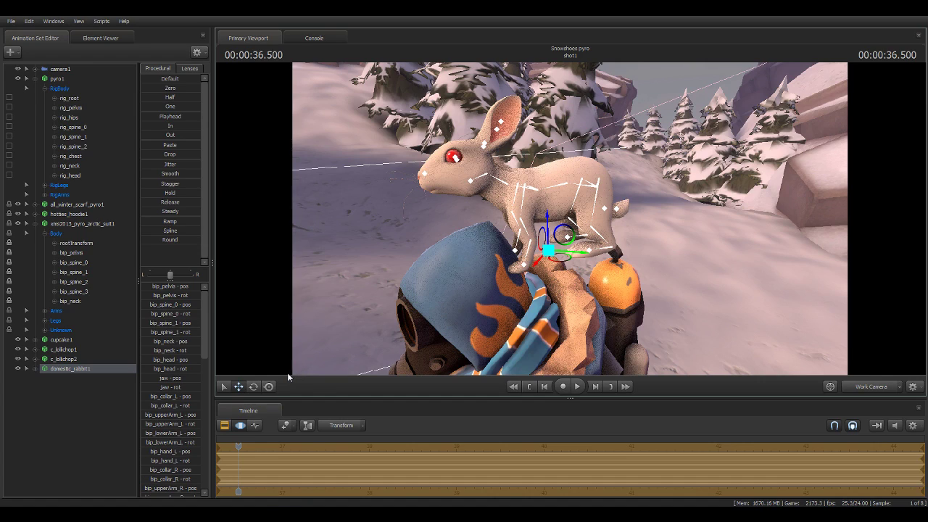
pyautogui.click(36, 369)
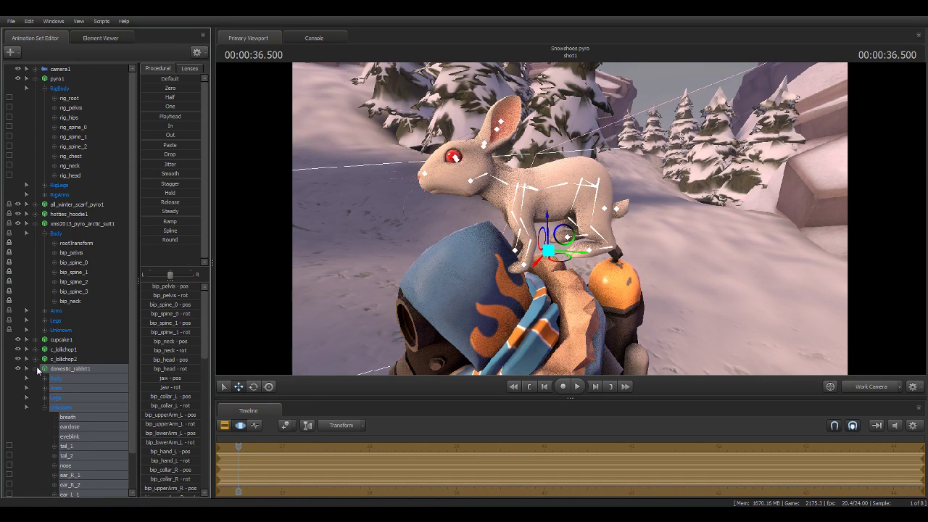
# Rotate the rabbit's bip_spine_1 bone to raise its head.
pyautogui.scroll(-1, 62, 411)
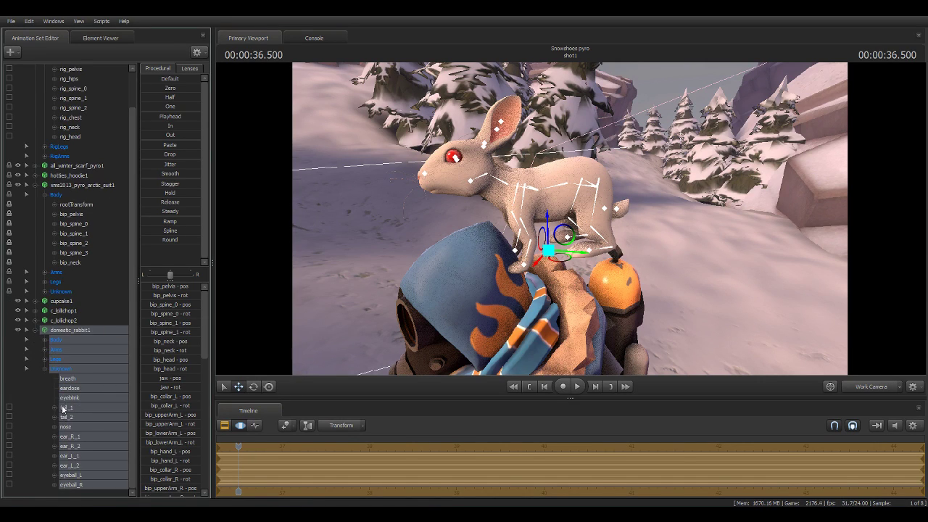
pyautogui.click(45, 340)
pyautogui.click(73, 361)
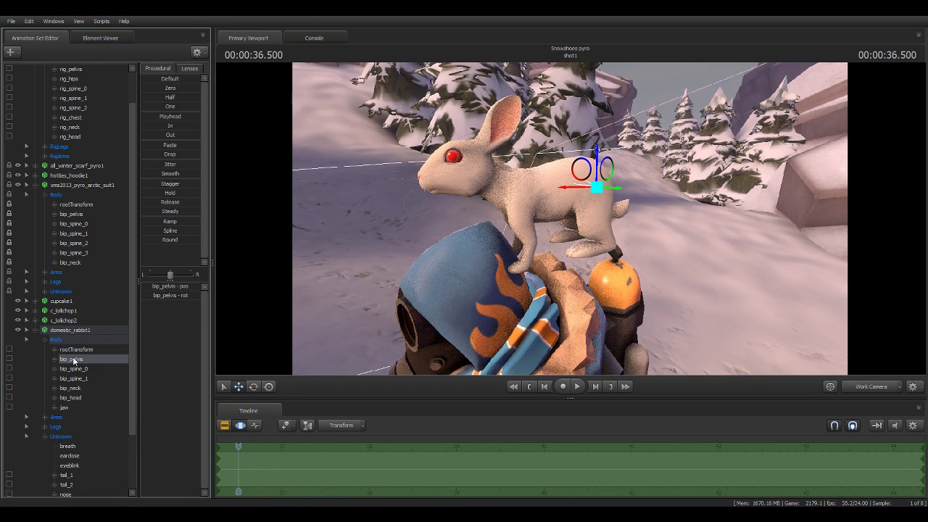
pyautogui.click(76, 369)
pyautogui.click(75, 378)
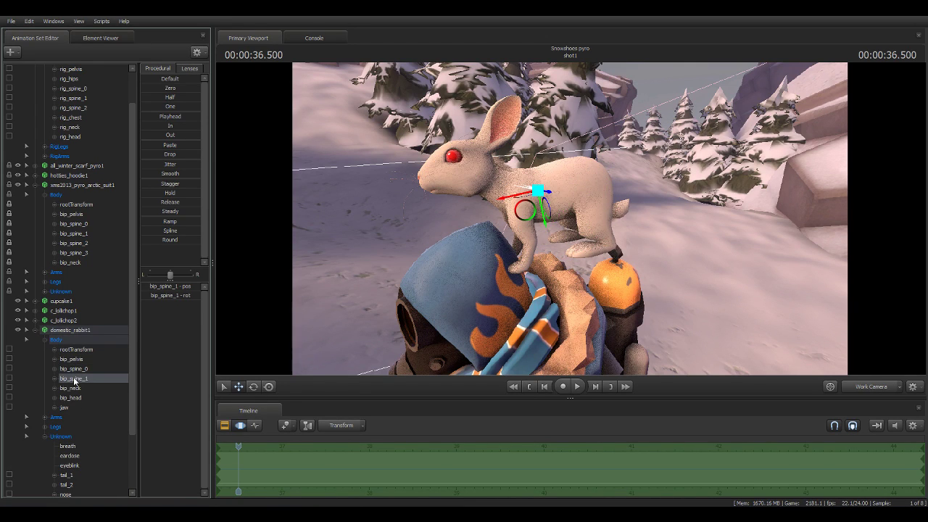
pyautogui.click(254, 387)
pyautogui.moveTo(528, 156)
pyautogui.mouseDown()
pyautogui.moveTo(608, 200)
pyautogui.moveTo(389, 164)
pyautogui.moveTo(270, 240)
pyautogui.mouseUp()
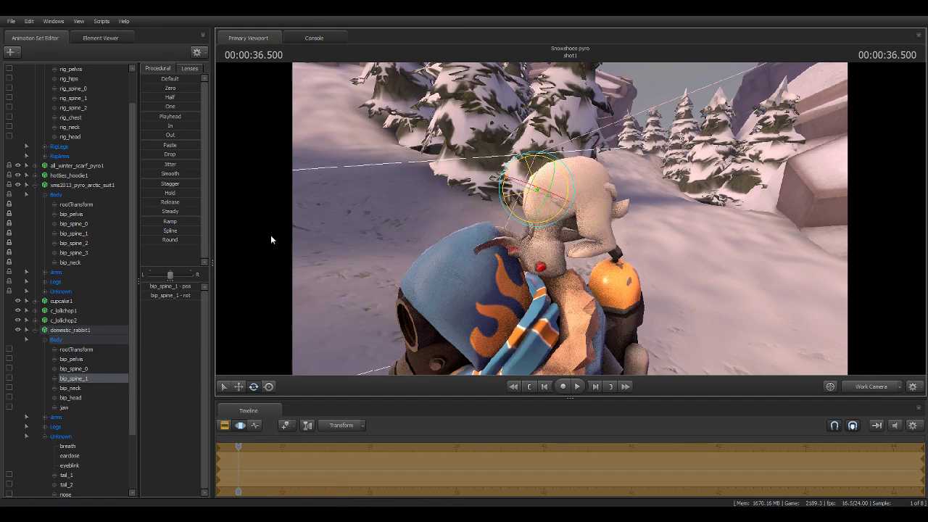
pyautogui.hotkey('ctrl', 'z')
pyautogui.moveTo(520, 163); pyautogui.dragTo(533, 167)
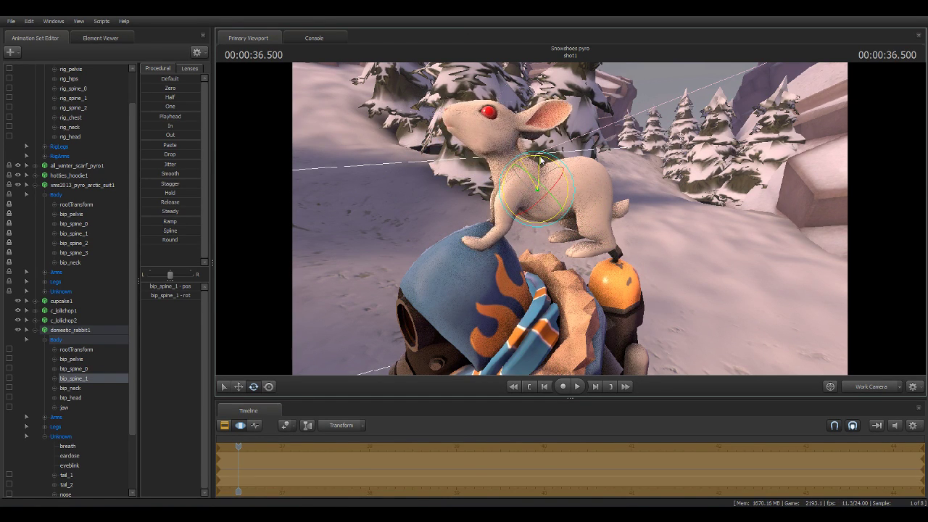
# Try re-posing the rabbit's spine, then tip its bip_pelvis upward and back.
pyautogui.click(59, 331)
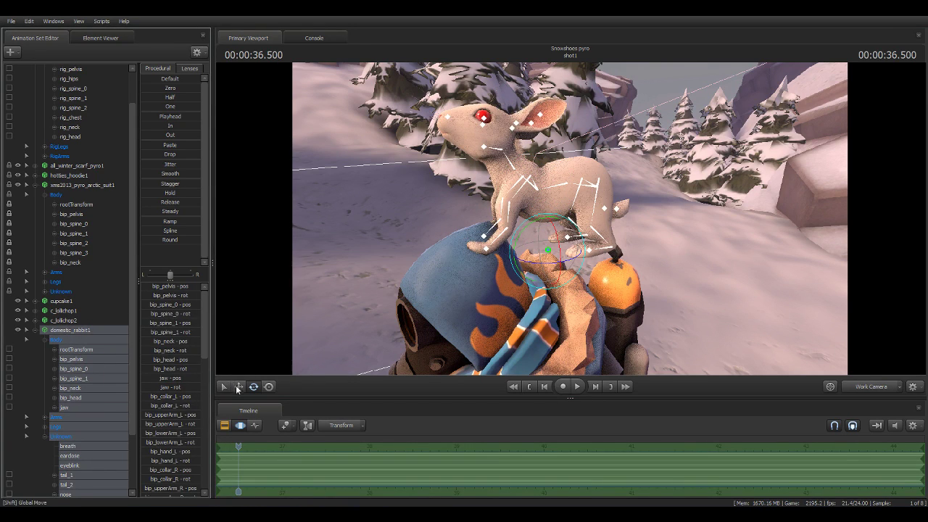
pyautogui.moveTo(579, 254)
pyautogui.mouseDown()
pyautogui.moveTo(572, 279)
pyautogui.moveTo(519, 272)
pyautogui.mouseUp()
pyautogui.hotkey('ctrl', 'z')
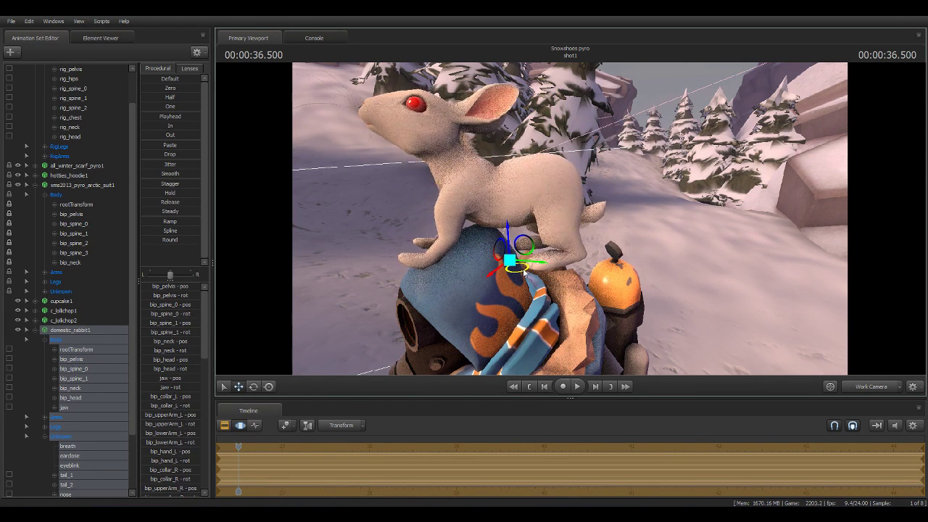
pyautogui.click(514, 193)
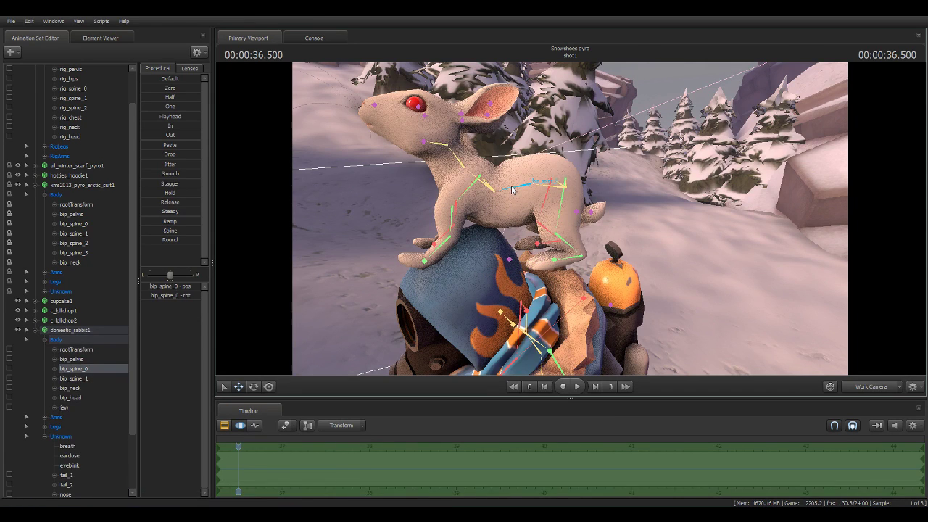
pyautogui.click(254, 387)
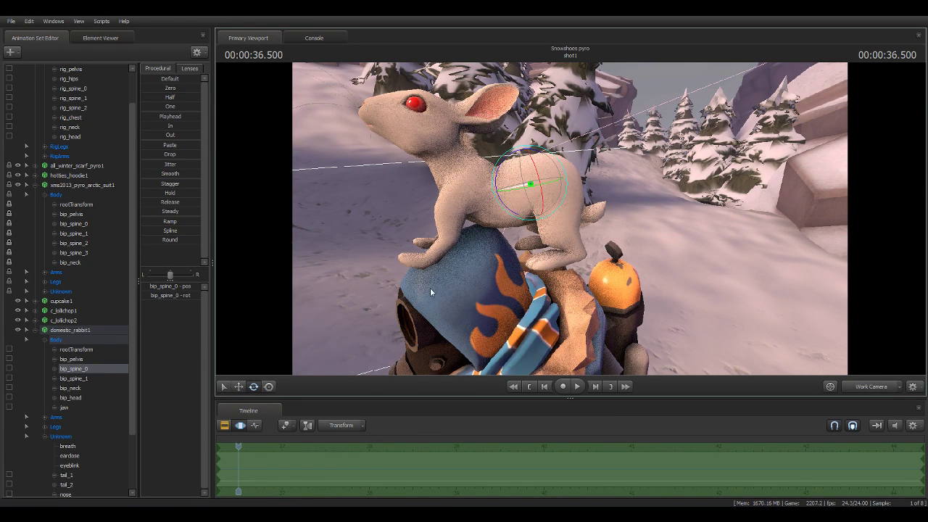
pyautogui.moveTo(495, 180); pyautogui.dragTo(551, 189)
pyautogui.moveTo(516, 215); pyautogui.dragTo(503, 199)
pyautogui.hotkey('ctrl', 'z')
pyautogui.click(562, 188)
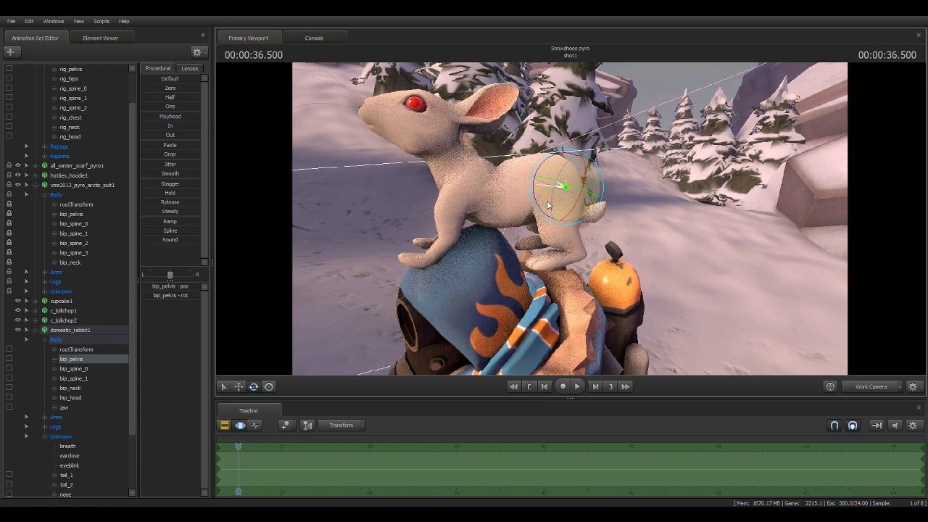
pyautogui.moveTo(549, 190)
pyautogui.mouseDown()
pyautogui.moveTo(542, 179)
pyautogui.moveTo(551, 185)
pyautogui.mouseUp()
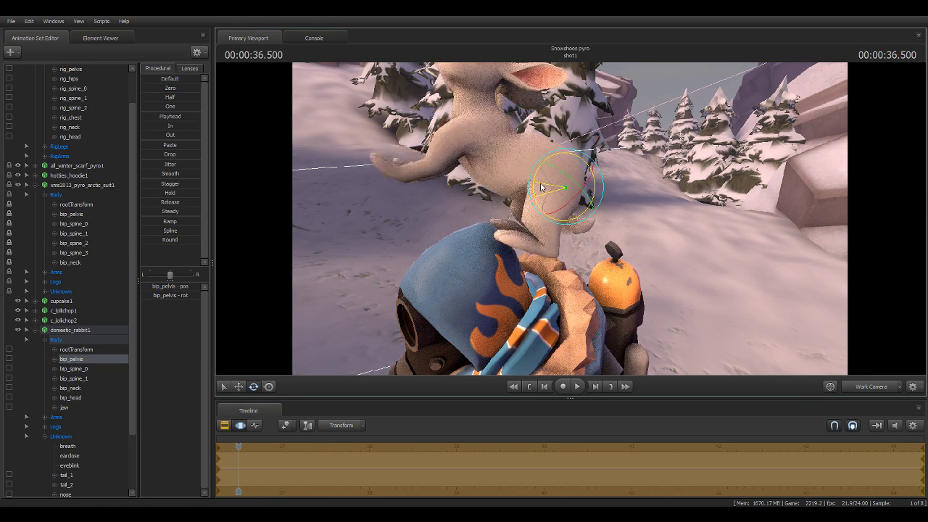
# Lower all the rabbit's body bones onto the Pyro's hood and view through camera1.
pyautogui.click(238, 386)
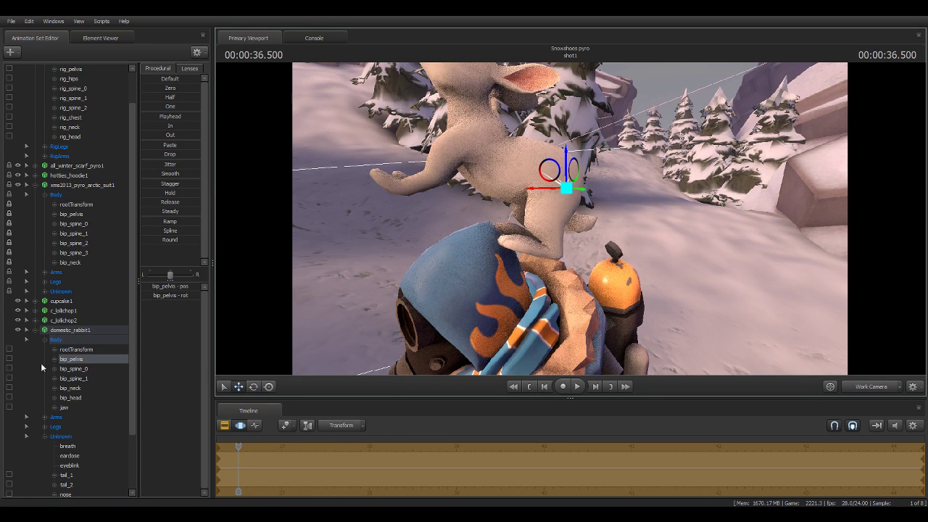
pyautogui.click(57, 340)
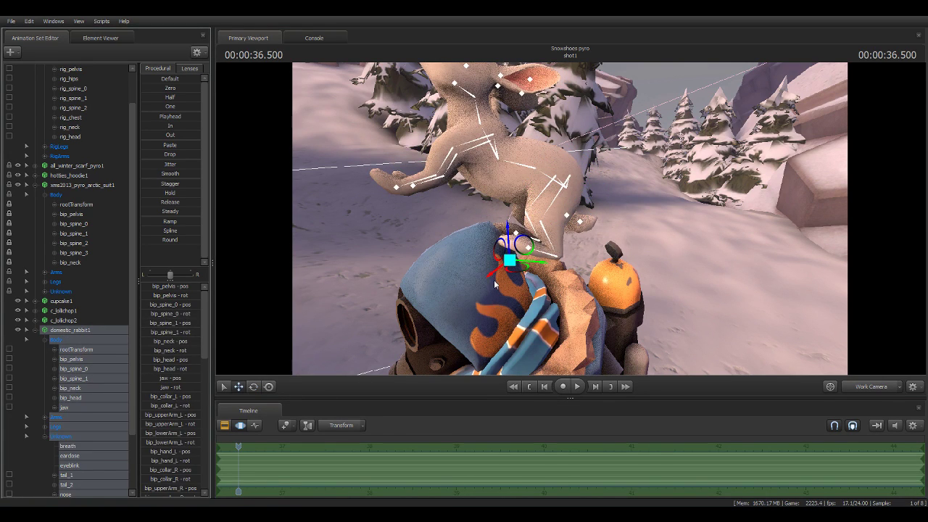
pyautogui.moveTo(511, 236); pyautogui.dragTo(514, 278)
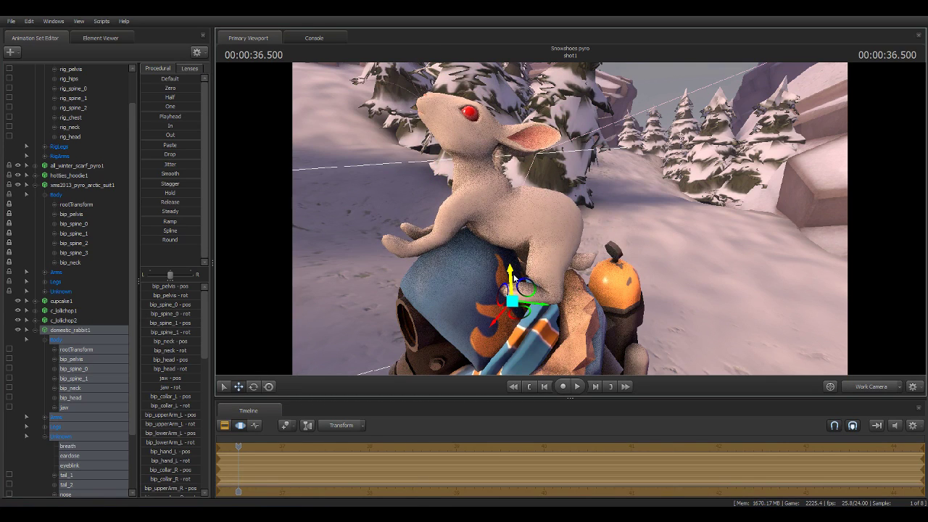
pyautogui.click(868, 387)
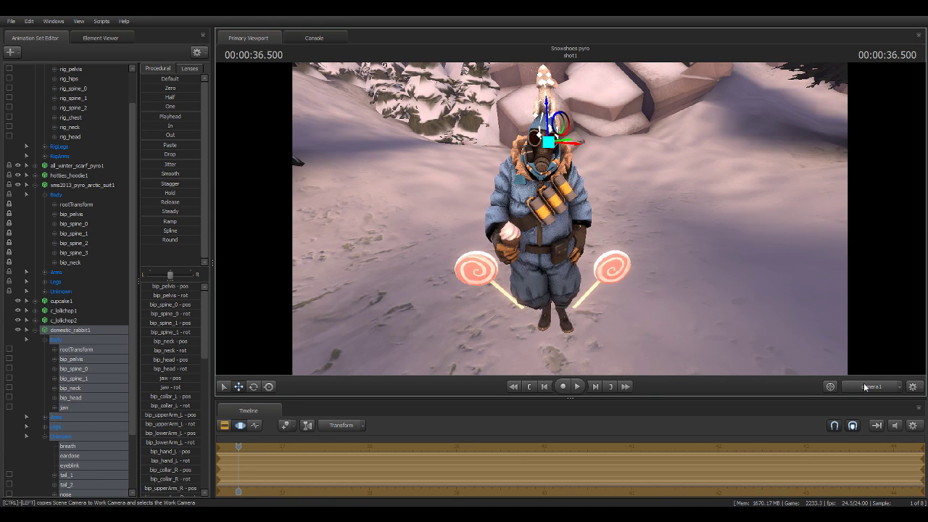
# From behind, rotate the rabbit into a straighter sitting pose and adjust its breath slider.
pyautogui.press('F4')
pyautogui.moveTo(714, 286)
pyautogui.mouseDown()
pyautogui.moveTo(500, 129)
pyautogui.moveTo(471, 138)
pyautogui.moveTo(447, 240)
pyautogui.mouseUp()
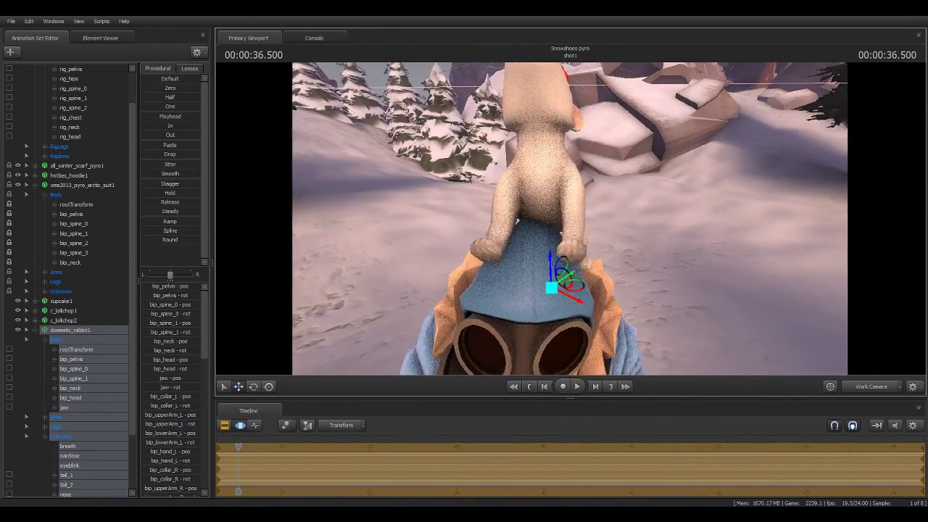
pyautogui.moveTo(580, 282); pyautogui.dragTo(582, 287)
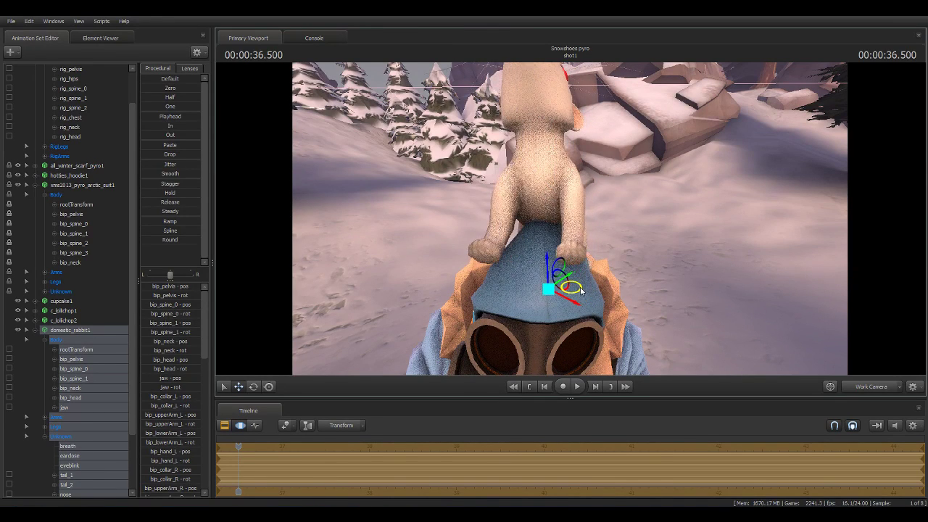
pyautogui.press('e')
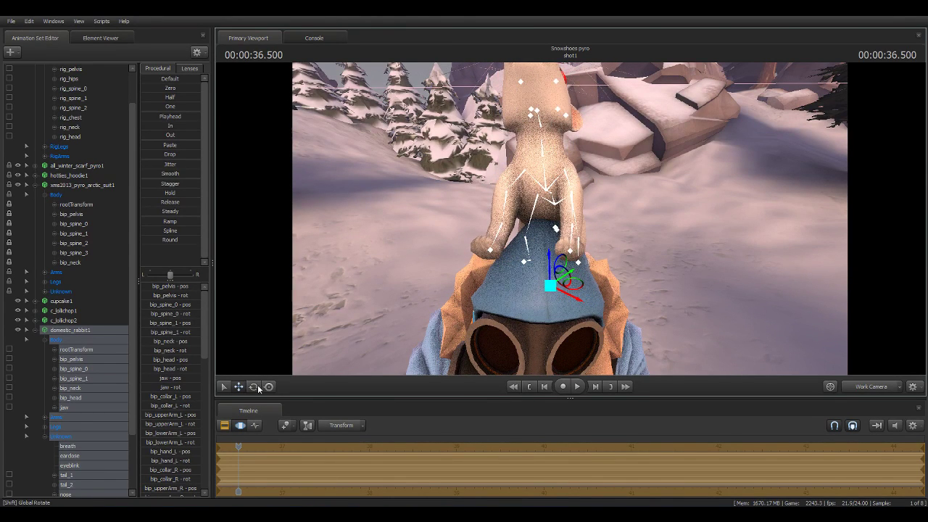
pyautogui.moveTo(557, 310); pyautogui.dragTo(561, 311)
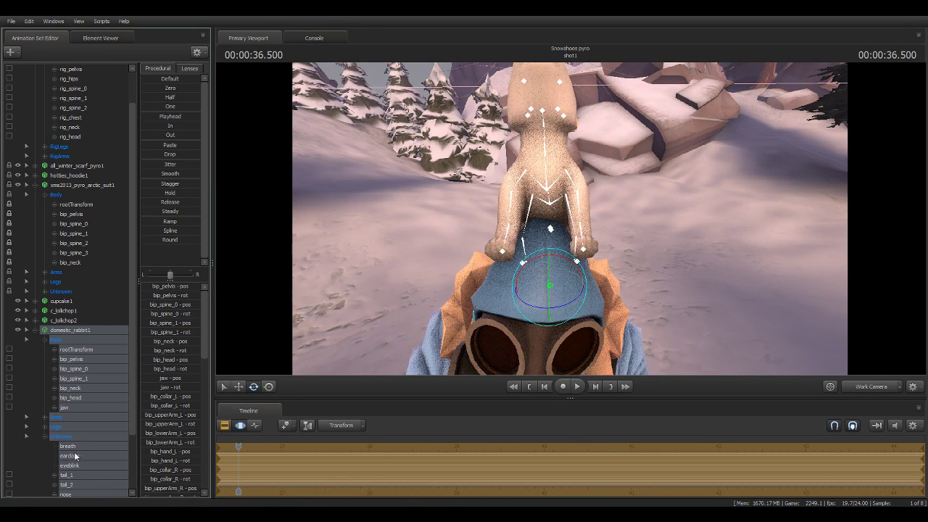
pyautogui.click(58, 438)
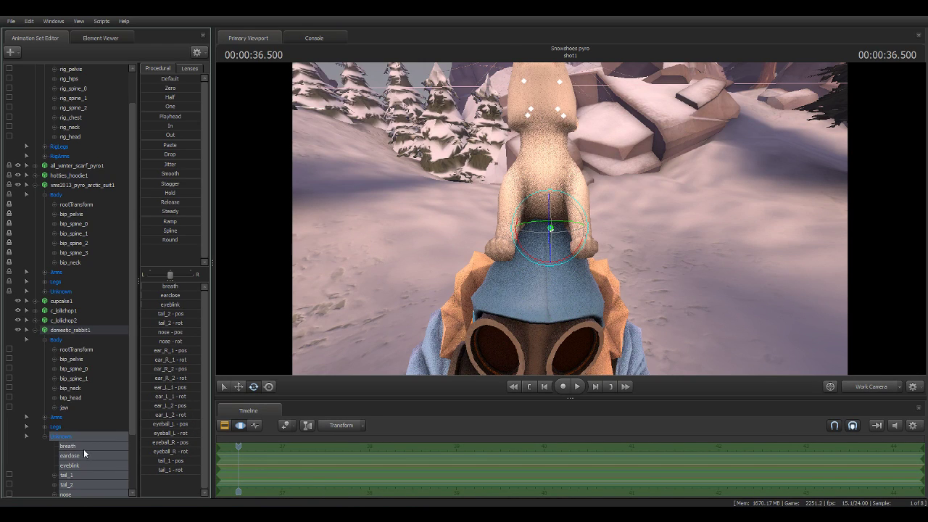
pyautogui.click(83, 449)
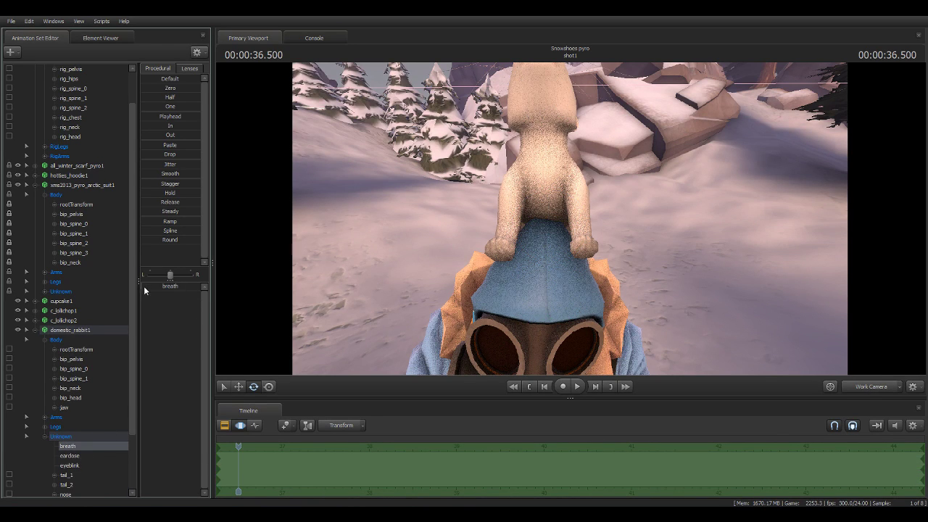
pyautogui.moveTo(144, 290); pyautogui.dragTo(149, 290)
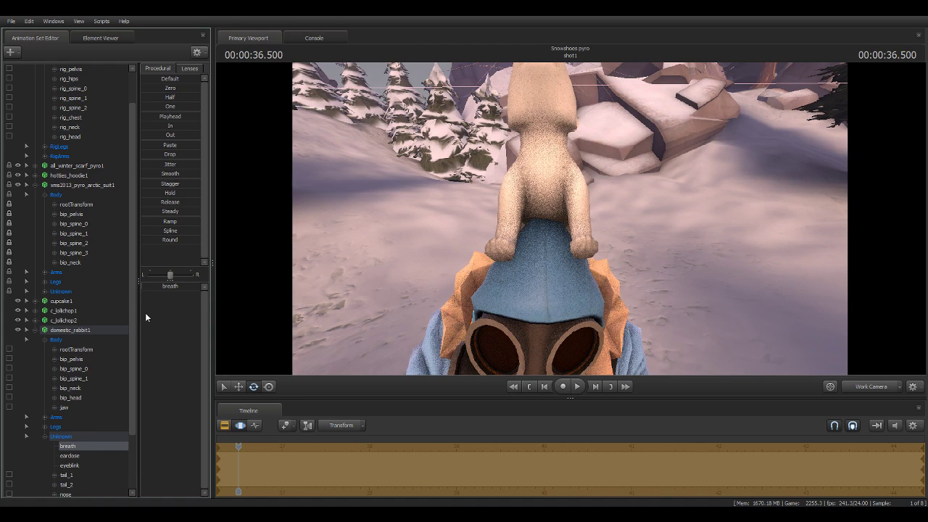
# Tilt the rabbit's bip_neck bone back so its head and ears rise.
pyautogui.click(69, 388)
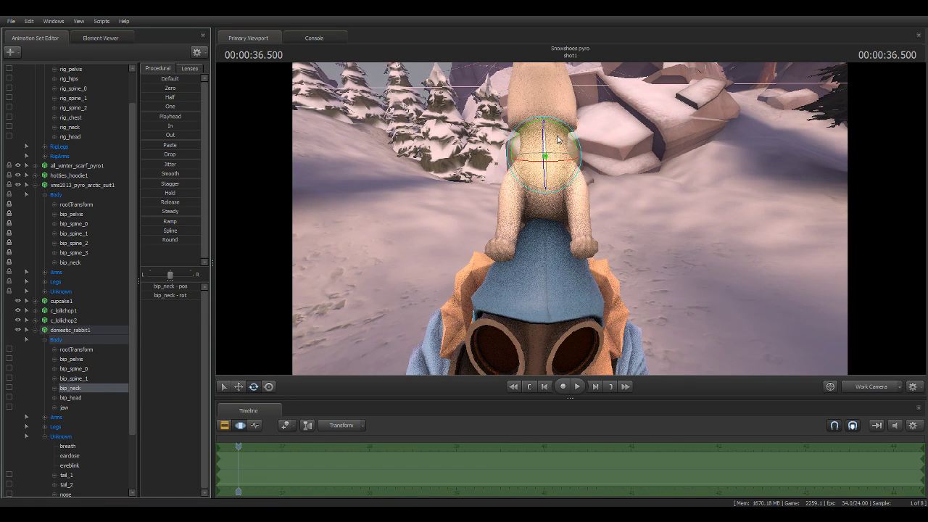
pyautogui.moveTo(544, 142); pyautogui.dragTo(547, 193)
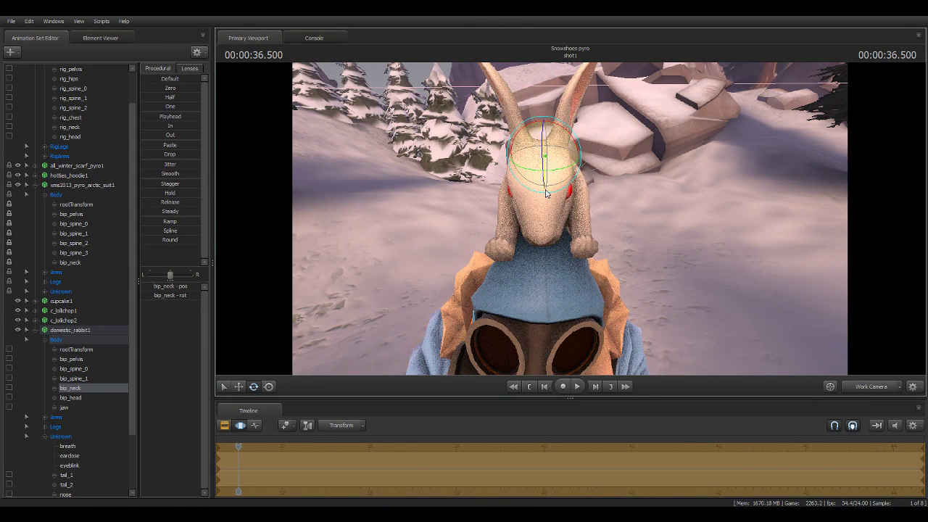
pyautogui.moveTo(547, 193); pyautogui.dragTo(547, 199)
pyautogui.scroll(-3, 52, 366)
pyautogui.click(44, 360)
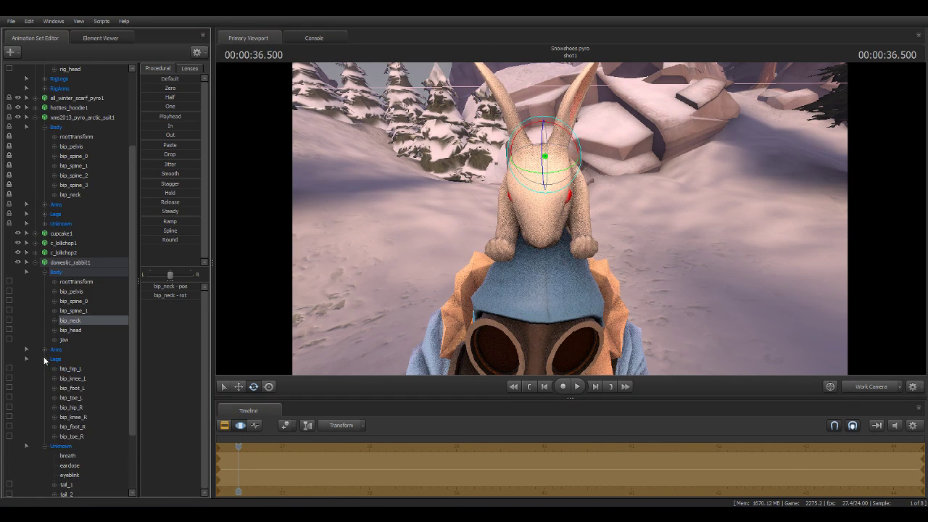
# Rotate bip_collar_L to swing the rabbit's left front leg over the hood.
pyautogui.click(65, 379)
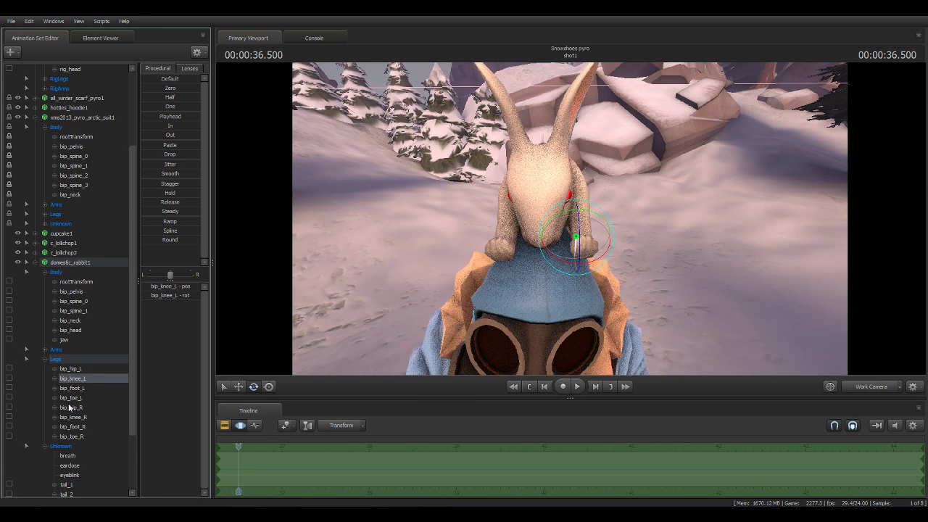
pyautogui.moveTo(570, 217); pyautogui.dragTo(507, 218)
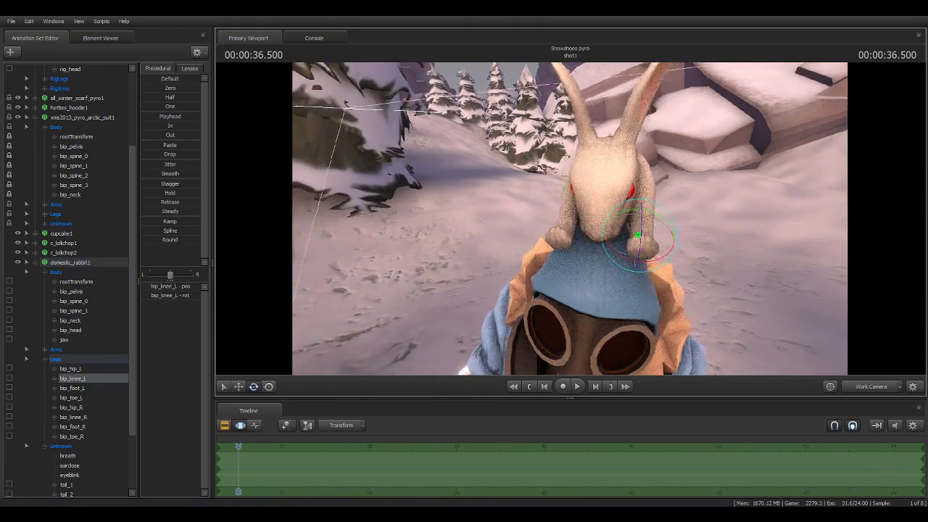
pyautogui.moveTo(569, 218); pyautogui.dragTo(551, 217)
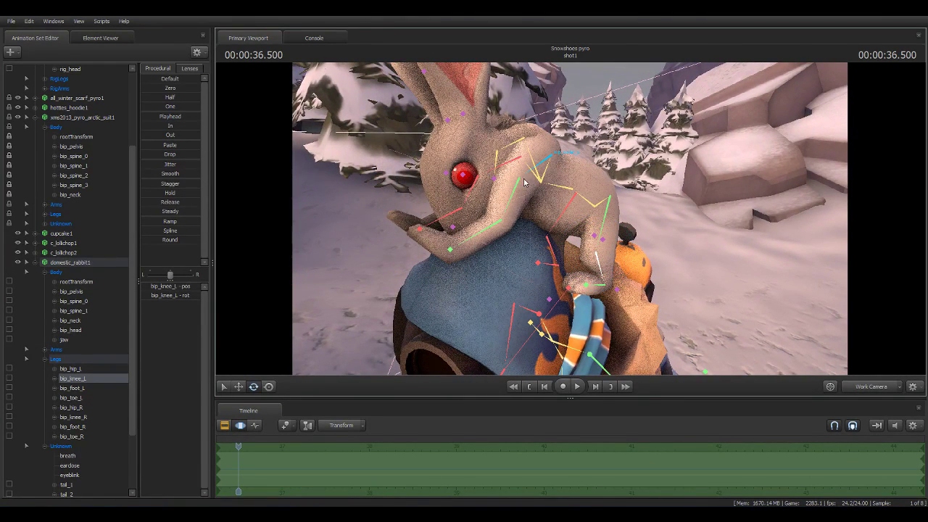
pyautogui.click(550, 157)
pyautogui.press('e')
pyautogui.moveTo(533, 152)
pyautogui.mouseDown()
pyautogui.moveTo(567, 164)
pyautogui.moveTo(536, 174)
pyautogui.mouseUp()
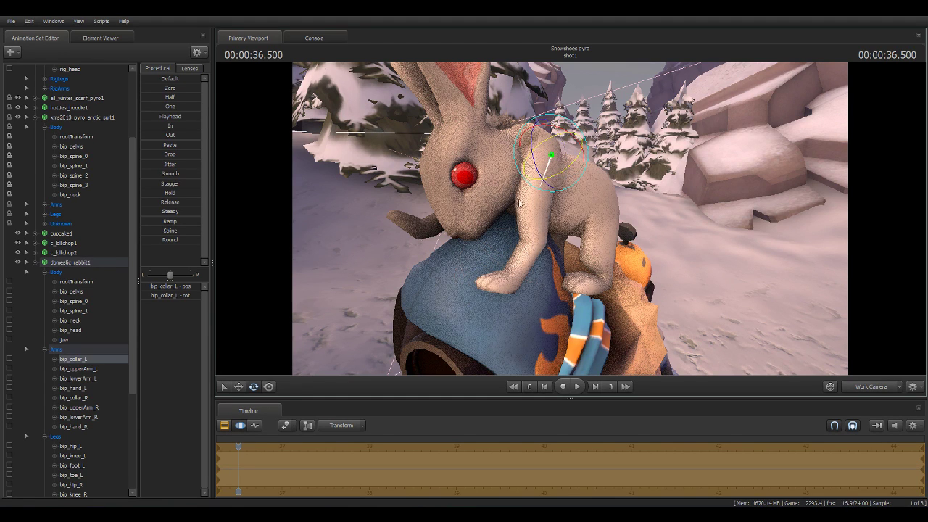
# Orbit behind the rabbit and rotate its bip_neck bone.
pyautogui.rightClick(421, 312)
pyautogui.moveTo(570, 218)
pyautogui.mouseDown()
pyautogui.moveTo(583, 220)
pyautogui.moveTo(570, 213)
pyautogui.mouseUp()
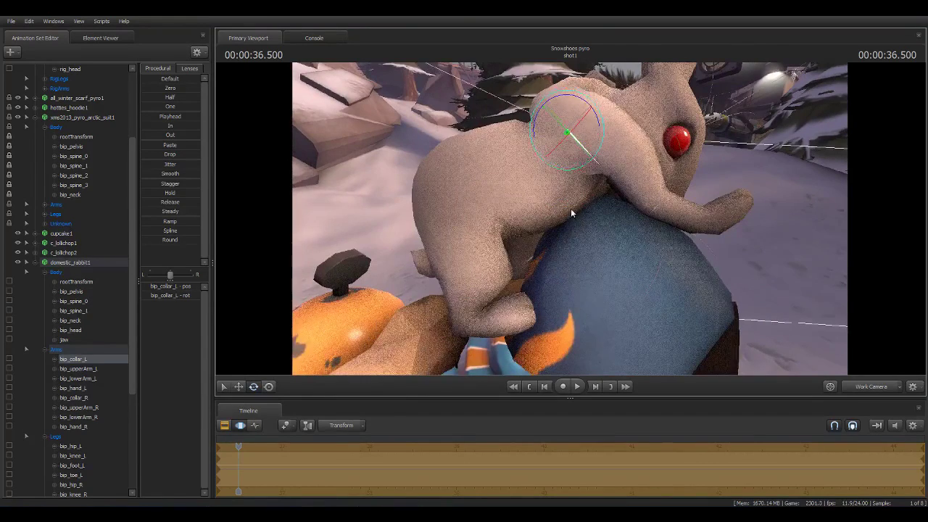
pyautogui.click(578, 121)
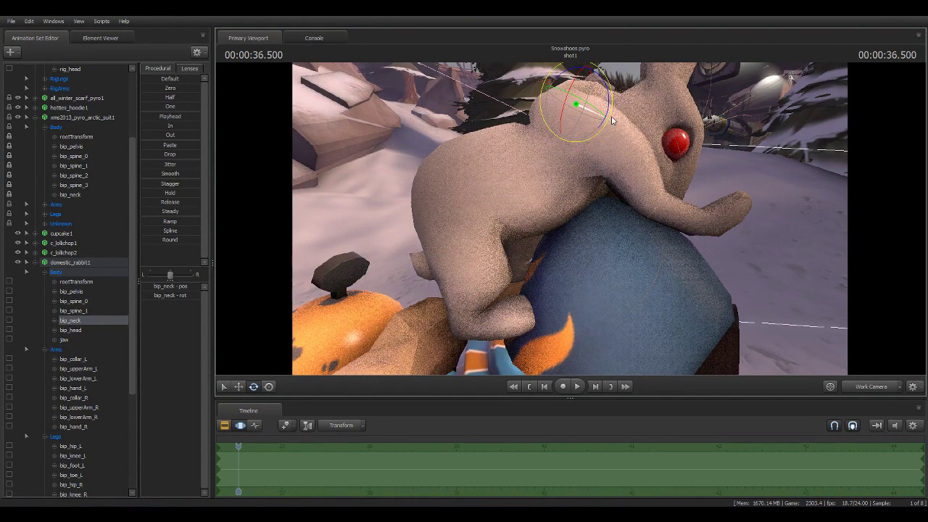
pyautogui.moveTo(605, 124)
pyautogui.mouseDown()
pyautogui.moveTo(596, 132)
pyautogui.moveTo(614, 128)
pyautogui.mouseUp()
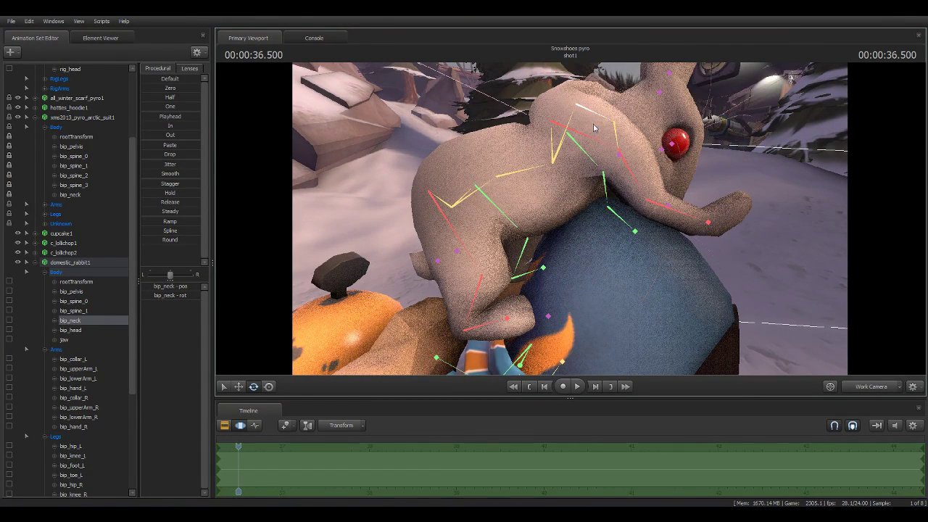
# Rotate bip_collar_R and bip_upperArm_R so the right front leg drapes down the hood.
pyautogui.click(615, 138)
pyautogui.moveTo(614, 138); pyautogui.dragTo(577, 147)
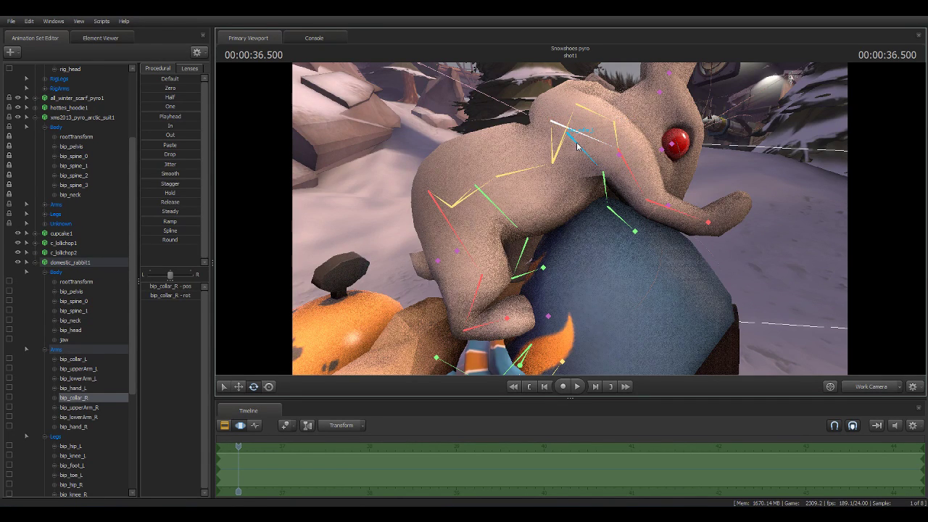
pyautogui.click(85, 408)
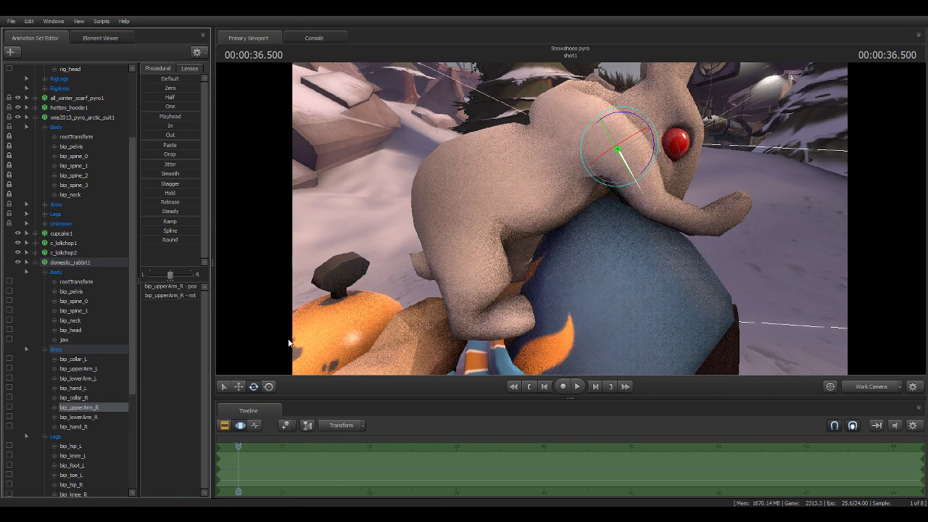
pyautogui.click(74, 398)
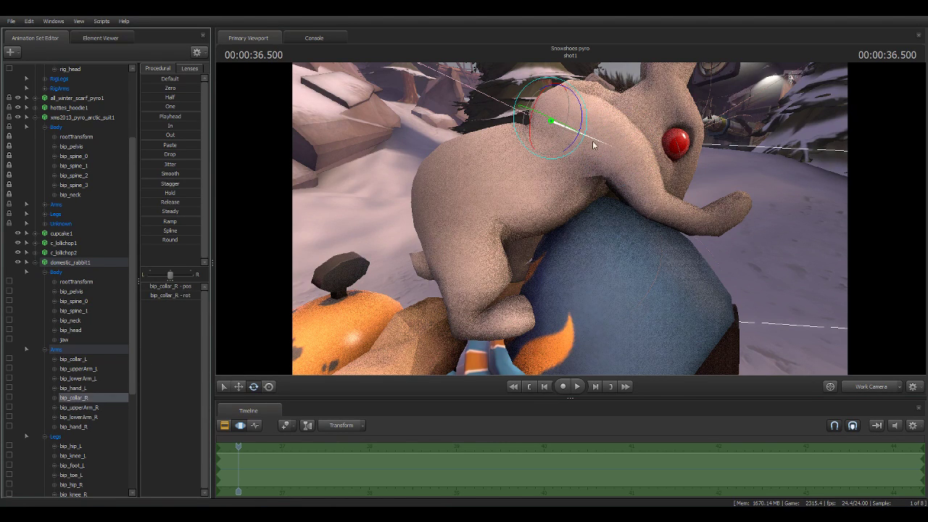
pyautogui.moveTo(577, 147)
pyautogui.mouseDown()
pyautogui.moveTo(569, 155)
pyautogui.moveTo(537, 106)
pyautogui.mouseUp()
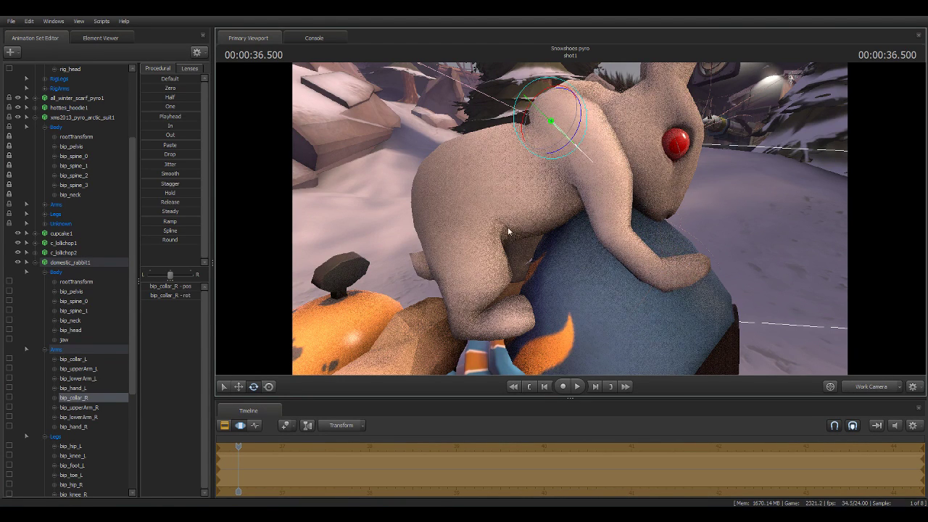
pyautogui.click(84, 408)
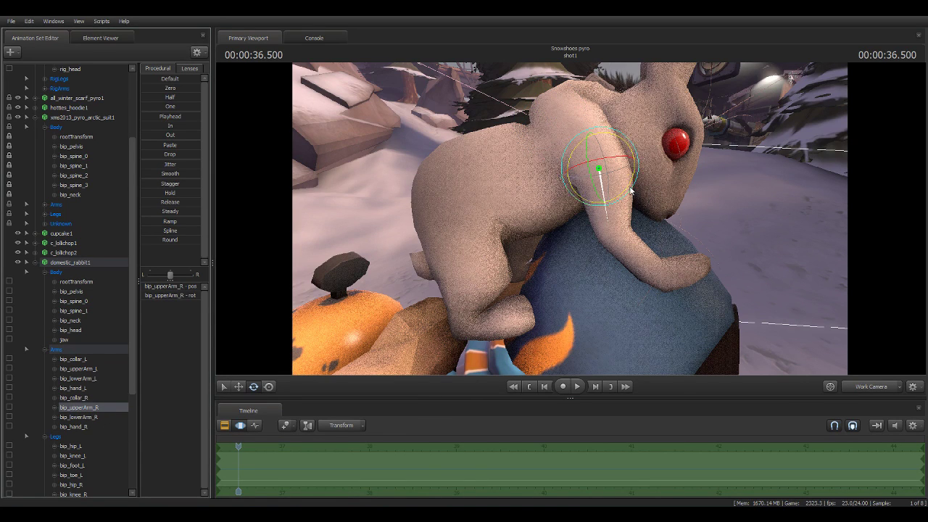
pyautogui.moveTo(630, 191)
pyautogui.mouseDown()
pyautogui.moveTo(616, 198)
pyautogui.moveTo(642, 214)
pyautogui.moveTo(624, 181)
pyautogui.moveTo(745, 364)
pyautogui.mouseUp()
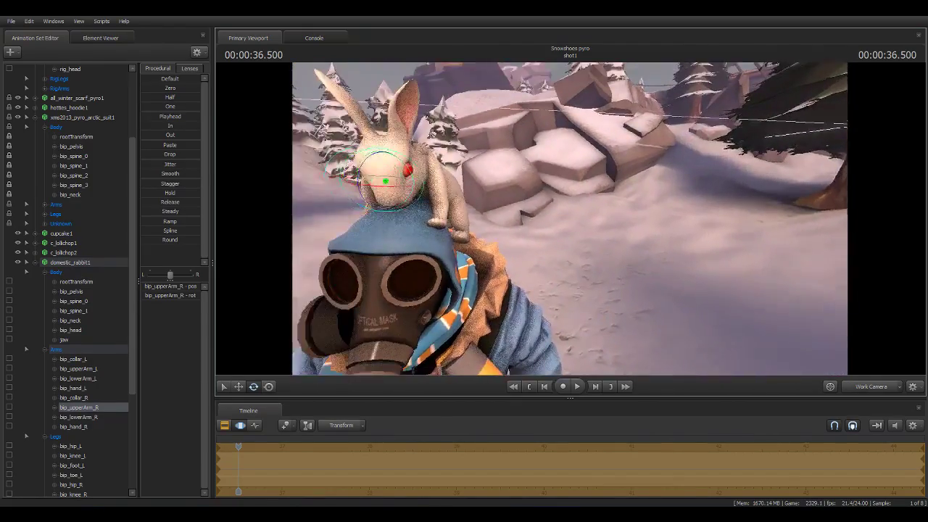
pyautogui.click(870, 386)
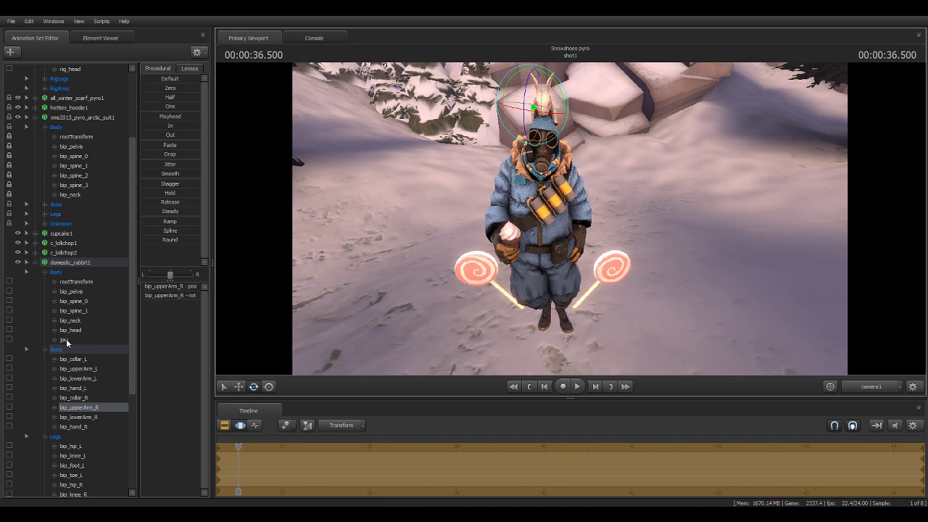
# Rotate the rabbit's jaw bone and check the pose through the scene camera.
pyautogui.scroll(-1, 73, 350)
pyautogui.click(66, 310)
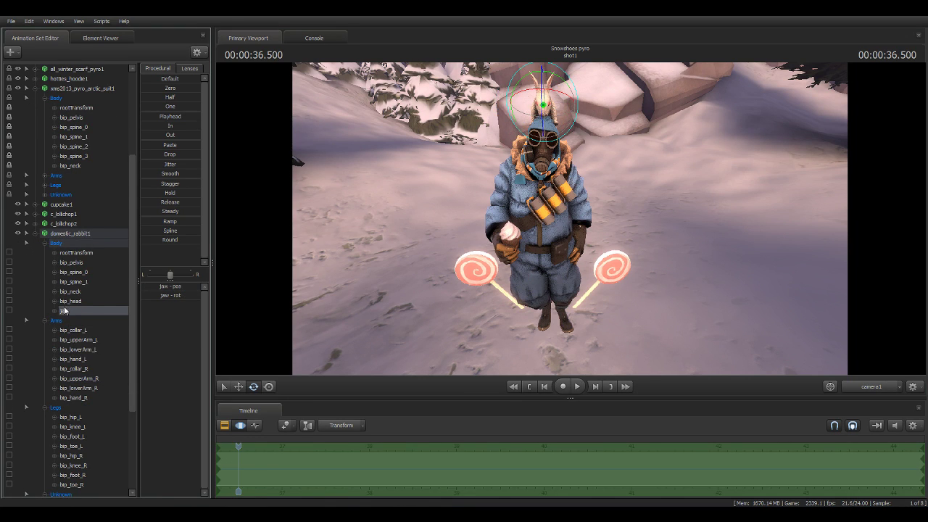
pyautogui.press('f')
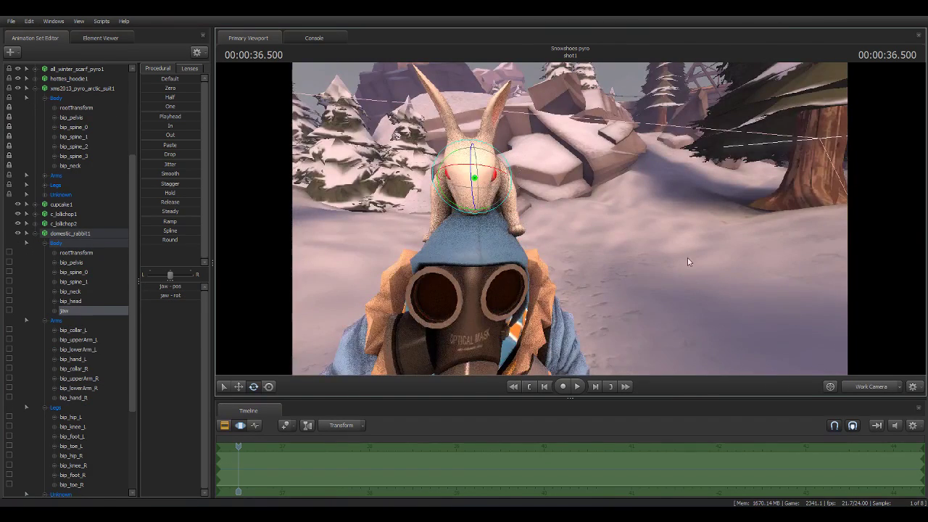
pyautogui.moveTo(687, 257); pyautogui.dragTo(827, 258)
pyautogui.scroll(5, 432, 146)
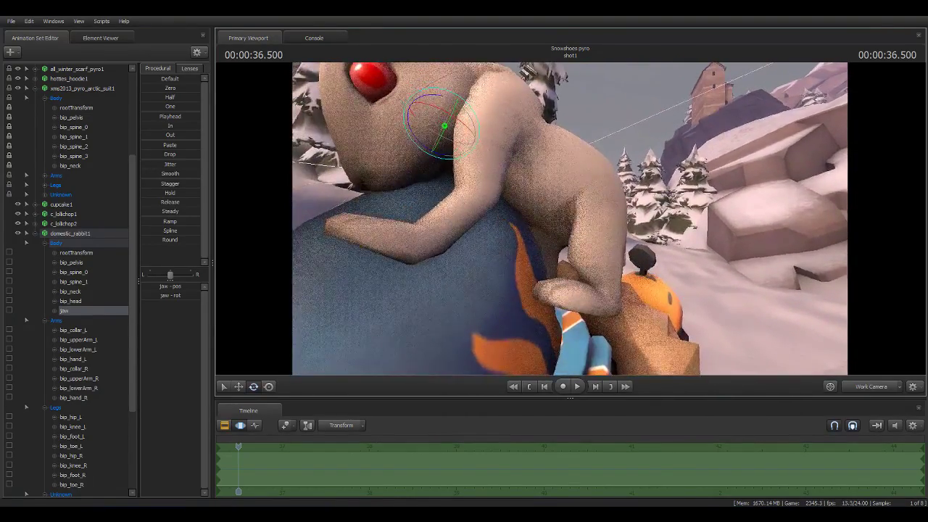
pyautogui.moveTo(432, 146)
pyautogui.mouseDown()
pyautogui.moveTo(505, 169)
pyautogui.moveTo(452, 188)
pyautogui.moveTo(397, 154)
pyautogui.moveTo(403, 160)
pyautogui.mouseUp()
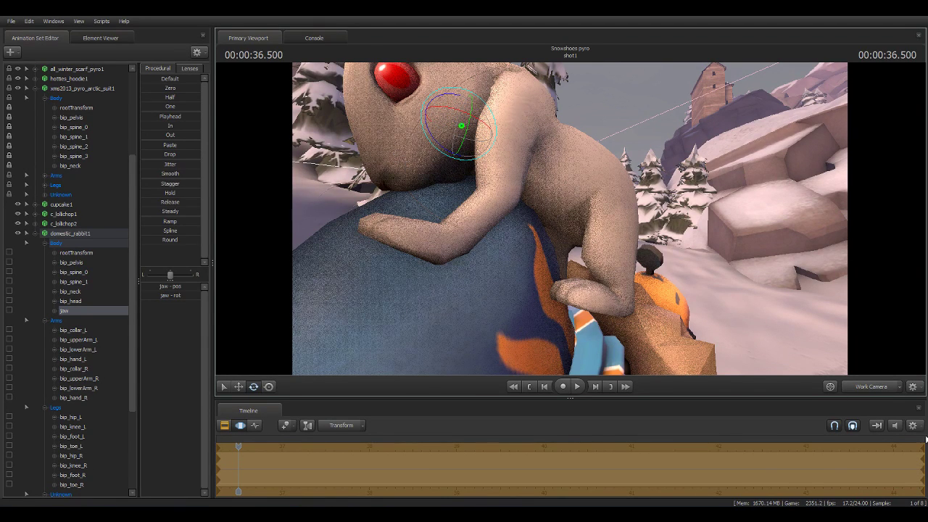
pyautogui.click(853, 387)
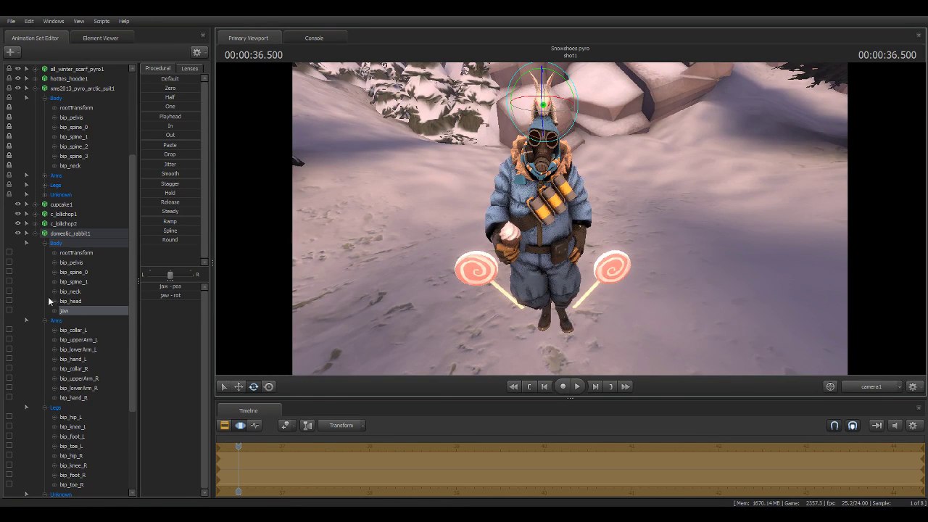
# Rotate the rabbit's right ear bone ear_R_1 into a new pose.
pyautogui.scroll(-1, 50, 301)
pyautogui.scroll(-1, 50, 301)
pyautogui.scroll(-1, 82, 354)
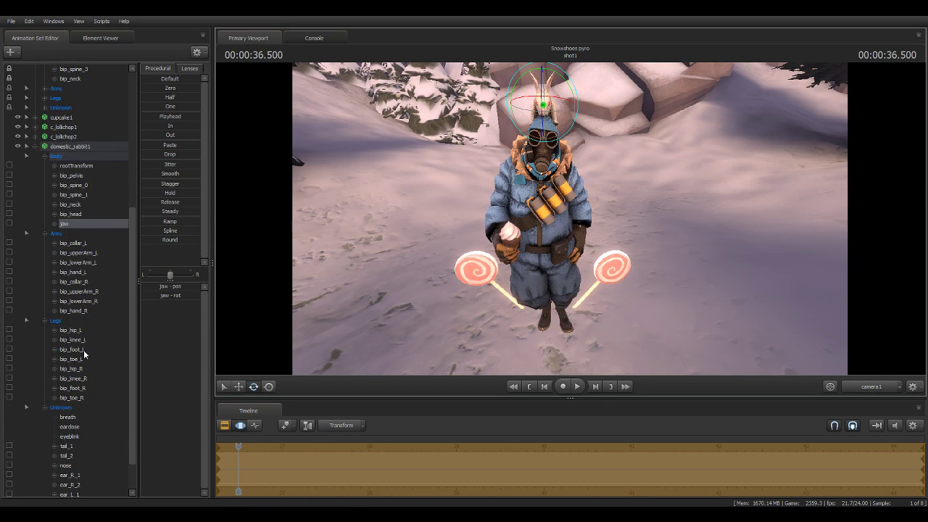
pyautogui.scroll(-1, 82, 355)
pyautogui.click(71, 438)
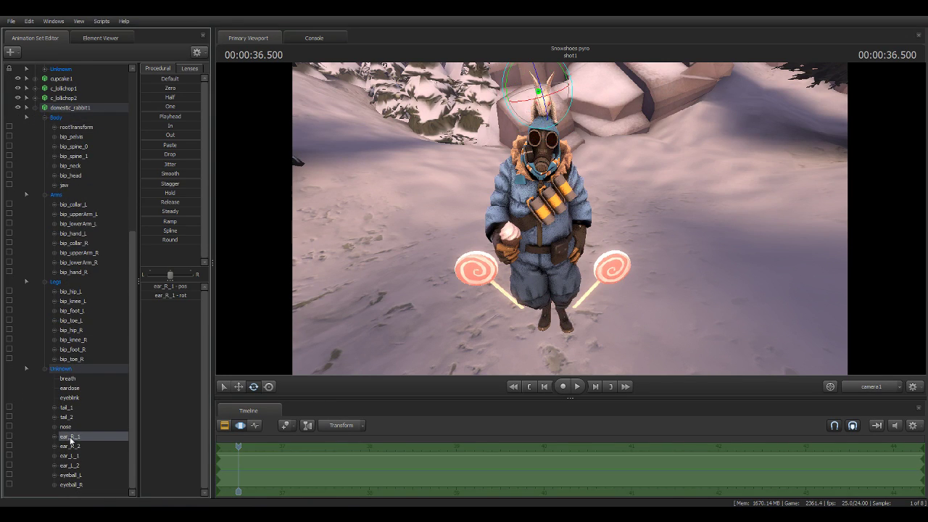
pyautogui.moveTo(508, 87); pyautogui.dragTo(582, 180)
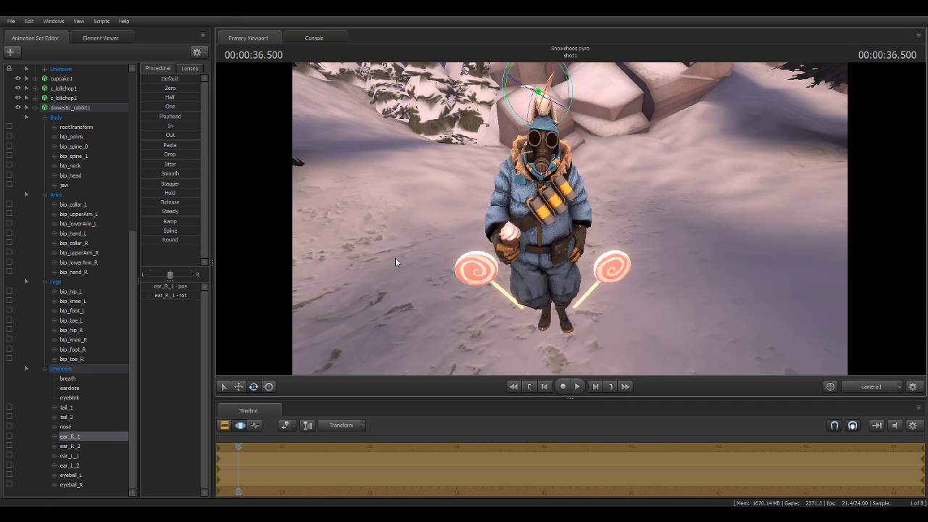
# Move the shot camera camera1 closer and lower onto the Pyro.
pyautogui.scroll(3, 123, 288)
pyautogui.scroll(3, 87, 196)
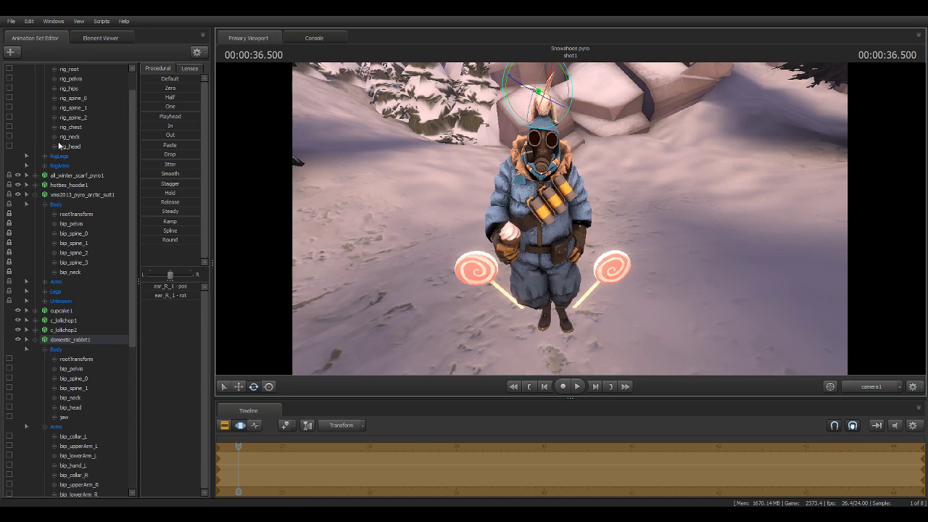
pyautogui.scroll(3, 53, 107)
pyautogui.click(56, 78)
pyautogui.click(59, 69)
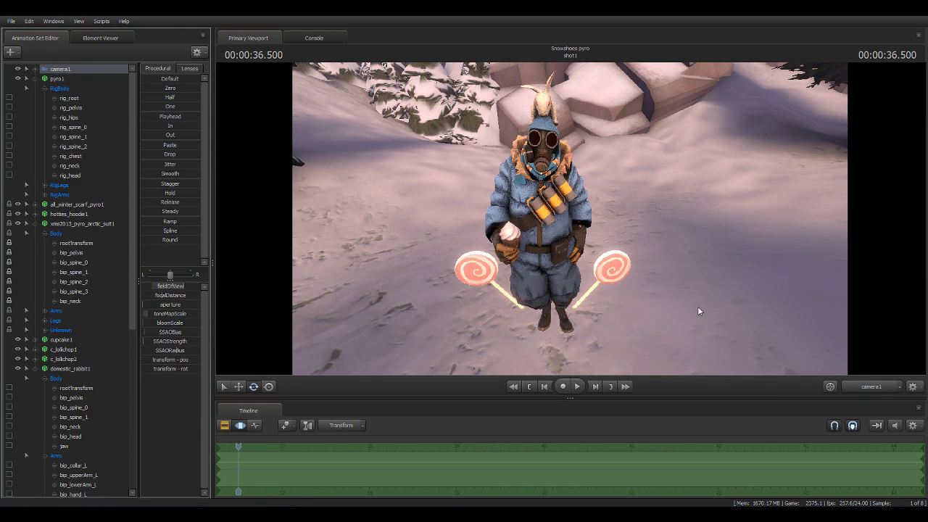
pyautogui.moveTo(627, 178); pyautogui.dragTo(627, 166)
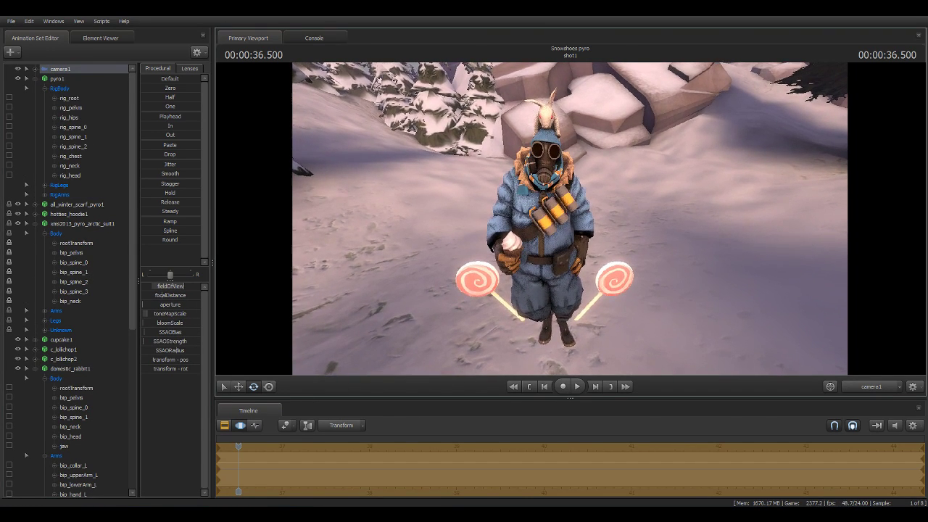
pyautogui.scroll(-3, 84, 418)
pyautogui.scroll(-2, 83, 419)
pyautogui.scroll(-2, 85, 418)
pyautogui.scroll(-2, 84, 412)
pyautogui.click(73, 350)
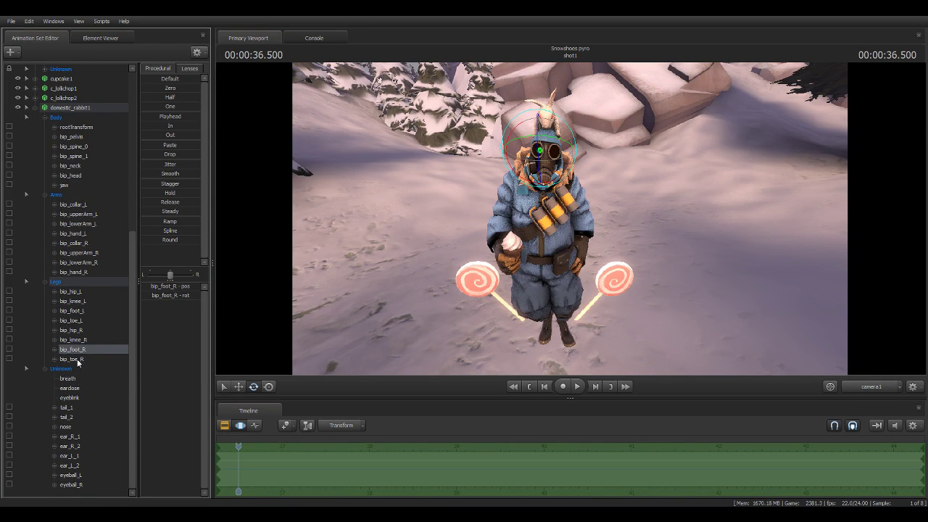
# In a close-up view, rotate the rabbit's left paw bip_hand_L down onto the Pyro's hood.
pyautogui.click(887, 389)
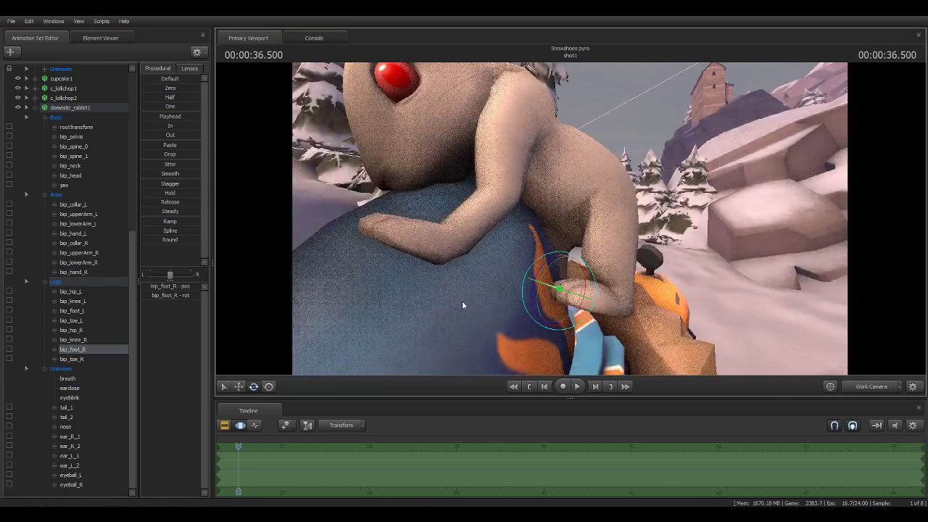
pyautogui.click(71, 362)
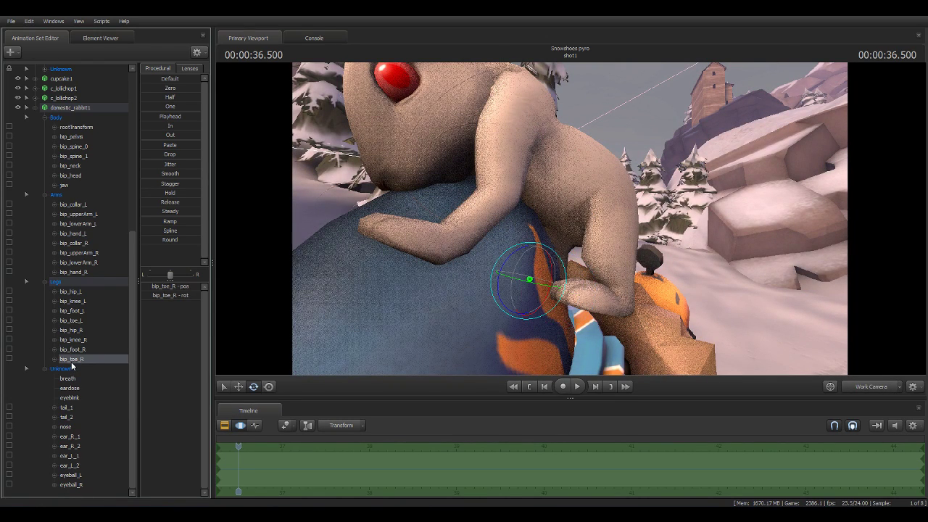
pyautogui.click(45, 282)
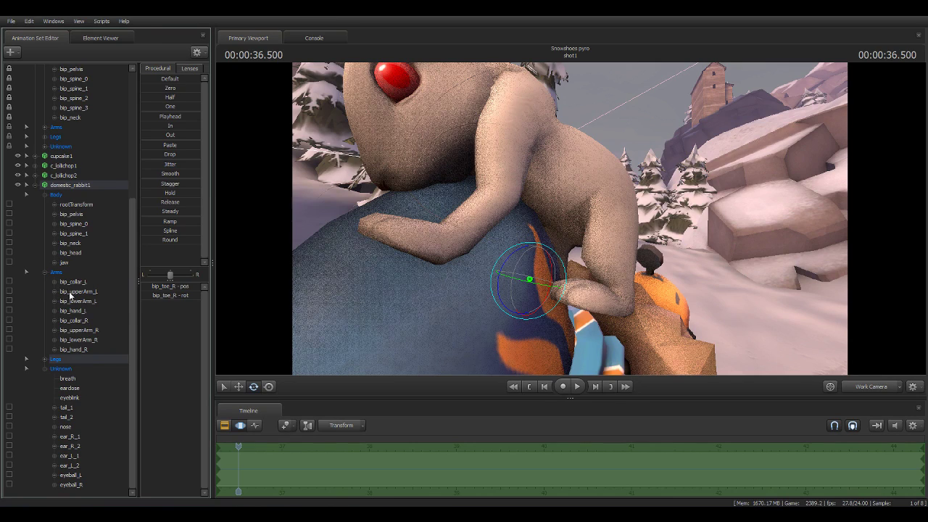
pyautogui.click(73, 293)
pyautogui.click(76, 301)
pyautogui.click(80, 311)
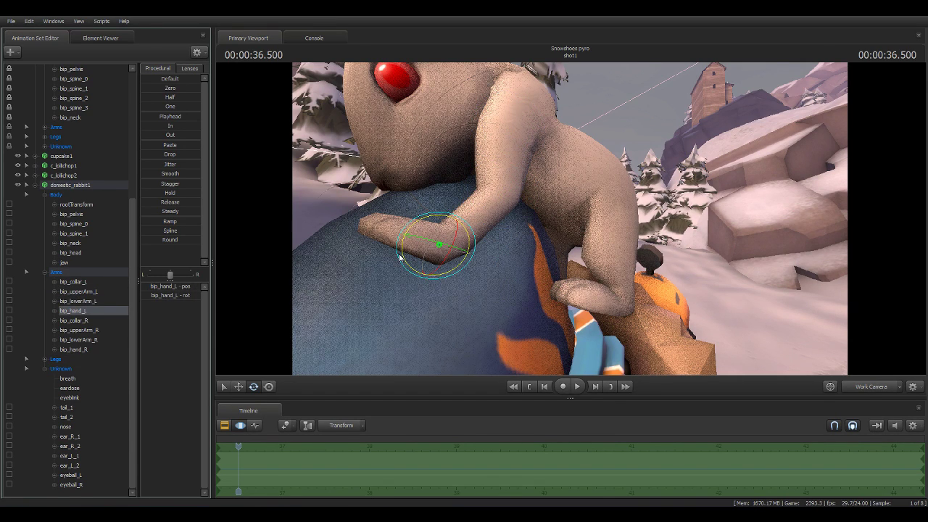
pyautogui.moveTo(400, 256)
pyautogui.mouseDown()
pyautogui.moveTo(407, 277)
pyautogui.moveTo(456, 264)
pyautogui.mouseUp()
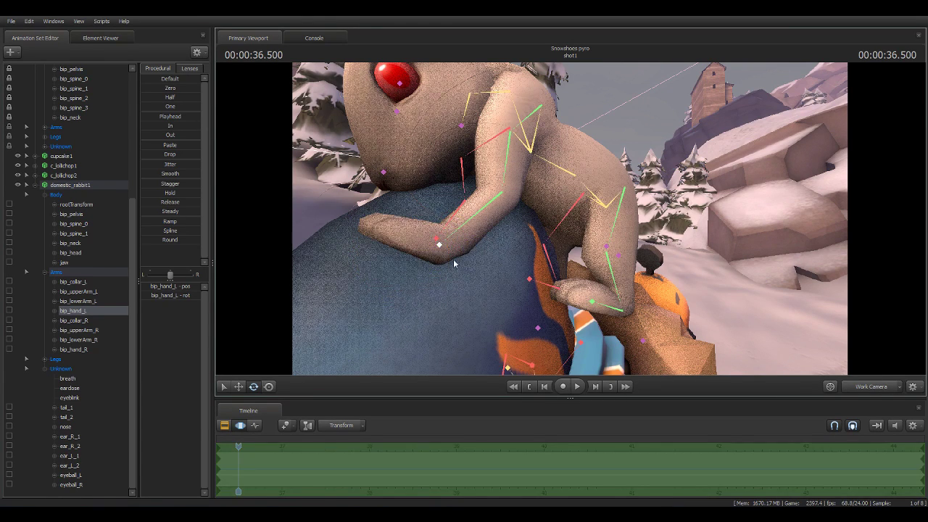
pyautogui.moveTo(409, 274); pyautogui.dragTo(445, 288)
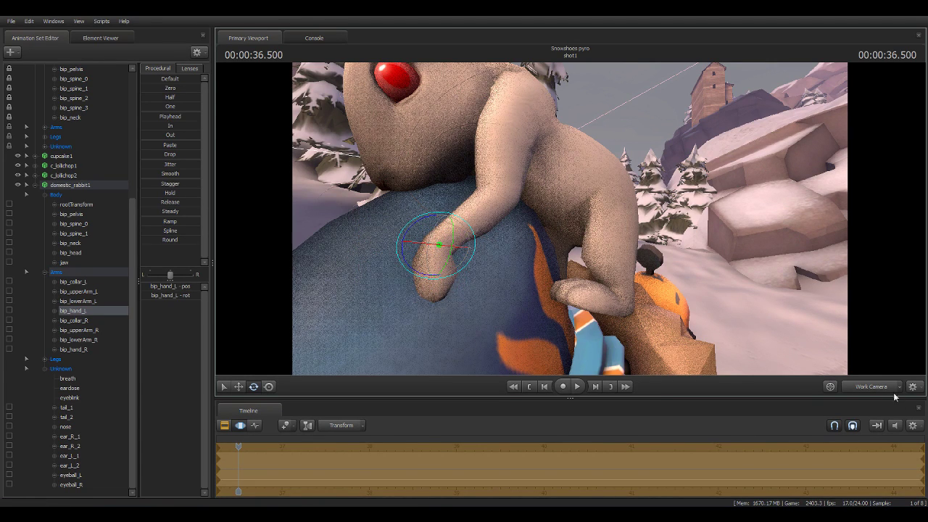
pyautogui.click(872, 387)
# Rotate the rabbit's right paw bip_hand_R slightly downward and return to camera1.
pyautogui.press('w')
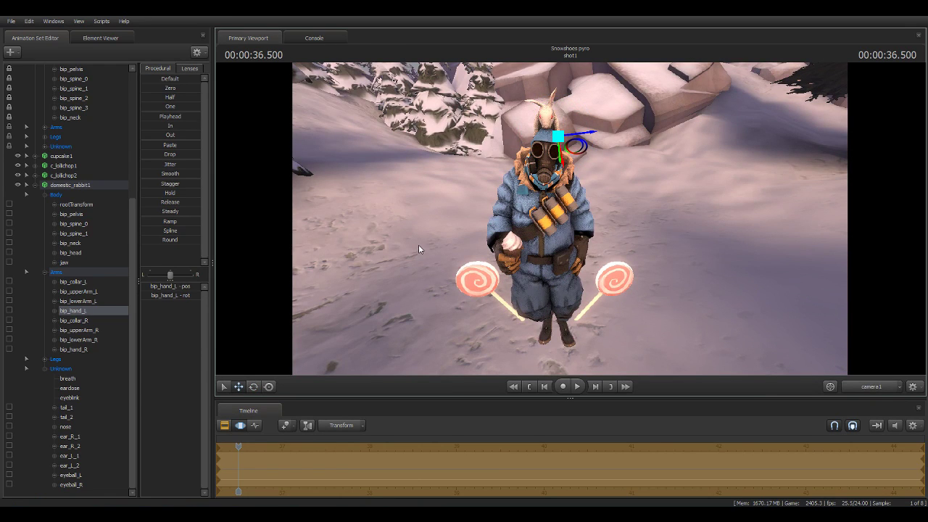
pyautogui.click(870, 386)
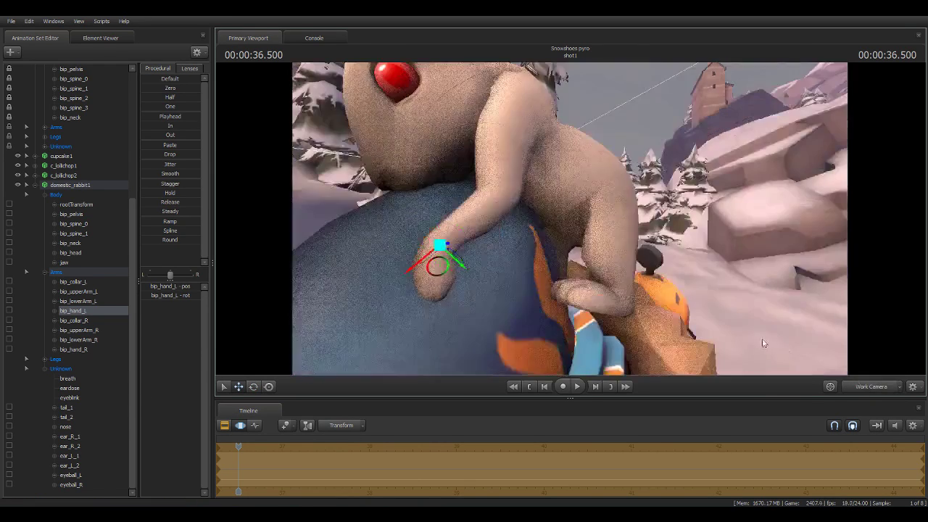
pyautogui.moveTo(570, 218); pyautogui.dragTo(537, 218)
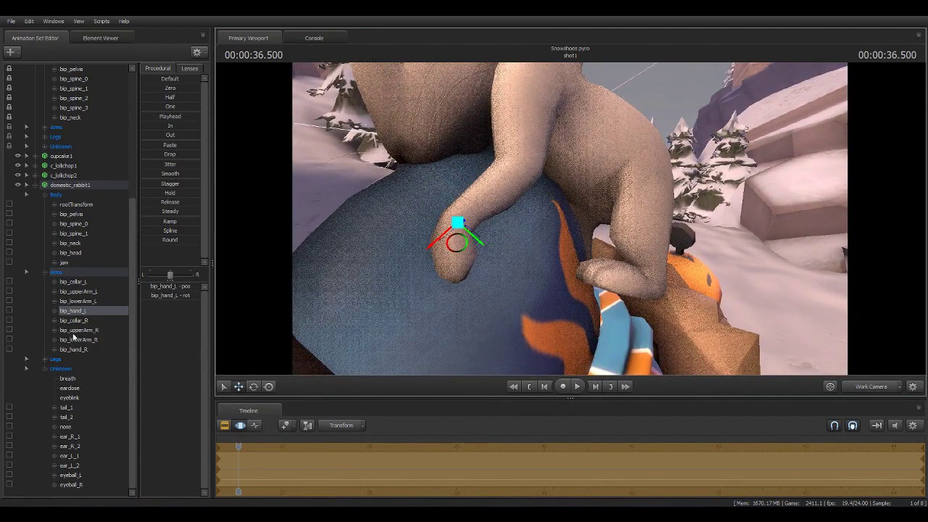
pyautogui.moveTo(494, 339); pyautogui.dragTo(696, 341)
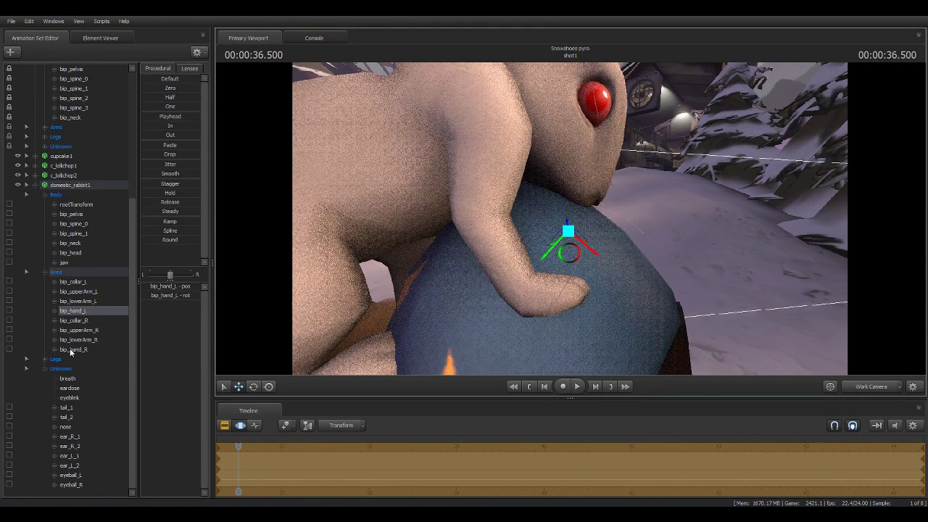
pyautogui.click(71, 350)
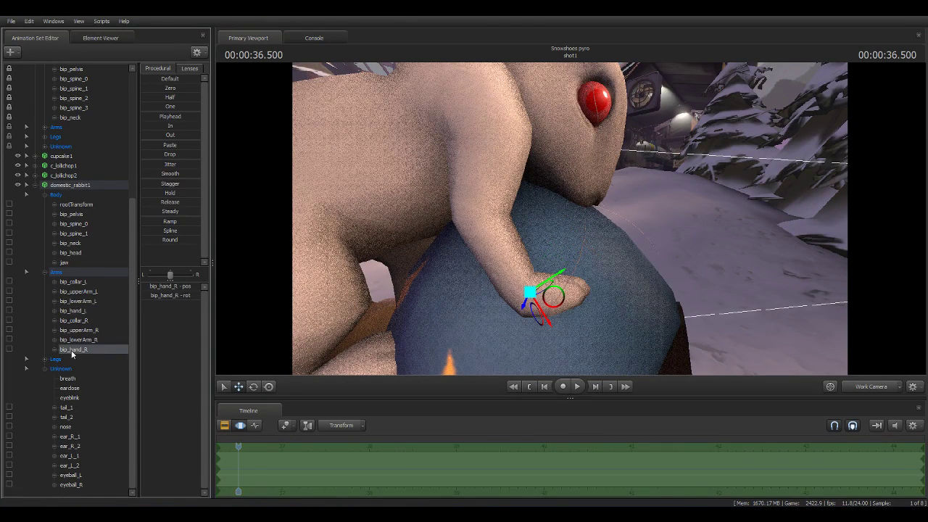
pyautogui.click(253, 386)
pyautogui.moveTo(546, 269)
pyautogui.mouseDown()
pyautogui.moveTo(558, 274)
pyautogui.moveTo(547, 329)
pyautogui.moveTo(556, 321)
pyautogui.mouseUp()
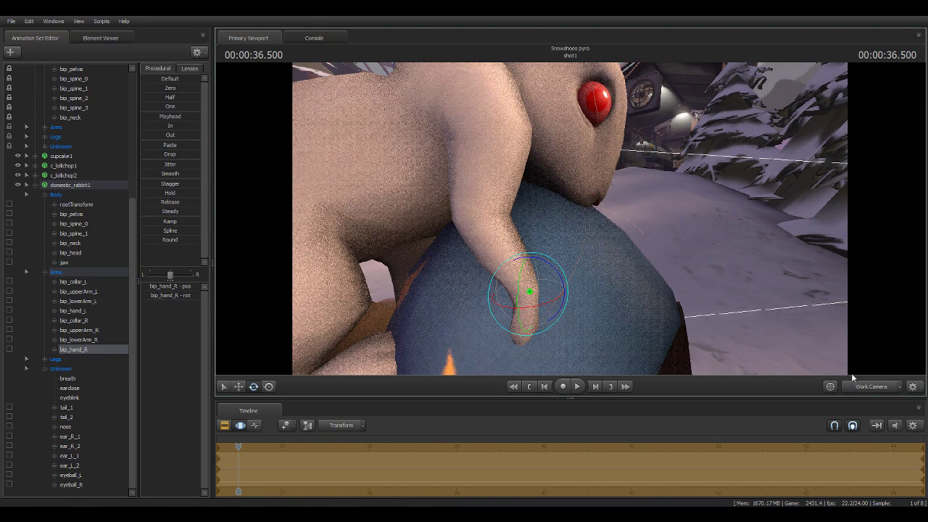
pyautogui.click(868, 388)
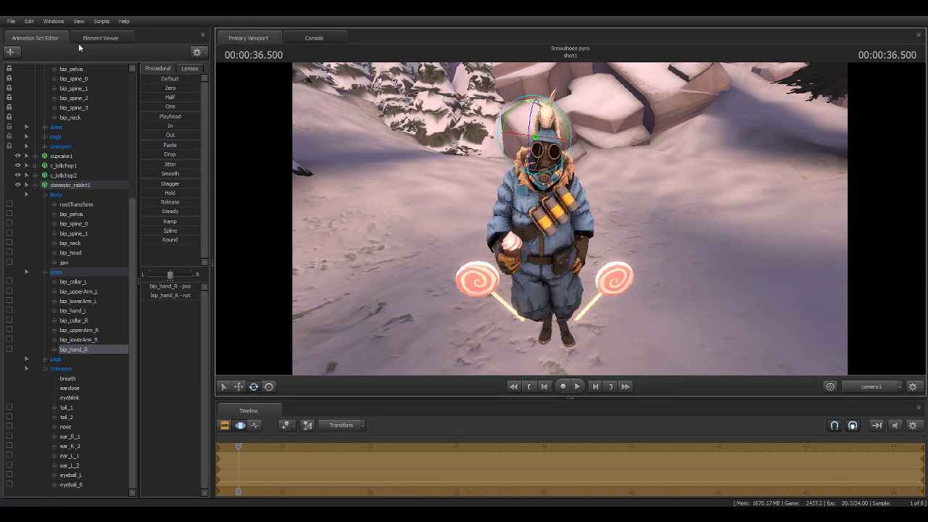
pyautogui.click(11, 52)
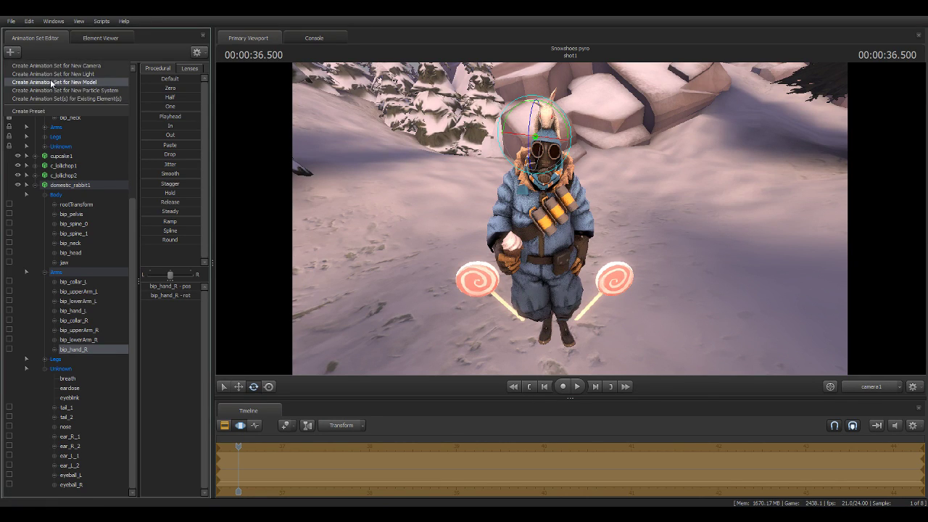
# Add a new model, filter the picker by 'bow' and preview the bowtie and bowl models.
pyautogui.click(51, 82)
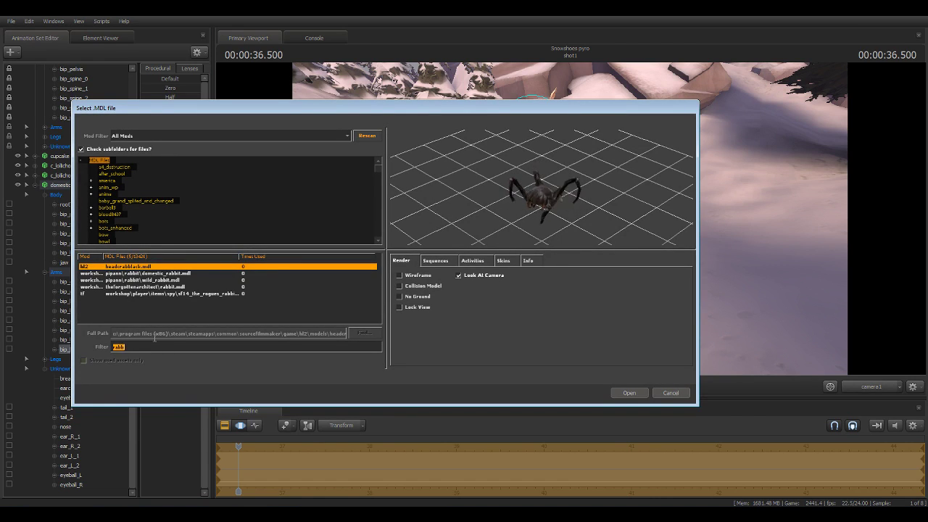
pyautogui.write('bow')
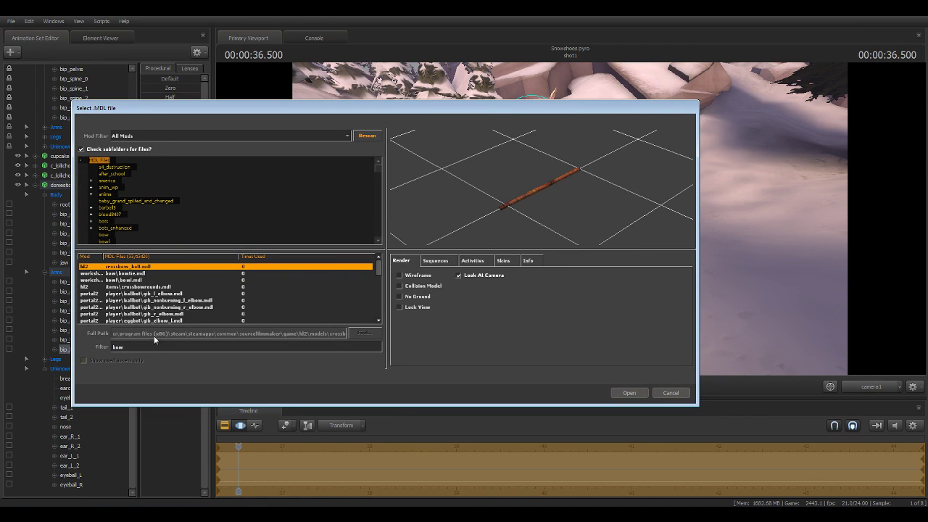
pyautogui.click(120, 274)
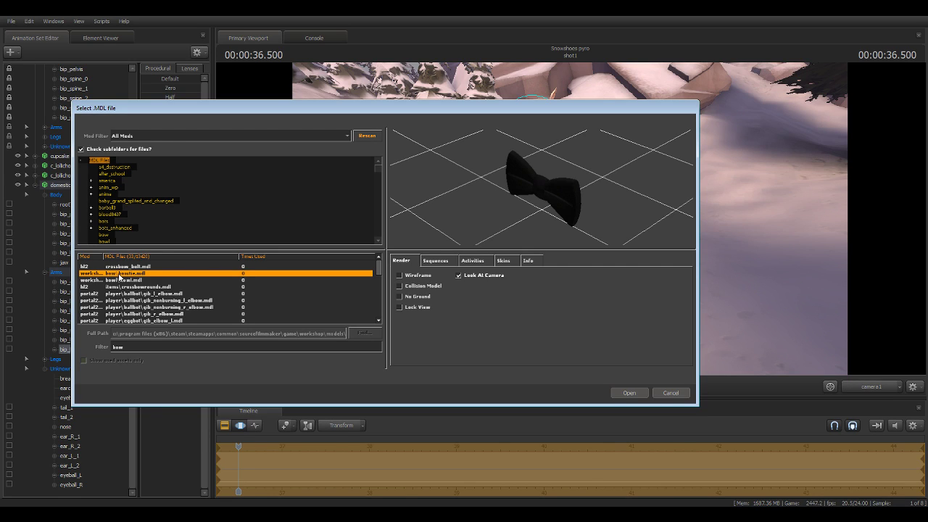
pyautogui.click(120, 280)
pyautogui.press('Down')
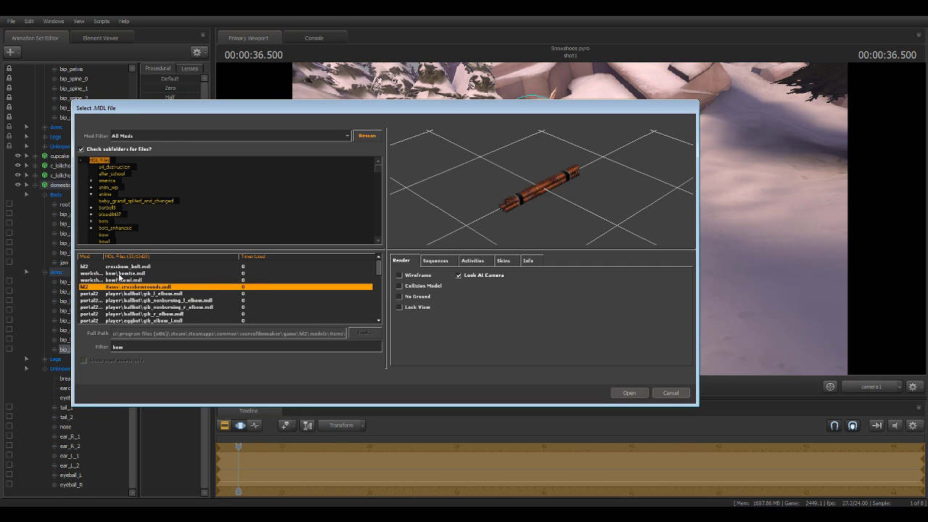
pyautogui.press('Up')
pyautogui.press('Up')
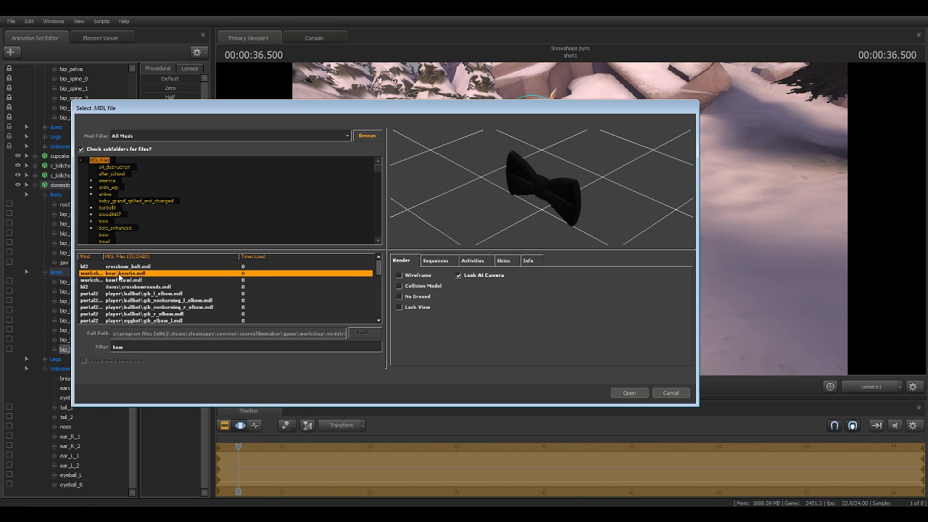
pyautogui.click(500, 260)
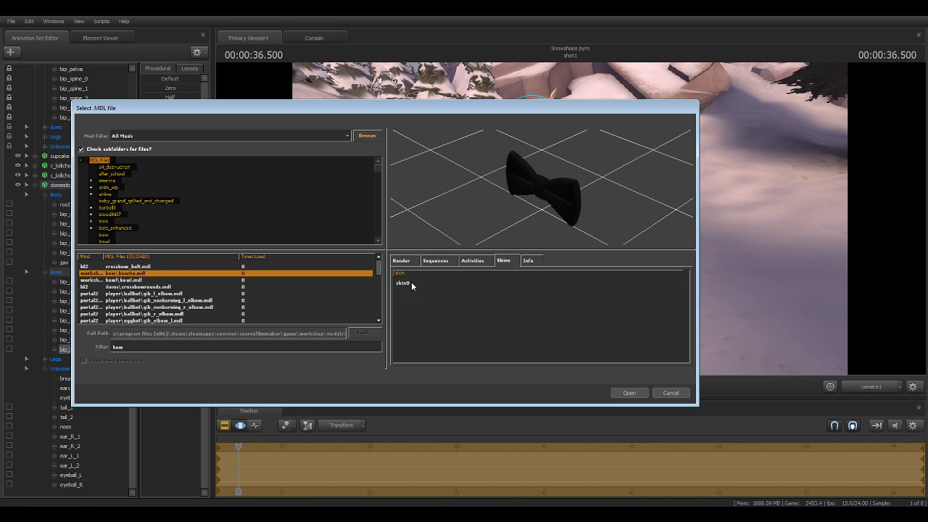
# Step through the matching models, past the red and spy bowties, to the rainbow slide.
pyautogui.click(143, 280)
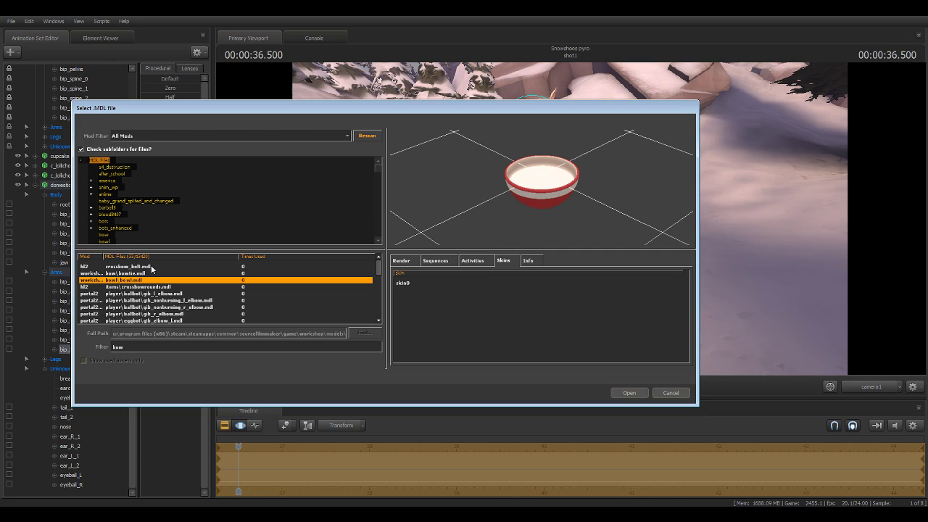
pyautogui.press('Down')
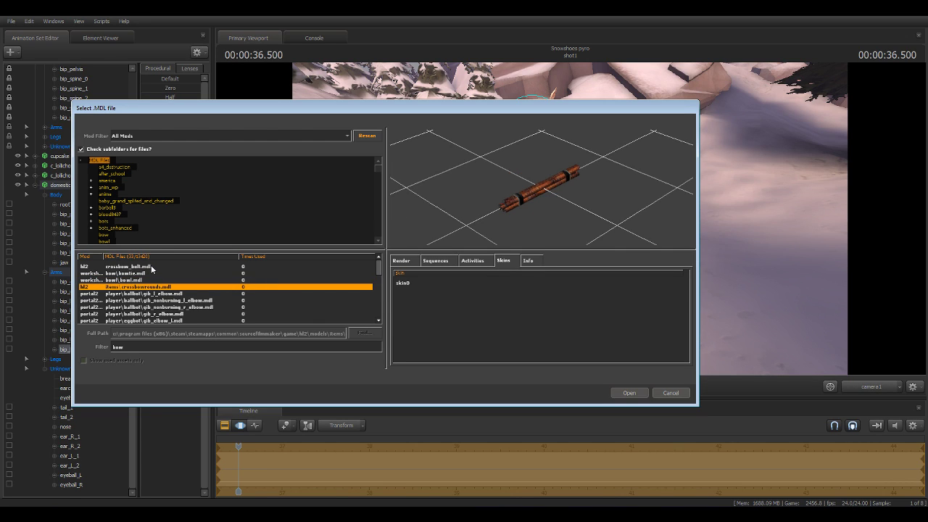
pyautogui.press('Down')
pyautogui.press('Down')
pyautogui.press('Up')
pyautogui.press('Down')
pyautogui.press('Down')
pyautogui.press('Down')
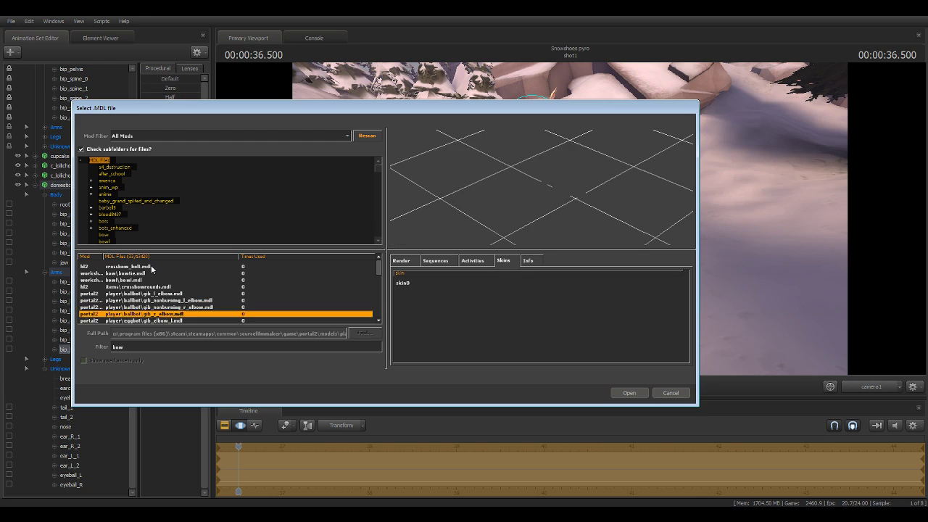
pyautogui.press('Down')
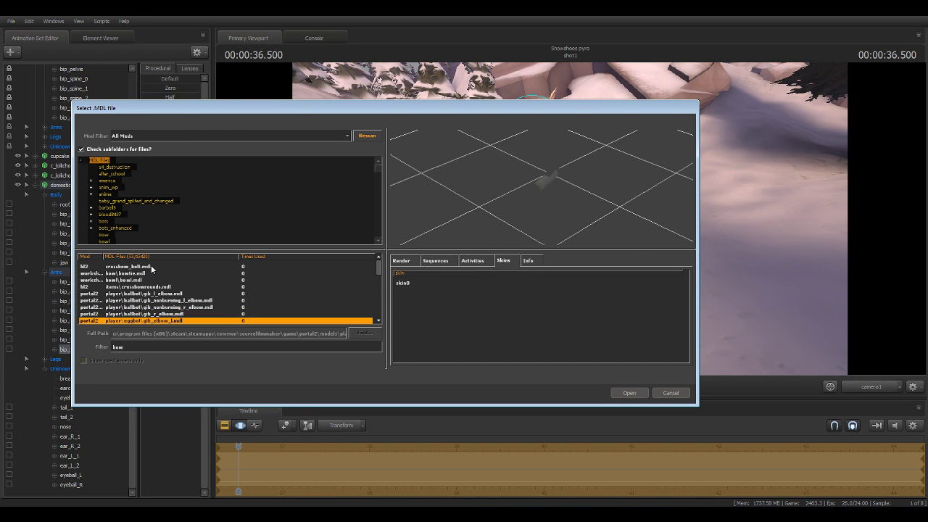
pyautogui.press('Down')
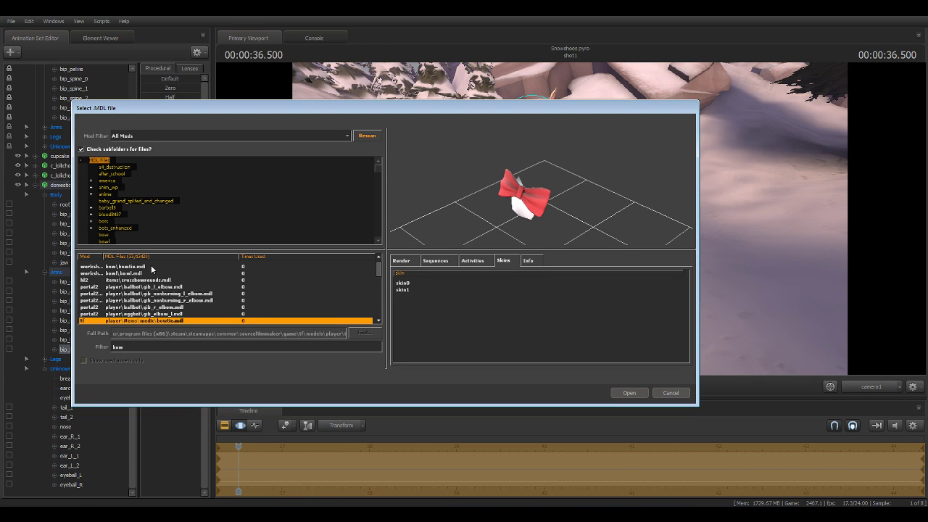
pyautogui.press('Down')
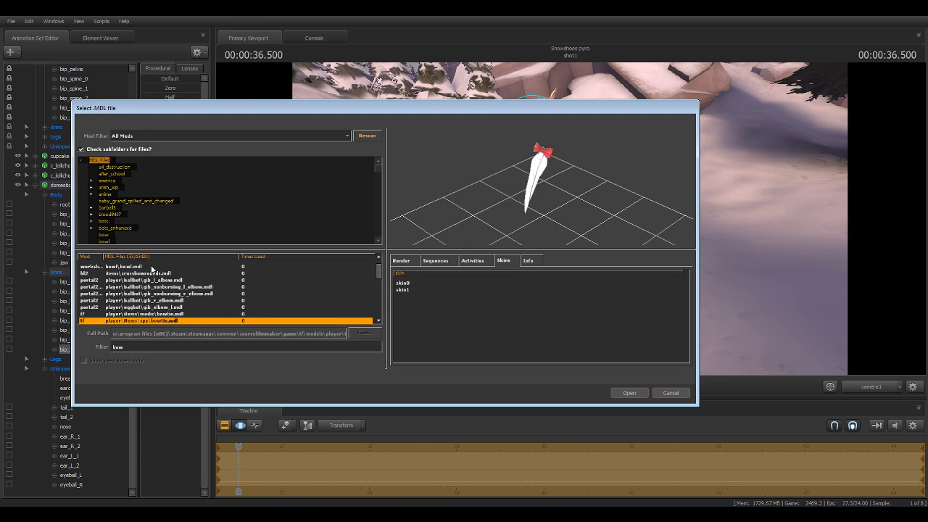
pyautogui.press('Down')
pyautogui.press('Down')
pyautogui.press('Down')
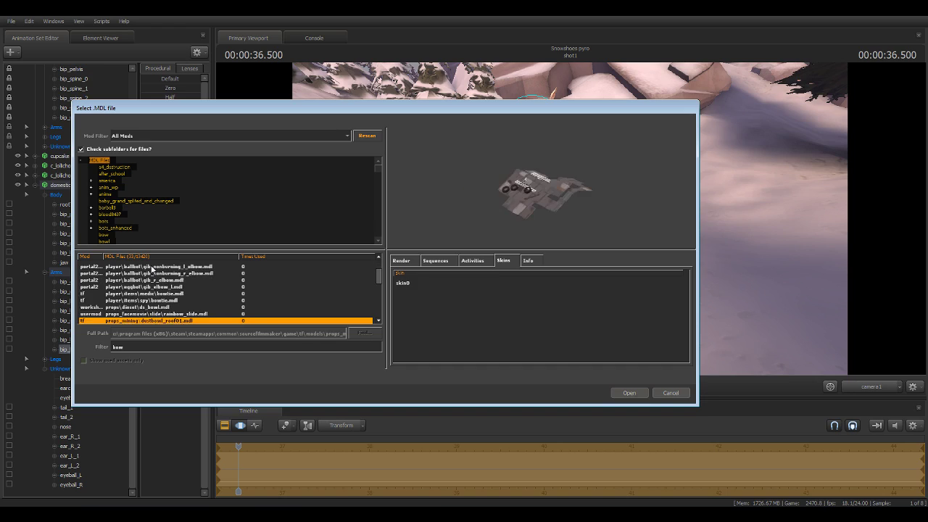
pyautogui.press('Up')
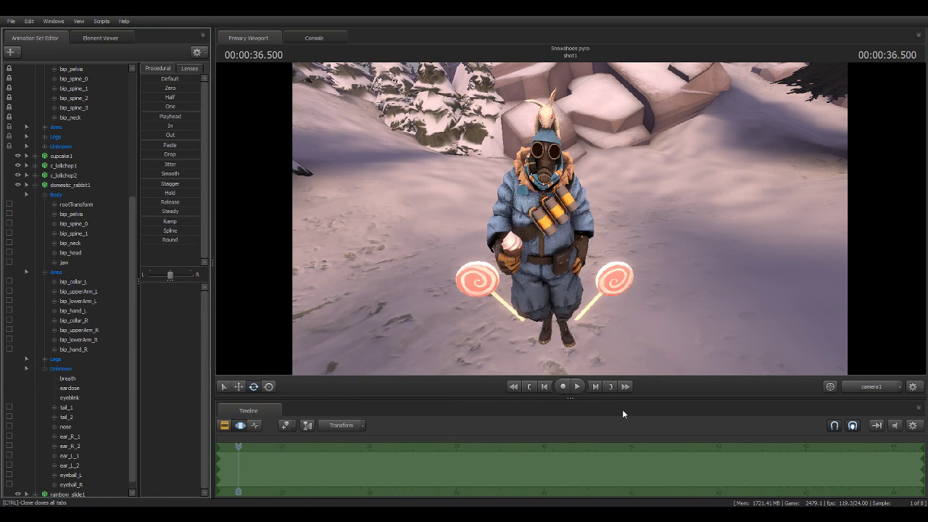
# Select rainbow_slide1 and give it an initial rotation.
pyautogui.click(35, 191)
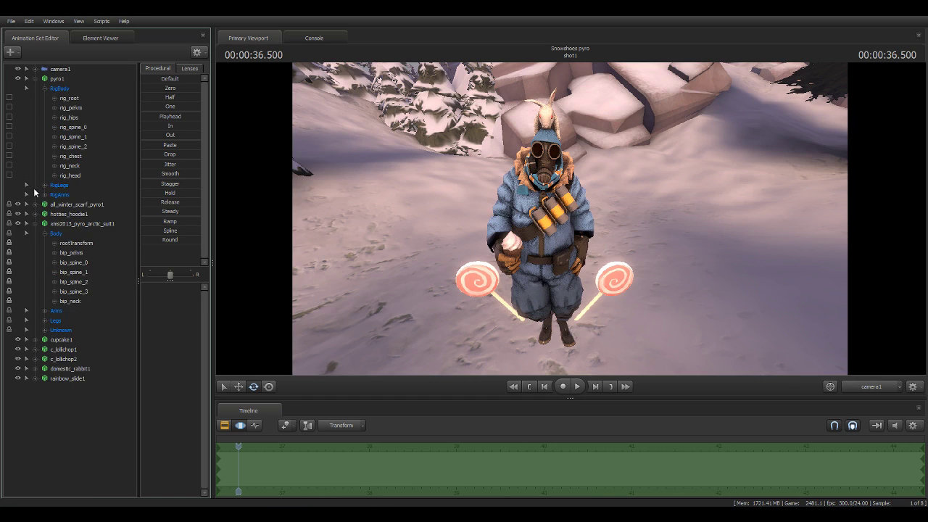
pyautogui.click(64, 378)
pyautogui.press('e')
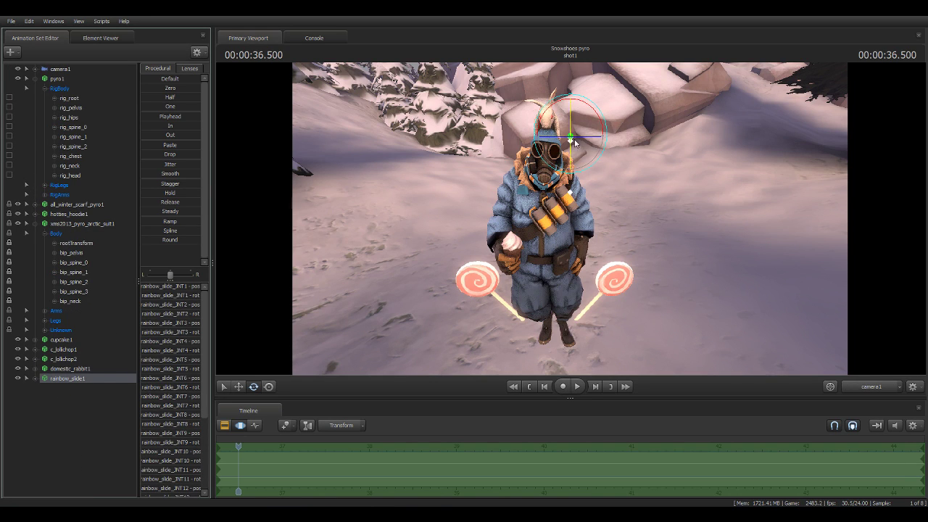
pyautogui.moveTo(589, 137); pyautogui.dragTo(616, 171)
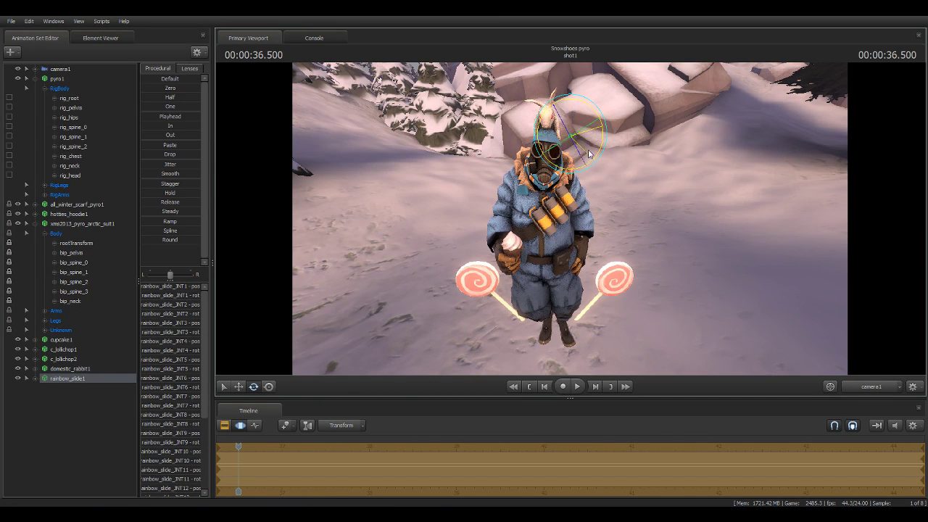
pyautogui.click(870, 386)
pyautogui.click(771, 321)
pyautogui.click(876, 388)
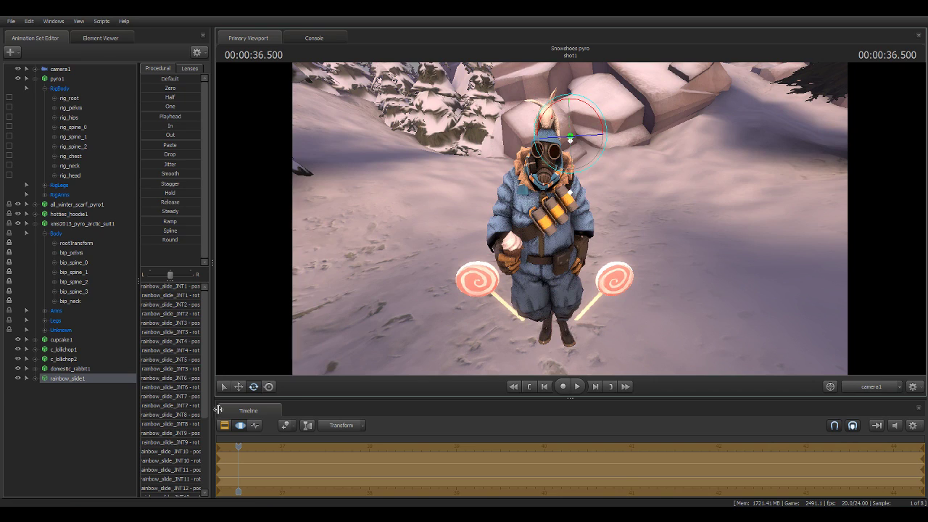
# Move and rotate the rainbow so it forms a band behind the Pyro's head.
pyautogui.click(239, 387)
pyautogui.moveTo(601, 141); pyautogui.dragTo(507, 136)
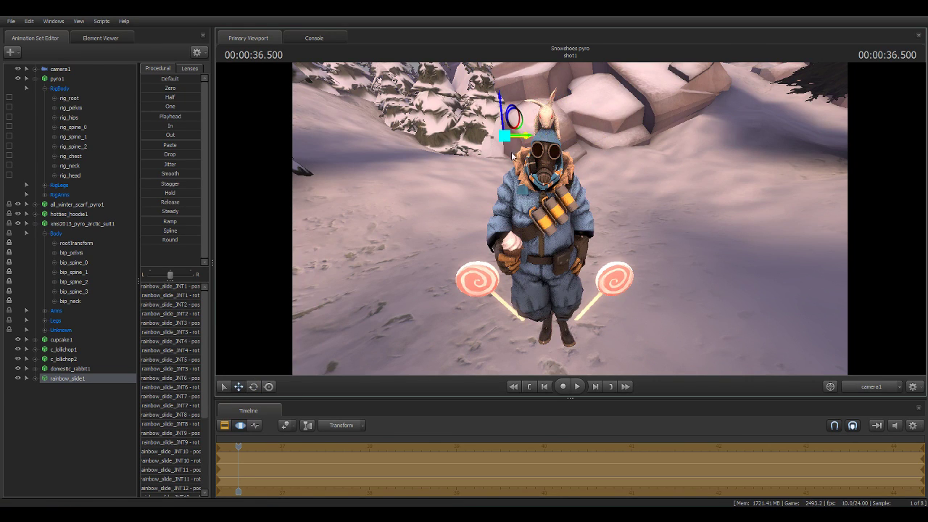
pyautogui.moveTo(516, 171); pyautogui.dragTo(487, 174)
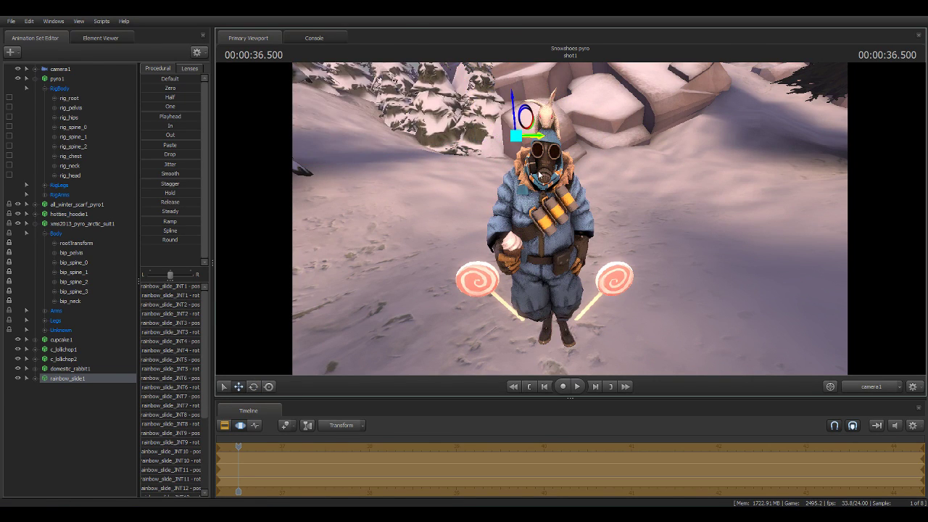
pyautogui.click(254, 385)
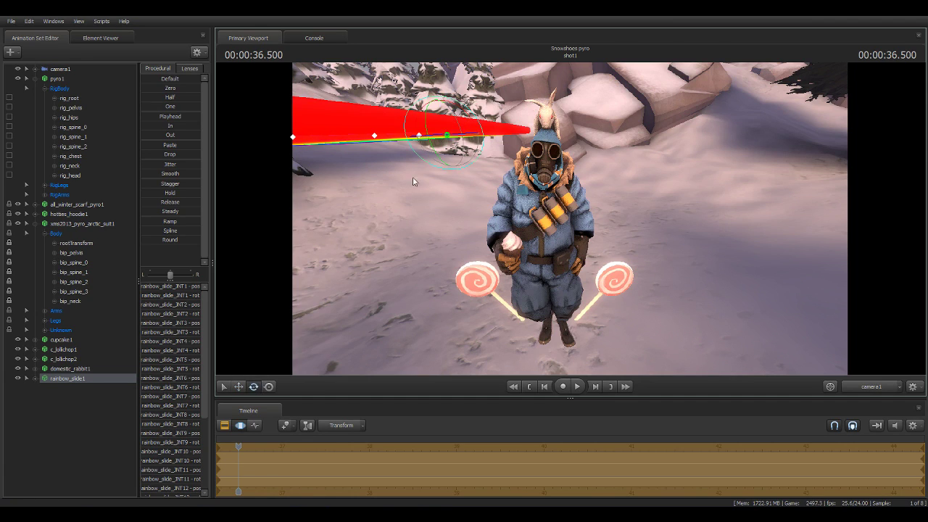
pyautogui.moveTo(455, 145)
pyautogui.mouseDown()
pyautogui.moveTo(462, 161)
pyautogui.moveTo(410, 194)
pyautogui.mouseUp()
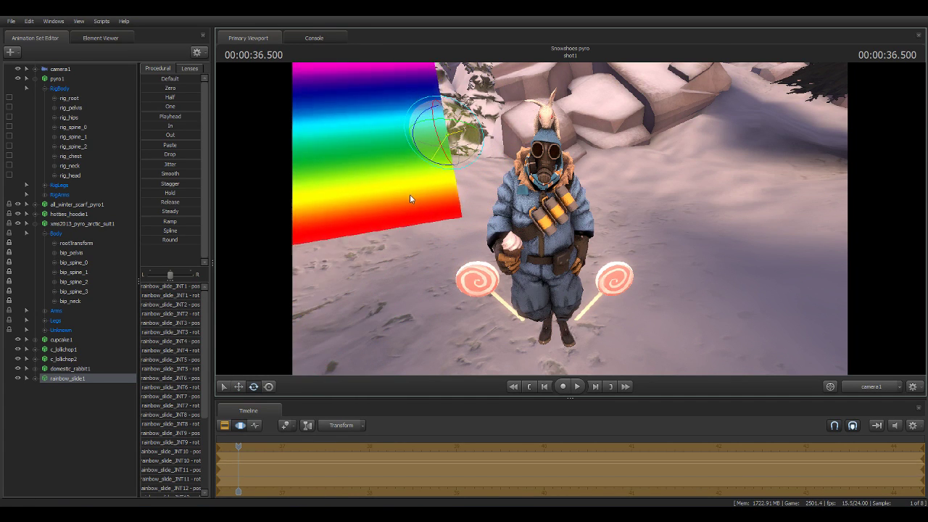
pyautogui.click(239, 386)
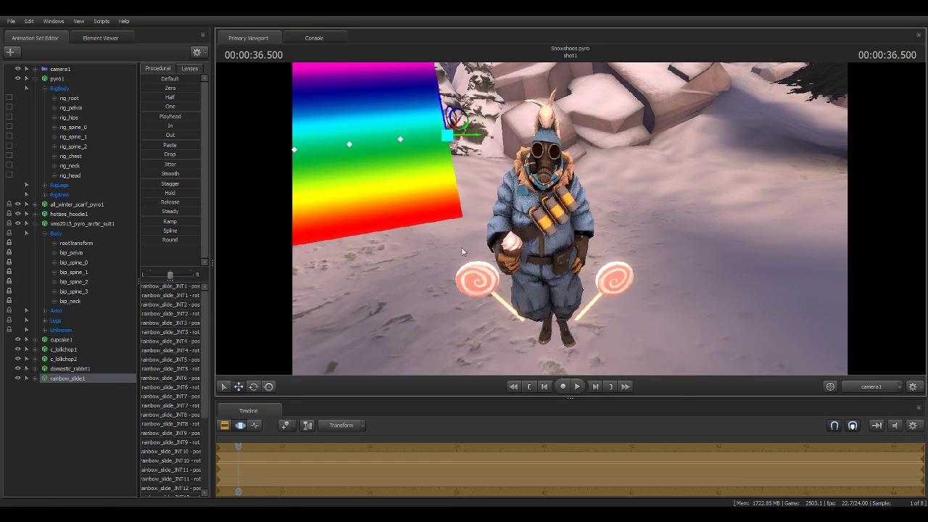
pyautogui.moveTo(505, 134)
pyautogui.mouseDown()
pyautogui.moveTo(707, 130)
pyautogui.moveTo(642, 112)
pyautogui.moveTo(656, 138)
pyautogui.moveTo(724, 148)
pyautogui.moveTo(646, 199)
pyautogui.mouseUp()
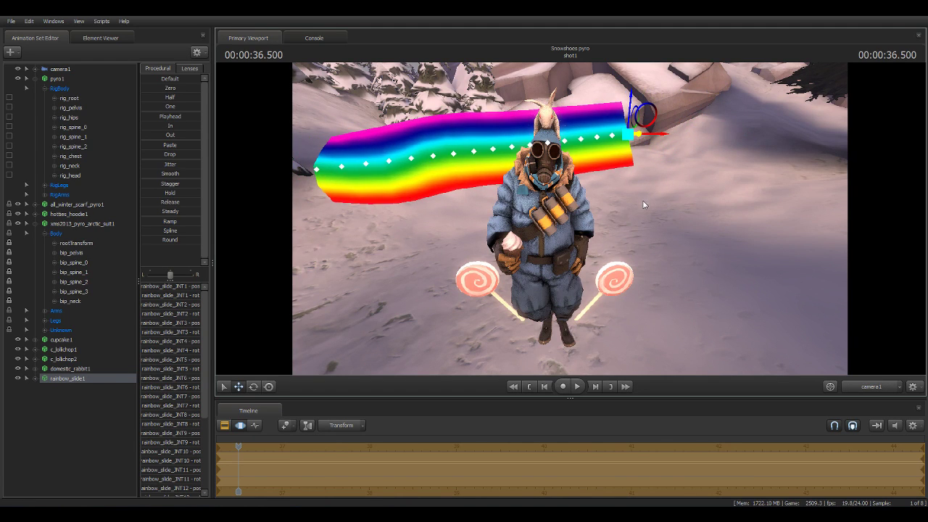
# Expand the rainbow_slide1 joint hierarchy and select its ribbon joints down to rainbow_slide_JNT10.
pyautogui.click(33, 378)
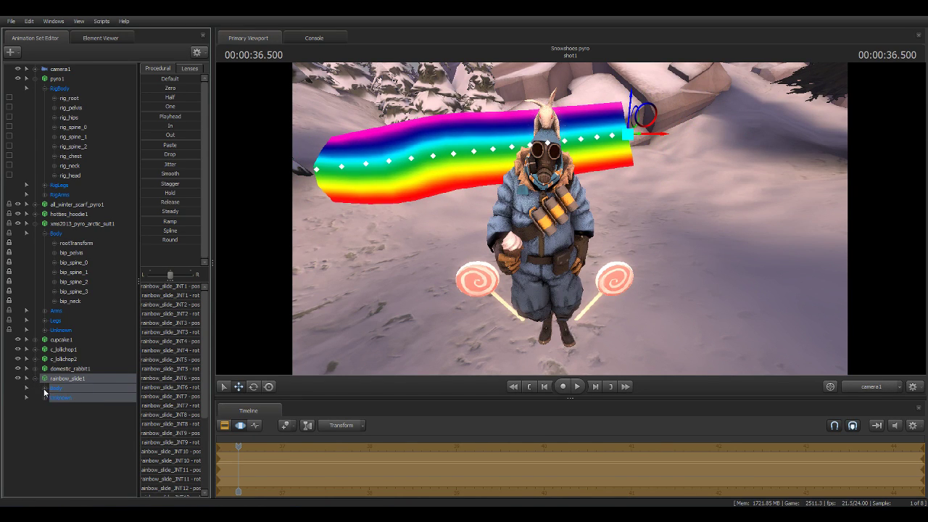
pyautogui.click(45, 388)
pyautogui.click(46, 406)
pyautogui.click(54, 397)
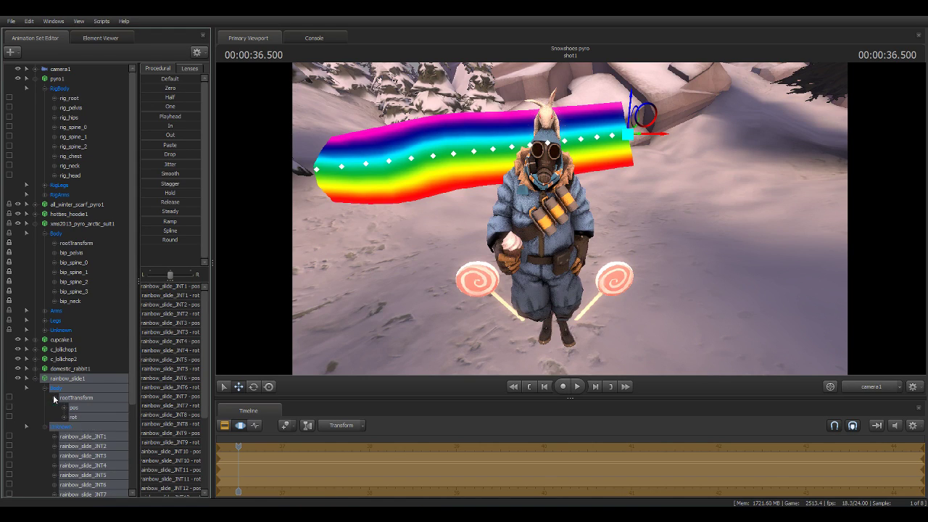
pyautogui.scroll(-2, 81, 431)
pyautogui.click(55, 341)
pyautogui.click(46, 330)
pyautogui.click(89, 349)
pyautogui.click(81, 360)
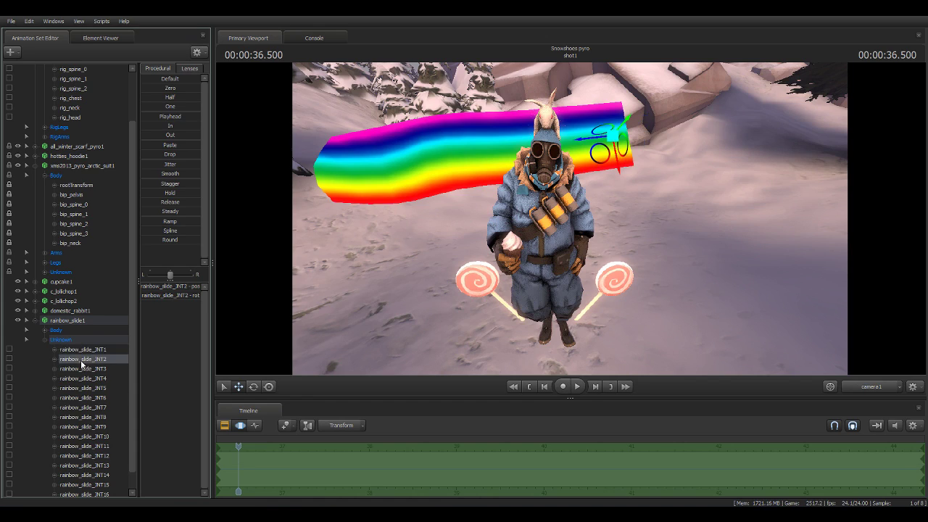
pyautogui.click(80, 369)
pyautogui.click(78, 378)
pyautogui.click(70, 398)
# Raise the ribbon at joint JNT10 and bend the JNT9 section upward.
pyautogui.click(67, 417)
pyautogui.click(67, 437)
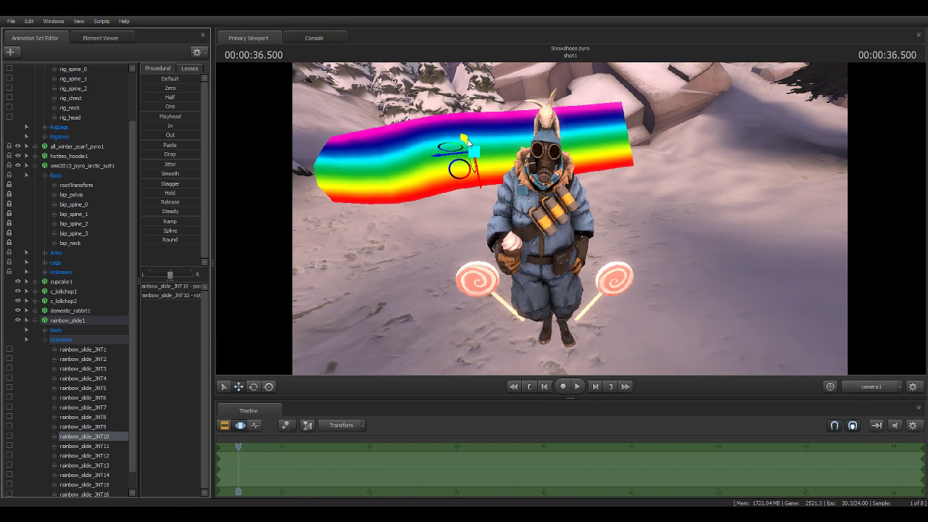
pyautogui.moveTo(481, 184); pyautogui.dragTo(468, 154)
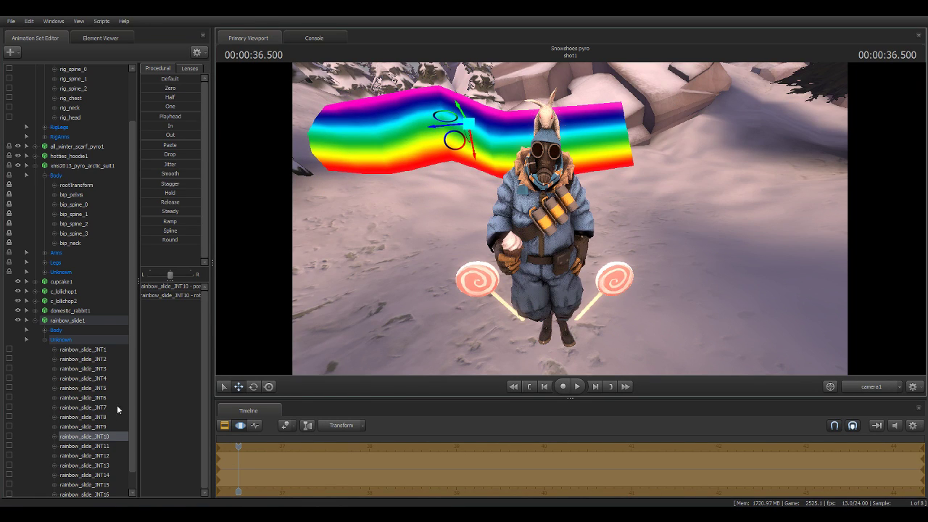
pyautogui.click(101, 446)
pyautogui.click(104, 437)
pyautogui.click(109, 427)
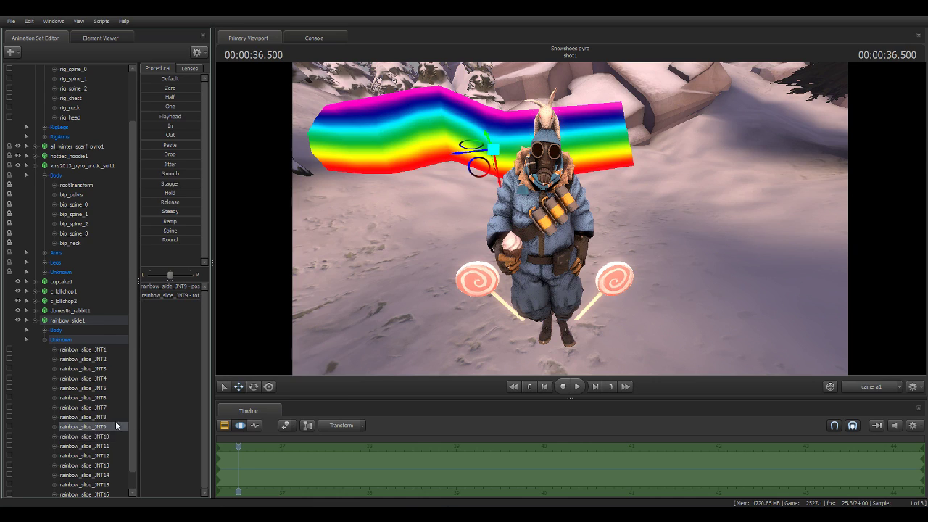
pyautogui.moveTo(500, 179); pyautogui.dragTo(498, 159)
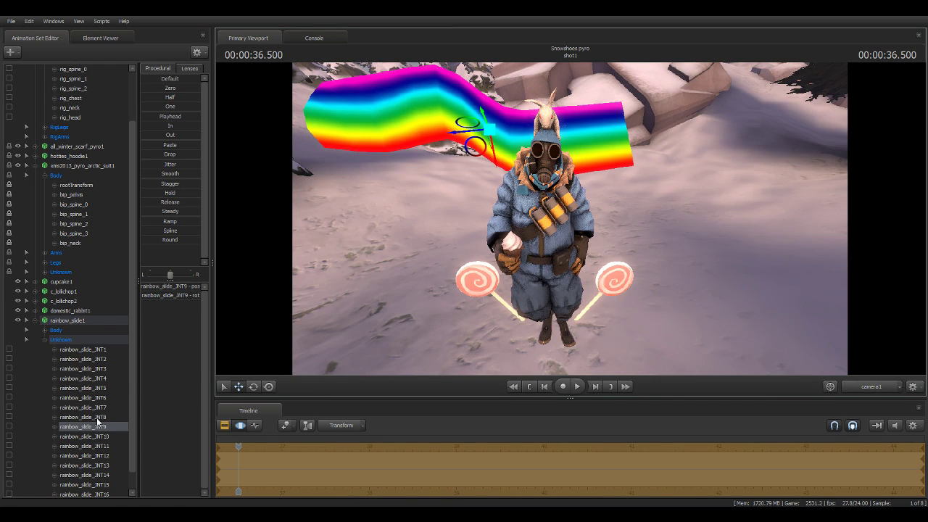
# Lower the ribbon's left section, move the ribbon by end joint JNT1, and select the whole slide.
pyautogui.click(105, 417)
pyautogui.click(99, 427)
pyautogui.click(101, 437)
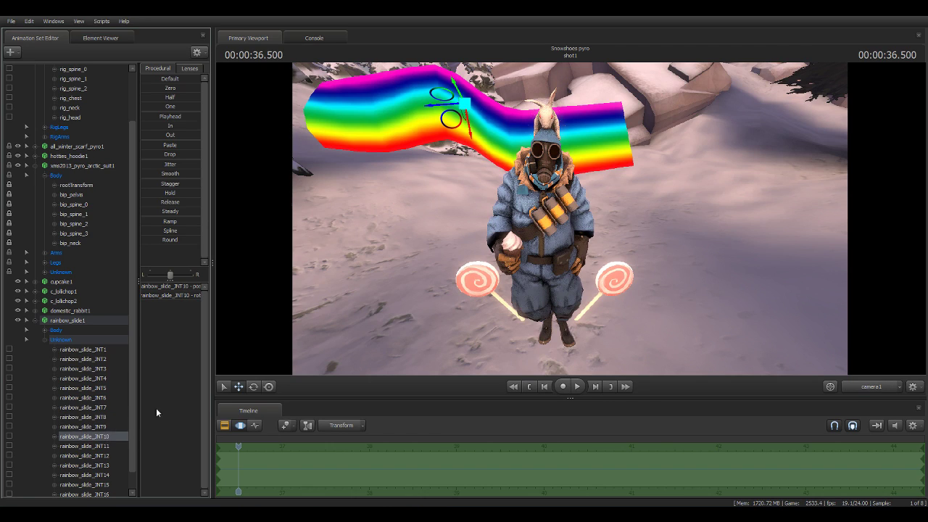
pyautogui.moveTo(458, 135); pyautogui.dragTo(466, 161)
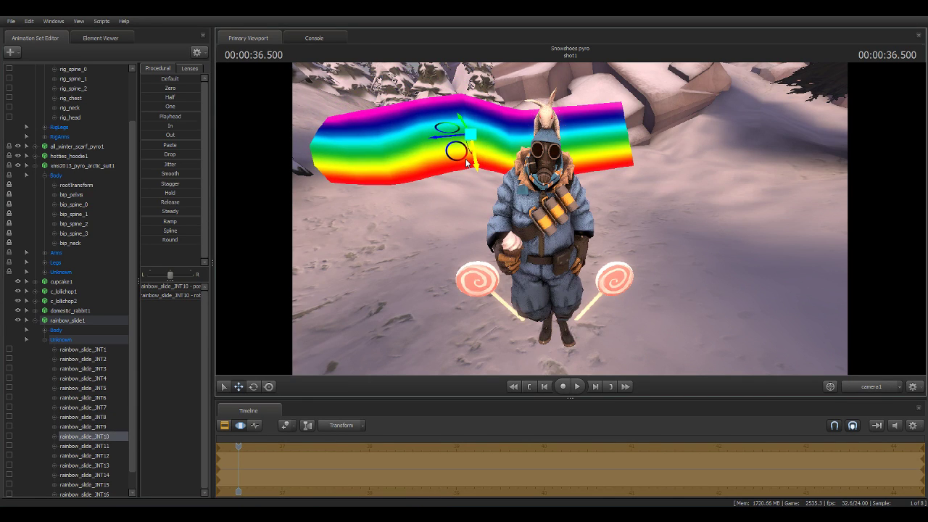
pyautogui.click(92, 349)
pyautogui.moveTo(635, 177)
pyautogui.mouseDown()
pyautogui.moveTo(635, 204)
pyautogui.moveTo(635, 171)
pyautogui.moveTo(591, 156)
pyautogui.moveTo(499, 151)
pyautogui.moveTo(274, 295)
pyautogui.mouseUp()
pyautogui.click(85, 359)
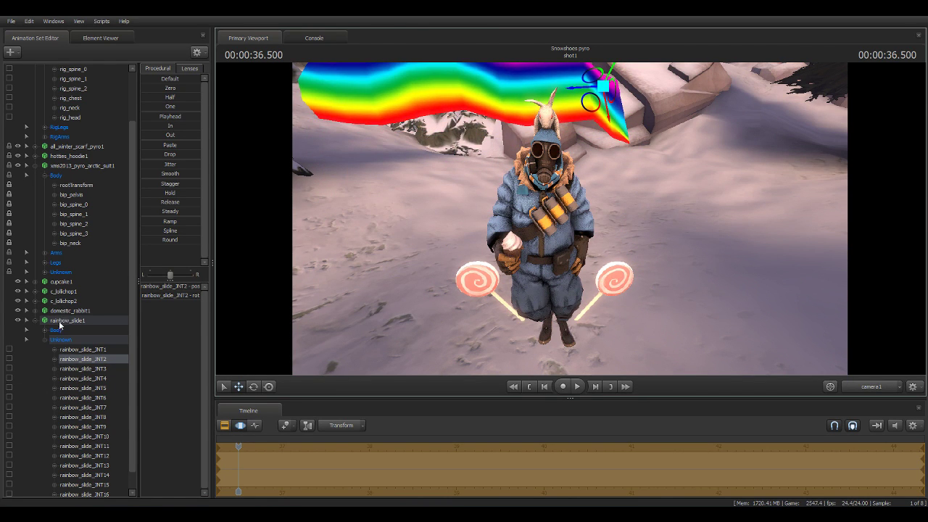
pyautogui.click(60, 325)
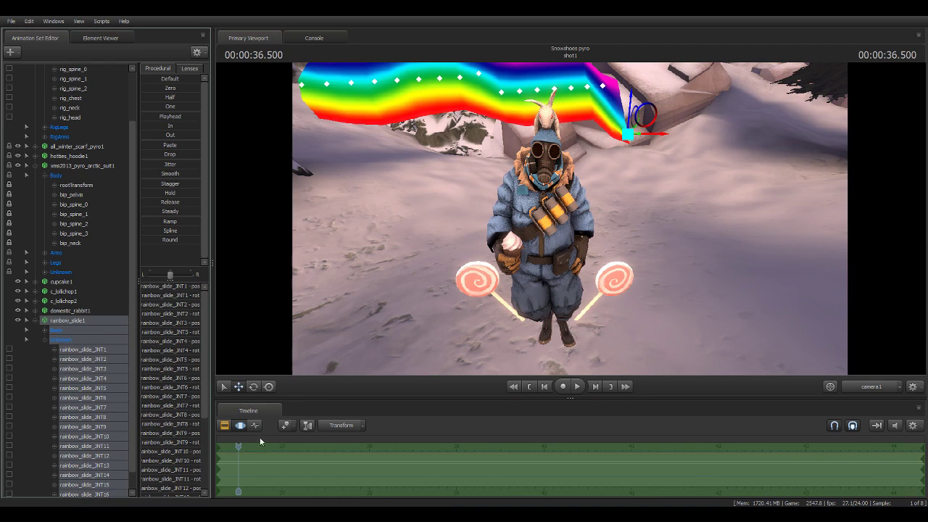
# Remove the rainbow slide from the scene and begin adding a new model.
pyautogui.rightClick(48, 324)
pyautogui.click(74, 346)
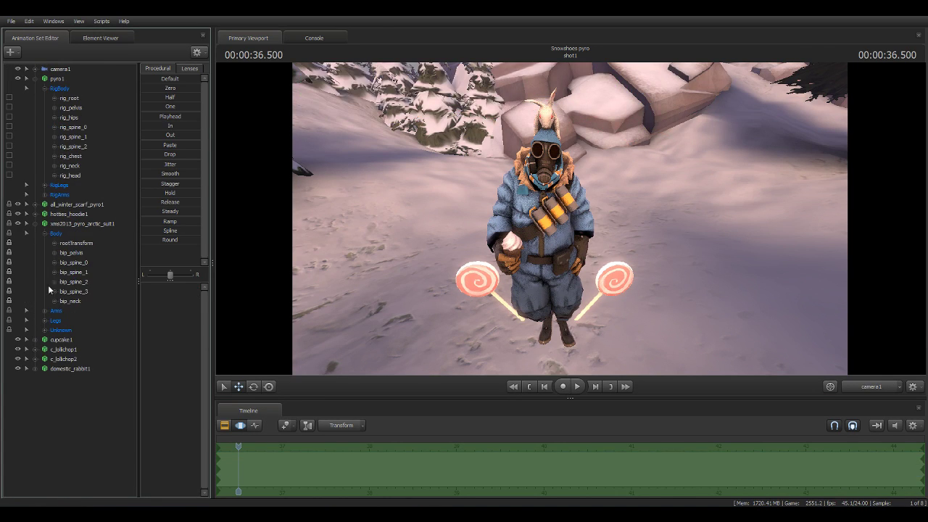
pyautogui.click(10, 52)
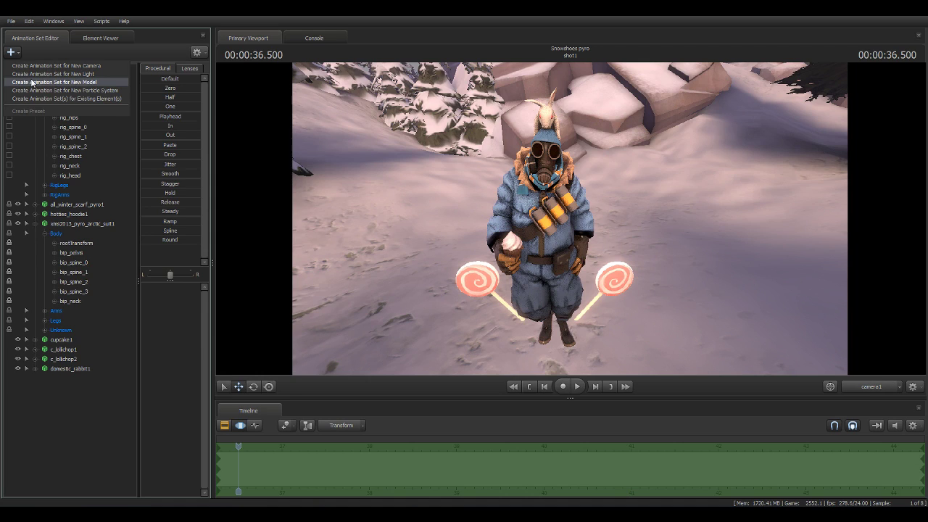
pyautogui.click(32, 82)
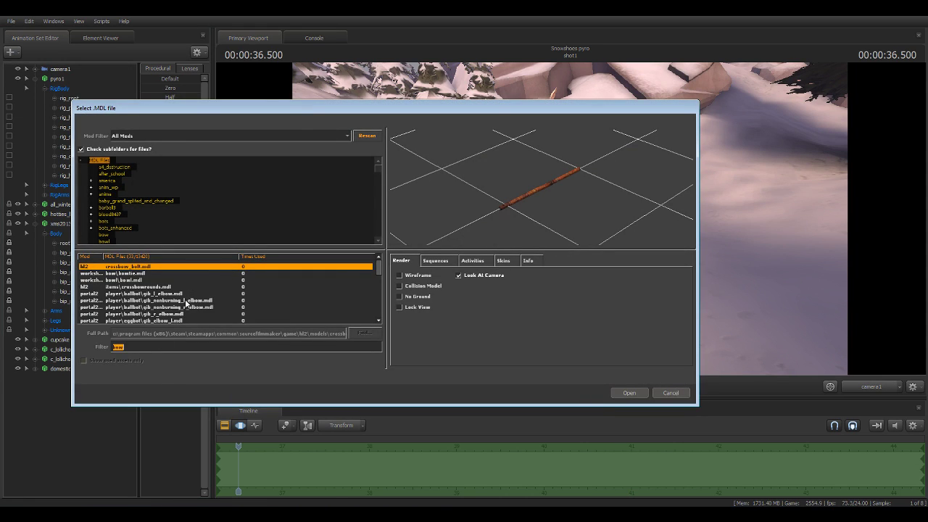
# Preview the 'bow' matches: strings bow, c_bow_thief, c_bow_xmas and the bowling ball.
pyautogui.click(187, 300)
pyautogui.scroll(-4, 187, 303)
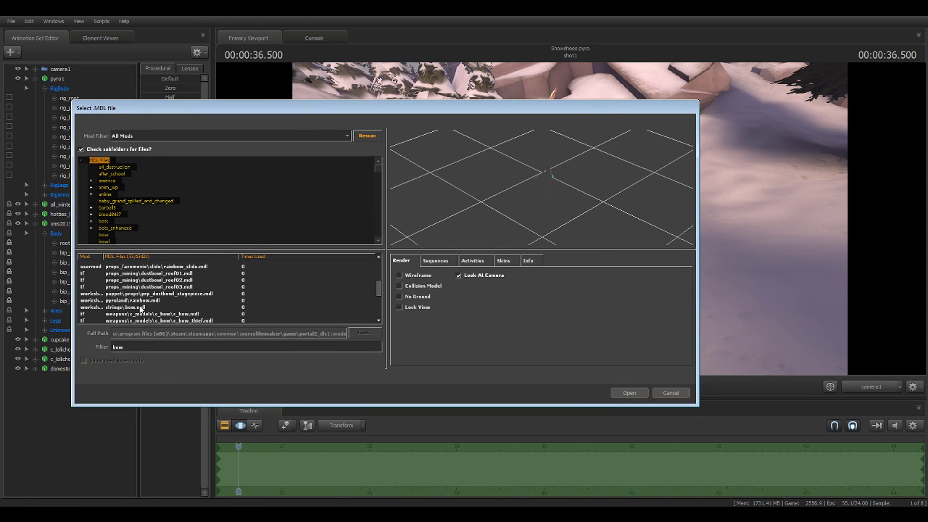
pyautogui.click(142, 307)
pyautogui.scroll(-1, 142, 307)
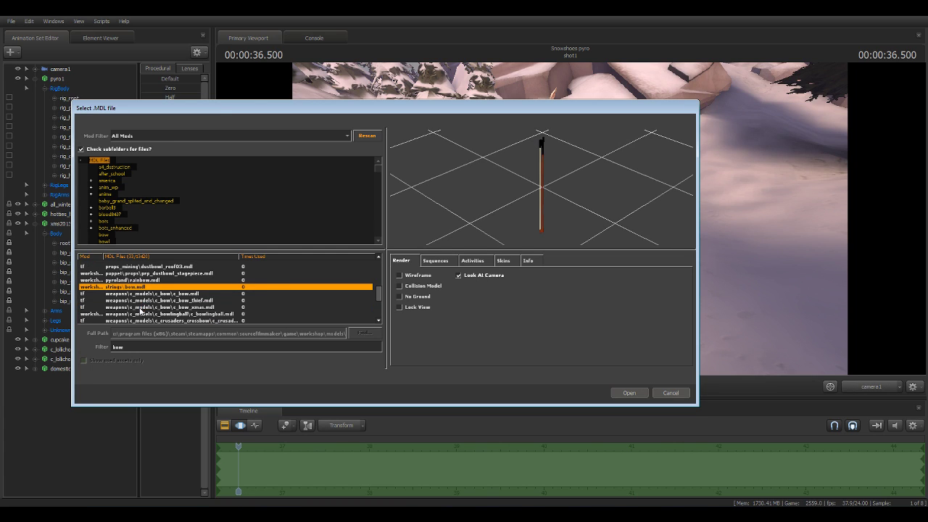
pyautogui.click(144, 300)
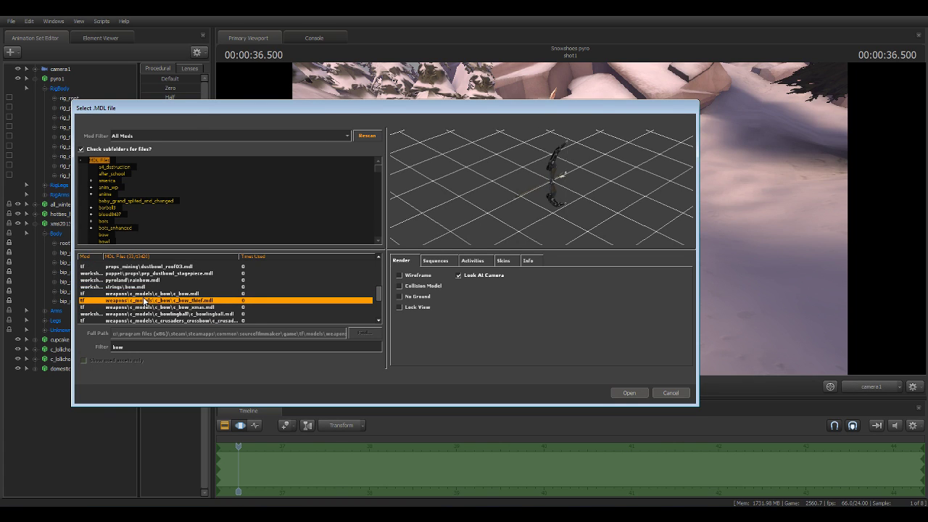
pyautogui.press('Down')
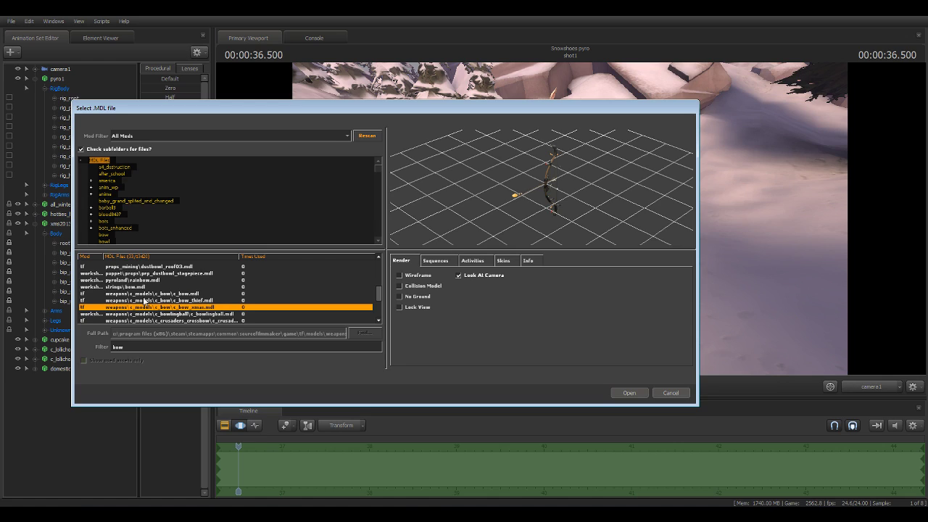
pyautogui.press('Down')
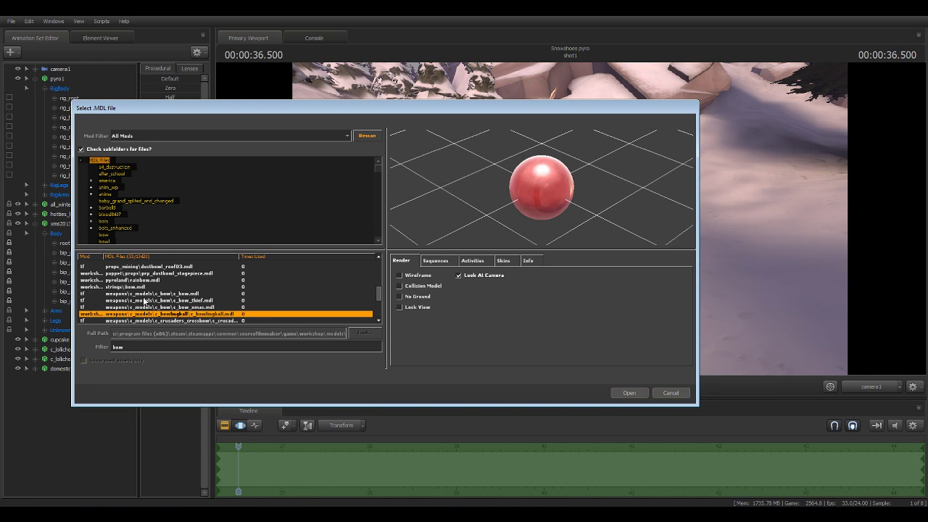
pyautogui.press('Up')
pyautogui.press('Down')
pyautogui.press('Down')
pyautogui.press('Down')
pyautogui.press('Down')
pyautogui.press('Down')
pyautogui.press('Down')
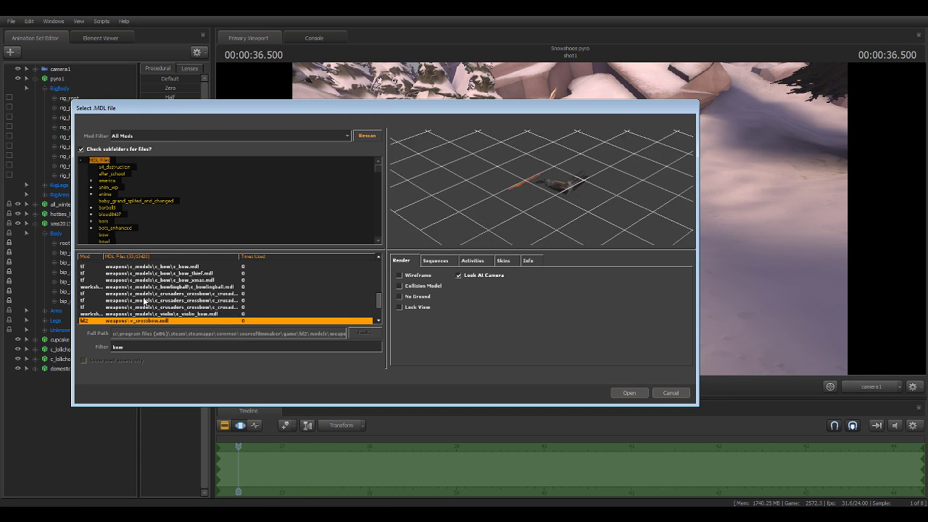
pyautogui.press('Down')
pyautogui.press('Down')
pyautogui.press('Down')
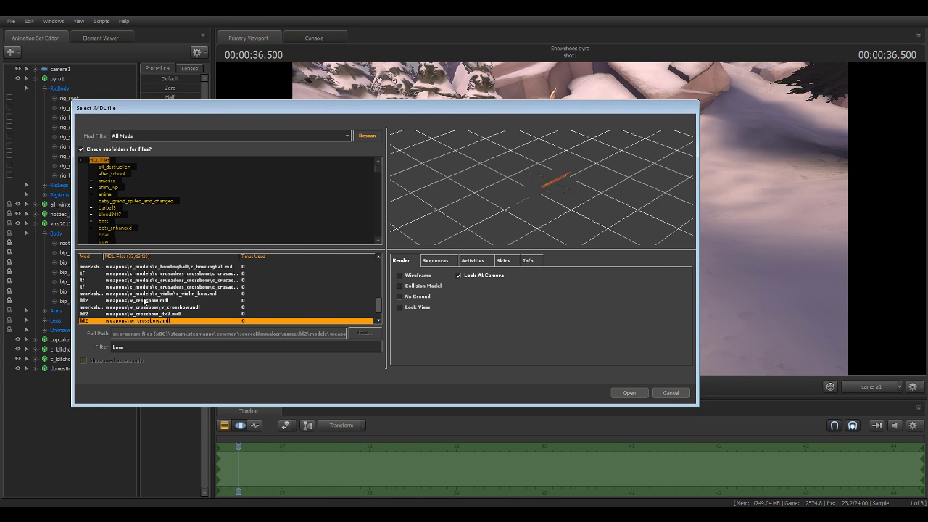
pyautogui.press('Down')
pyautogui.press('Down')
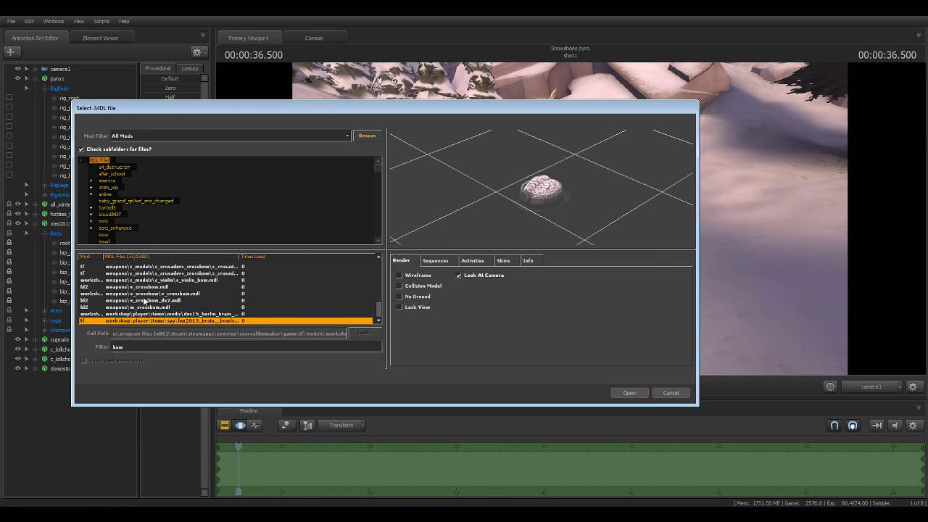
# Return up the list and load the red medic bowtie model into the scene.
pyautogui.scroll(3, 178, 274)
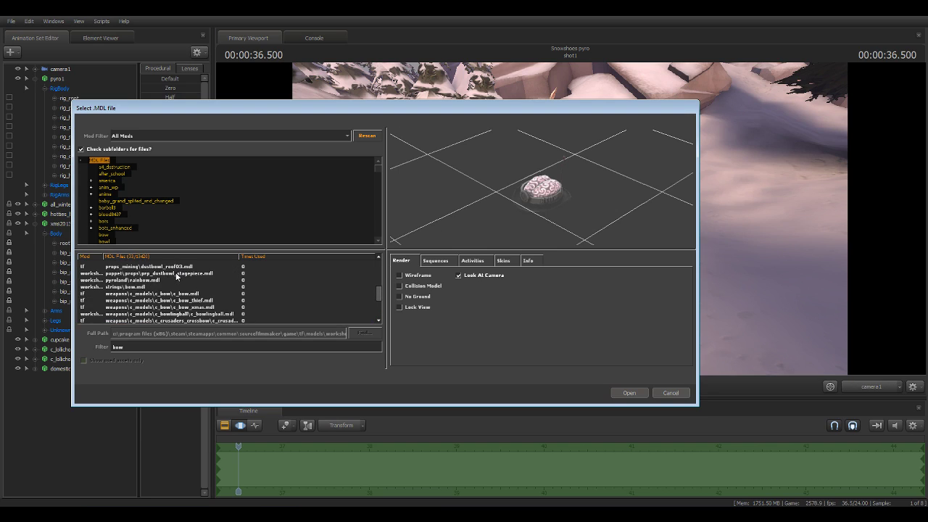
pyautogui.click(140, 288)
pyautogui.scroll(2, 160, 299)
pyautogui.scroll(1, 159, 293)
pyautogui.click(154, 281)
pyautogui.press('Up')
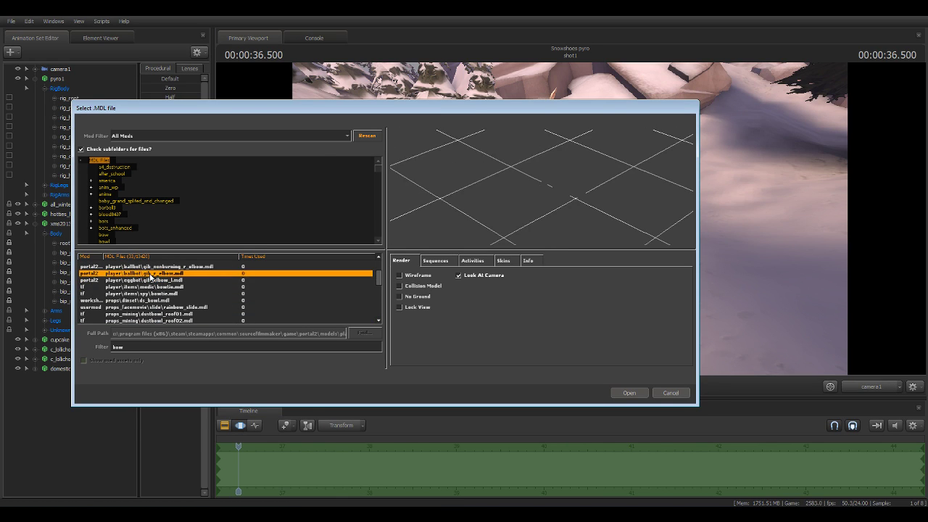
pyautogui.scroll(2, 150, 283)
pyautogui.click(141, 281)
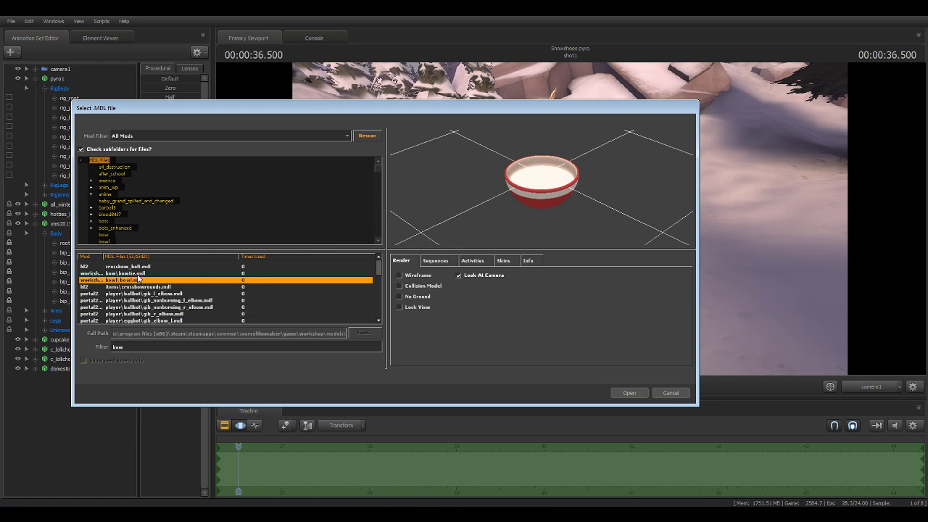
pyautogui.press('Up')
pyautogui.scroll(-1, 141, 298)
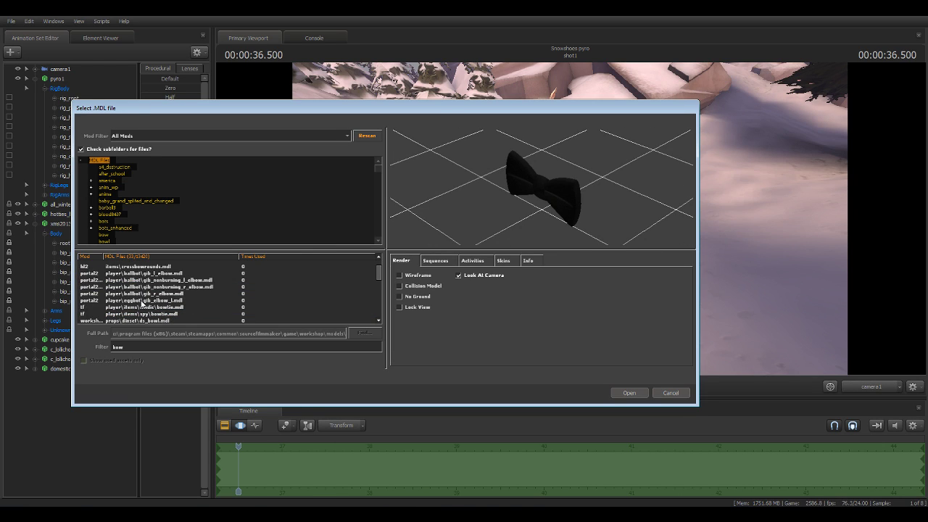
pyautogui.click(142, 307)
pyautogui.click(634, 395)
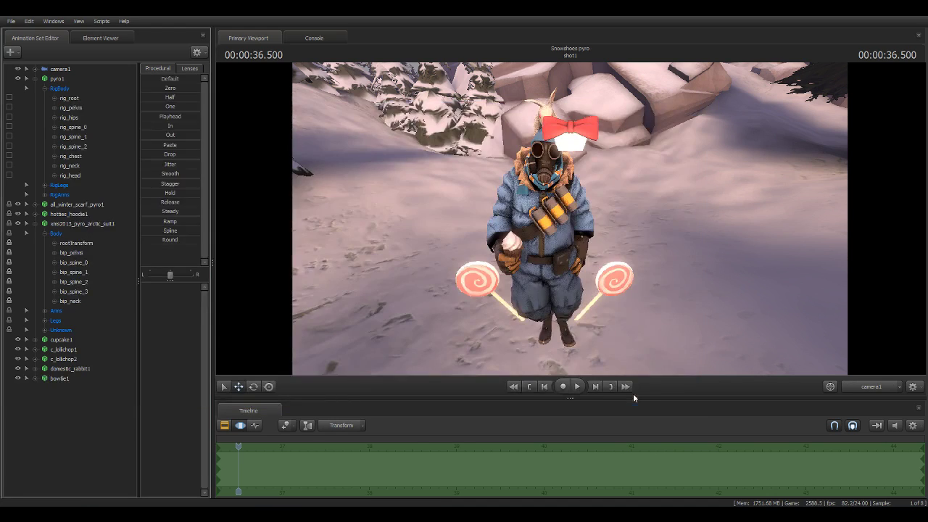
# Orbit the work camera behind the Pyro and select the bowtie1 model.
pyautogui.click(33, 376)
pyautogui.click(33, 378)
pyautogui.press('e')
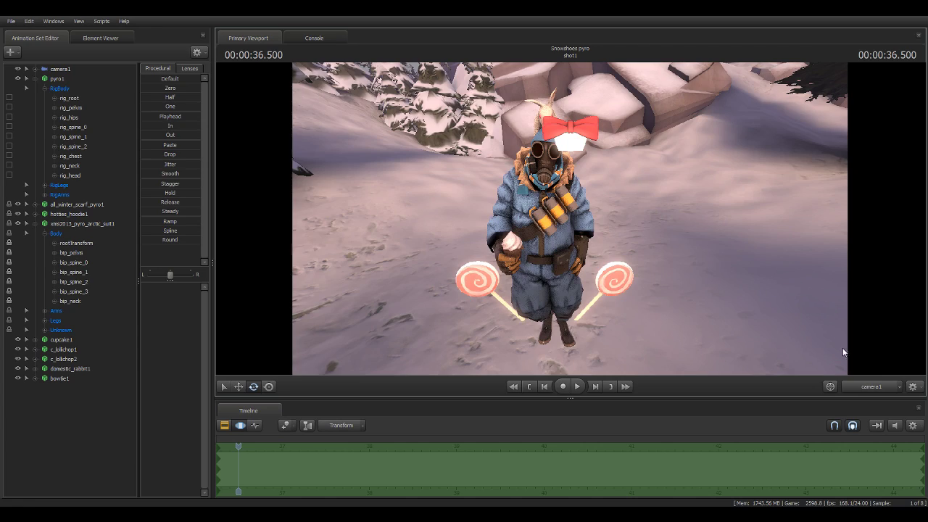
pyautogui.moveTo(841, 351); pyautogui.dragTo(754, 337)
pyautogui.click(238, 386)
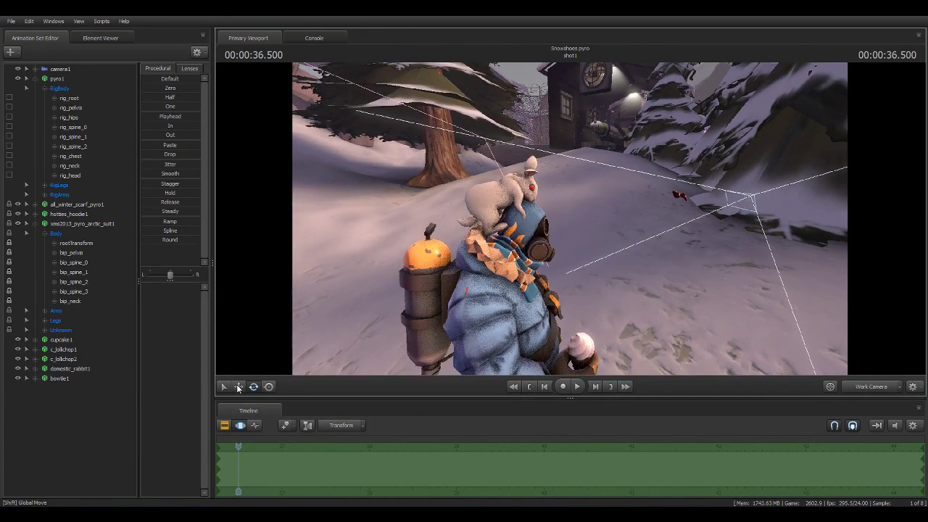
pyautogui.click(56, 378)
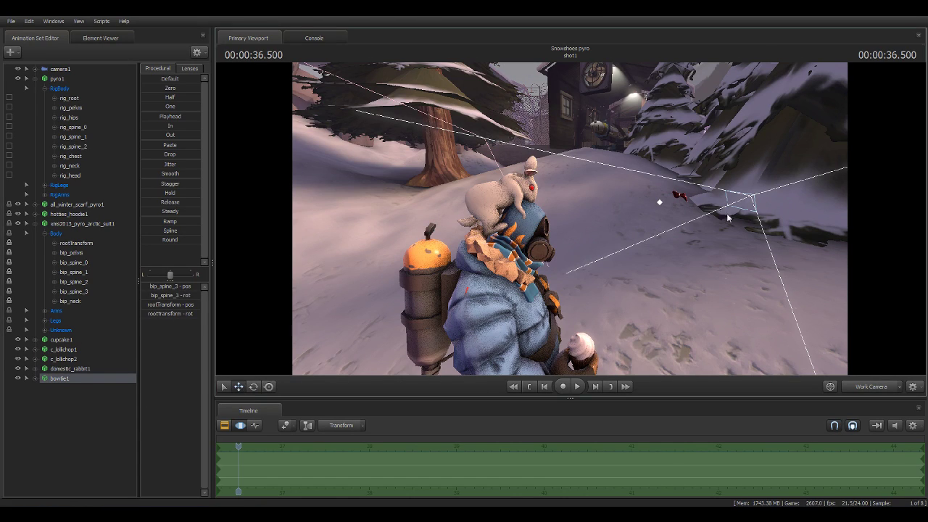
# Drag bowtie1's bip_spine_3 control up onto the Pyro's head beside the rabbit.
pyautogui.click(659, 203)
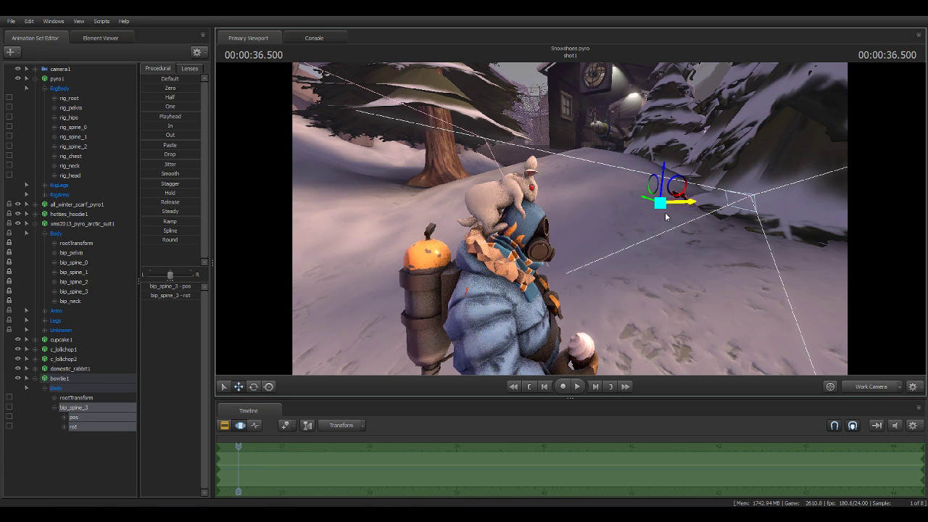
pyautogui.moveTo(668, 206)
pyautogui.mouseDown()
pyautogui.moveTo(491, 175)
pyautogui.moveTo(410, 236)
pyautogui.mouseUp()
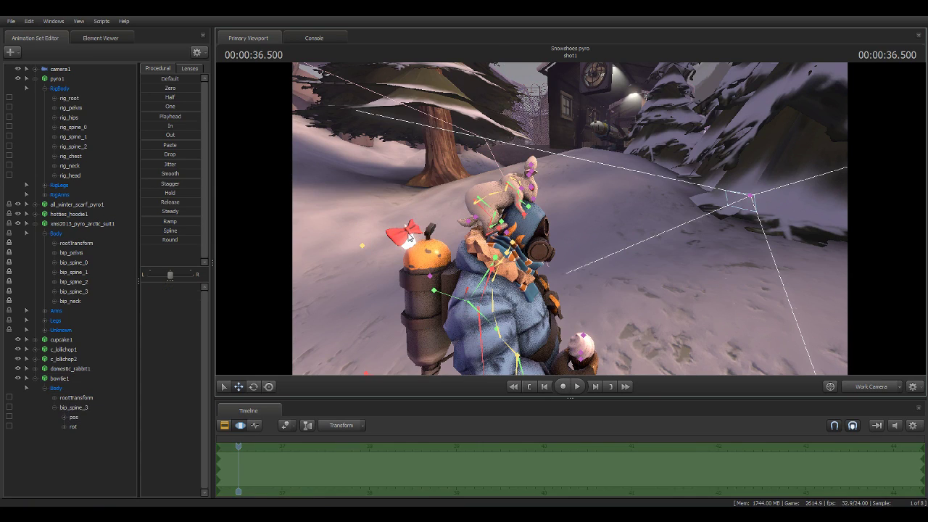
pyautogui.click(359, 245)
pyautogui.moveTo(363, 229); pyautogui.dragTo(502, 223)
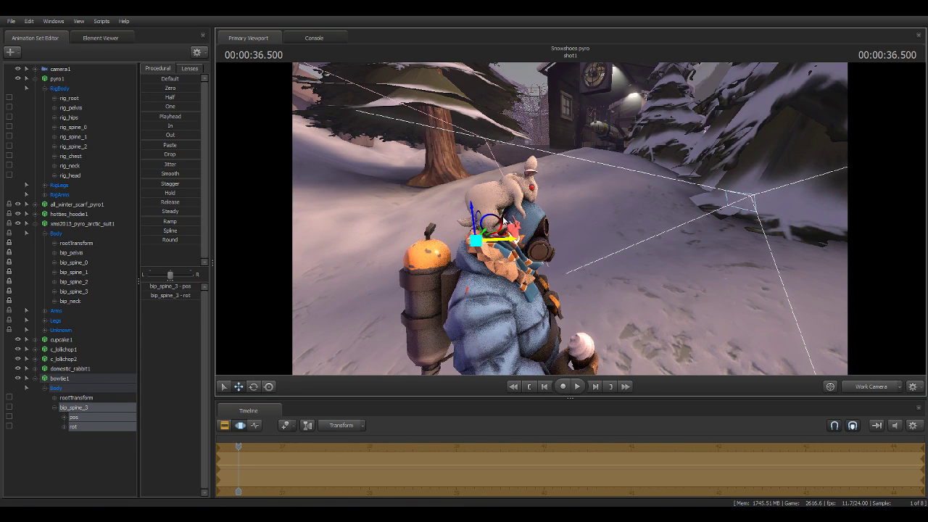
# Rotate the bowtie into a new angle and check it from camera1.
pyautogui.click(253, 387)
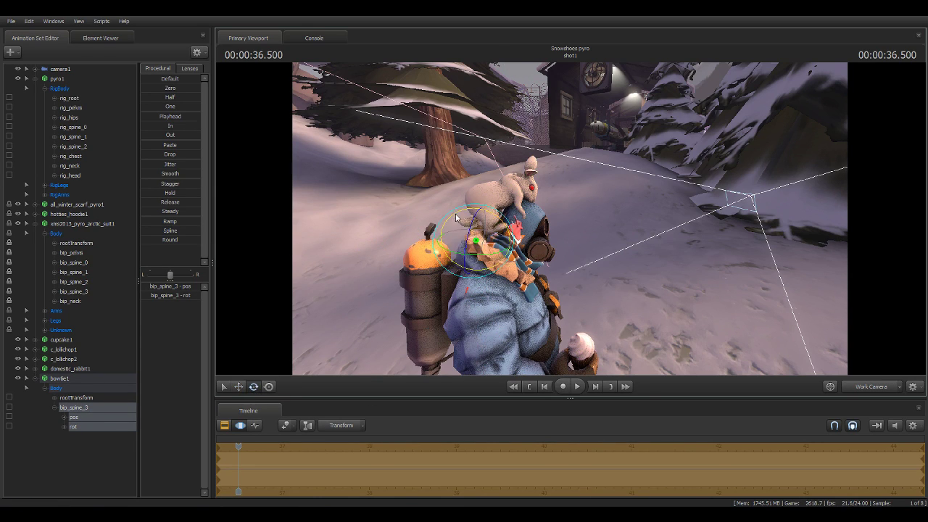
pyautogui.moveTo(498, 252); pyautogui.dragTo(456, 247)
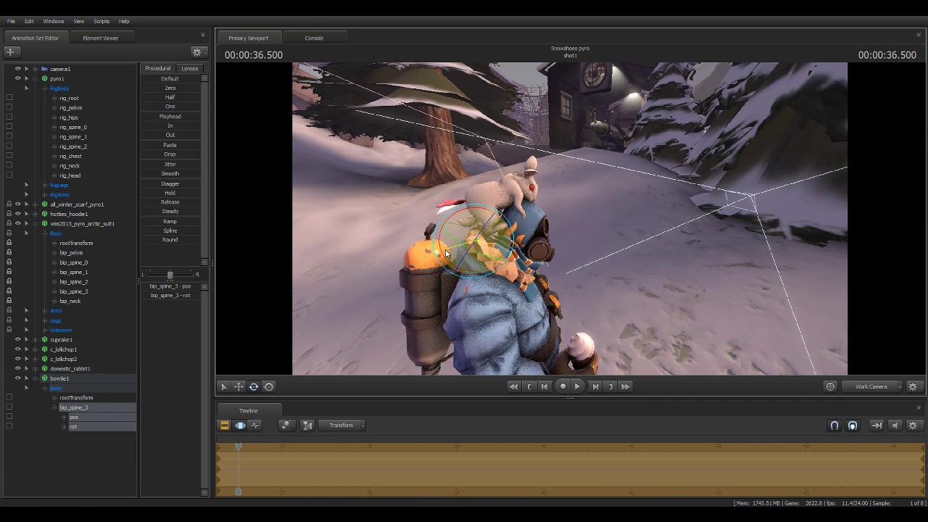
pyautogui.moveTo(456, 246); pyautogui.dragTo(567, 298)
pyautogui.click(875, 389)
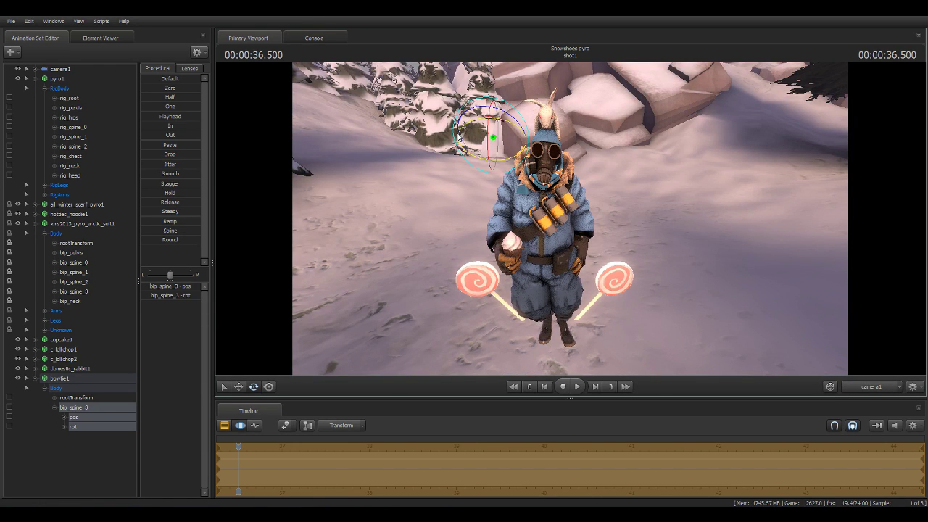
pyautogui.click(865, 386)
# Fly the work camera close to the Pyro's head and preview the bowtie from camera1.
pyautogui.moveTo(672, 286); pyautogui.dragTo(672, 286)
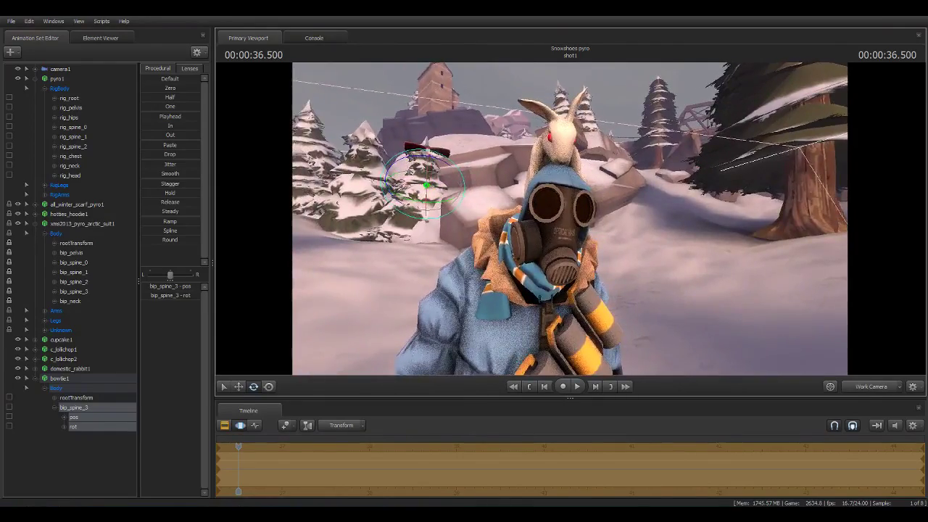
pyautogui.moveTo(571, 225); pyautogui.dragTo(572, 225)
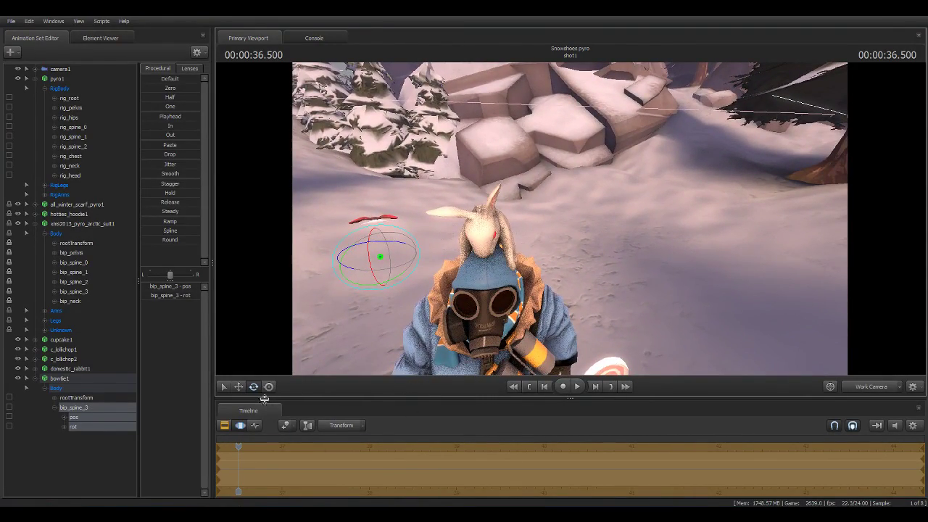
pyautogui.click(239, 386)
pyautogui.moveTo(387, 271)
pyautogui.mouseDown()
pyautogui.moveTo(499, 255)
pyautogui.moveTo(482, 258)
pyautogui.moveTo(478, 241)
pyautogui.mouseUp()
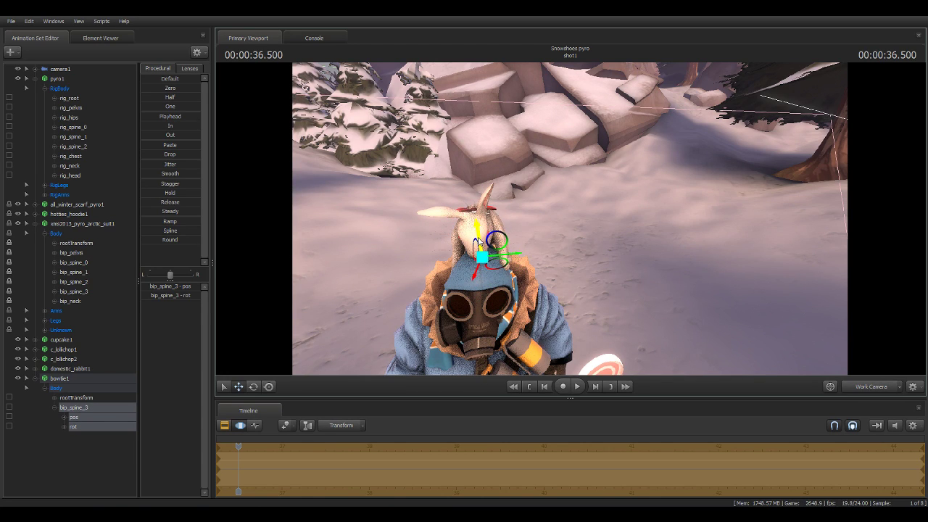
pyautogui.click(860, 387)
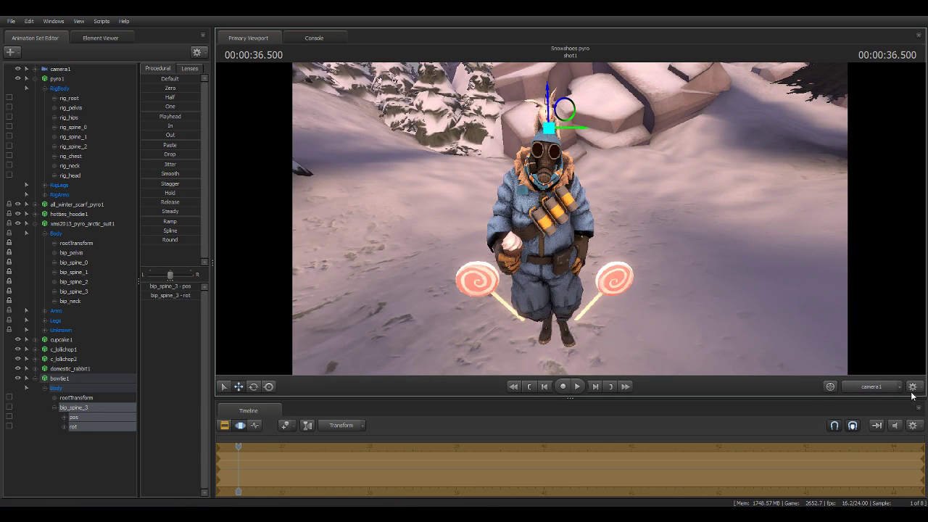
pyautogui.click(870, 387)
pyautogui.moveTo(569, 218)
pyautogui.mouseDown()
pyautogui.moveTo(508, 232)
pyautogui.moveTo(507, 283)
pyautogui.mouseUp()
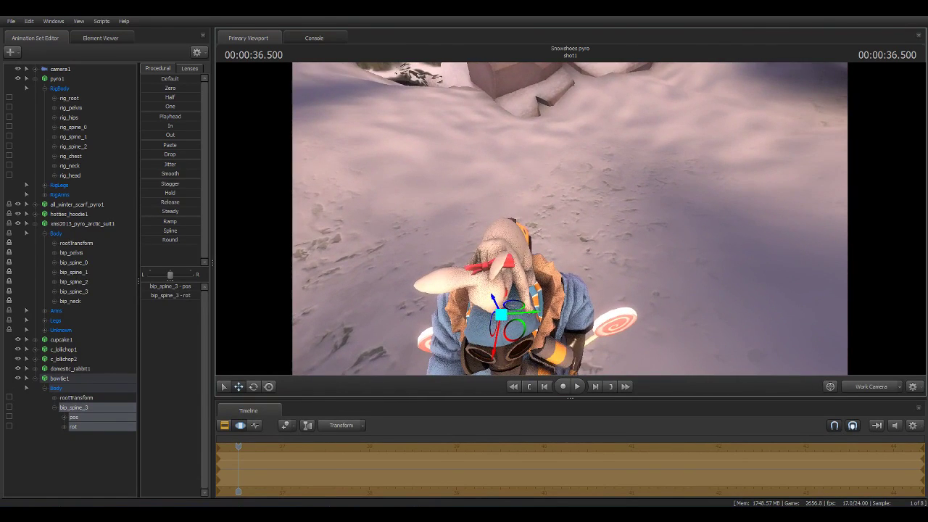
# Tilt and nudge the bowtie onto the rabbit's neck, then view through camera1 and deselect.
pyautogui.click(253, 387)
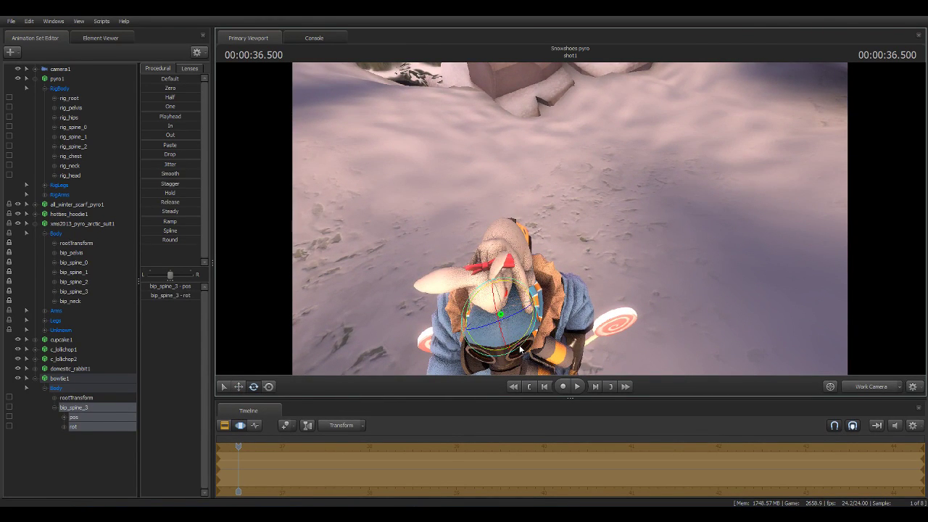
pyautogui.moveTo(516, 348); pyautogui.dragTo(217, 381)
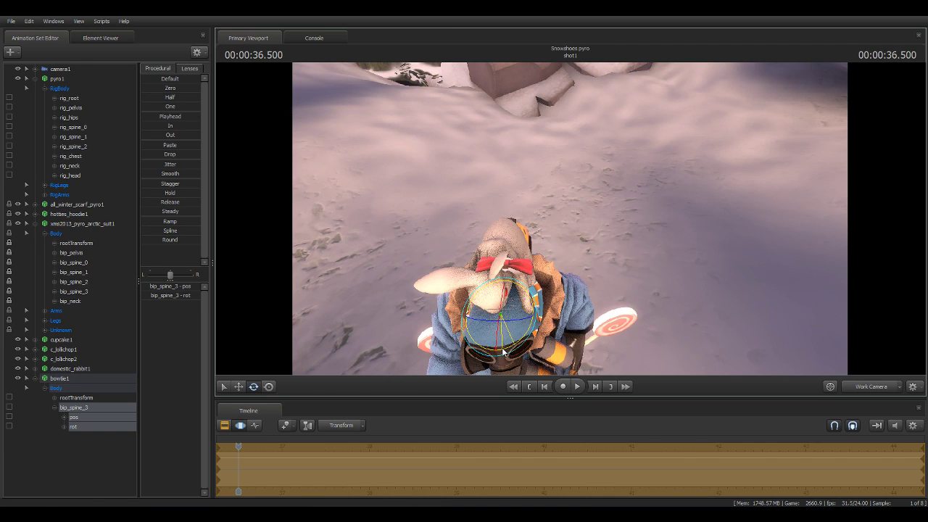
pyautogui.click(239, 387)
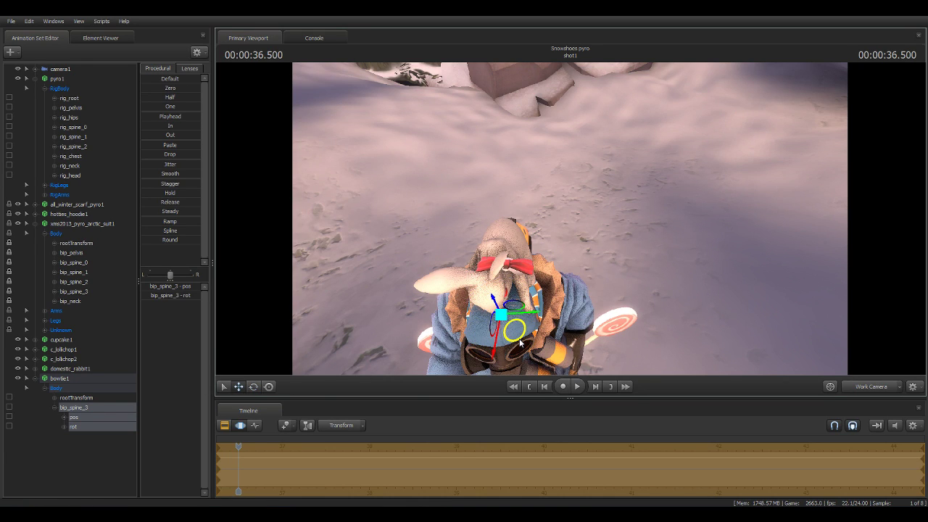
pyautogui.moveTo(512, 337); pyautogui.dragTo(502, 342)
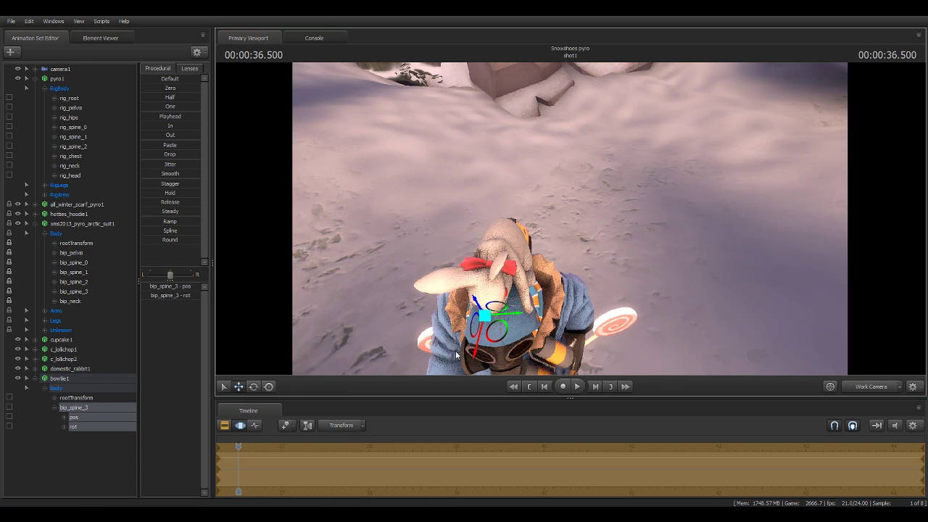
pyautogui.moveTo(473, 355); pyautogui.dragTo(475, 351)
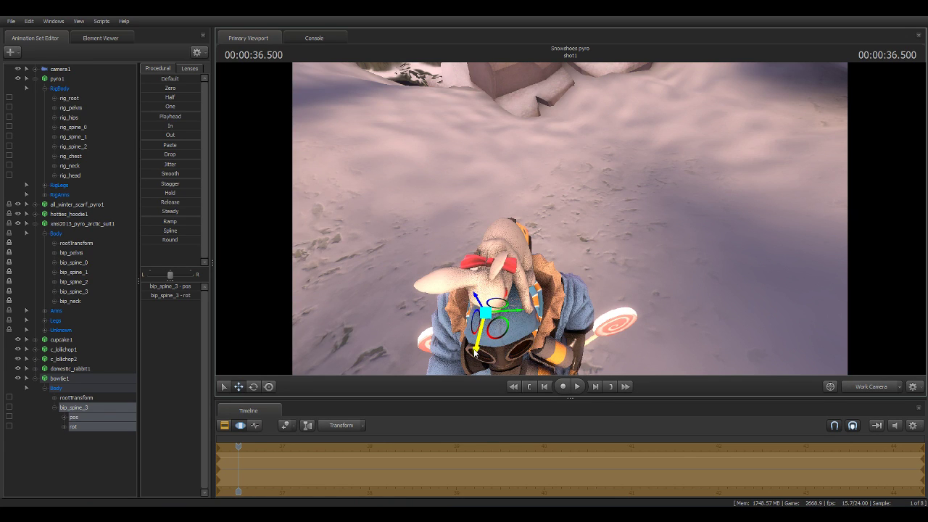
pyautogui.click(870, 386)
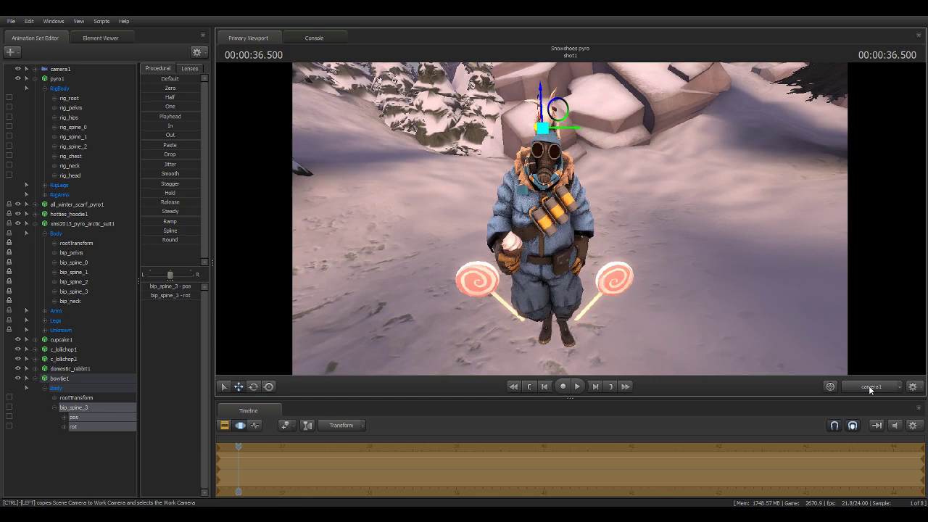
pyautogui.click(109, 456)
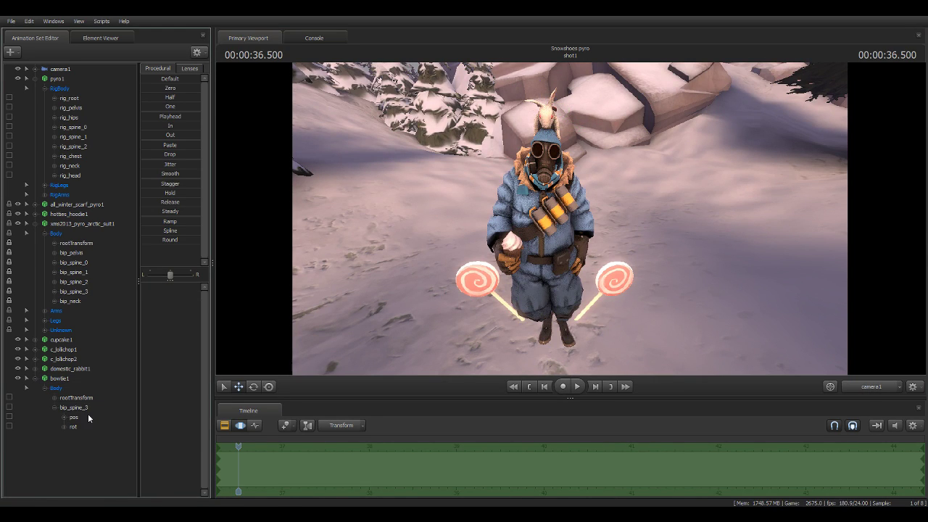
pyautogui.click(54, 392)
pyautogui.rightClick(55, 391)
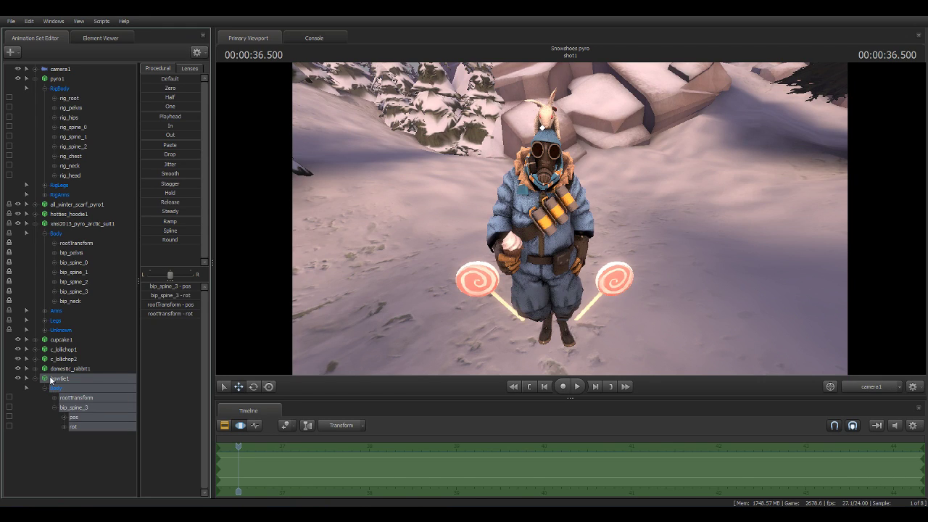
pyautogui.rightClick(51, 380)
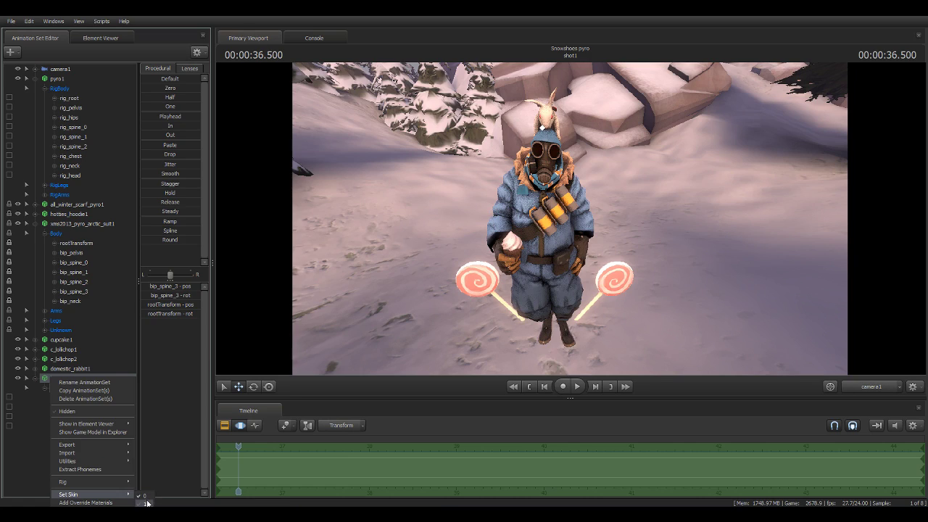
pyautogui.click(144, 503)
pyautogui.click(34, 377)
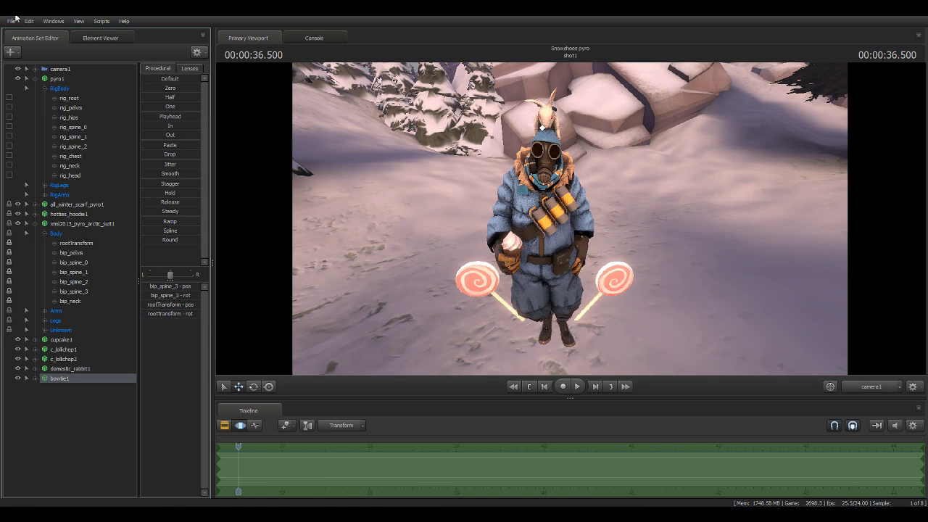
# Filter the model browser by 'heart' and add exploded_heart.mdl to the scene as exploded_heart1.
pyautogui.click(9, 52)
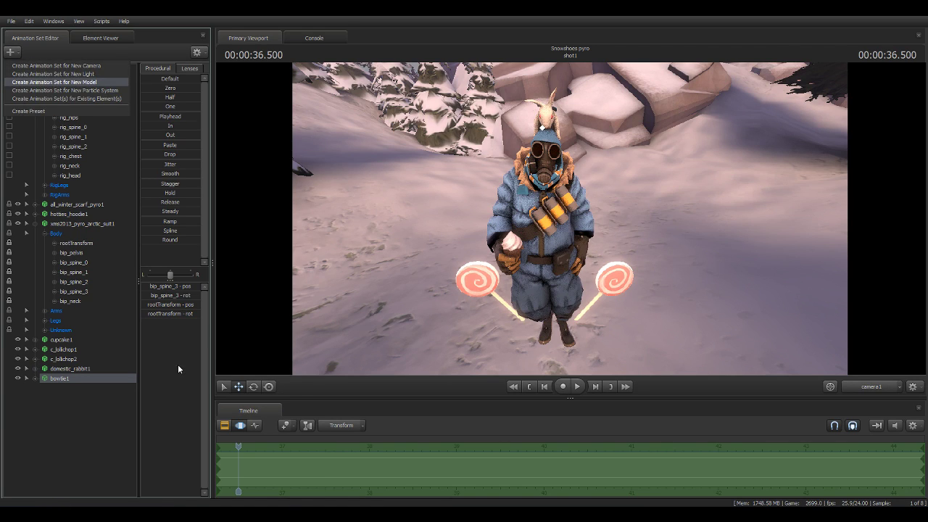
pyautogui.press('Return')
pyautogui.write('hea')
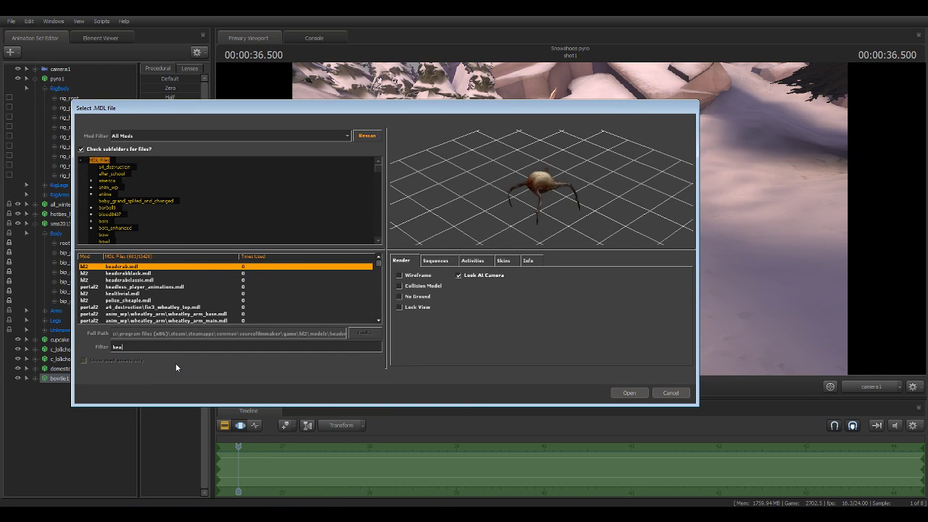
pyautogui.write('rt')
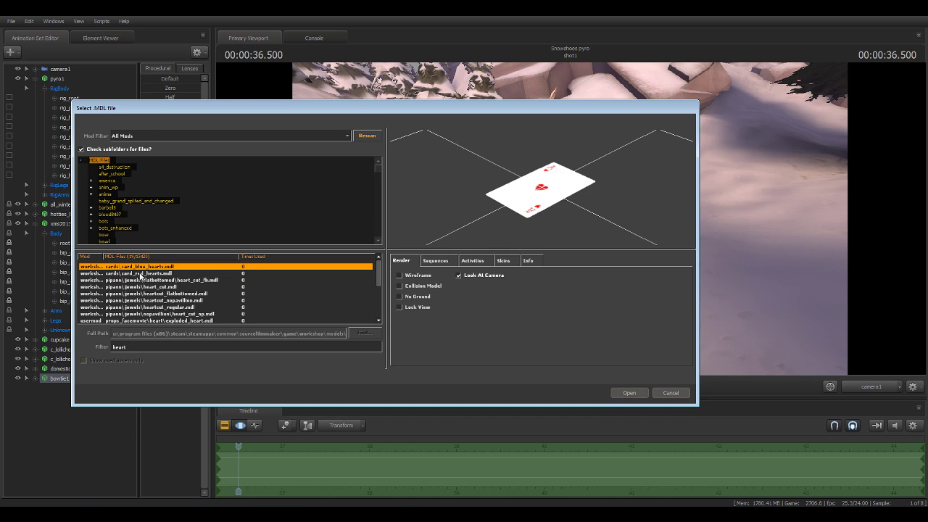
pyautogui.click(141, 274)
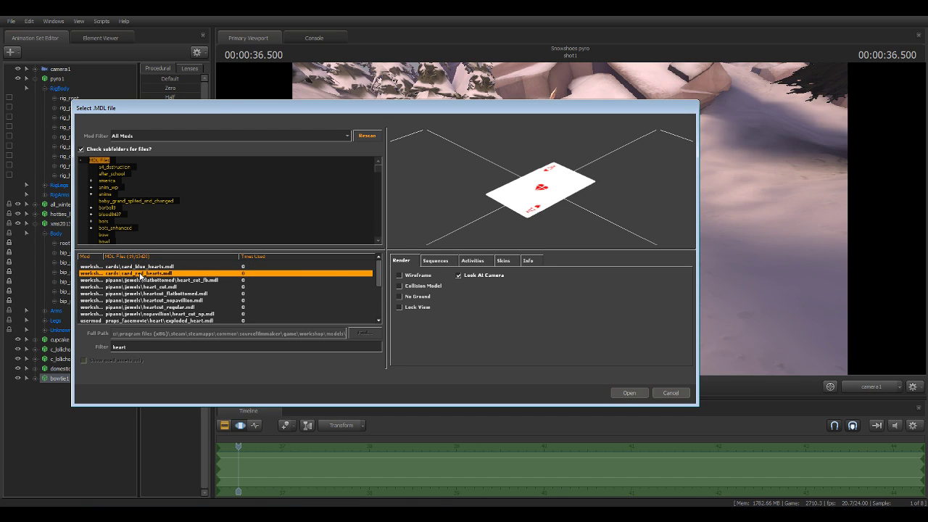
pyautogui.press('Down')
pyautogui.press('Down')
pyautogui.press('Down')
pyautogui.press('Down')
pyautogui.press('Down')
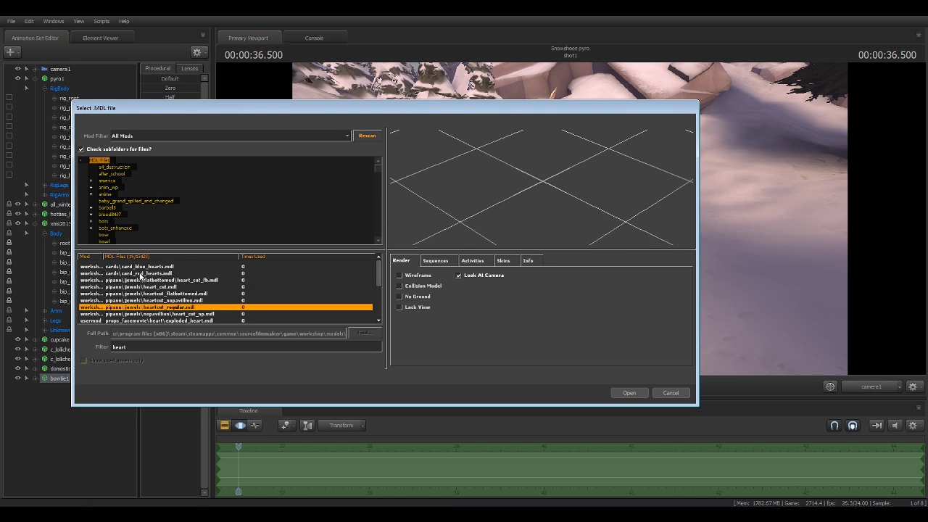
pyautogui.press('Down')
pyautogui.press('Down')
pyautogui.press('Up')
pyautogui.press('Down')
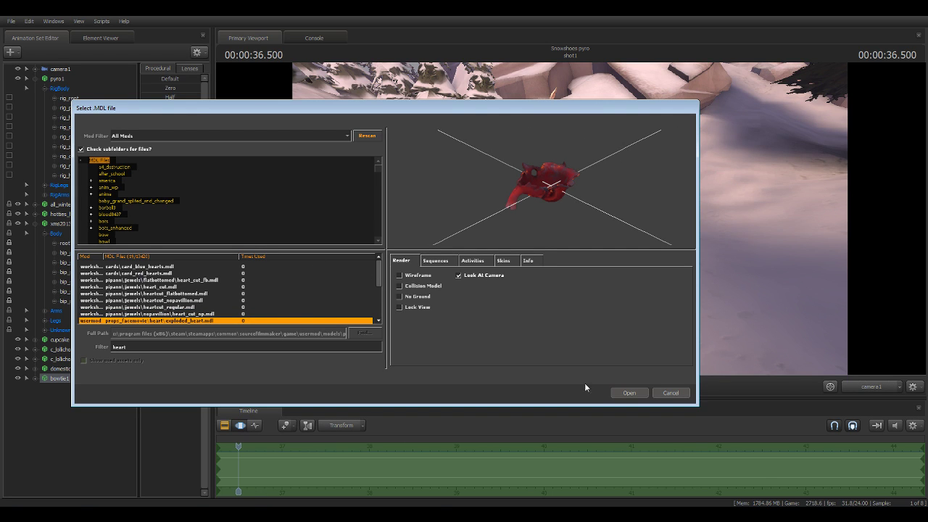
pyautogui.click(628, 393)
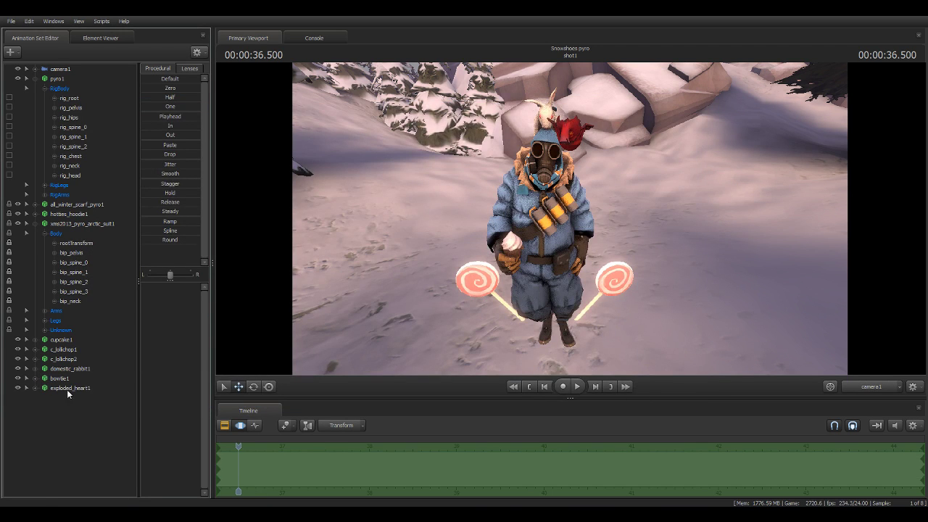
pyautogui.click(68, 389)
# Drag exploded_heart1 down toward the pyro's hand with the move gizmo.
pyautogui.moveTo(564, 161)
pyautogui.mouseDown()
pyautogui.moveTo(480, 297)
pyautogui.moveTo(493, 332)
pyautogui.moveTo(535, 254)
pyautogui.moveTo(512, 239)
pyautogui.moveTo(509, 217)
pyautogui.mouseUp()
pyautogui.click(81, 433)
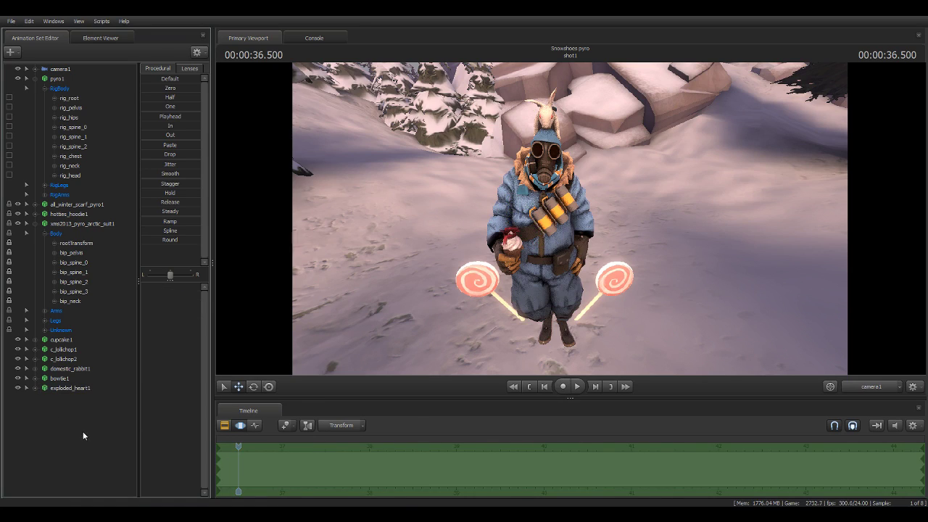
pyautogui.click(70, 388)
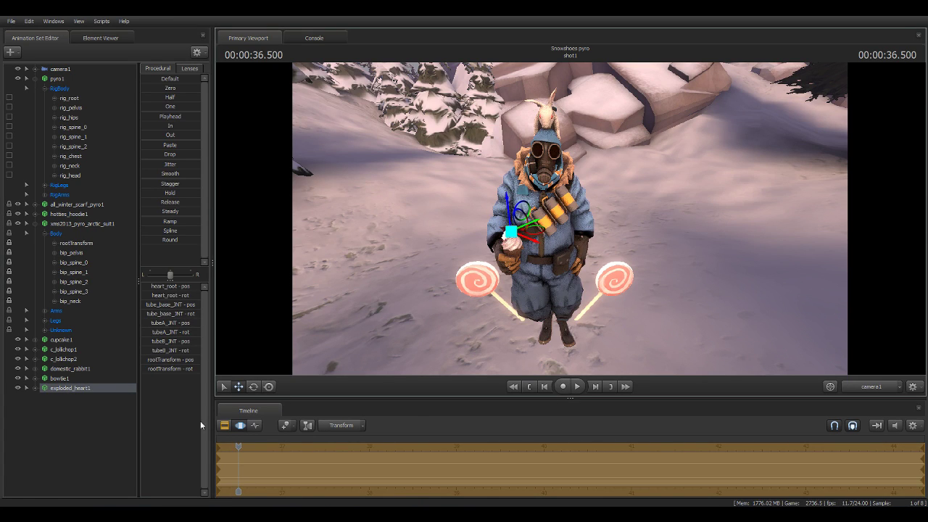
pyautogui.click(101, 431)
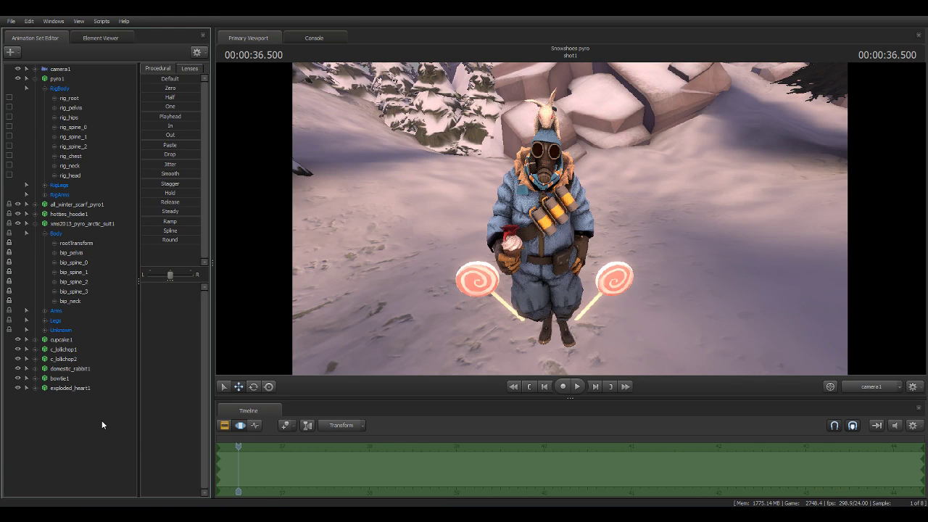
# Delete the exploded_heart1 animation set from the scene.
pyautogui.rightClick(81, 388)
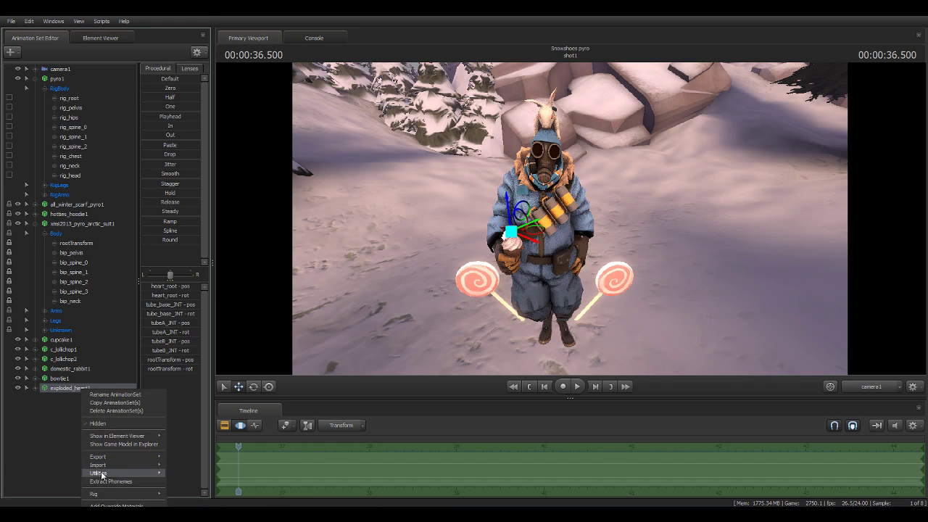
pyautogui.click(105, 410)
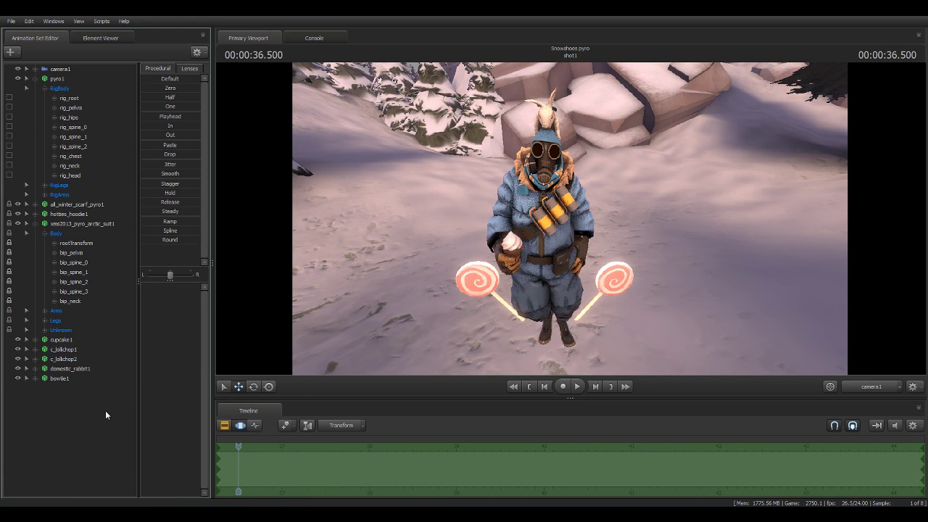
pyautogui.click(12, 51)
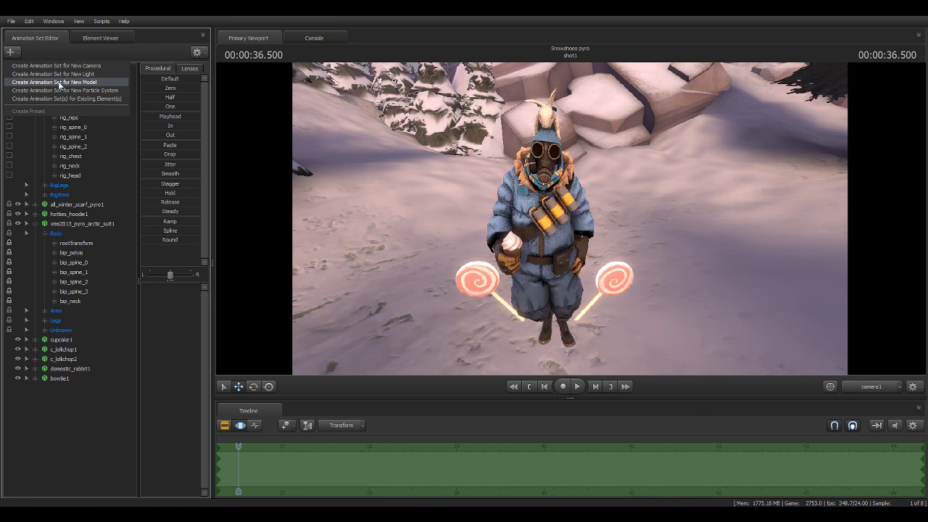
# Browse the heart models and add the pink portal2 heart.mdl to the scene as heart1.
pyautogui.click(60, 82)
pyautogui.click(177, 307)
pyautogui.click(174, 313)
pyautogui.press('Down')
pyautogui.press('Down')
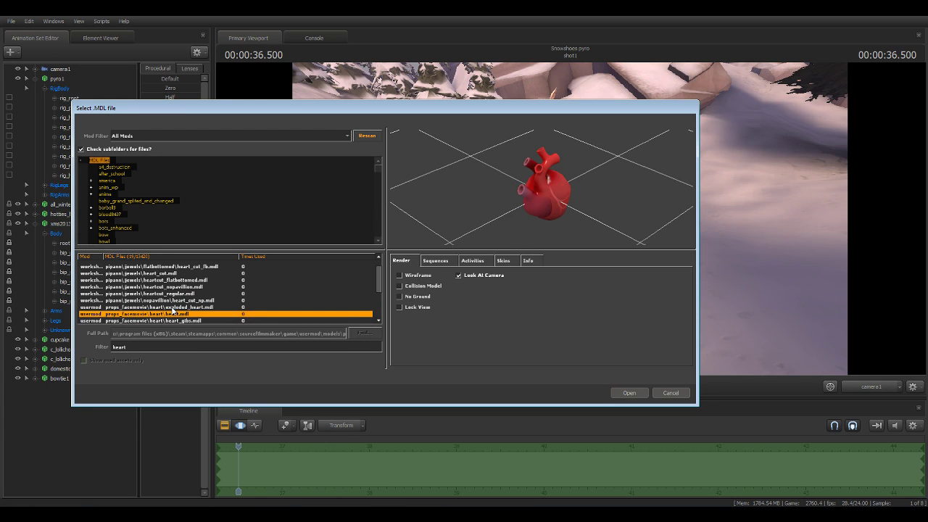
pyautogui.press('Down')
pyautogui.press('Down')
pyautogui.press('Down')
pyautogui.press('Down')
pyautogui.press('Down')
pyautogui.press('Down')
pyautogui.press('Up')
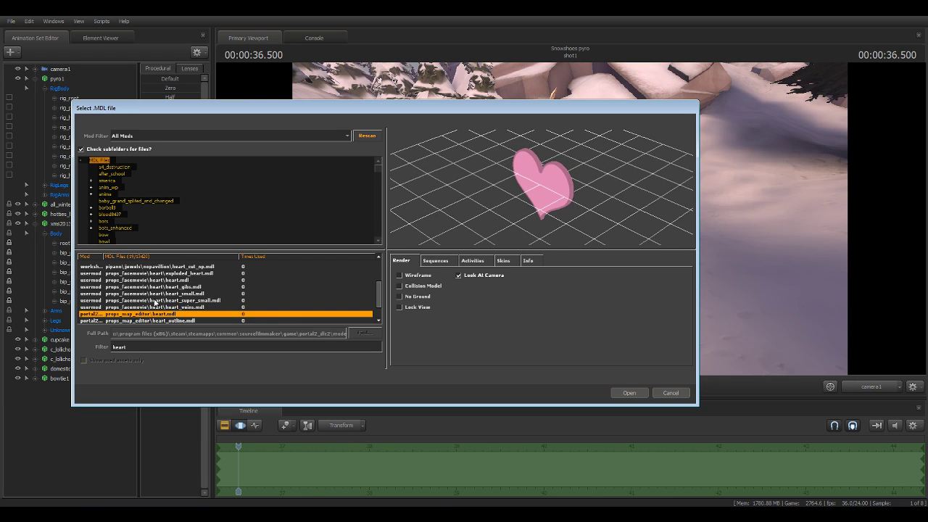
pyautogui.click(630, 393)
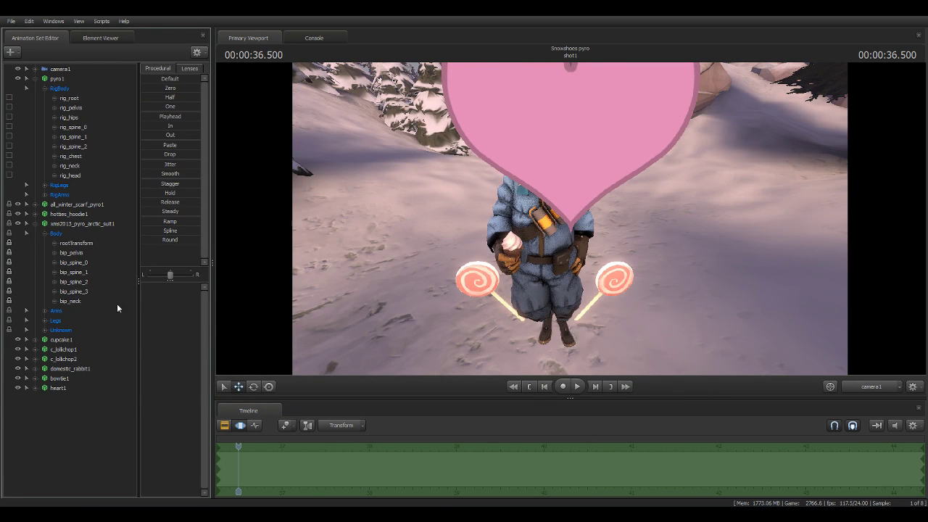
# Move heart1 and raise it in front of the pyro's head.
pyautogui.click(58, 388)
pyautogui.moveTo(565, 118)
pyautogui.mouseDown()
pyautogui.moveTo(564, 183)
pyautogui.moveTo(508, 268)
pyautogui.moveTo(425, 166)
pyautogui.mouseUp()
pyautogui.hotkey('ctrl', 'z')
pyautogui.hotkey('ctrl', 'z')
pyautogui.hotkey('ctrl', 'z')
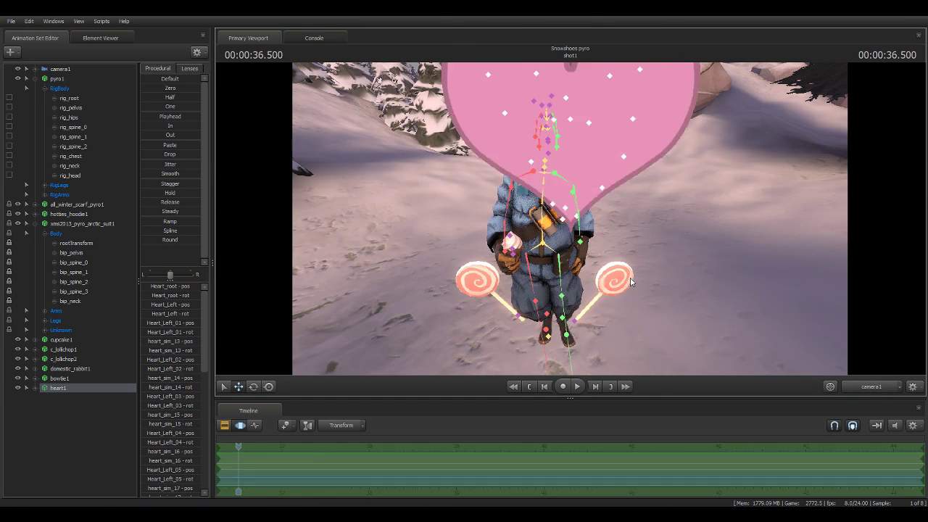
pyautogui.hotkey('ctrl', 'y')
pyautogui.hotkey('ctrl', 'y')
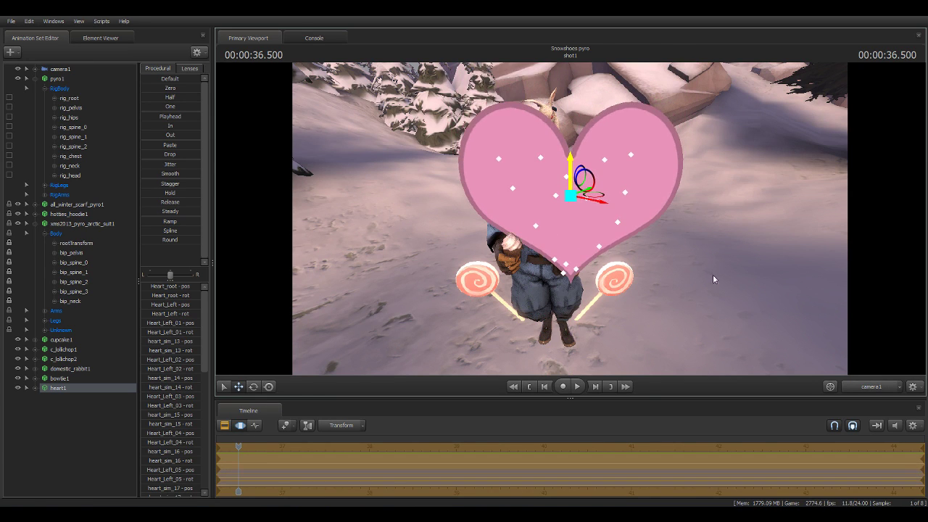
pyautogui.keyDown('ctrl'); pyautogui.click(872, 386); pyautogui.keyUp('ctrl')
pyautogui.moveTo(722, 285)
pyautogui.mouseDown()
pyautogui.moveTo(591, 327)
pyautogui.moveTo(504, 335)
pyautogui.mouseUp()
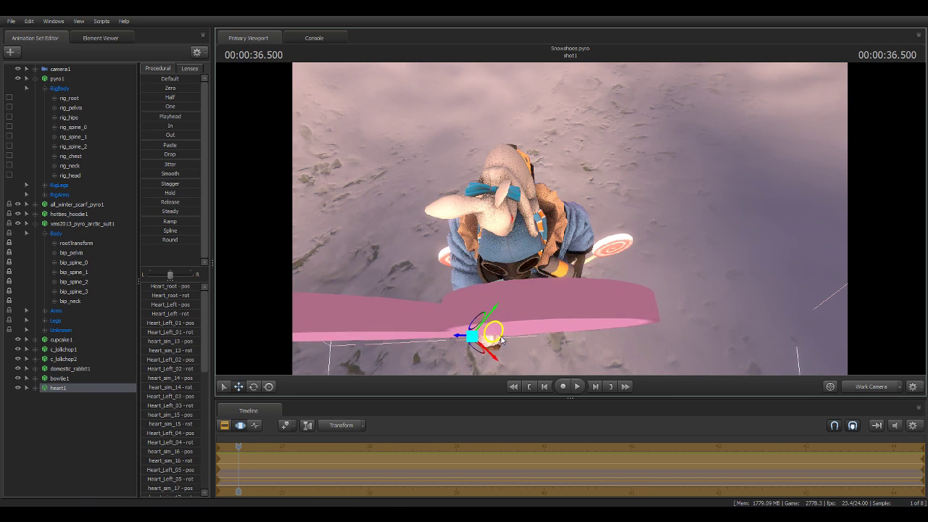
pyautogui.keyDown('ctrl'); pyautogui.click(881, 388); pyautogui.keyUp('ctrl')
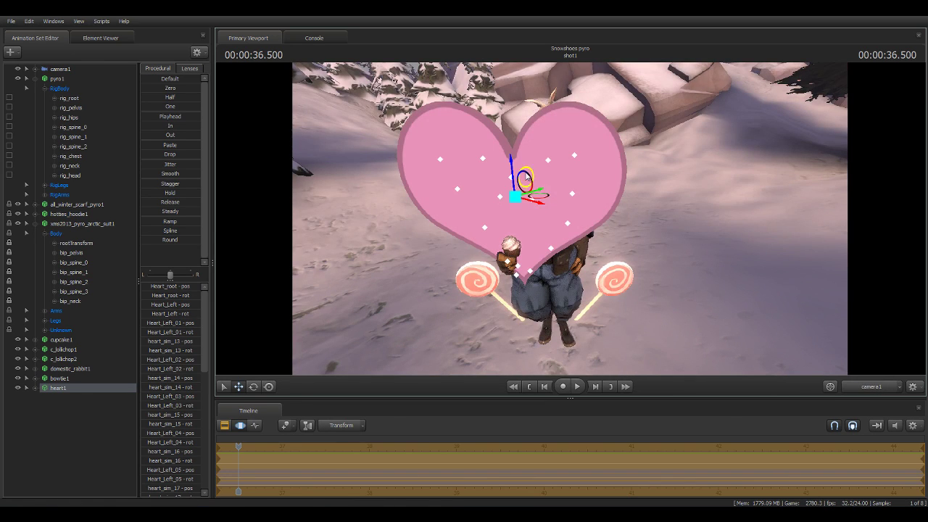
pyautogui.moveTo(508, 177); pyautogui.dragTo(505, 146)
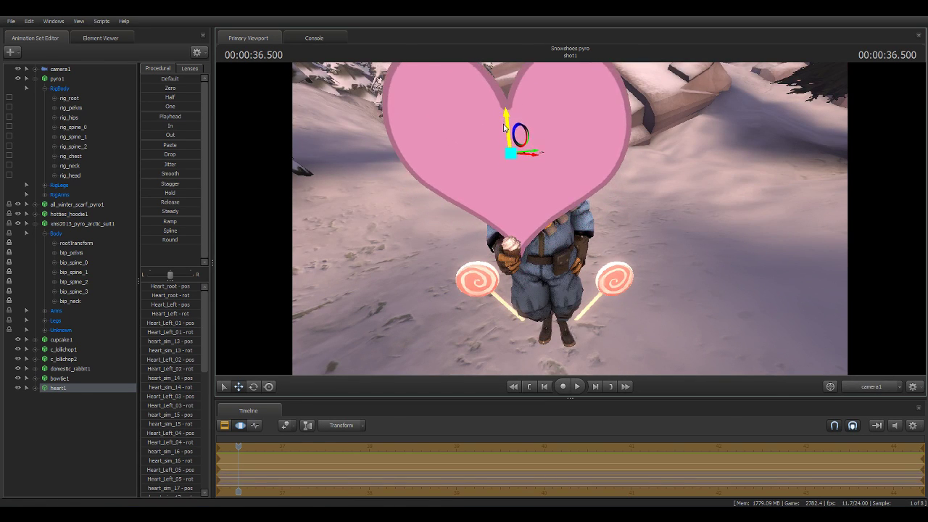
pyautogui.rightClick(81, 388)
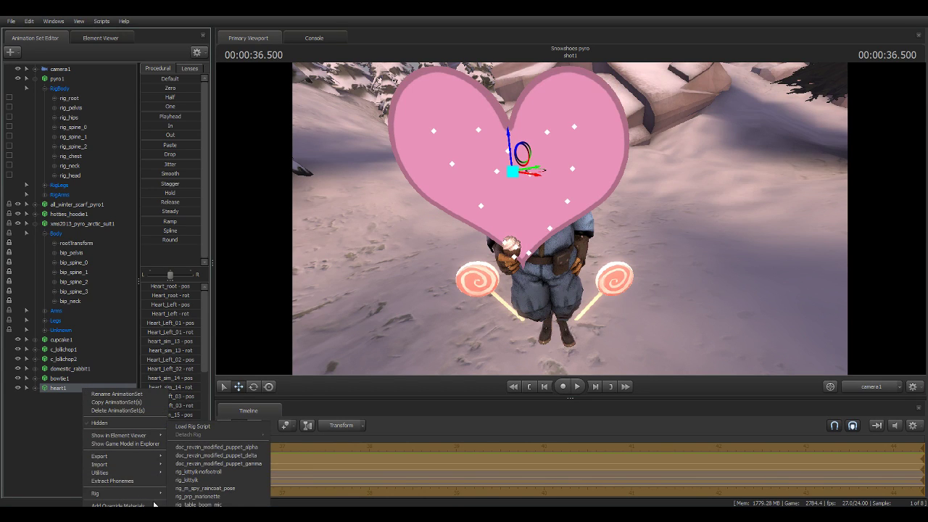
pyautogui.moveTo(99, 473)
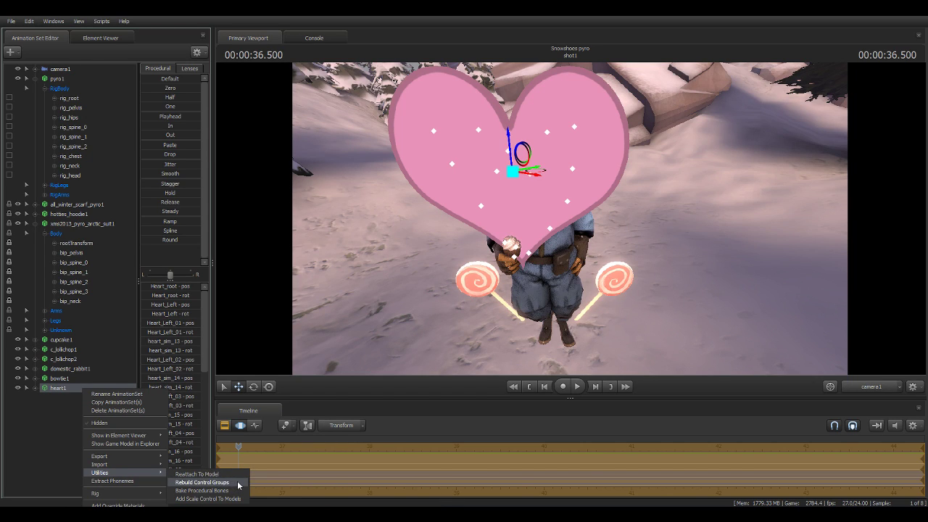
# Add a scale control to heart1, shrink it, and bring it forward over the chest.
pyautogui.click(231, 499)
pyautogui.click(57, 390)
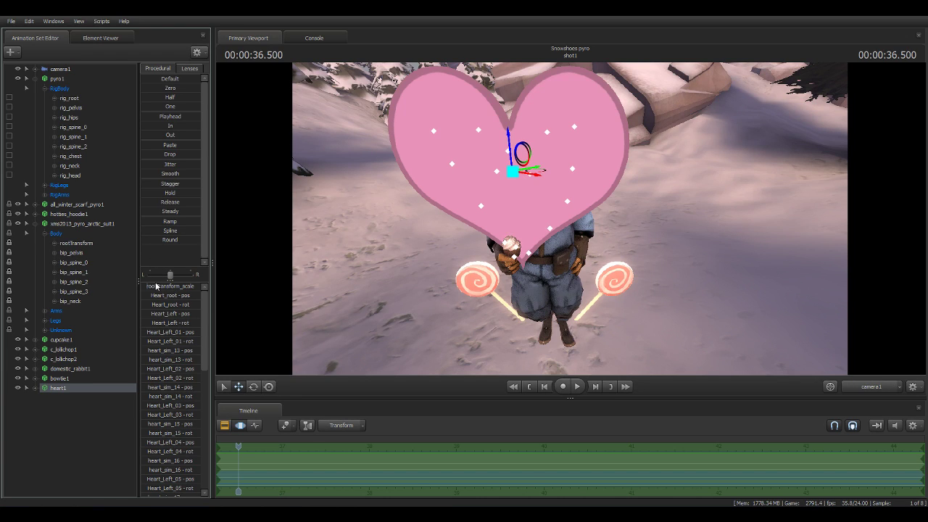
pyautogui.moveTo(149, 289); pyautogui.dragTo(145, 288)
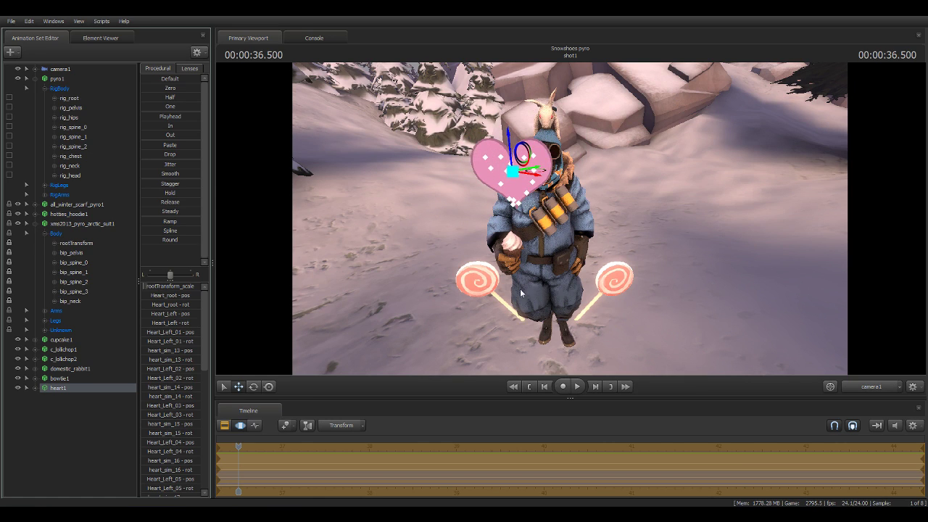
pyautogui.press('F4')
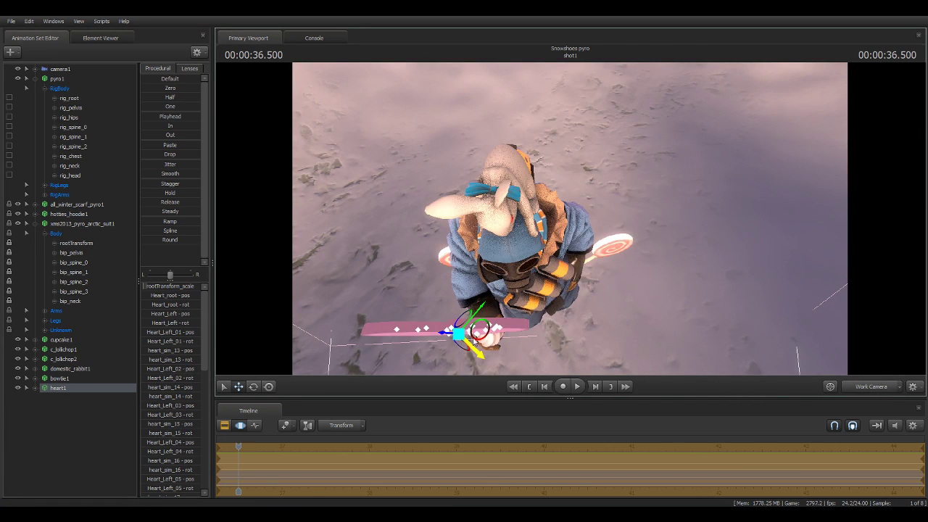
pyautogui.moveTo(475, 338); pyautogui.dragTo(504, 348)
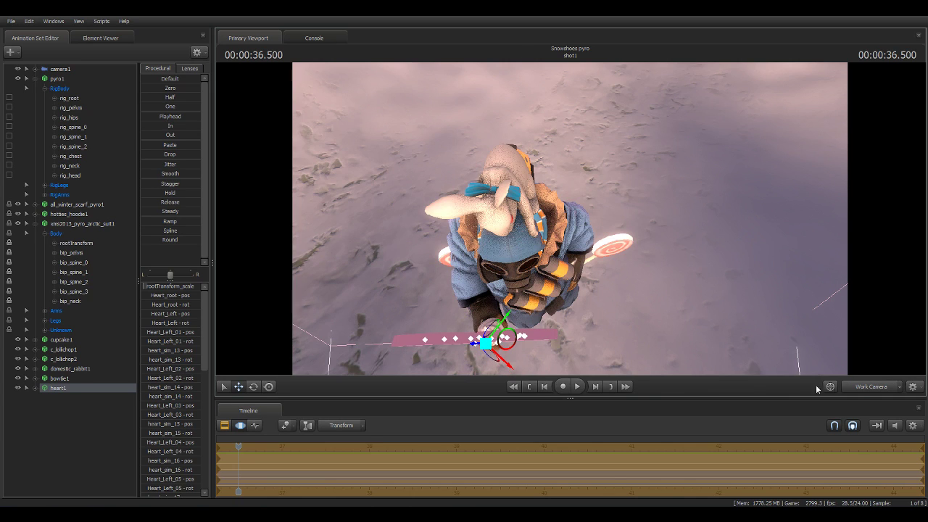
pyautogui.click(876, 385)
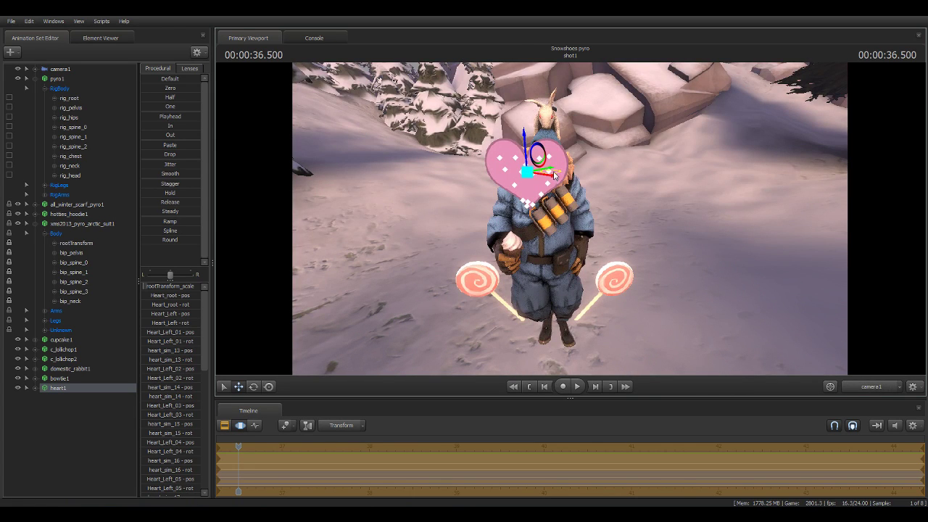
pyautogui.moveTo(554, 175); pyautogui.dragTo(529, 185)
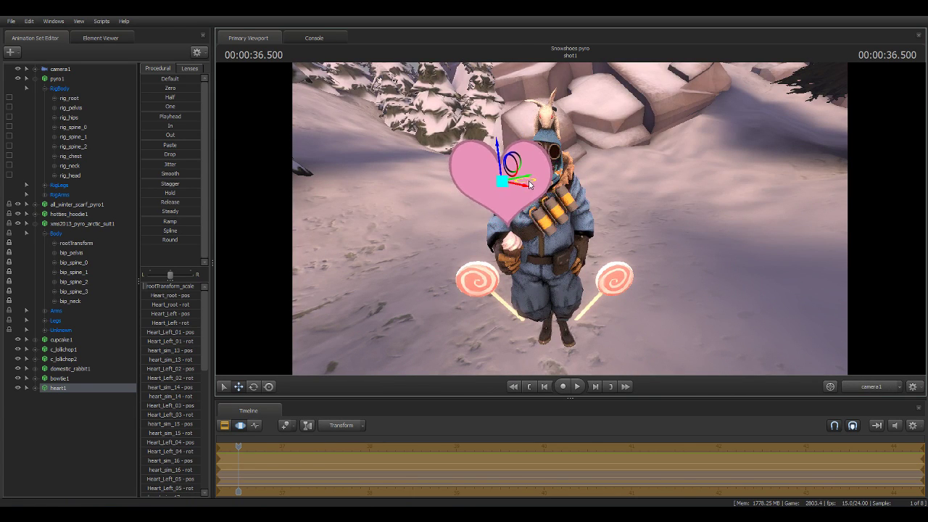
pyautogui.moveTo(510, 150); pyautogui.dragTo(509, 168)
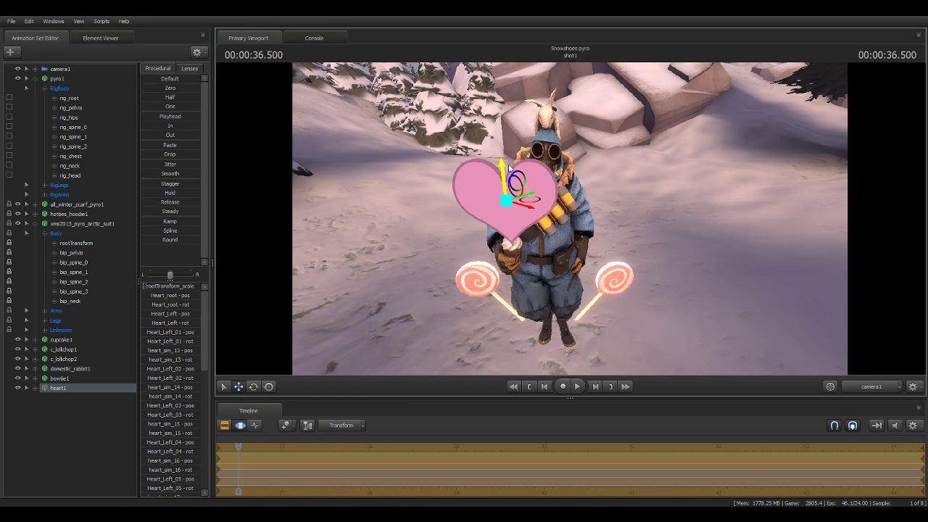
# Shrink the heart sharply and lower it onto the cupcake in the pyro's hand.
pyautogui.click(870, 385)
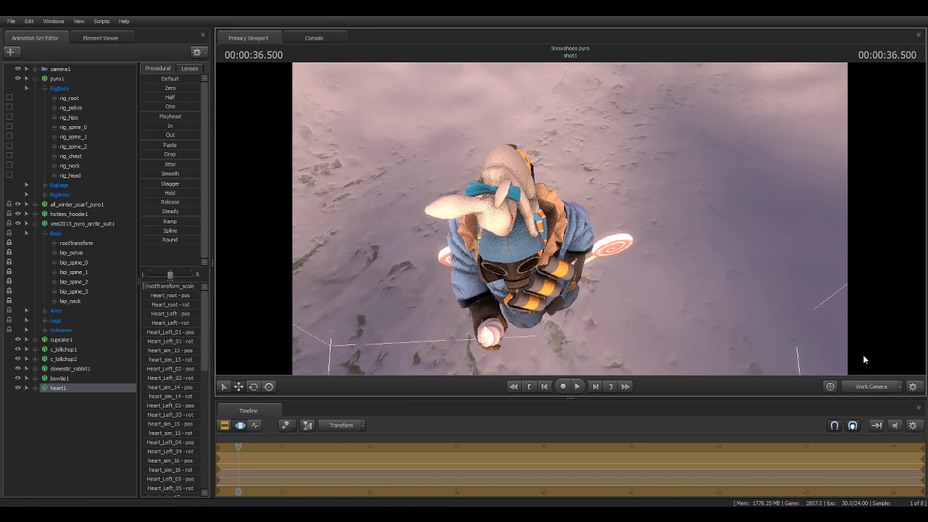
pyautogui.click(891, 385)
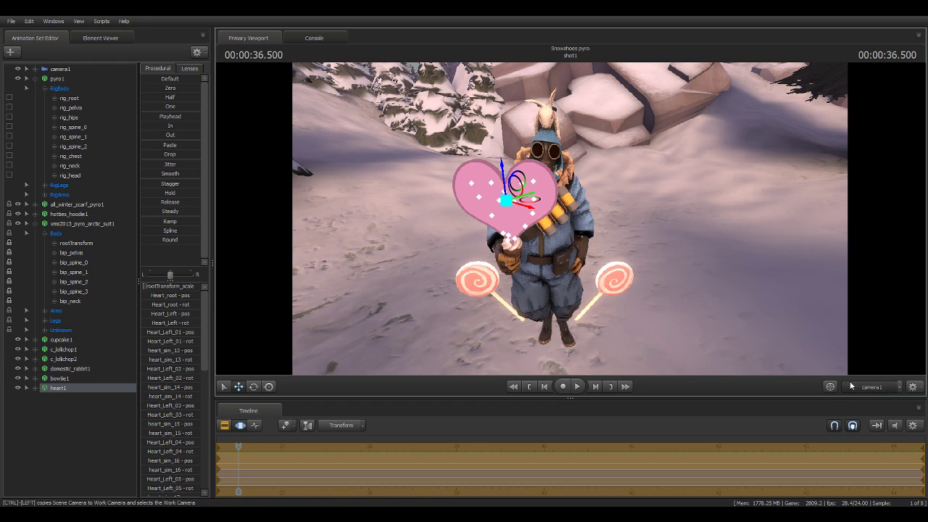
pyautogui.click(851, 386)
pyautogui.moveTo(715, 226); pyautogui.dragTo(534, 242)
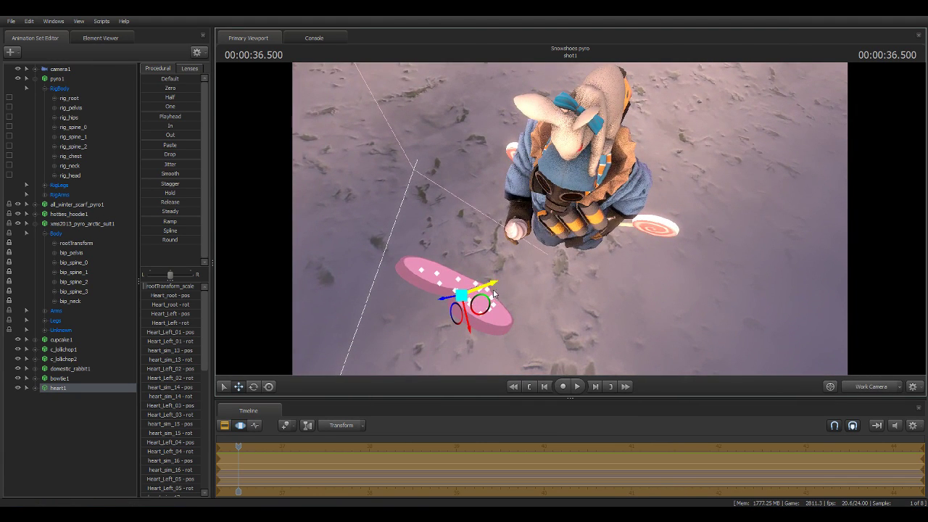
pyautogui.moveTo(489, 292)
pyautogui.mouseDown()
pyautogui.moveTo(517, 304)
pyautogui.moveTo(557, 261)
pyautogui.mouseUp()
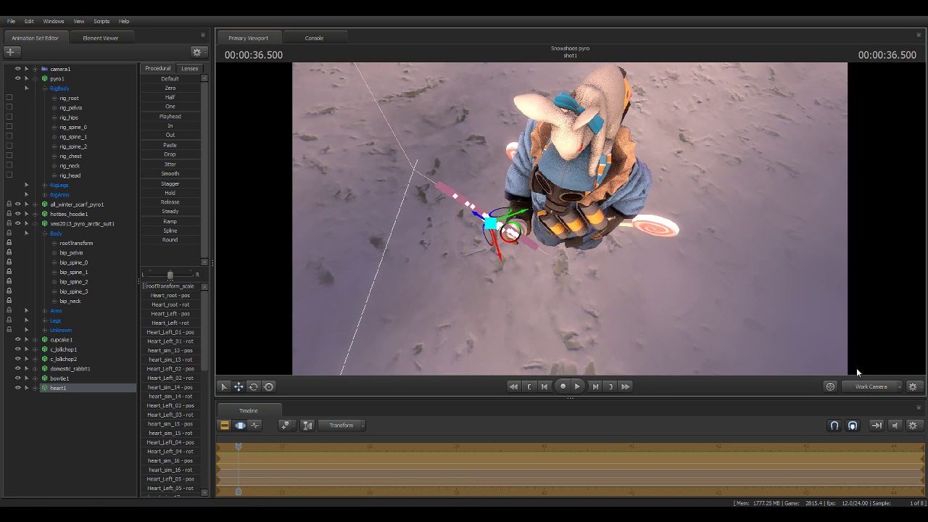
pyautogui.click(864, 385)
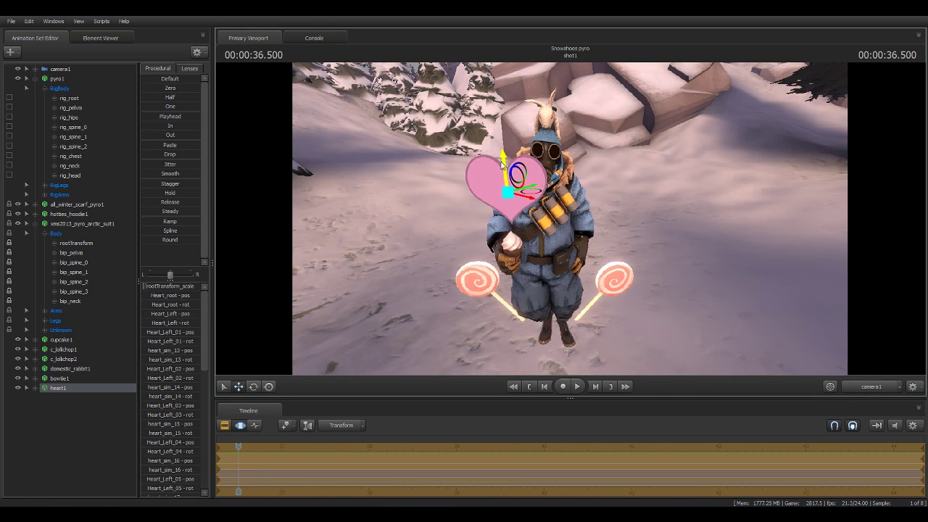
pyautogui.moveTo(501, 163); pyautogui.dragTo(504, 185)
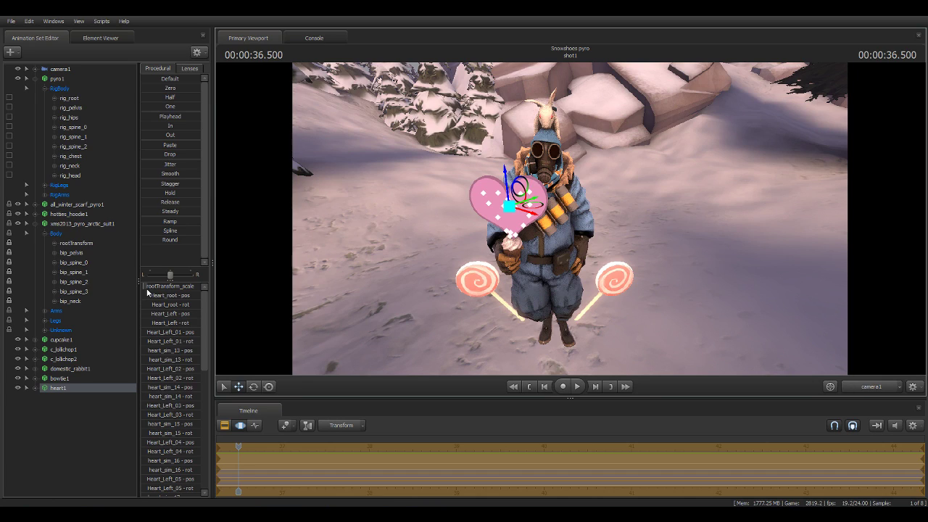
pyautogui.moveTo(146, 287); pyautogui.dragTo(134, 282)
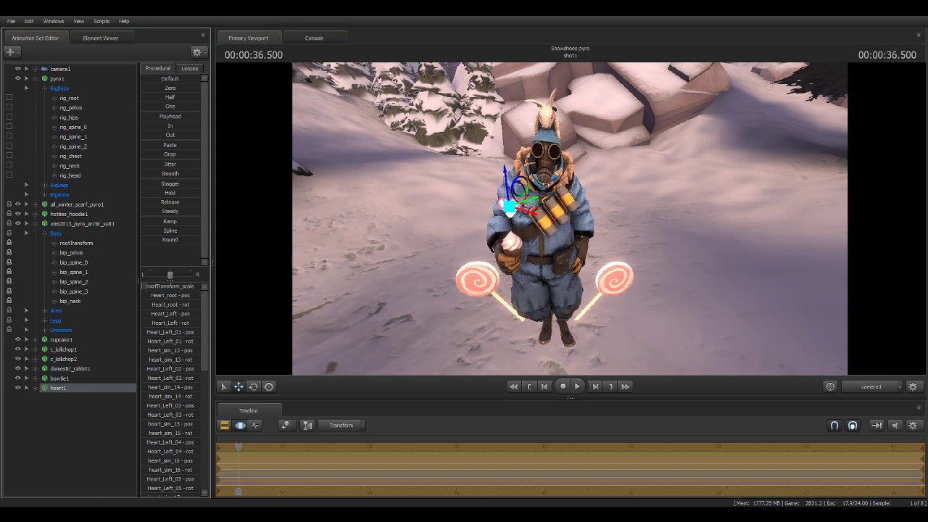
pyautogui.moveTo(505, 185); pyautogui.dragTo(505, 213)
pyautogui.moveTo(542, 245); pyautogui.dragTo(538, 241)
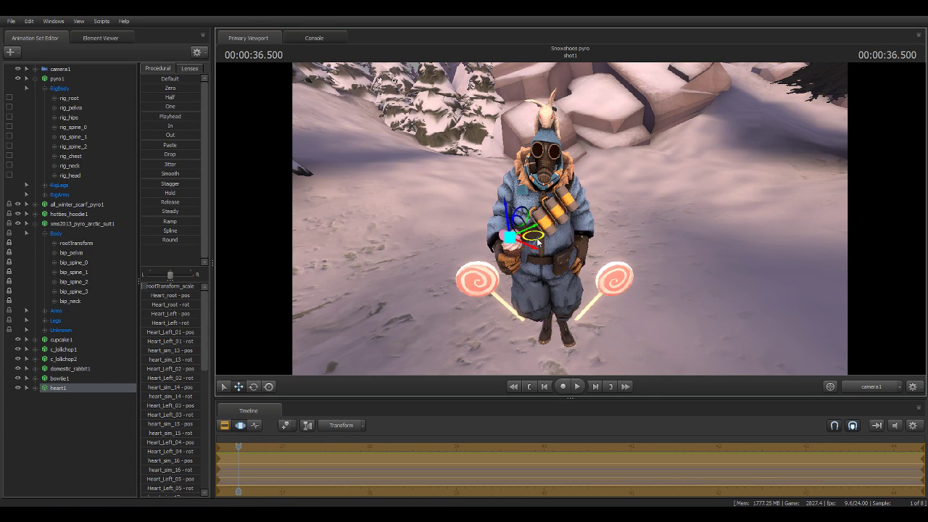
pyautogui.moveTo(505, 215); pyautogui.dragTo(504, 205)
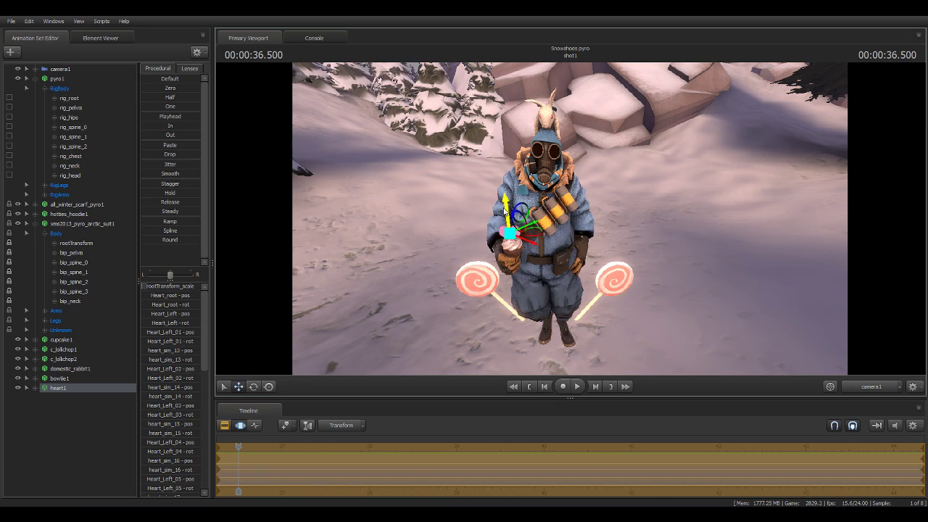
pyautogui.click(105, 428)
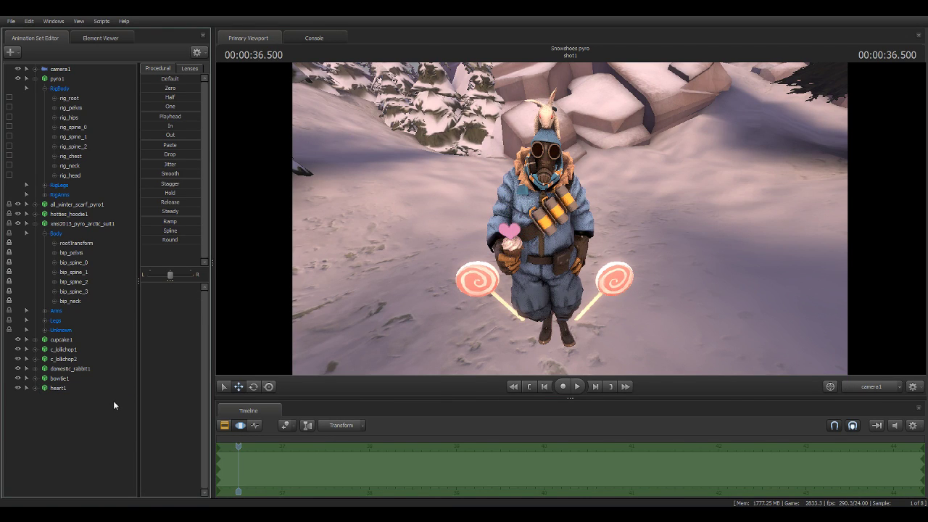
# Rotate the heart on the cupcake and nudge it slightly down.
pyautogui.click(68, 389)
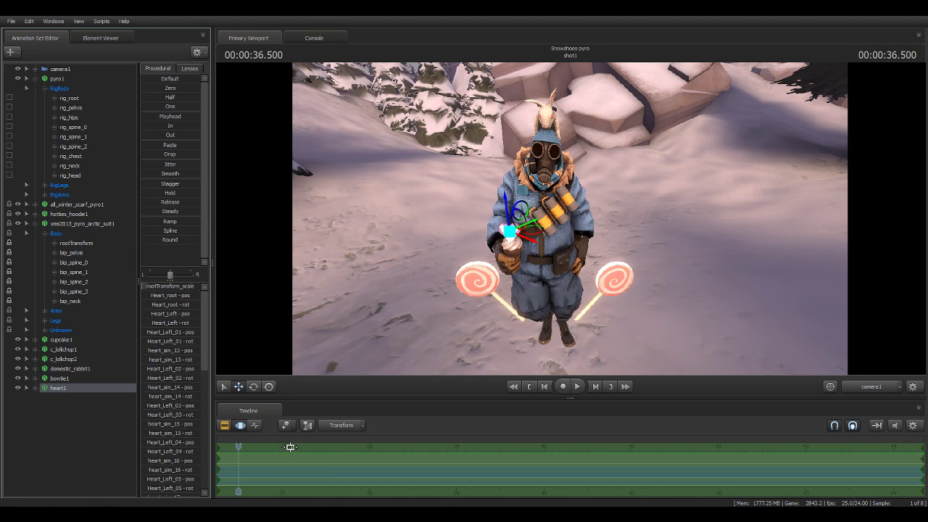
pyautogui.click(253, 387)
pyautogui.moveTo(499, 239); pyautogui.dragTo(501, 231)
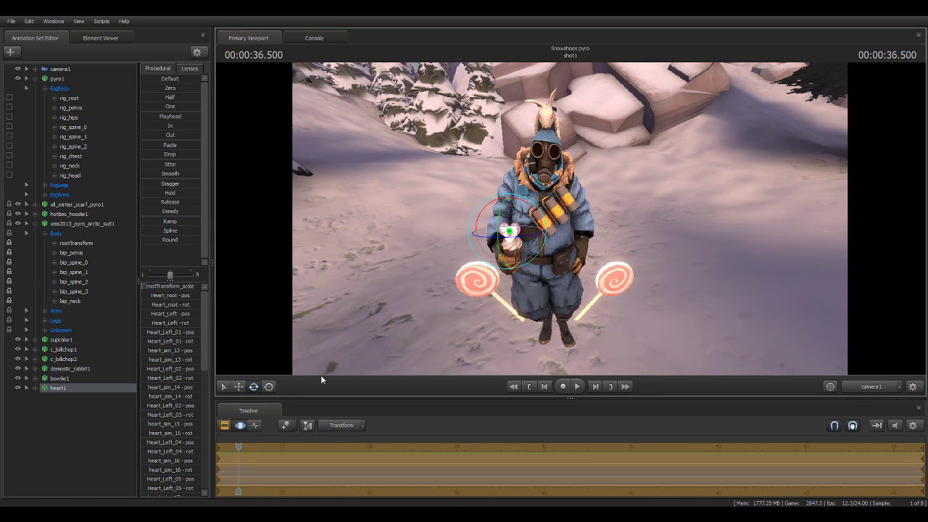
pyautogui.click(239, 386)
pyautogui.moveTo(507, 222); pyautogui.dragTo(509, 227)
# Turn the heart to face the camera and lower it a few pixels.
pyautogui.click(253, 387)
pyautogui.click(253, 386)
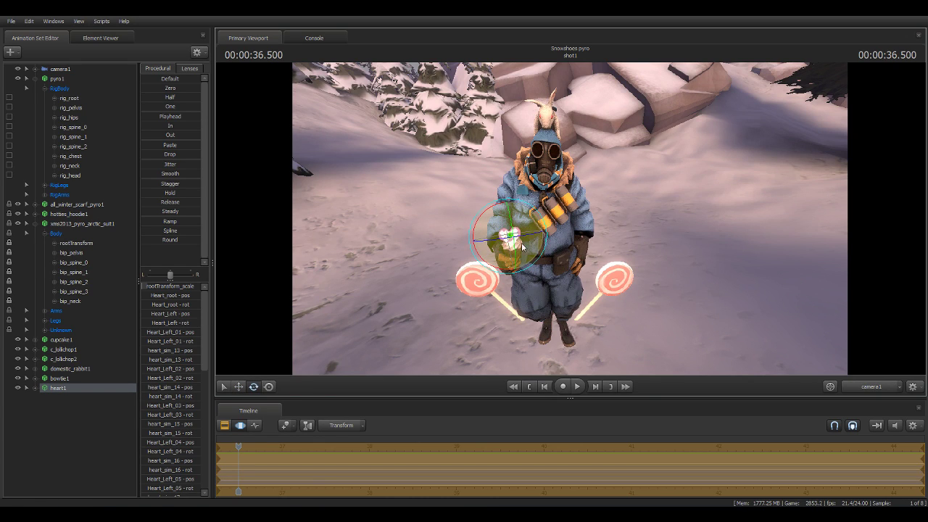
pyautogui.moveTo(540, 233); pyautogui.dragTo(514, 239)
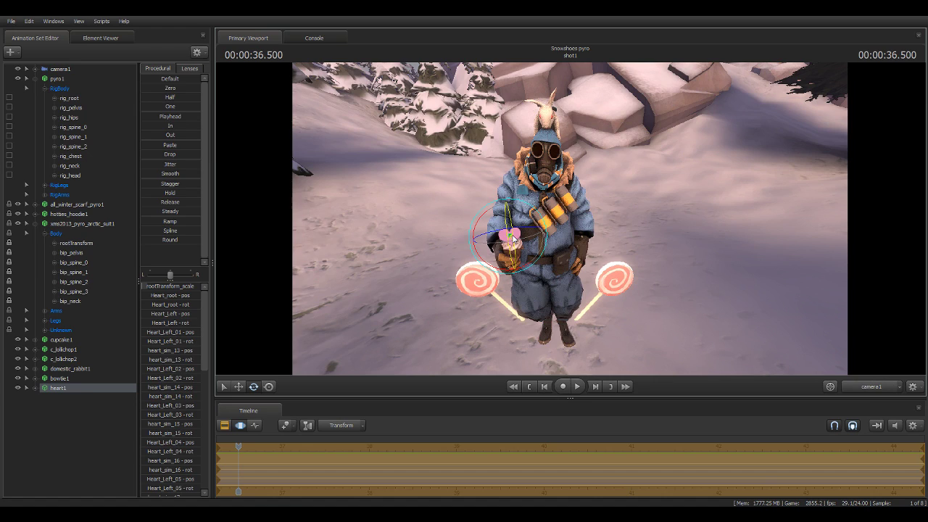
pyautogui.moveTo(513, 239)
pyautogui.mouseDown()
pyautogui.moveTo(522, 228)
pyautogui.moveTo(538, 245)
pyautogui.mouseUp()
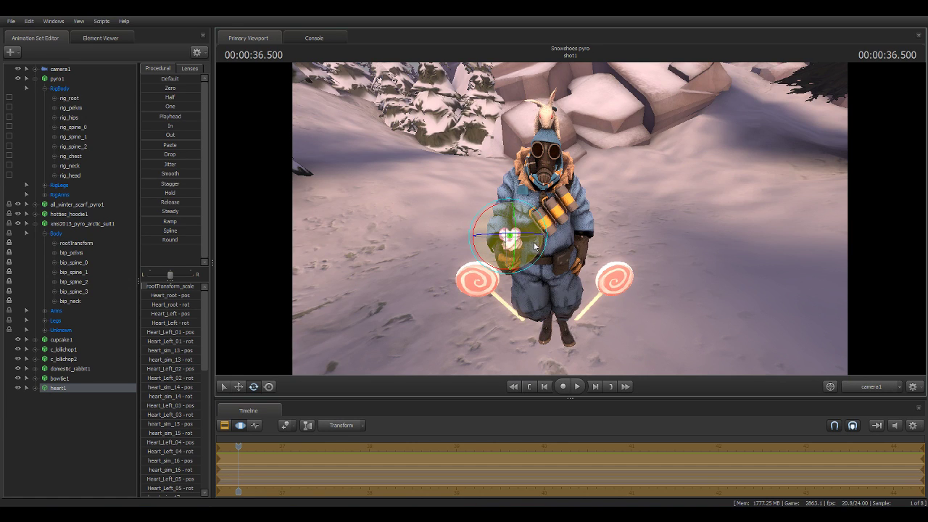
pyautogui.press('w')
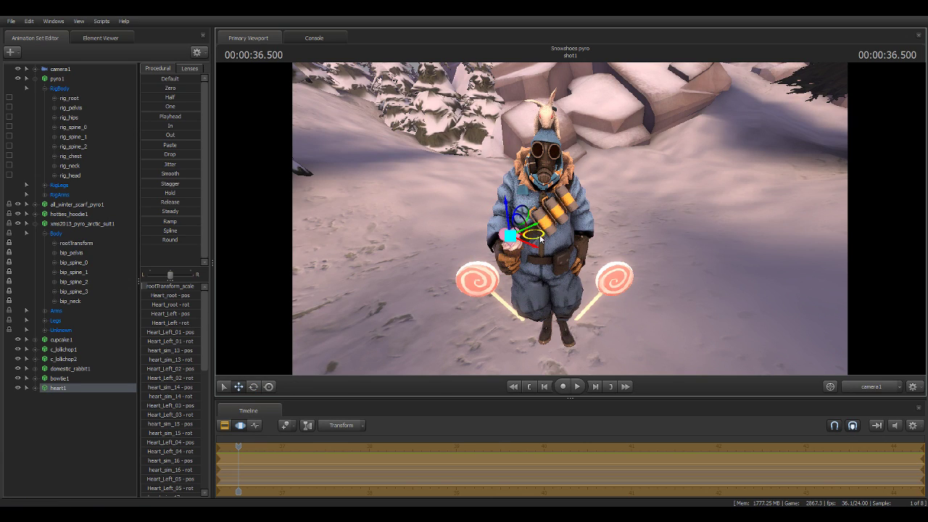
pyautogui.moveTo(509, 206); pyautogui.dragTo(509, 211)
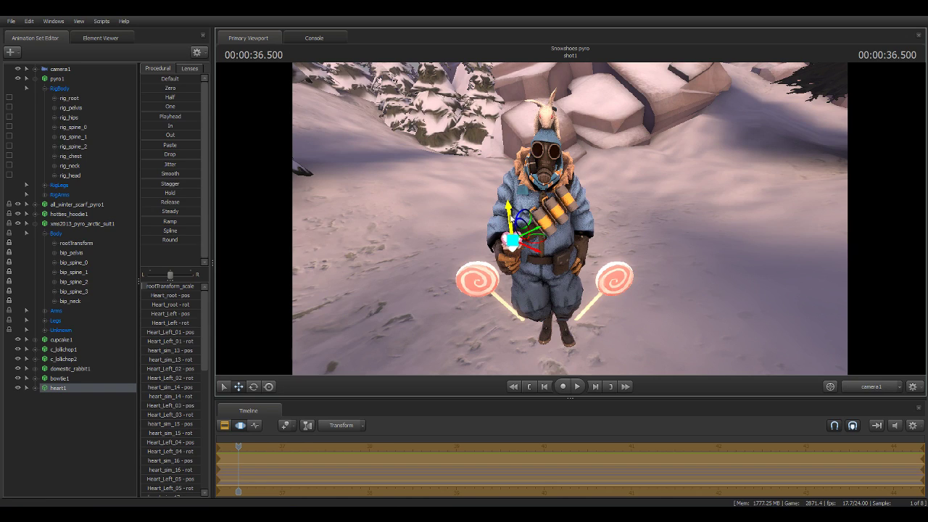
pyautogui.click(97, 448)
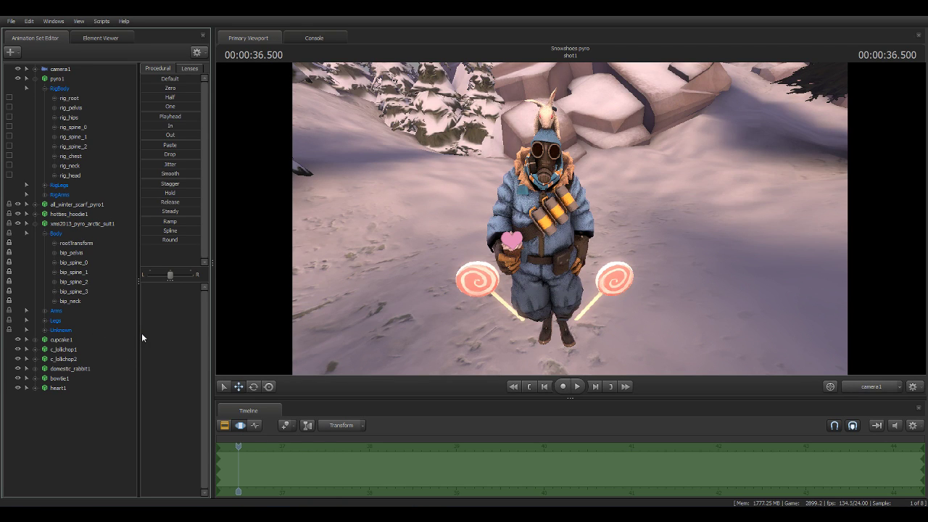
pyautogui.click(390, 503)
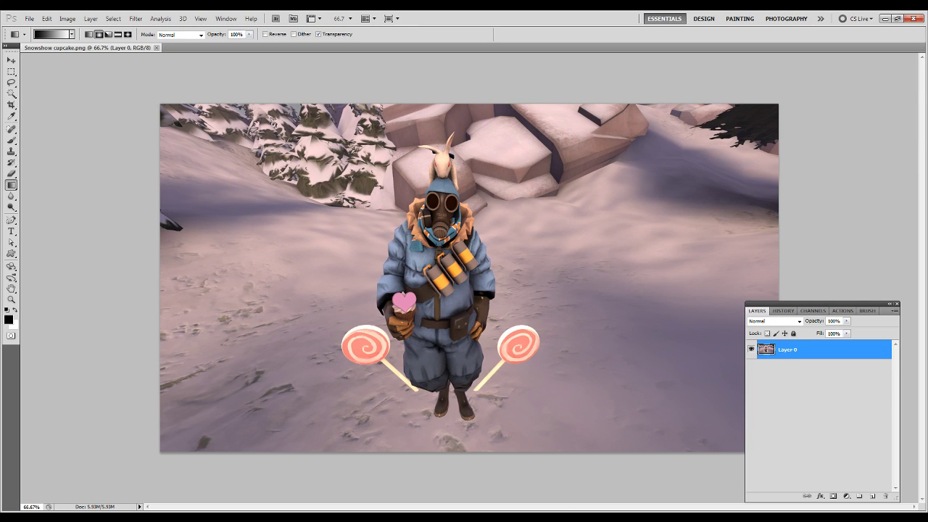
# Make white the foreground colour, add an empty Layer 1, and pick the Brush tool.
pyautogui.press('x')
pyautogui.click(872, 496)
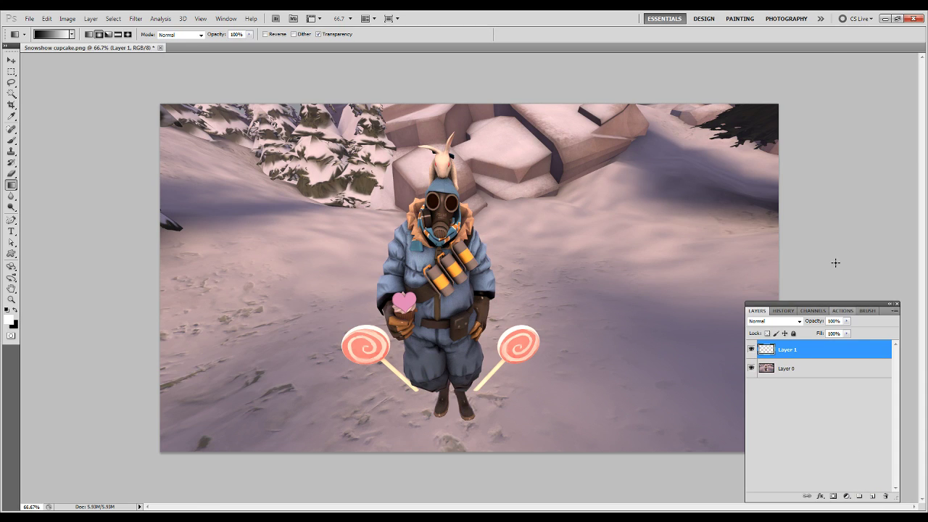
pyautogui.moveTo(819, 310); pyautogui.dragTo(846, 308)
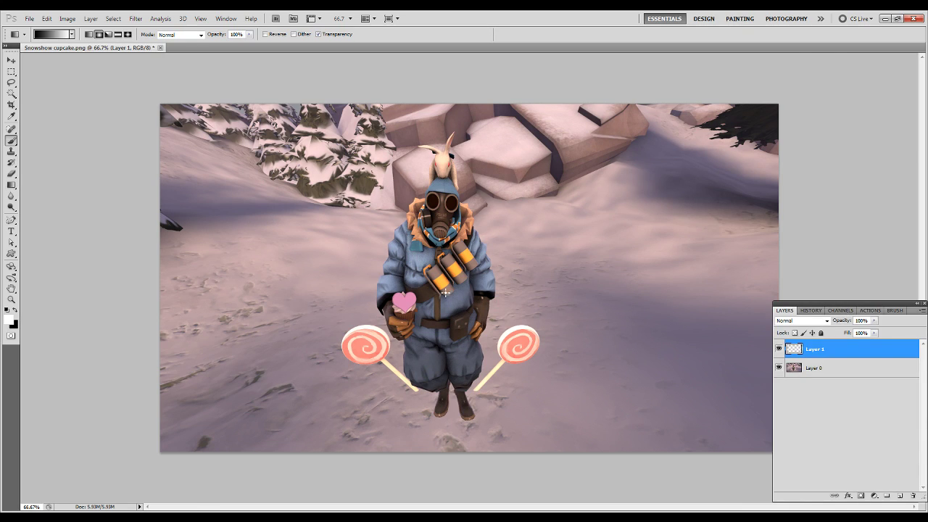
pyautogui.press('b')
# Try the 797 px and then the 1672 px brush presets.
pyautogui.rightClick(429, 282)
pyautogui.moveTo(535, 351); pyautogui.dragTo(534, 385)
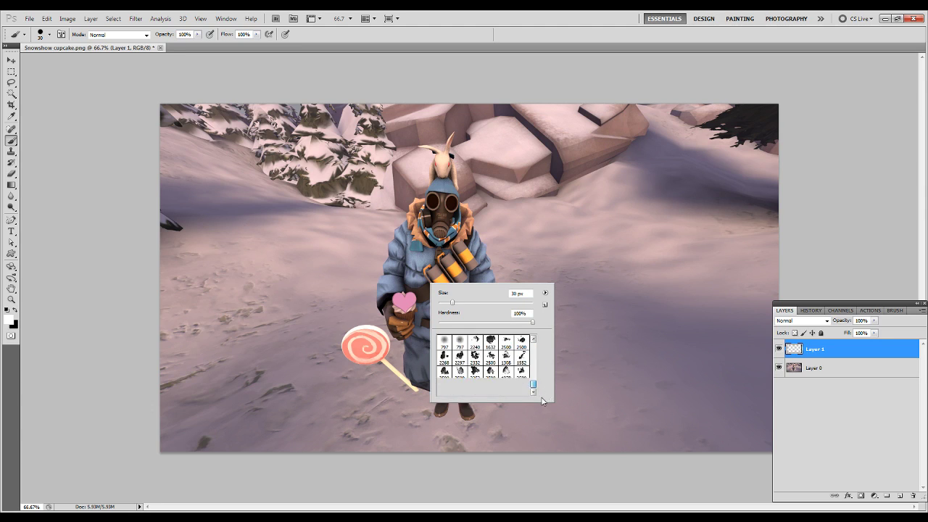
pyautogui.scroll(2, 482, 375)
pyautogui.scroll(2, 483, 375)
pyautogui.scroll(-2, 483, 375)
pyautogui.click(460, 381)
pyautogui.click(148, 216)
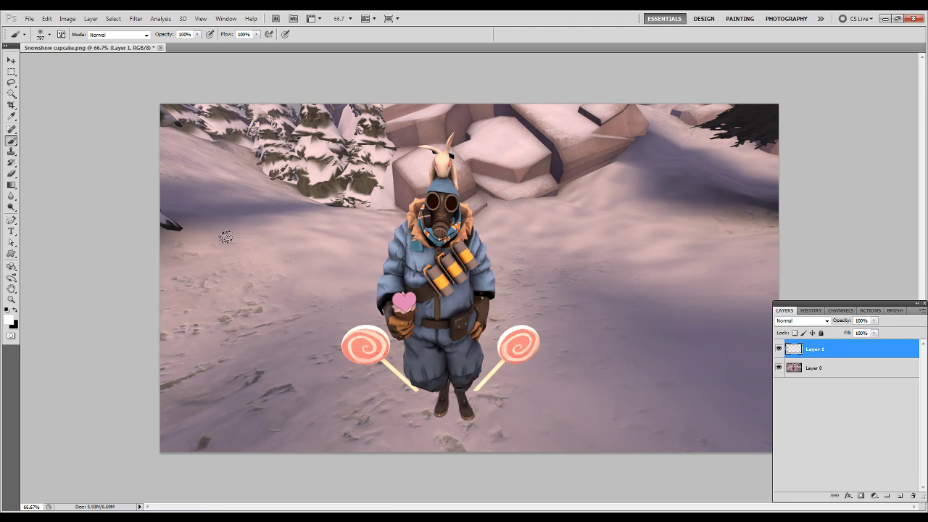
pyautogui.rightClick(319, 326)
pyautogui.scroll(-2, 366, 410)
pyautogui.scroll(-2, 366, 410)
pyautogui.scroll(-3, 366, 406)
pyautogui.scroll(2, 366, 400)
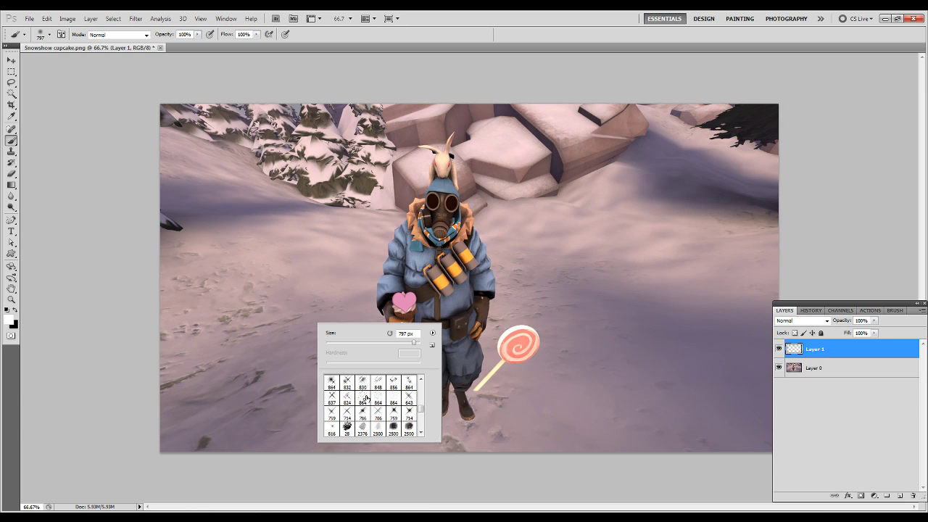
pyautogui.scroll(2, 375, 406)
pyautogui.scroll(2, 377, 408)
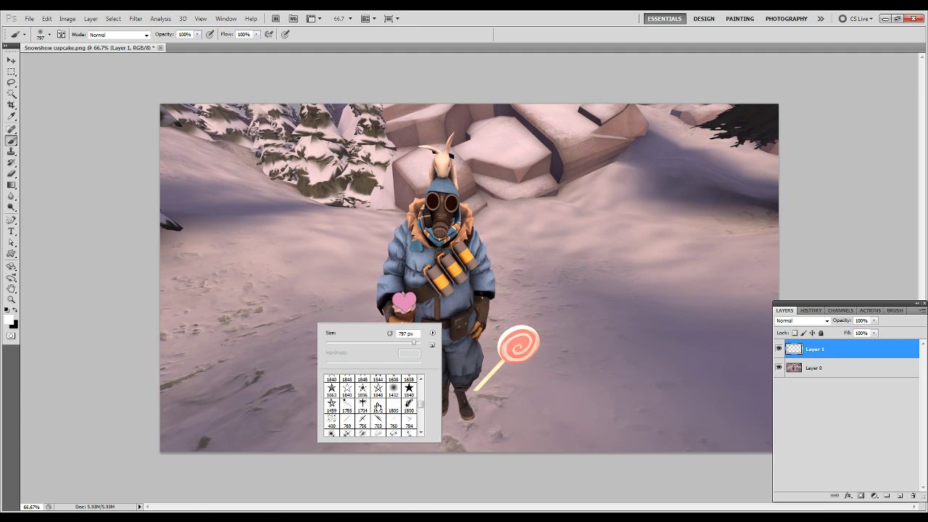
pyautogui.click(378, 404)
pyautogui.scroll(1, 377, 401)
pyautogui.scroll(2, 378, 402)
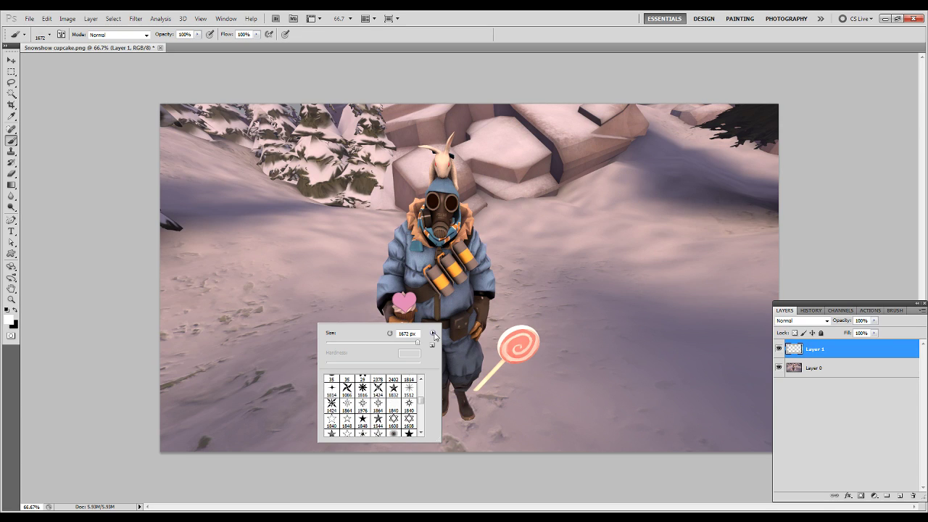
# Load the SS-snow.abr brush set into the brush presets.
pyautogui.click(432, 333)
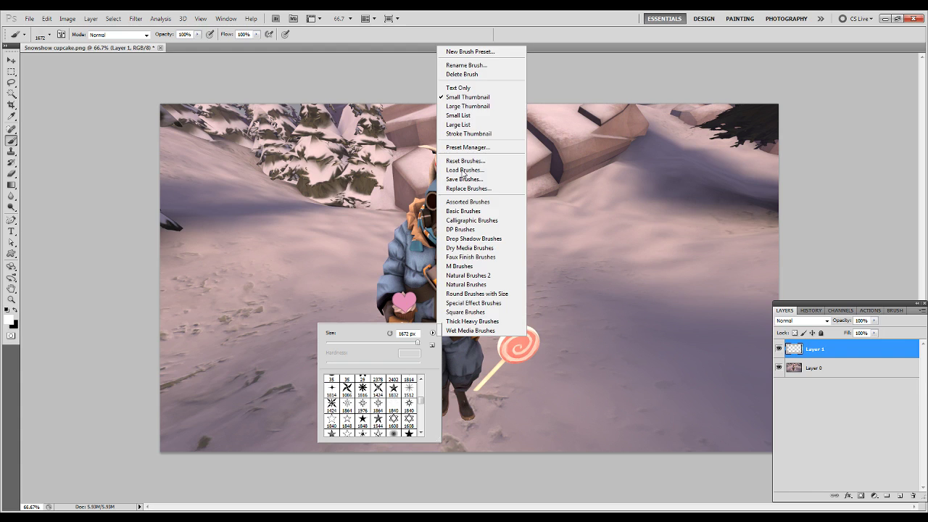
pyautogui.click(461, 170)
pyautogui.click(411, 326)
pyautogui.scroll(-3, 409, 326)
pyautogui.scroll(-5, 408, 328)
pyautogui.scroll(-5, 406, 329)
pyautogui.scroll(-5, 407, 330)
pyautogui.scroll(-5, 408, 332)
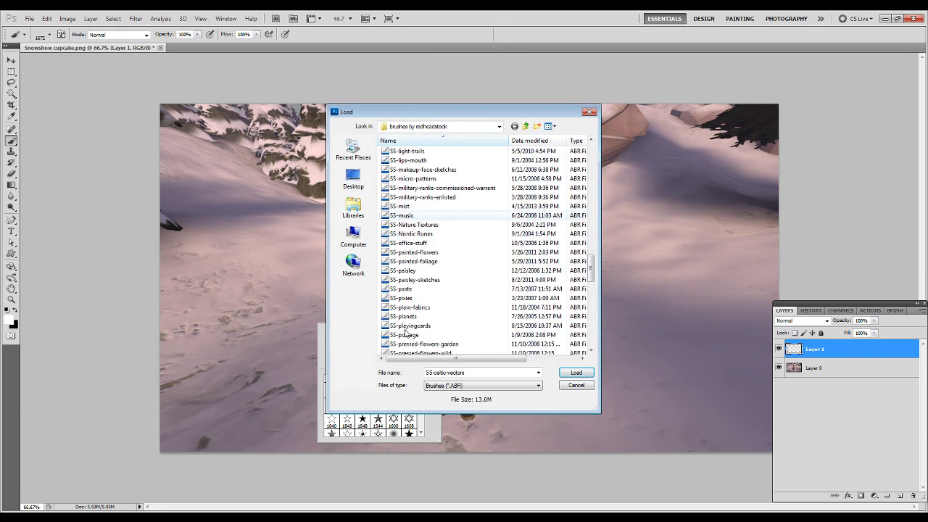
pyautogui.scroll(-3, 407, 333)
pyautogui.scroll(-4, 408, 333)
pyautogui.scroll(-3, 409, 332)
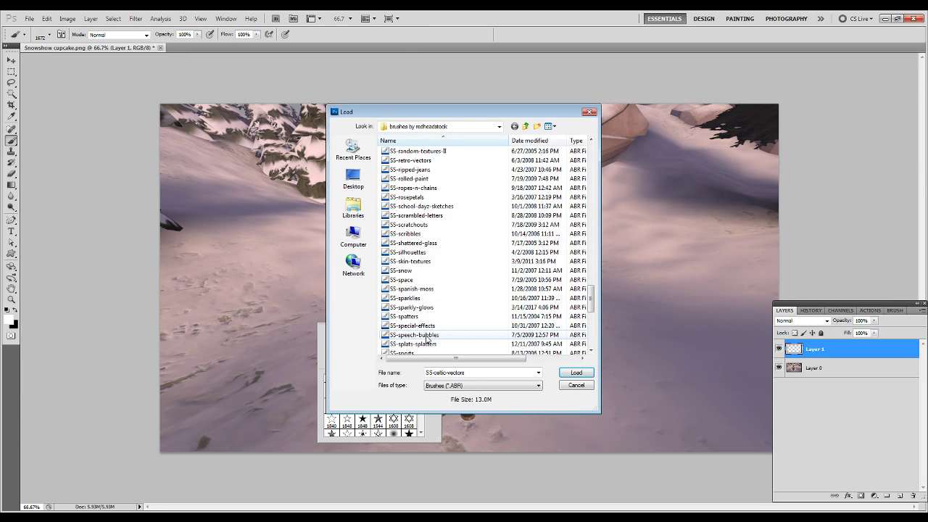
pyautogui.scroll(-1, 427, 333)
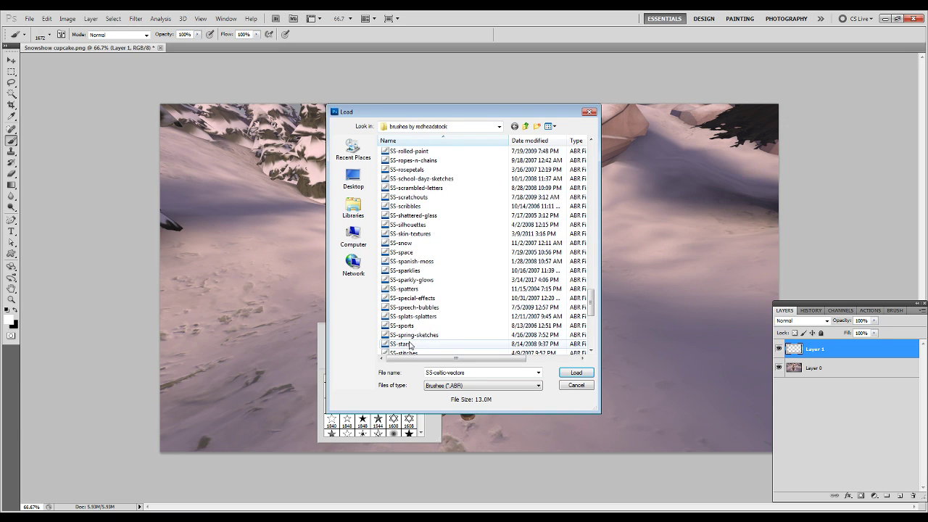
pyautogui.scroll(-1, 412, 343)
pyautogui.click(403, 216)
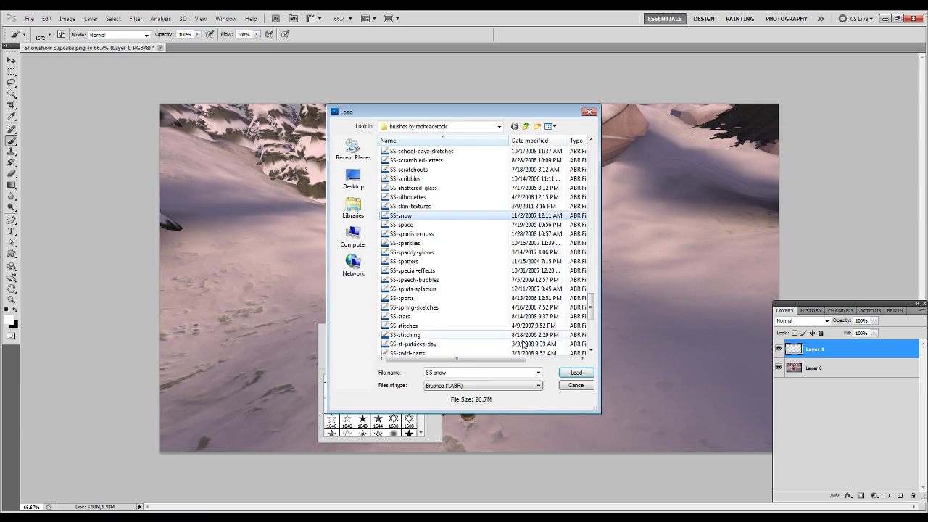
pyautogui.click(578, 372)
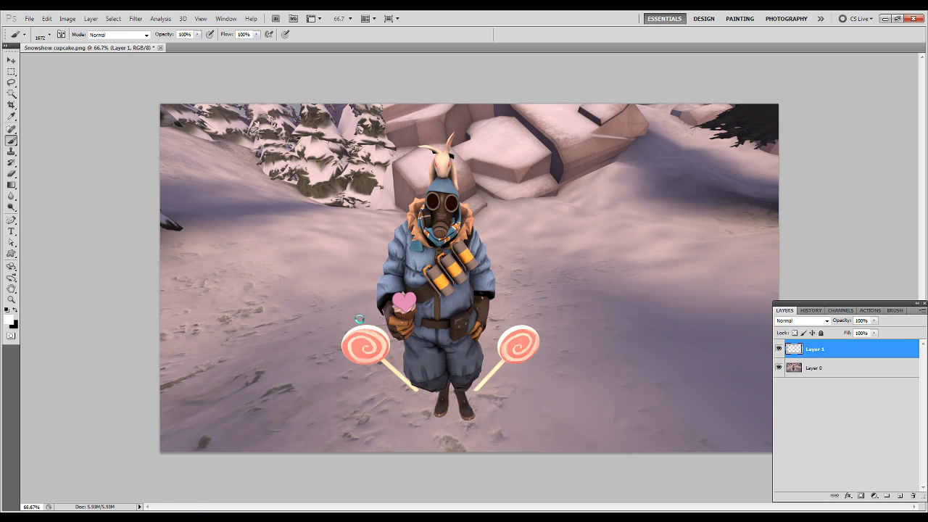
# Choose a snowflake brush slightly smaller than the 2000 px one.
pyautogui.rightClick(359, 319)
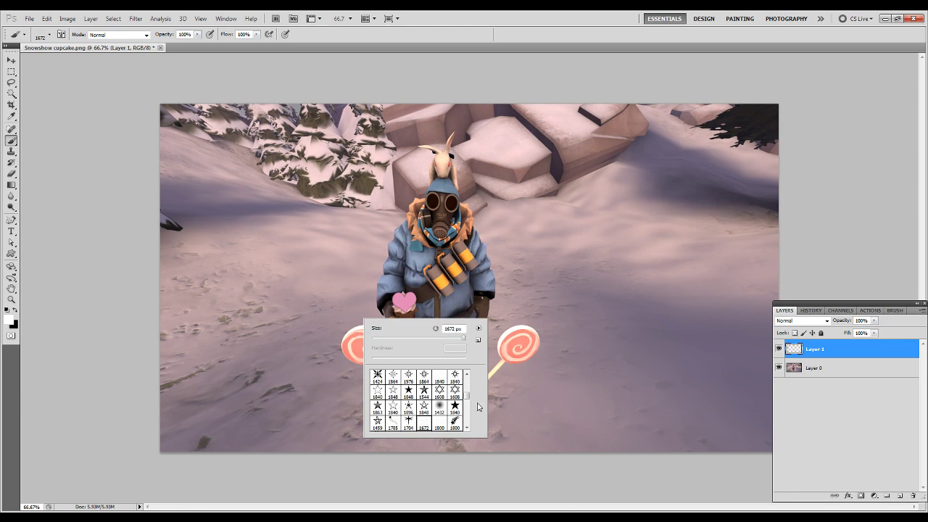
pyautogui.moveTo(468, 396); pyautogui.dragTo(472, 433)
pyautogui.click(423, 408)
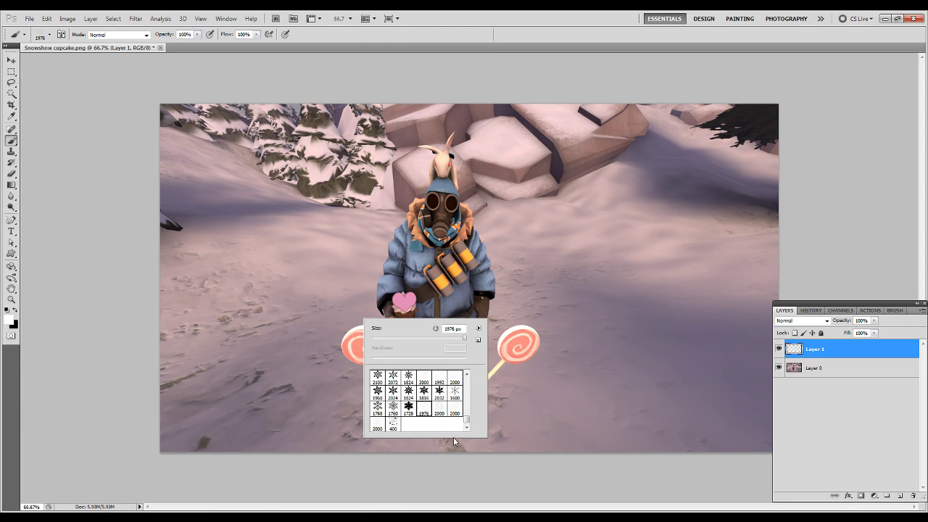
pyautogui.click(439, 408)
pyautogui.scroll(1, 434, 402)
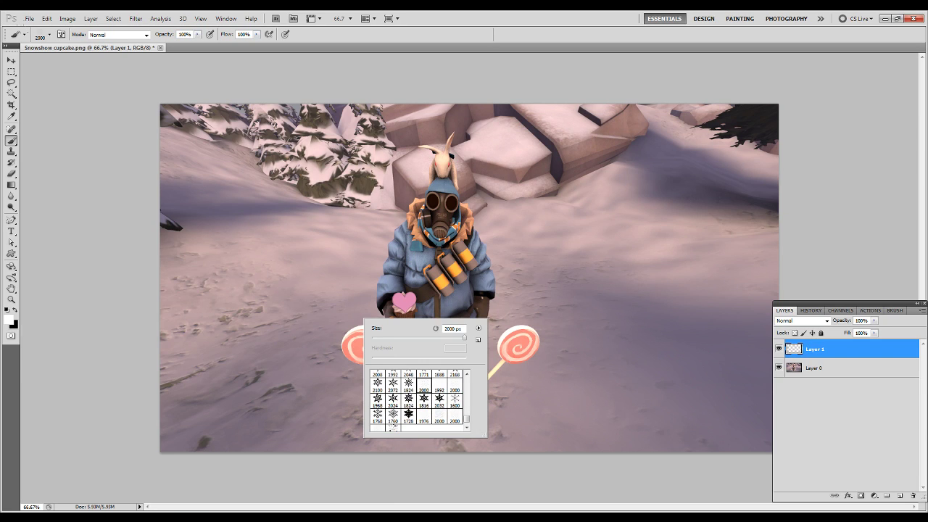
pyautogui.click(437, 384)
pyautogui.press('Return')
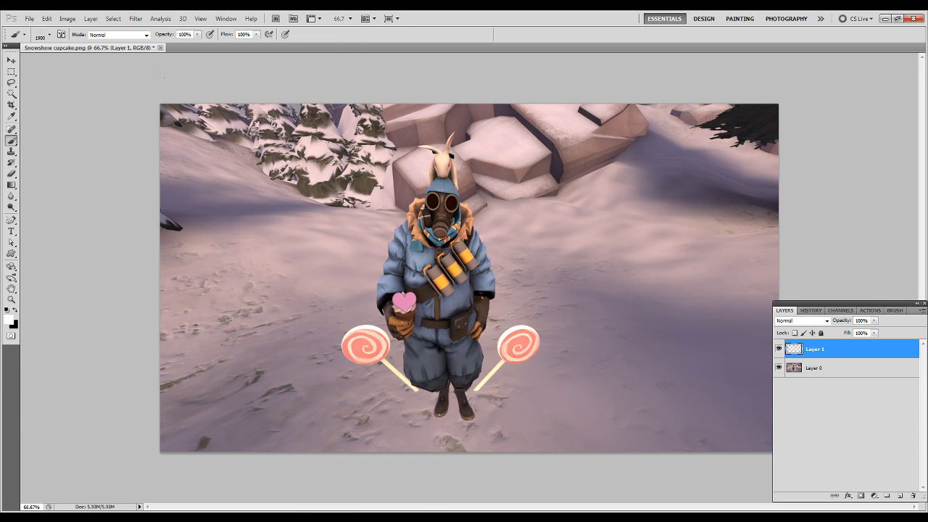
# Stamp snow specks across the left and right of the scene, then add Layer 2.
pyautogui.click(348, 290)
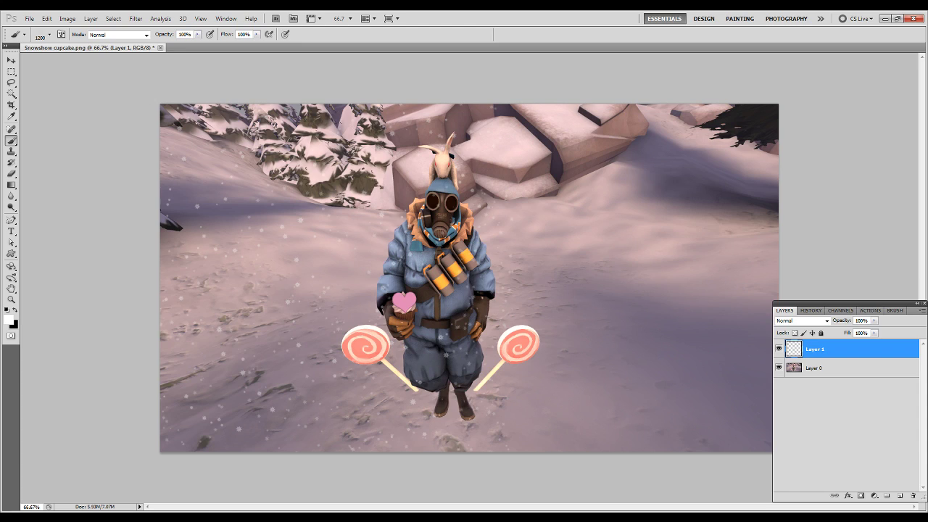
pyautogui.click(617, 283)
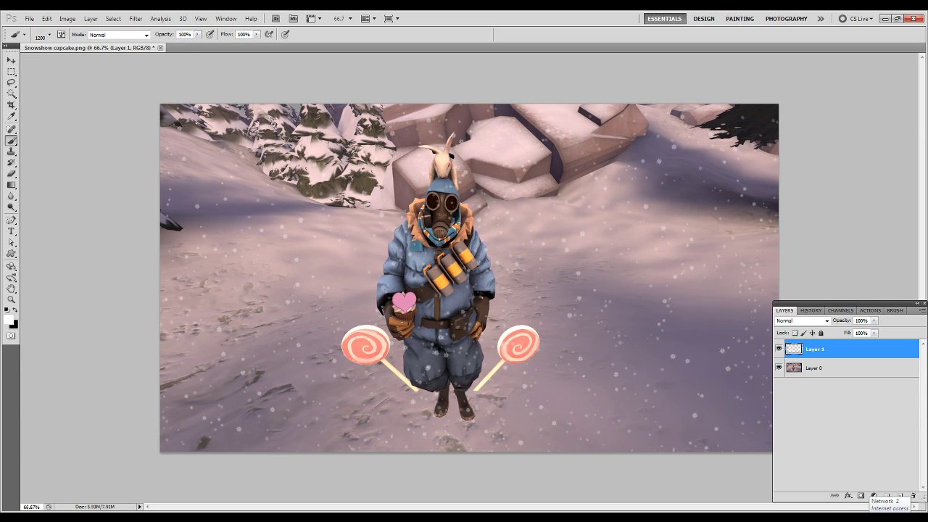
pyautogui.click(900, 496)
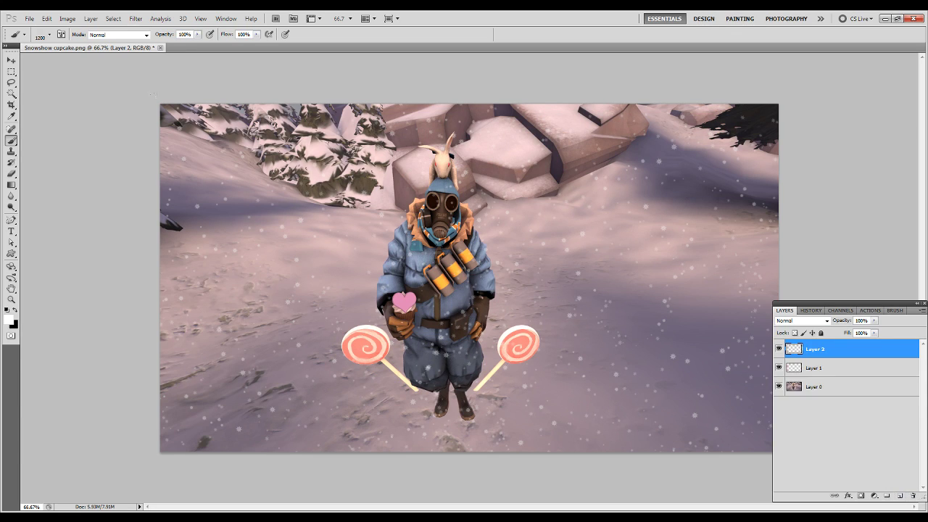
# Stamp three batches of large 2000 px snowflakes across the image on Layer 2.
pyautogui.rightClick(323, 257)
pyautogui.click(410, 323)
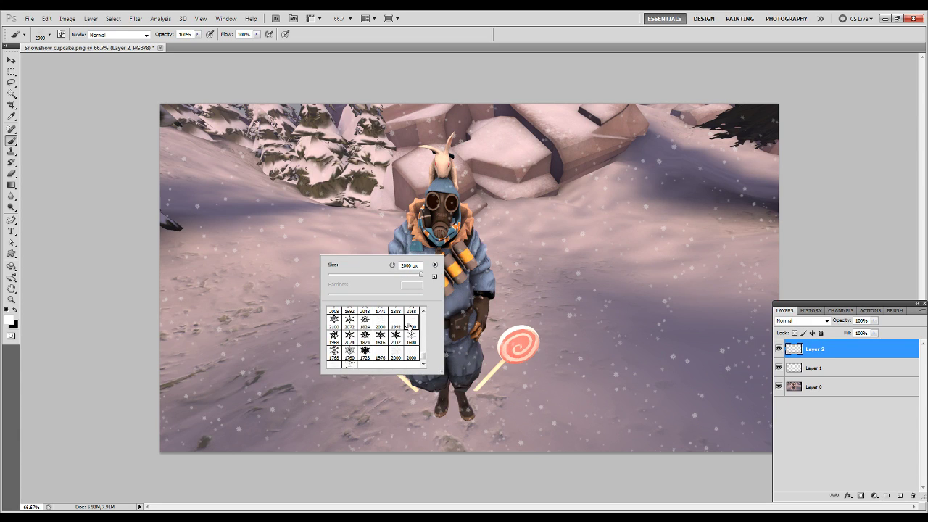
pyautogui.press('Return')
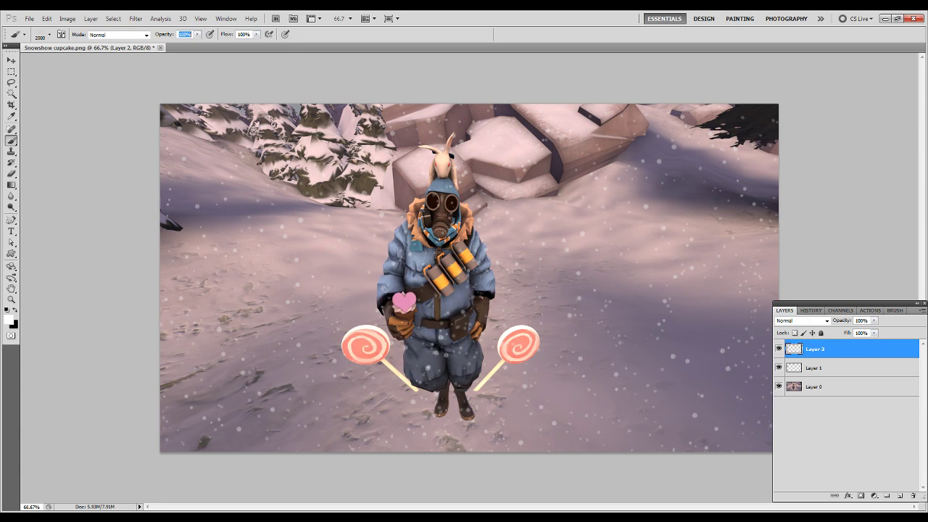
pyautogui.click(467, 279)
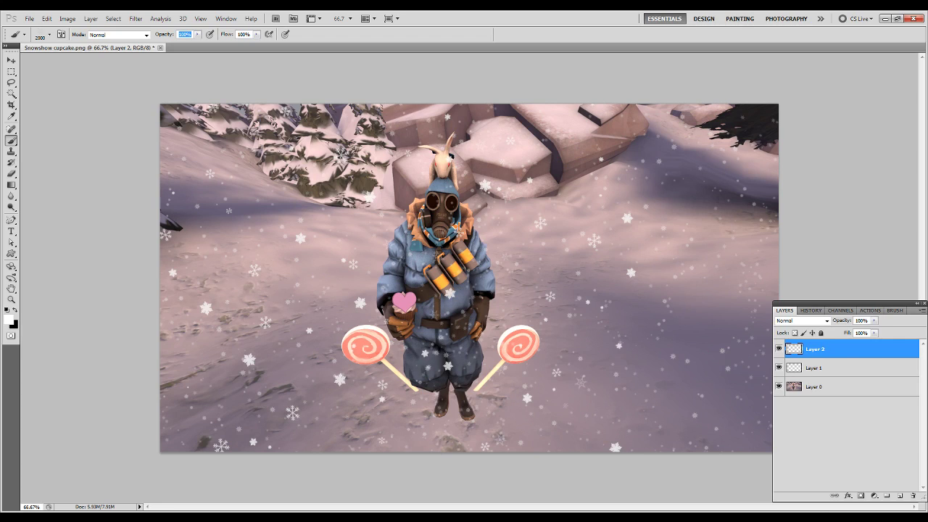
pyautogui.click(468, 279)
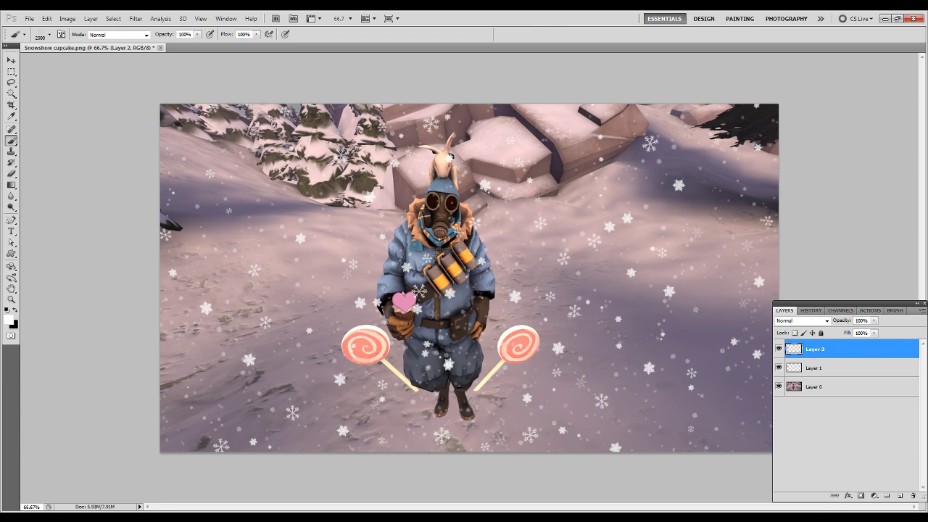
pyautogui.click(468, 279)
# Lower Layer 2 opacity to 75%, then select Layer 1.
pyautogui.click(874, 320)
pyautogui.moveTo(875, 331); pyautogui.dragTo(862, 333)
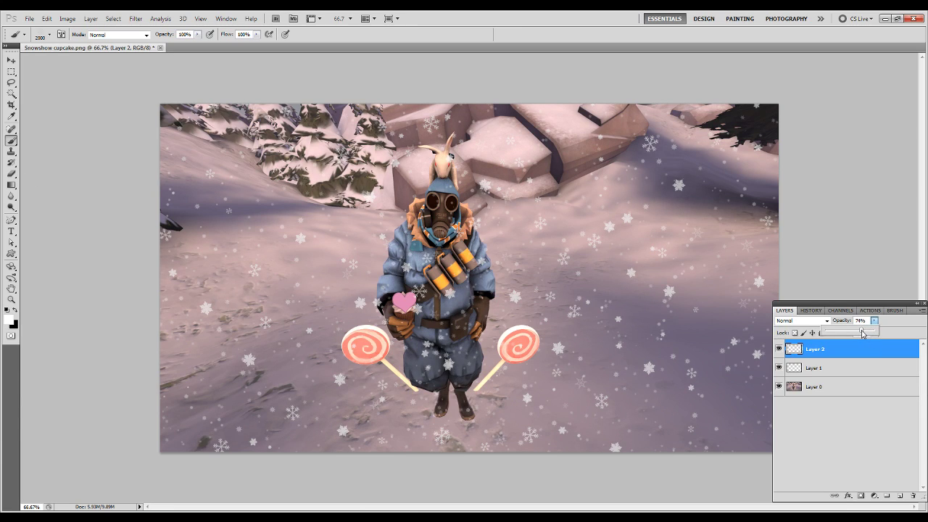
pyautogui.click(827, 368)
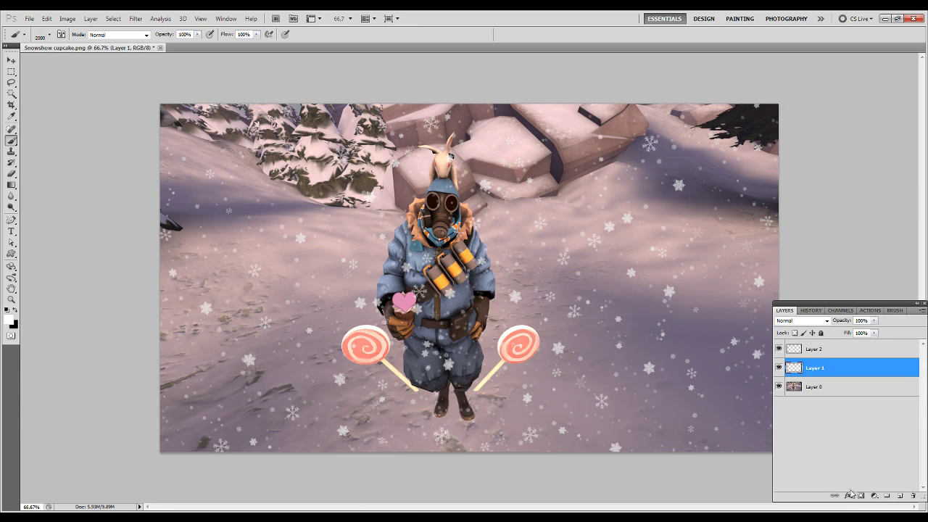
# Add a layer mask to Layer 1 and pick a 30 px hard round brush.
pyautogui.click(860, 495)
pyautogui.press('z')
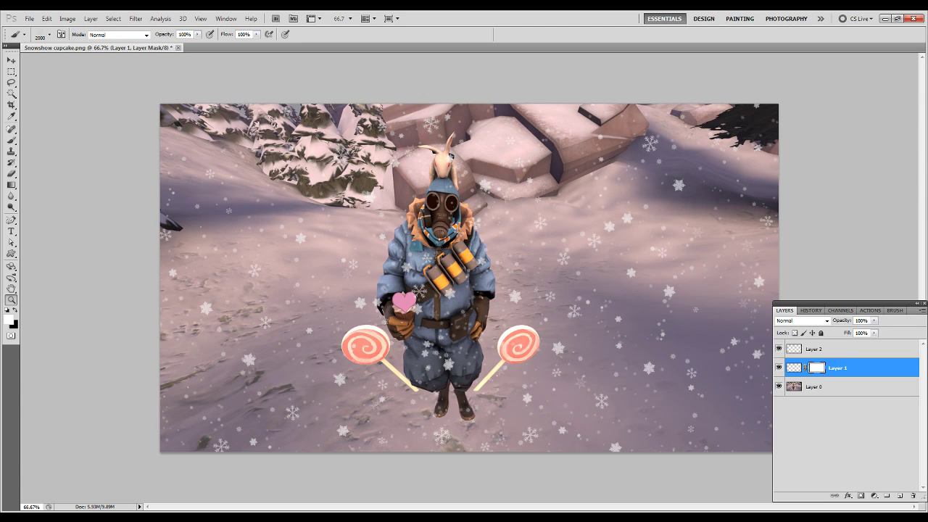
pyautogui.rightClick(436, 282)
pyautogui.click(395, 283)
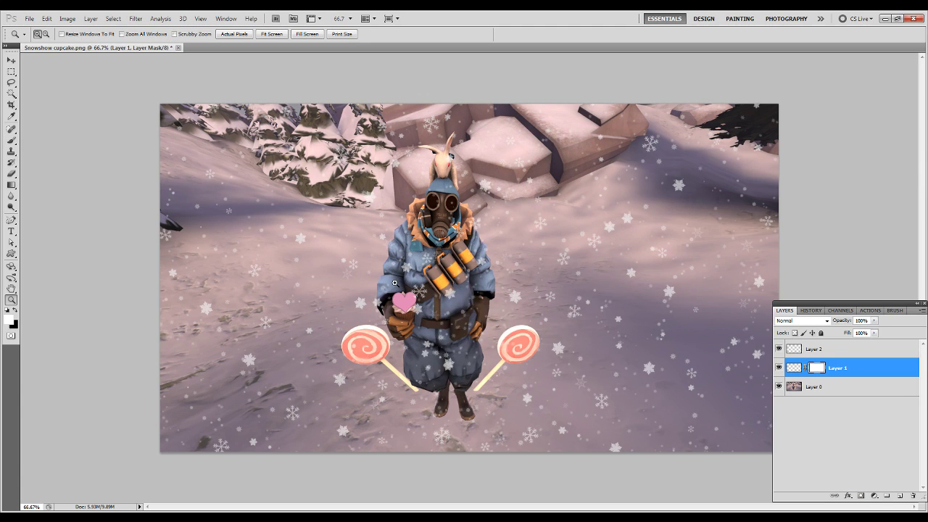
pyautogui.press('b')
pyautogui.rightClick(398, 283)
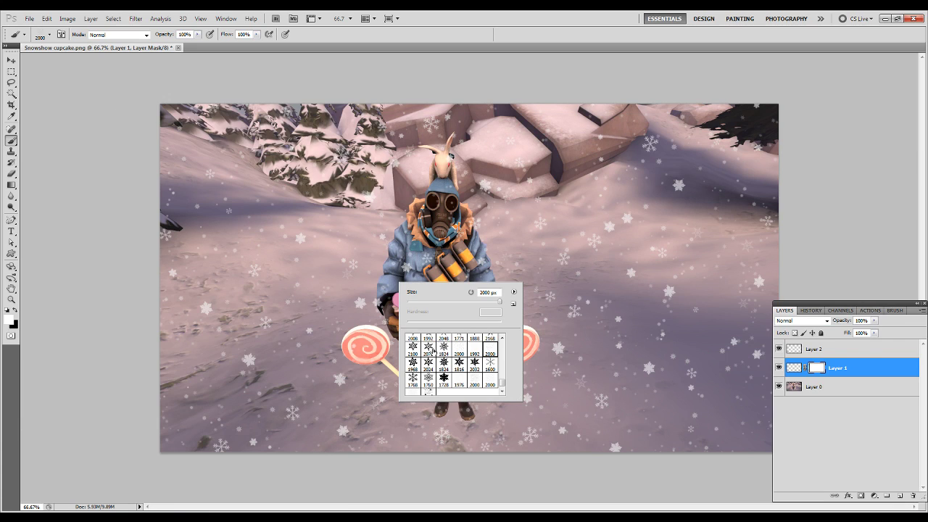
pyautogui.scroll(-2, 430, 359)
pyautogui.scroll(-2, 430, 357)
pyautogui.scroll(-2, 432, 355)
pyautogui.scroll(2, 432, 356)
pyautogui.scroll(2, 432, 355)
pyautogui.scroll(2, 432, 355)
pyautogui.click(418, 344)
pyautogui.press('Return')
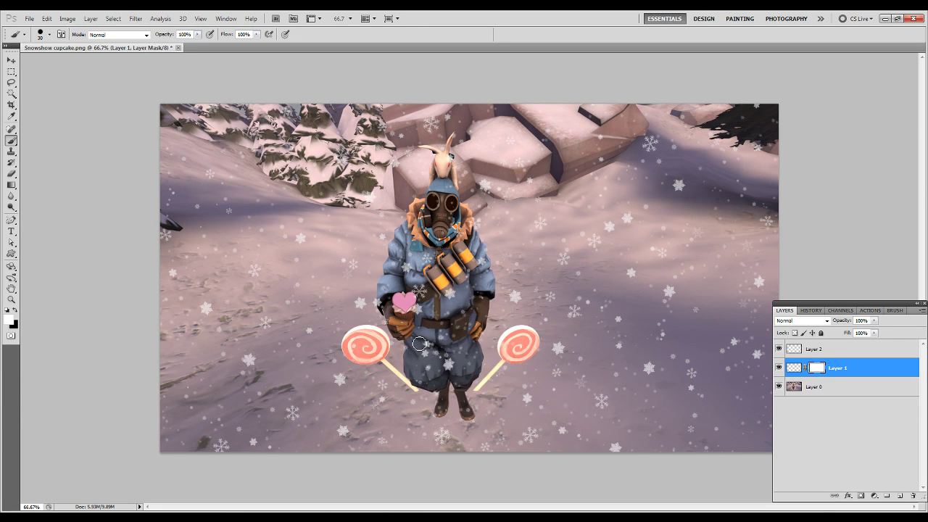
# Zoom to 105% on the Pyro and paint black on the mask to hide the snow specks.
pyautogui.press('z')
pyautogui.moveTo(355, 166); pyautogui.dragTo(562, 482)
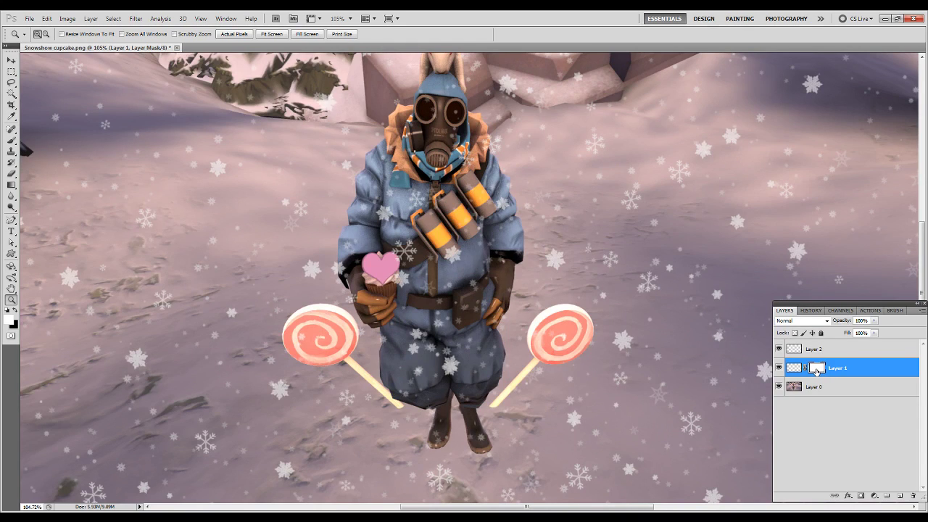
pyautogui.press('x')
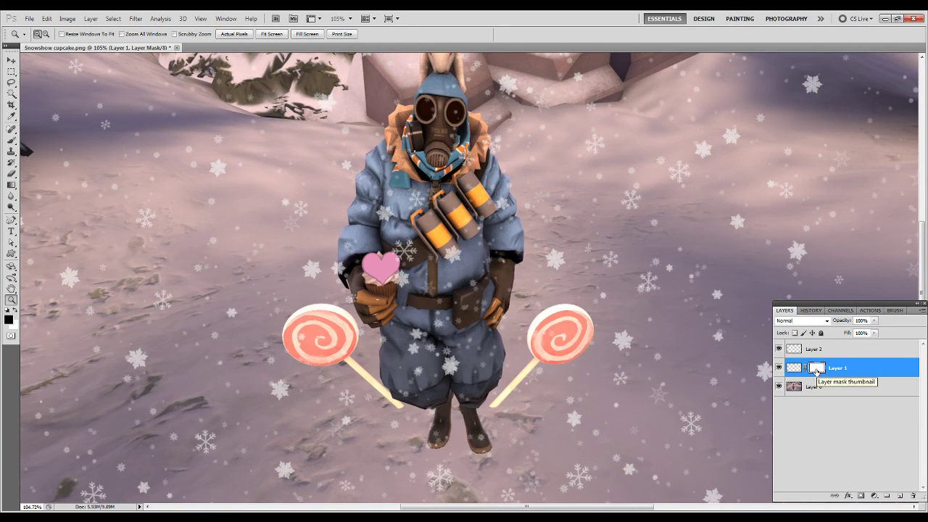
pyautogui.press('b')
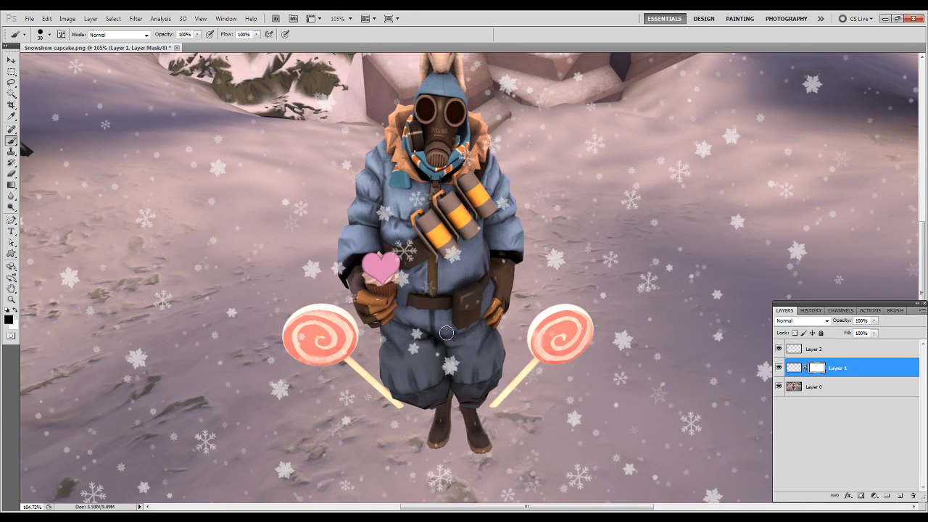
pyautogui.moveTo(426, 227); pyautogui.dragTo(434, 271)
pyautogui.scroll(3, 451, 177)
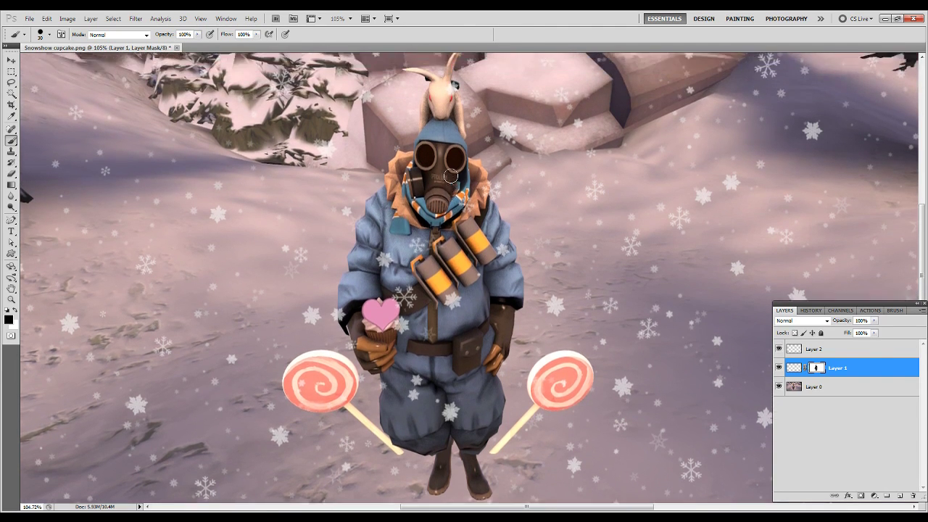
pyautogui.scroll(1, 451, 176)
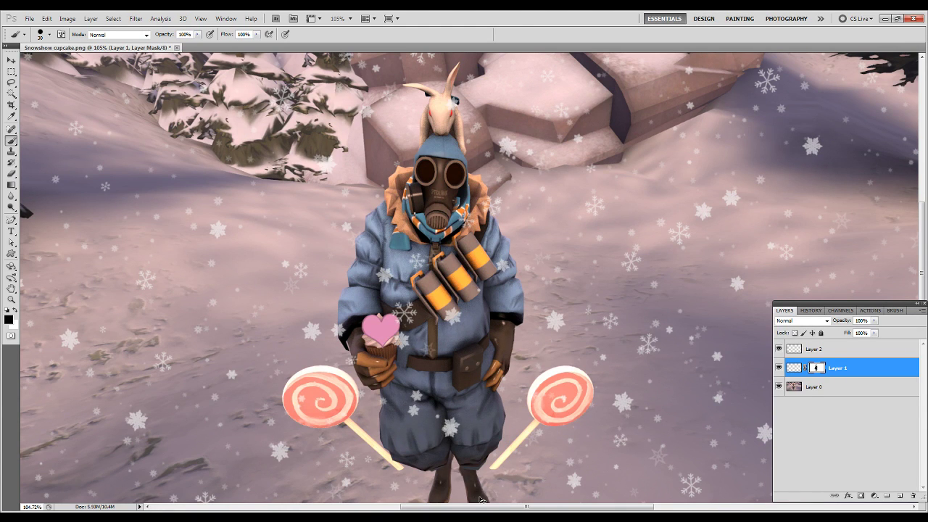
pyautogui.keyDown('alt'); pyautogui.scroll(-2, 480, 498); pyautogui.keyUp('alt')
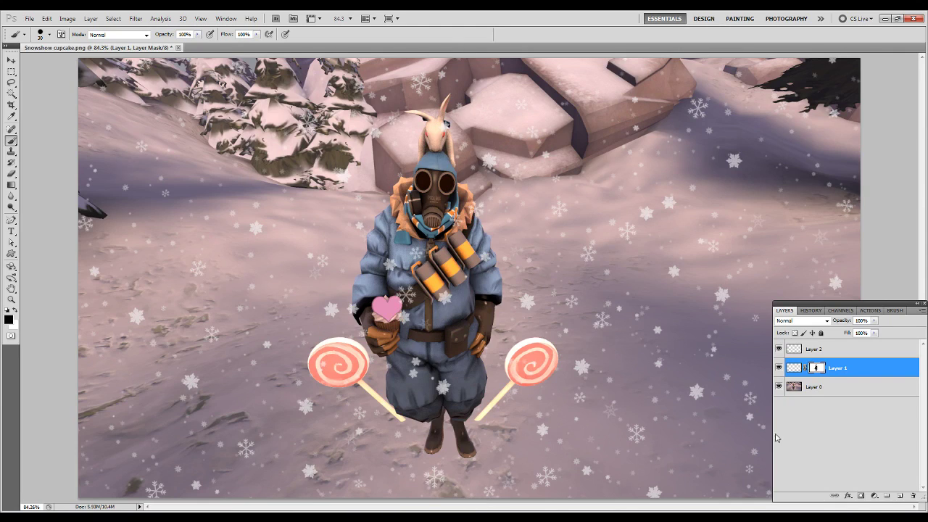
# Create a new Layer 3 above Layer 0 and choose a large snowflake brush.
pyautogui.click(852, 387)
pyautogui.click(899, 496)
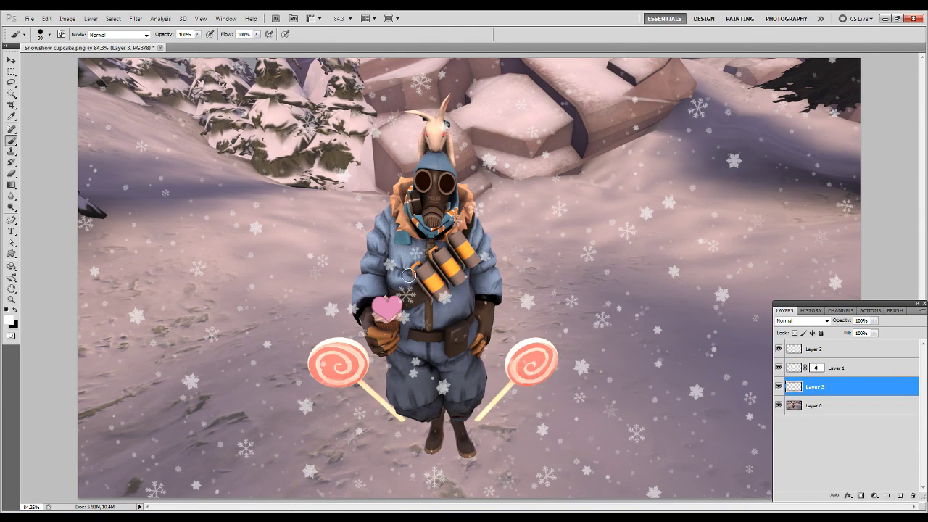
pyautogui.rightClick(306, 244)
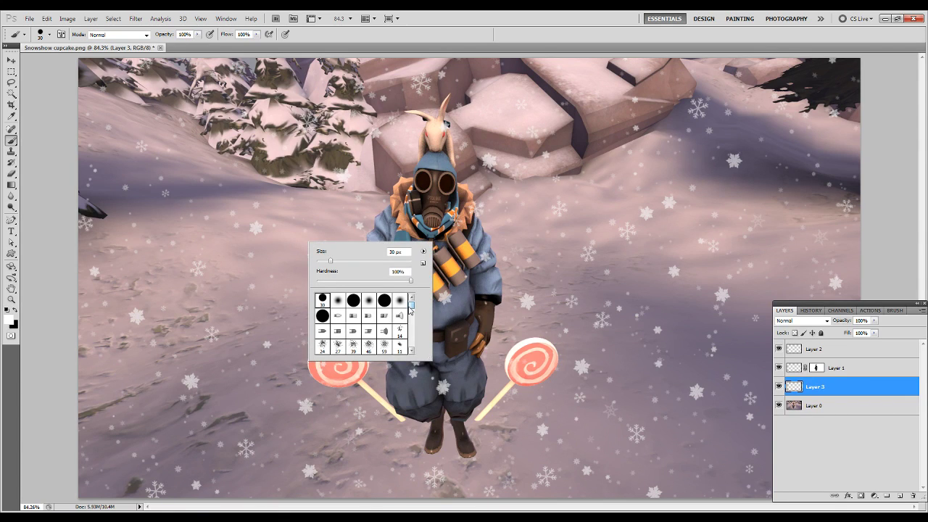
pyautogui.moveTo(411, 305); pyautogui.dragTo(415, 361)
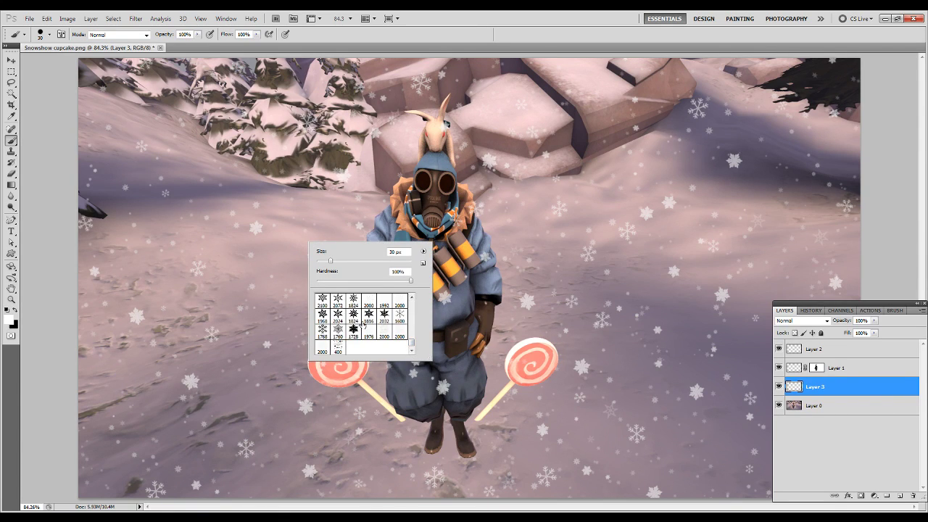
pyautogui.doubleClick(398, 309)
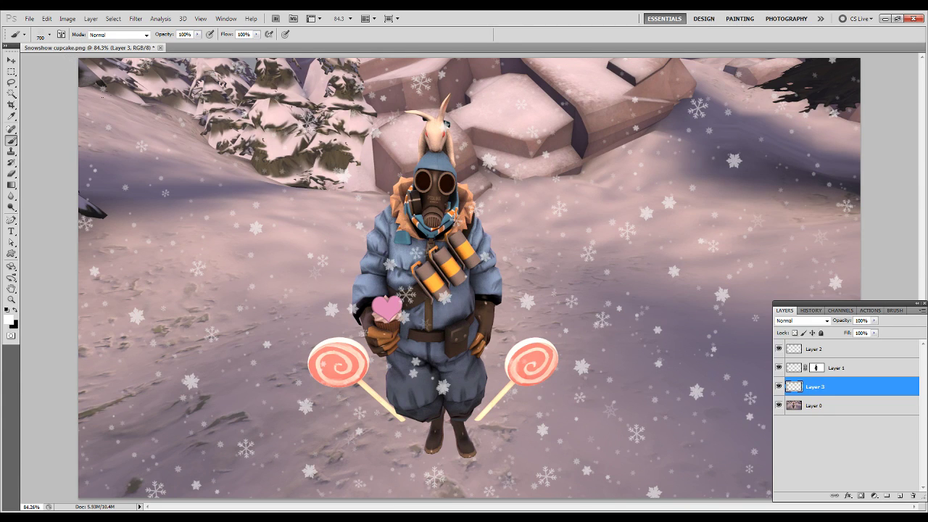
# Stamp two scatters of snowflakes across the scene on Layer 3.
pyautogui.click(364, 71)
pyautogui.click(492, 279)
pyautogui.click(585, 149)
pyautogui.click(697, 130)
pyautogui.click(794, 139)
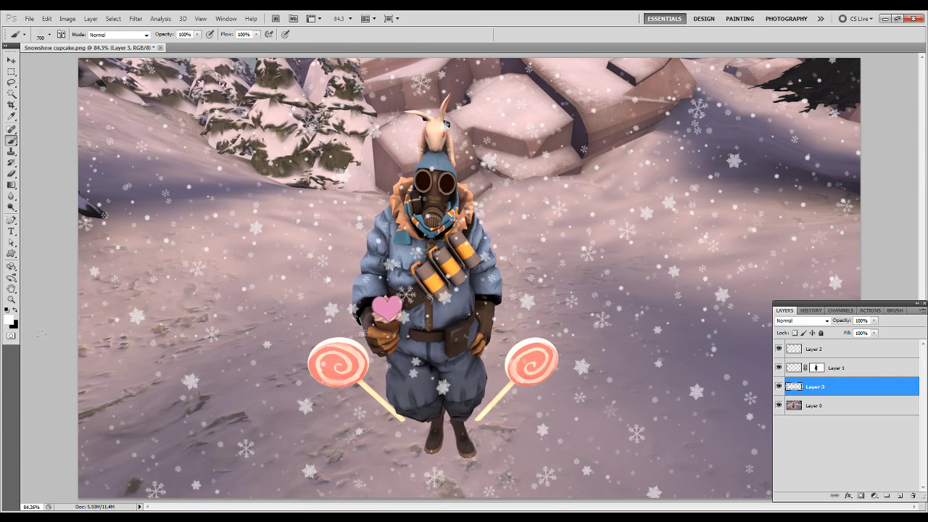
pyautogui.click(124, 392)
pyautogui.click(431, 391)
pyautogui.click(329, 458)
pyautogui.click(755, 355)
pyautogui.click(644, 381)
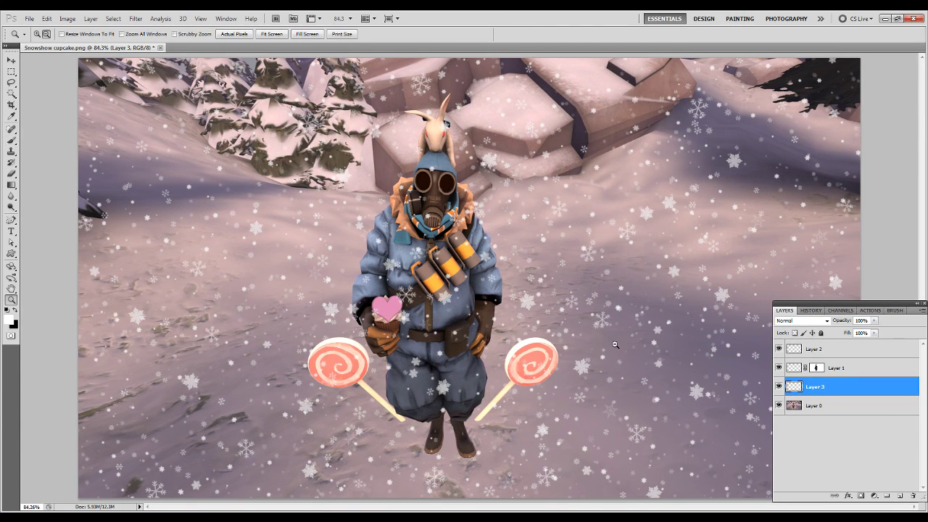
pyautogui.hotkey('ctrl', '-')
pyautogui.hotkey('ctrl', '-')
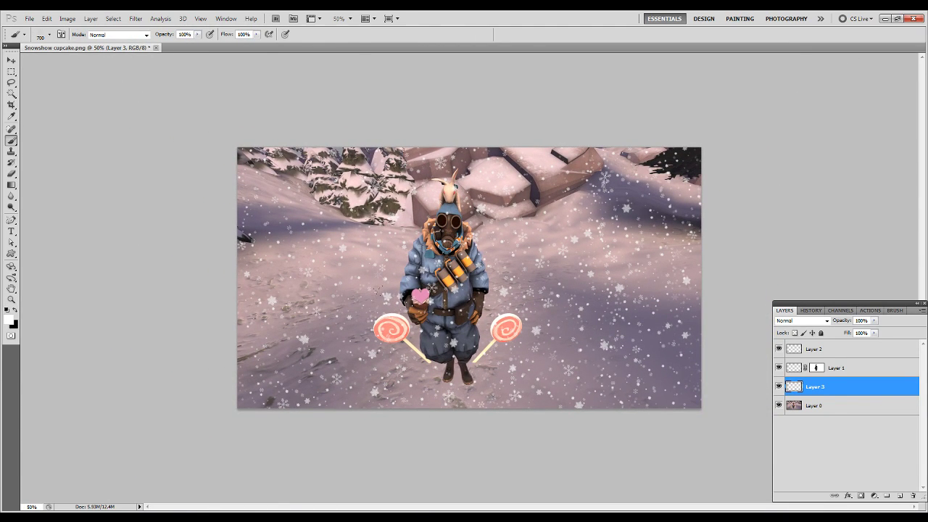
# Set Layer 3 opacity to 75% and add an empty Layer 4 above Layer 0.
pyautogui.click(838, 350)
pyautogui.moveTo(875, 321); pyautogui.dragTo(867, 331)
pyautogui.click(847, 388)
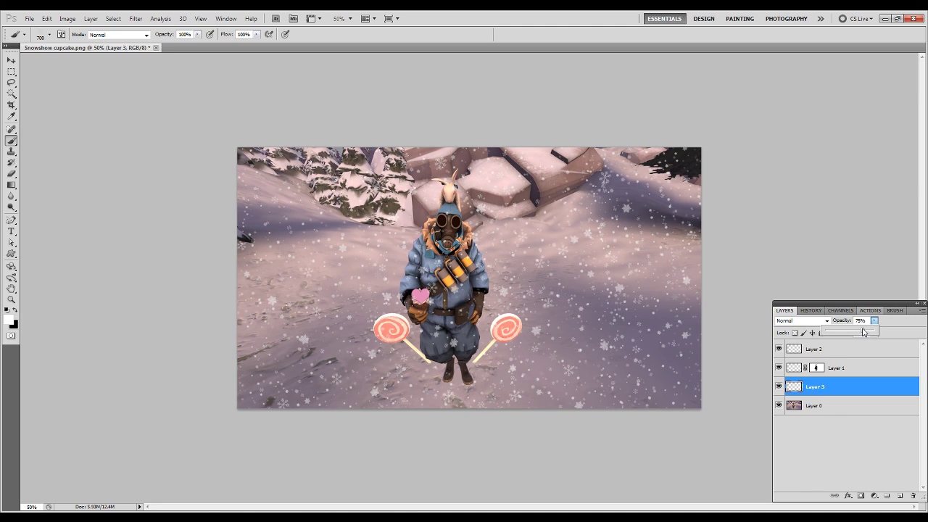
pyautogui.moveTo(864, 332); pyautogui.dragTo(864, 332)
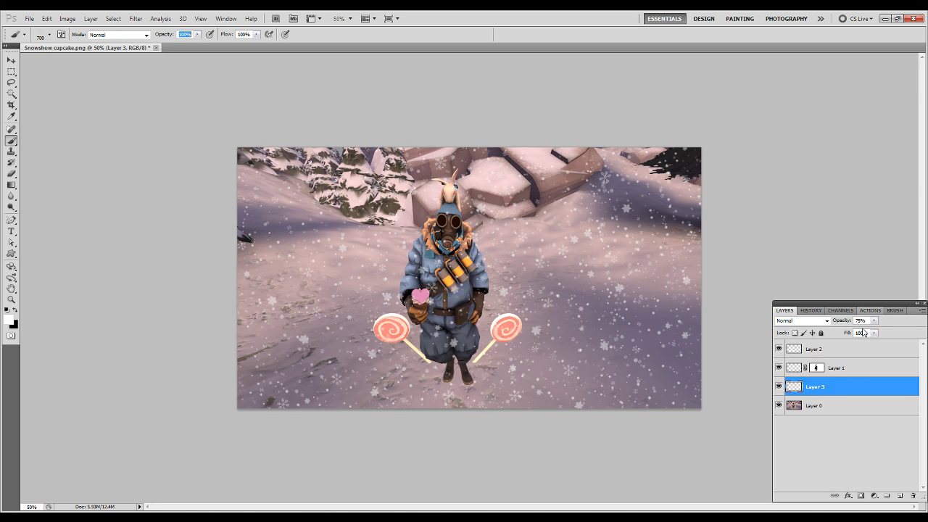
pyautogui.click(829, 404)
pyautogui.click(899, 496)
# Paint dark strokes around the Pyro's hood on Layer 4 with a small black brush.
pyautogui.press('x')
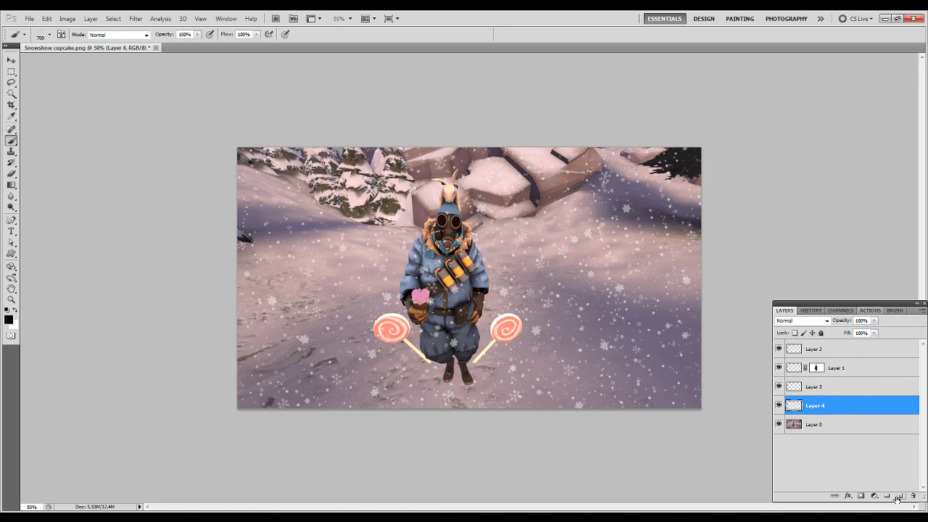
pyautogui.rightClick(350, 232)
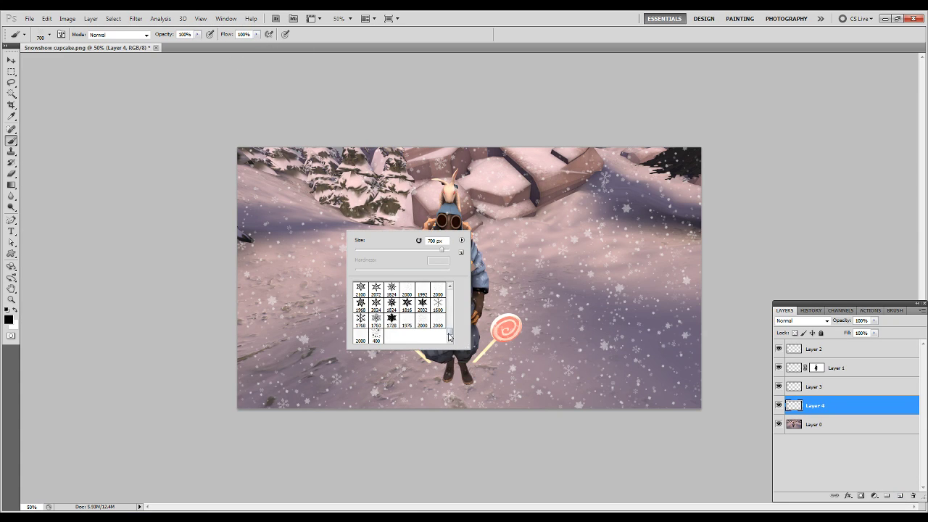
pyautogui.click(360, 287)
pyautogui.press('Return')
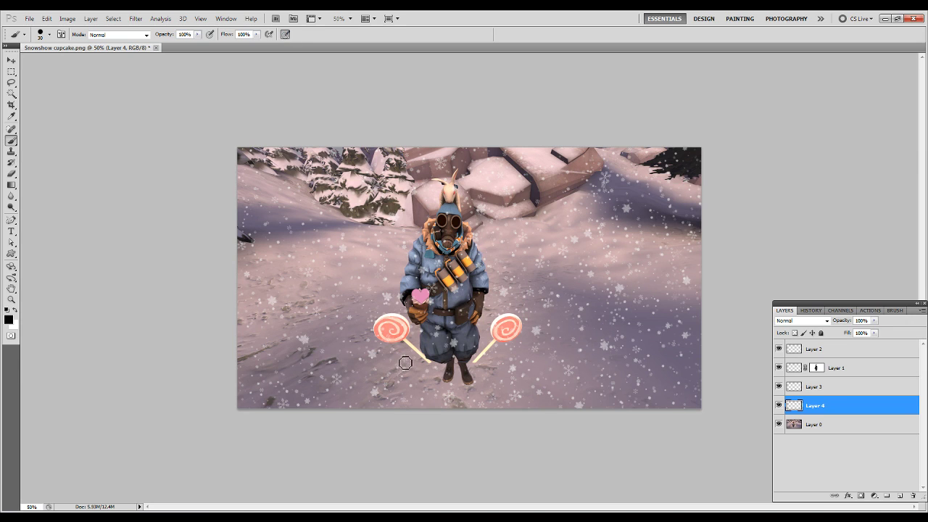
pyautogui.press('z')
pyautogui.click(441, 247)
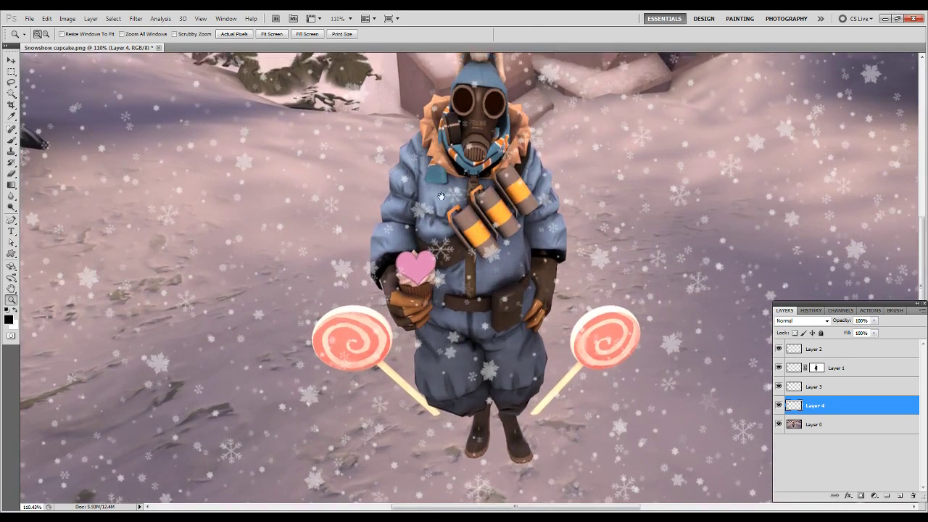
pyautogui.press('b')
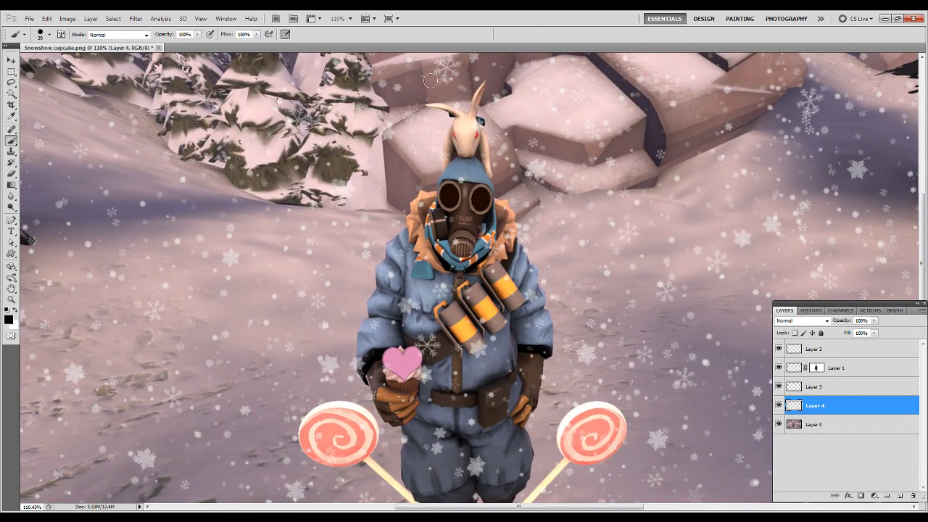
pyautogui.press('[')
pyautogui.moveTo(462, 162); pyautogui.dragTo(479, 163)
# Soften the hood strokes with the Blur tool and zoom back out.
pyautogui.press('r')
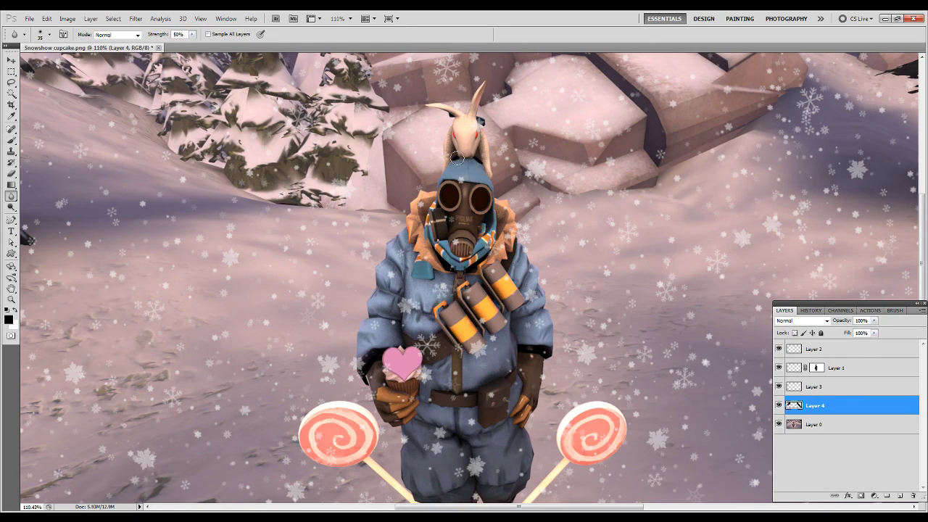
pyautogui.moveTo(447, 164); pyautogui.dragTo(447, 160)
pyautogui.moveTo(457, 218); pyautogui.dragTo(460, 216)
pyautogui.scroll(-5, 449, 247)
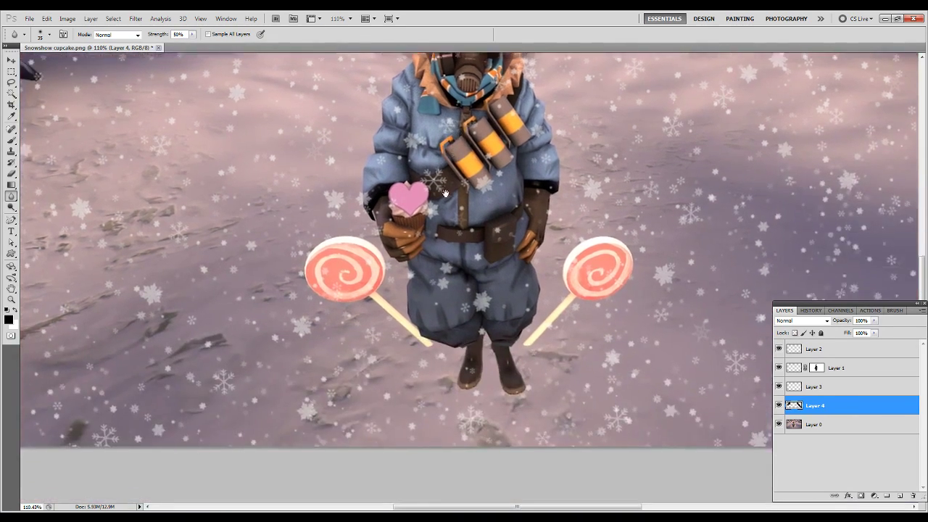
pyautogui.press('b')
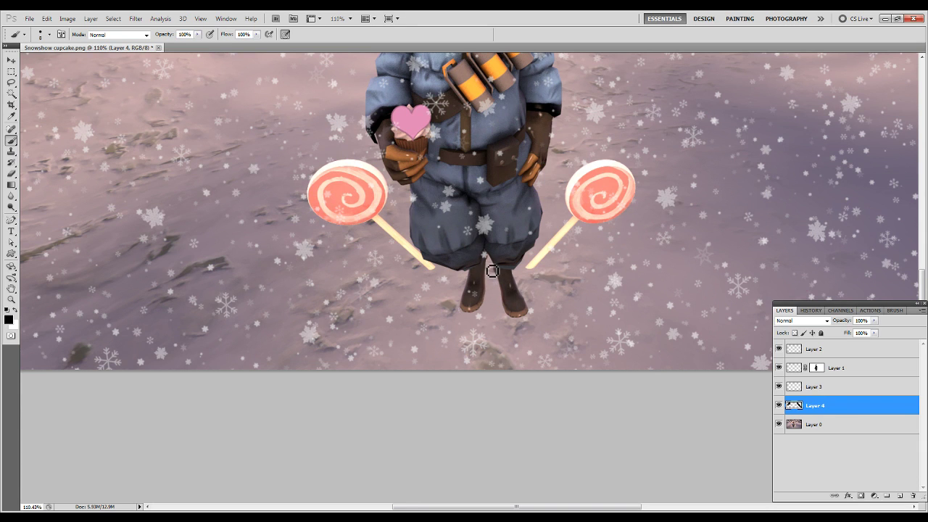
pyautogui.scroll(2, 493, 270)
pyautogui.scroll(3, 486, 261)
pyautogui.scroll(4, 478, 250)
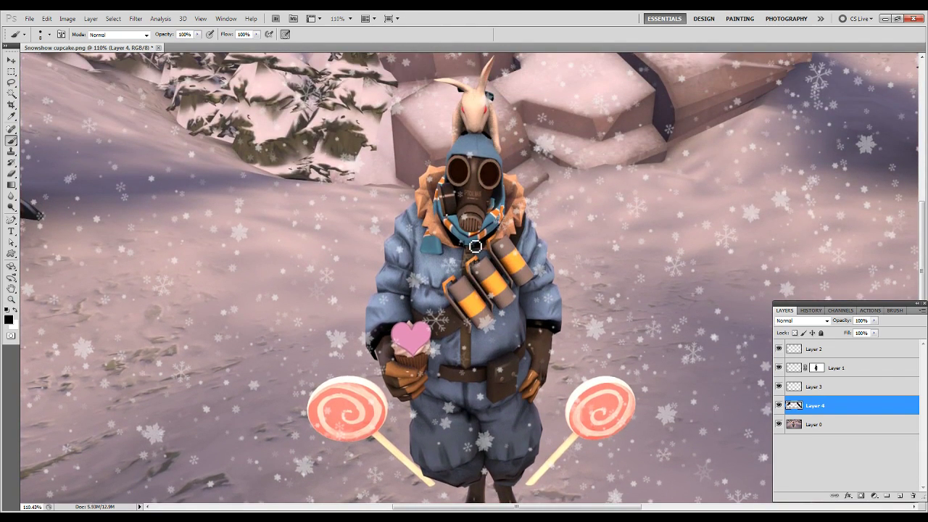
pyautogui.scroll(1, 475, 247)
pyautogui.scroll(2, 475, 247)
pyautogui.scroll(2, 475, 247)
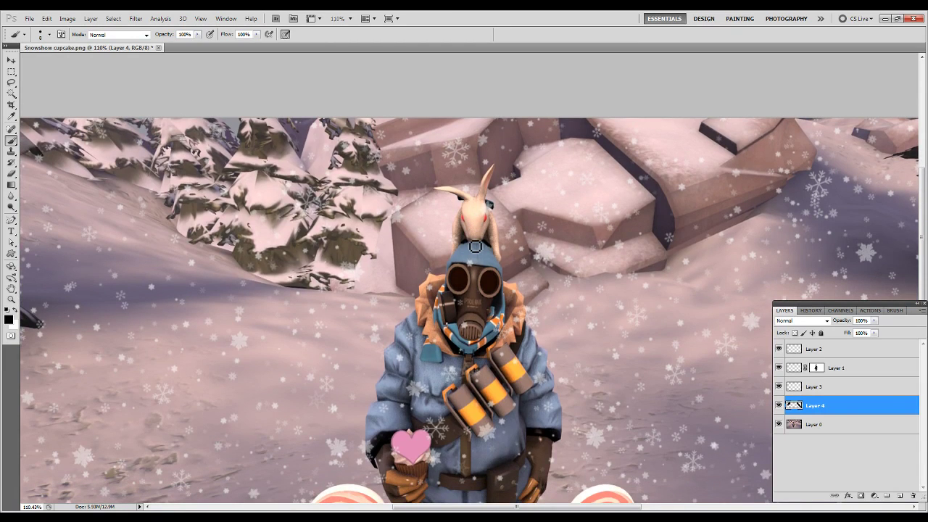
pyautogui.scroll(-1, 475, 246)
pyautogui.scroll(-2, 475, 246)
pyautogui.scroll(-3, 474, 247)
pyautogui.scroll(-1, 474, 248)
pyautogui.keyDown('alt'); pyautogui.scroll(-1, 474, 248); pyautogui.keyUp('alt')
pyautogui.keyDown('alt'); pyautogui.scroll(-2, 473, 248); pyautogui.keyUp('alt')
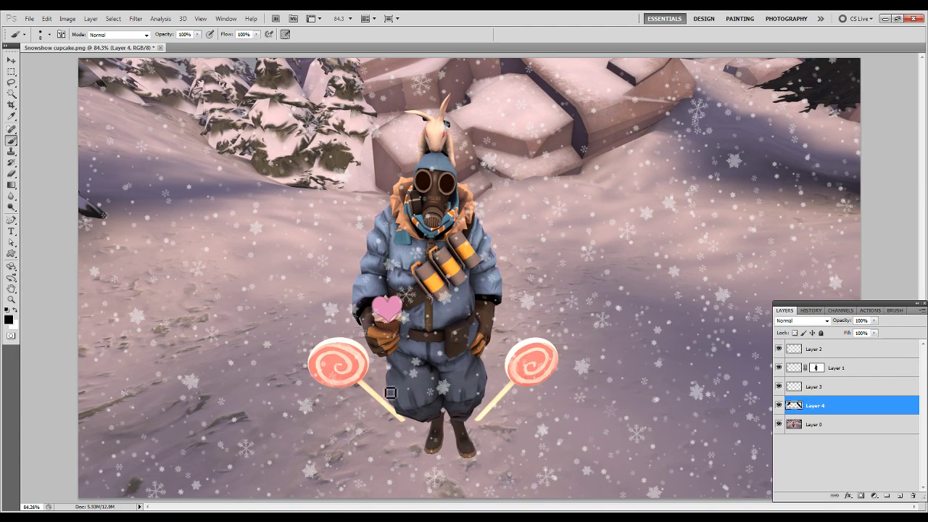
# Paint a size-30 black shadow under the boots down to the bottom edge, blended in Soft Light.
pyautogui.moveTo(401, 426); pyautogui.dragTo(378, 507)
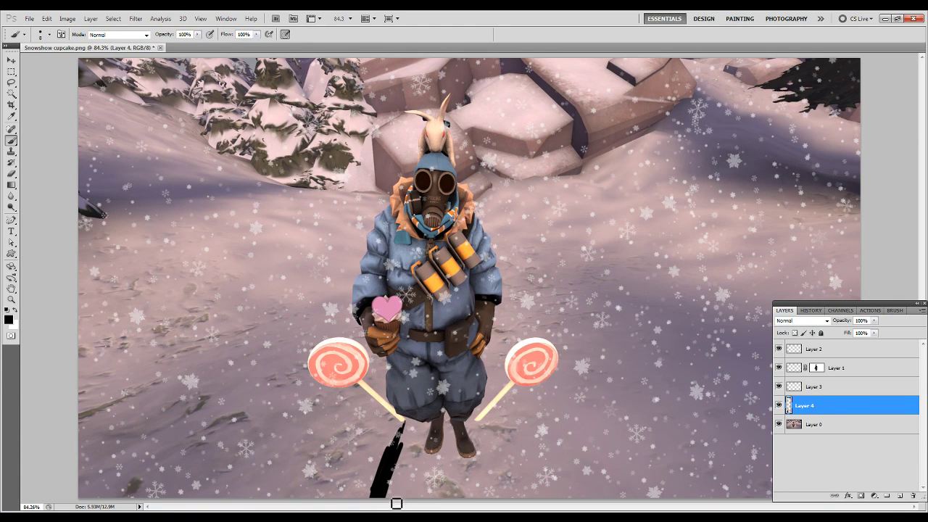
pyautogui.hotkey('ctrl', 'z')
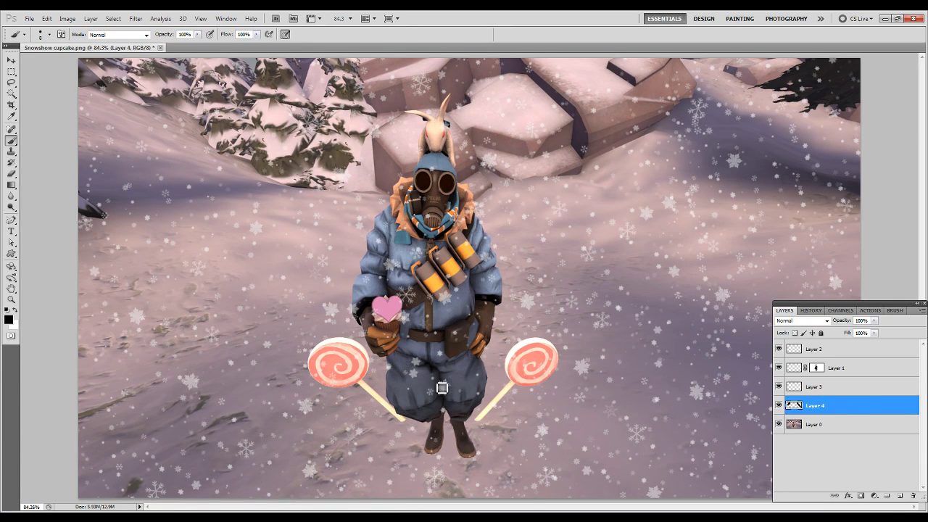
pyautogui.moveTo(338, 467)
pyautogui.mouseDown()
pyautogui.moveTo(392, 439)
pyautogui.moveTo(297, 506)
pyautogui.moveTo(406, 460)
pyautogui.moveTo(361, 499)
pyautogui.moveTo(335, 494)
pyautogui.moveTo(393, 445)
pyautogui.moveTo(395, 464)
pyautogui.moveTo(364, 472)
pyautogui.moveTo(405, 426)
pyautogui.moveTo(321, 496)
pyautogui.moveTo(359, 453)
pyautogui.moveTo(403, 428)
pyautogui.moveTo(413, 441)
pyautogui.moveTo(340, 493)
pyautogui.moveTo(423, 426)
pyautogui.moveTo(363, 499)
pyautogui.moveTo(378, 498)
pyautogui.moveTo(410, 479)
pyautogui.moveTo(422, 438)
pyautogui.moveTo(431, 468)
pyautogui.moveTo(442, 425)
pyautogui.moveTo(453, 434)
pyautogui.moveTo(414, 485)
pyautogui.moveTo(446, 482)
pyautogui.moveTo(427, 464)
pyautogui.moveTo(453, 456)
pyautogui.moveTo(405, 507)
pyautogui.mouseUp()
pyautogui.press(']')
pyautogui.press(']')
pyautogui.moveTo(334, 489)
pyautogui.mouseDown()
pyautogui.moveTo(312, 490)
pyautogui.moveTo(407, 443)
pyautogui.moveTo(377, 478)
pyautogui.mouseUp()
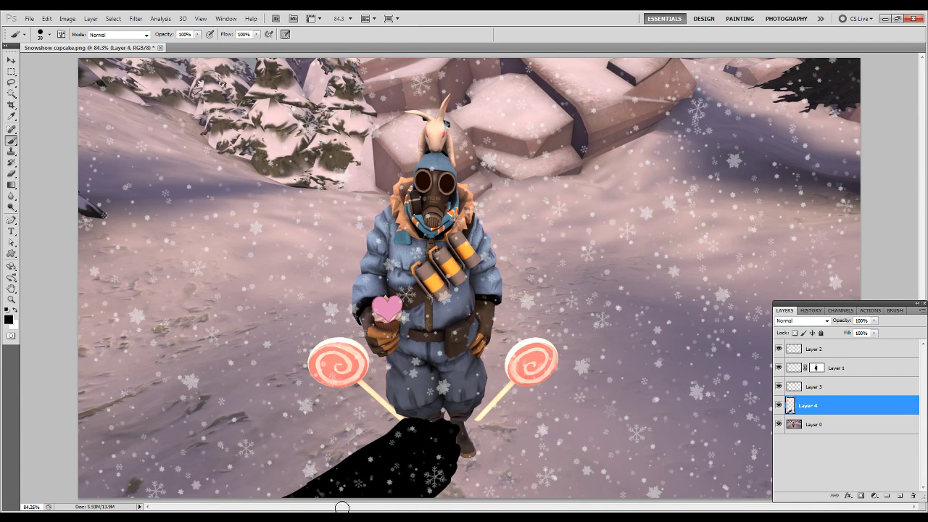
pyautogui.moveTo(456, 445); pyautogui.dragTo(422, 501)
pyautogui.moveTo(445, 476); pyautogui.dragTo(468, 451)
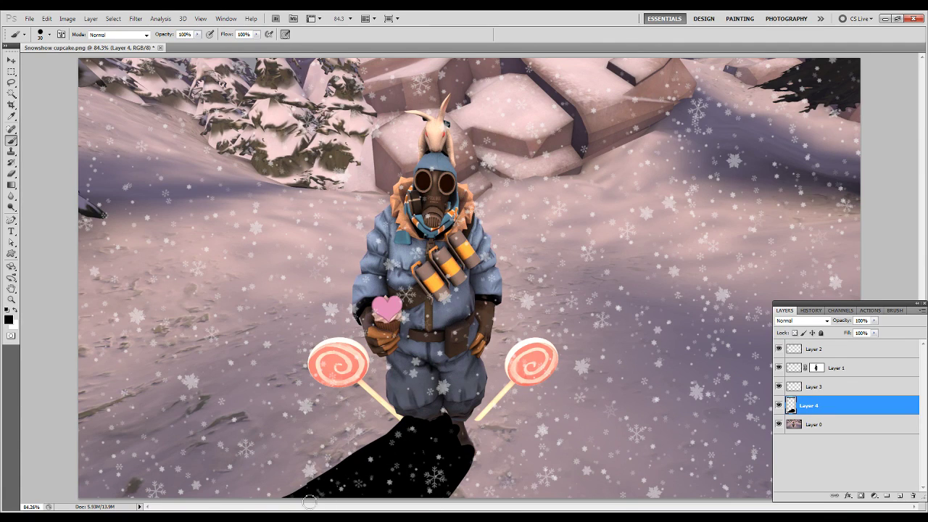
pyautogui.moveTo(308, 489); pyautogui.dragTo(281, 504)
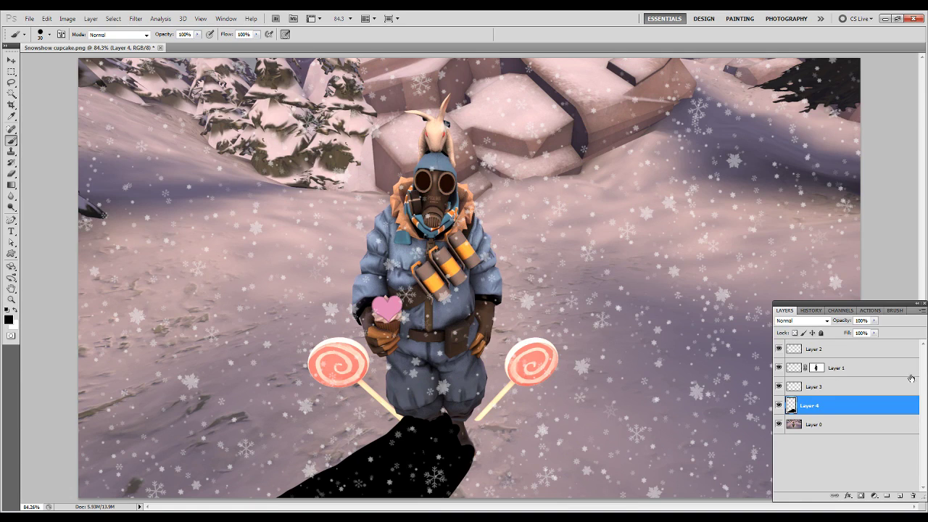
pyautogui.click(787, 324)
pyautogui.click(798, 195)
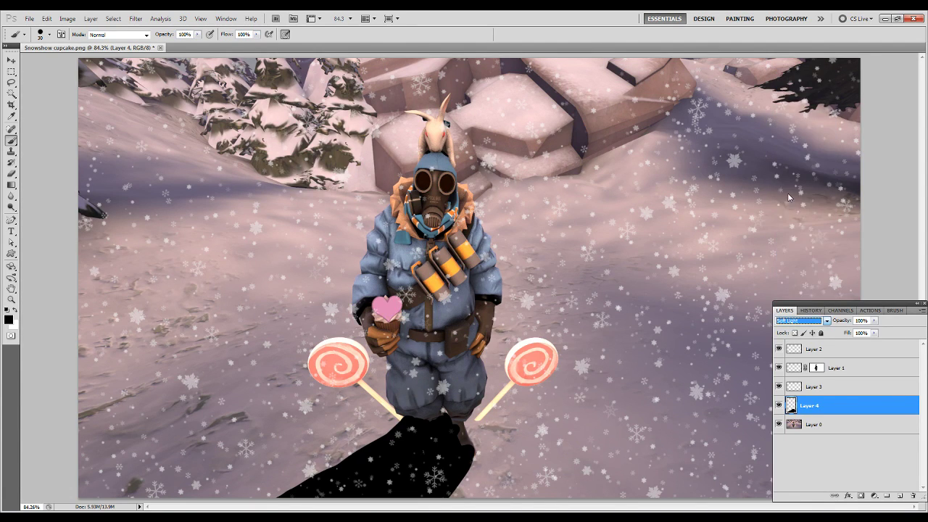
# Apply a Gaussian Blur with a larger radius to the feet shadow.
pyautogui.click(136, 18)
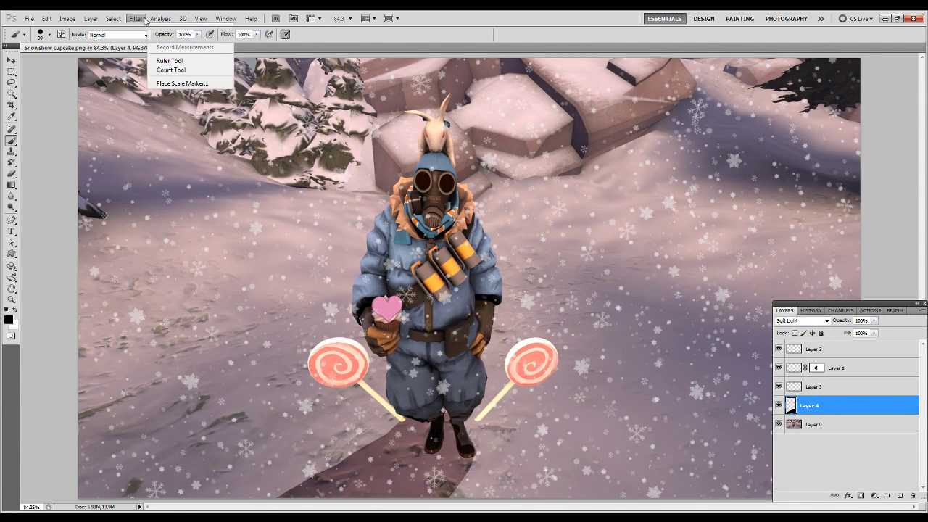
pyautogui.click(261, 144)
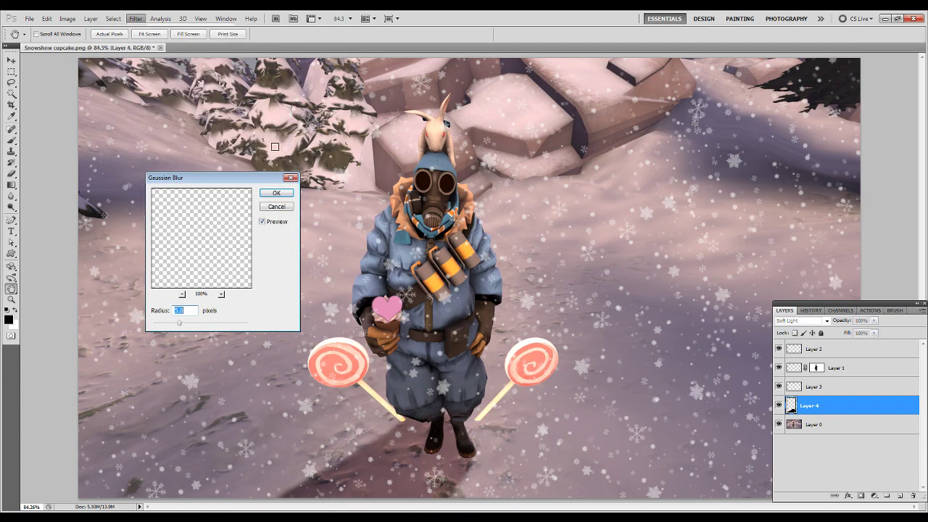
pyautogui.moveTo(179, 323); pyautogui.dragTo(199, 327)
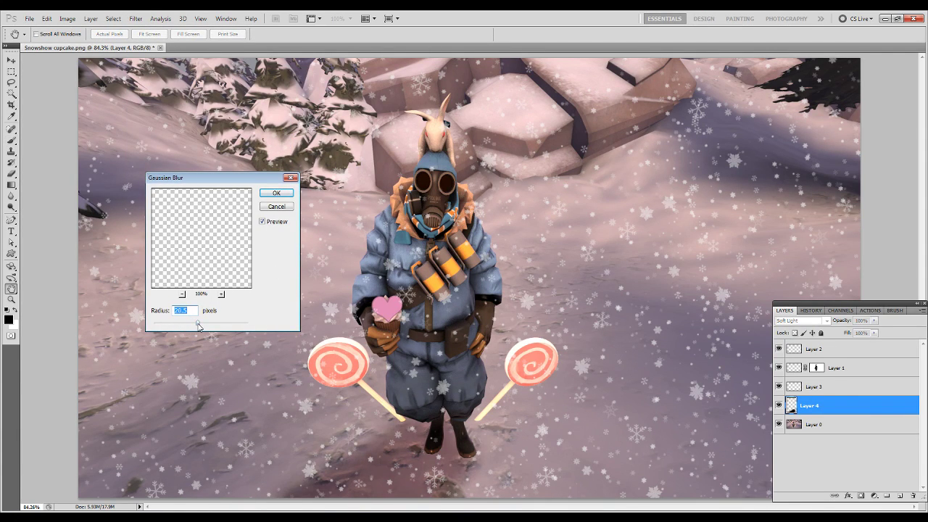
pyautogui.press('Return')
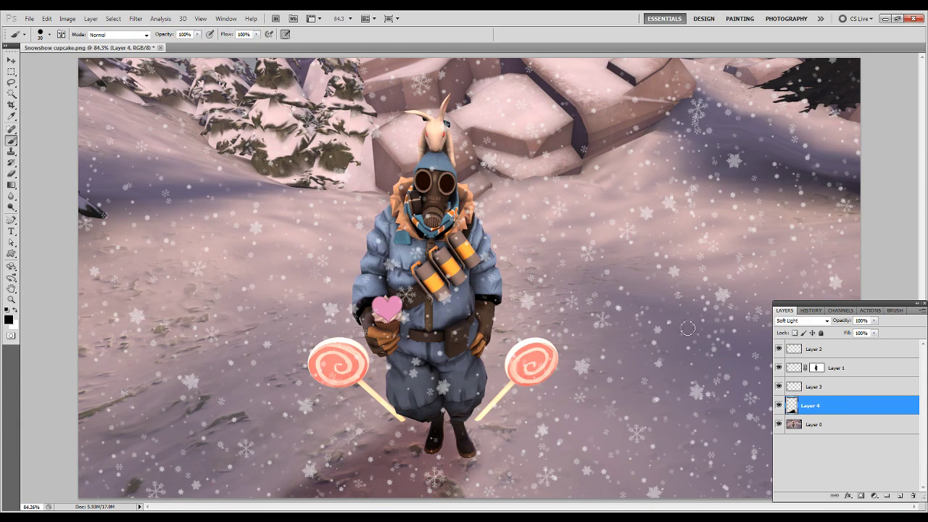
# Set the shadow layer to Normal at 46% opacity and add a new layer above Layer 2.
pyautogui.click(816, 324)
pyautogui.click(784, 108)
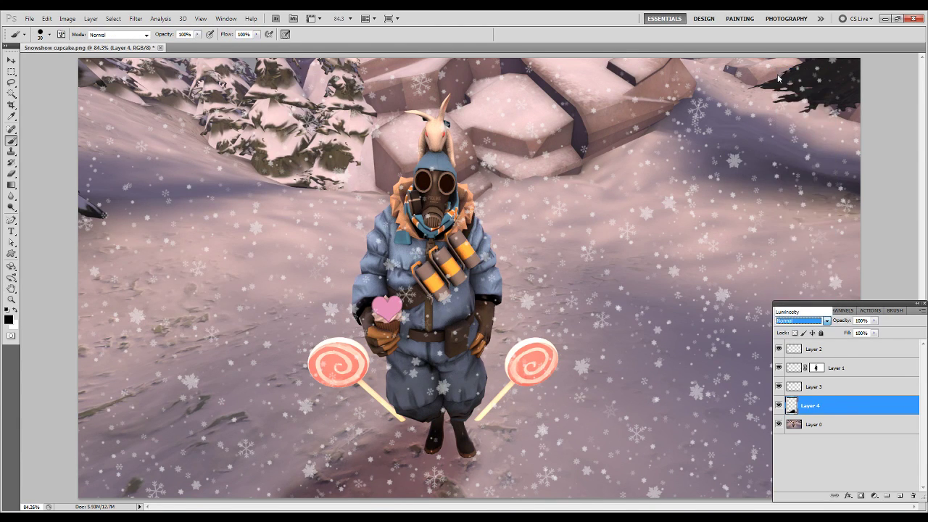
pyautogui.click(874, 320)
pyautogui.moveTo(863, 328)
pyautogui.mouseDown()
pyautogui.moveTo(841, 332)
pyautogui.moveTo(849, 333)
pyautogui.mouseUp()
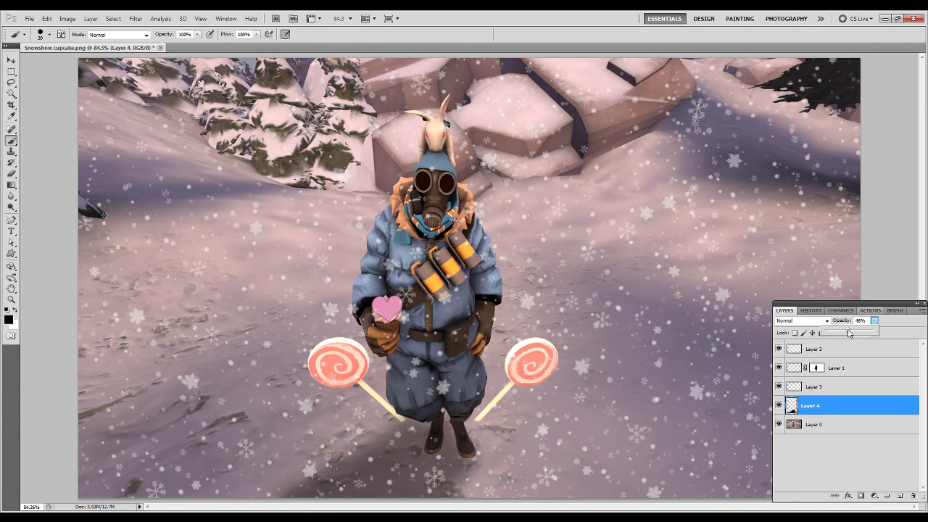
pyautogui.click(839, 305)
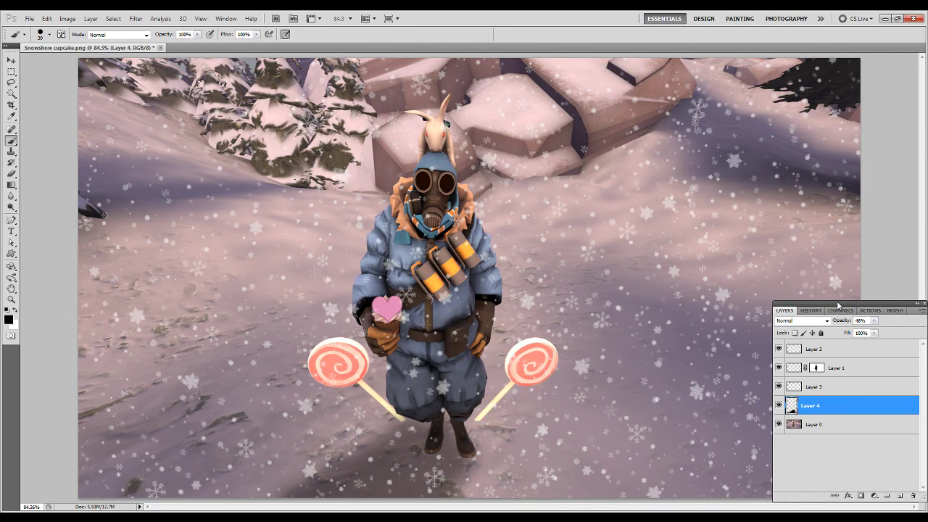
pyautogui.click(842, 351)
pyautogui.click(899, 495)
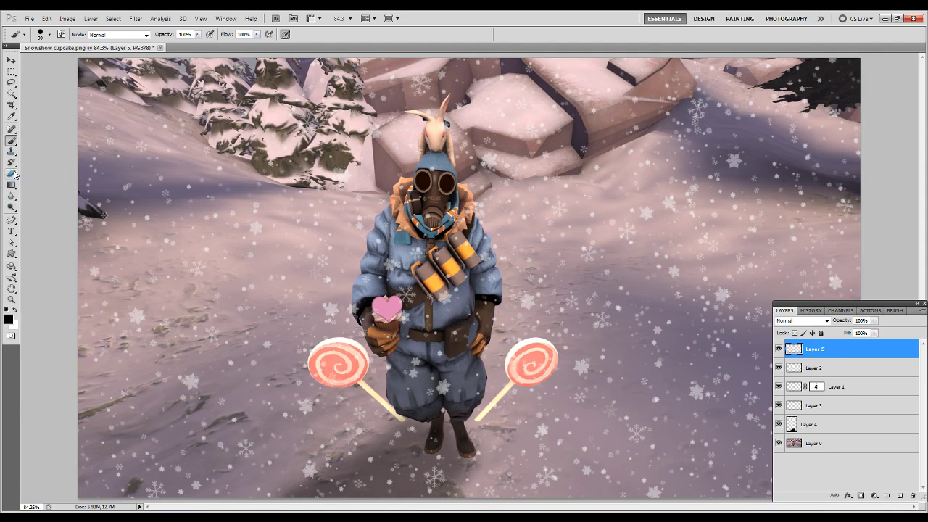
# Sample a grey-purple from the snow, fill Layer 5 with it, and blend it in Overlay.
pyautogui.click(12, 116)
pyautogui.moveTo(167, 182); pyautogui.dragTo(181, 179)
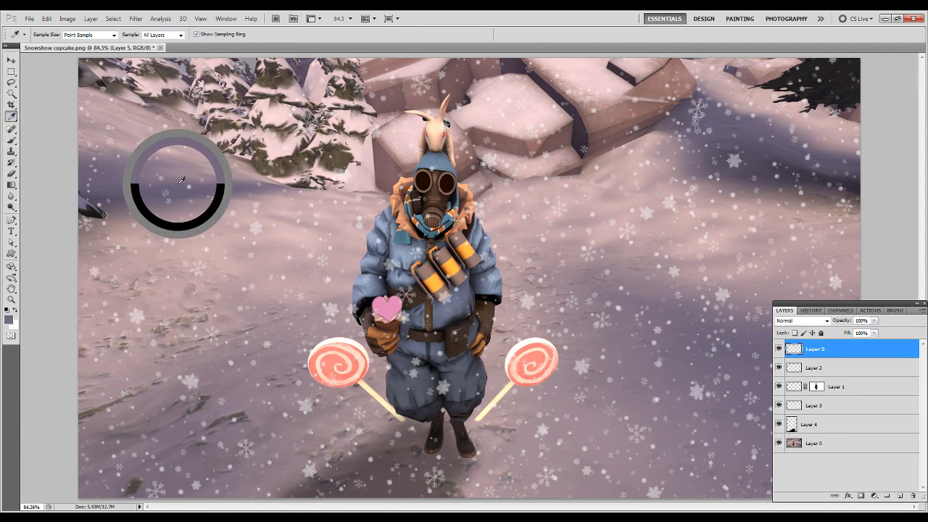
pyautogui.click(11, 184)
pyautogui.rightClick(12, 185)
pyautogui.click(43, 194)
pyautogui.click(228, 154)
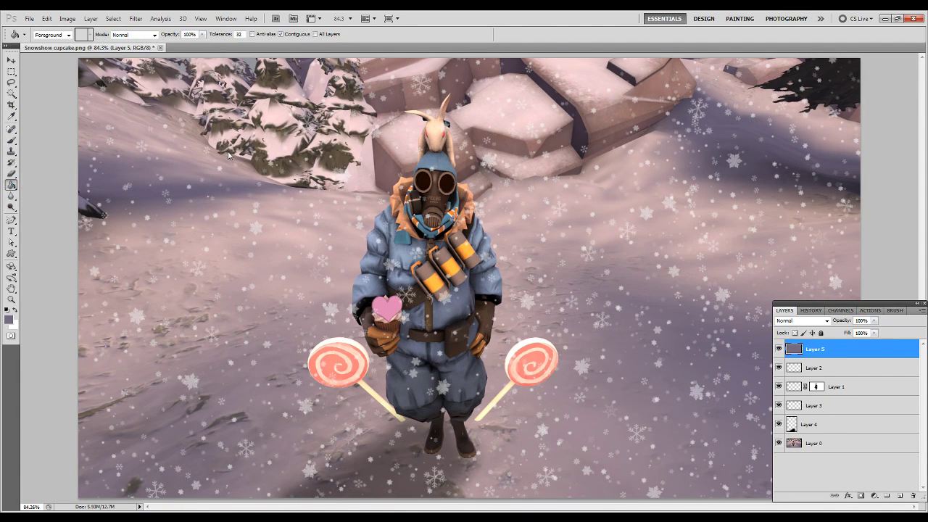
pyautogui.click(807, 321)
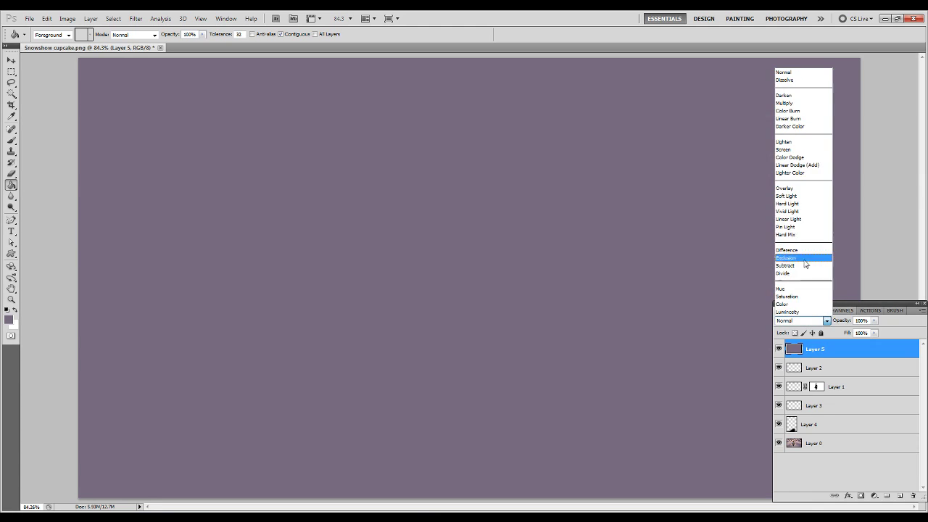
pyautogui.click(785, 188)
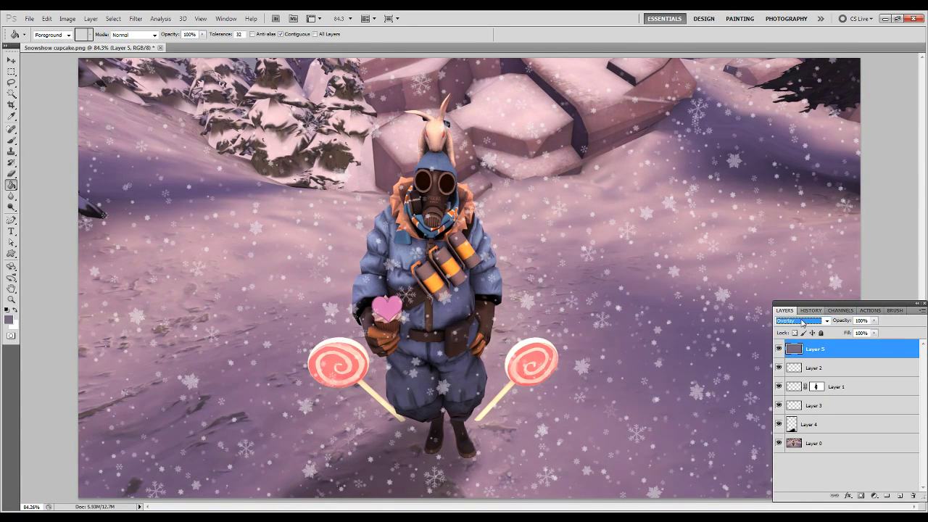
pyautogui.click(824, 368)
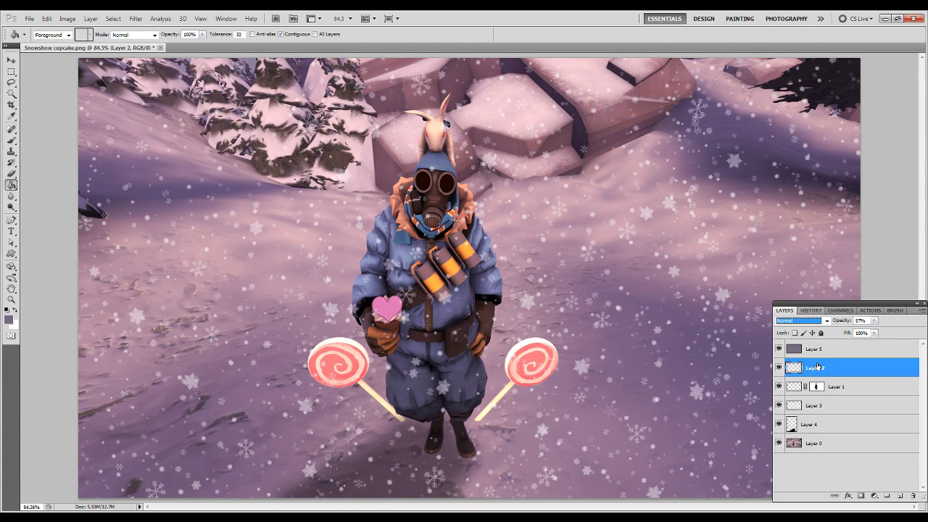
# Create an empty Layer 6 directly above the Layer 4 shadow.
pyautogui.click(841, 427)
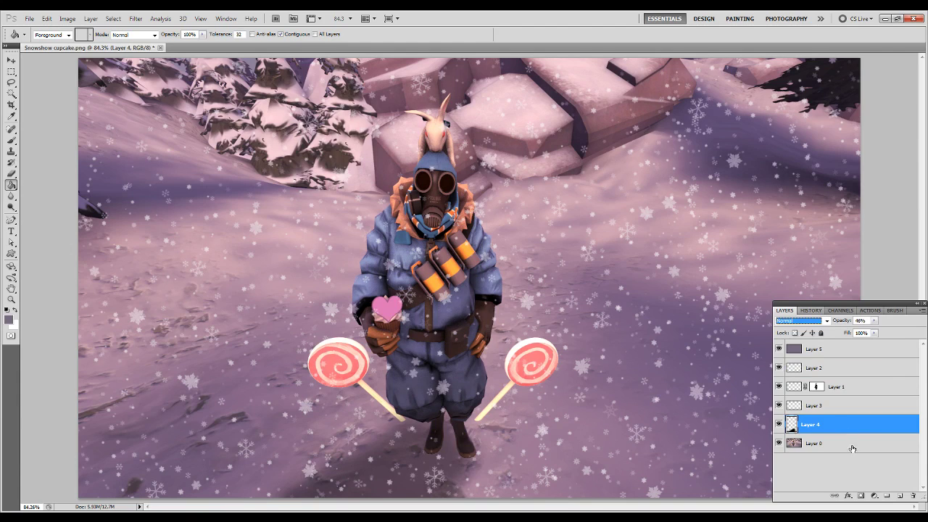
pyautogui.click(899, 496)
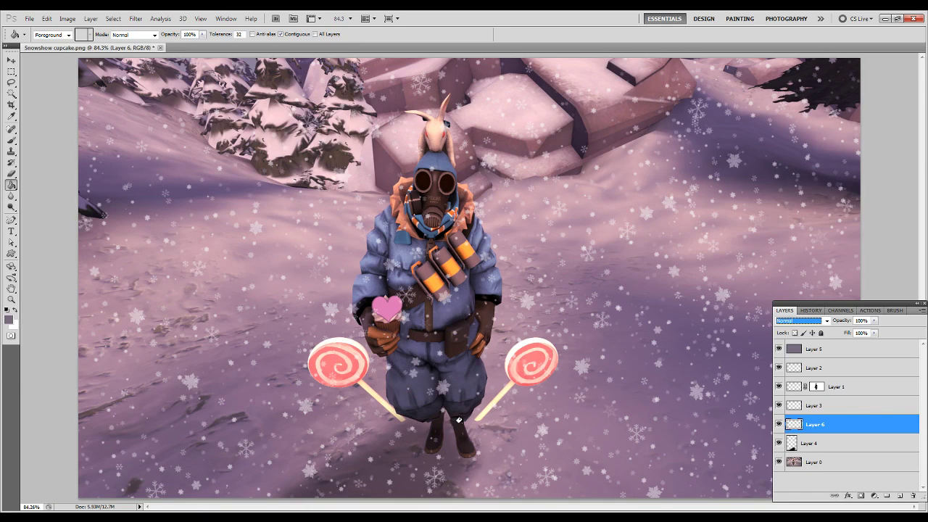
pyautogui.press('Escape')
pyautogui.press('b')
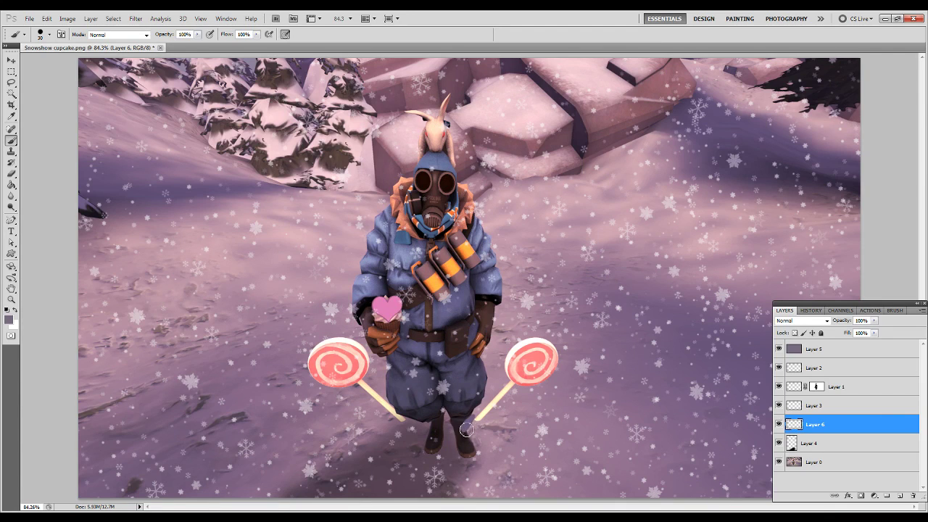
# Paint a solid black patch beside the right boot on Layer 6, plus a small touch on the arm.
pyautogui.moveTo(466, 430); pyautogui.dragTo(478, 405)
pyautogui.hotkey('ctrl', 'z')
pyautogui.press('d')
pyautogui.moveTo(479, 435); pyautogui.dragTo(467, 431)
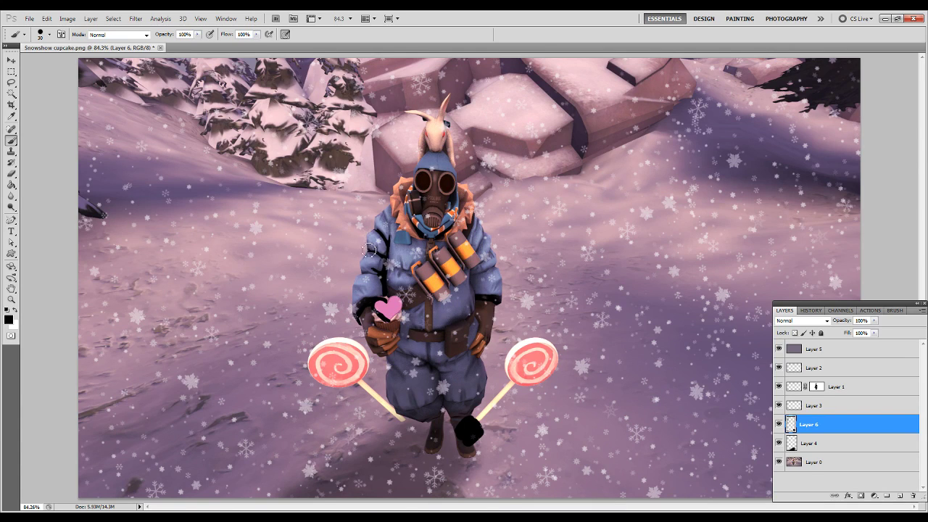
pyautogui.moveTo(370, 252); pyautogui.dragTo(364, 271)
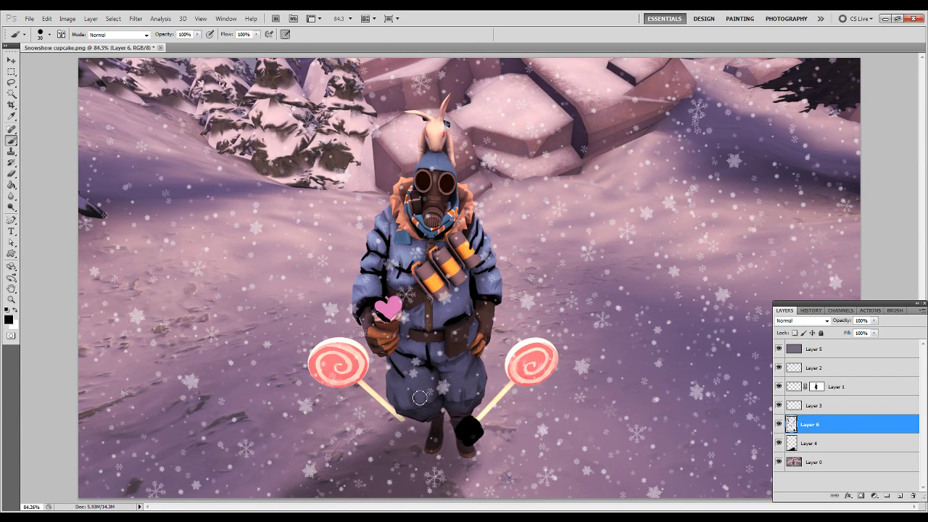
pyautogui.press('l')
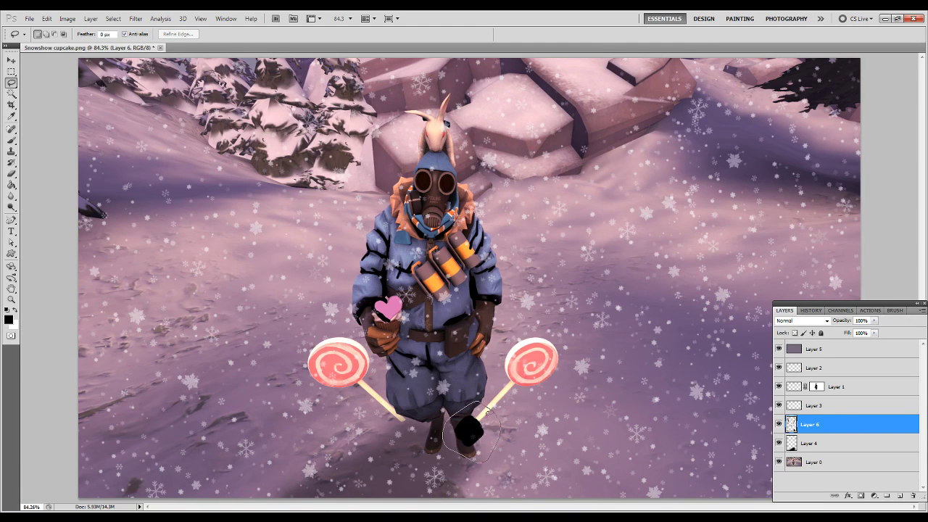
# Copy the selected black patch onto a new Layer 7 with Layer via Copy, then reselect Layer 6.
pyautogui.rightClick(488, 407)
pyautogui.click(500, 338)
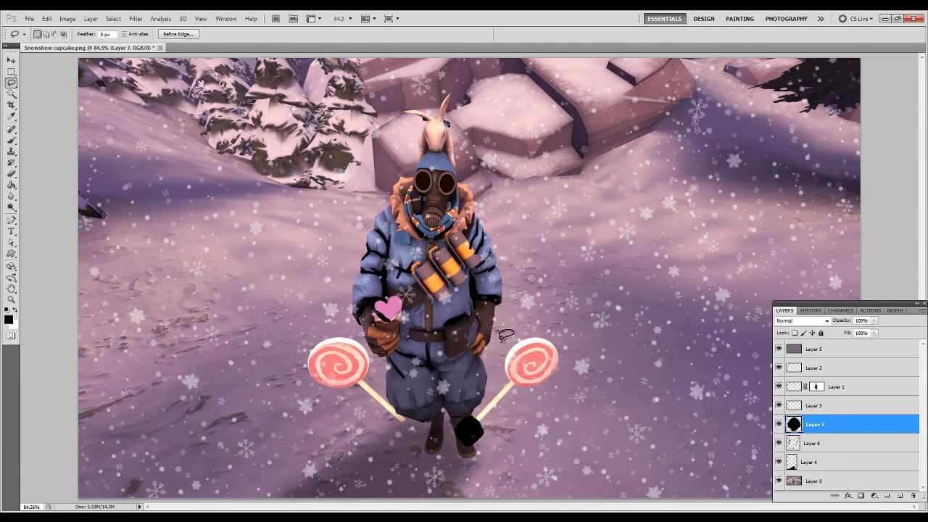
pyautogui.click(817, 444)
pyautogui.press('b')
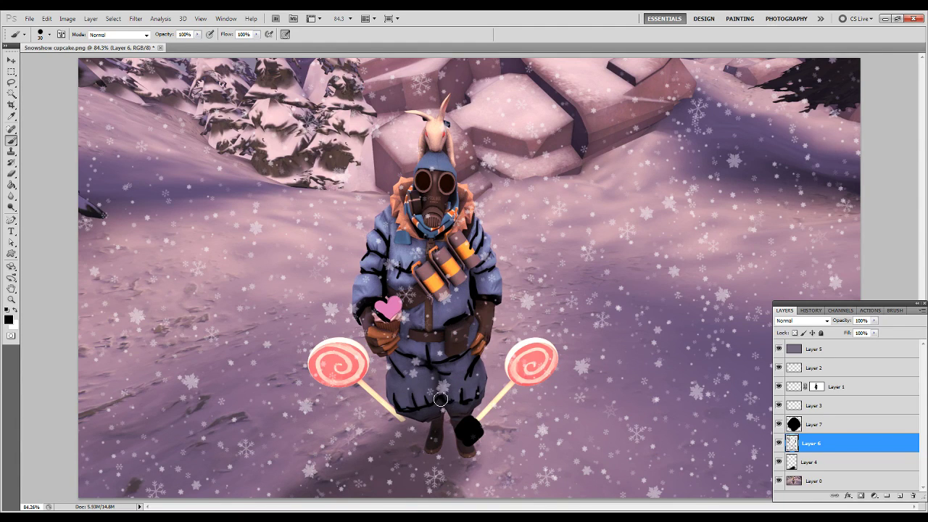
# Paint black outline strokes on Layer 6 along the legs, left shoulder, left arm and hood.
pyautogui.moveTo(435, 419); pyautogui.dragTo(428, 422)
pyautogui.moveTo(380, 213); pyautogui.dragTo(384, 222)
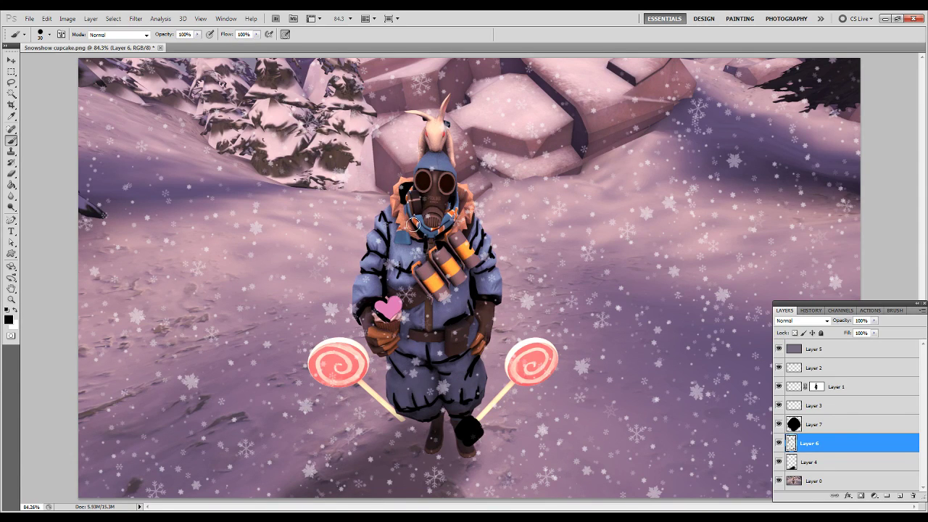
pyautogui.press('e')
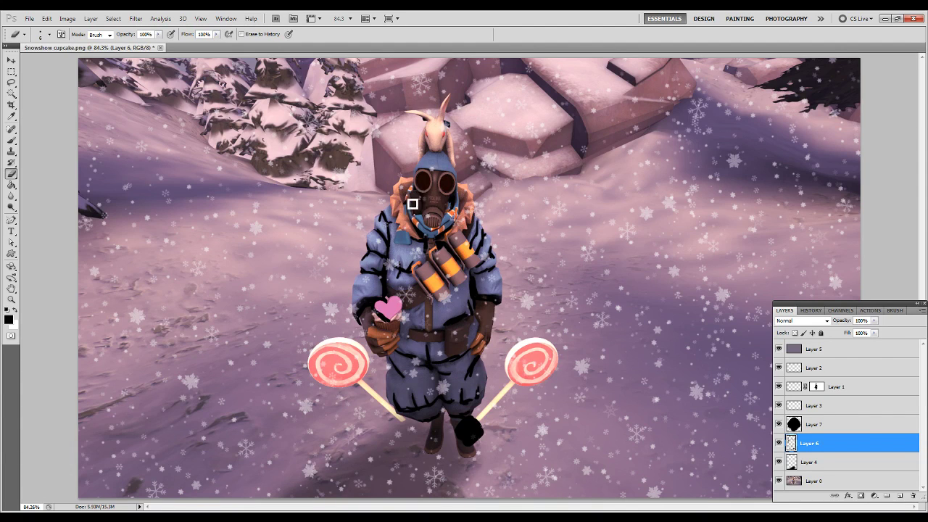
pyautogui.press('b')
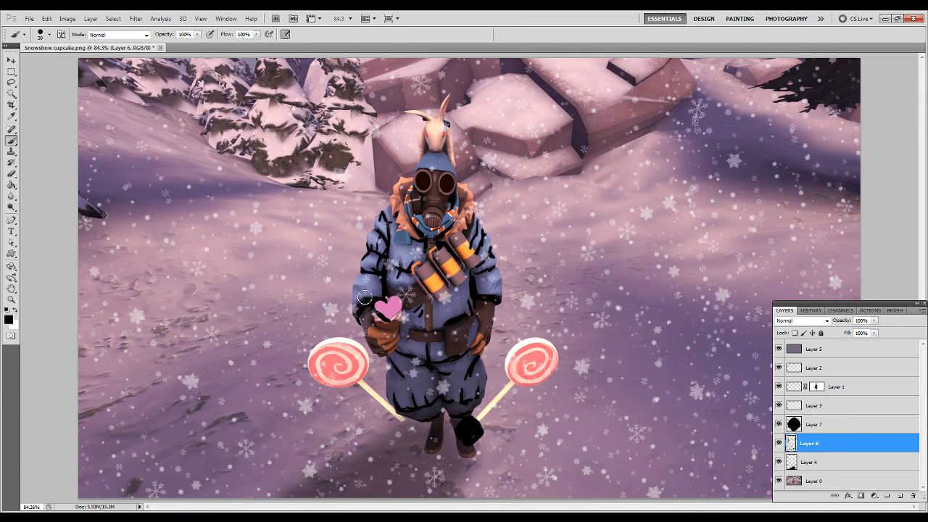
pyautogui.moveTo(366, 293); pyautogui.dragTo(360, 298)
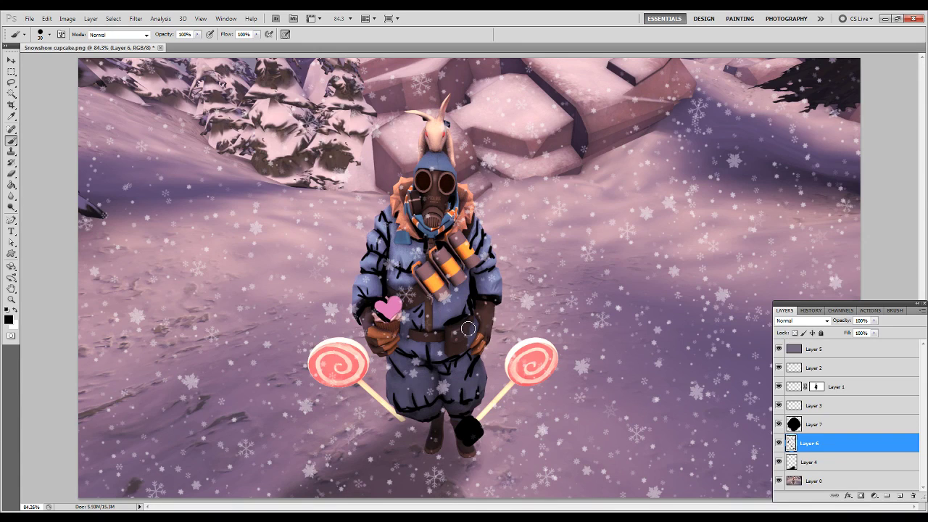
pyautogui.click(442, 153)
# Try a Gaussian Blur of about 6.9 on the outline layer, then cancel it.
pyautogui.click(135, 18)
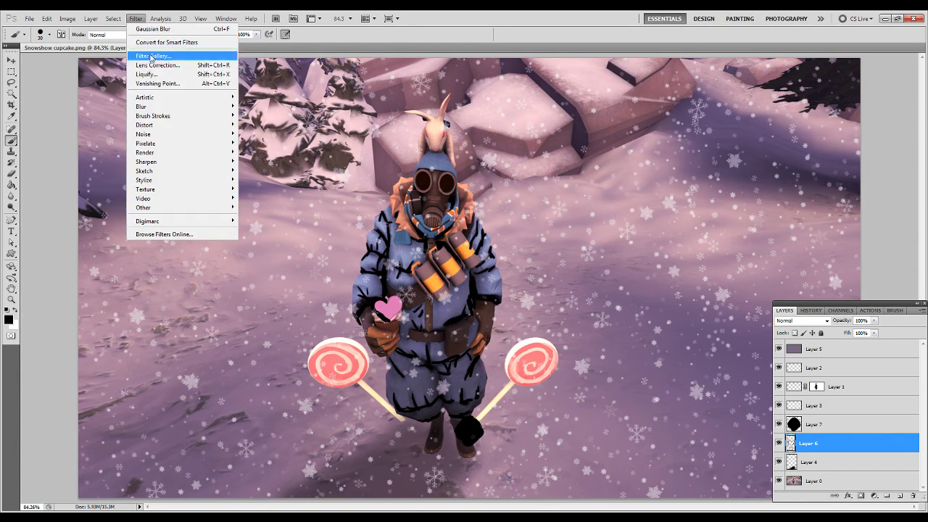
pyautogui.moveTo(156, 106)
pyautogui.click(261, 143)
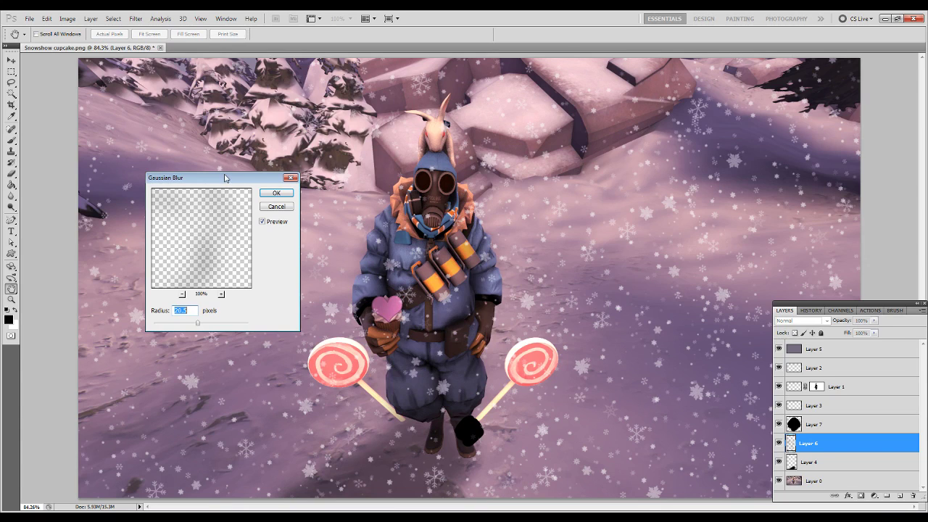
pyautogui.moveTo(181, 324); pyautogui.dragTo(184, 324)
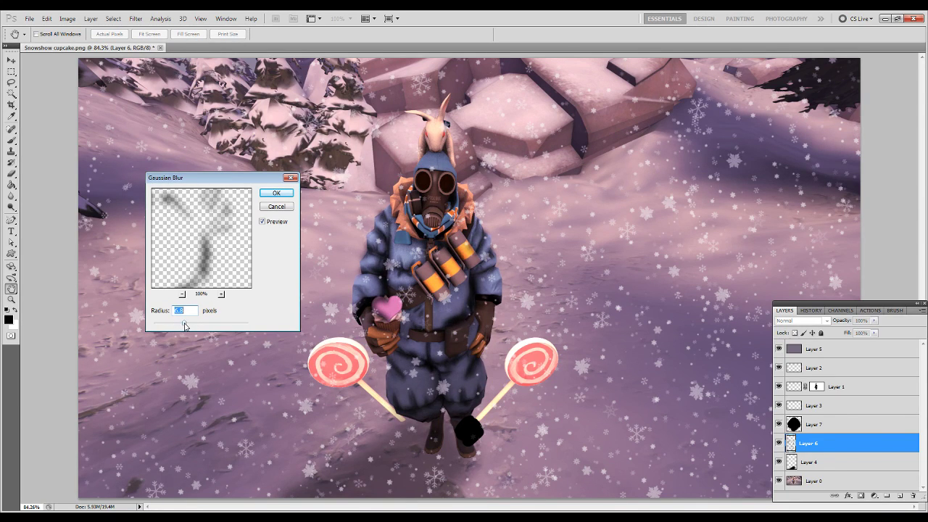
pyautogui.click(274, 207)
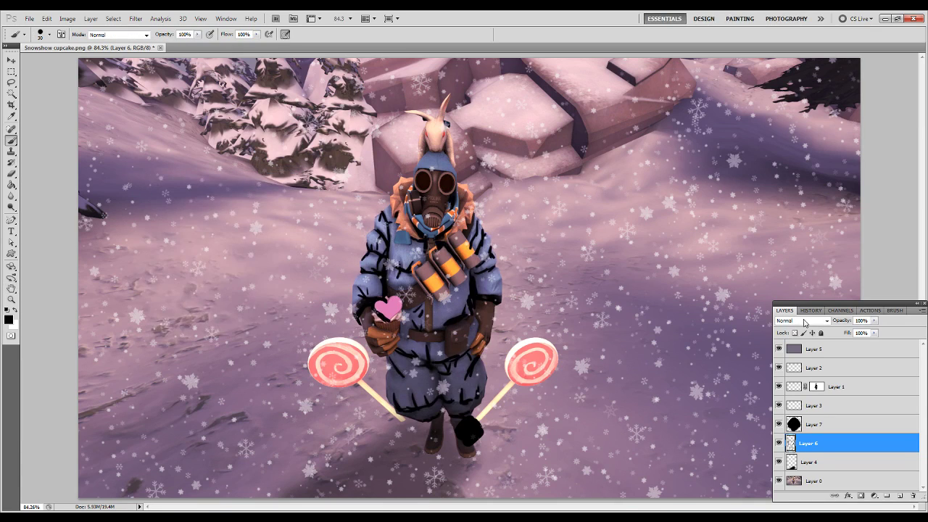
# Set Layer 6 to Soft Light and apply a Gaussian Blur of radius 4.8.
pyautogui.click(819, 321)
pyautogui.click(790, 196)
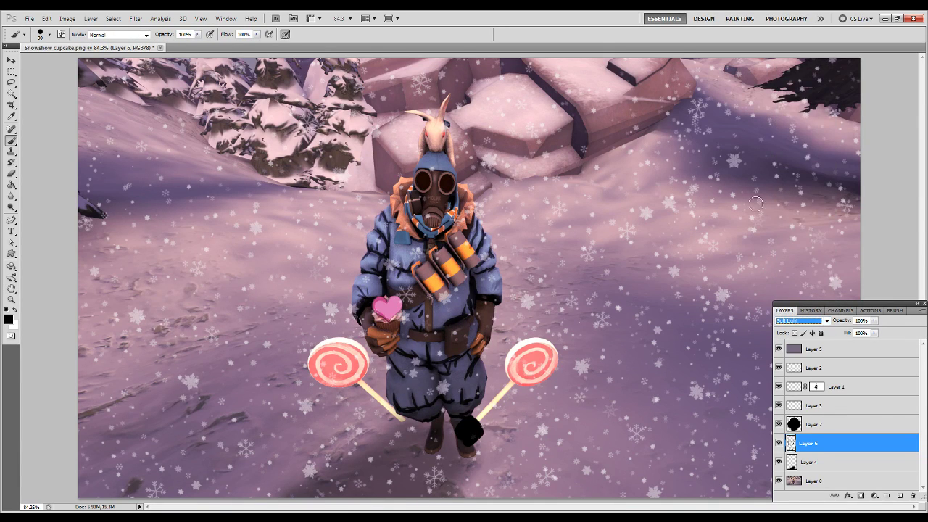
pyautogui.click(113, 18)
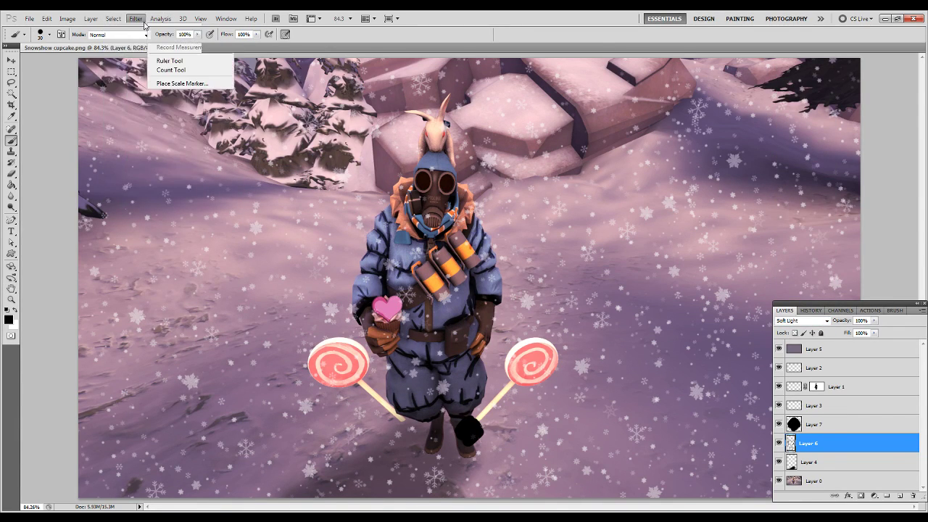
pyautogui.click(265, 143)
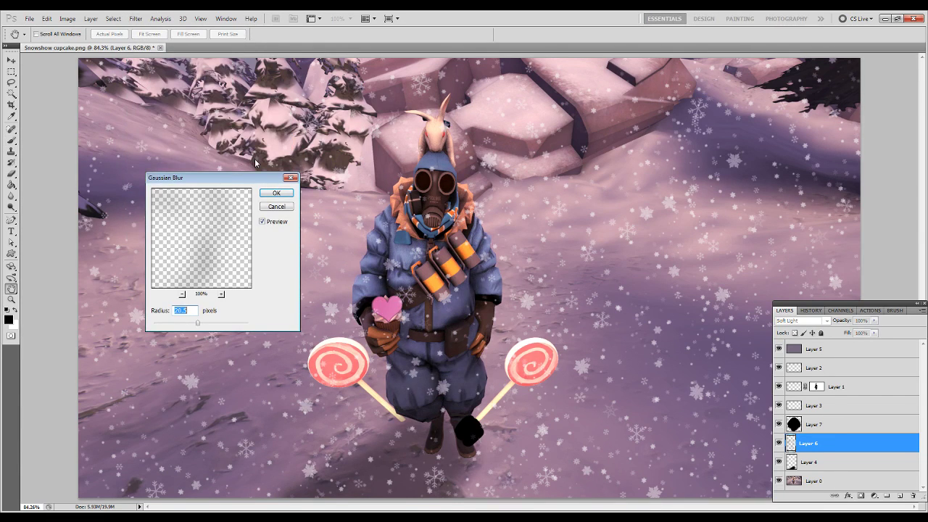
pyautogui.moveTo(169, 325); pyautogui.dragTo(179, 324)
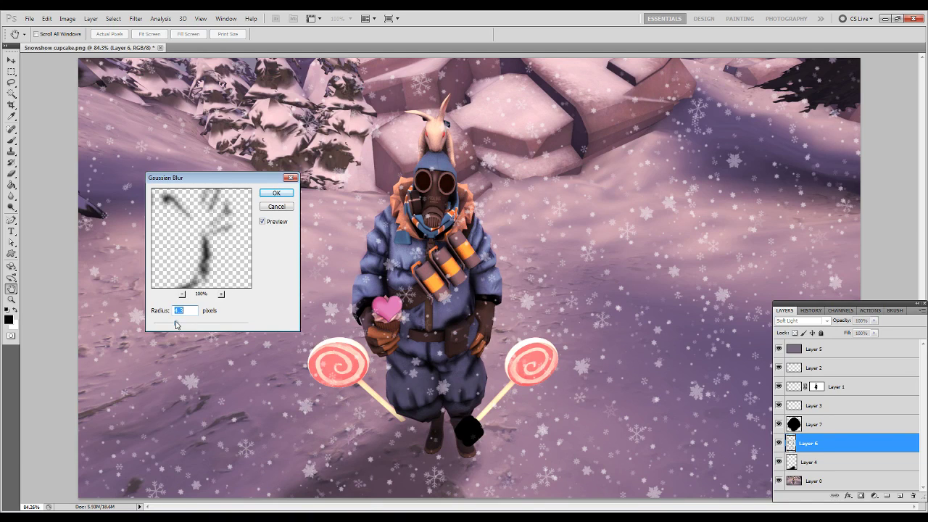
pyautogui.press('Return')
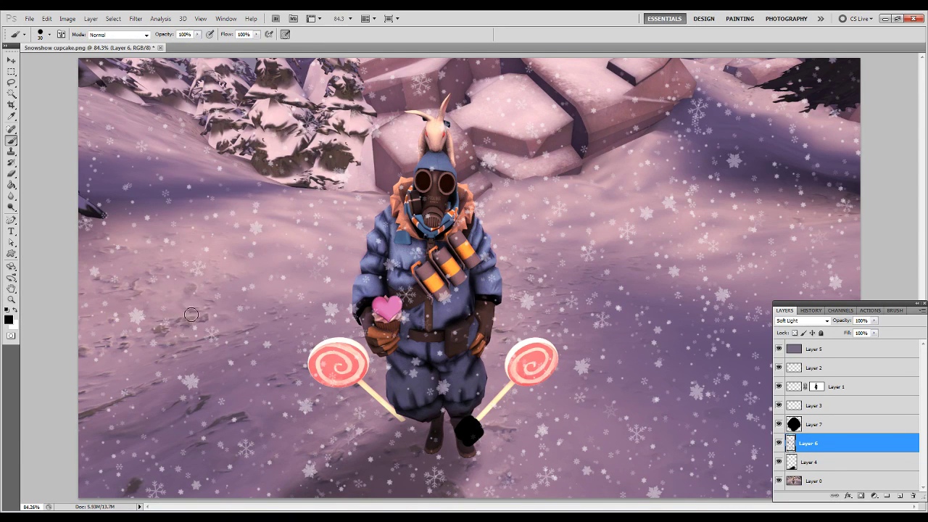
# Add a new layer, switch to white with a 15 px brush, and test a stroke on the left lens.
pyautogui.click(899, 497)
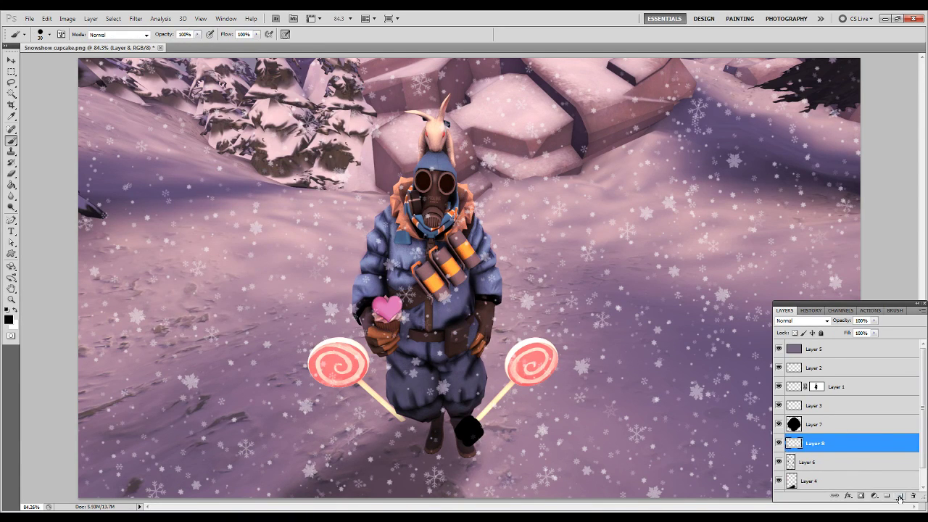
pyautogui.click(16, 310)
pyautogui.press('[')
pyautogui.moveTo(422, 190); pyautogui.dragTo(431, 187)
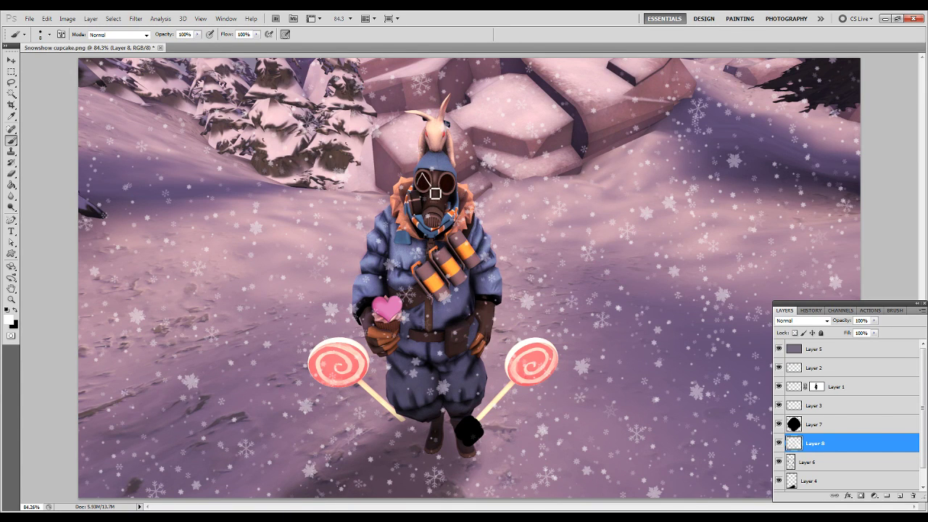
# Zoom in on the goggles and paint the white highlight on the left lens.
pyautogui.press('z')
pyautogui.moveTo(396, 152); pyautogui.dragTo(493, 213)
pyautogui.press('b')
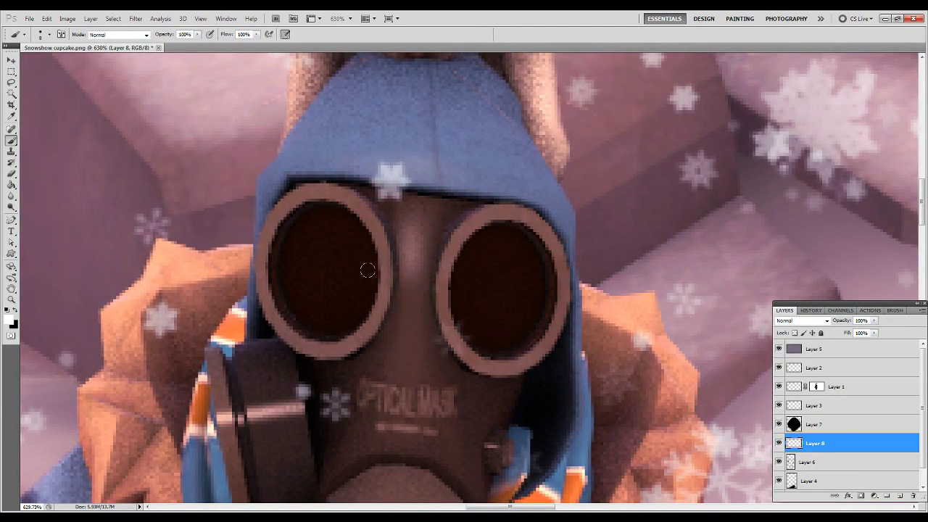
pyautogui.moveTo(283, 297)
pyautogui.mouseDown()
pyautogui.moveTo(310, 221)
pyautogui.moveTo(290, 301)
pyautogui.moveTo(312, 227)
pyautogui.moveTo(353, 287)
pyautogui.mouseUp()
# Paint and redo the ^ strokes on the right lens, then fit the image back on screen.
pyautogui.moveTo(456, 299)
pyautogui.mouseDown()
pyautogui.moveTo(508, 247)
pyautogui.moveTo(462, 303)
pyautogui.mouseUp()
pyautogui.moveTo(504, 250)
pyautogui.mouseDown()
pyautogui.moveTo(535, 310)
pyautogui.moveTo(505, 252)
pyautogui.moveTo(537, 303)
pyautogui.mouseUp()
pyautogui.hotkey('ctrl', 'z')
pyautogui.hotkey('ctrl', 'z')
pyautogui.moveTo(512, 260); pyautogui.dragTo(543, 312)
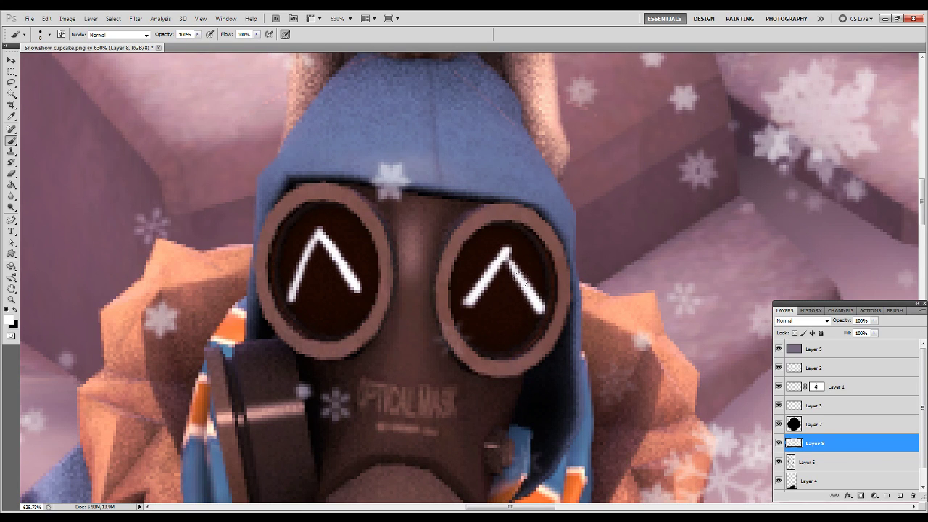
pyautogui.moveTo(505, 252); pyautogui.dragTo(551, 315)
pyautogui.hotkey('ctrl', 'z')
pyautogui.moveTo(505, 251); pyautogui.dragTo(542, 310)
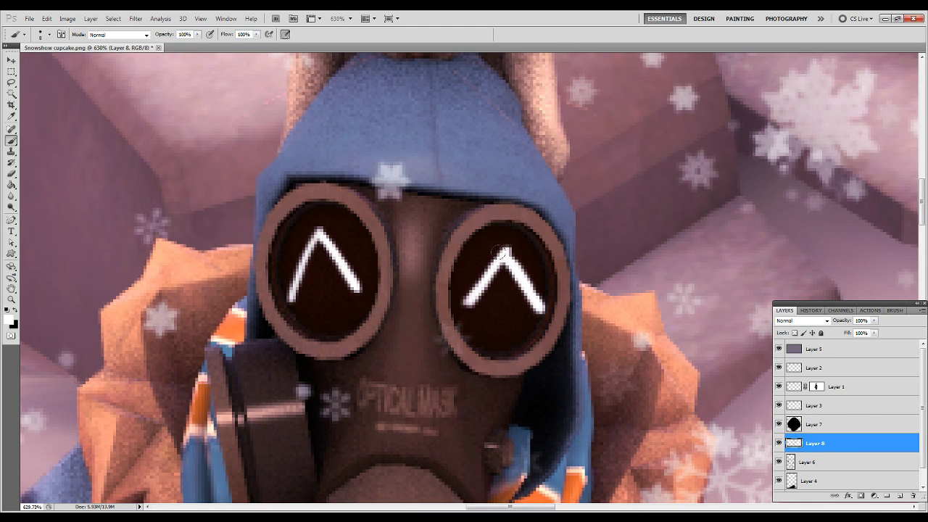
pyautogui.hotkey('ctrl', '0')
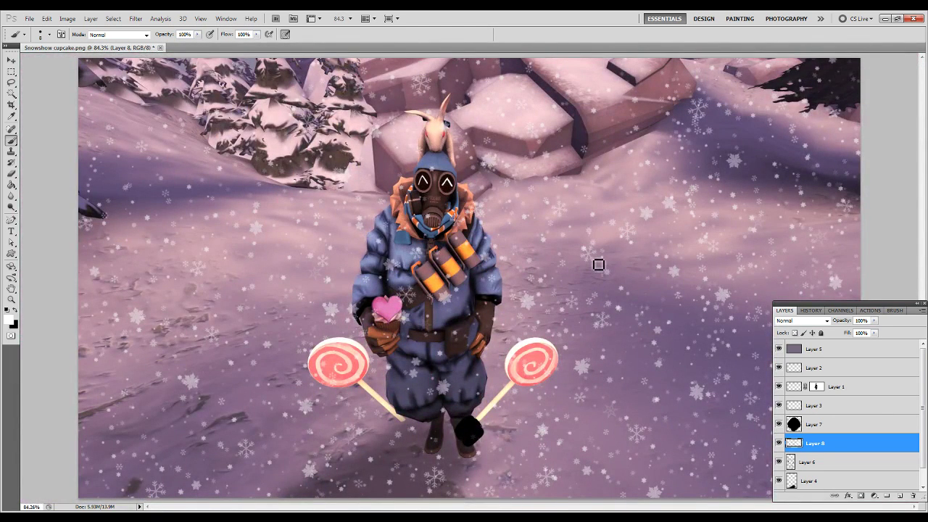
# Lower the highlight layer's opacity to 54% and set the foreground colour to vivid magenta.
pyautogui.click(873, 321)
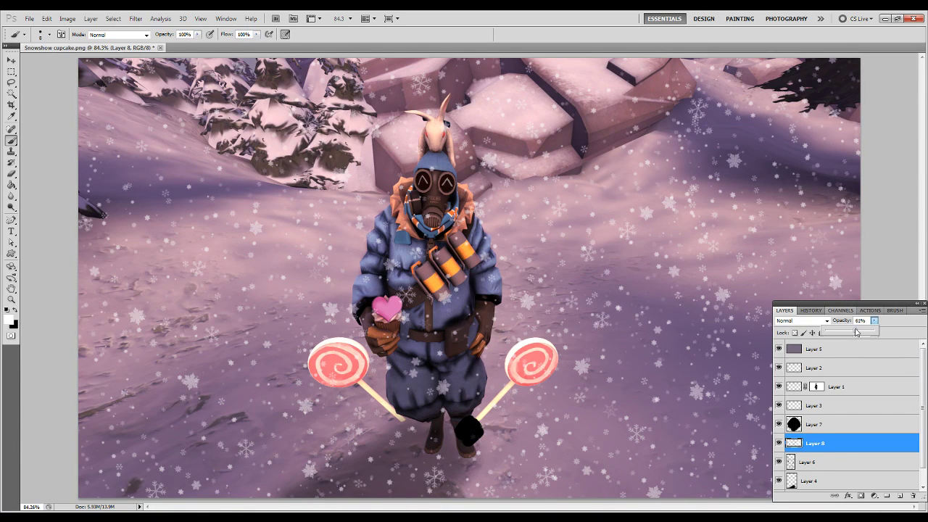
pyautogui.click(926, 369)
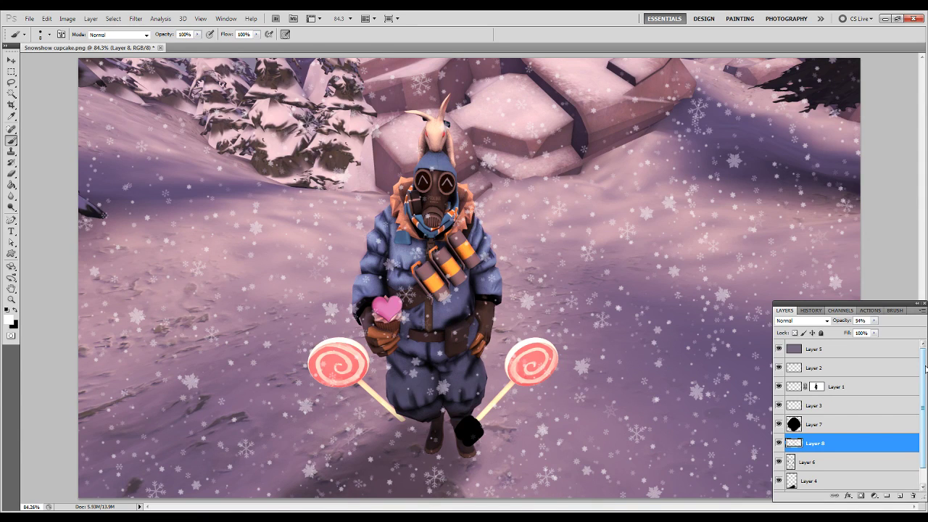
pyautogui.click(11, 319)
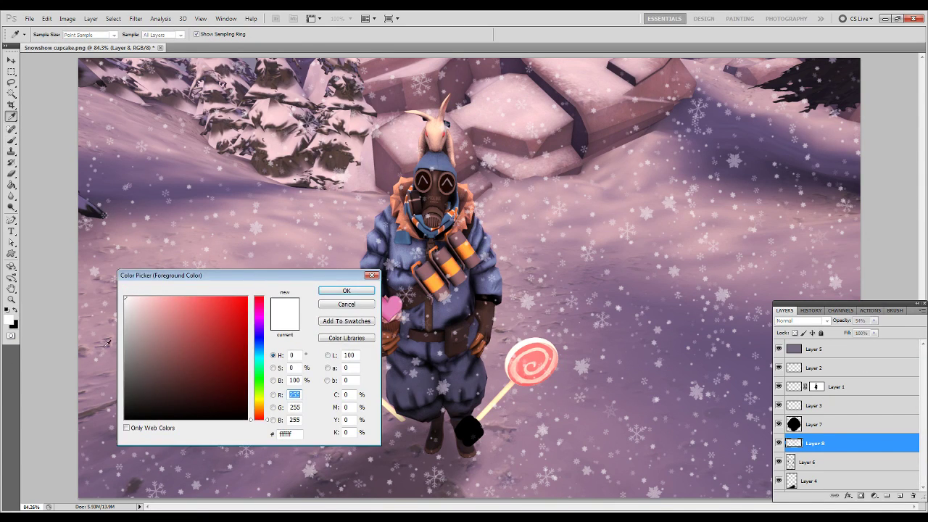
pyautogui.click(259, 316)
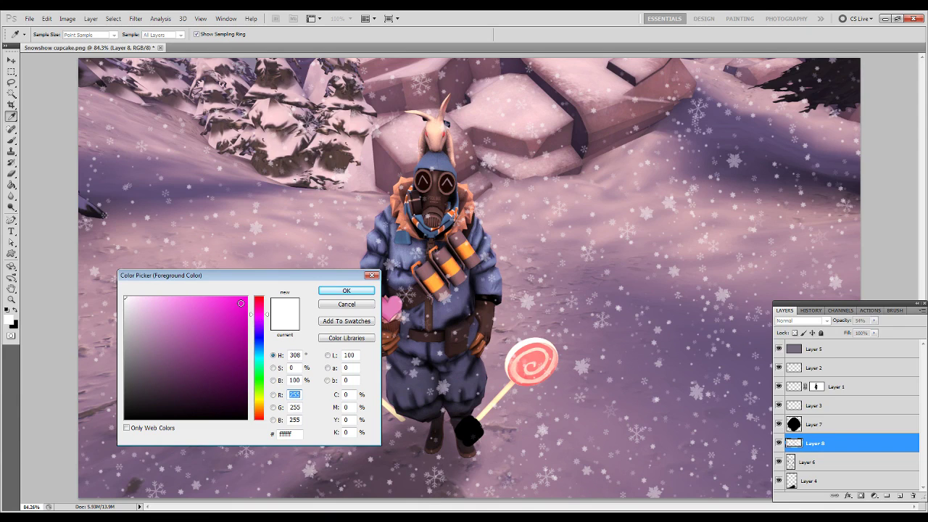
pyautogui.click(241, 303)
pyautogui.press('Return')
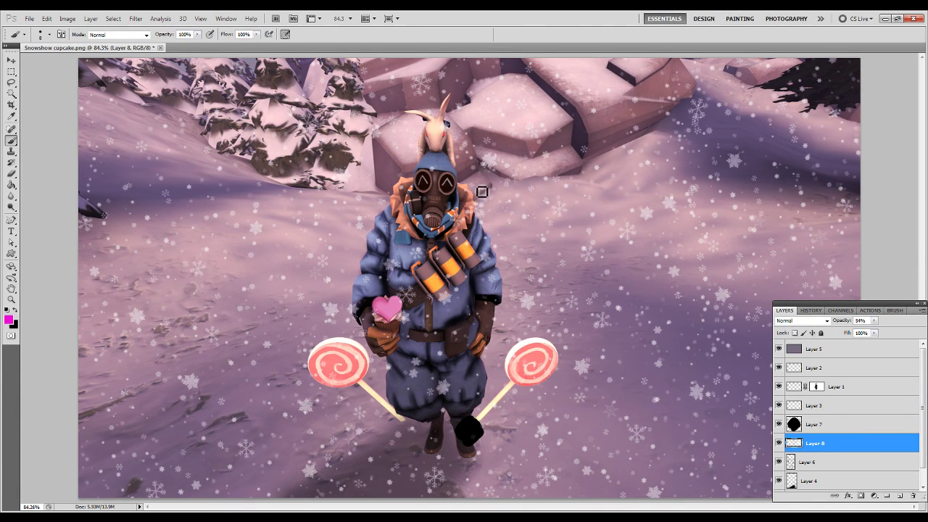
# Sketch a small magenta heart beside the hood, erase part of it, and set the eraser to 30.
pyautogui.moveTo(474, 184); pyautogui.dragTo(484, 194)
pyautogui.press('e')
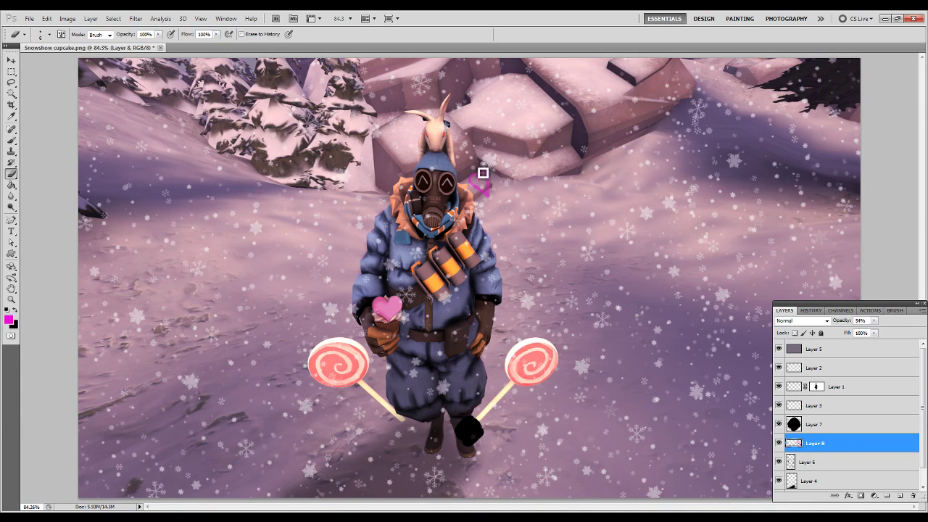
pyautogui.moveTo(479, 182)
pyautogui.mouseDown()
pyautogui.moveTo(487, 179)
pyautogui.moveTo(482, 196)
pyautogui.mouseUp()
pyautogui.press(']')
# Browse for a heart brush set file from the brush presets, then leave the chooser.
pyautogui.press('b')
pyautogui.rightClick(508, 200)
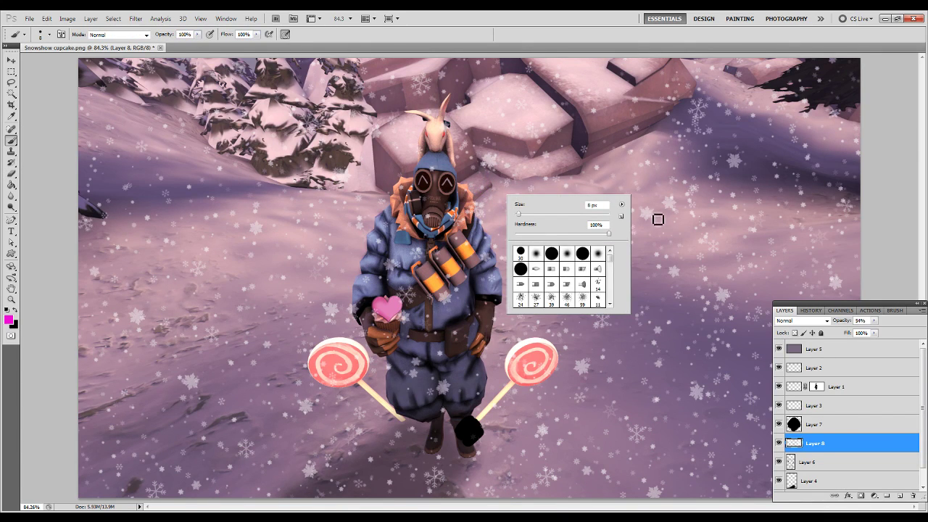
pyautogui.click(621, 204)
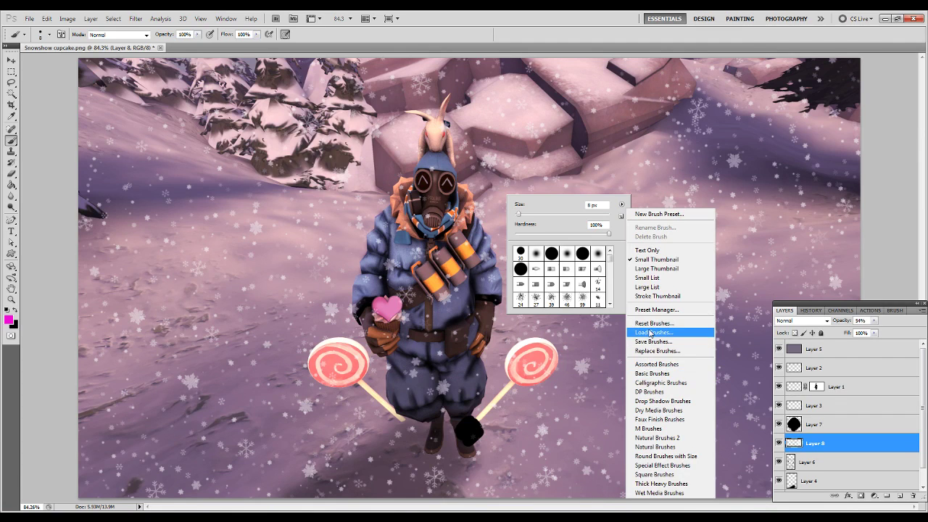
pyautogui.click(654, 332)
pyautogui.moveTo(590, 156); pyautogui.dragTo(594, 293)
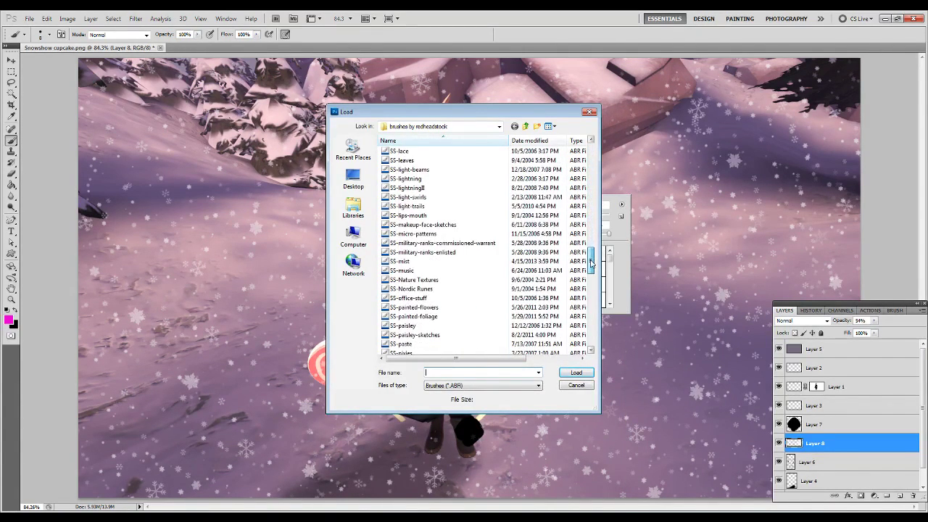
pyautogui.moveTo(594, 290); pyautogui.dragTo(591, 231)
pyautogui.click(412, 307)
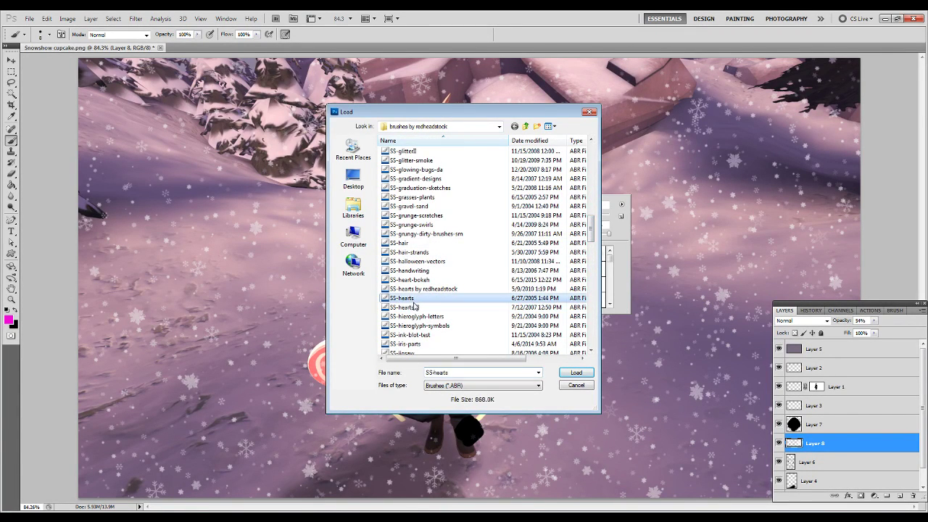
pyautogui.click(575, 372)
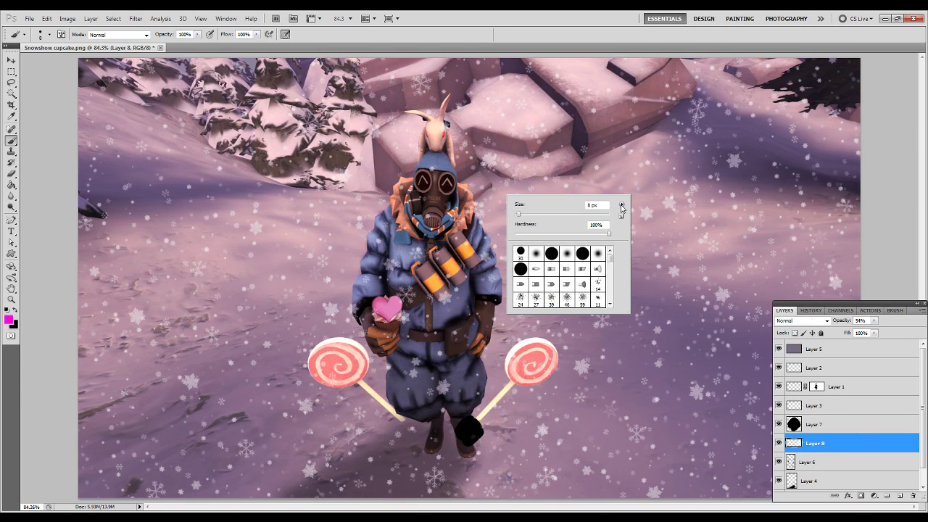
# Load the SS-hearts-II.abr brush set and select one of its heart brushes.
pyautogui.click(621, 207)
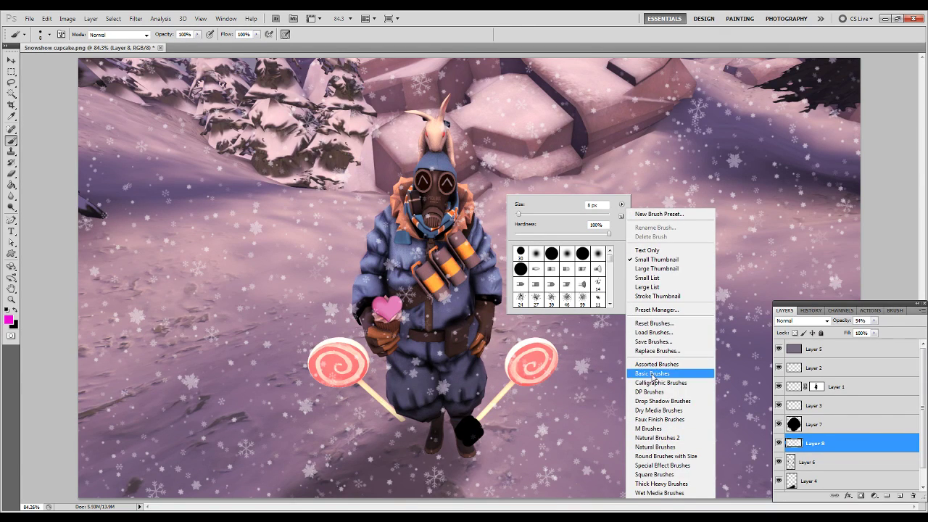
pyautogui.click(649, 333)
pyautogui.moveTo(592, 148); pyautogui.dragTo(591, 243)
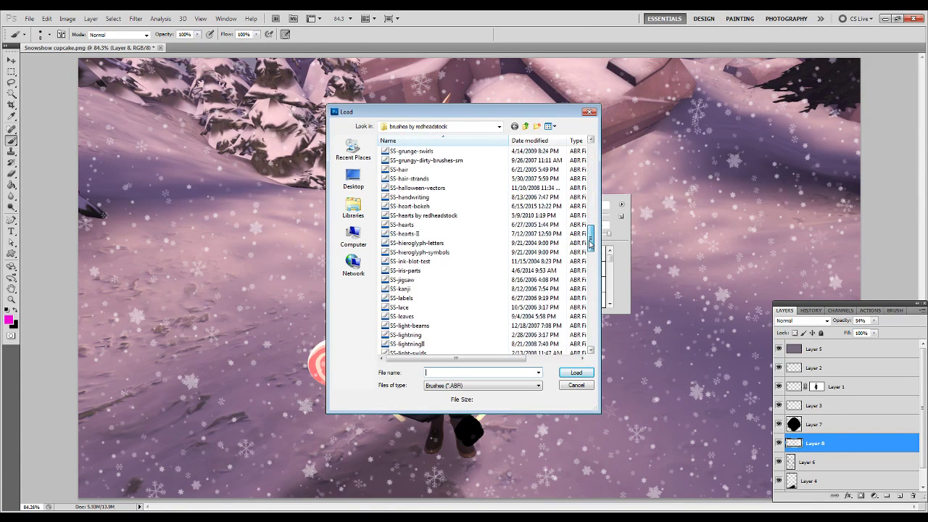
pyautogui.click(422, 234)
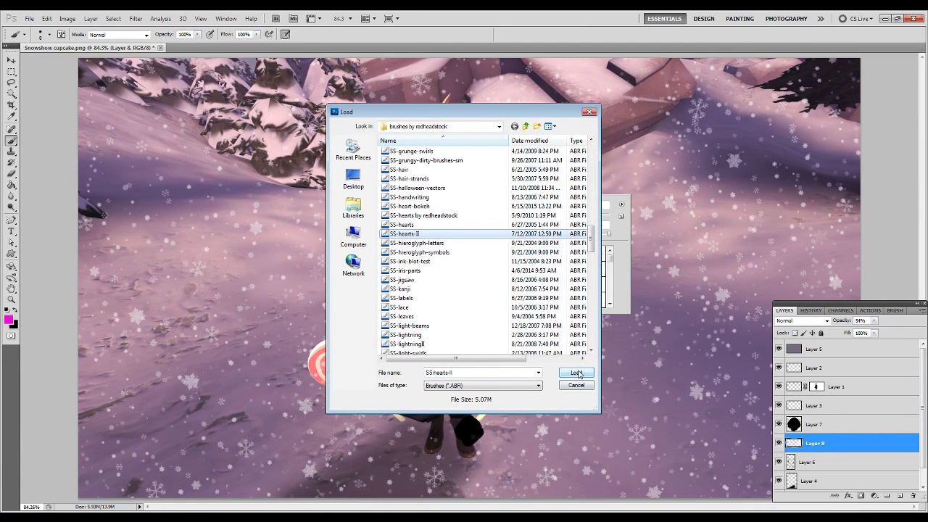
pyautogui.click(578, 374)
pyautogui.moveTo(611, 259); pyautogui.dragTo(610, 304)
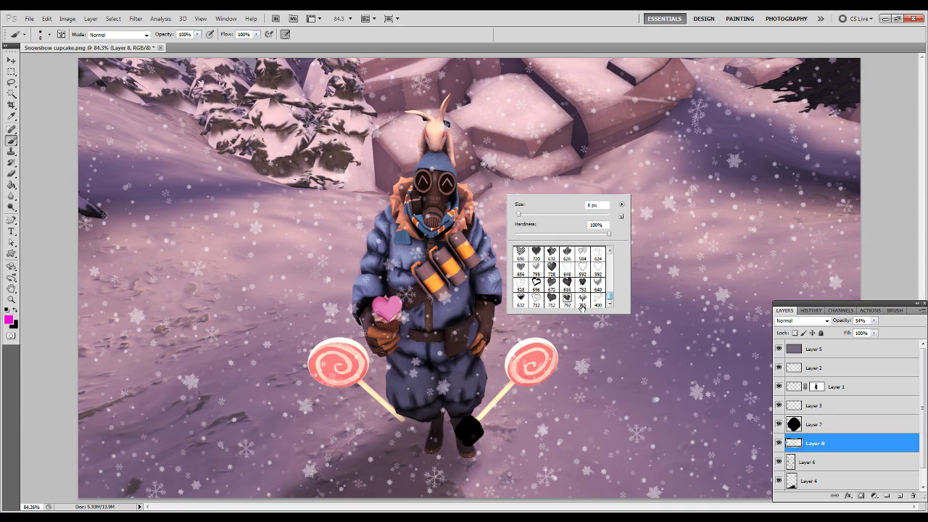
pyautogui.scroll(2, 561, 266)
pyautogui.scroll(2, 561, 265)
pyautogui.scroll(2, 561, 265)
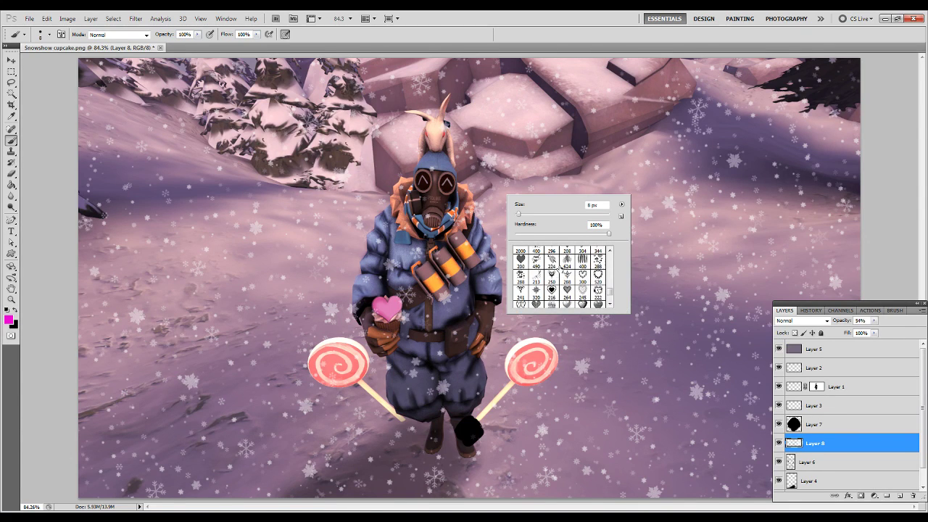
pyautogui.scroll(1, 537, 275)
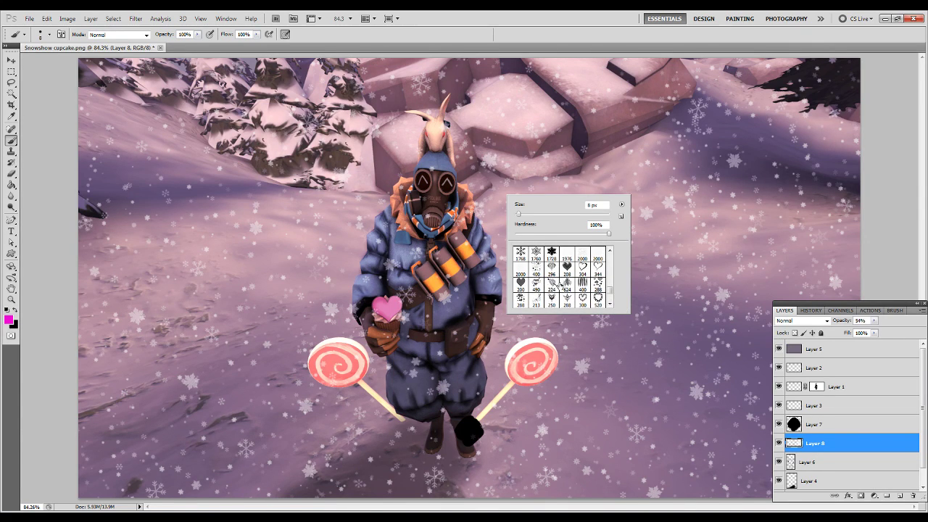
pyautogui.doubleClick(566, 268)
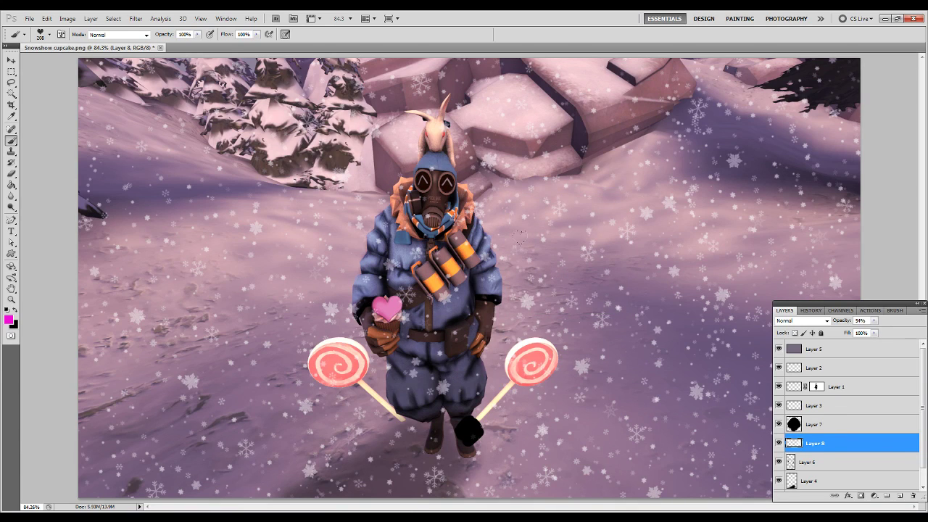
# Stamp pink hearts on the cupcake and near the Pyro's shoulder, undoing the shoulder heart.
pyautogui.click(385, 308)
pyautogui.press('e')
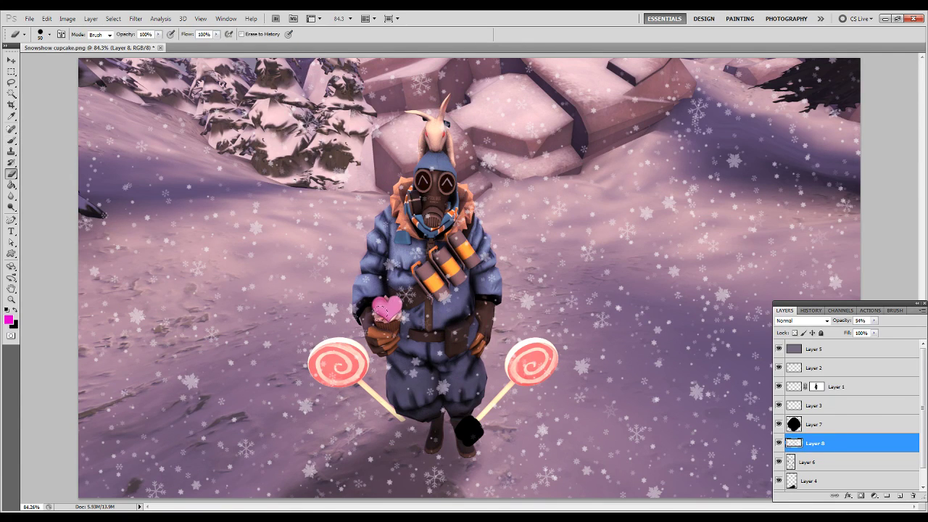
pyautogui.press('b')
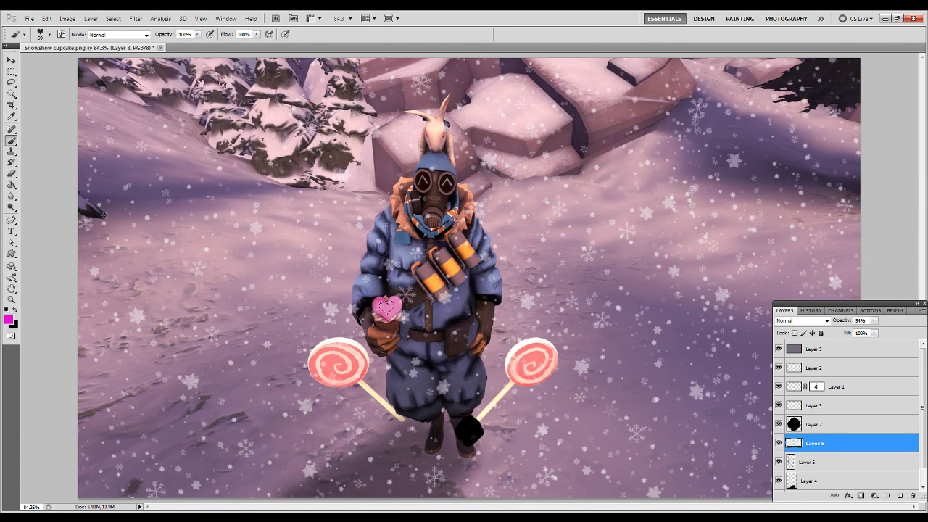
pyautogui.click(384, 308)
pyautogui.click(377, 181)
pyautogui.hotkey('ctrl', 'z')
# Pick the 304 brush, paint a small pink stroke, then undo the recent pink strokes.
pyautogui.rightClick(484, 261)
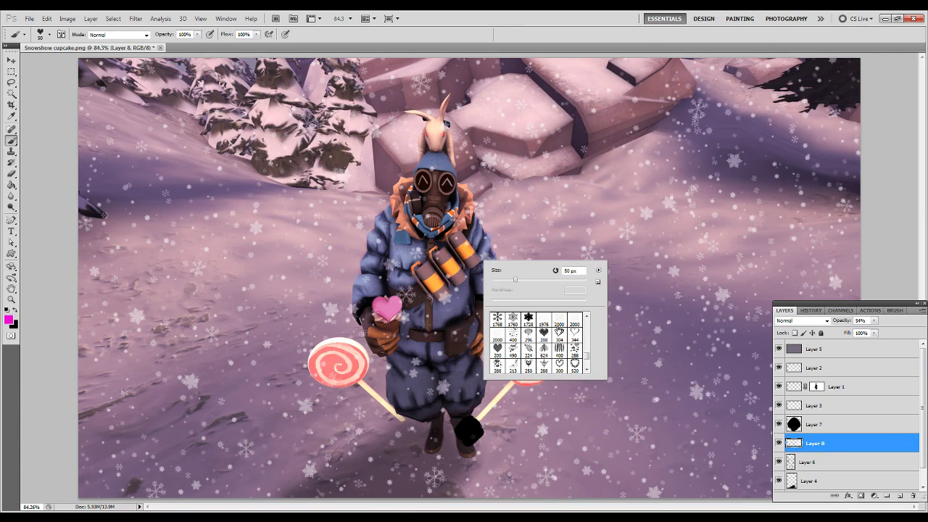
pyautogui.doubleClick(559, 331)
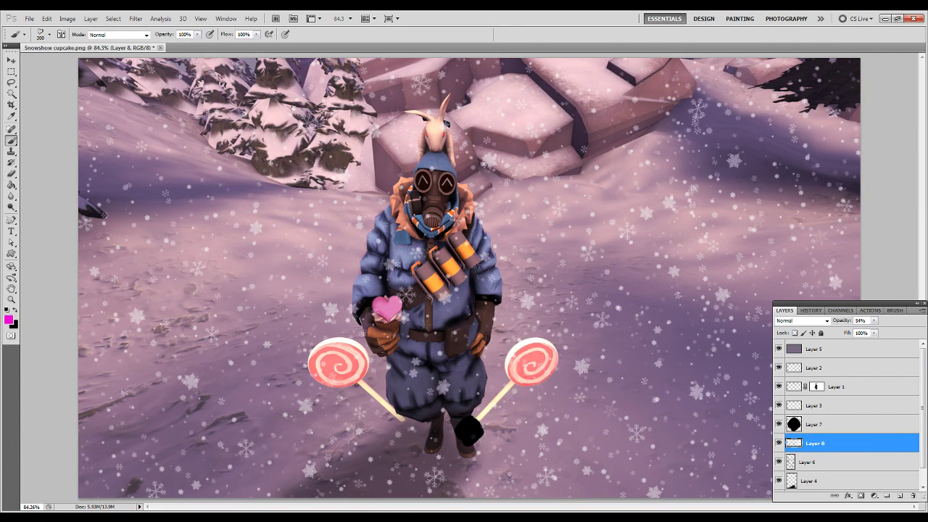
pyautogui.moveTo(480, 171); pyautogui.dragTo(492, 186)
pyautogui.hotkey('ctrl', 'alt', 'z')
pyautogui.hotkey('ctrl', 'alt', 'z')
pyautogui.hotkey('ctrl', 'alt', 'z')
# Step back in the History panel, delete the stray Brush Tool states, and fit the image on screen.
pyautogui.press('z')
pyautogui.press('b')
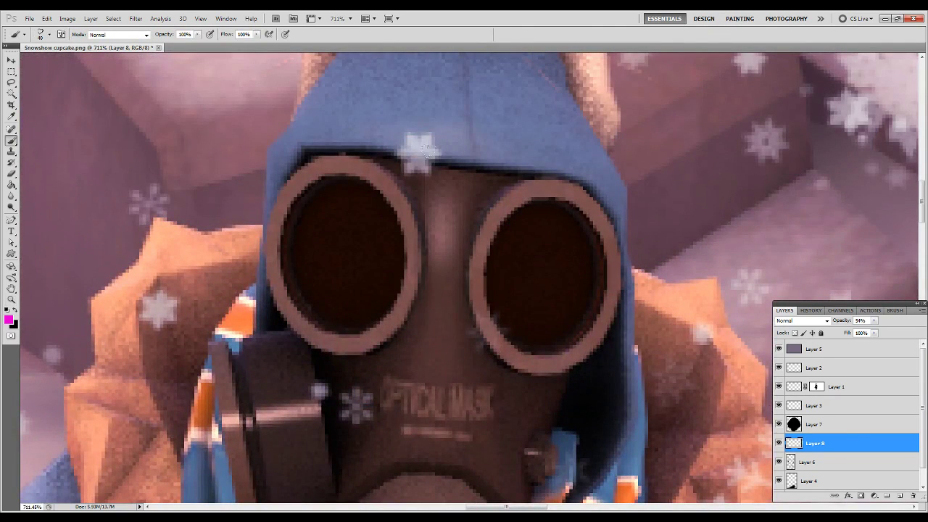
pyautogui.click(817, 321)
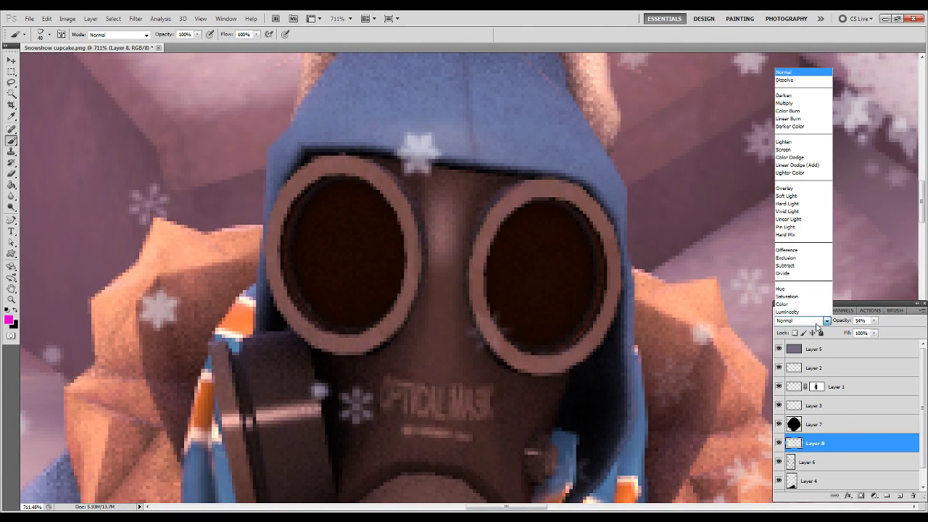
pyautogui.click(826, 321)
pyautogui.click(810, 311)
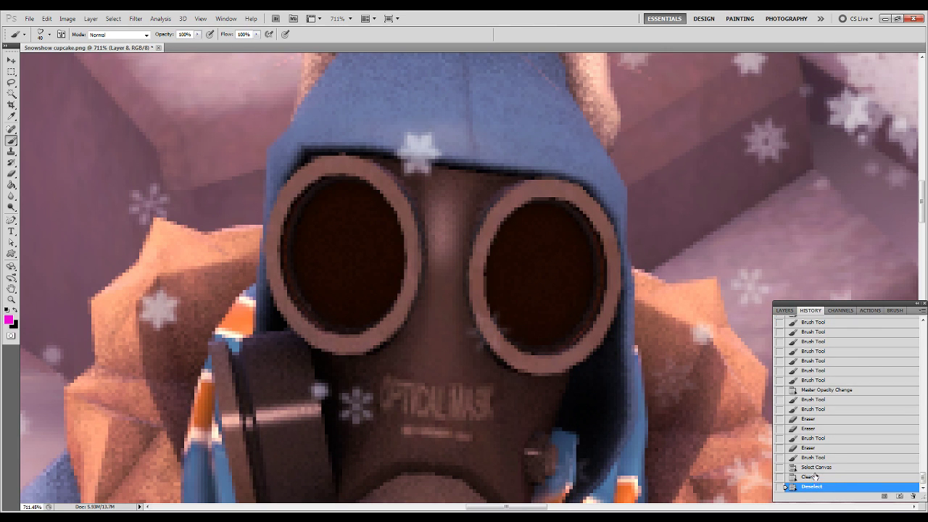
pyautogui.click(815, 477)
pyautogui.click(816, 467)
pyautogui.click(813, 457)
pyautogui.click(913, 497)
pyautogui.press('Return')
pyautogui.hotkey('ctrl', '0')
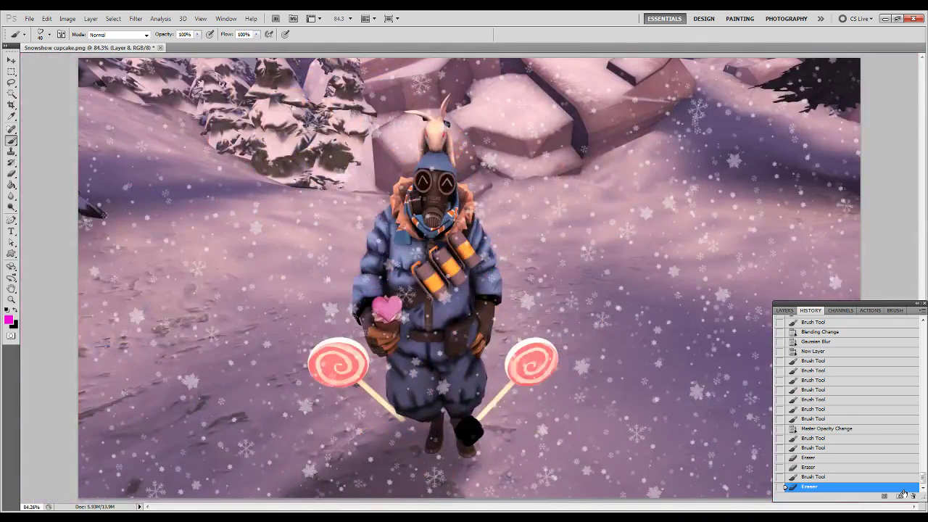
# Dismiss Save As, select Layer 6, and add a new empty layer above it.
pyautogui.hotkey('ctrl', 'shift', 's')
pyautogui.click(567, 266)
pyautogui.click(784, 310)
pyautogui.click(831, 463)
pyautogui.click(900, 495)
# Zoom in on the gas mask and choose the 720 px brush, then fit the view.
pyautogui.press('z')
pyautogui.click(507, 229)
pyautogui.press('b')
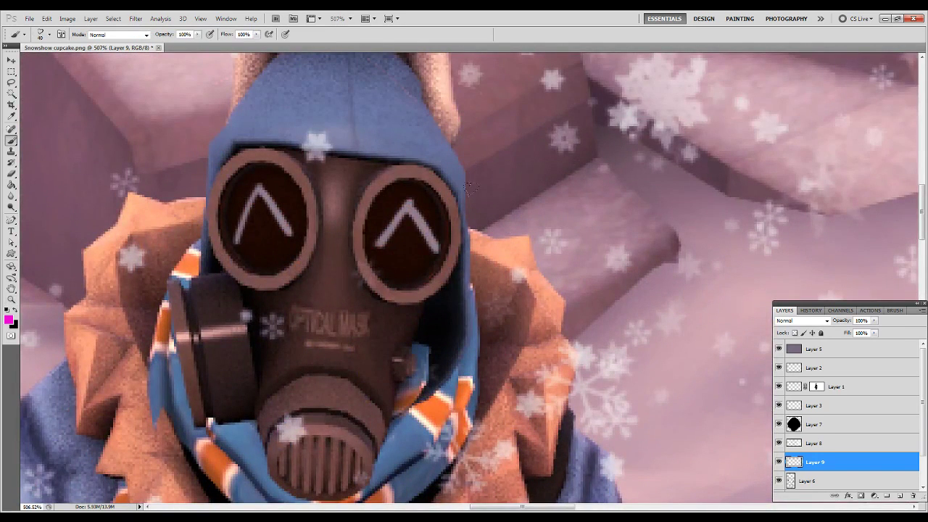
pyautogui.rightClick(438, 234)
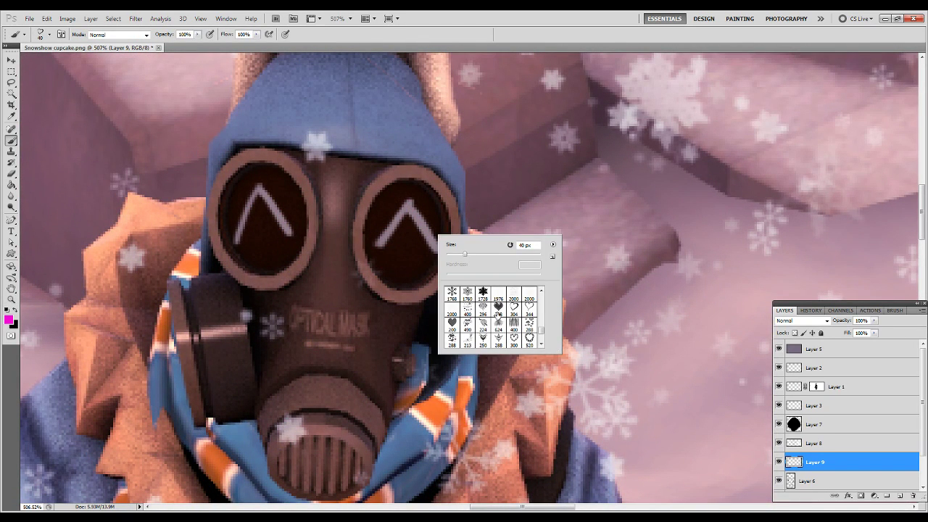
pyautogui.scroll(-3, 524, 336)
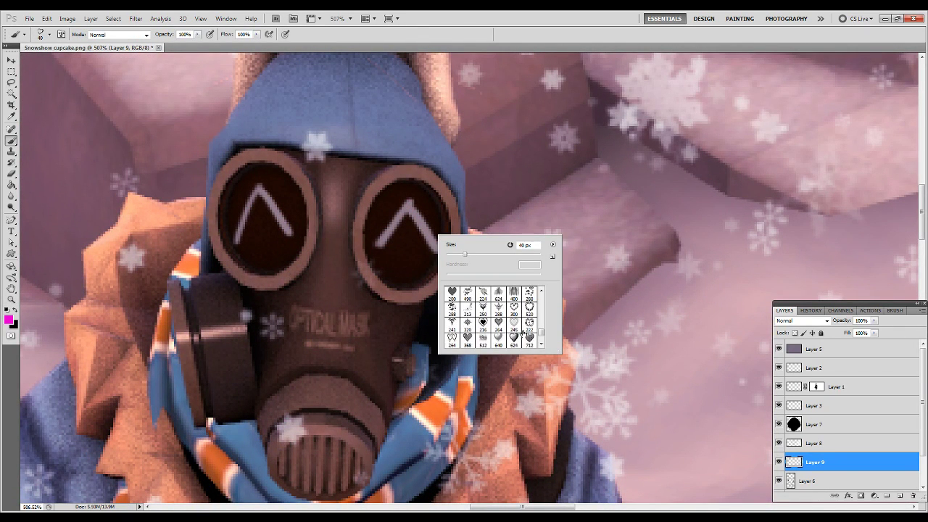
pyautogui.click(514, 323)
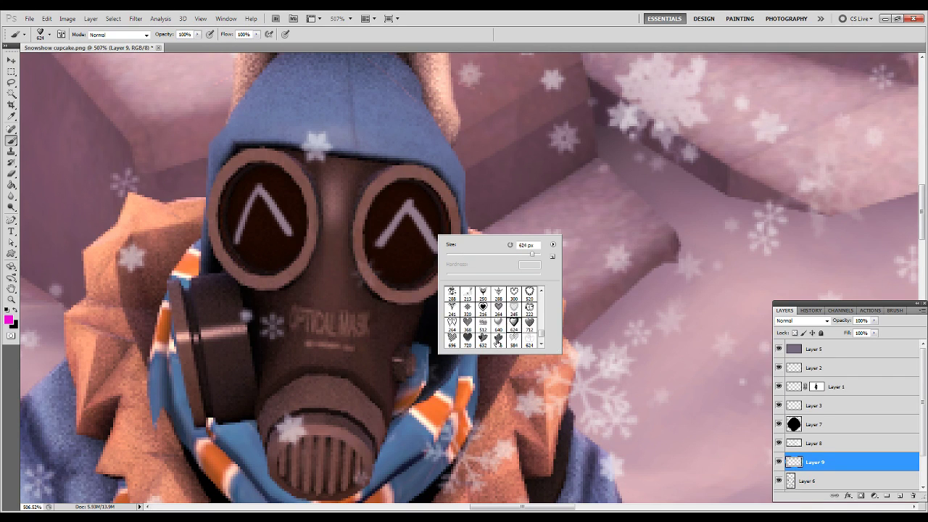
pyautogui.click(469, 338)
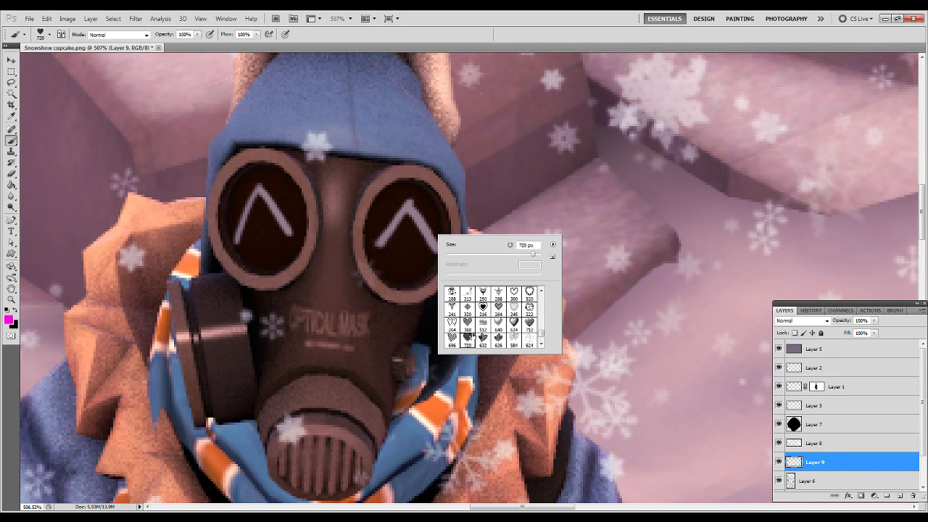
pyautogui.click(654, 250)
pyautogui.hotkey('ctrl', '0')
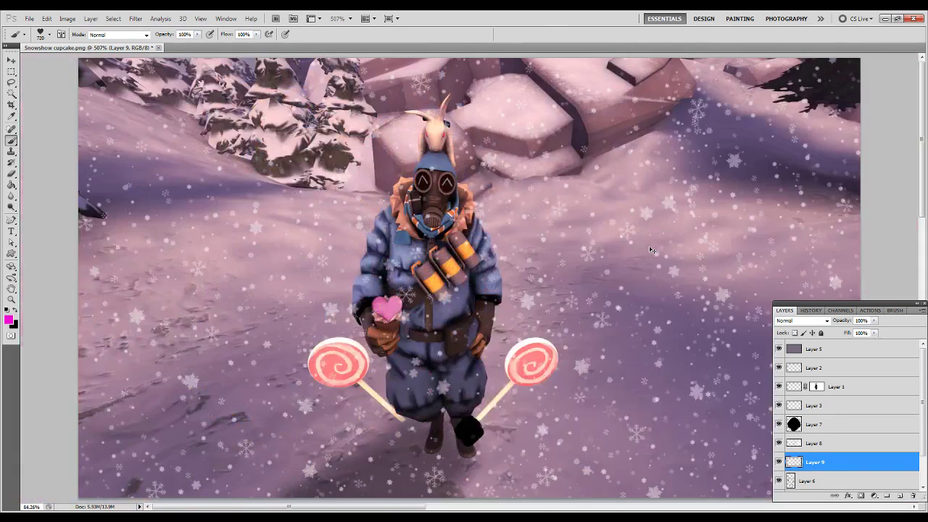
# Paint magenta over both goggle lenses, move Layer 9 above Layer 8, and hide it.
pyautogui.press('[')
pyautogui.press('[')
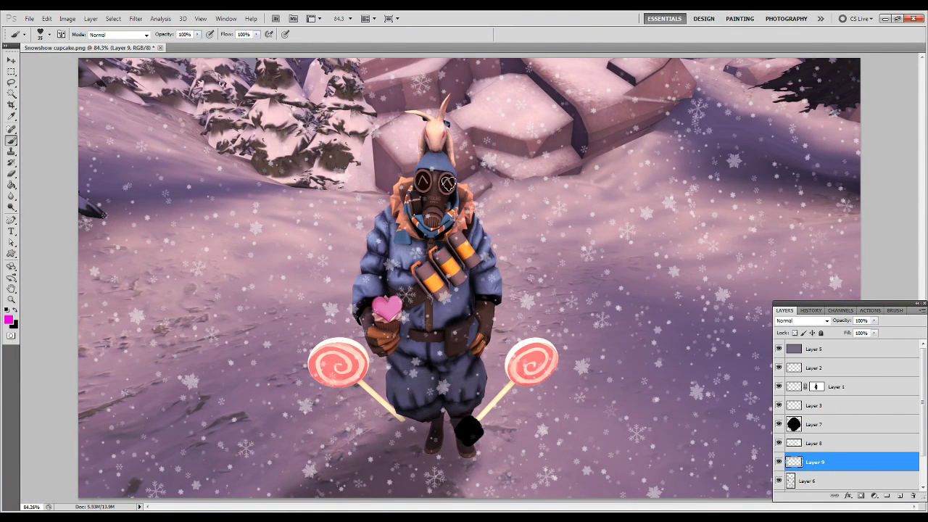
pyautogui.click(447, 186)
pyautogui.click(423, 182)
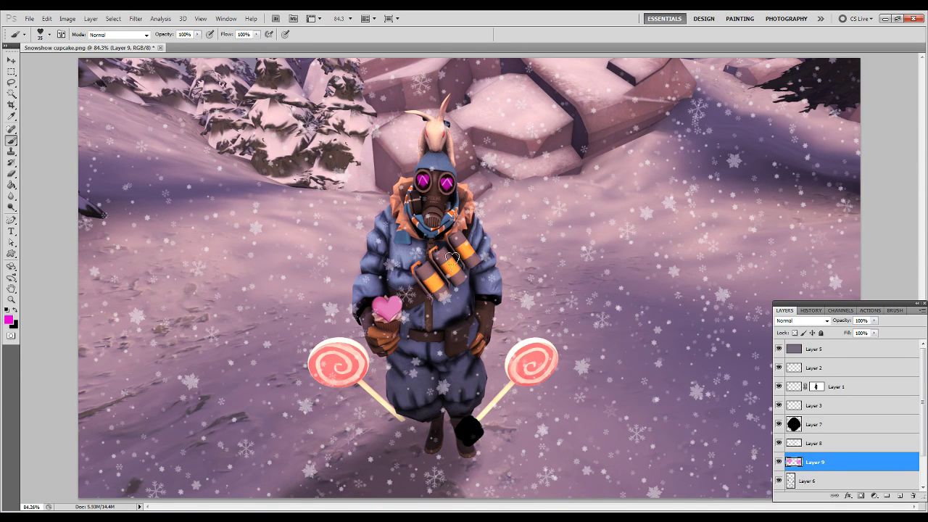
pyautogui.scroll(-1, 812, 464)
pyautogui.scroll(-1, 807, 435)
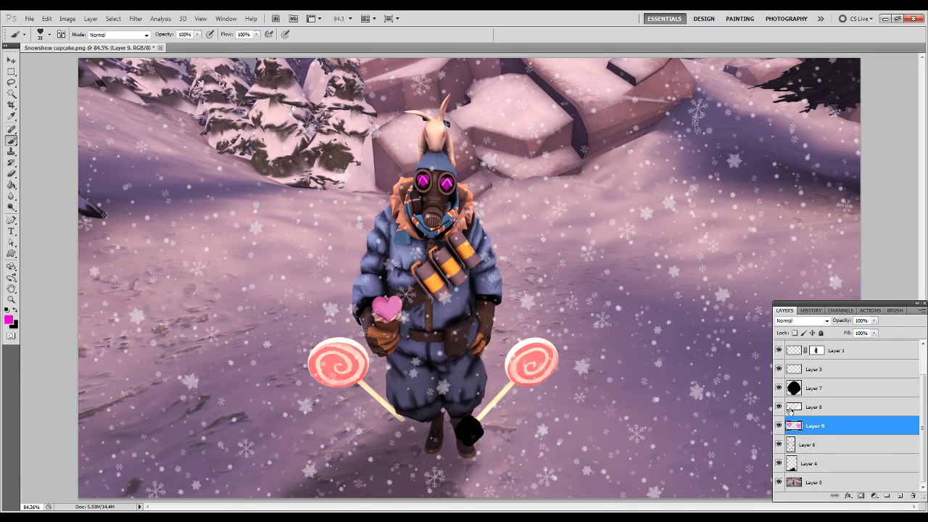
pyautogui.moveTo(809, 428); pyautogui.dragTo(807, 429)
pyautogui.click(779, 407)
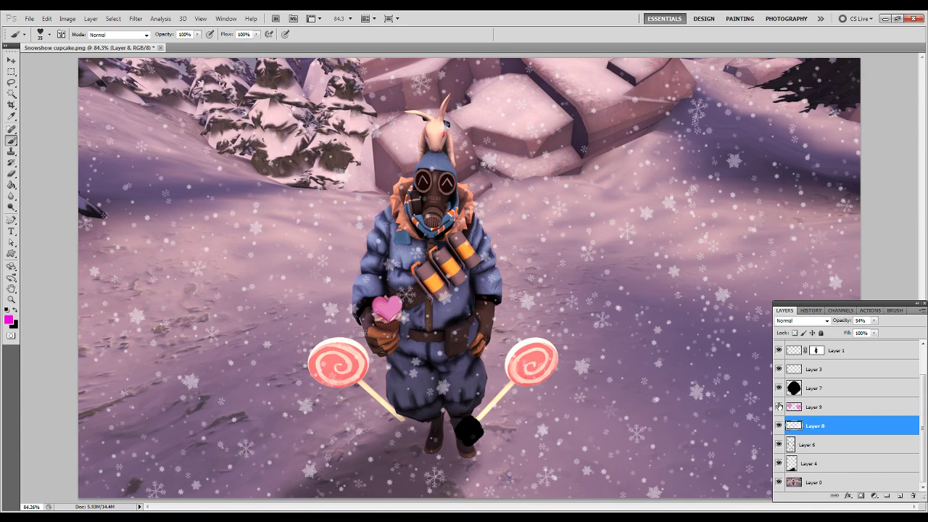
# Delete Layer 9 and add a fresh empty layer.
pyautogui.click(815, 409)
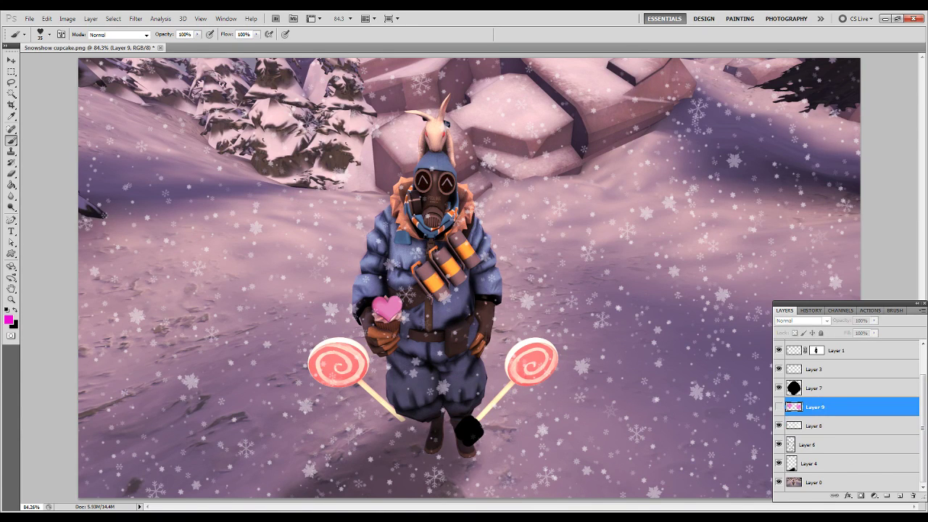
pyautogui.click(912, 495)
pyautogui.press('Return')
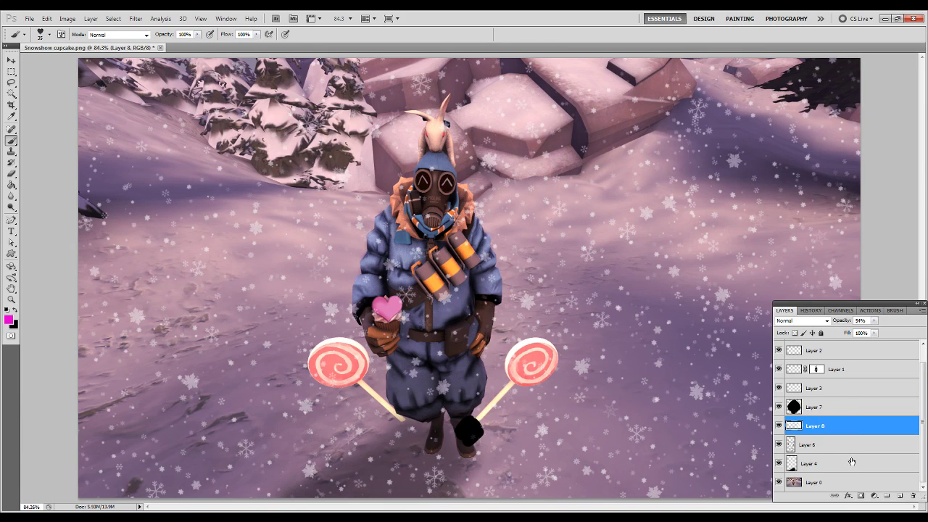
pyautogui.click(899, 496)
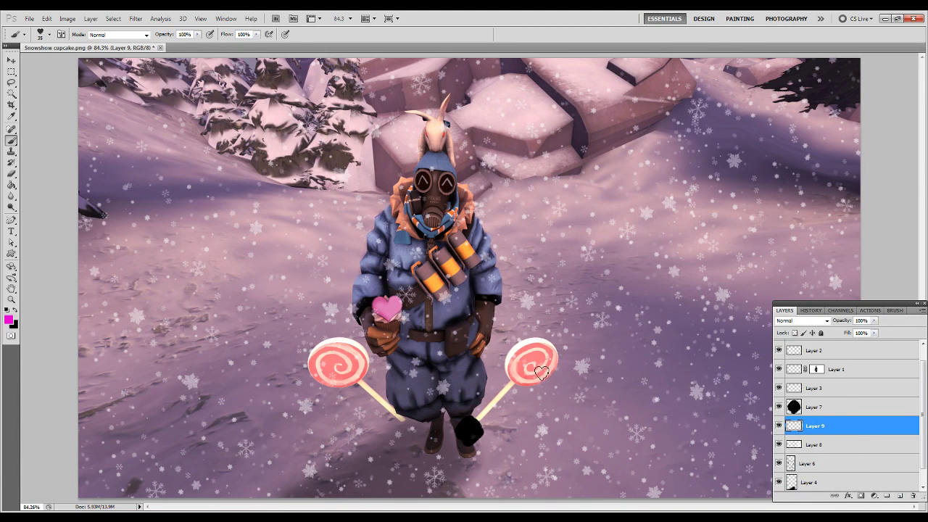
# Stamp a pink heart on the cupcake, then clear it from the new layer.
pyautogui.click(390, 310)
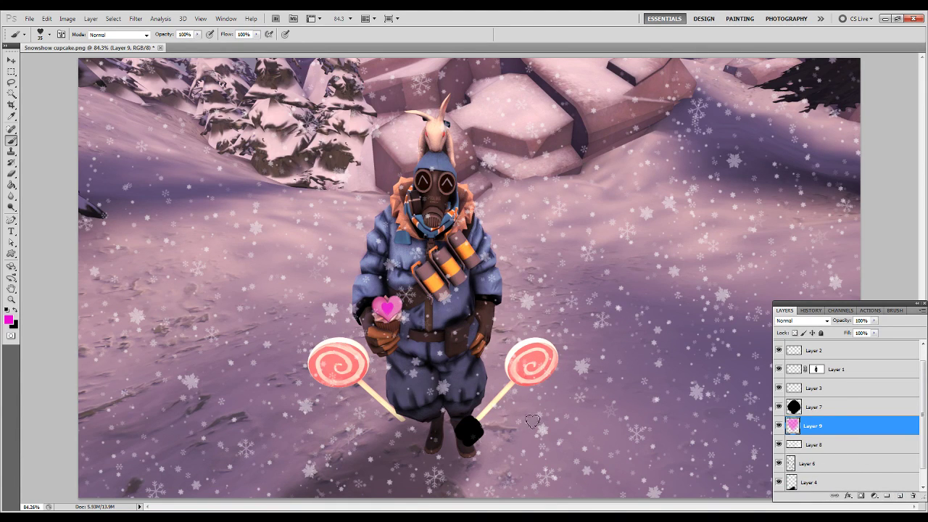
pyautogui.press('z')
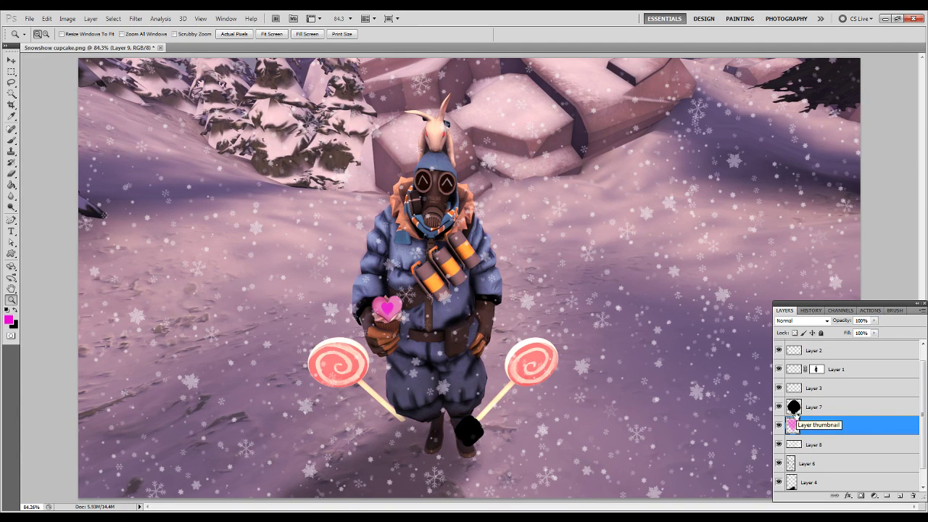
pyautogui.hotkey('ctrl', 'a')
pyautogui.hotkey('ctrl', 'd')
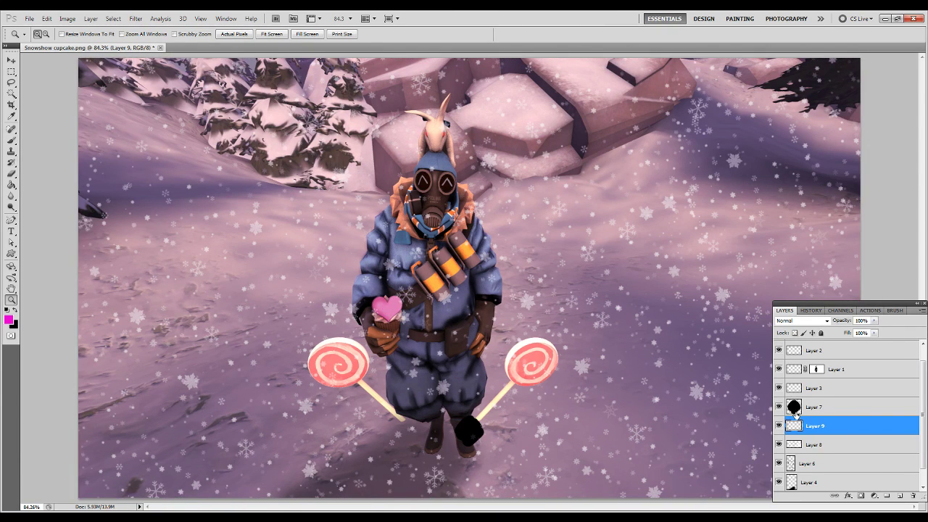
pyautogui.press('b')
# Choose the large 2300 px splatter brush from the brush presets.
pyautogui.rightClick(391, 321)
pyautogui.scroll(-3, 484, 410)
pyautogui.scroll(-3, 485, 414)
pyautogui.scroll(-3, 492, 420)
pyautogui.scroll(3, 492, 421)
pyautogui.scroll(3, 486, 417)
pyautogui.scroll(3, 464, 420)
pyautogui.click(426, 426)
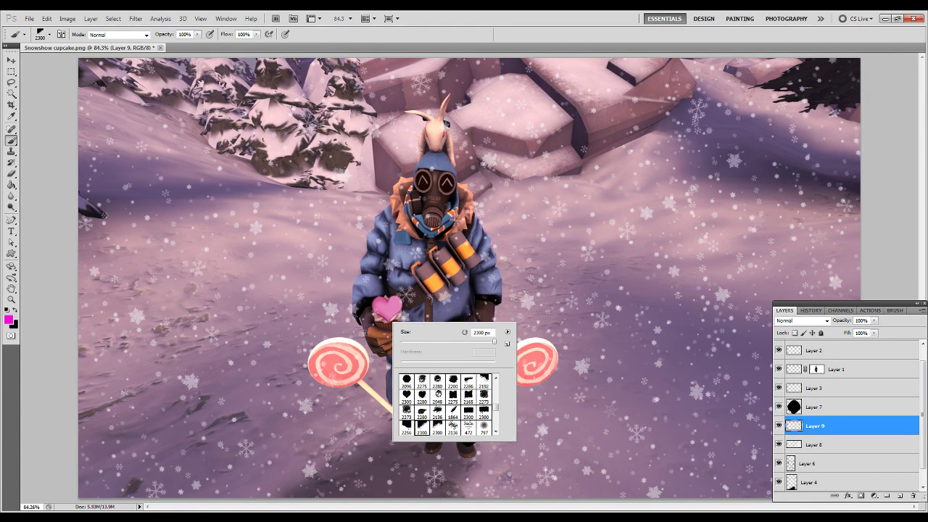
pyautogui.press('Return')
pyautogui.press('z')
pyautogui.keyDown('alt'); pyautogui.click(350, 185); pyautogui.keyUp('alt')
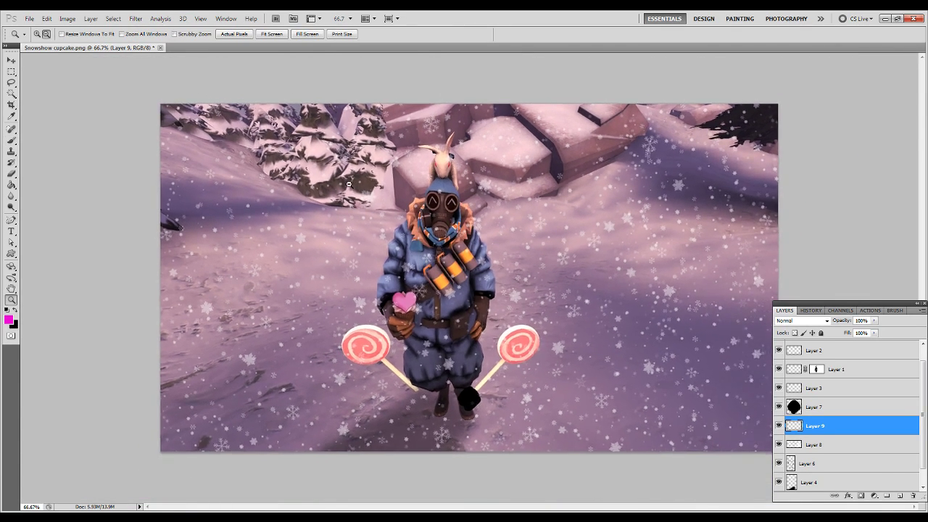
pyautogui.keyDown('alt'); pyautogui.click(348, 185); pyautogui.keyUp('alt')
pyautogui.scroll(1, 819, 376)
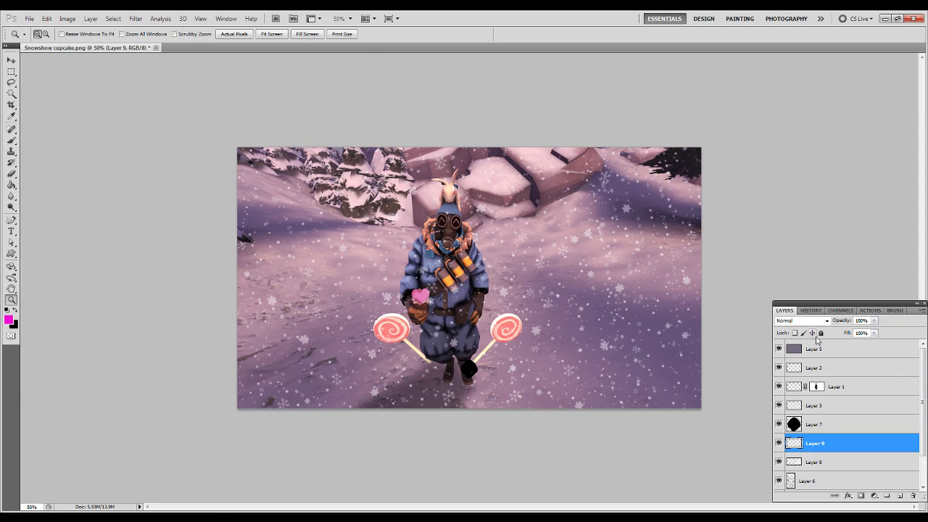
pyautogui.click(819, 349)
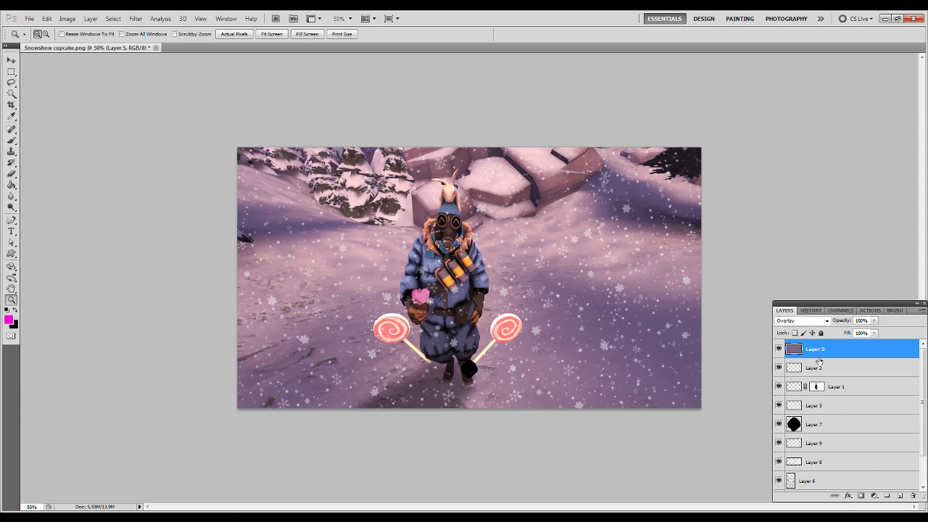
pyautogui.click(899, 496)
pyautogui.press('b')
pyautogui.press('d')
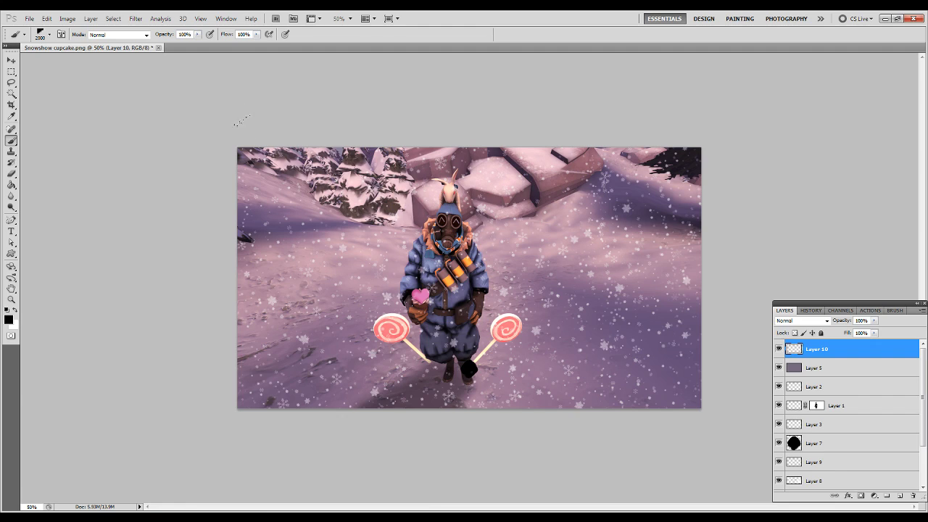
pyautogui.click(420, 260)
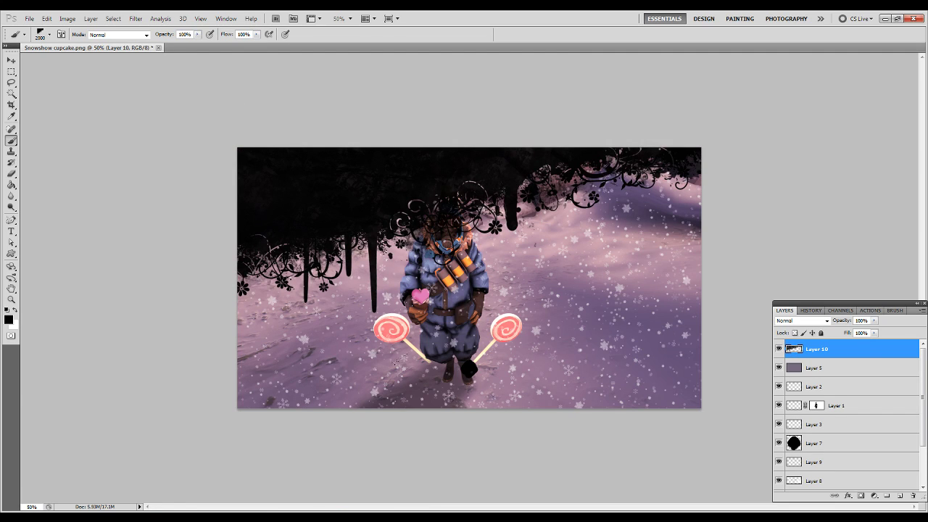
pyautogui.click(874, 320)
pyautogui.moveTo(870, 332)
pyautogui.mouseDown()
pyautogui.moveTo(824, 332)
pyautogui.moveTo(849, 332)
pyautogui.mouseUp()
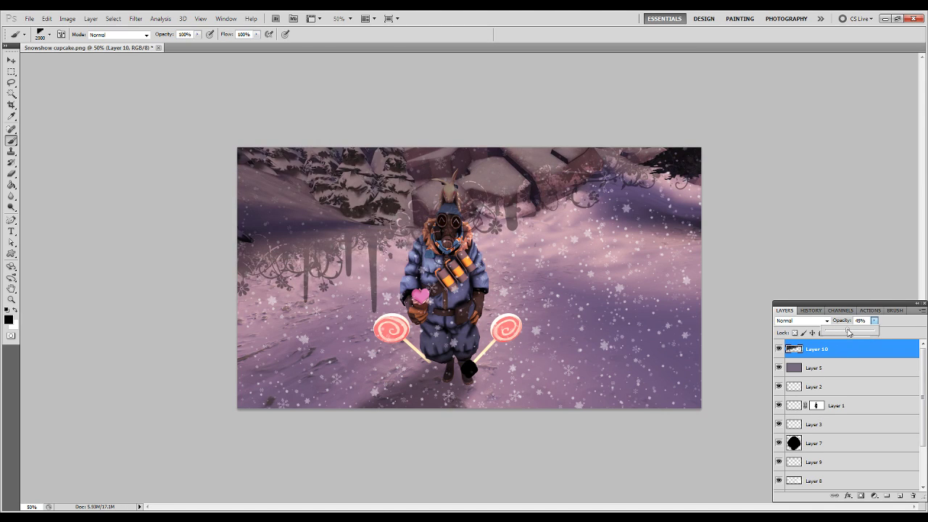
pyautogui.click(912, 495)
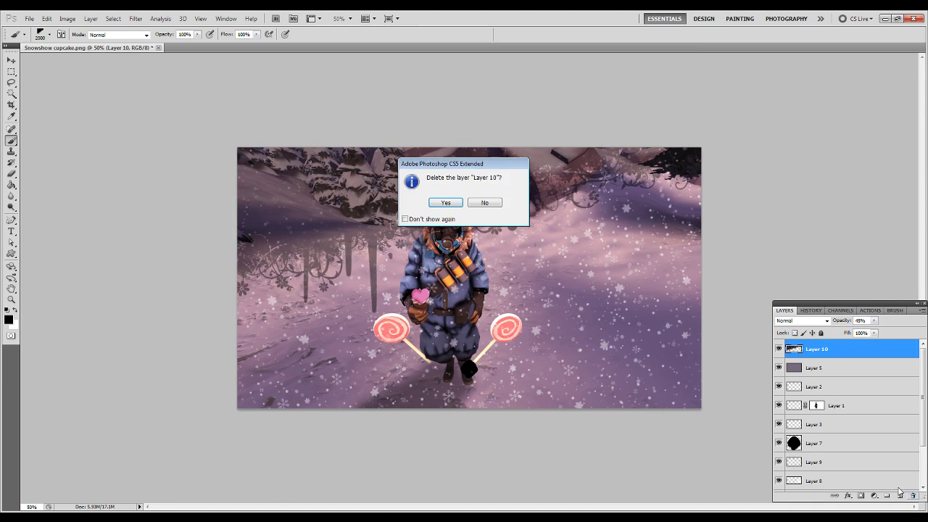
pyautogui.press('Return')
pyautogui.rightClick(408, 274)
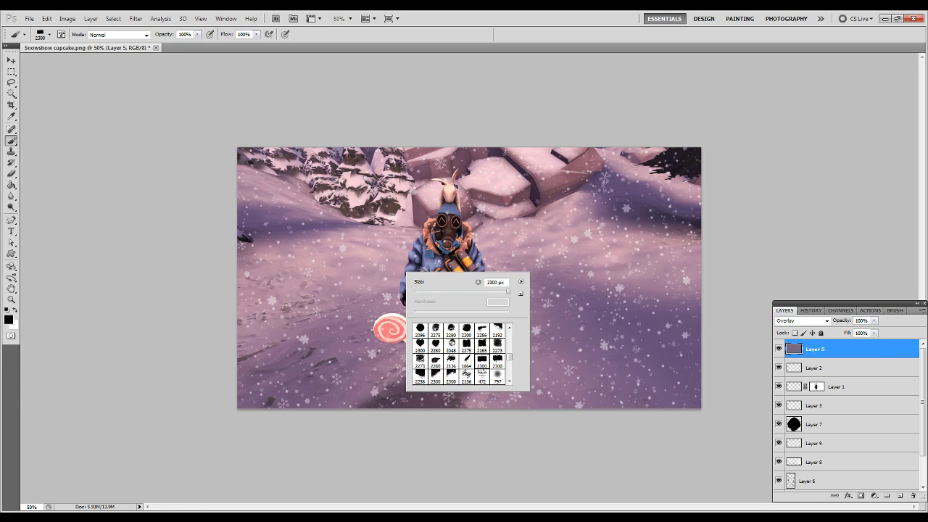
# Add a new layer above Layer 5 and test a black swirl stamp, then undo it.
pyautogui.press('Escape')
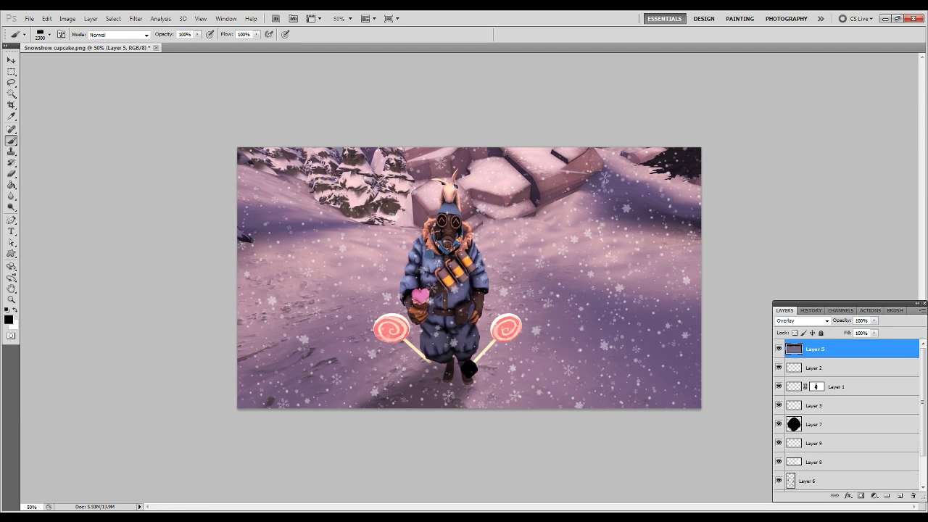
pyautogui.click(899, 496)
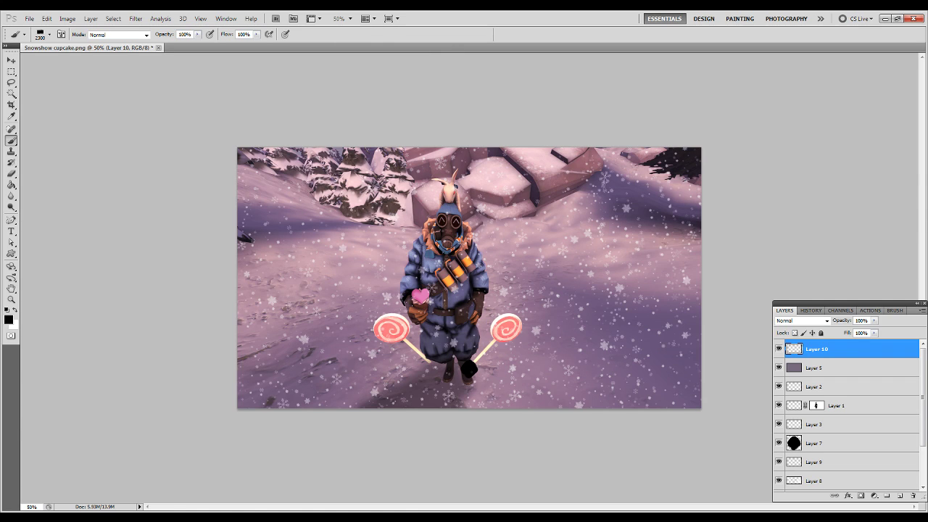
pyautogui.click(469, 153)
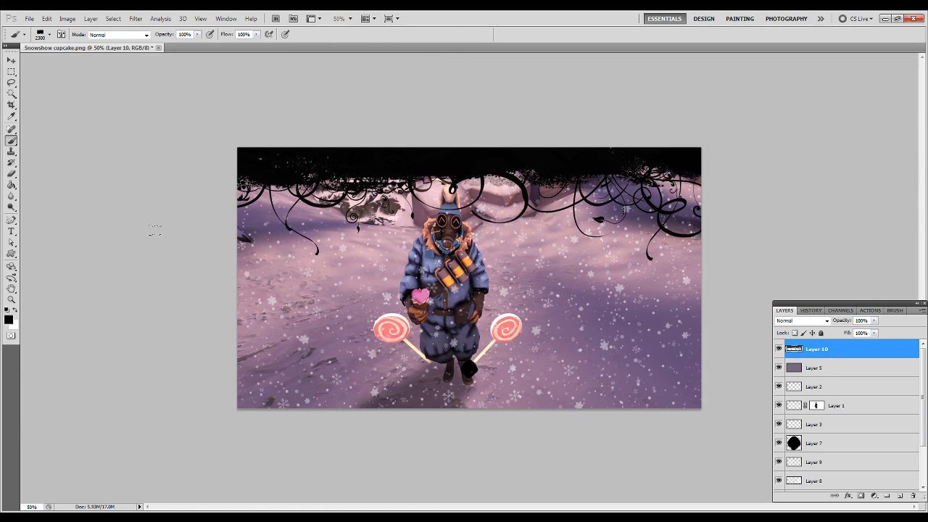
pyautogui.hotkey('ctrl', 'z')
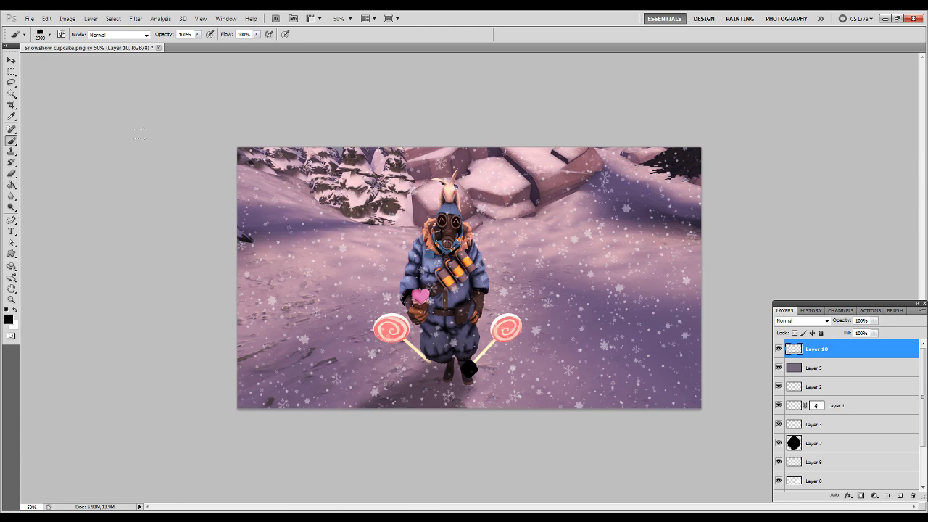
# Try the 2048 brush at size 800 as a halftone skull stamp, then undo it.
pyautogui.rightClick(482, 305)
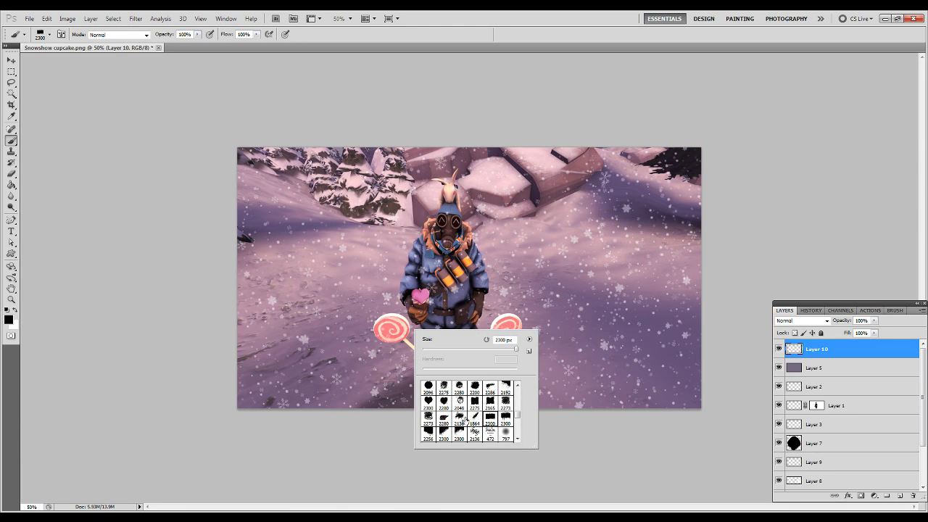
pyautogui.click(459, 402)
pyautogui.press('Return')
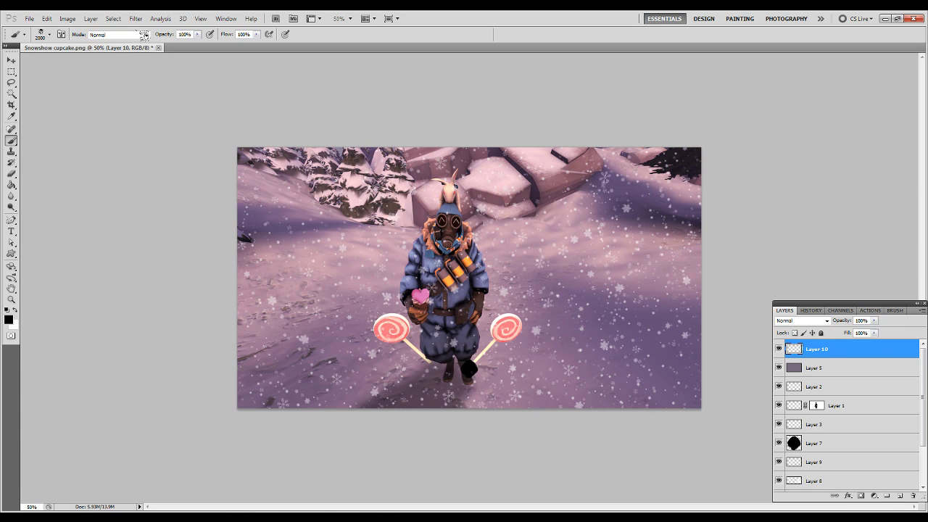
pyautogui.press('[')
pyautogui.press('[')
pyautogui.press('[')
pyautogui.click(485, 214)
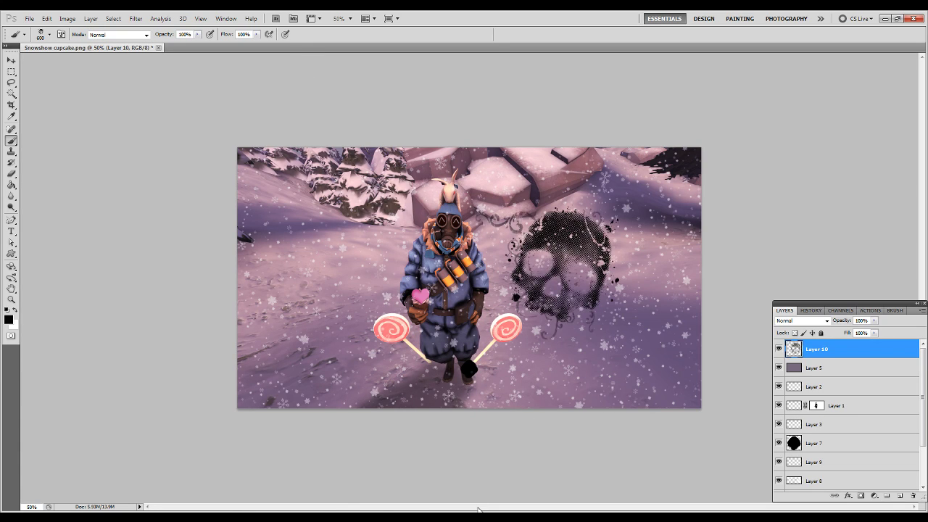
pyautogui.hotkey('ctrl', 'z')
# Choose the heart brush, move Layer 10 below Layer 5, and stamp a black heart right of Pyro.
pyautogui.rightClick(418, 443)
pyautogui.scroll(-2, 465, 387)
pyautogui.scroll(-1, 467, 388)
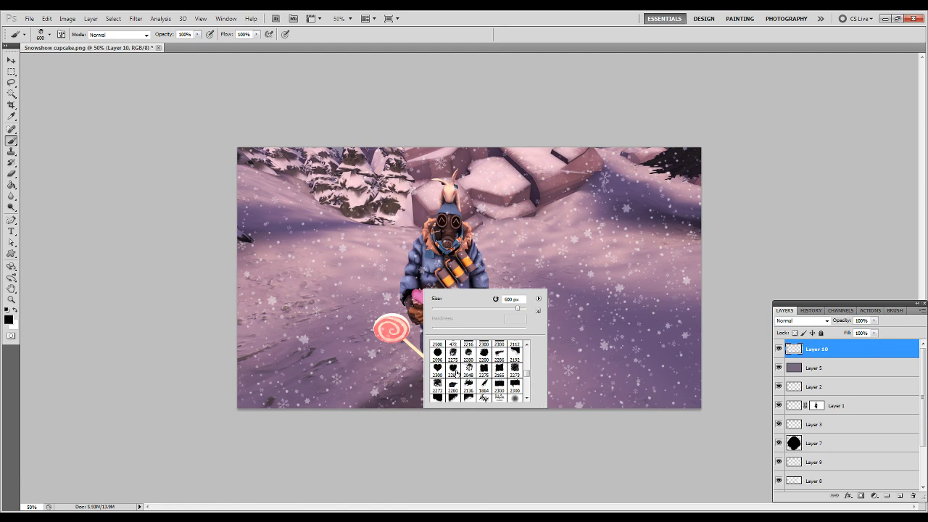
pyautogui.click(443, 369)
pyautogui.press('Return')
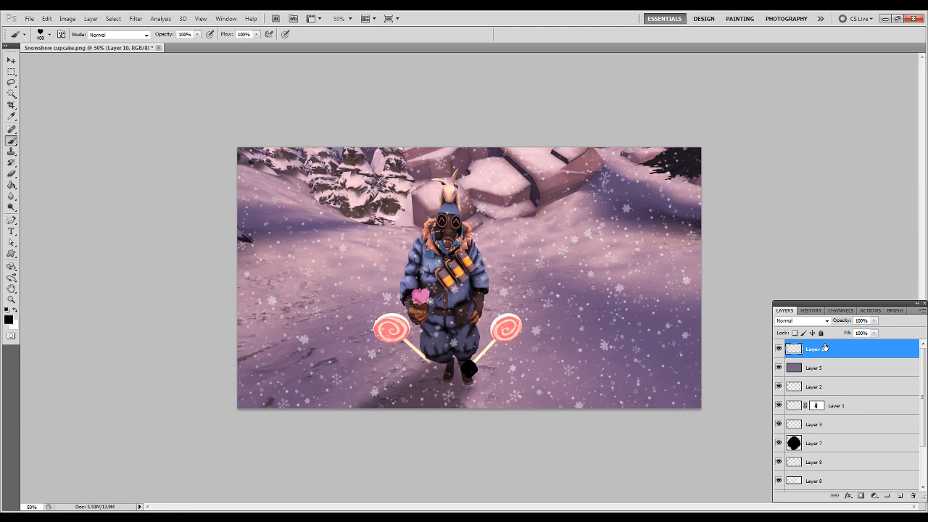
pyautogui.moveTo(825, 348); pyautogui.dragTo(827, 380)
pyautogui.click(576, 290)
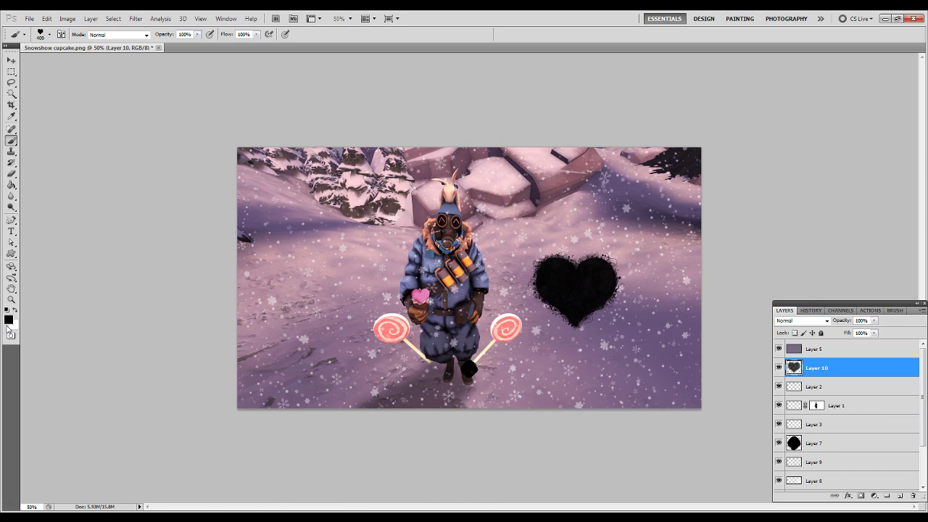
# Skew and shrink the black heart on Layer 10 into a smaller, slanted shape.
pyautogui.hotkey('ctrl', 't')
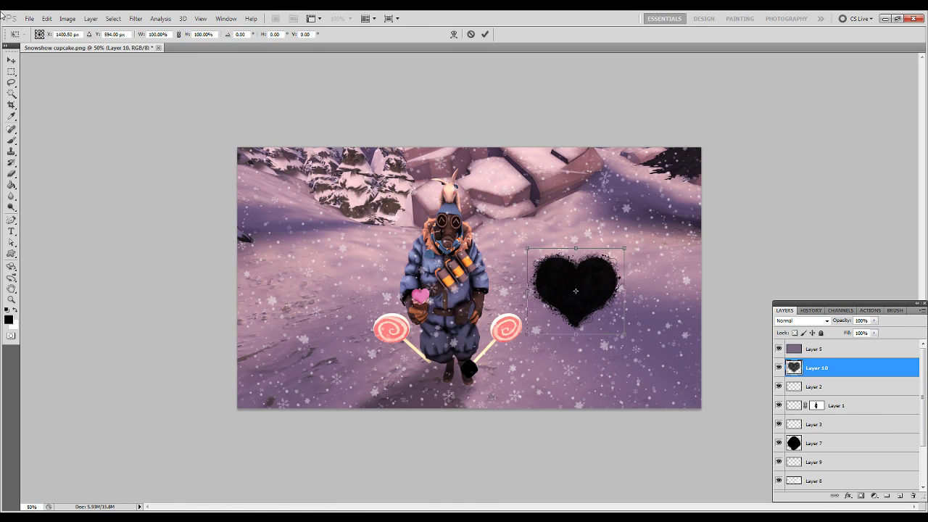
pyautogui.click(67, 18)
pyautogui.moveTo(47, 18)
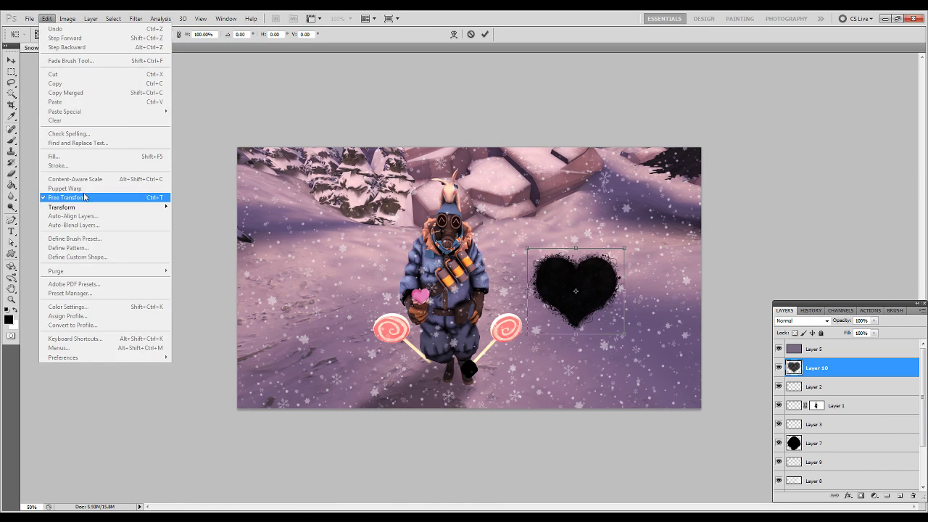
pyautogui.moveTo(61, 206)
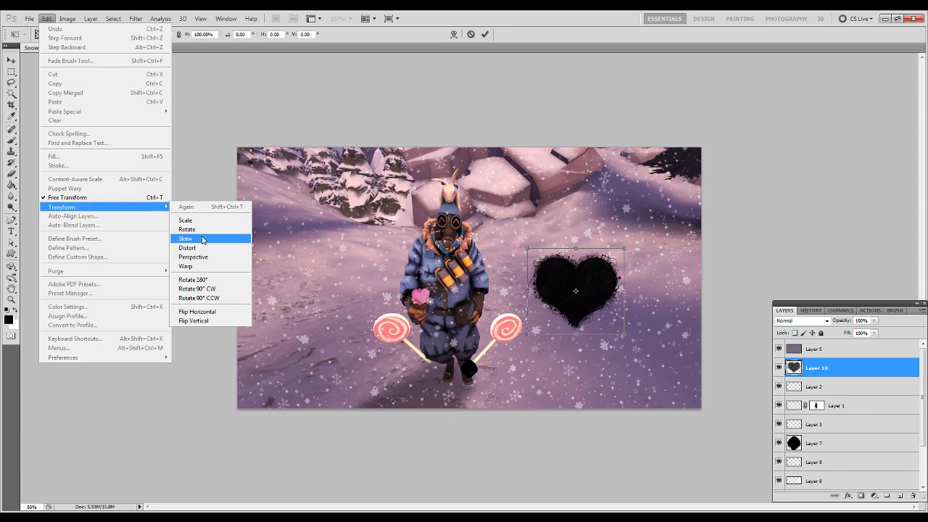
pyautogui.click(202, 239)
pyautogui.moveTo(528, 248); pyautogui.dragTo(551, 301)
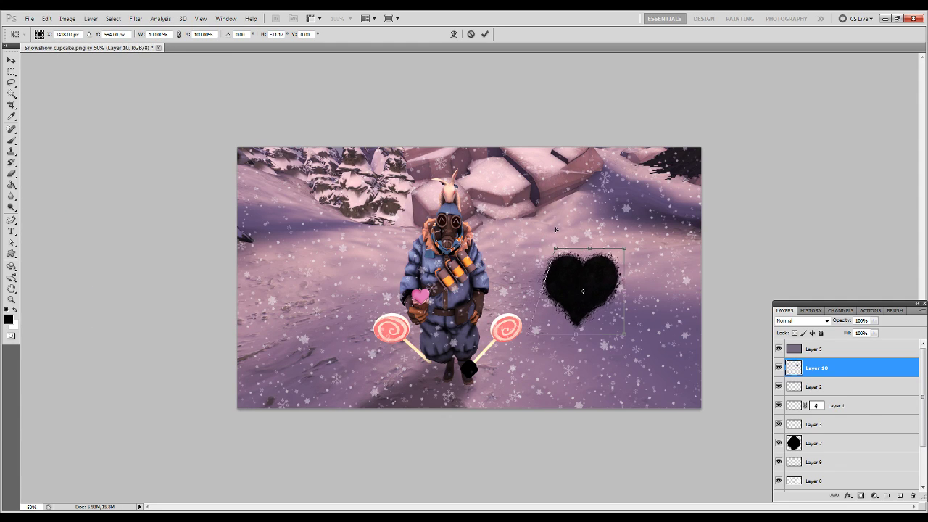
pyautogui.moveTo(527, 338); pyautogui.dragTo(536, 313)
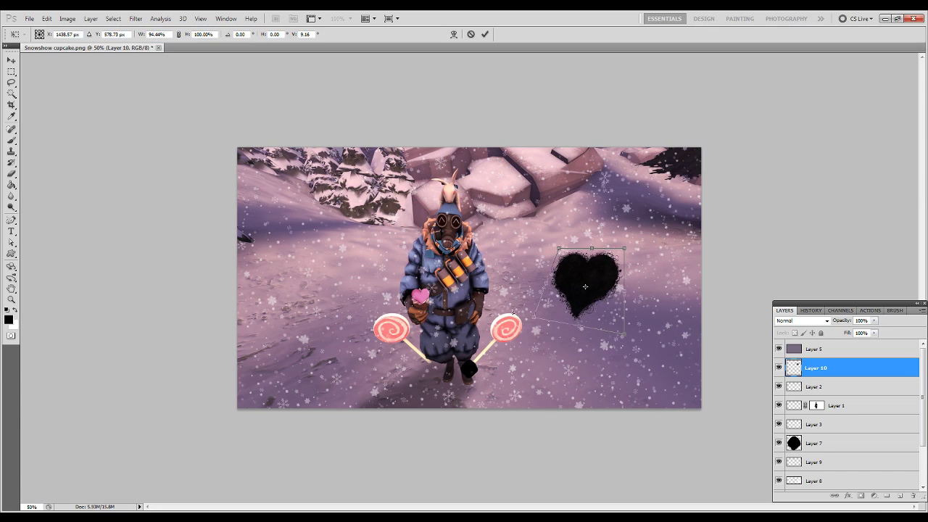
pyautogui.moveTo(625, 335); pyautogui.dragTo(612, 319)
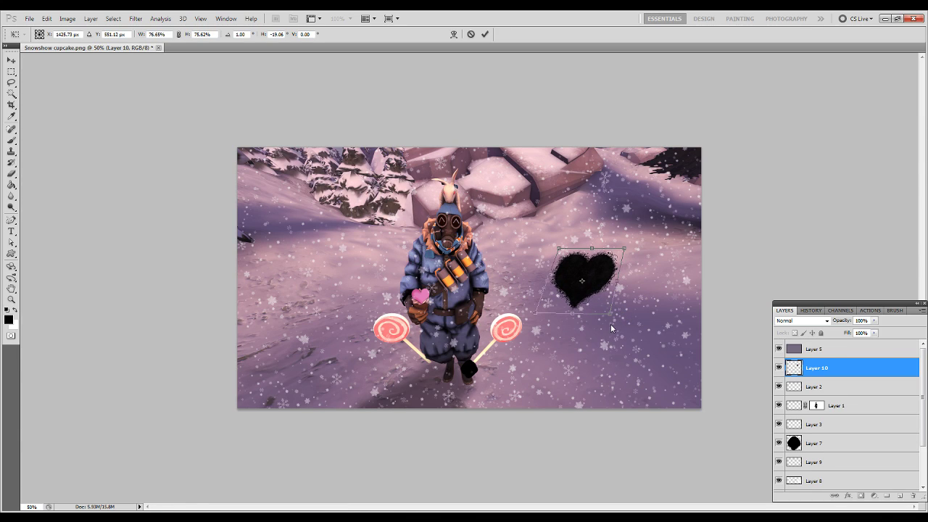
pyautogui.press('Return')
# Add a new layer above the heart and choose a small round hard brush.
pyautogui.press('b')
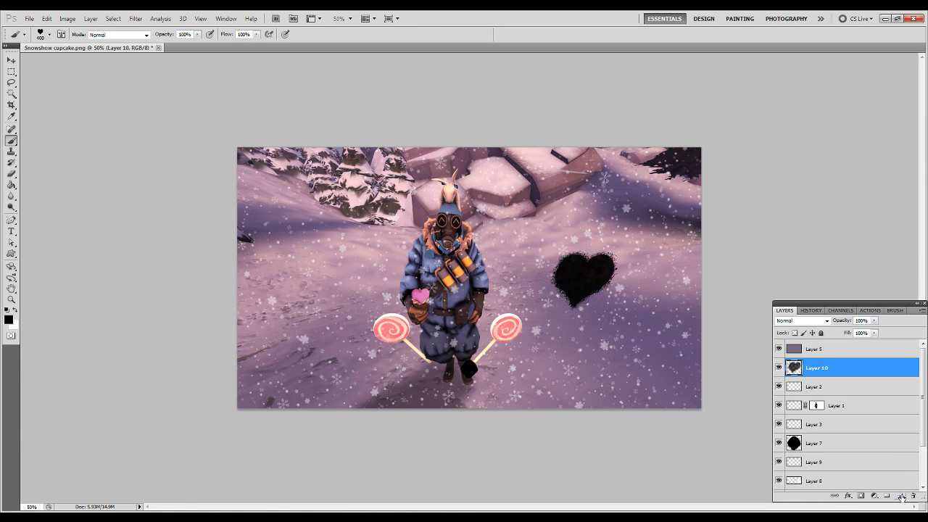
pyautogui.click(899, 496)
pyautogui.rightClick(282, 233)
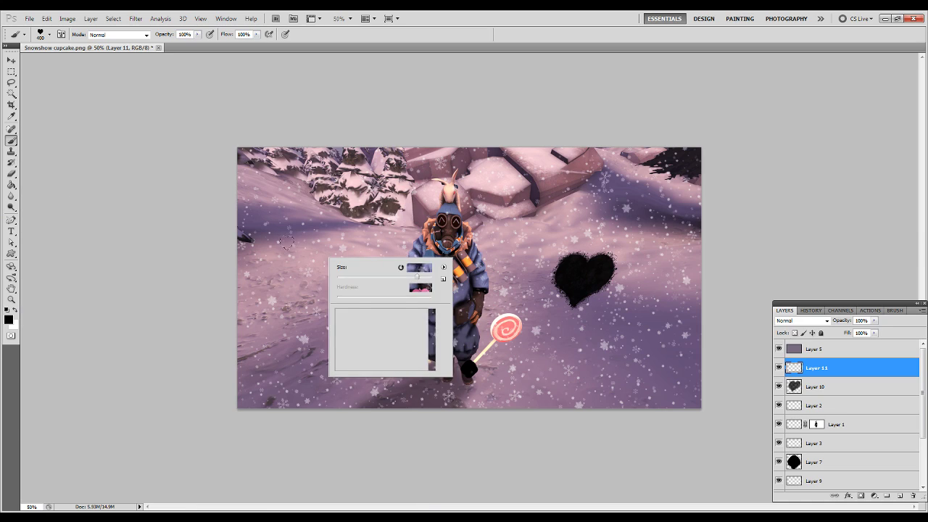
pyautogui.scroll(-3, 269, 295)
pyautogui.moveTo(432, 342); pyautogui.dragTo(432, 319)
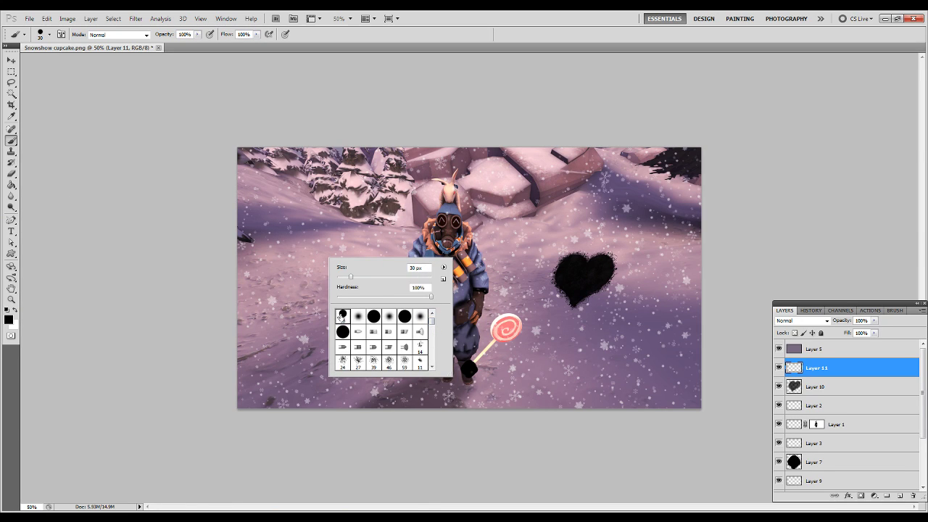
pyautogui.doubleClick(343, 316)
# Set the foreground colour to a bright, slightly orange yellow.
pyautogui.click(8, 320)
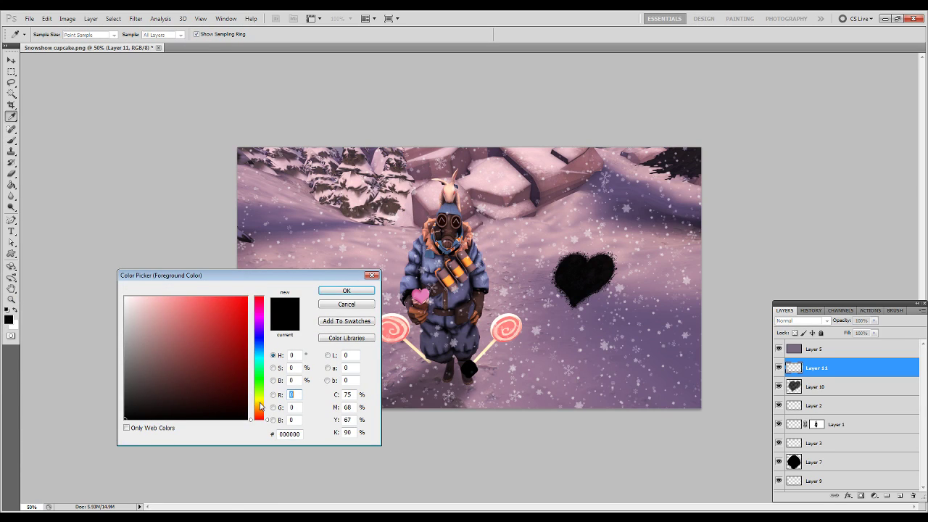
pyautogui.moveTo(262, 406); pyautogui.dragTo(263, 410)
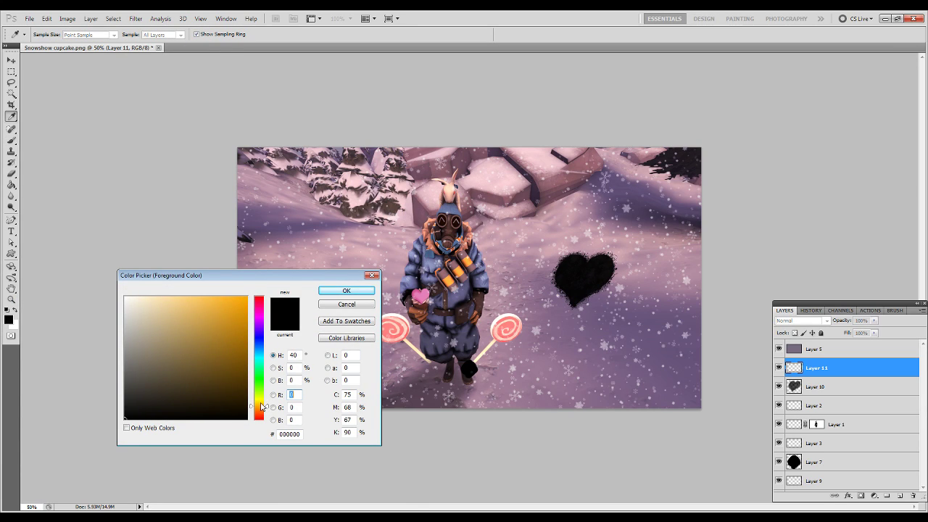
pyautogui.moveTo(172, 297); pyautogui.dragTo(208, 297)
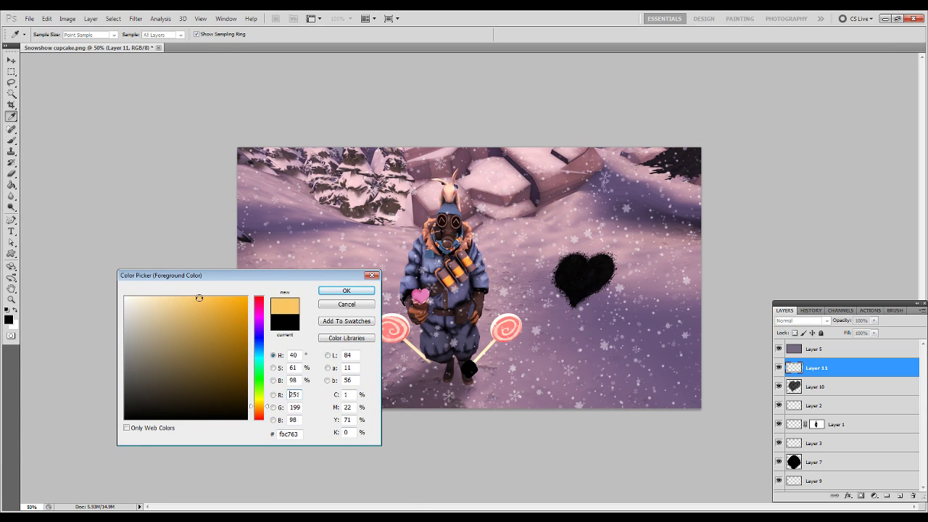
pyautogui.click(260, 403)
pyautogui.moveTo(260, 404); pyautogui.dragTo(261, 406)
pyautogui.press('Return')
# Fill Layer 11 with yellow, clip it to the heart, and fade Layer 10 to about 48% opacity.
pyautogui.press('g')
pyautogui.click(550, 266)
pyautogui.hotkey('ctrl', 'alt', 'g')
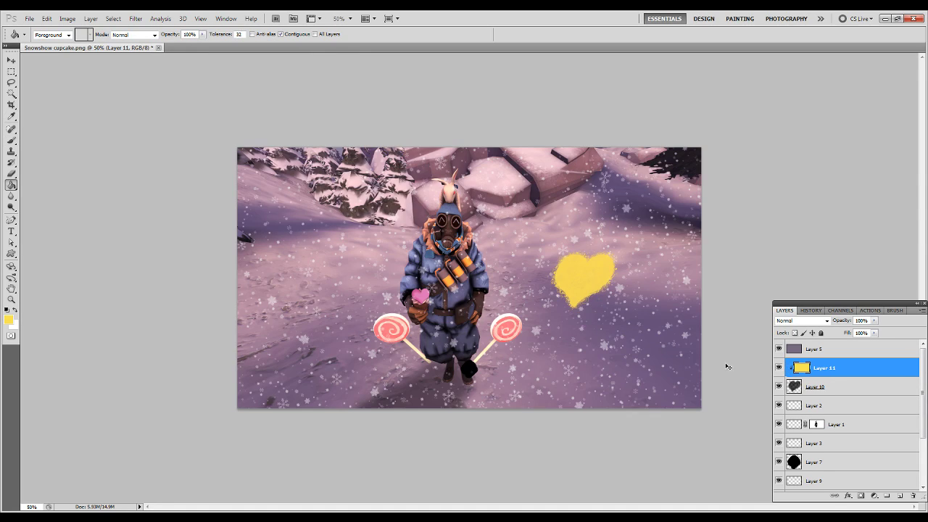
pyautogui.click(817, 386)
pyautogui.moveTo(874, 320); pyautogui.dragTo(848, 336)
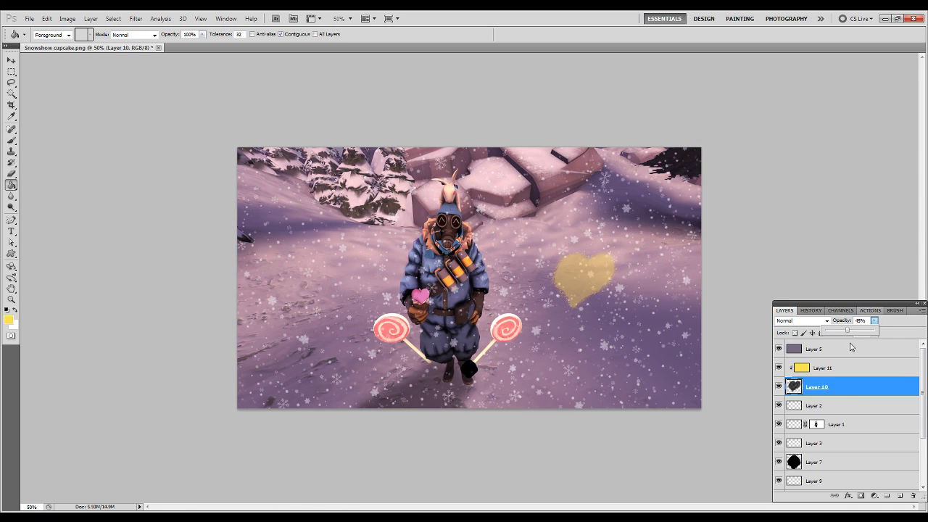
# Select Layers 11 and 10 together and move them below Layer 7.
pyautogui.click(825, 373)
pyautogui.keyDown('shift'); pyautogui.click(824, 388); pyautogui.keyUp('shift')
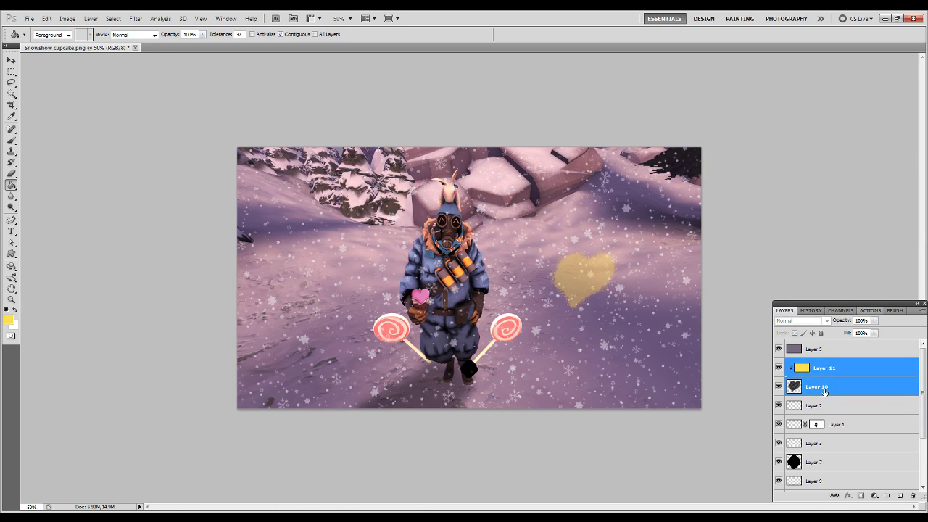
pyautogui.doubleClick(841, 391)
pyautogui.click(716, 314)
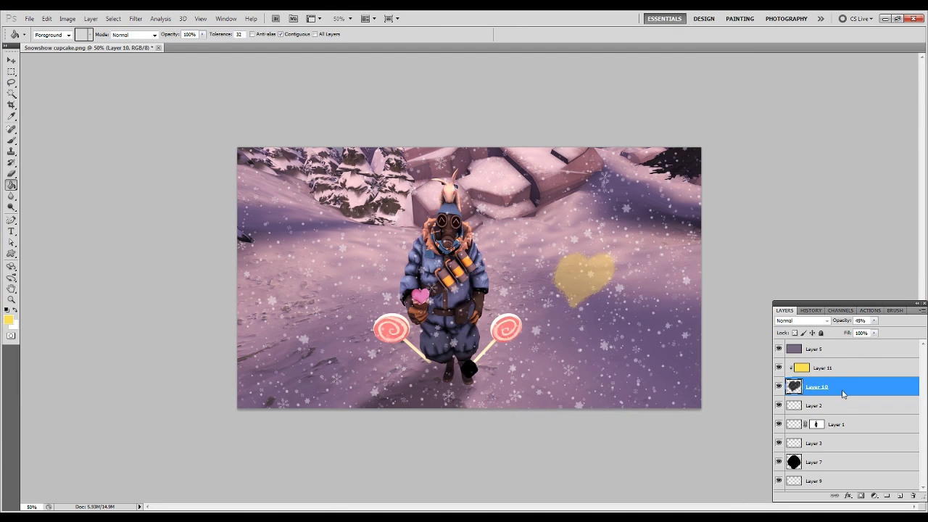
pyautogui.keyDown('shift'); pyautogui.click(825, 372); pyautogui.keyUp('shift')
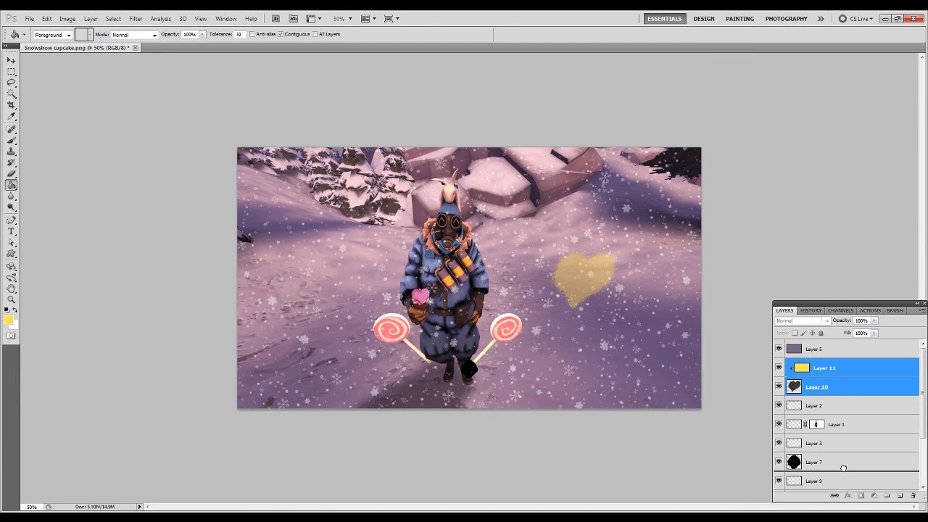
pyautogui.moveTo(843, 468); pyautogui.dragTo(844, 469)
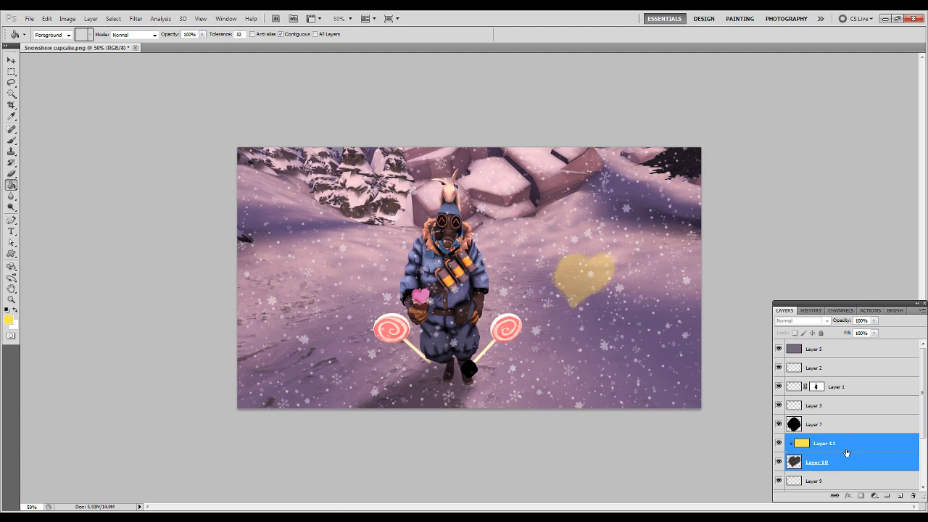
# Delete both yellow heart layers, Layer 10 and Layer 11.
pyautogui.click(846, 450)
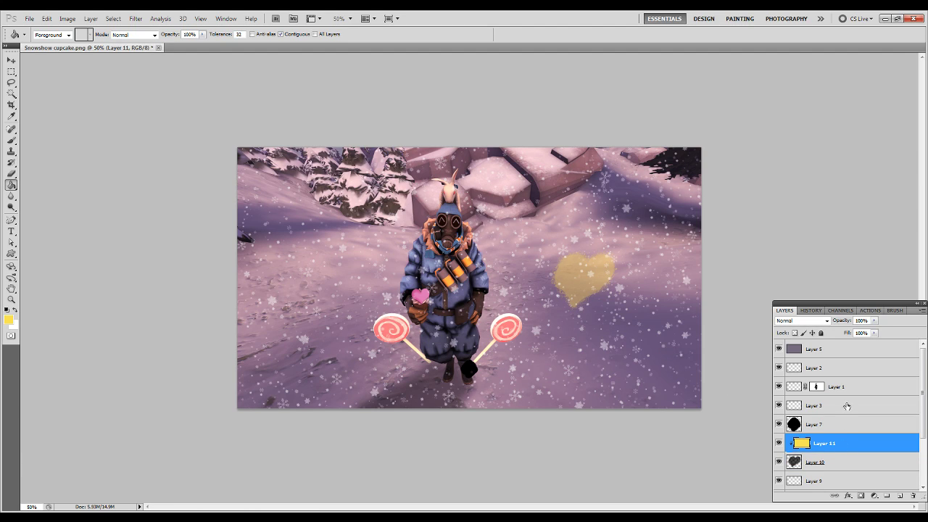
pyautogui.click(826, 466)
pyautogui.keyDown('shift'); pyautogui.click(826, 448); pyautogui.keyUp('shift')
pyautogui.click(913, 498)
pyautogui.press('Return')
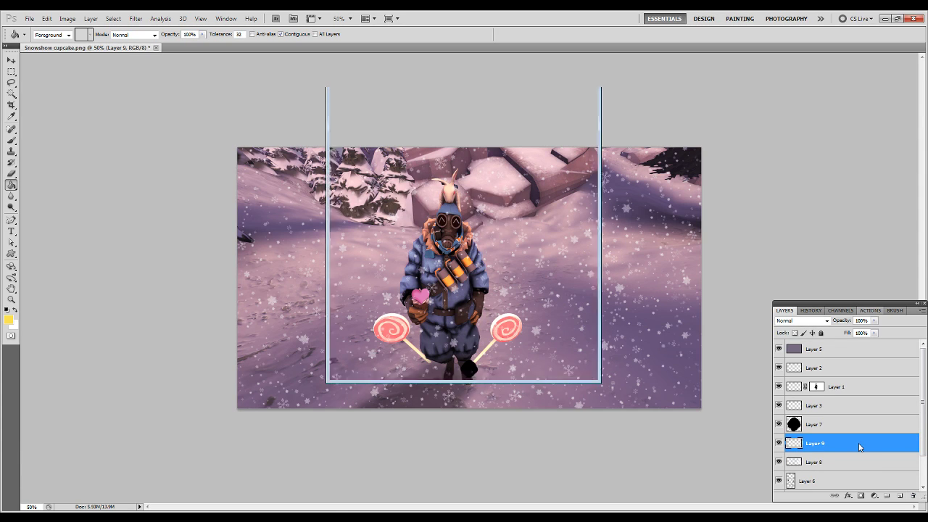
# Cancel a Save As attempt, then add a new empty layer above Layer 5.
pyautogui.hotkey('ctrl', 'shift', 's')
pyautogui.click(571, 265)
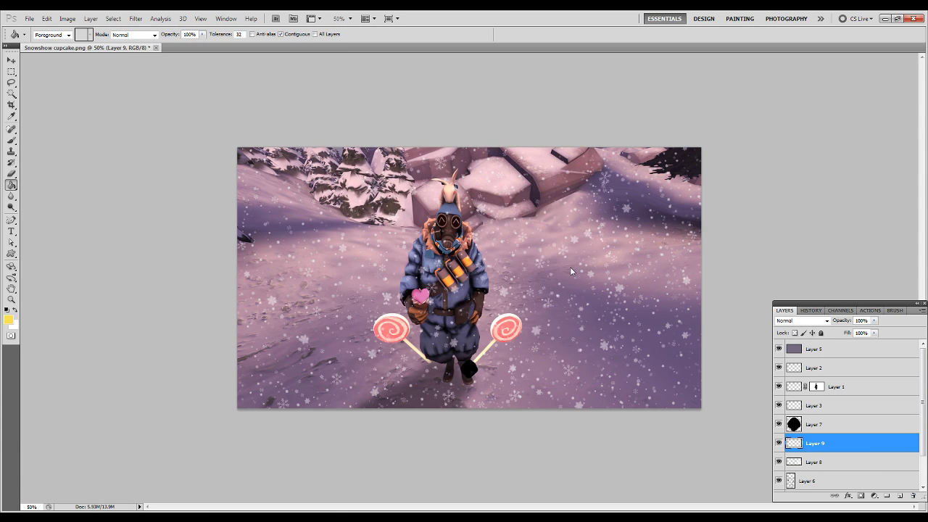
pyautogui.click(825, 351)
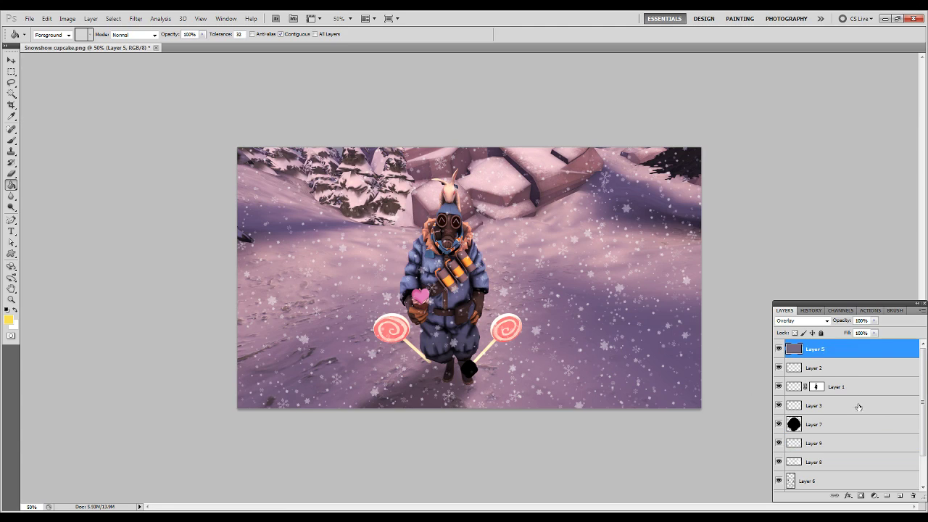
pyautogui.click(899, 496)
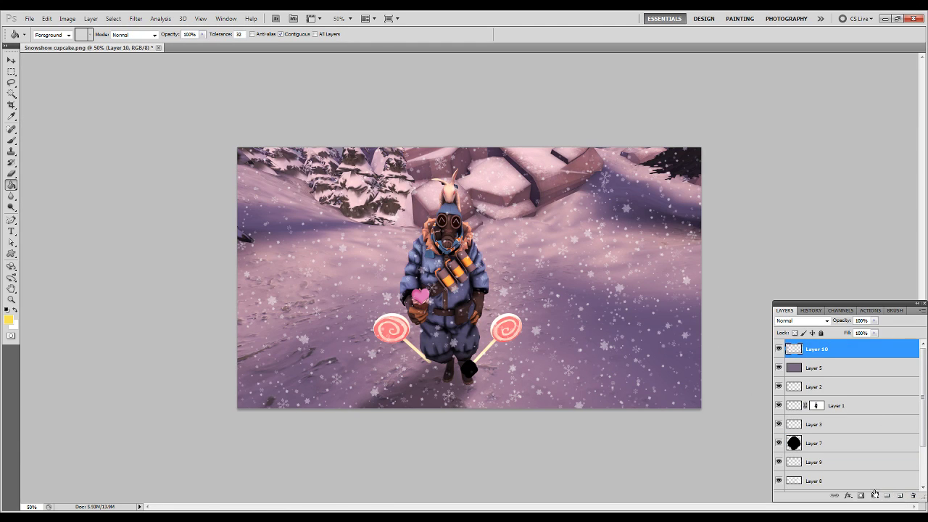
# Paint straight black lines down the left edge and along the bottom edge.
pyautogui.press('b')
pyautogui.press('d')
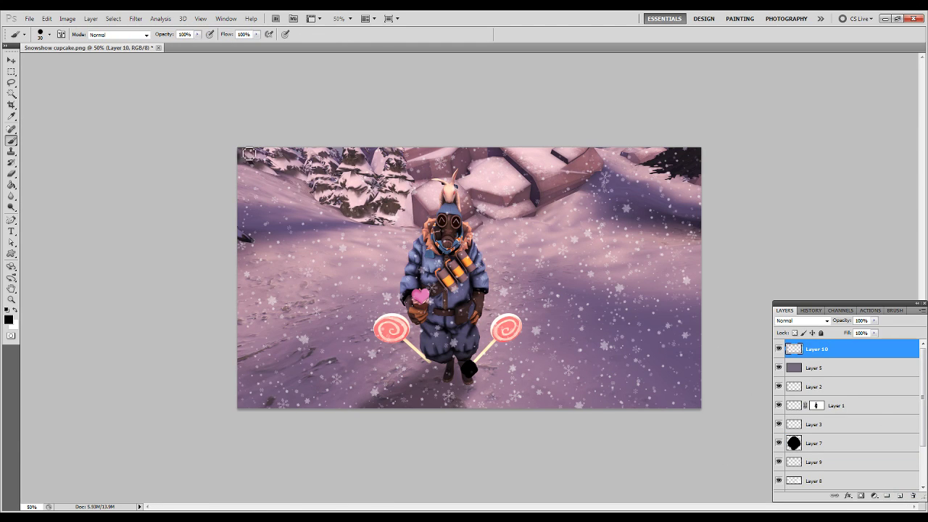
pyautogui.keyDown('shift'); pyautogui.moveTo(239, 153); pyautogui.dragTo(239, 407); pyautogui.keyUp('shift')
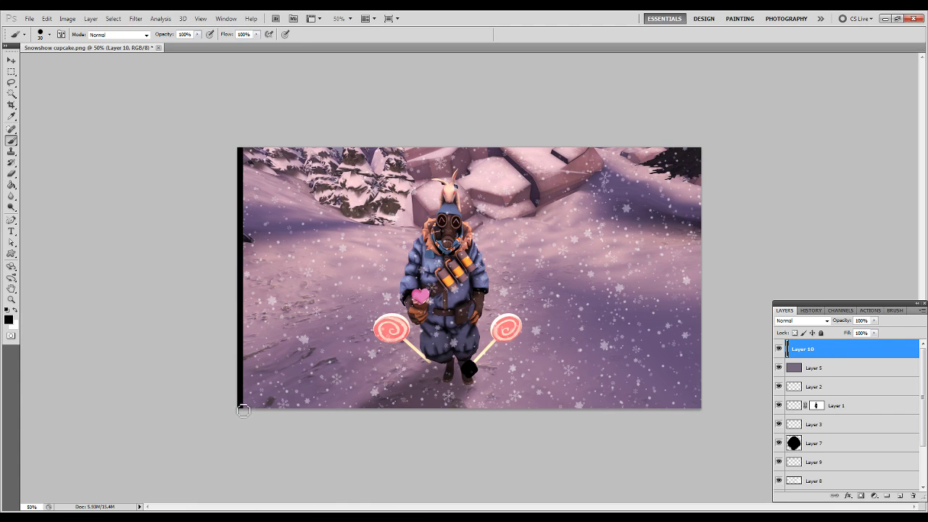
pyautogui.keyDown('shift'); pyautogui.moveTo(241, 405); pyautogui.dragTo(878, 427); pyautogui.keyUp('shift')
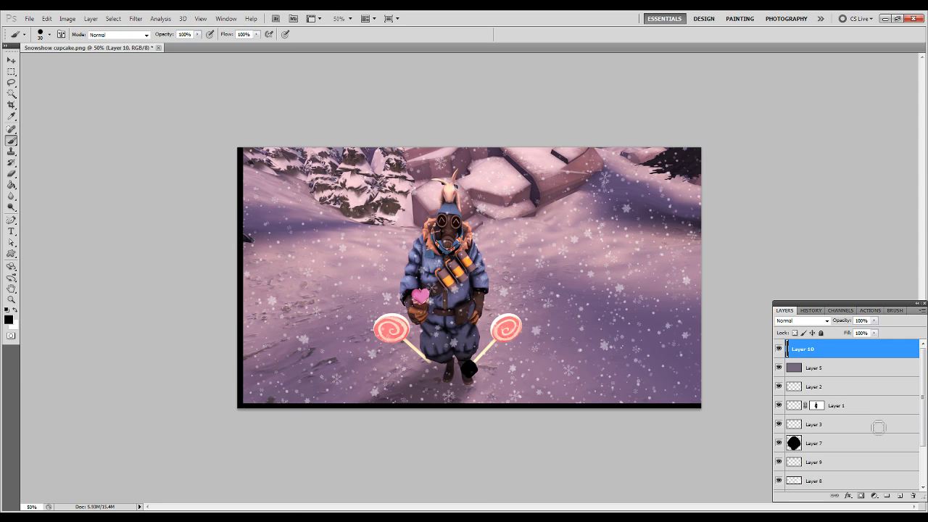
pyautogui.hotkey('ctrl', 'z')
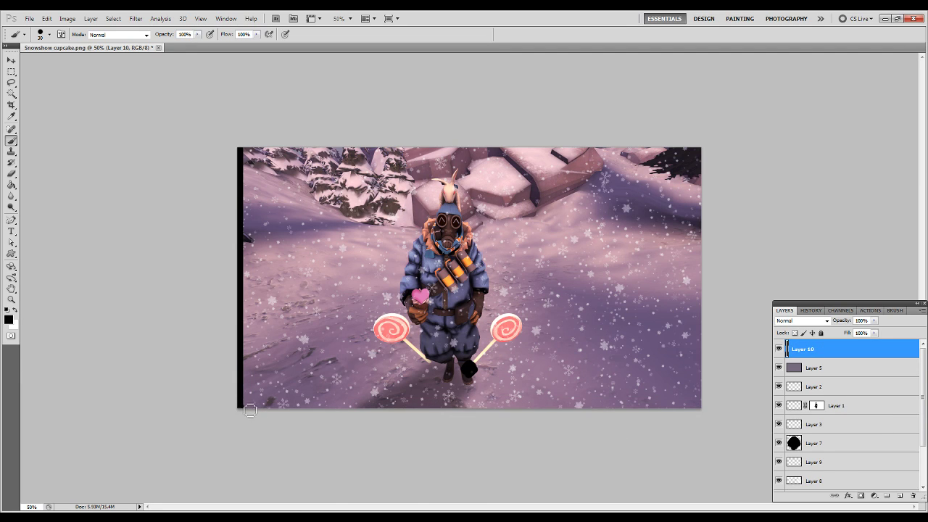
pyautogui.keyDown('shift'); pyautogui.click(700, 405); pyautogui.keyUp('shift')
# Duplicate the border layer, rotate the copy 180°, and merge it down into Layer 10.
pyautogui.rightClick(841, 361)
pyautogui.click(846, 155)
pyautogui.press('Return')
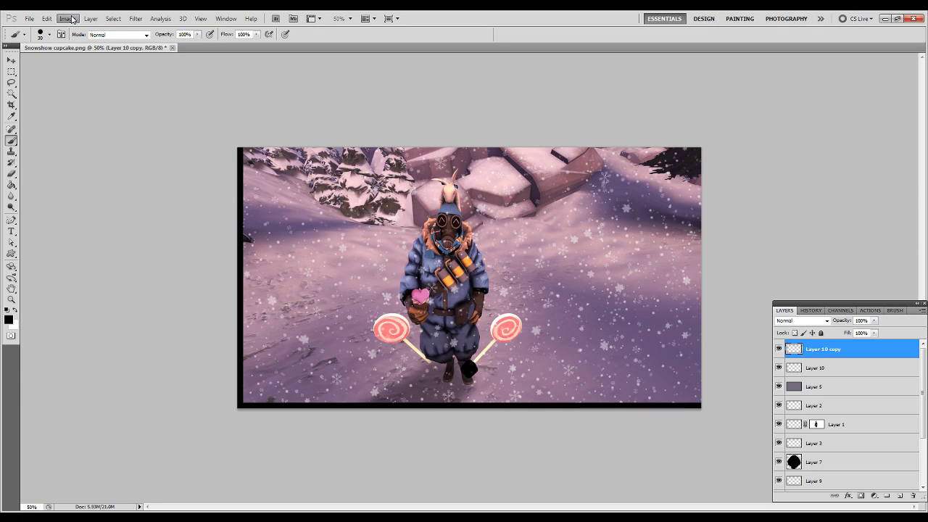
pyautogui.click(46, 18)
pyautogui.moveTo(61, 207)
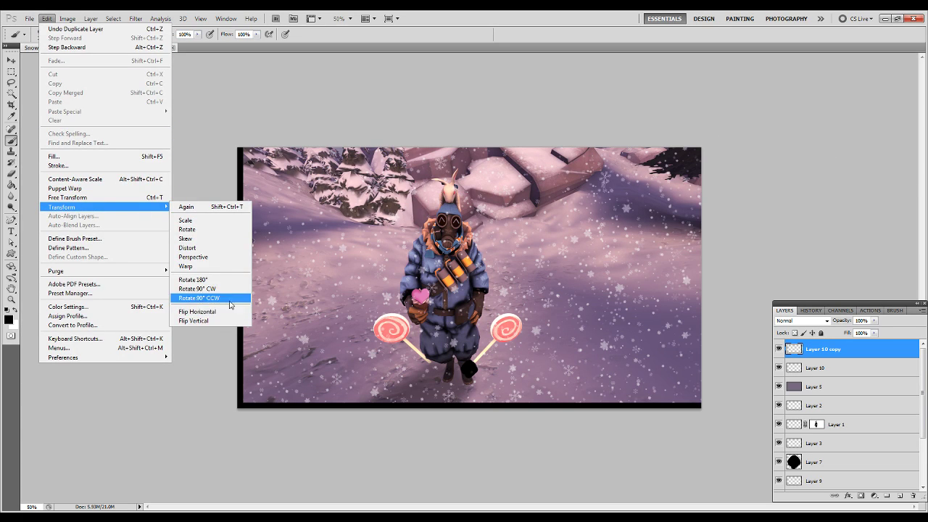
pyautogui.click(215, 279)
pyautogui.hotkey('ctrl', 'alt', 'z')
pyautogui.hotkey('ctrl', 'alt', 'z')
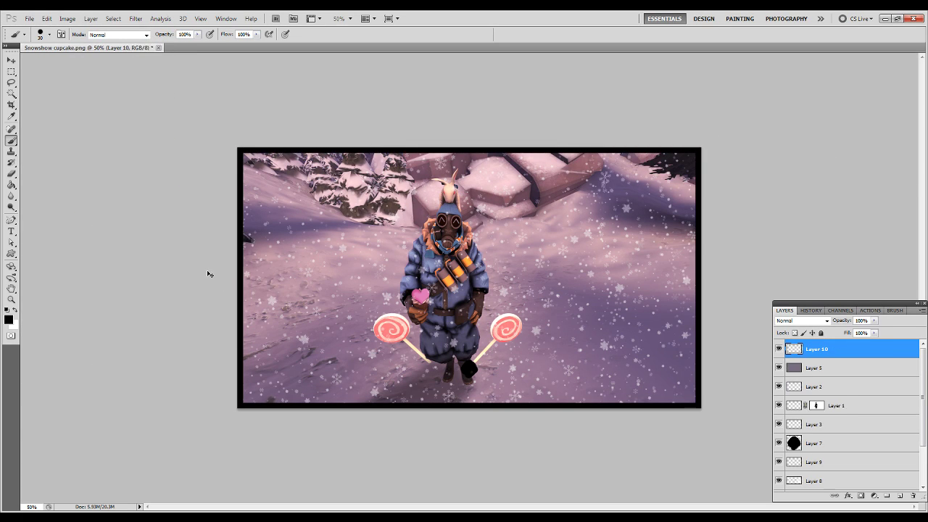
# Apply a Gaussian Blur with a larger radius to the border and lower Layer 10 to 31% opacity.
pyautogui.click(135, 18)
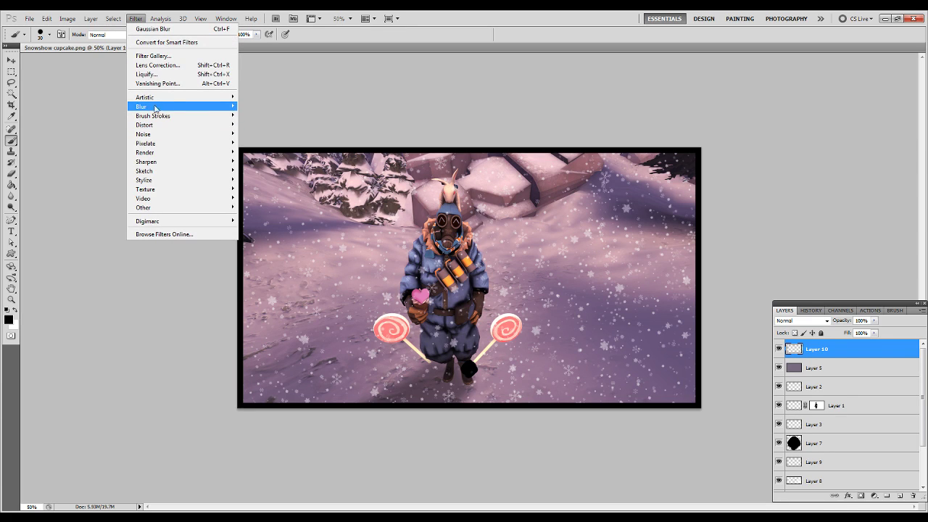
pyautogui.click(268, 145)
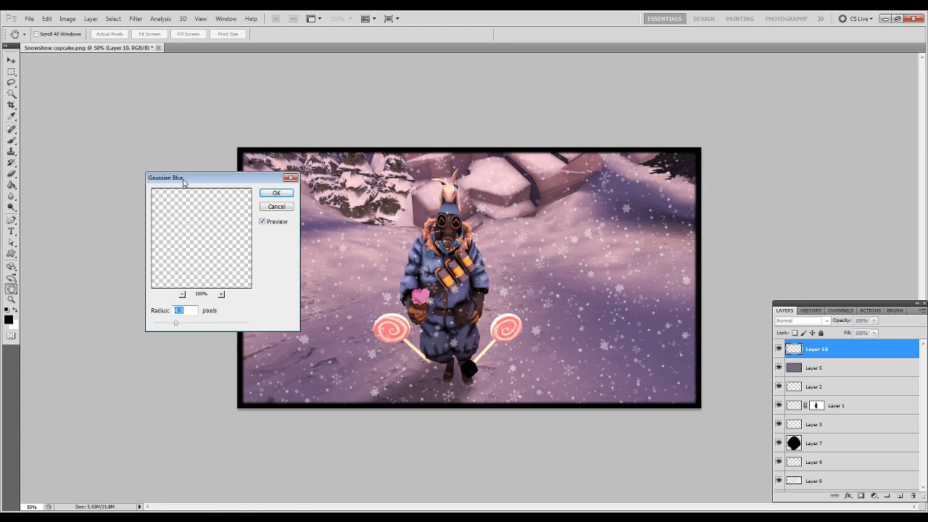
pyautogui.click(195, 324)
pyautogui.moveTo(194, 325); pyautogui.dragTo(208, 325)
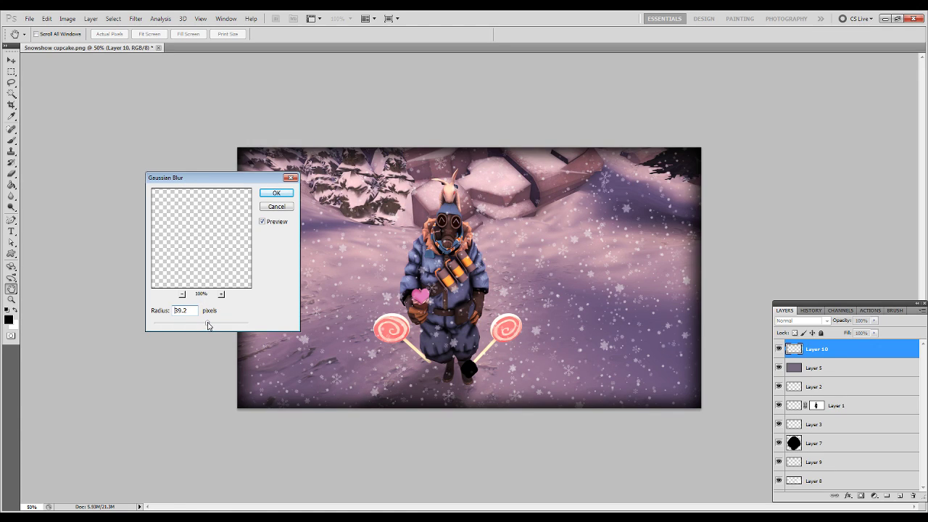
pyautogui.press('Return')
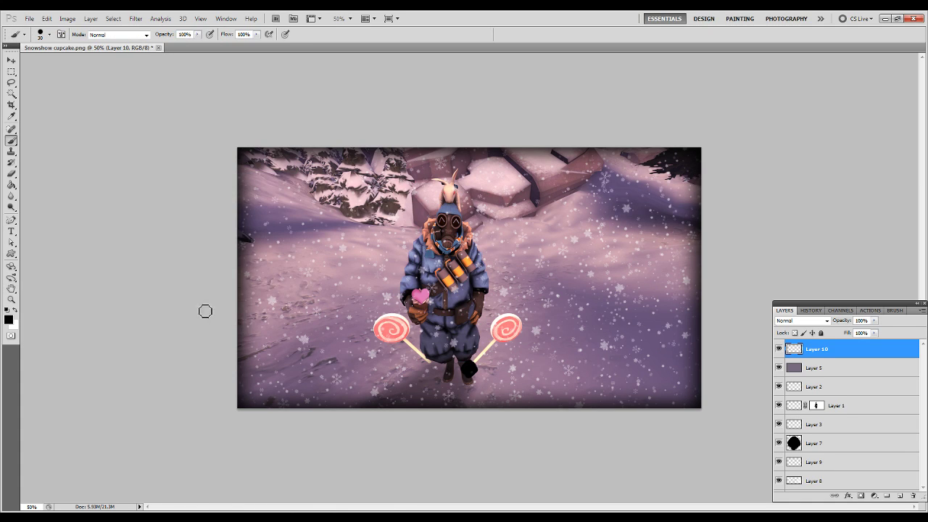
pyautogui.click(875, 320)
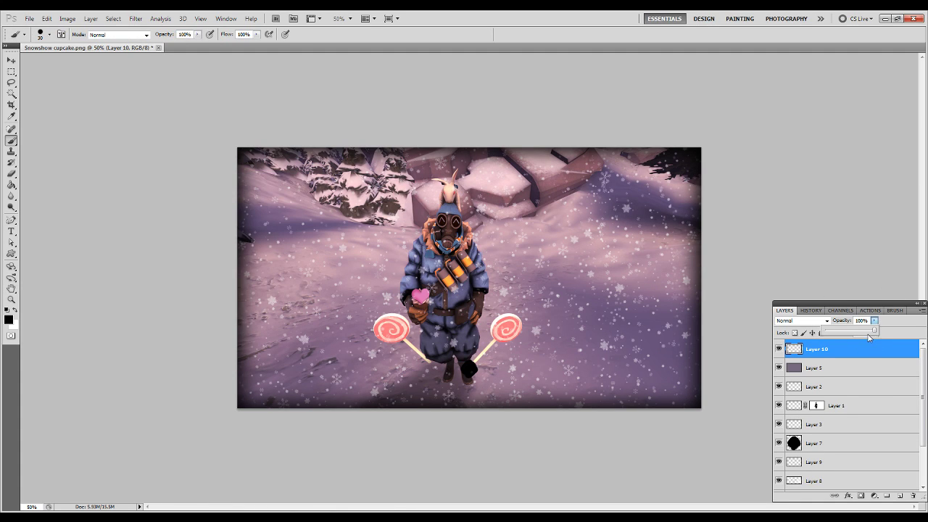
pyautogui.moveTo(870, 332)
pyautogui.mouseDown()
pyautogui.moveTo(842, 332)
pyautogui.moveTo(857, 333)
pyautogui.mouseUp()
# Confirm the vignette layer at 64% opacity, then cancel the Save As dialog.
pyautogui.press('Return')
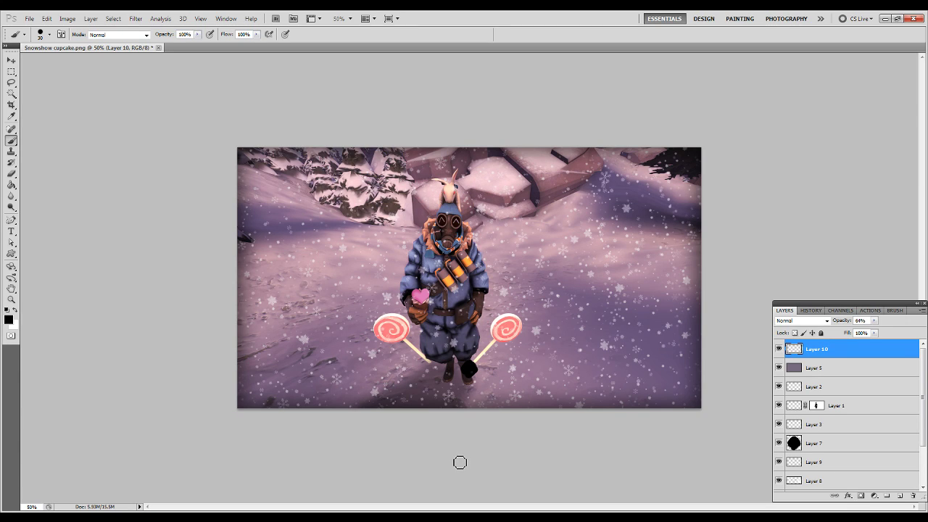
pyautogui.hotkey('ctrl', 'shift', 's')
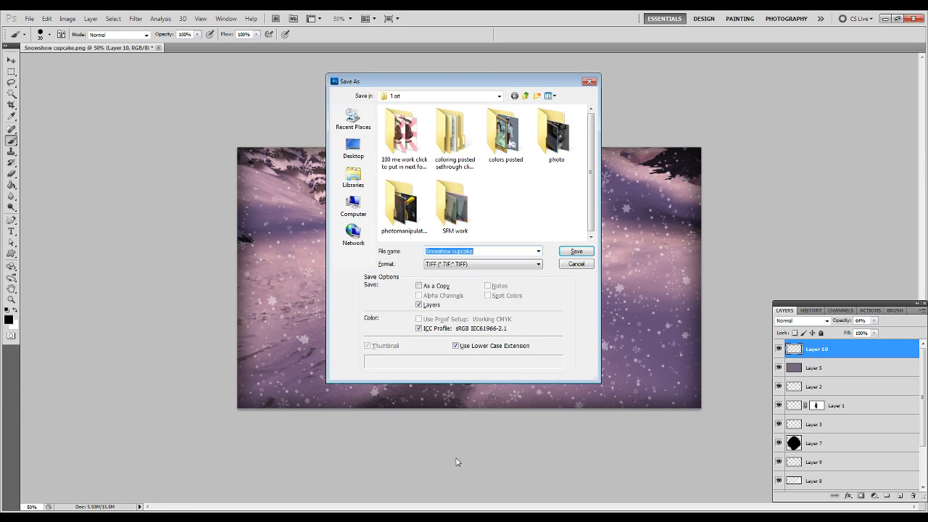
pyautogui.click(575, 265)
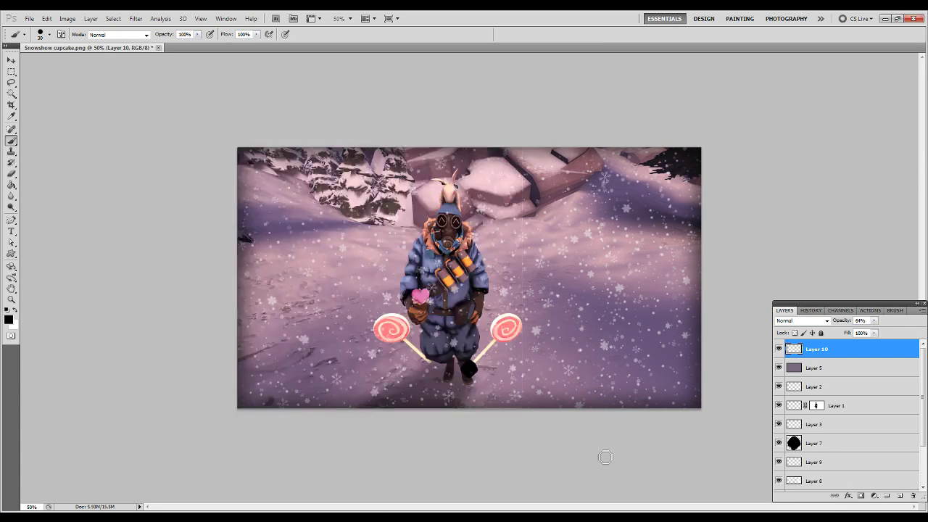
pyautogui.hotkey('alt', 'Tab')
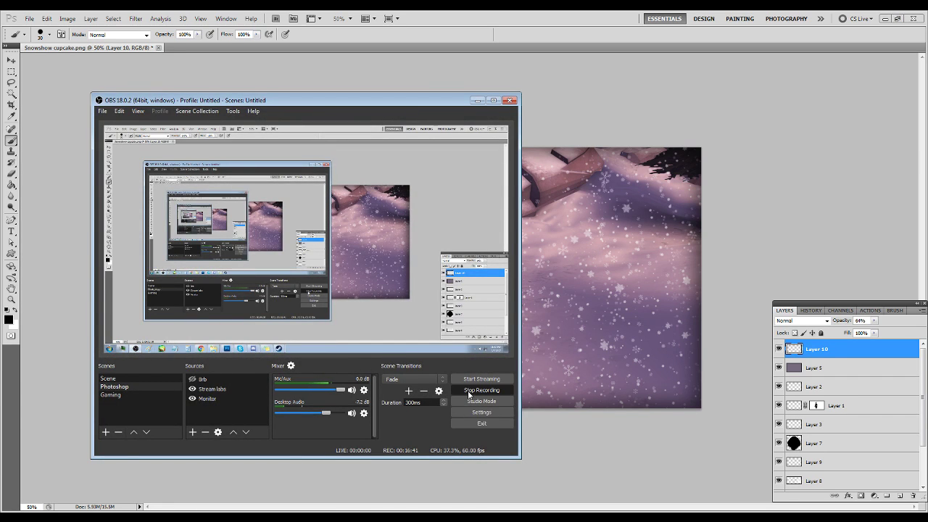